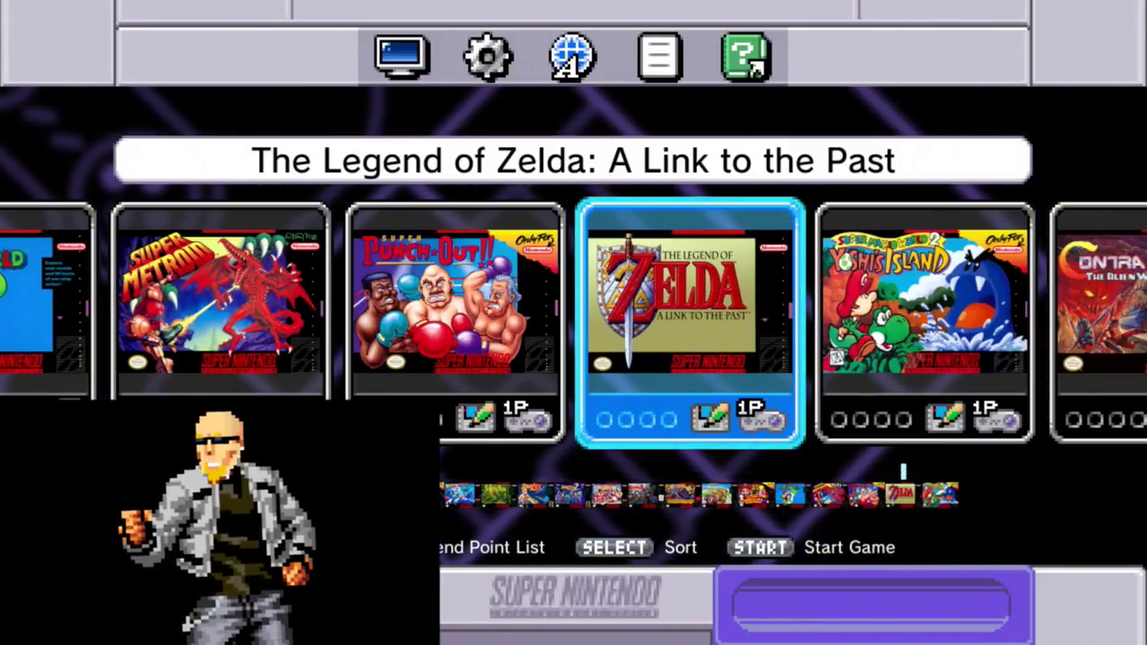
Step: Browse the console's game carousel back and forth through the titles around Yoshi's Island, Contra III, EarthBound and Kirby Super Star
key(Right)
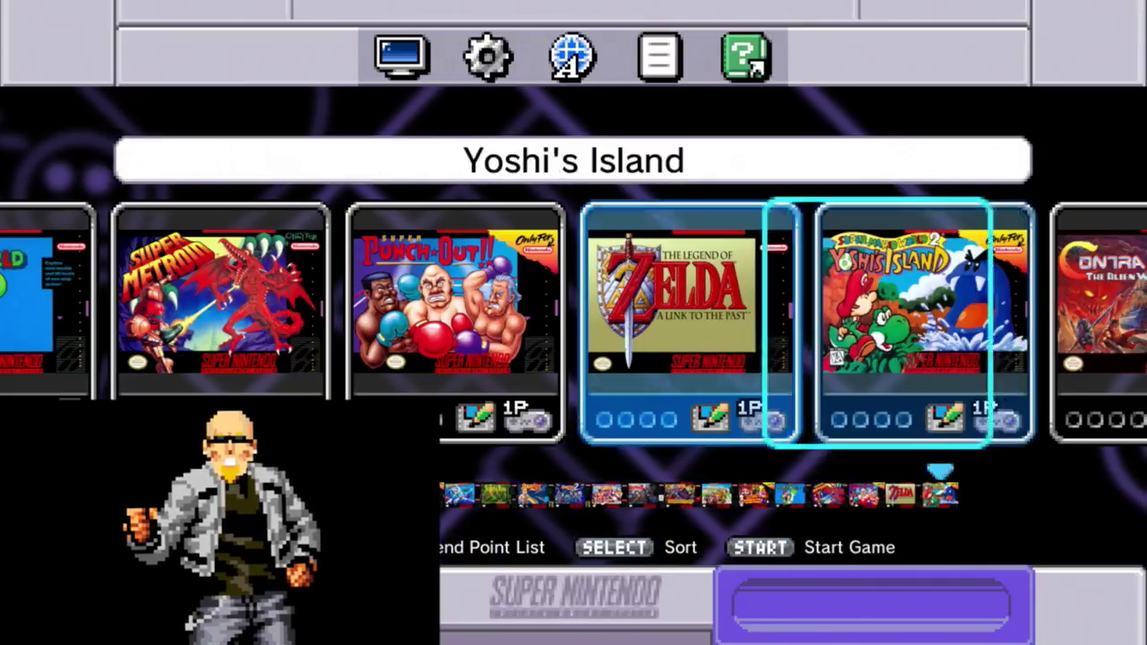
key(Left)
key(Right)
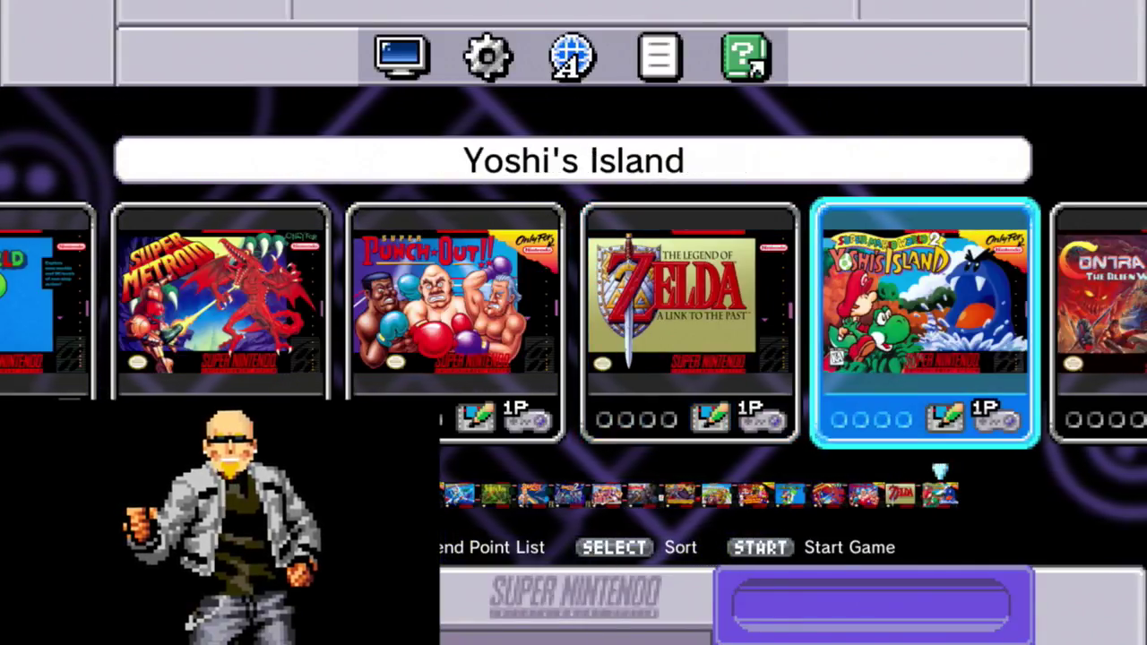
key(Right)
key(Right)
key(Right)
key(Right)
key(Left)
key(Left)
key(Left)
key(Left)
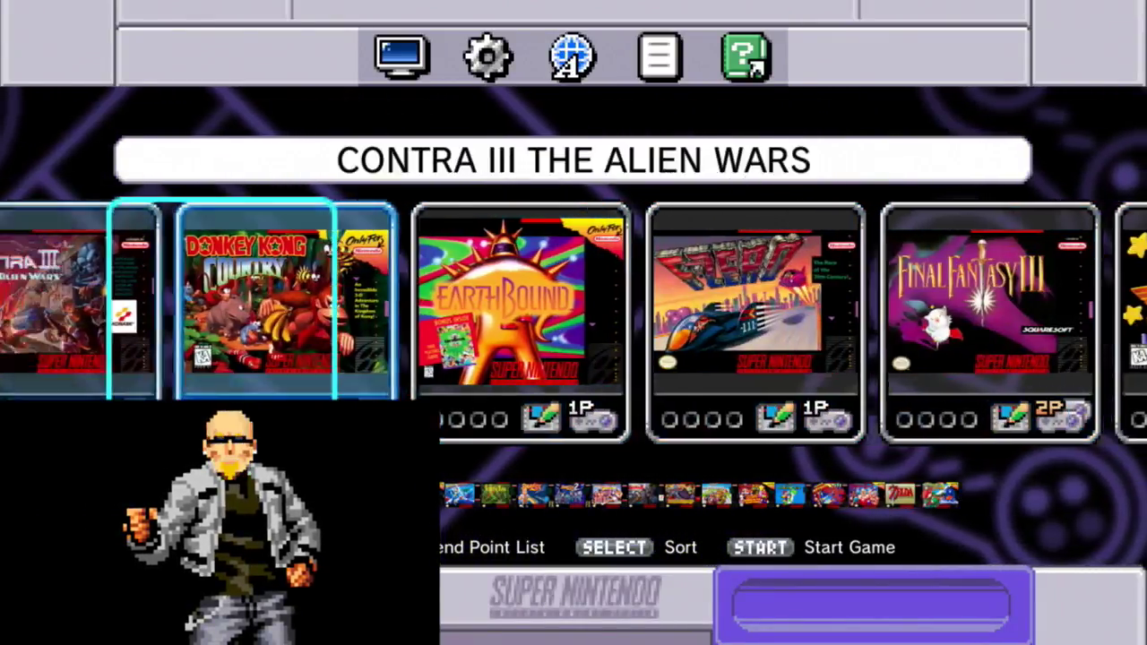
key(Left)
key(Left)
key(Left)
key(Right)
key(Right)
key(Right)
key(Right)
key(Right)
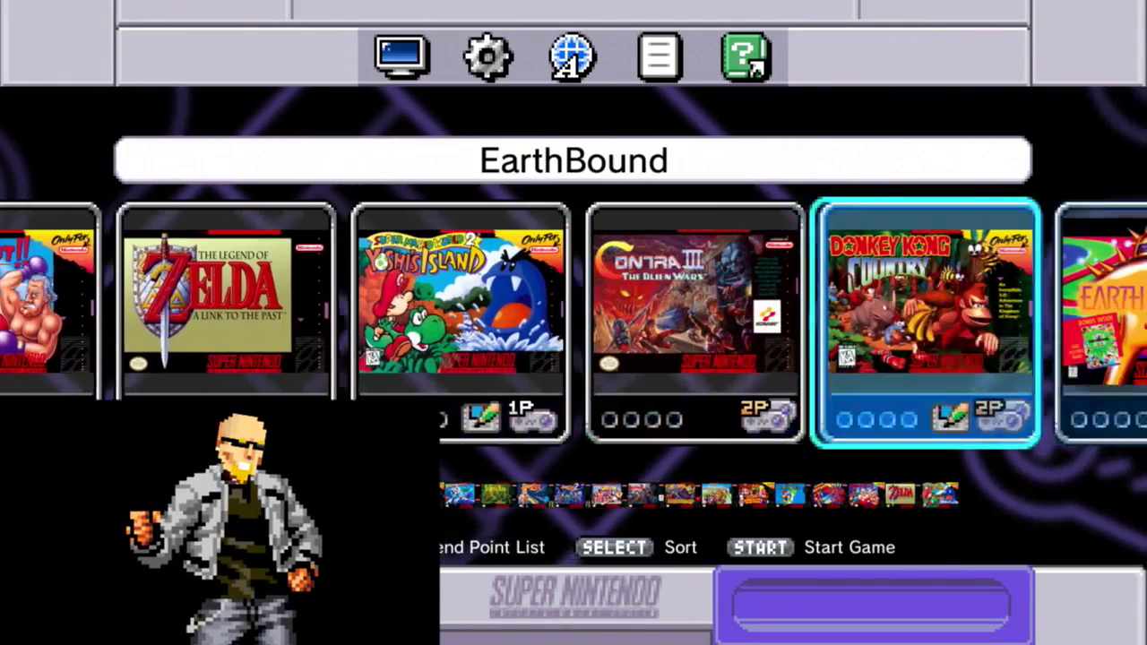
key(Right)
key(Right)
key(Right)
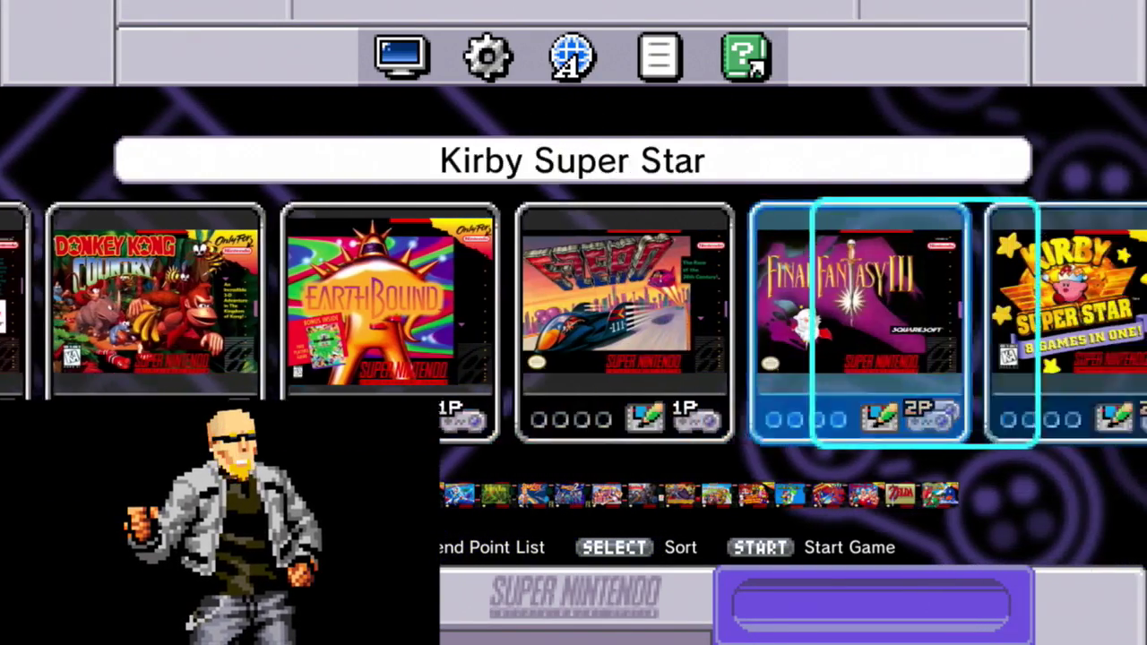
Step: Launch Mega Man X from the game carousel and begin a new game from its title screen
key(Right)
key(Right)
key(Right)
key(Left)
key(Return)
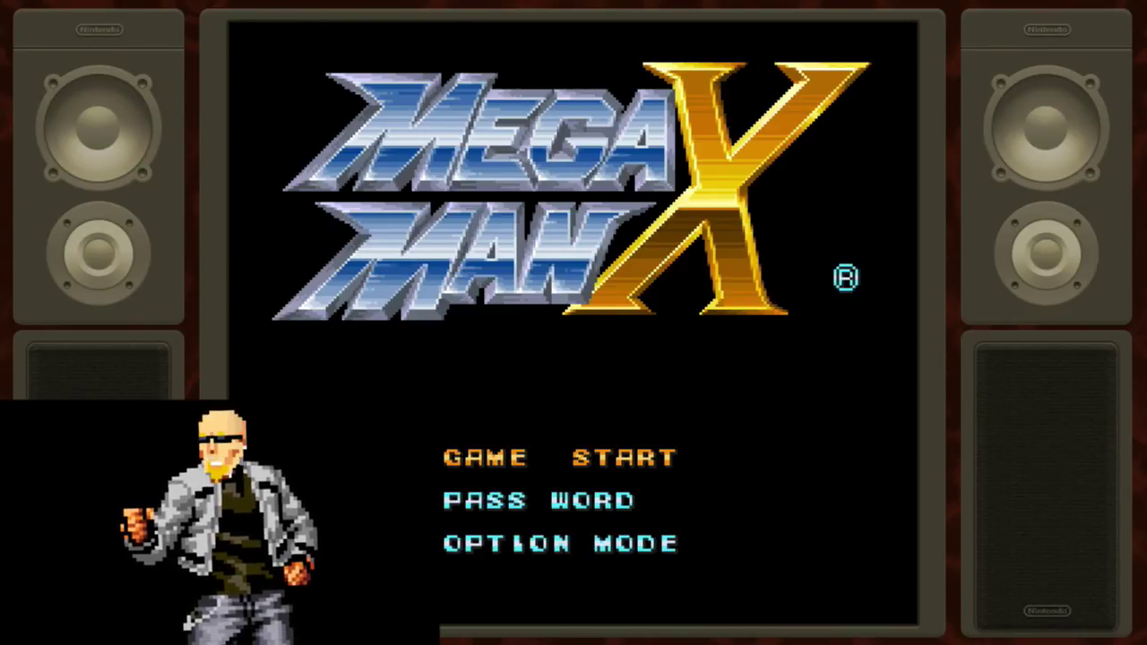
key(Return)
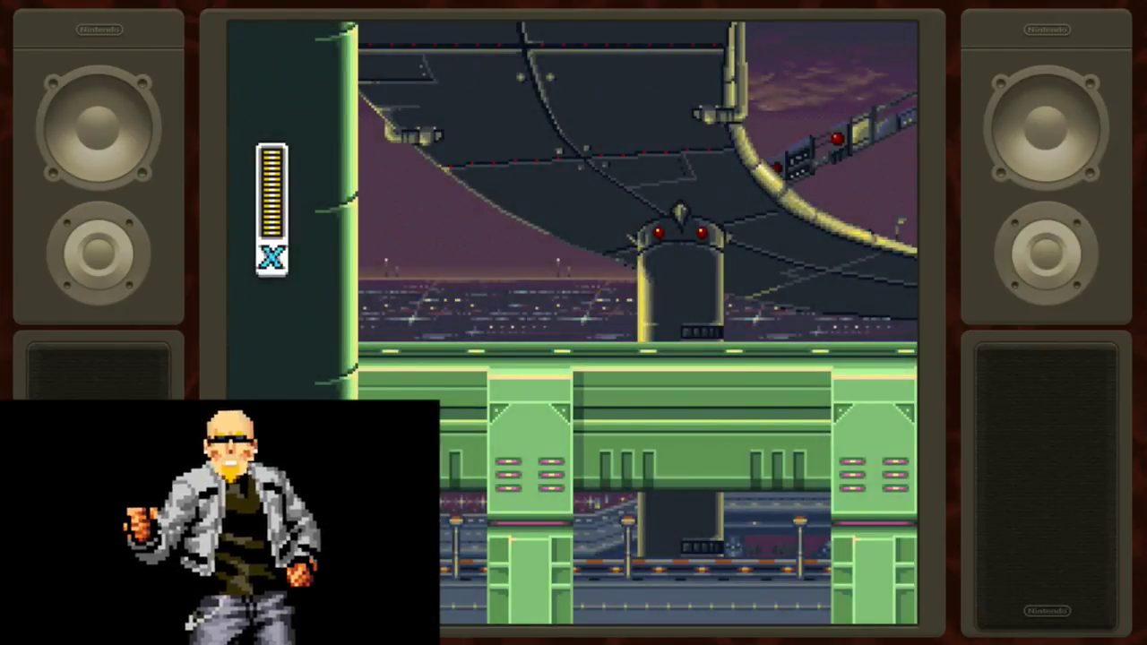
key(Right)
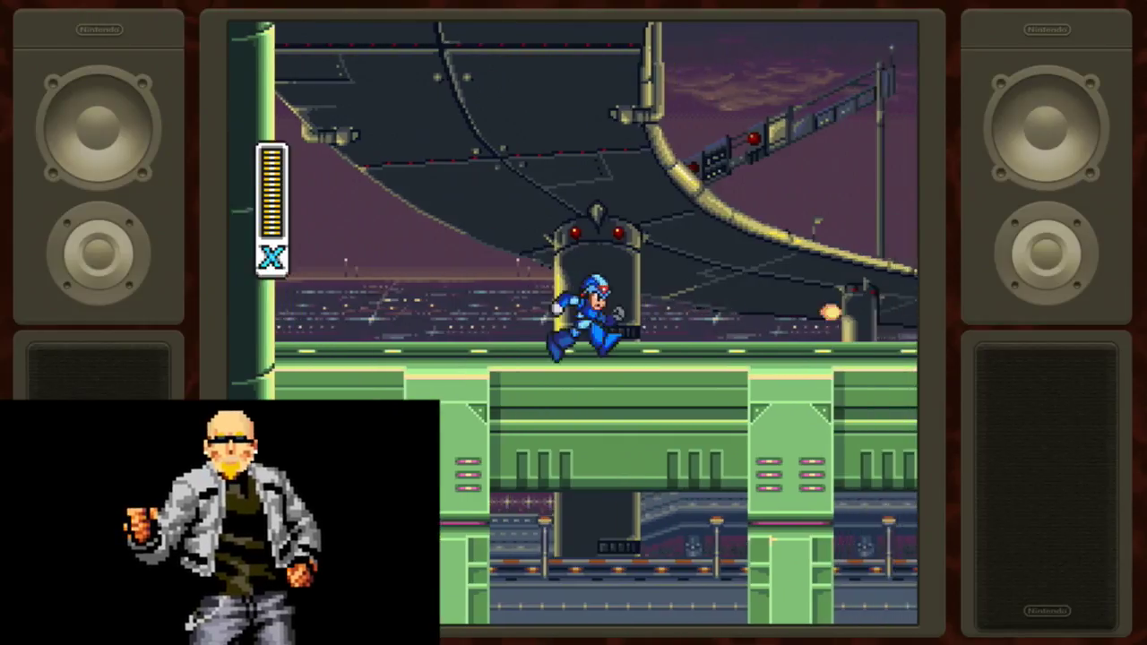
key(Right)
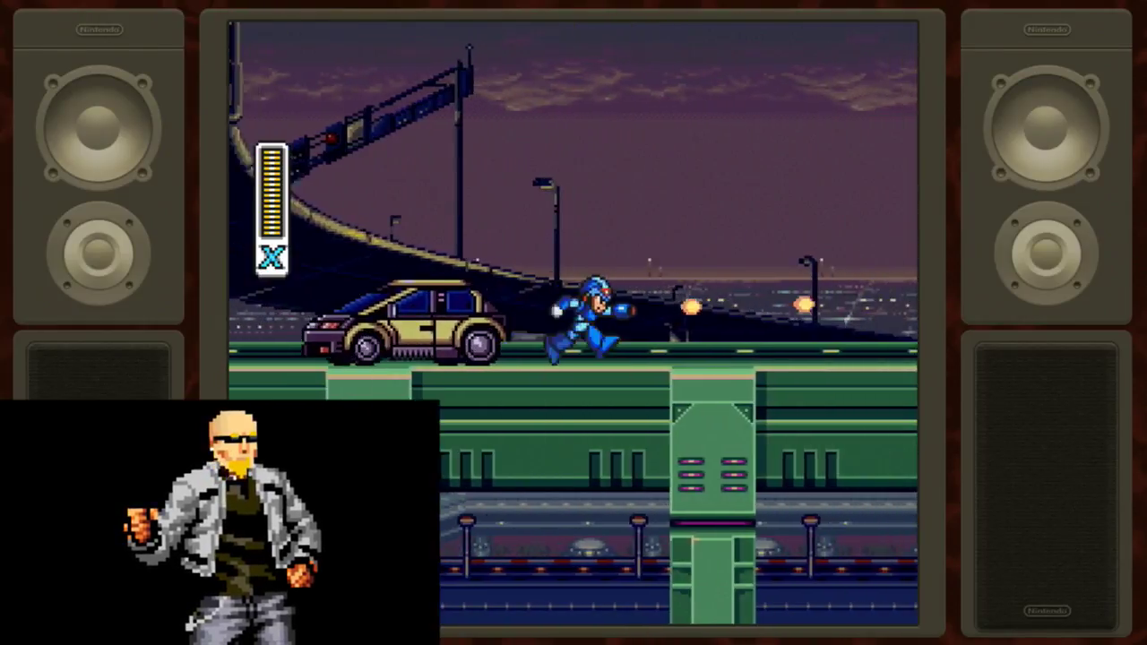
key(Right)
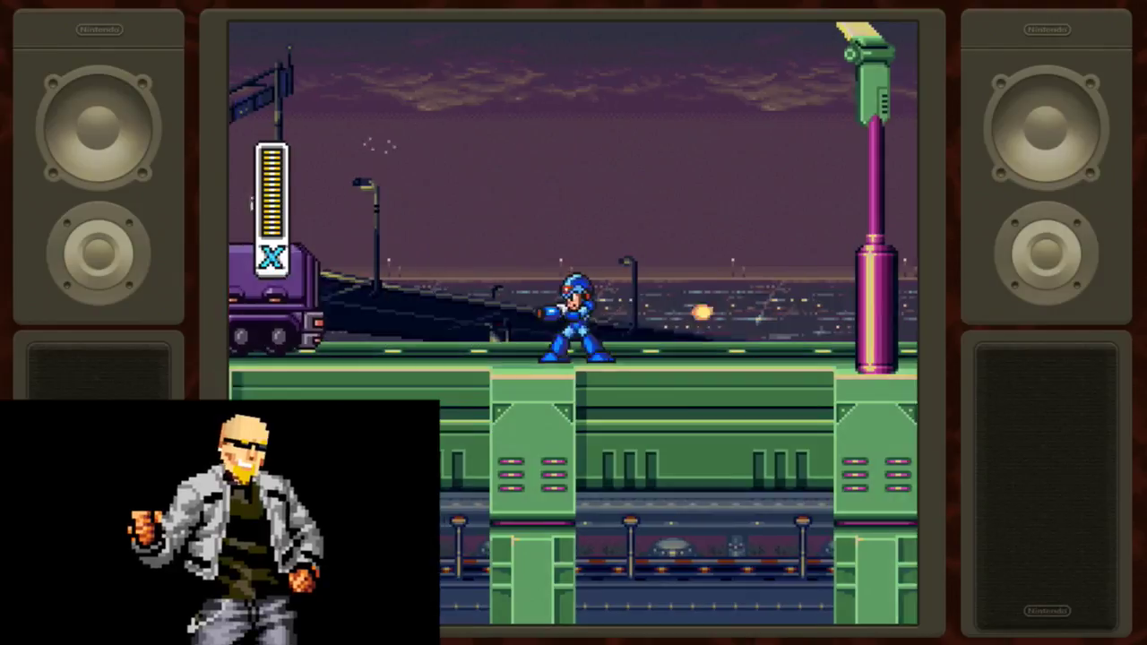
key(Right)
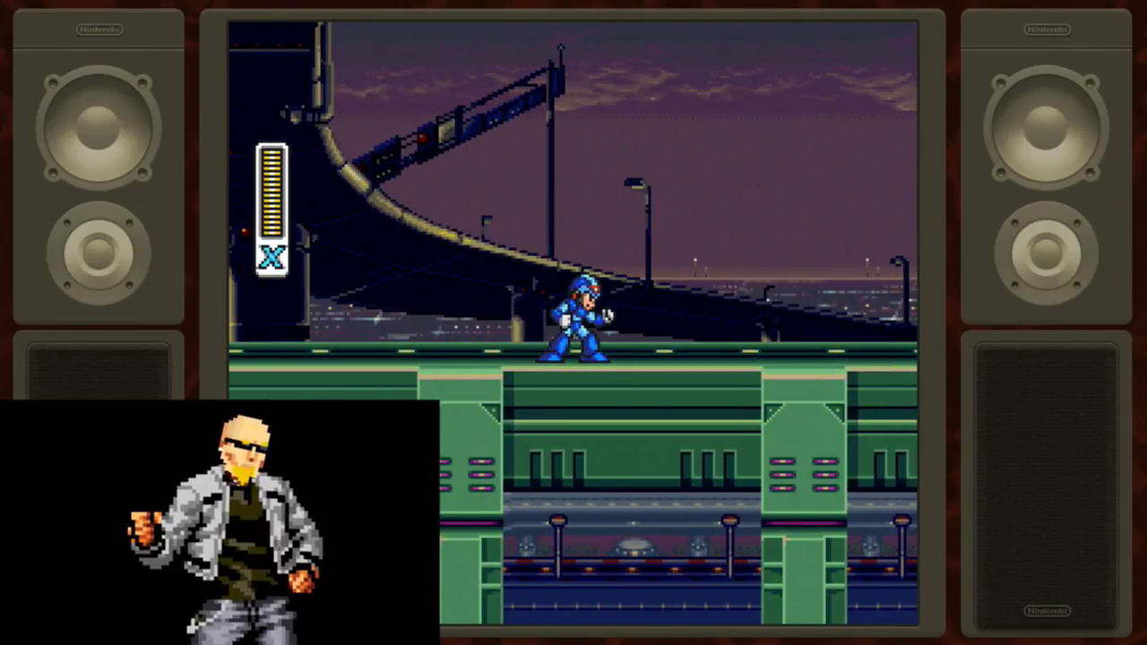
key(Right)
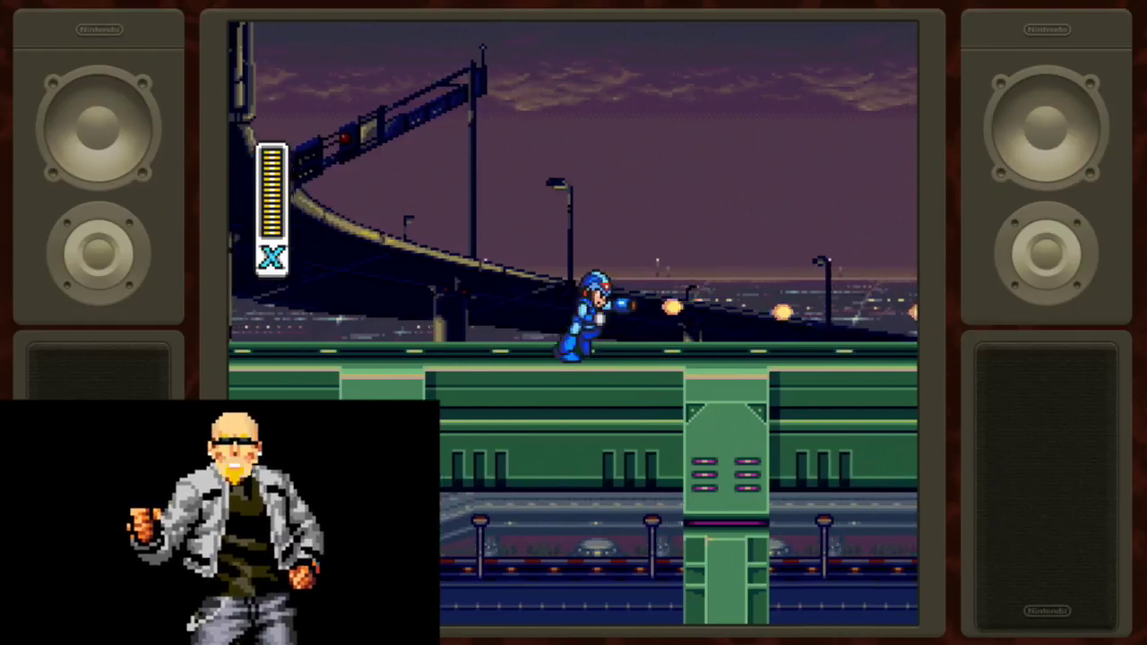
key(Right)
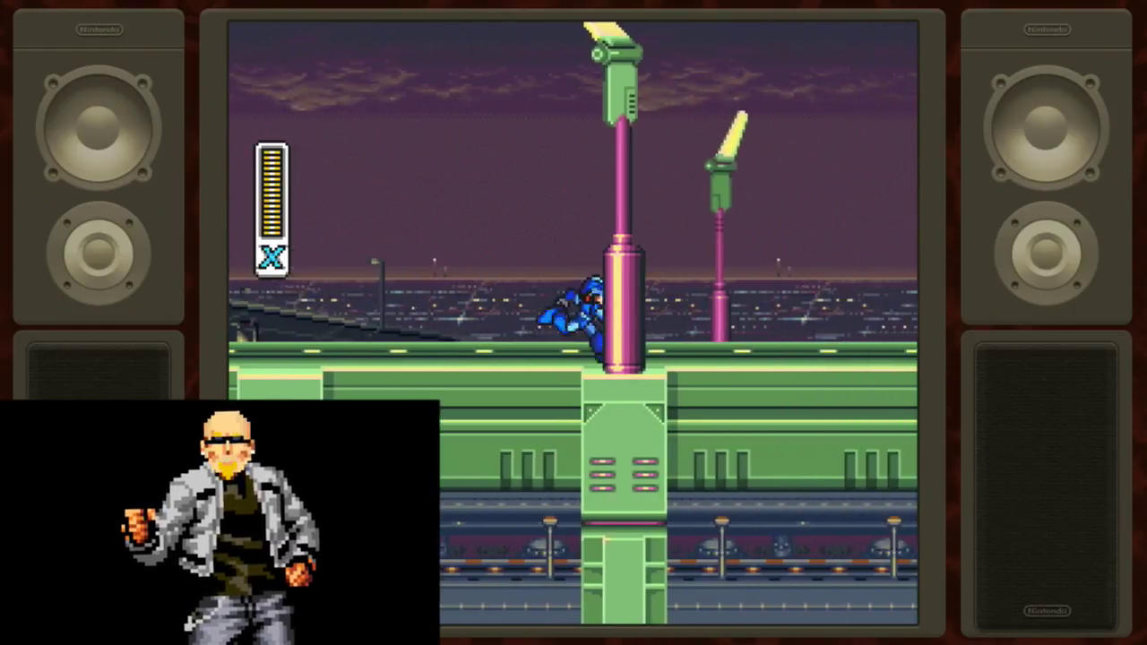
key(Left)
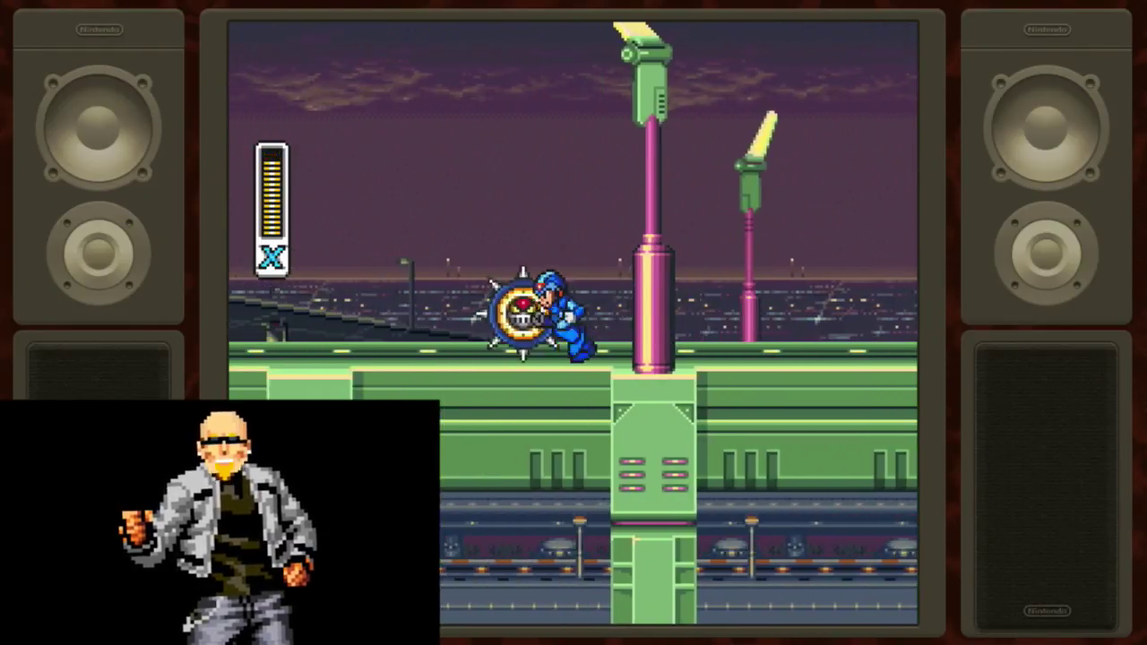
key(Right)
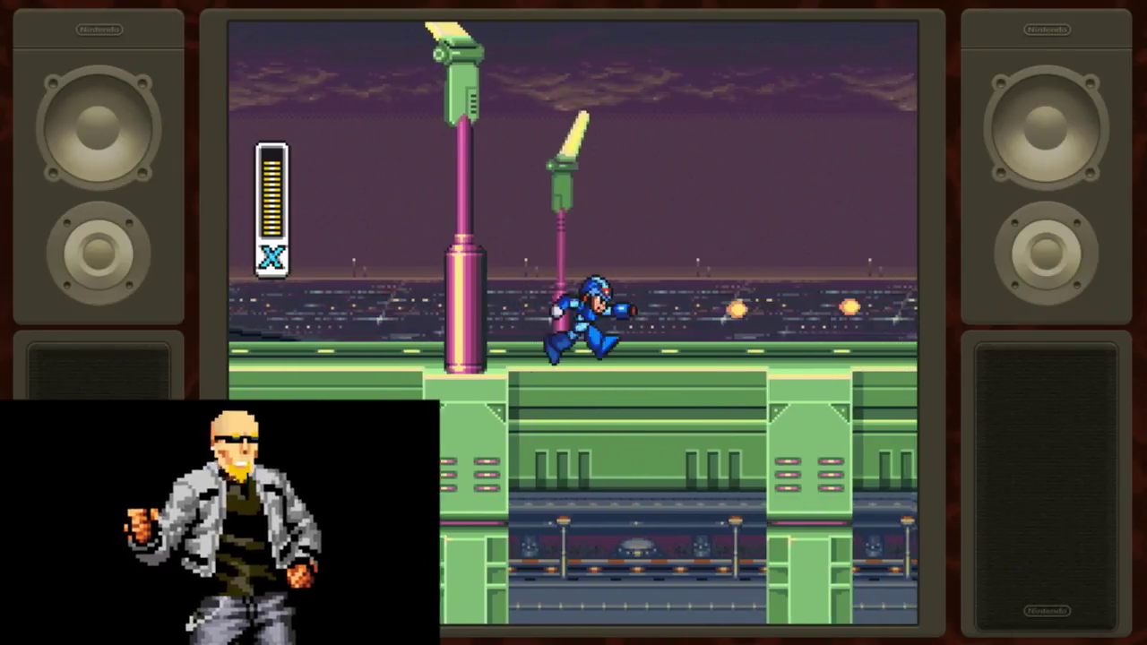
key(Right)
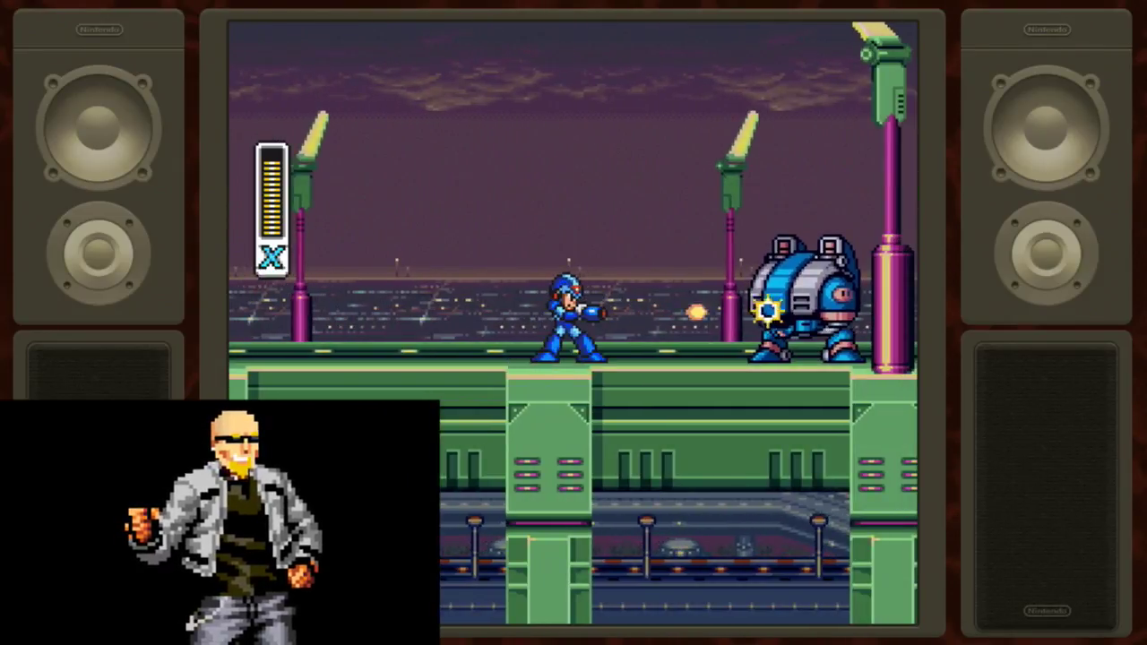
key(Left)
key(z)
key(Right)
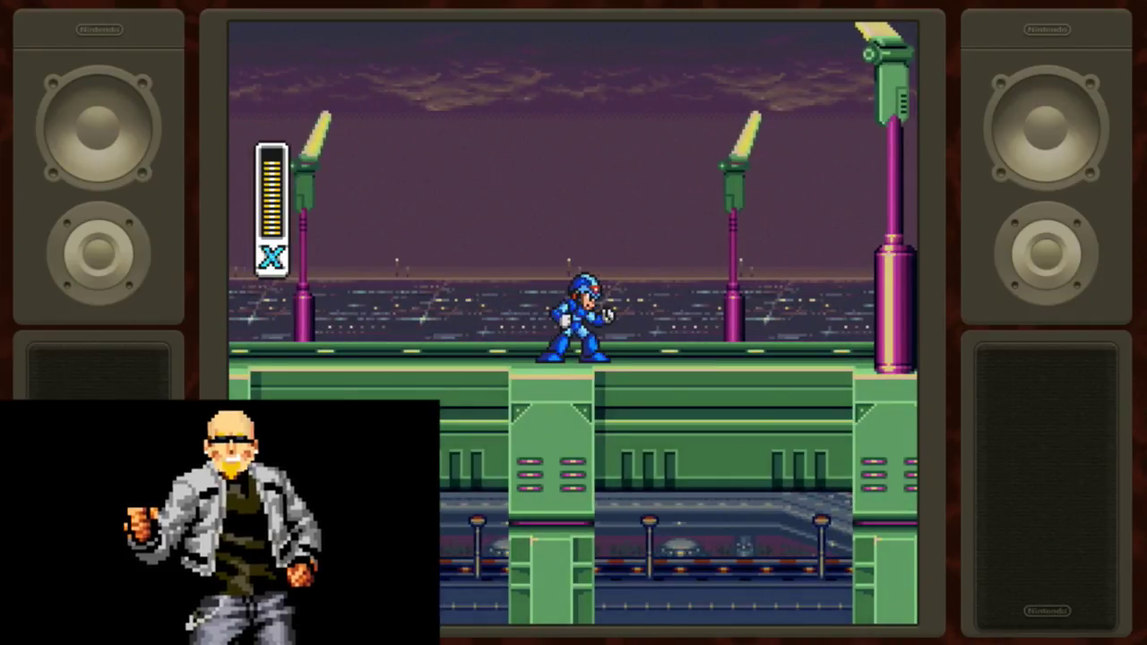
key(Right)
key(z)
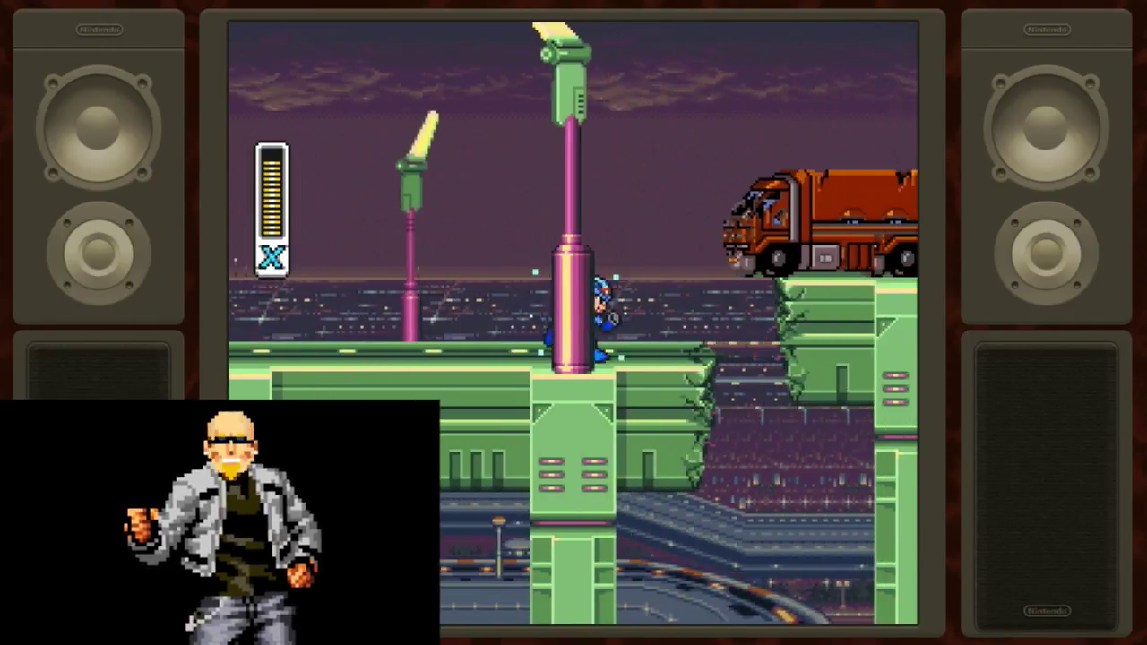
key(Right)
key(z)
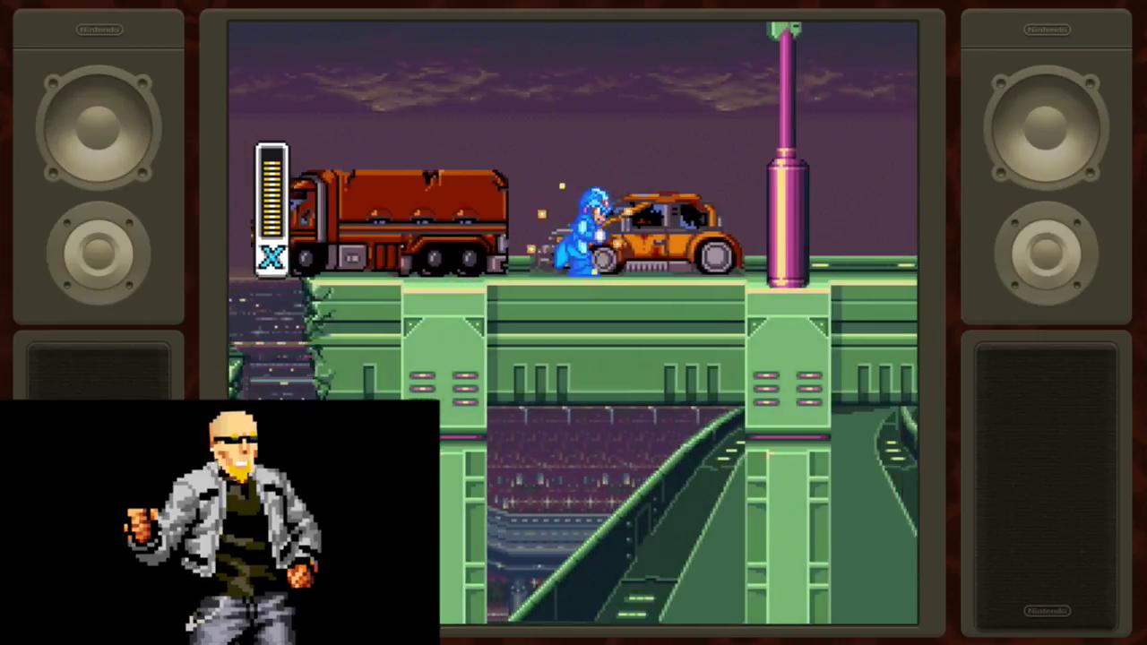
key(Right)
key(z)
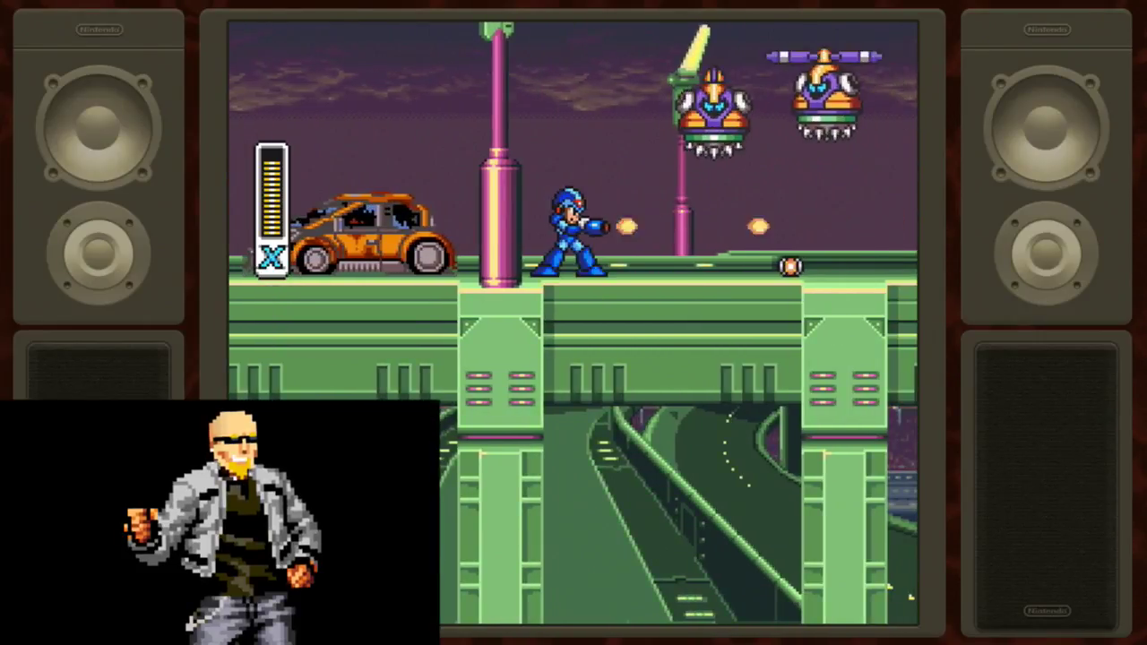
key(Right)
key(z)
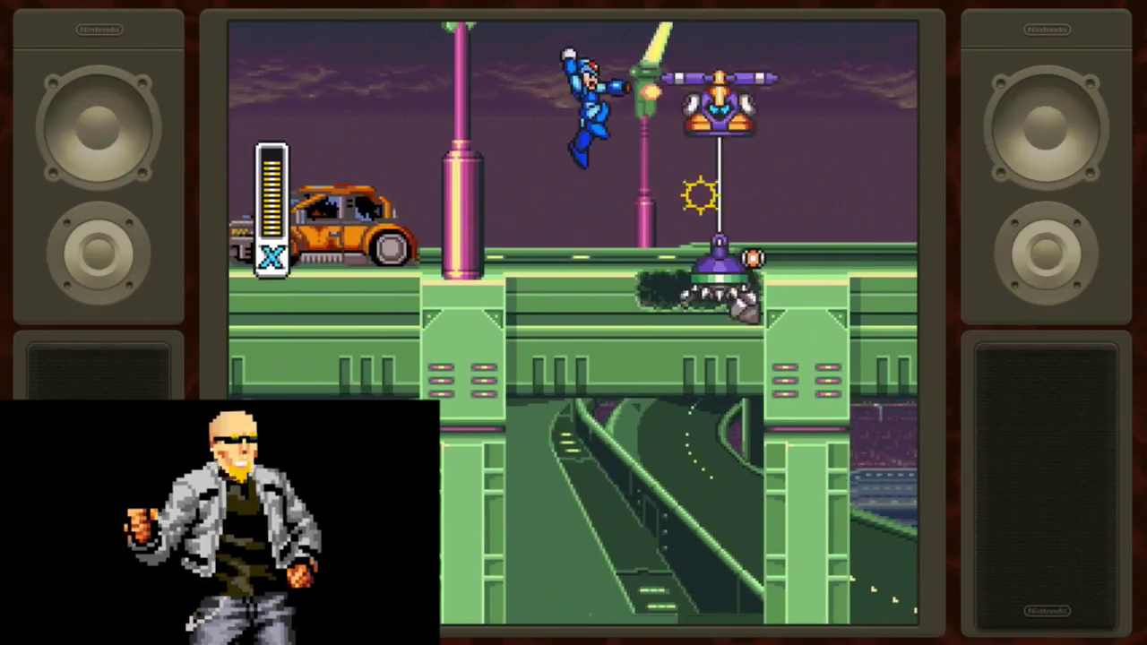
key(z)
key(Right)
key(z)
key(Left)
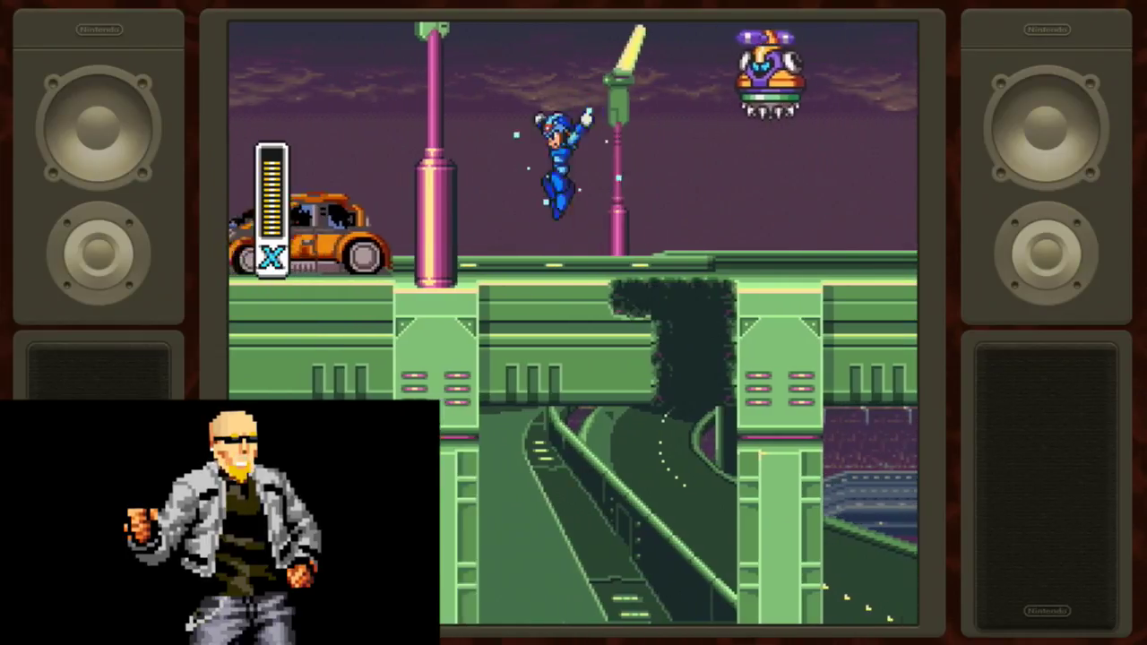
key(Right)
key(z)
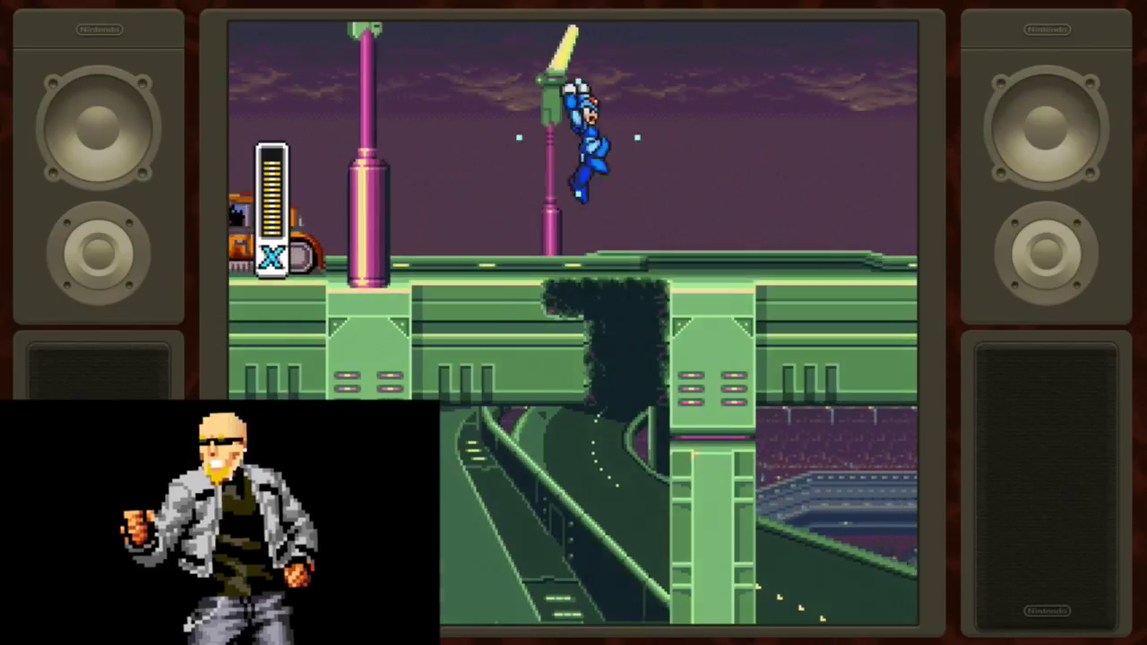
key(Right)
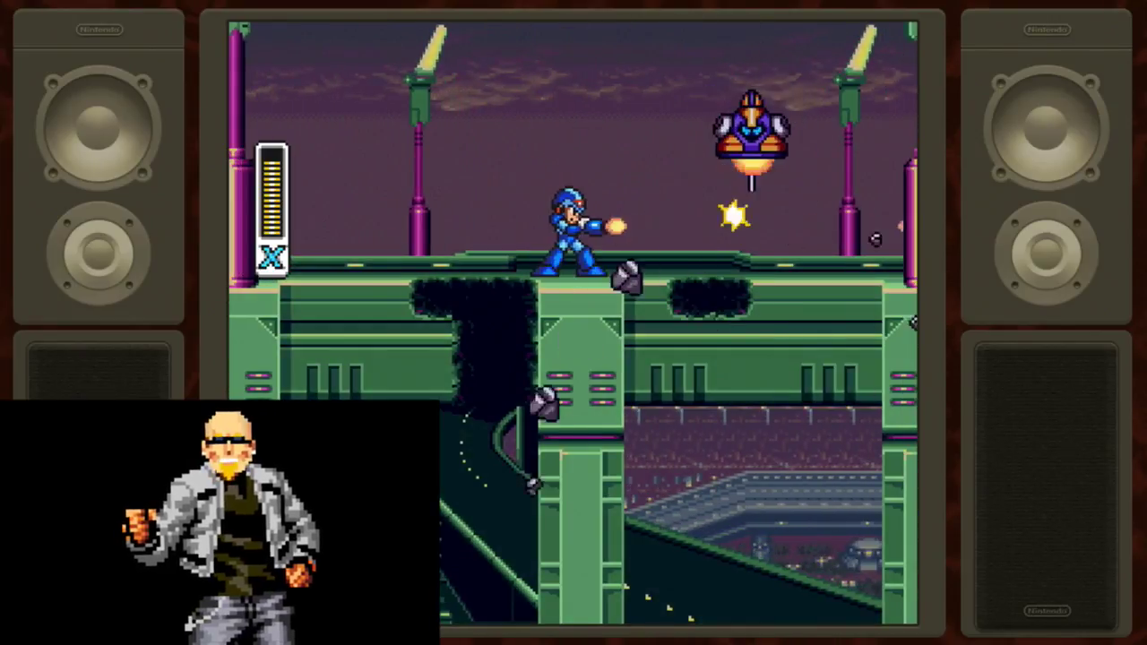
key(Right)
key(z)
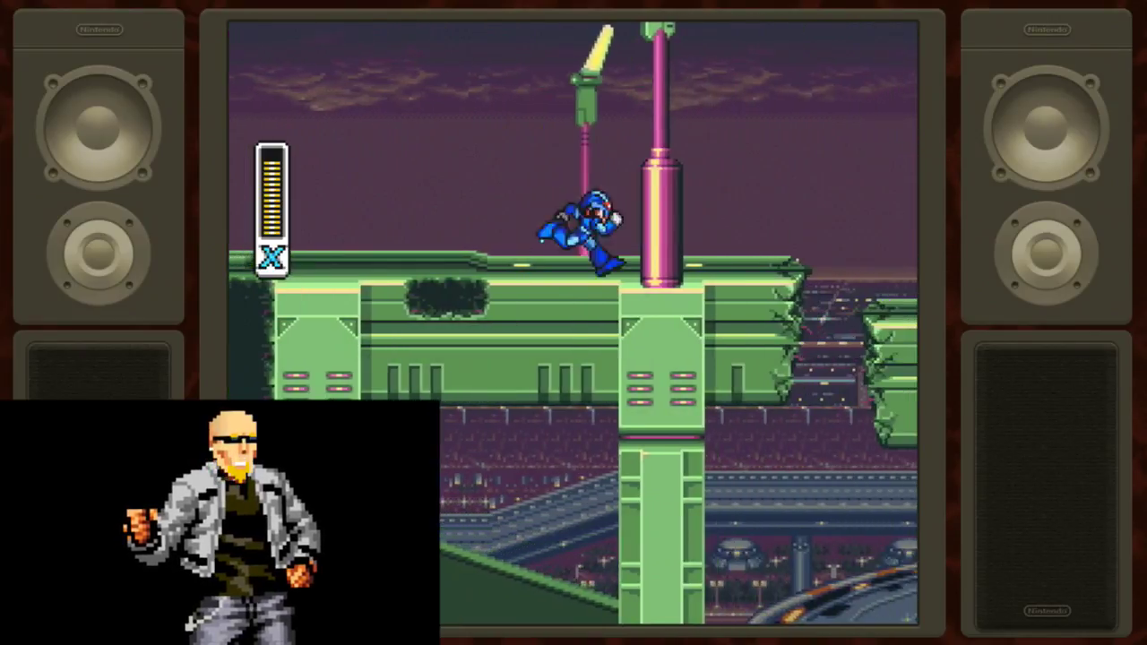
key(Right)
key(z)
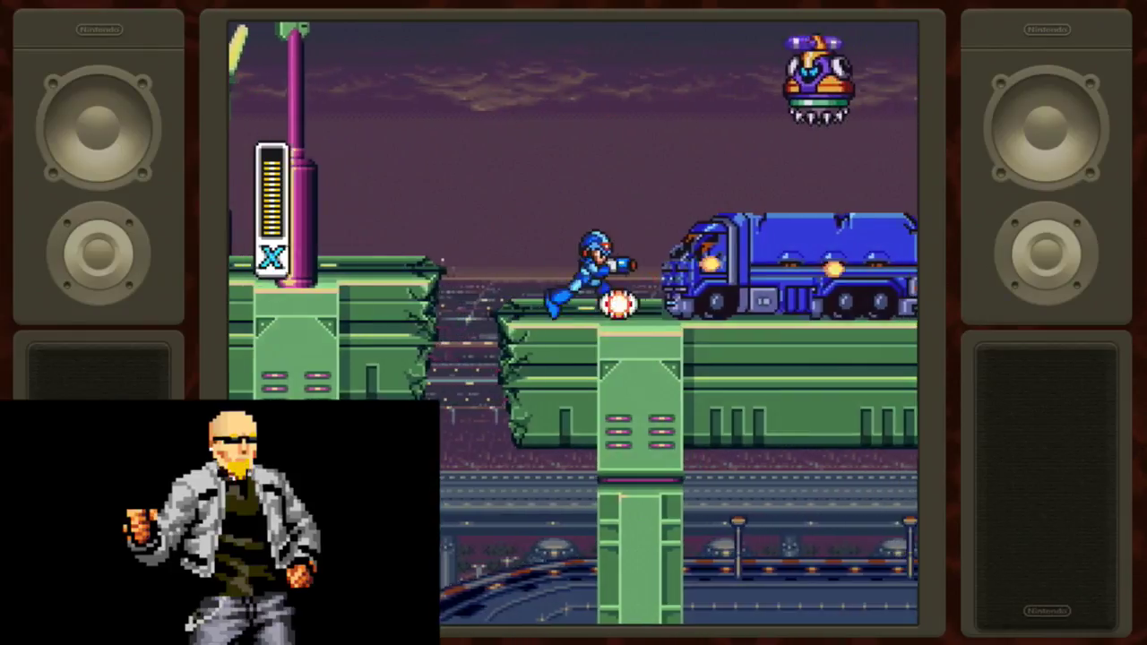
key(Right)
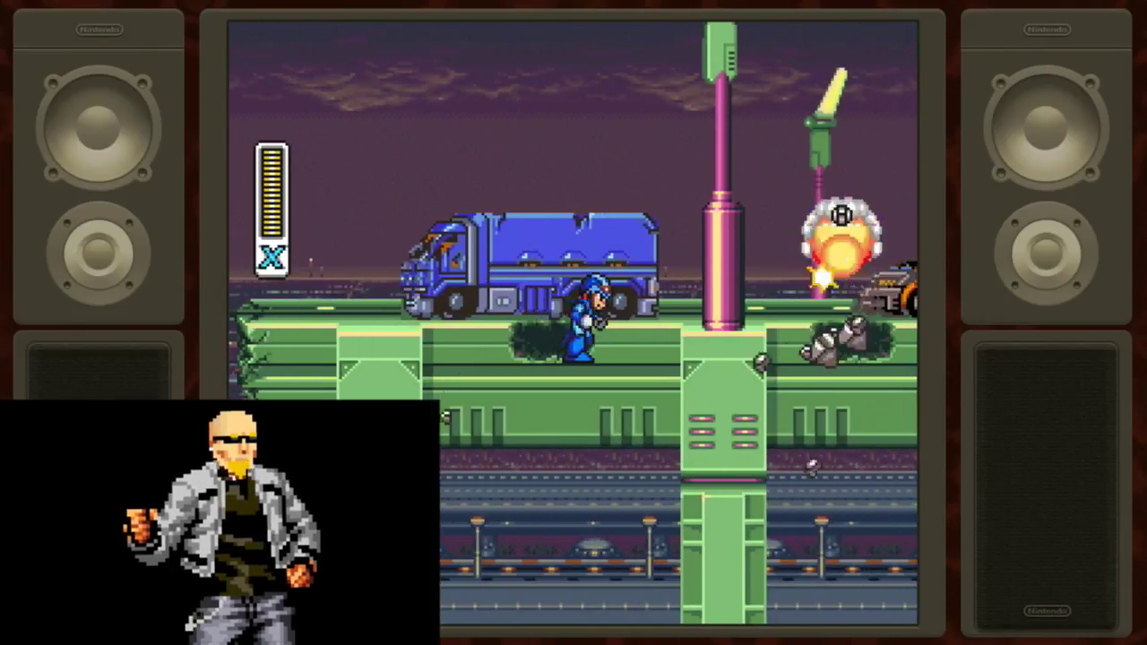
key(z)
key(z)
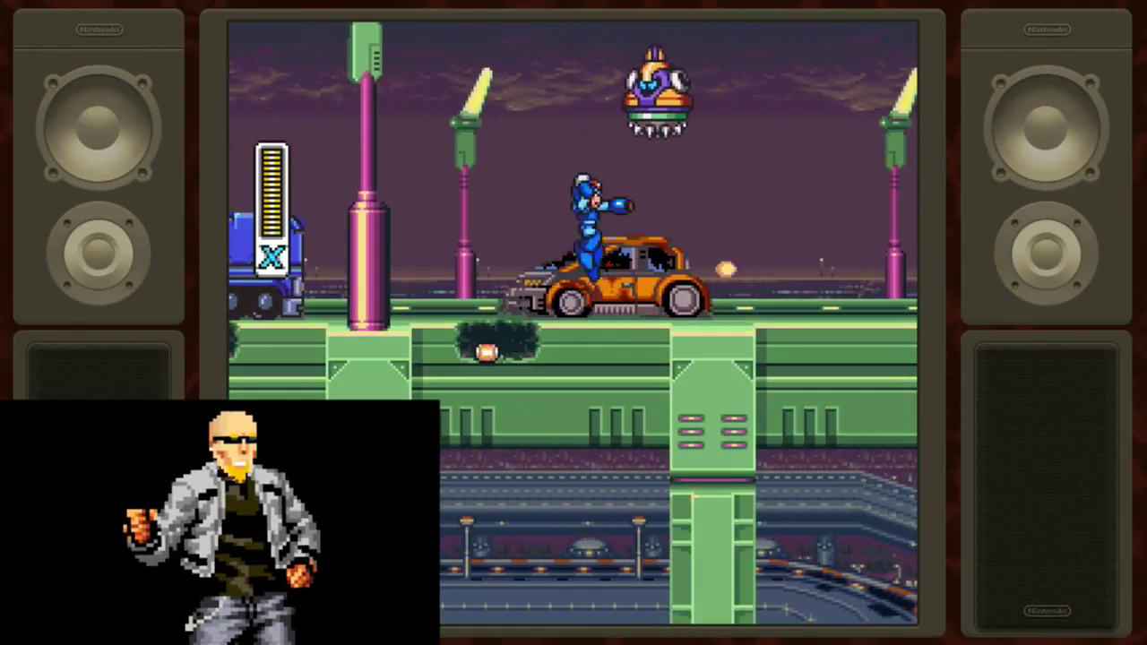
key(Left)
key(Right)
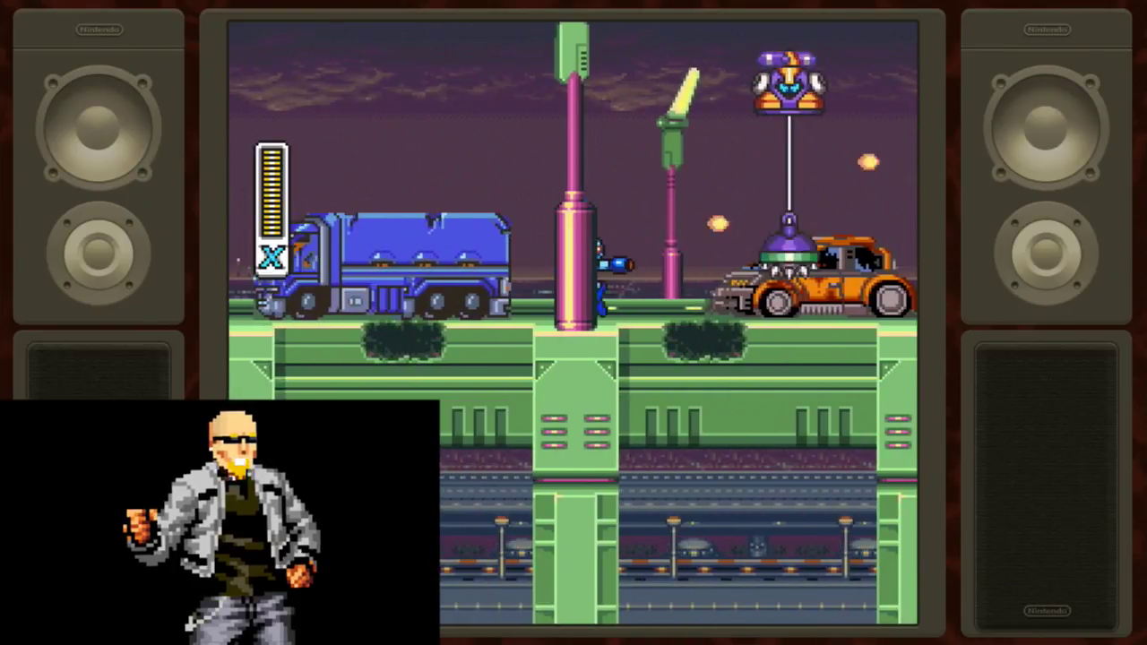
key(x)
key(z)
key(x)
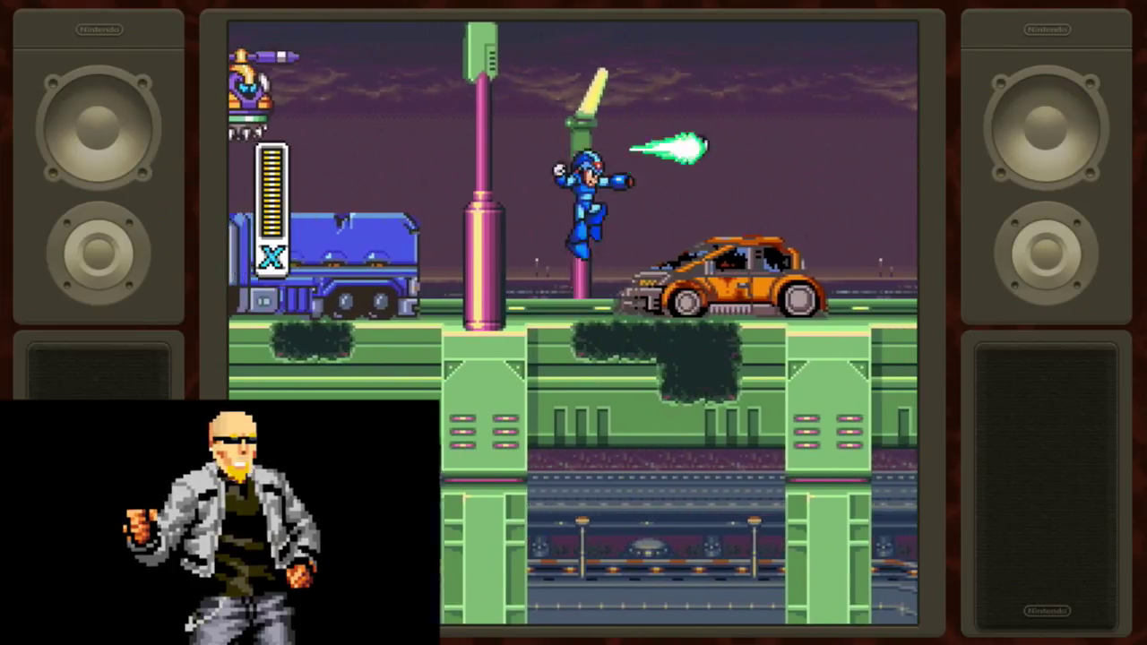
key(Right)
key(z)
key(Right)
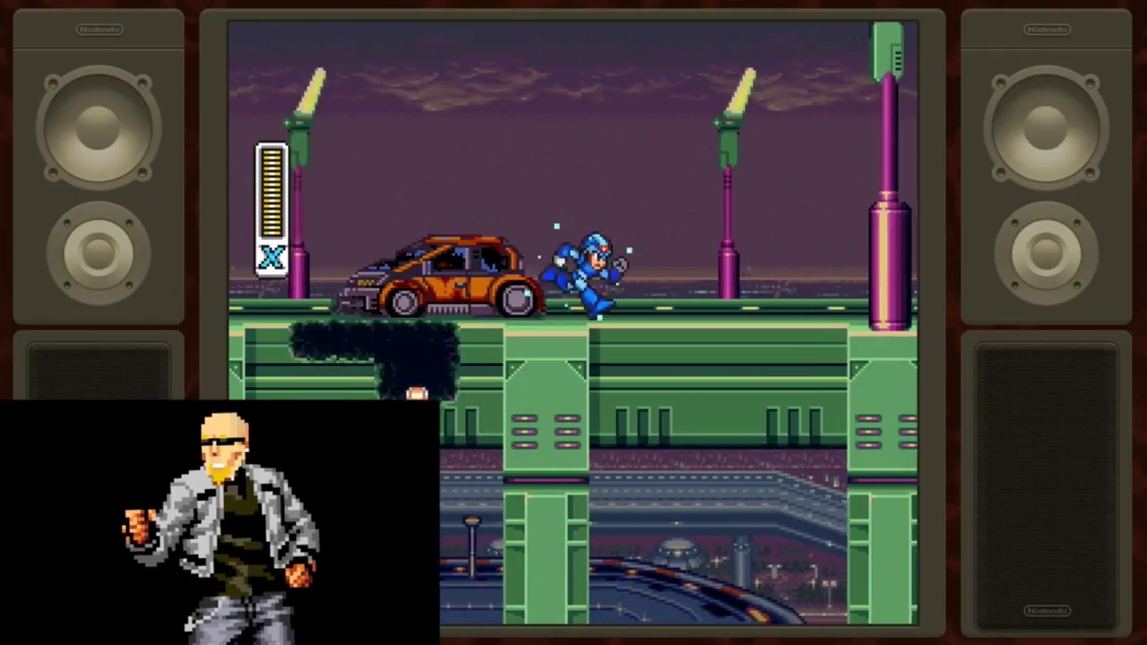
key(x)
key(Right)
key(x)
key(z)
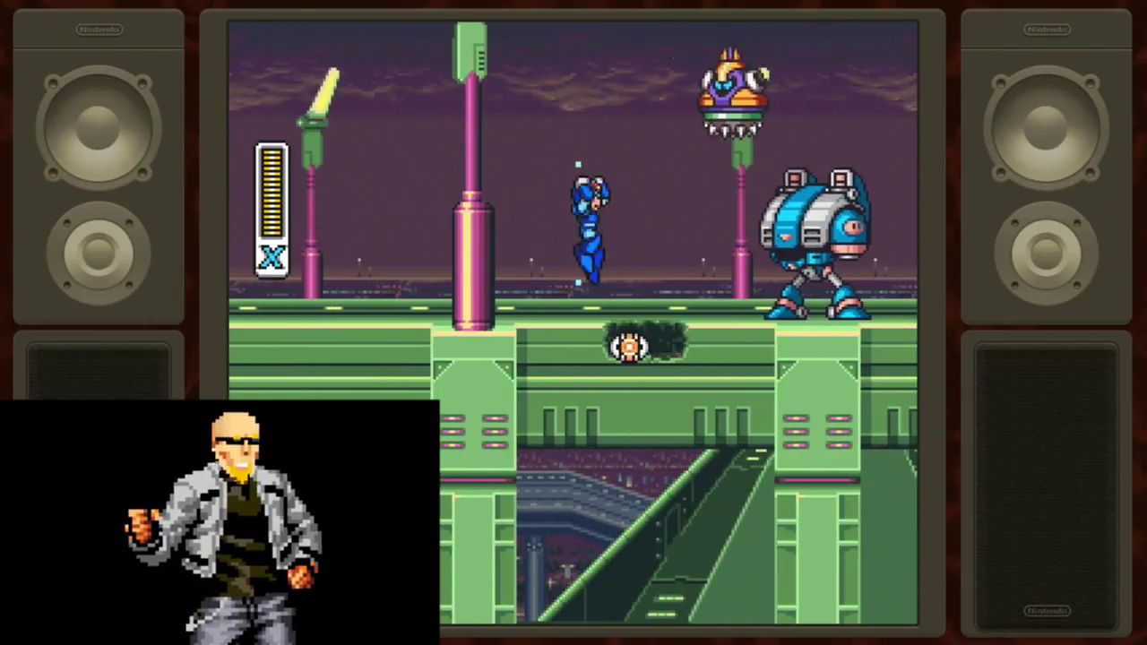
key(x)
key(z)
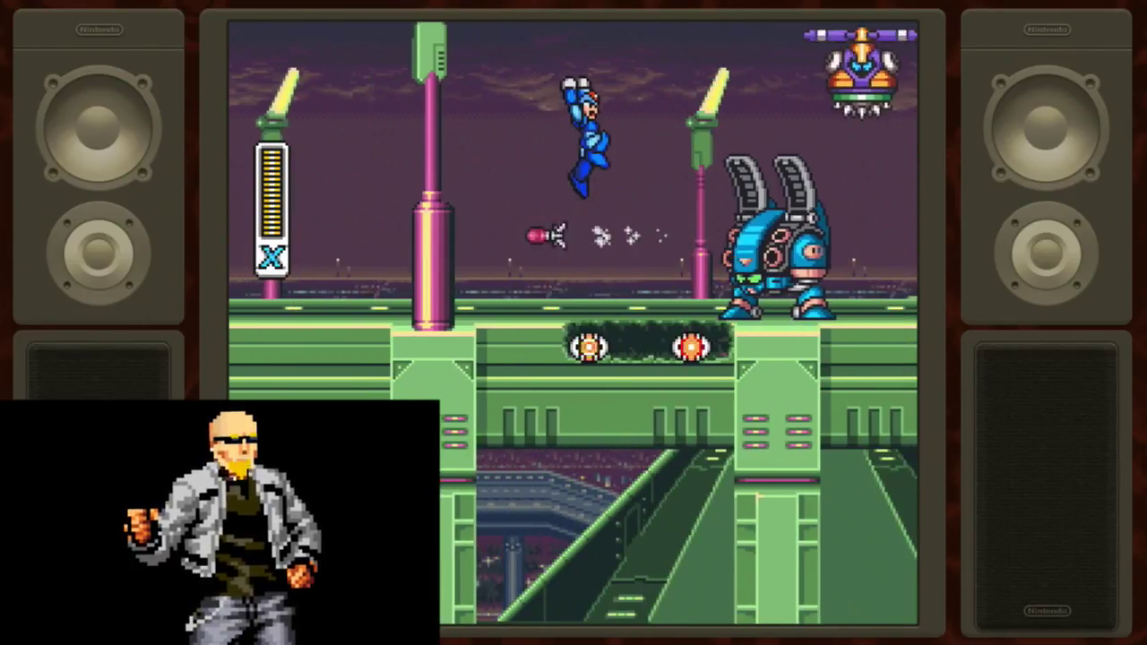
key(Left)
key(x)
key(z)
key(Right)
key(x)
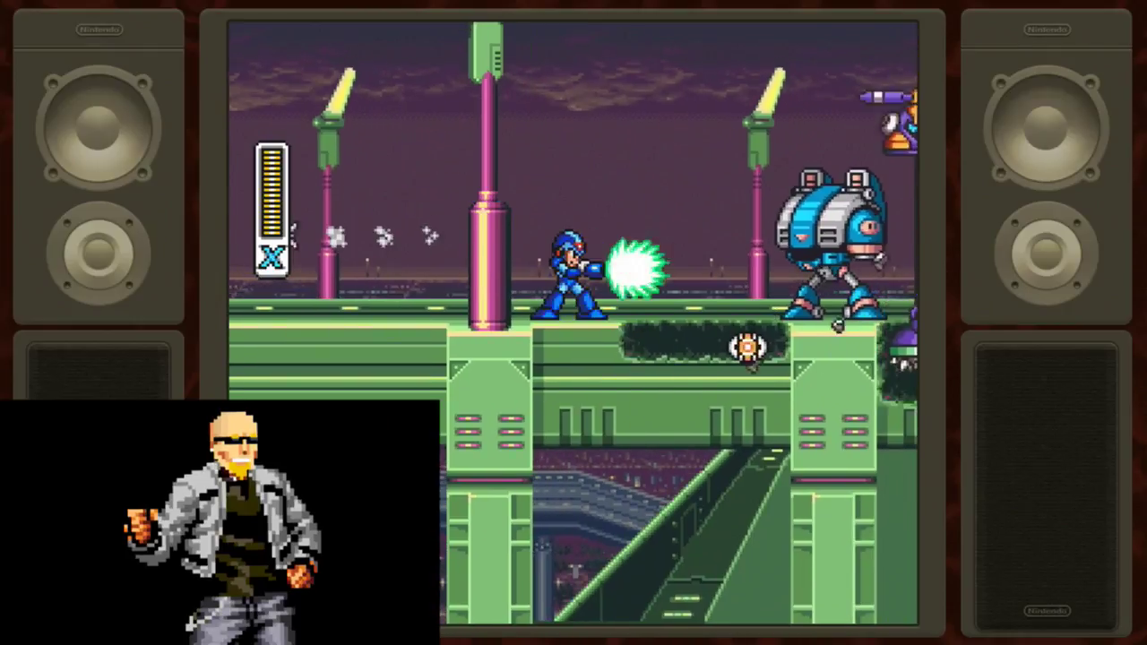
key(Right)
key(x)
key(Right)
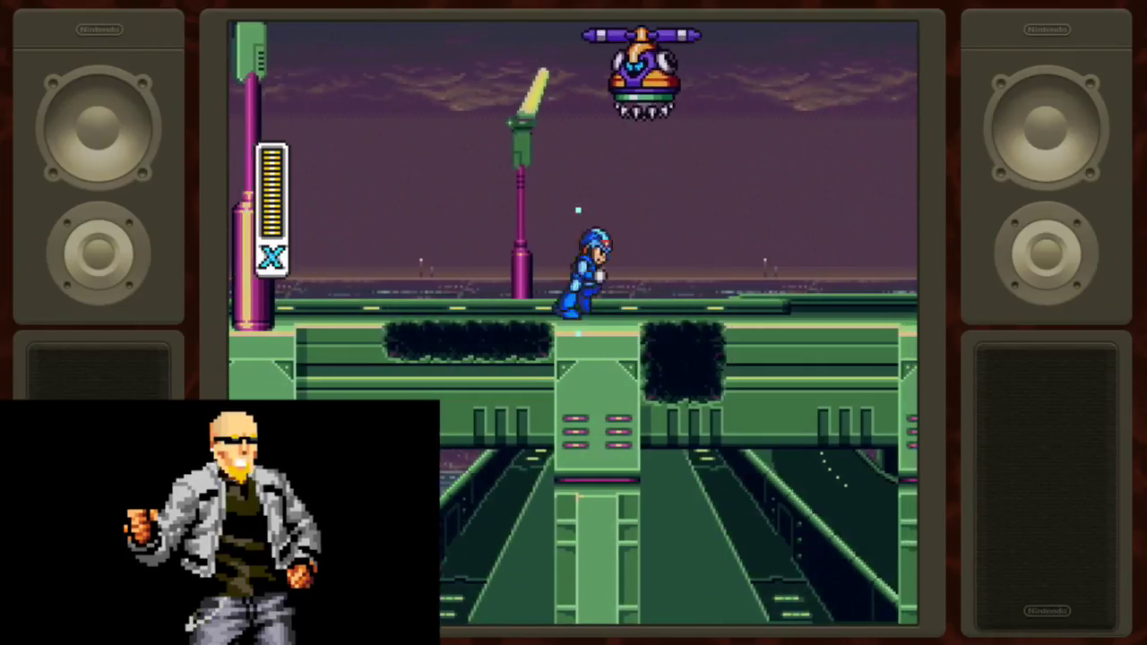
key(z)
key(x)
key(x)
key(Right)
key(x)
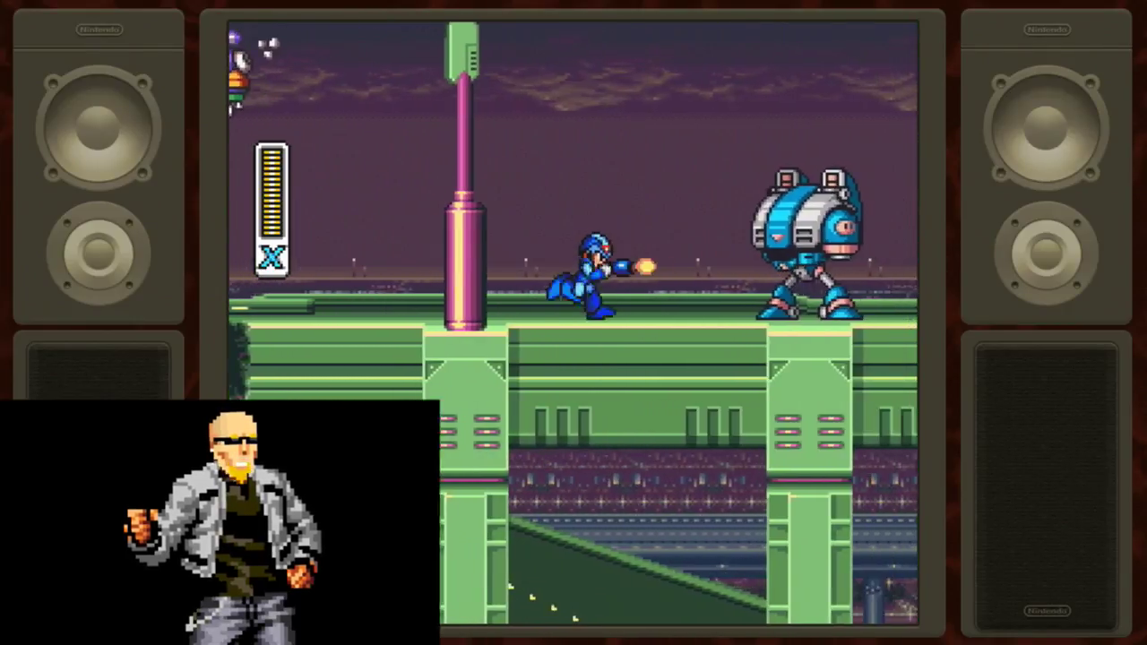
key(x)
key(Left)
key(z)
key(x)
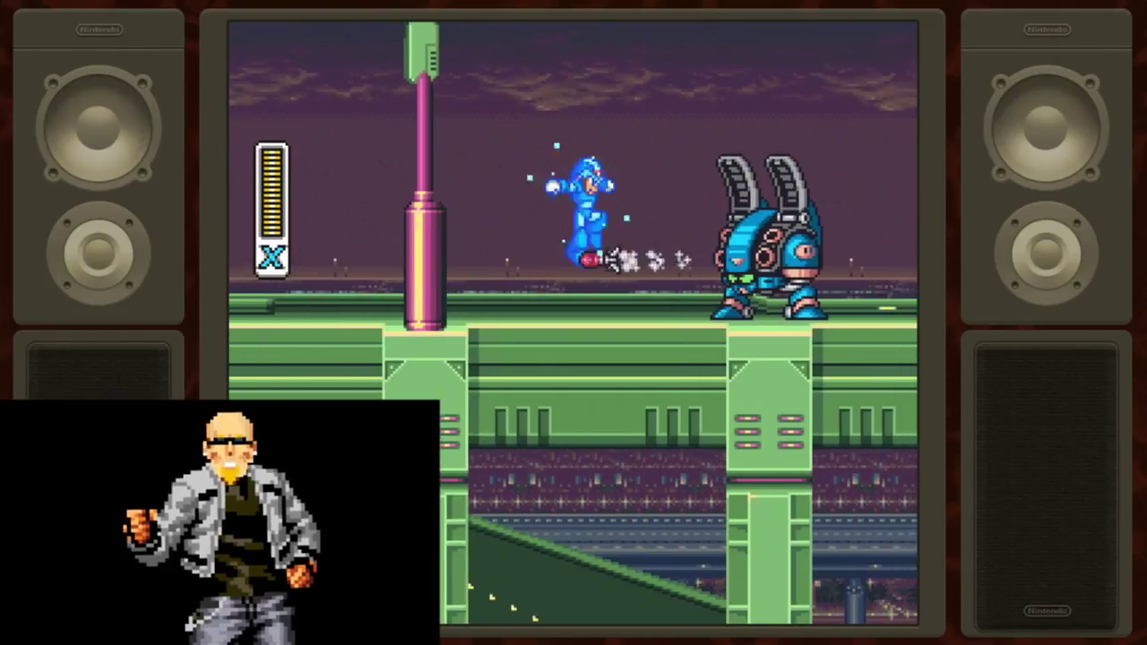
key(Left)
key(x)
key(Right)
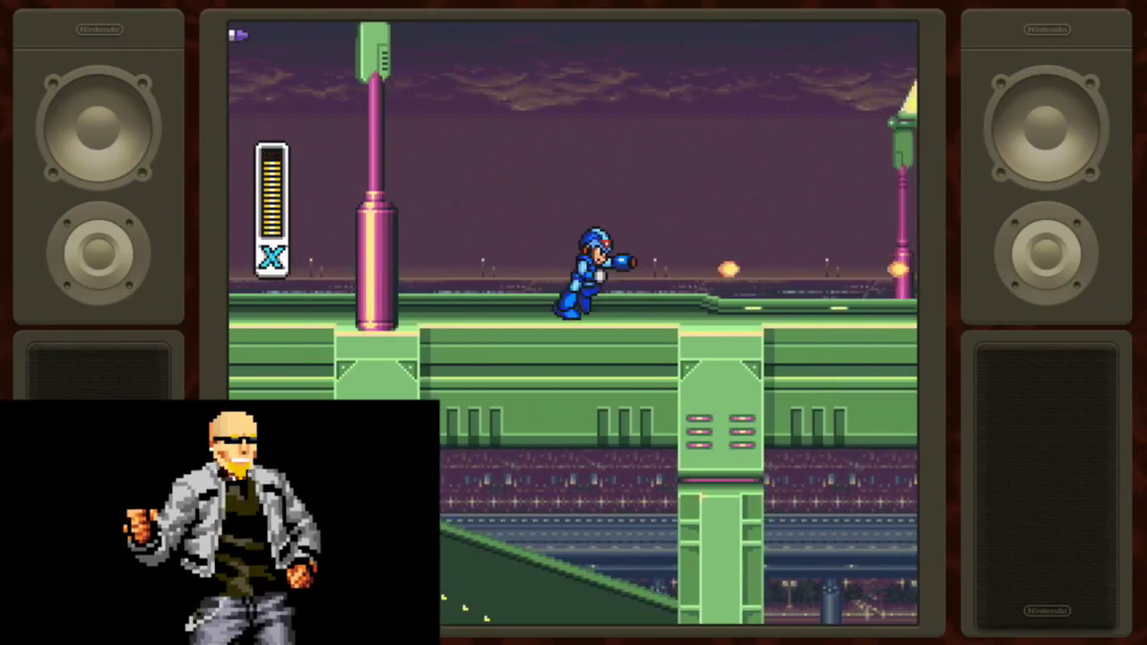
key(z)
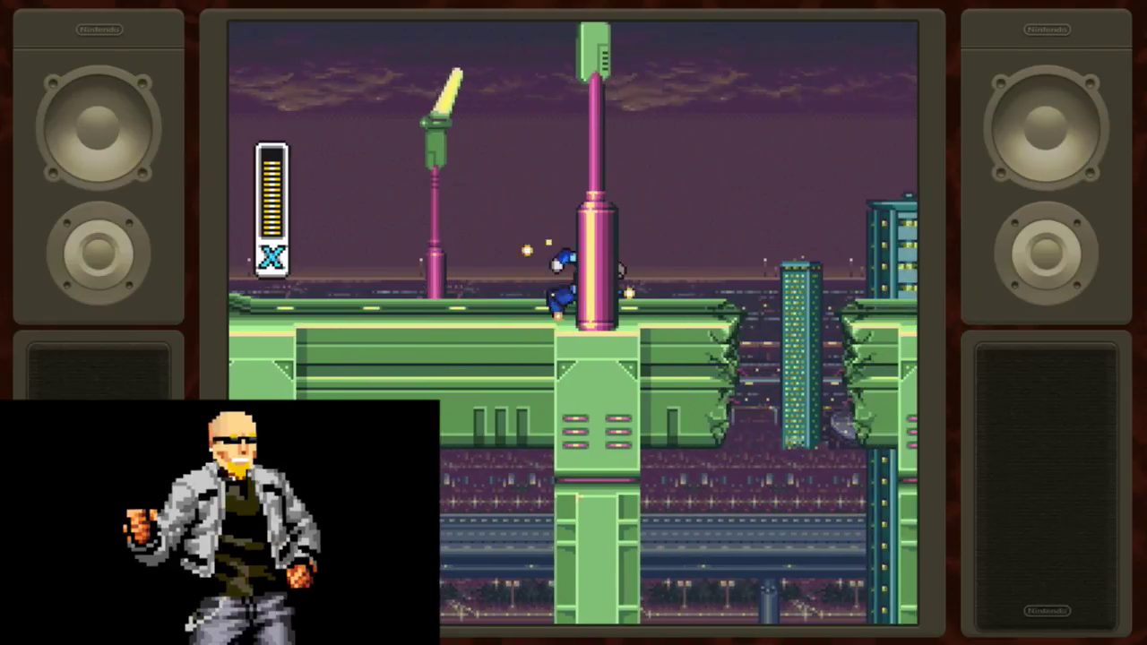
key(z)
key(x)
key(z)
key(Right)
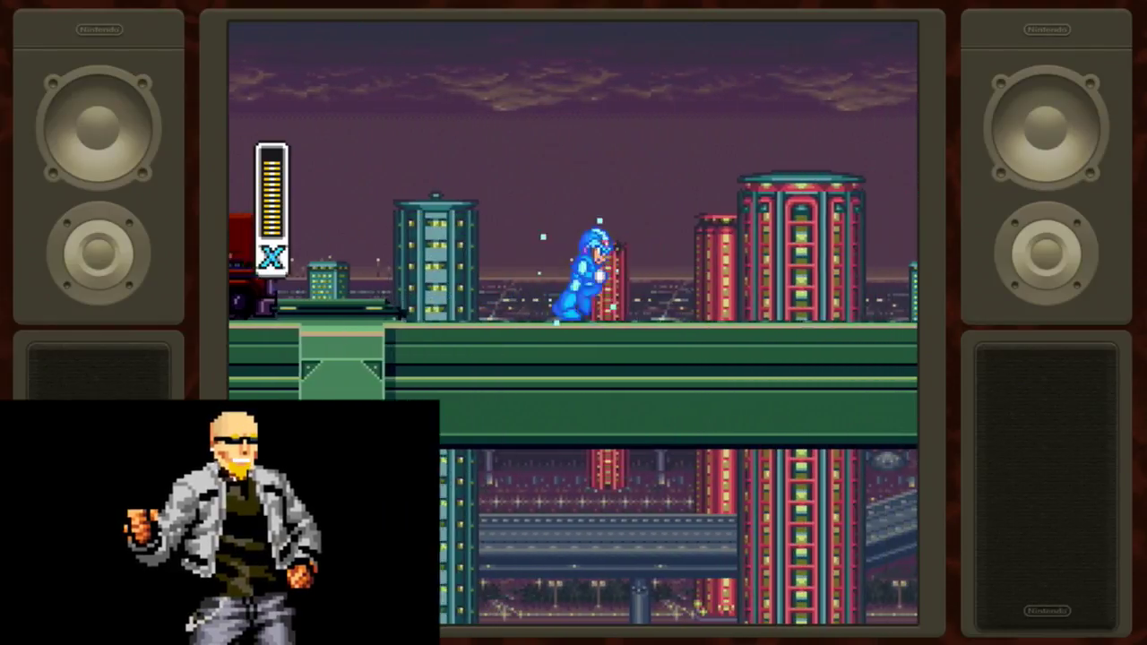
key(z)
key(x)
key(Left)
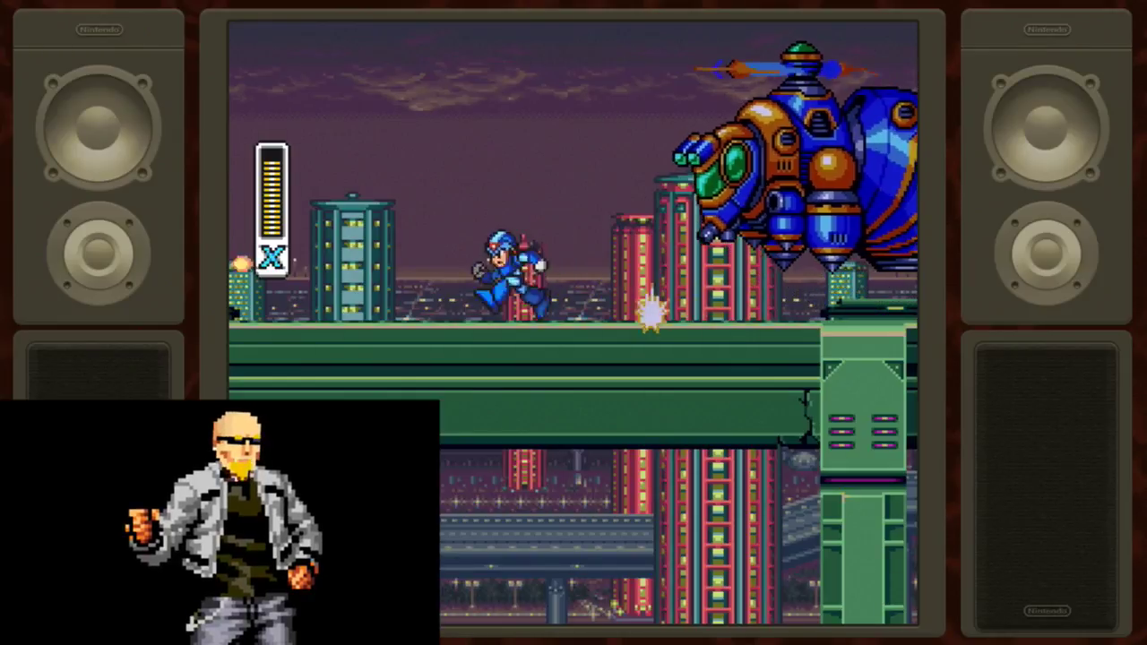
key(z)
key(x)
key(x)
key(x)
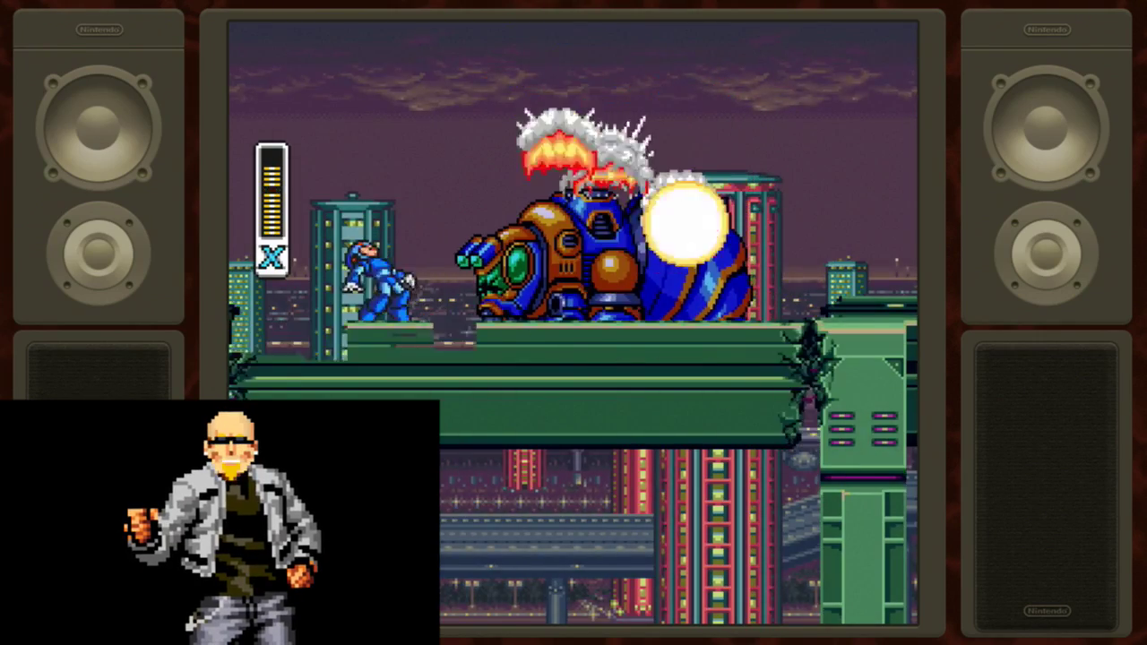
key(z)
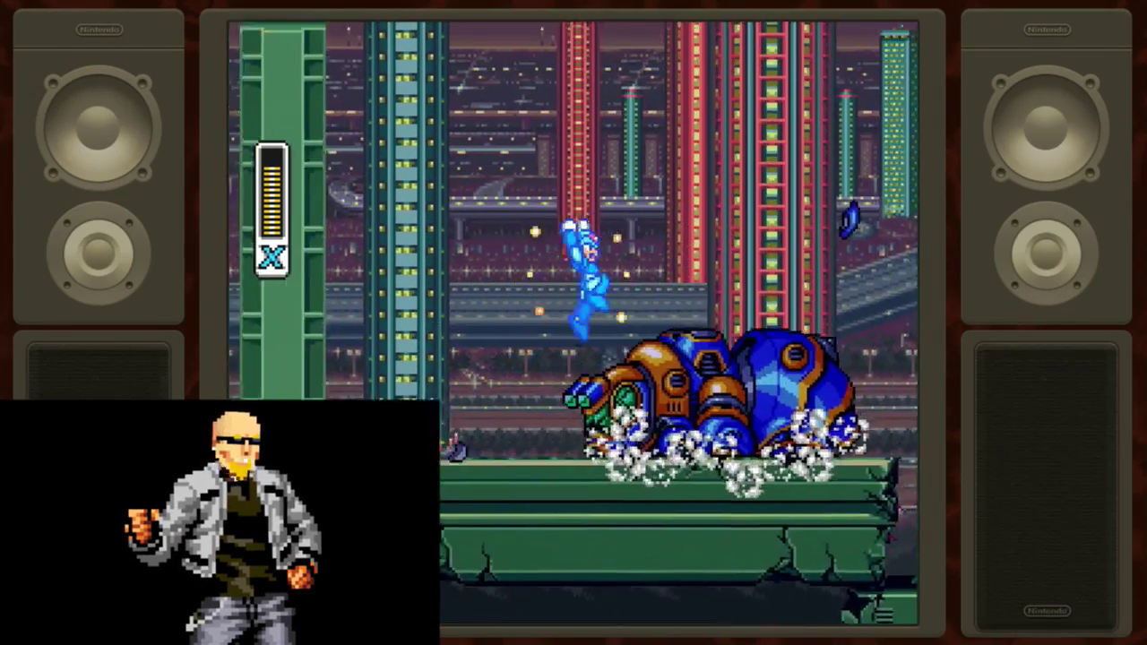
key(Right)
key(z)
key(z)
key(z)
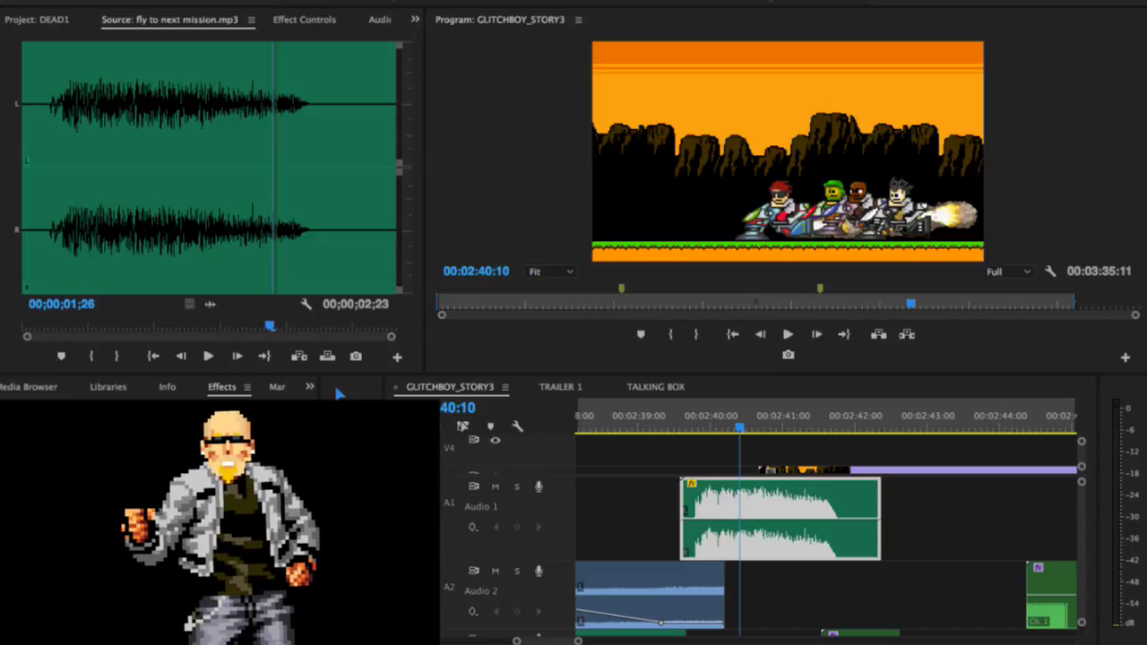
Step: Move the playhead back through the GLITCHBOY_STORY3 sequence to the purple-haired character's dialogue at 00:00:56:18
click(777, 617)
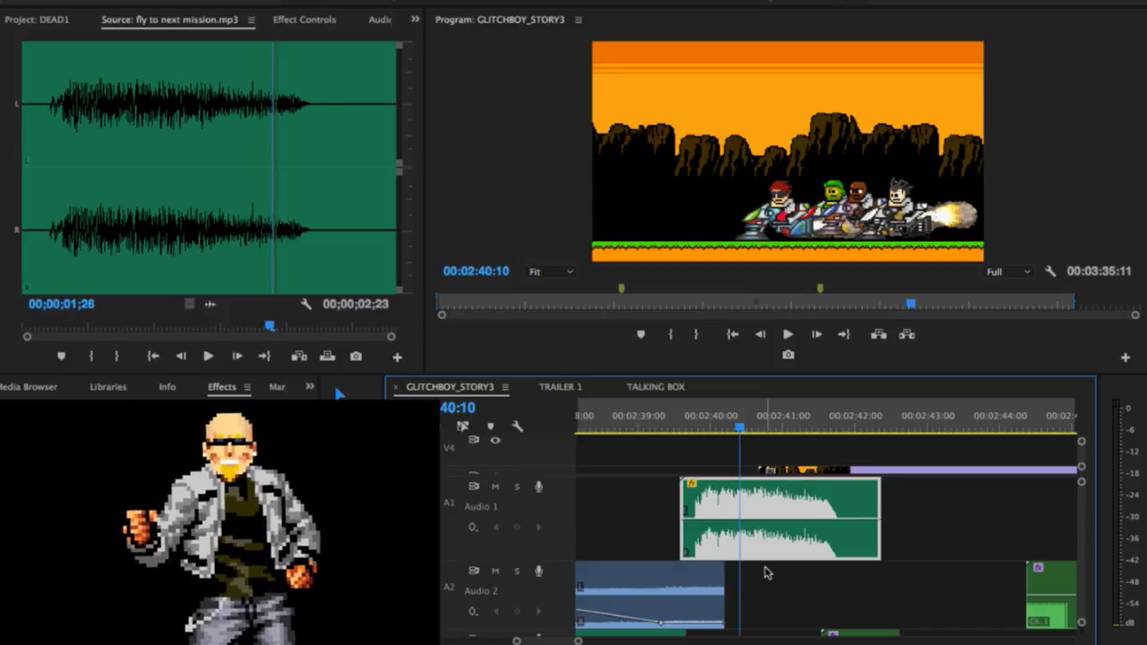
click(668, 425)
key(minus)
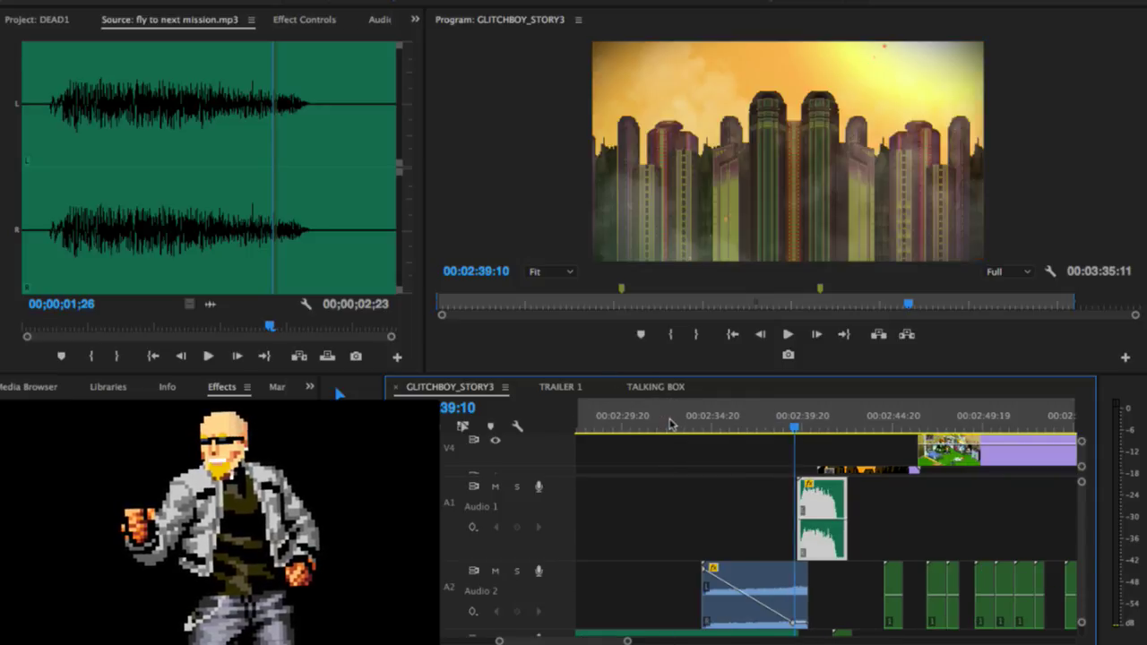
drag(622, 428, 574, 432)
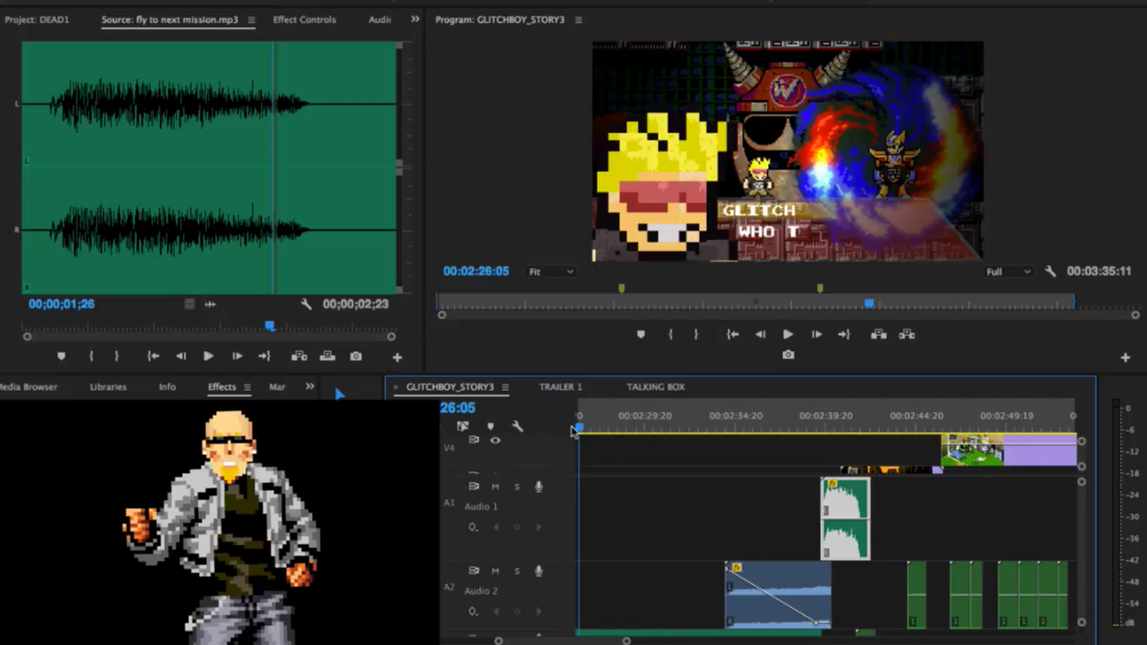
scroll(655, 472, up, 10)
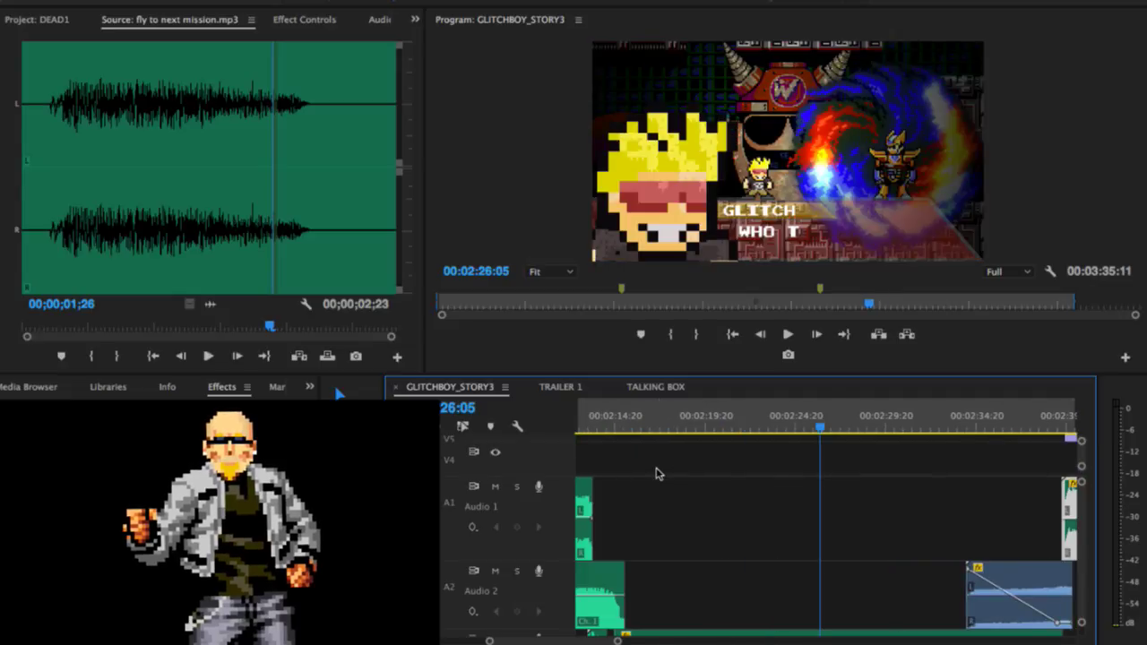
scroll(655, 473, up, 8)
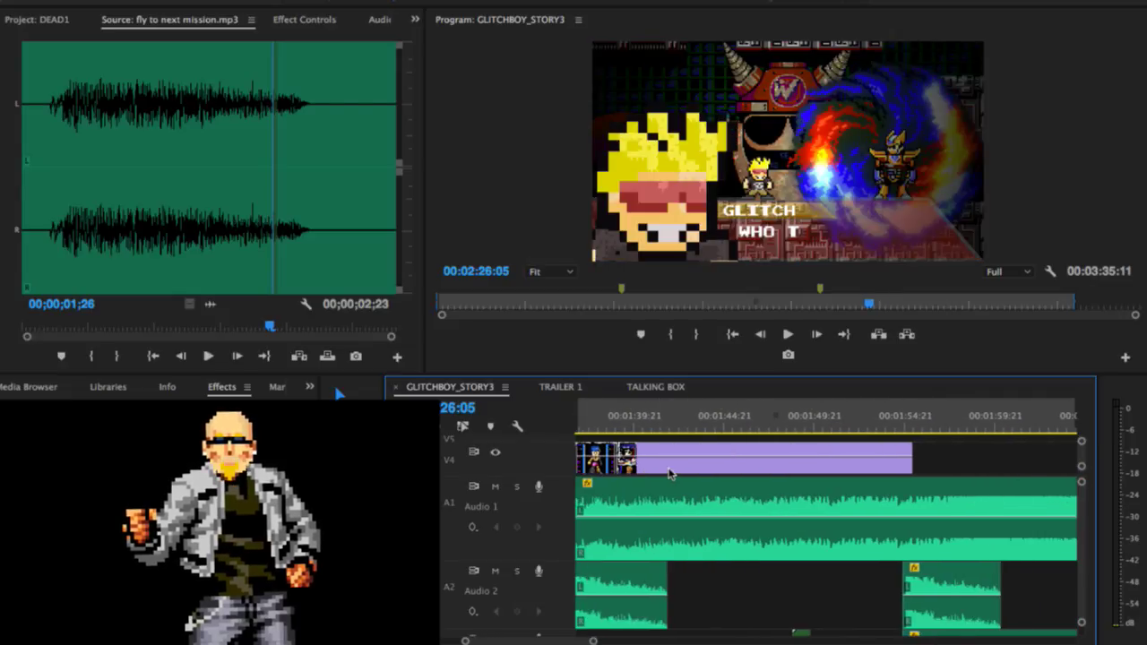
key(minus)
click(591, 427)
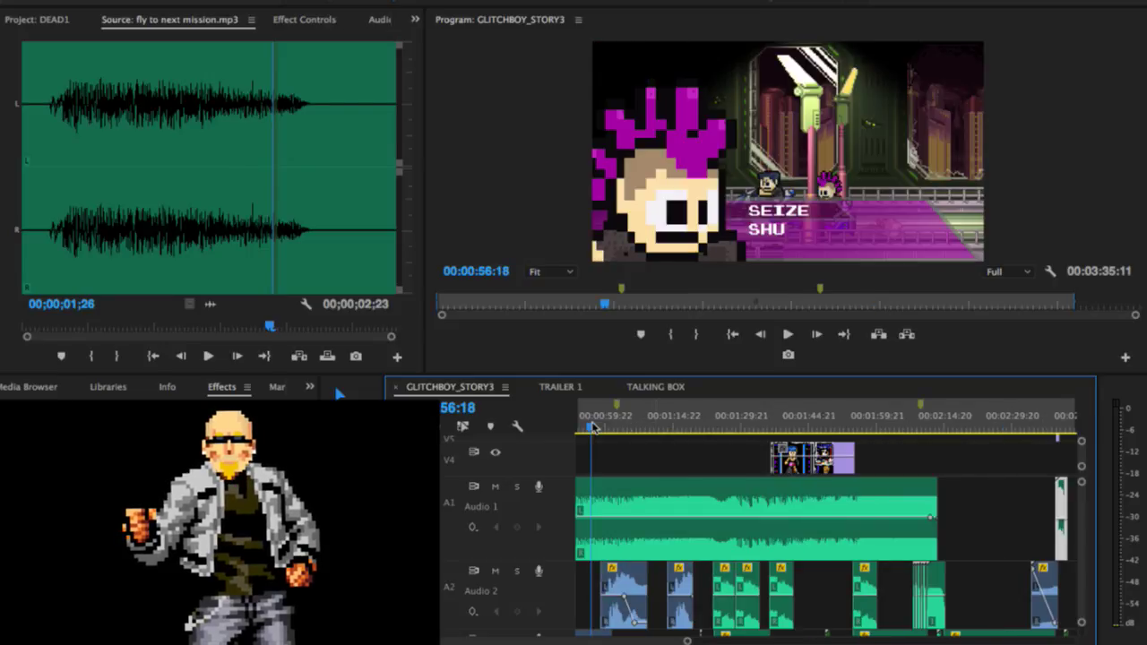
Step: Play the sequence from the start of the news broadcast, through its TV static, up to the hover-bike scene
scroll(592, 427, up, 5)
click(589, 415)
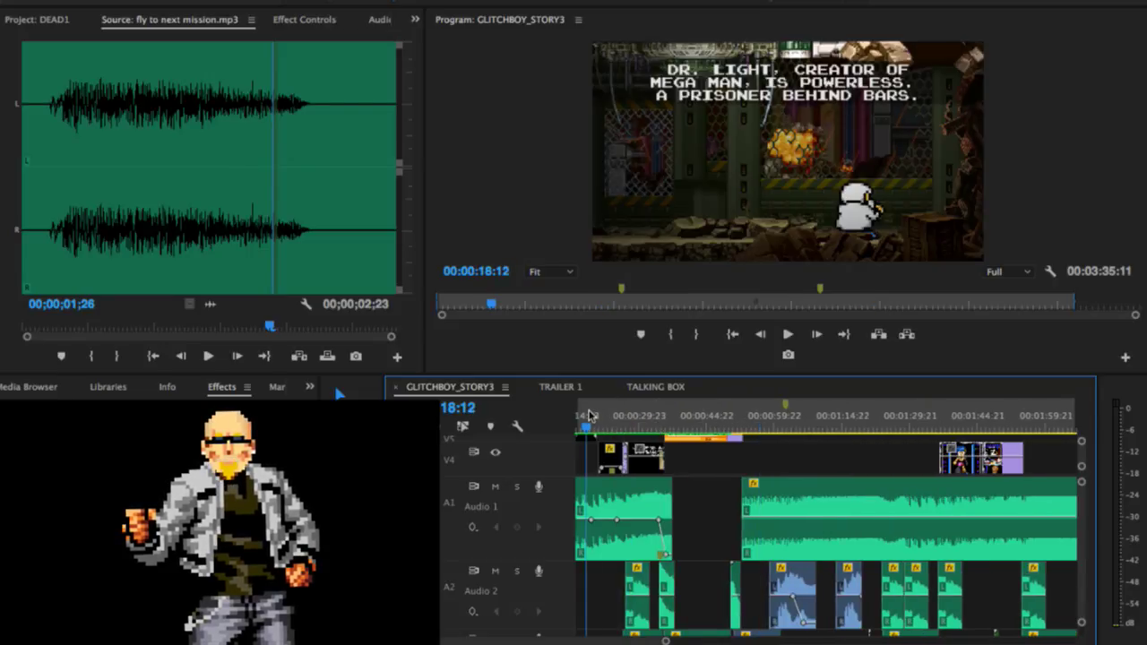
drag(695, 425, 656, 426)
key(space)
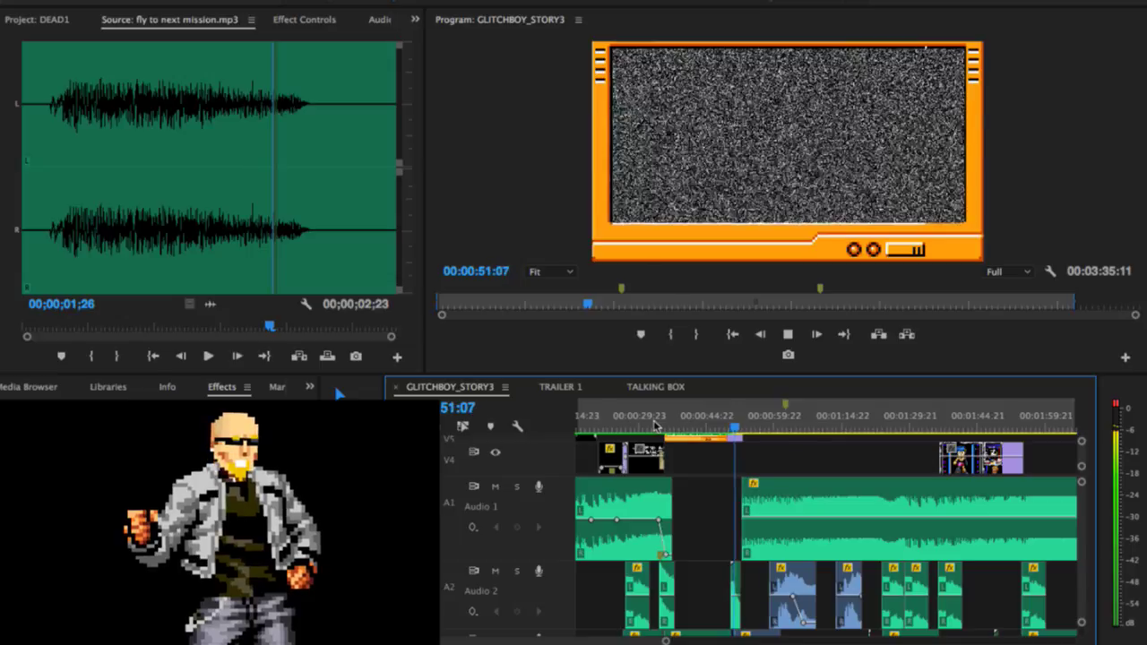
key(space)
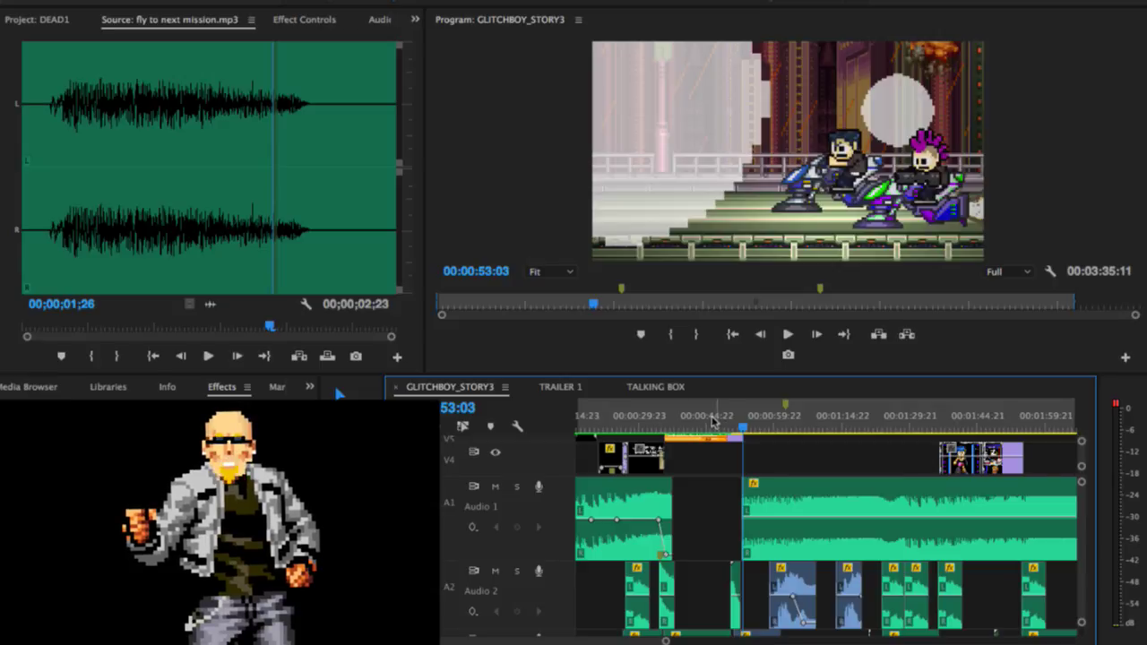
Step: Scrub the news report from 00:00:41:11 and replay it from 00:00:46:23 until the TV static at 00:00:51:23
click(691, 424)
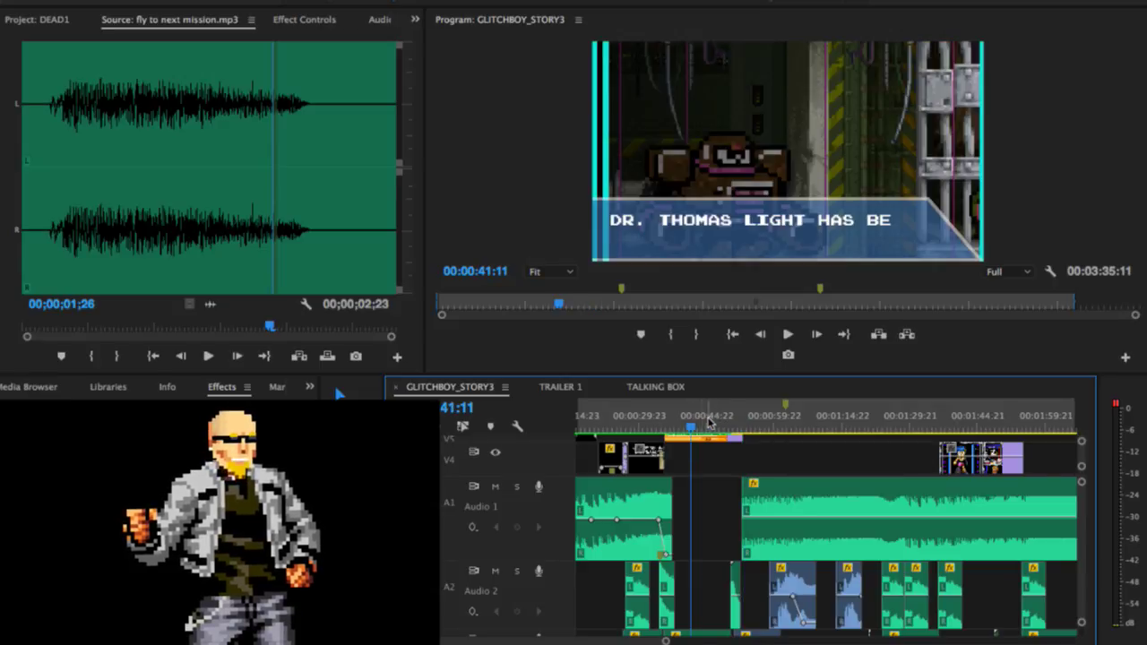
drag(707, 423, 714, 422)
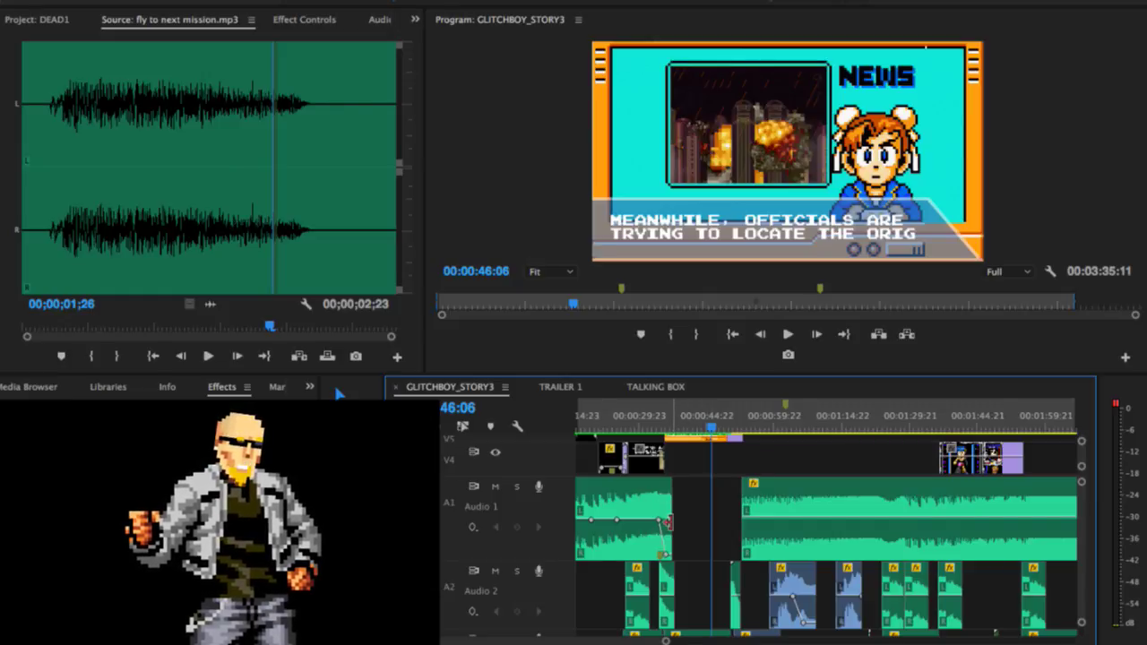
drag(670, 422, 717, 421)
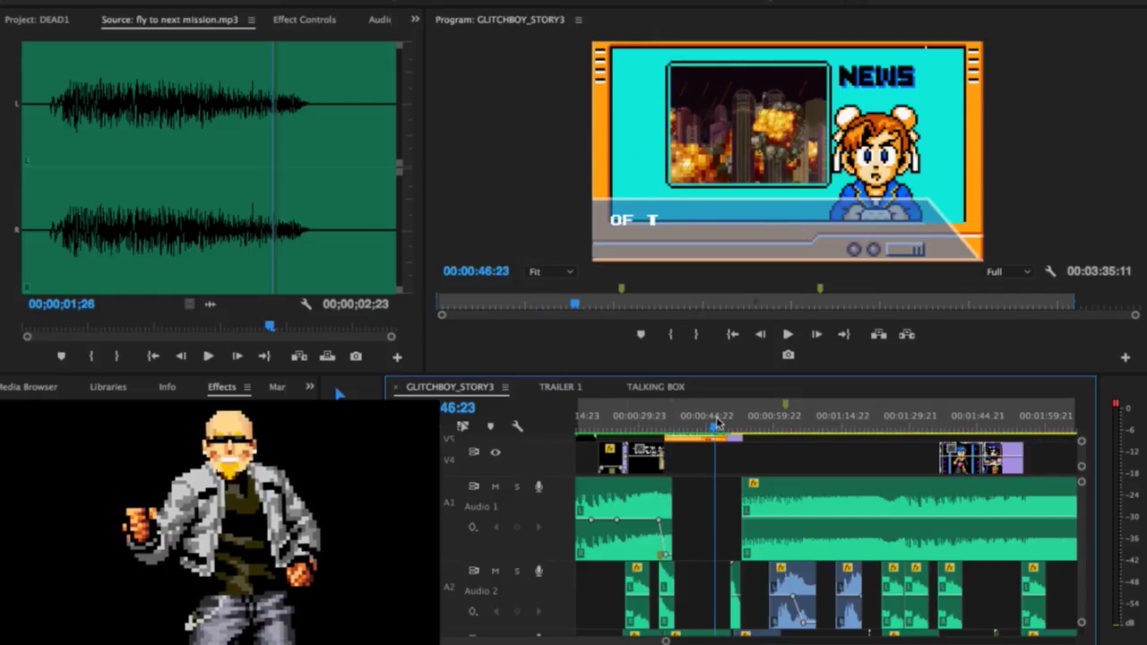
key(space)
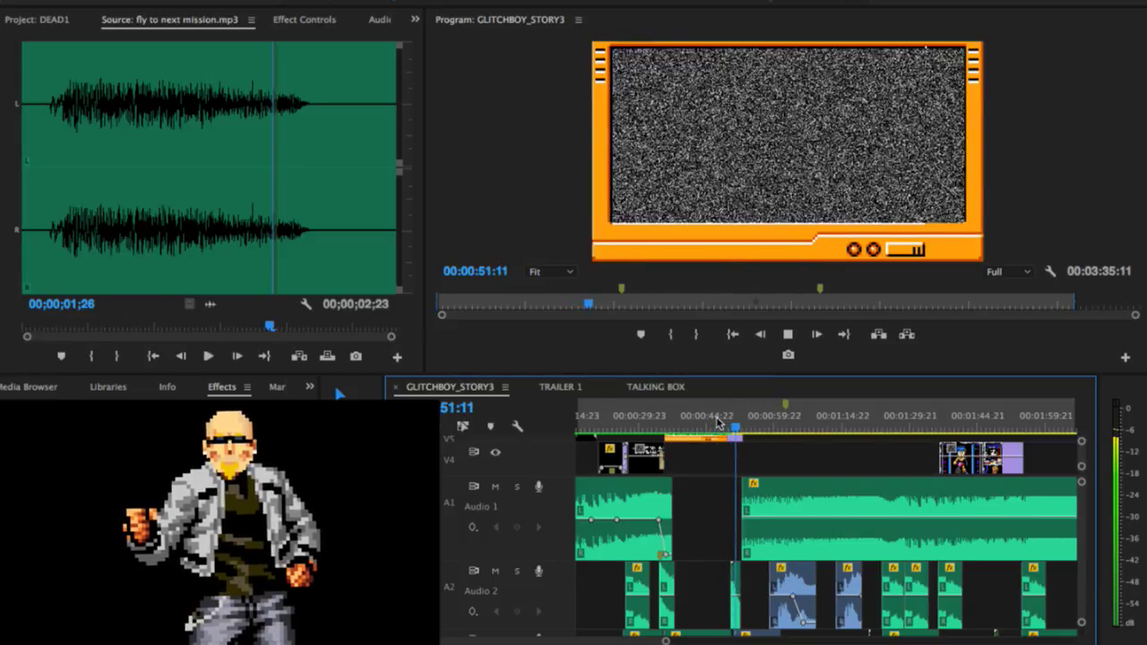
key(space)
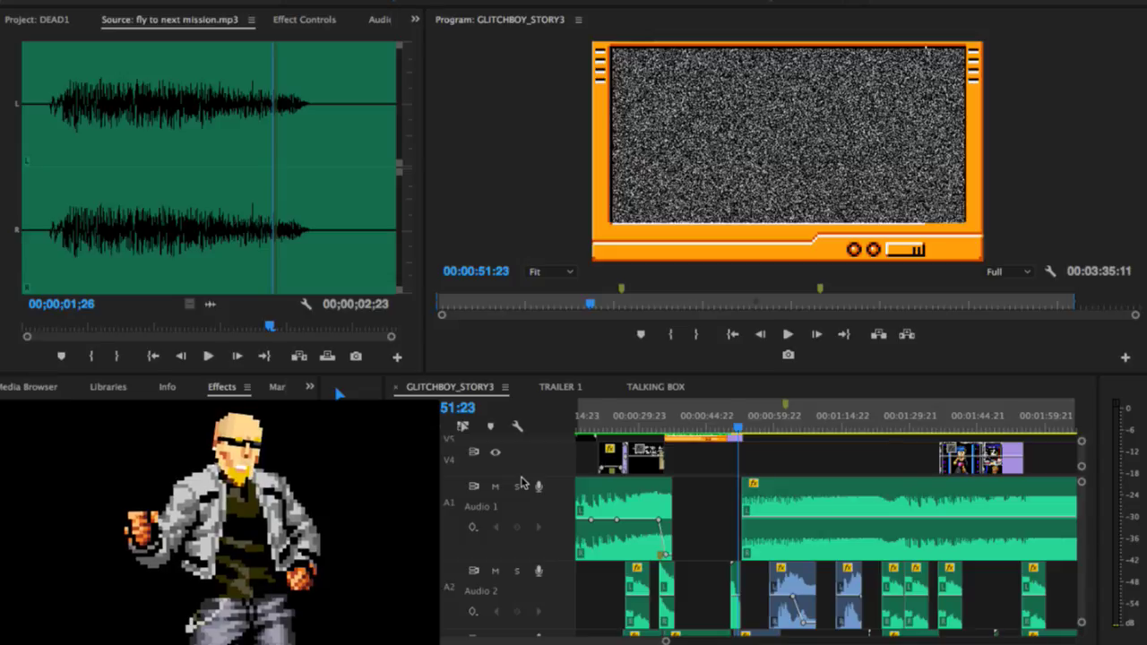
Step: Return the playhead to the Dr. Thomas Light close-up at 00:00:40:09 and show the entire sequence in the timeline
click(523, 484)
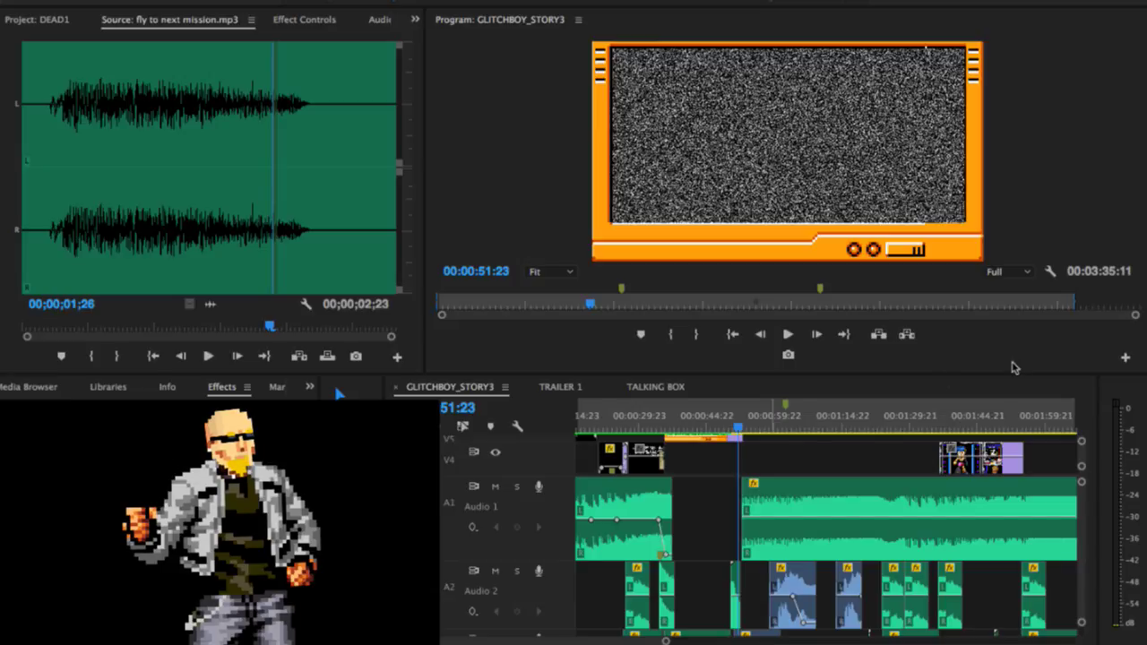
click(948, 376)
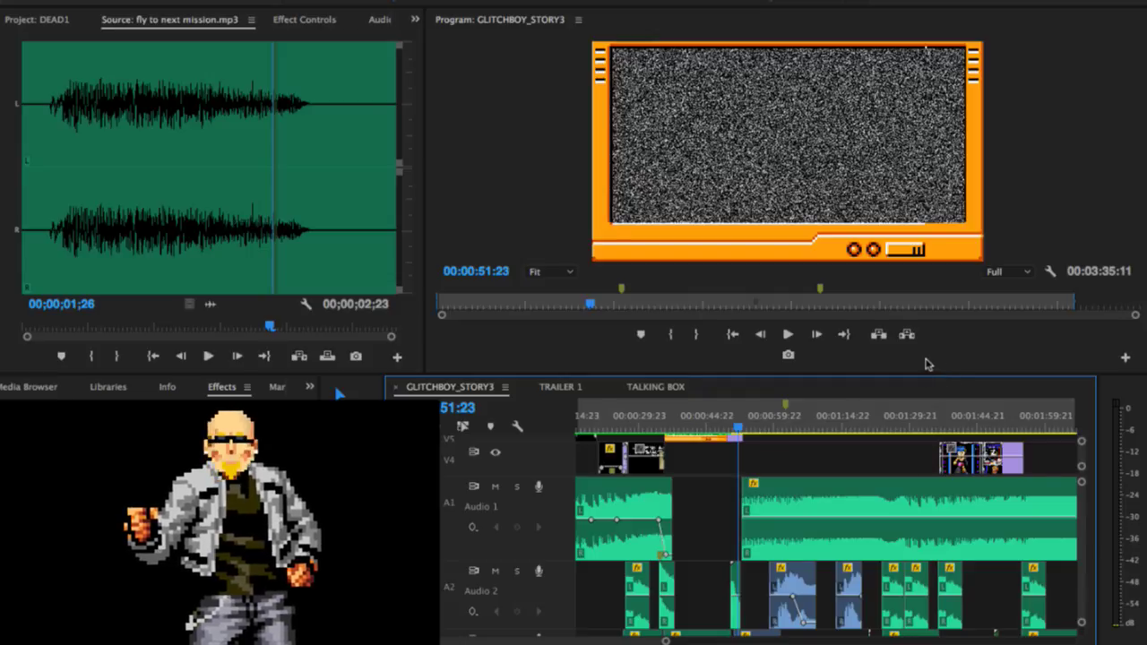
click(767, 430)
drag(768, 430, 687, 427)
key(minus)
key(minus)
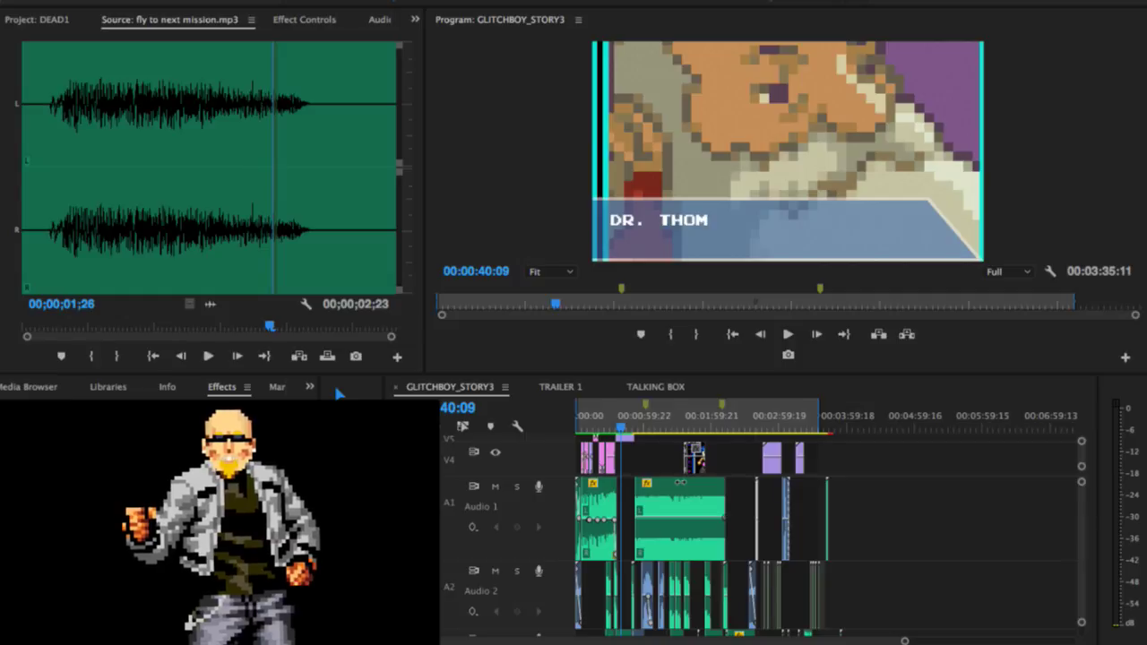
click(706, 408)
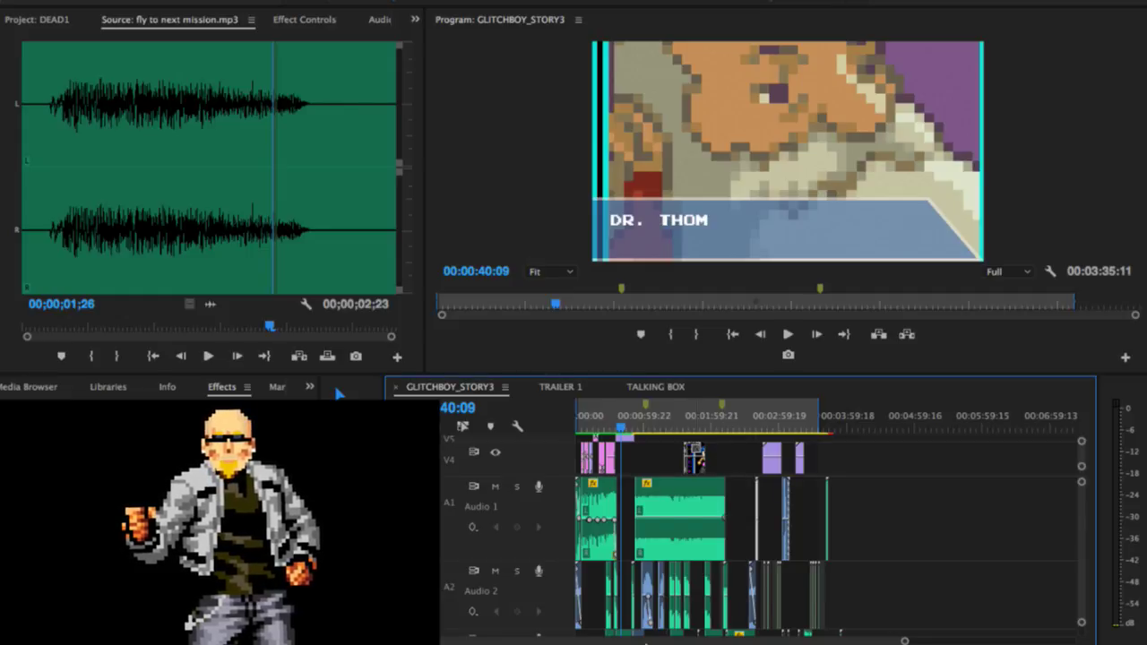
Step: Switch to After Effects and preview the news composition from the end of its fire storm caption into the TV static
click(339, 395)
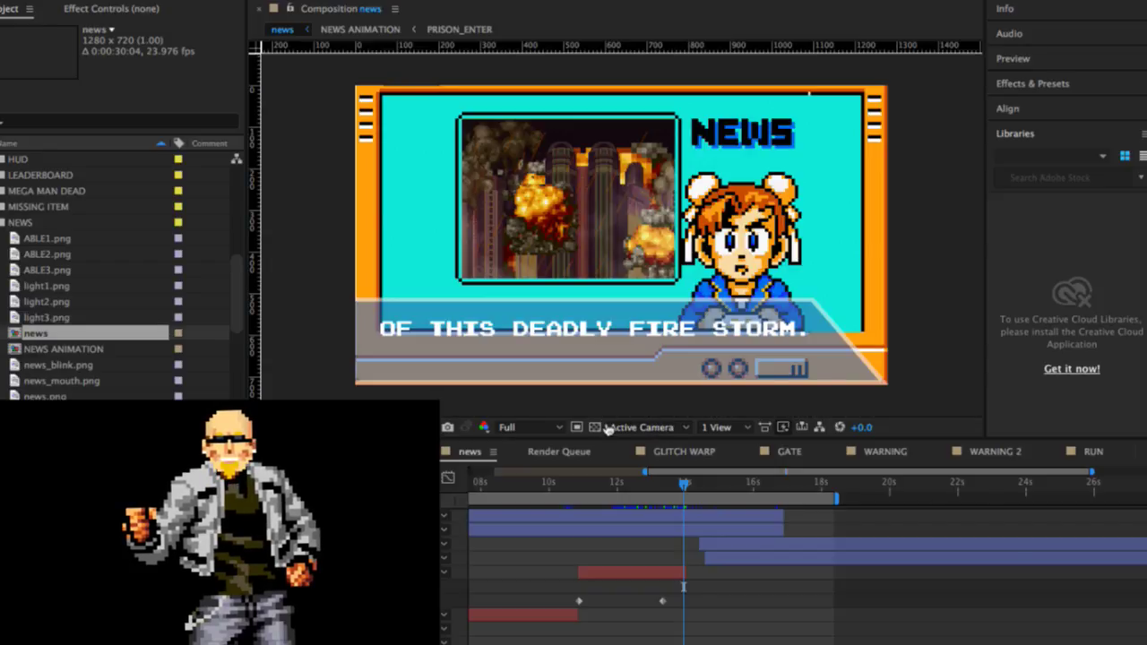
drag(606, 484, 639, 488)
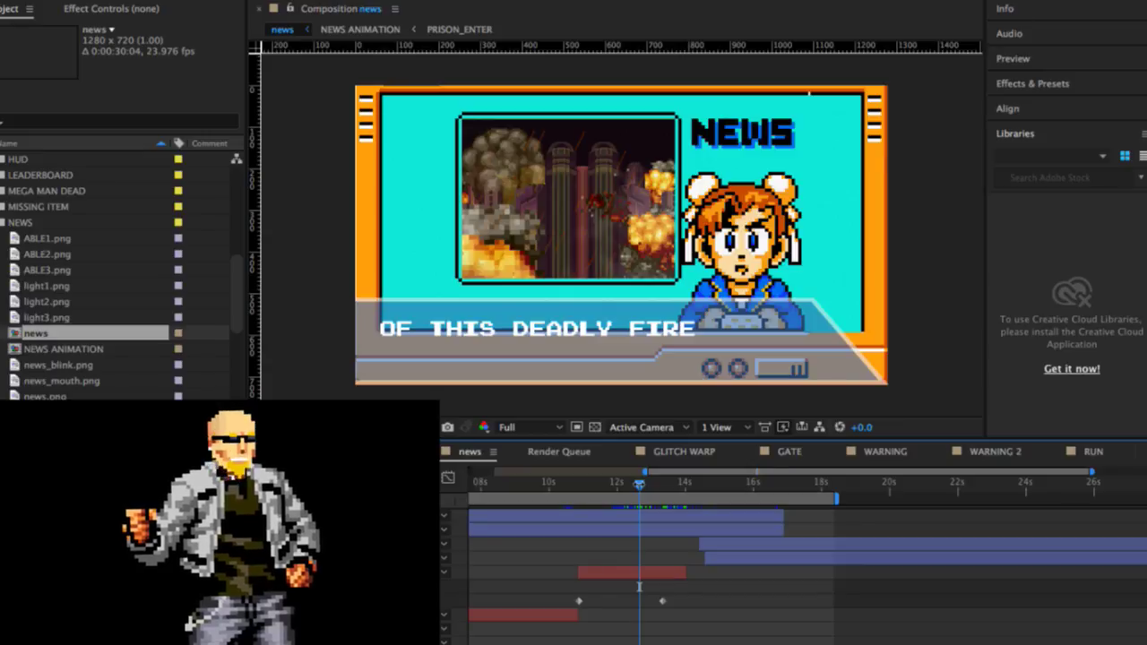
click(722, 488)
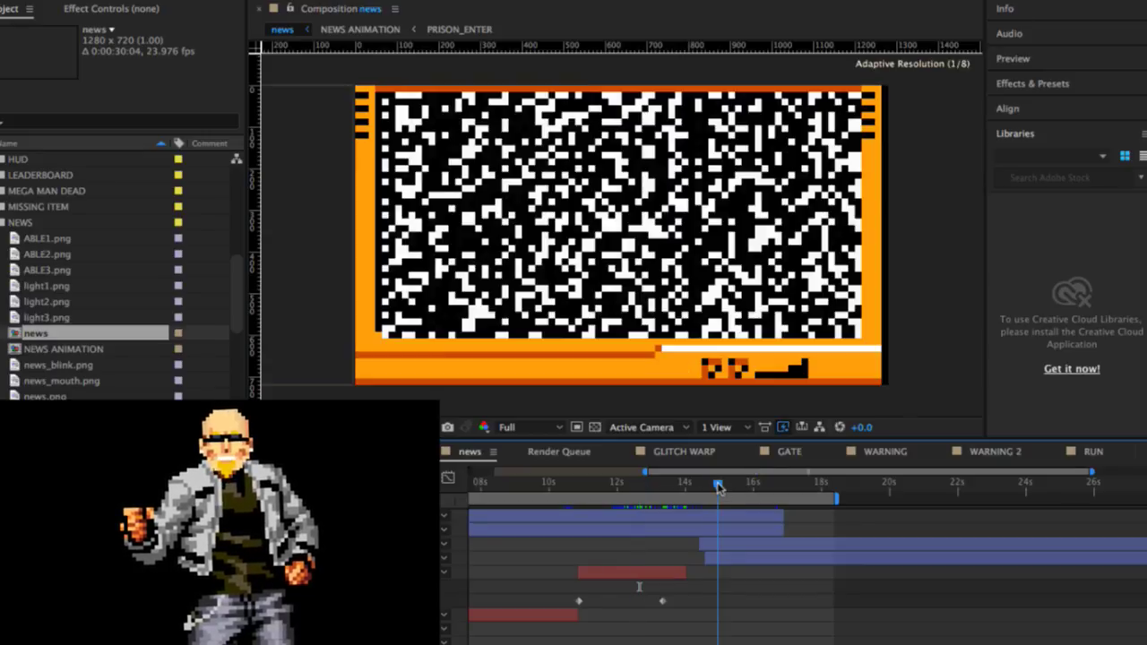
click(673, 484)
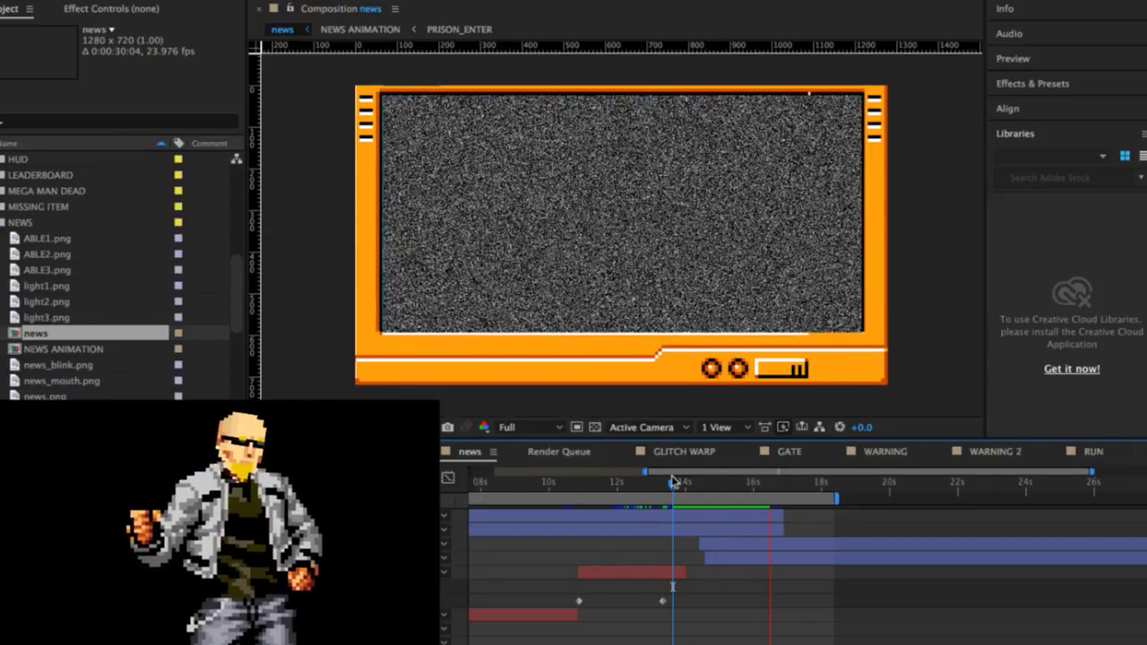
Step: Scrub the news composition between the "Meanwhile" and fire storm captions, and open the nested CITY2 composition
click(571, 484)
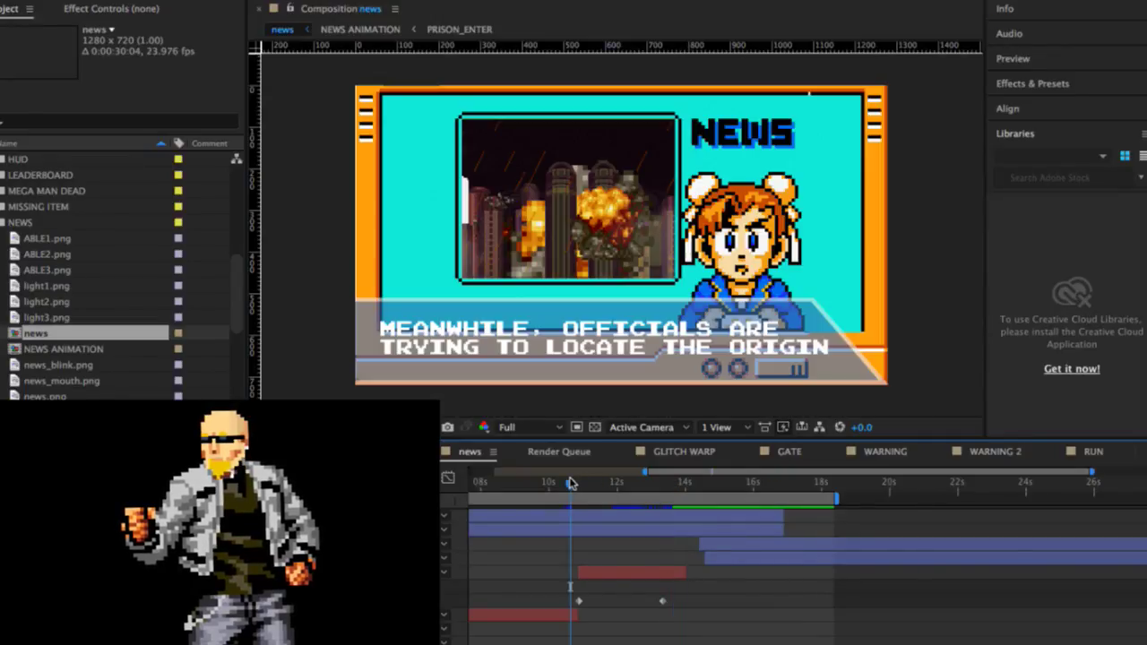
drag(576, 484, 636, 484)
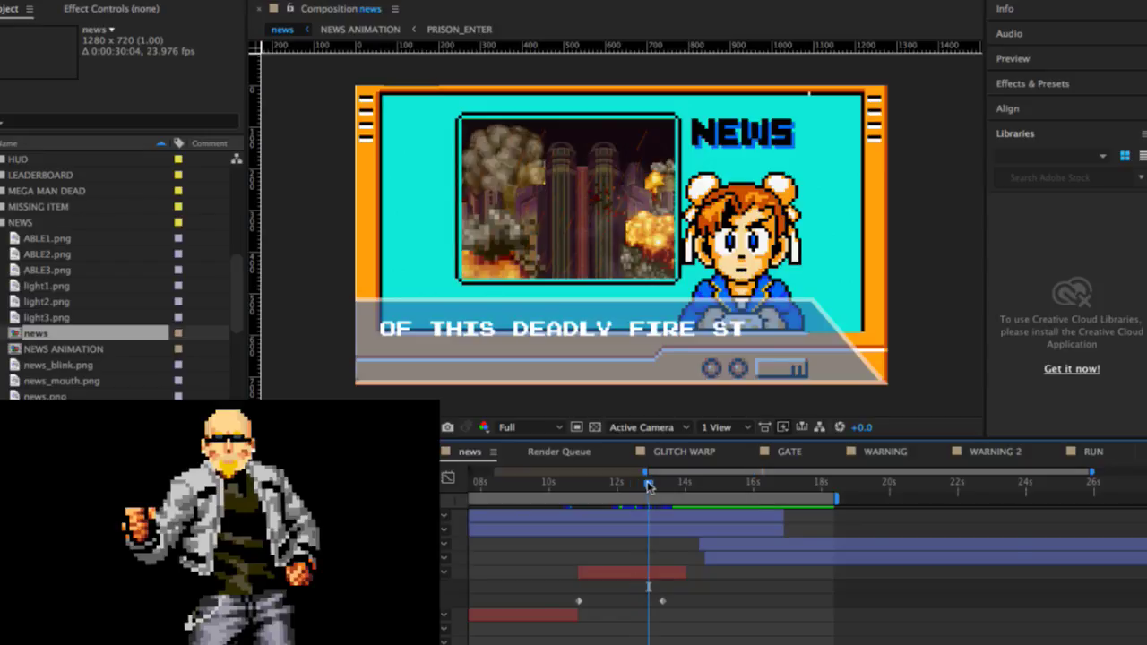
click(595, 476)
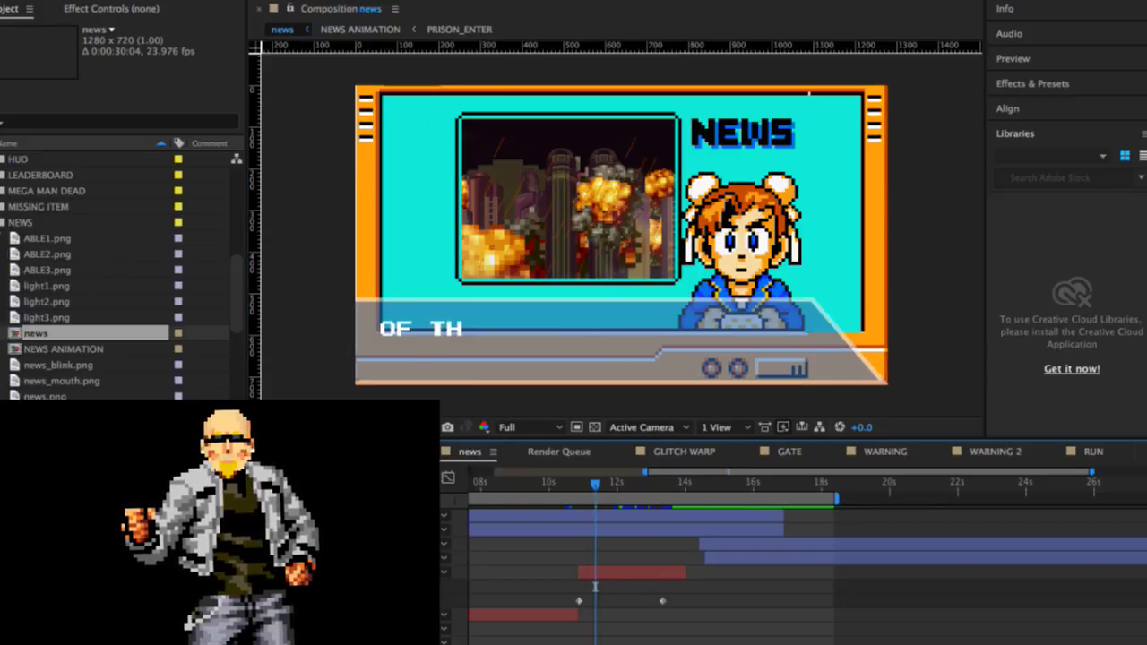
click(2, 222)
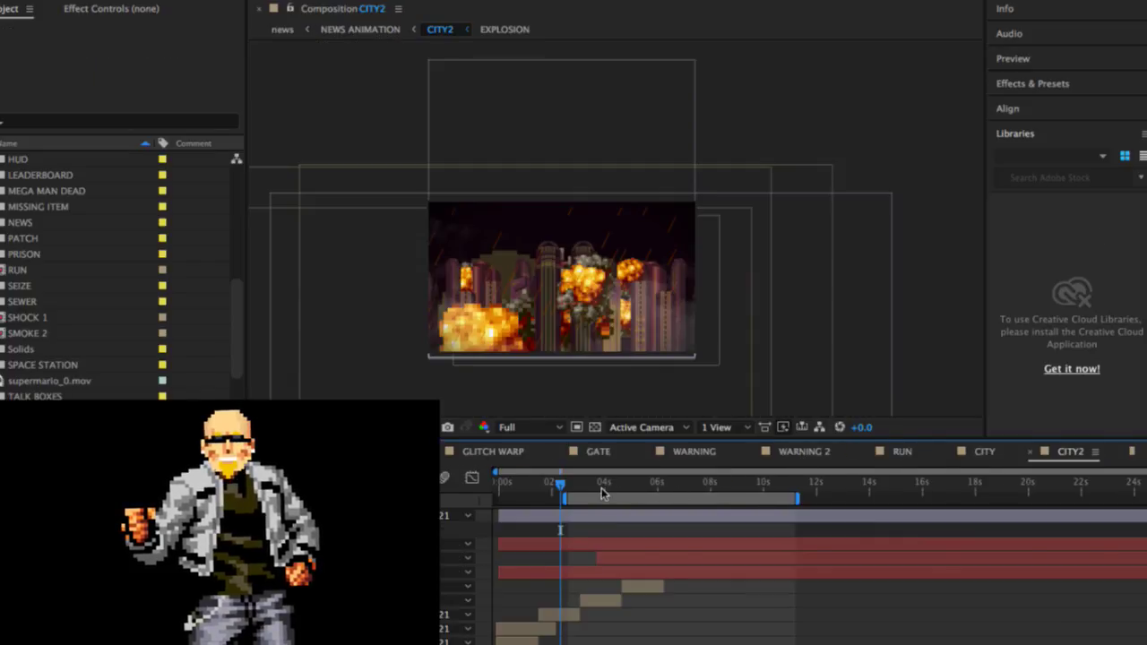
Step: Select and copy the EXPLOSION layer that starts at about 1.5 s in the CITY2 composition
scroll(618, 620, down, 5)
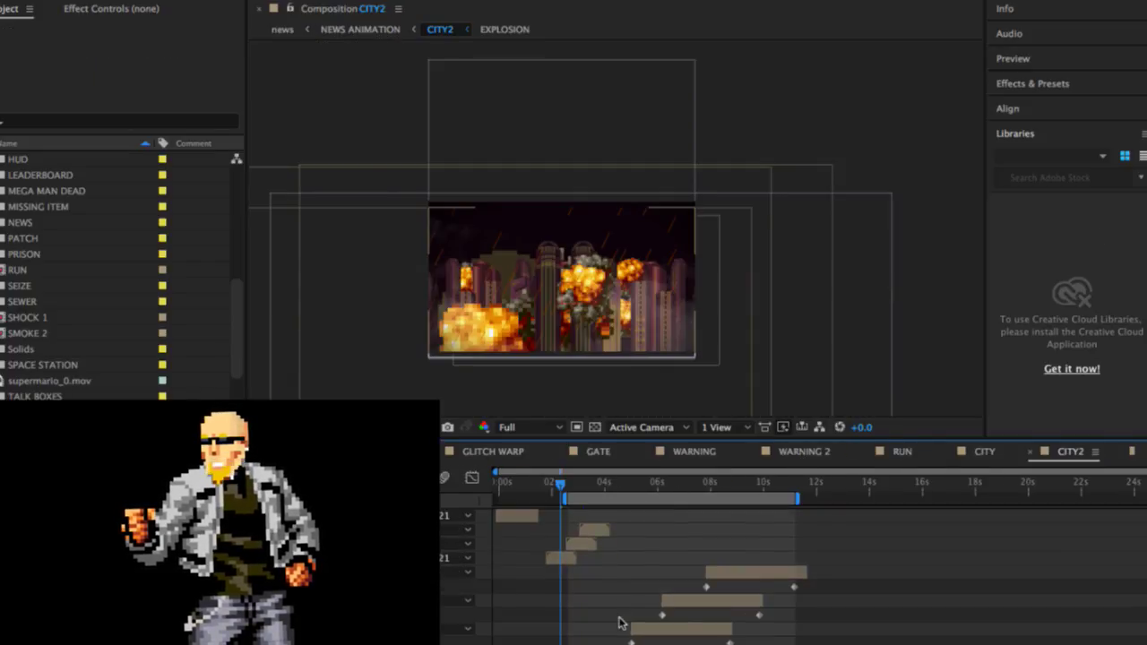
click(569, 629)
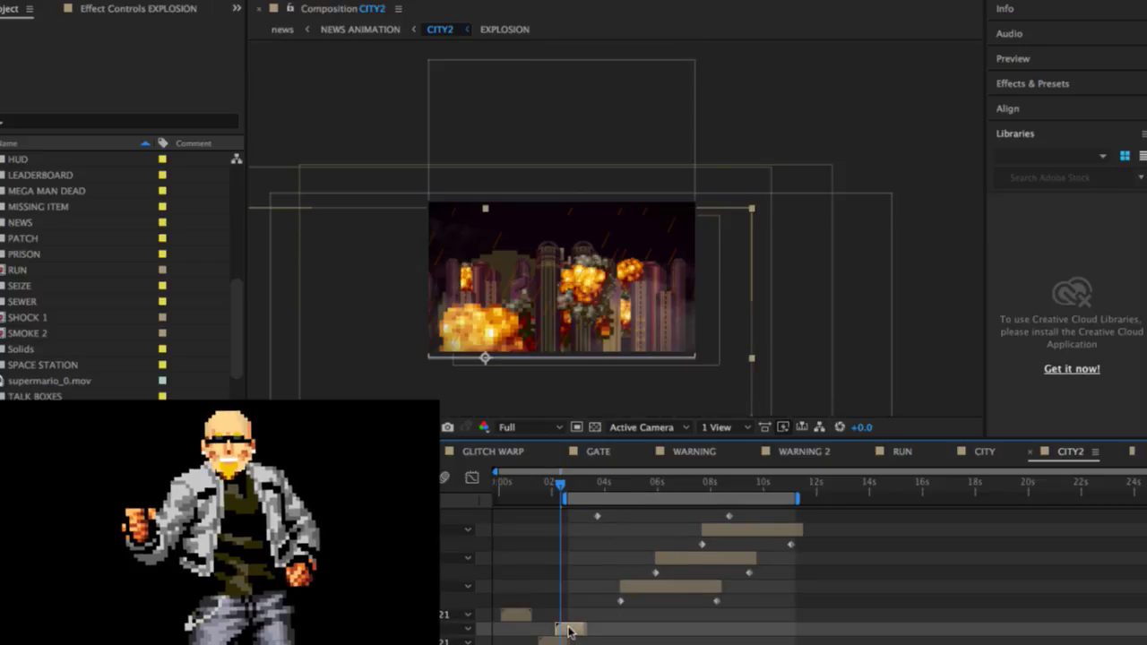
click(555, 641)
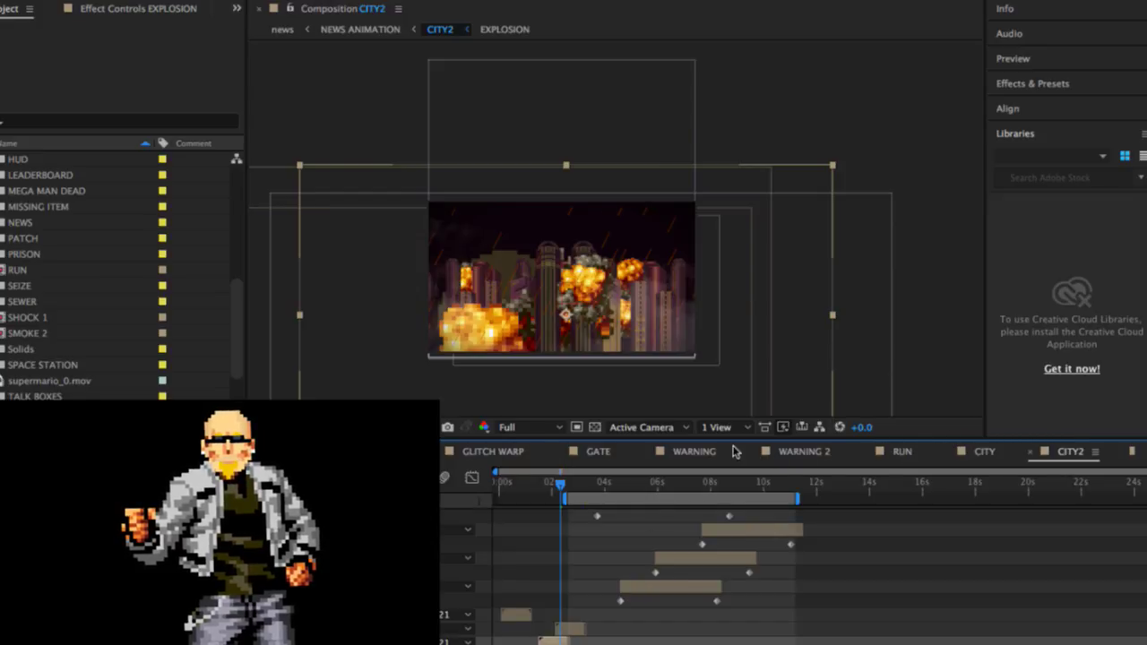
Step: Paste the copied EXPLOSION layer into the news composition and move it to start at about 12 s
click(386, 451)
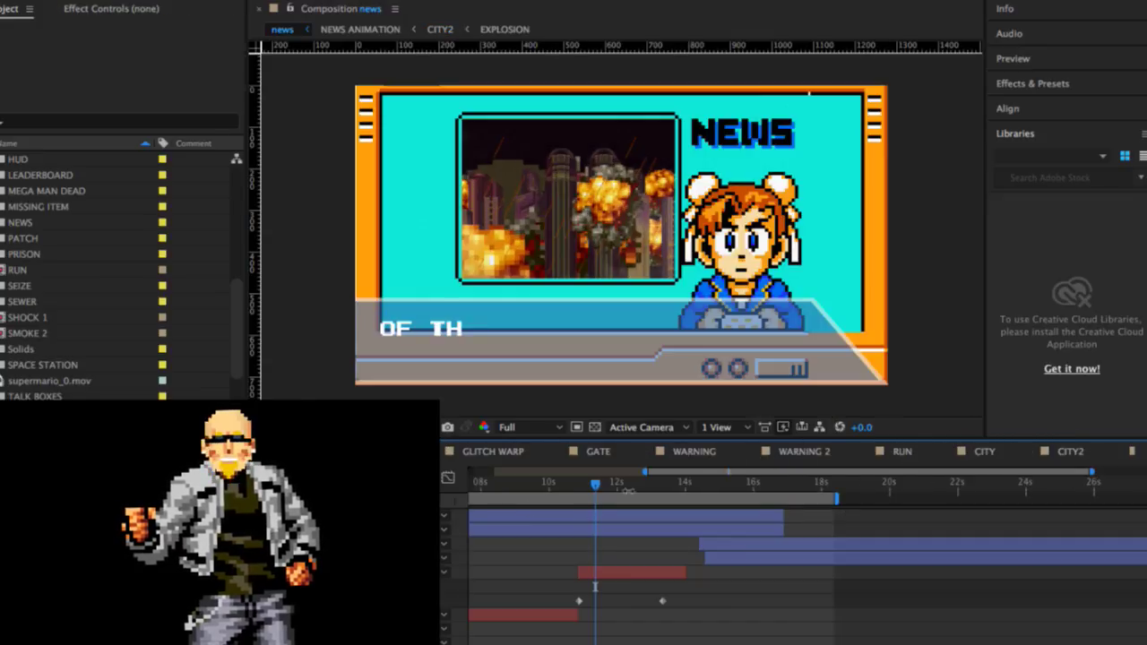
drag(595, 484, 555, 486)
key(minus)
key(minus)
key(minus)
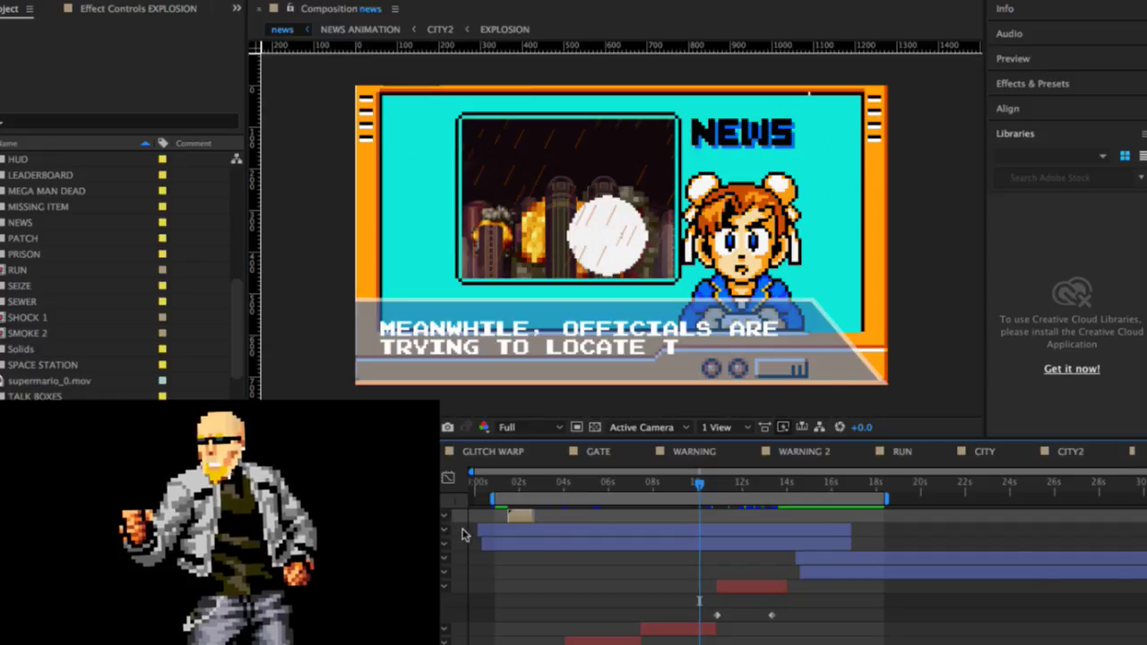
drag(520, 517, 757, 518)
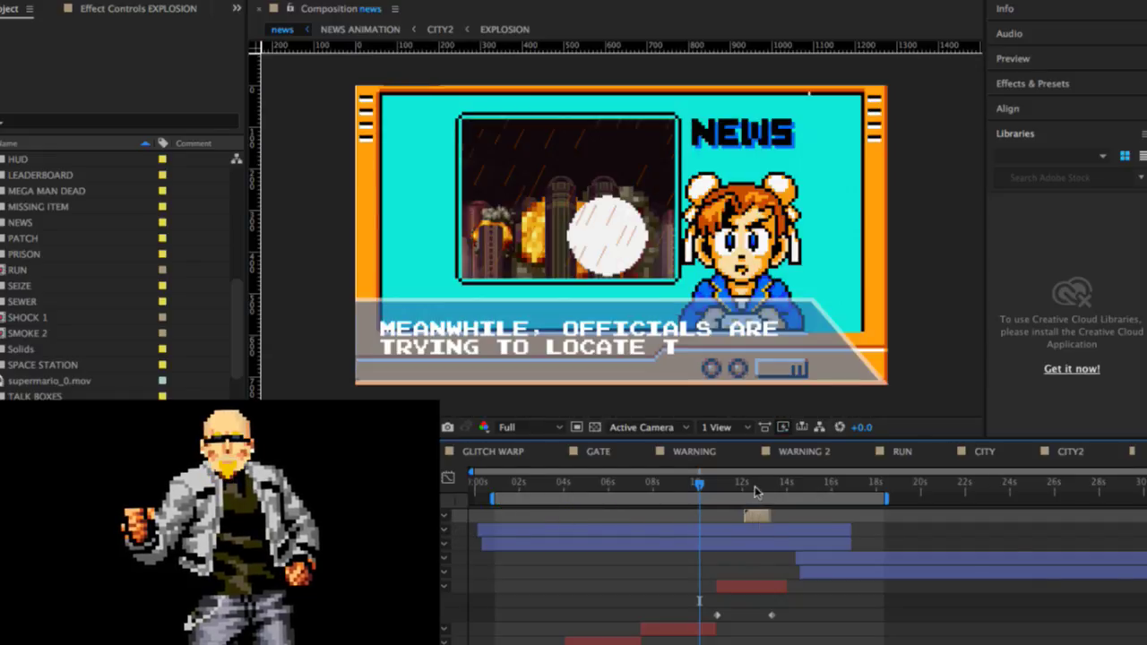
Step: Scrub and preview the EXPLOSION layer over the "OF THIS DEADLY FIRE" caption in the news composition, starting from about 12 s
click(753, 485)
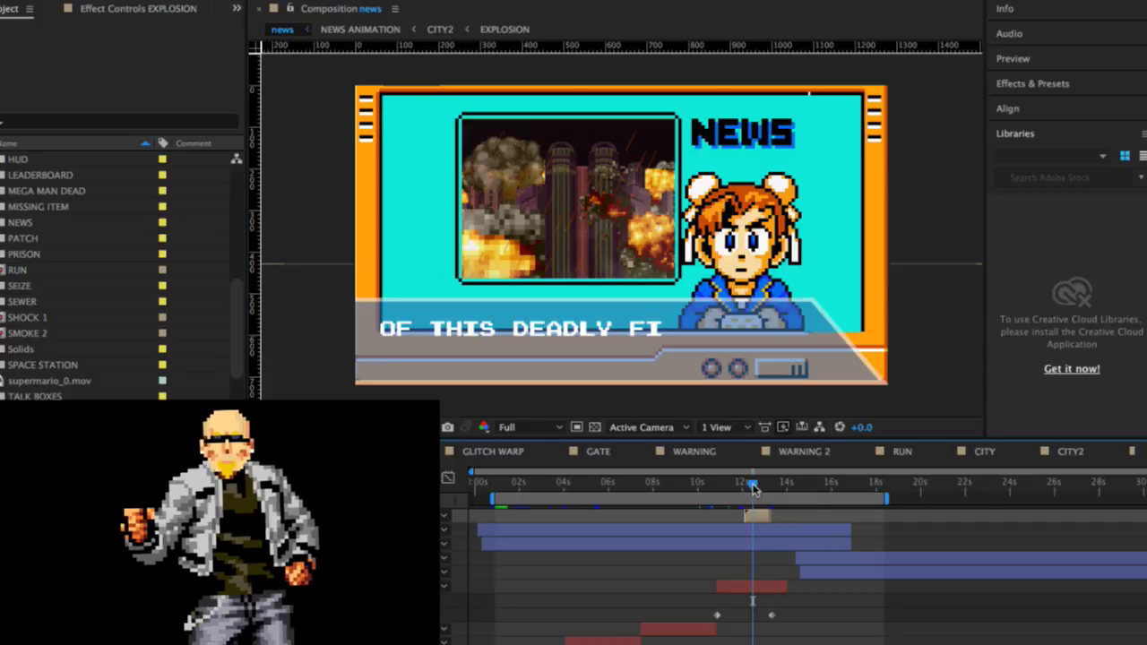
scroll(753, 485, up, 5)
drag(753, 485, 700, 484)
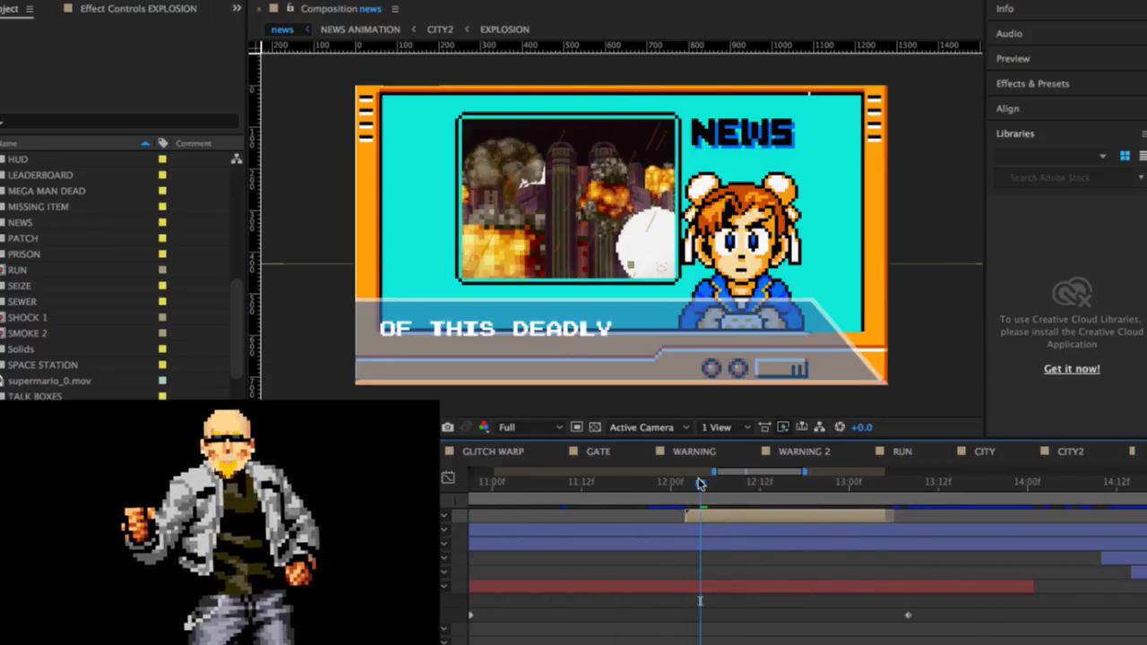
drag(700, 484, 786, 484)
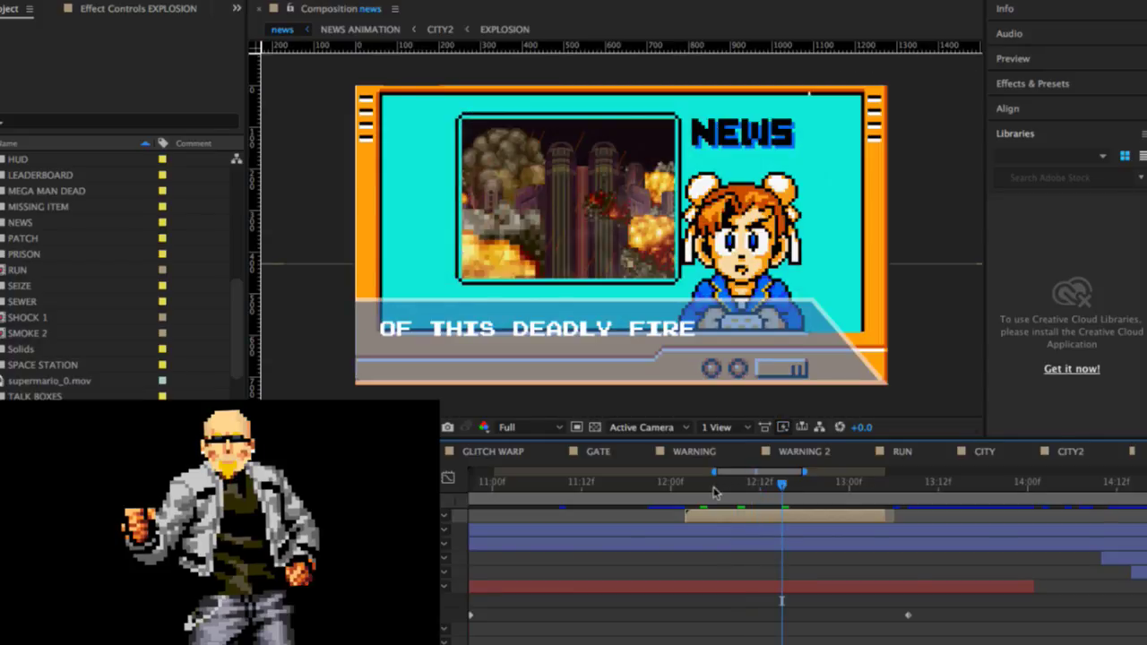
drag(701, 485, 684, 485)
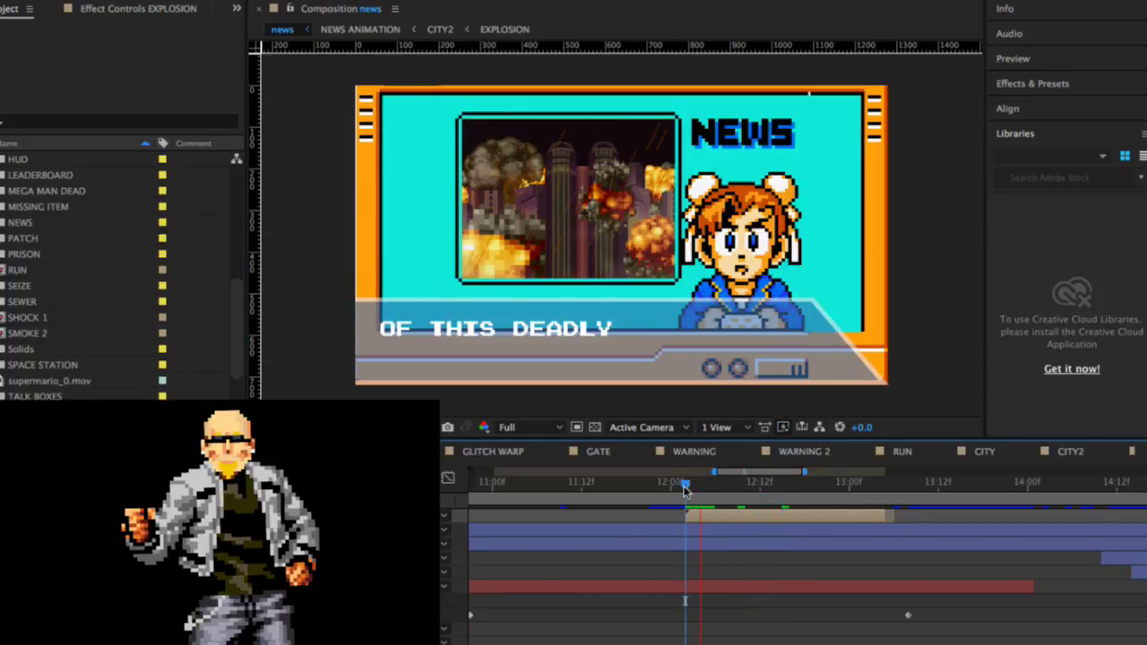
key(space)
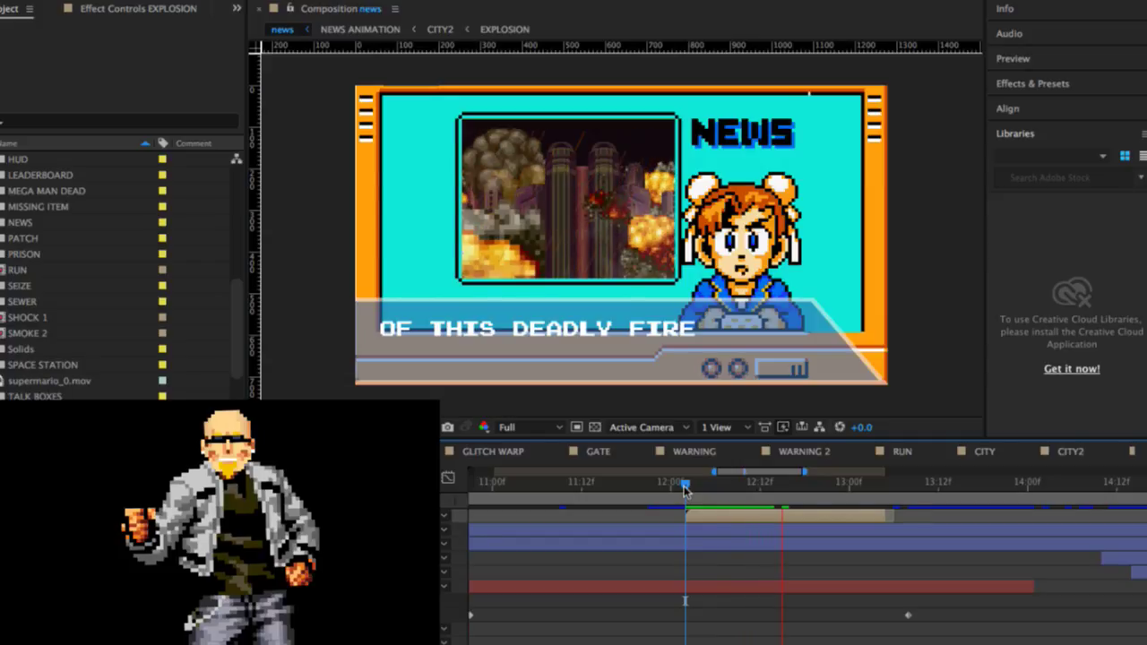
key(space)
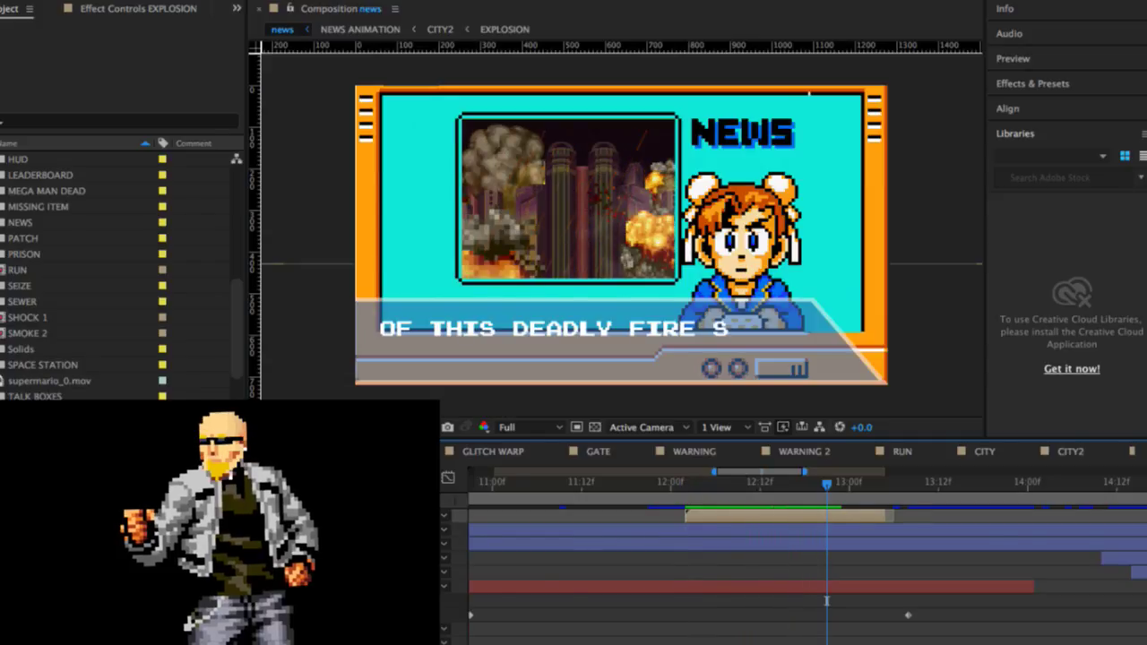
Step: Delete the pasted EXPLOSION layer from the news composition
click(827, 601)
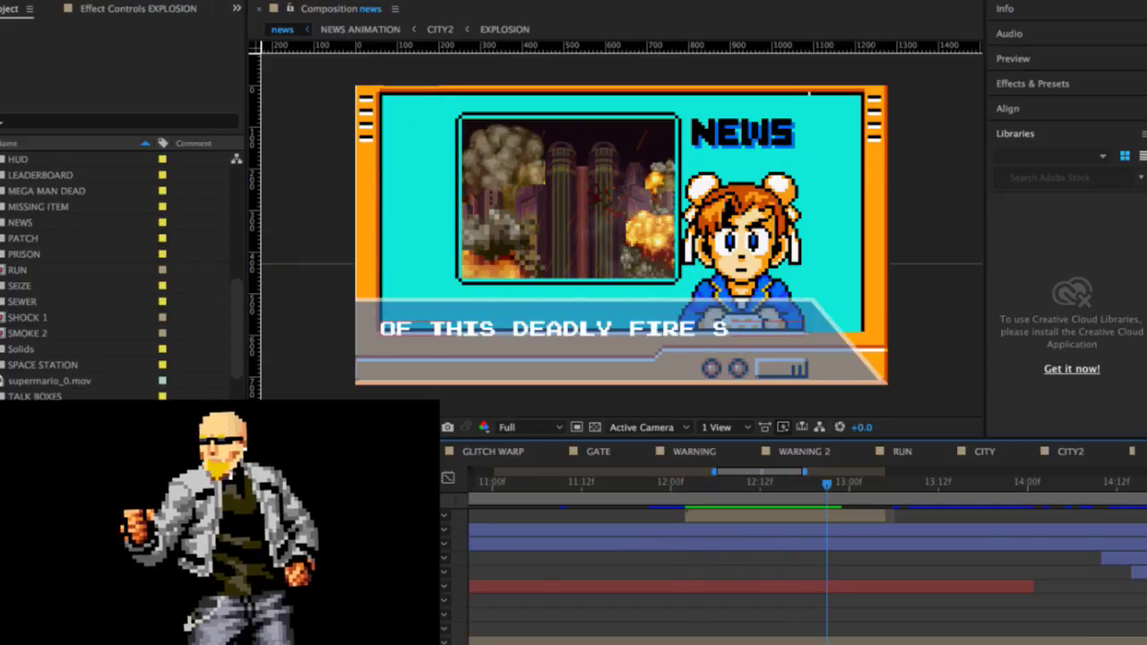
click(785, 516)
key(Delete)
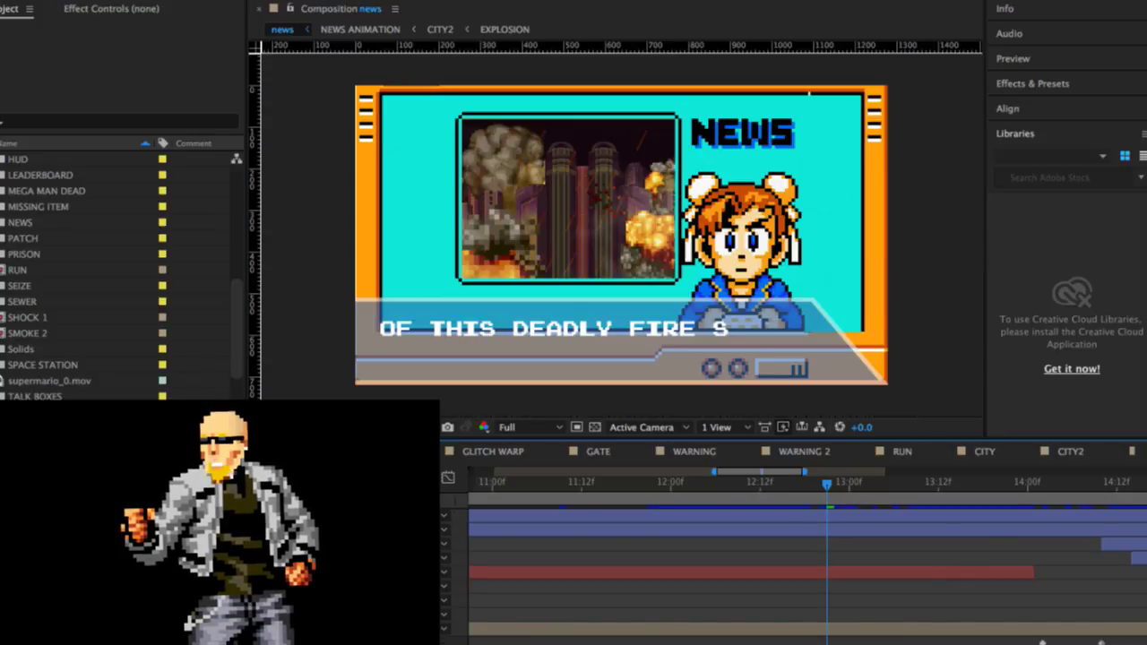
Step: Examine how the NEWS ANIMATION layer, the NEWS layer and the caption layers above them are stacked in the news composition
key(minus)
key(minus)
key(minus)
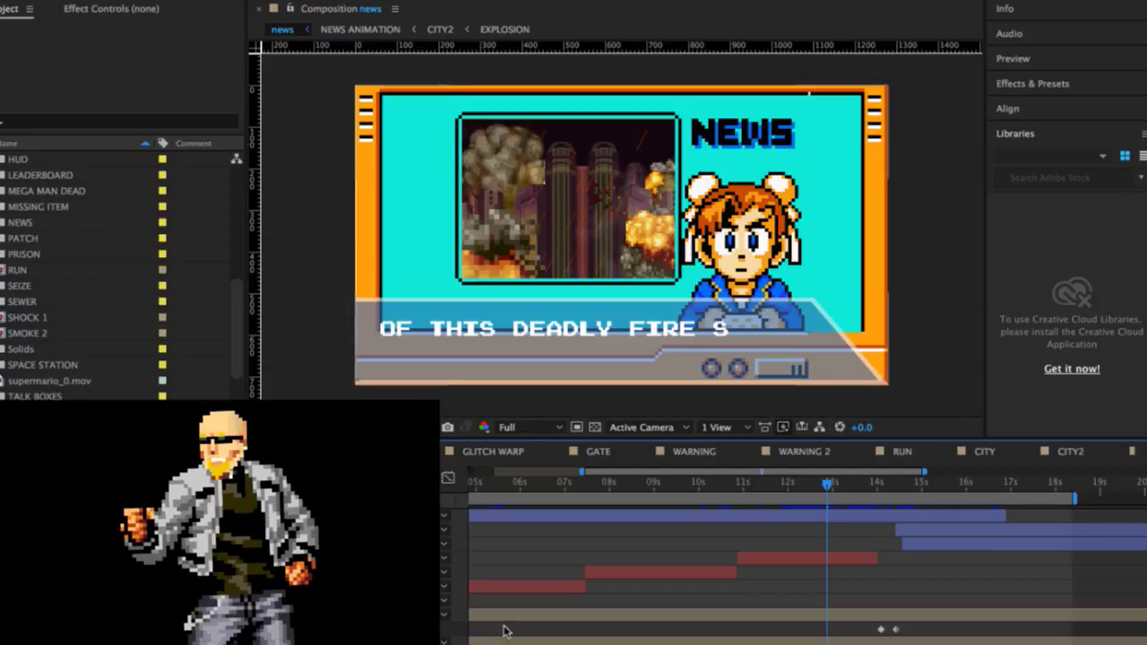
scroll(504, 632, down, 1)
click(504, 633)
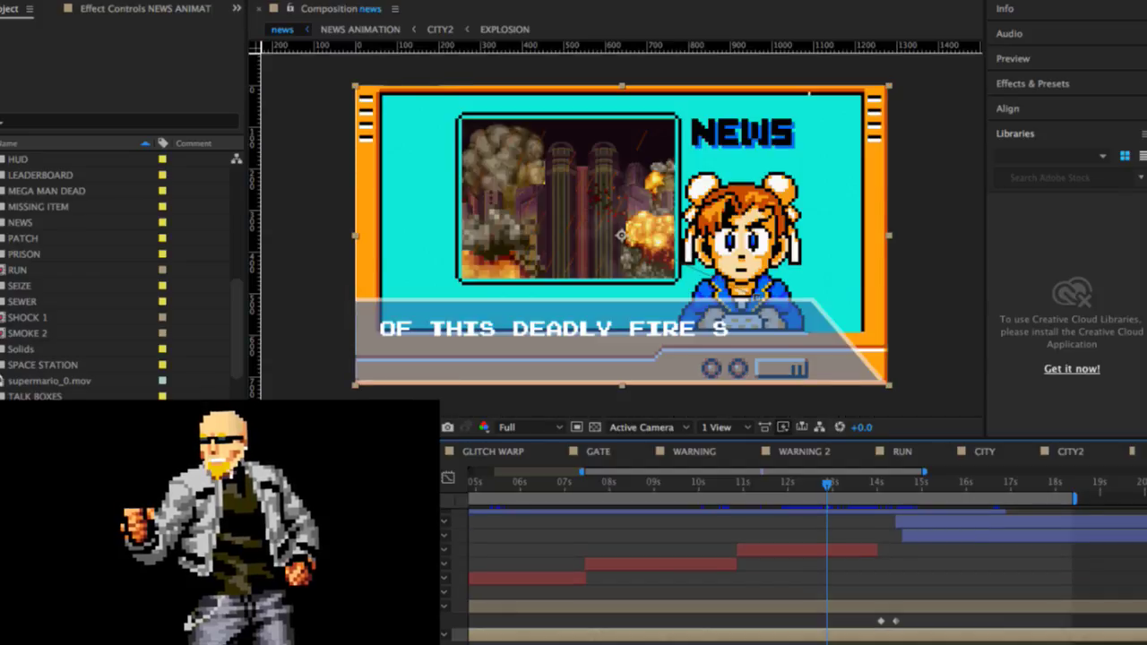
scroll(762, 556, up, 2)
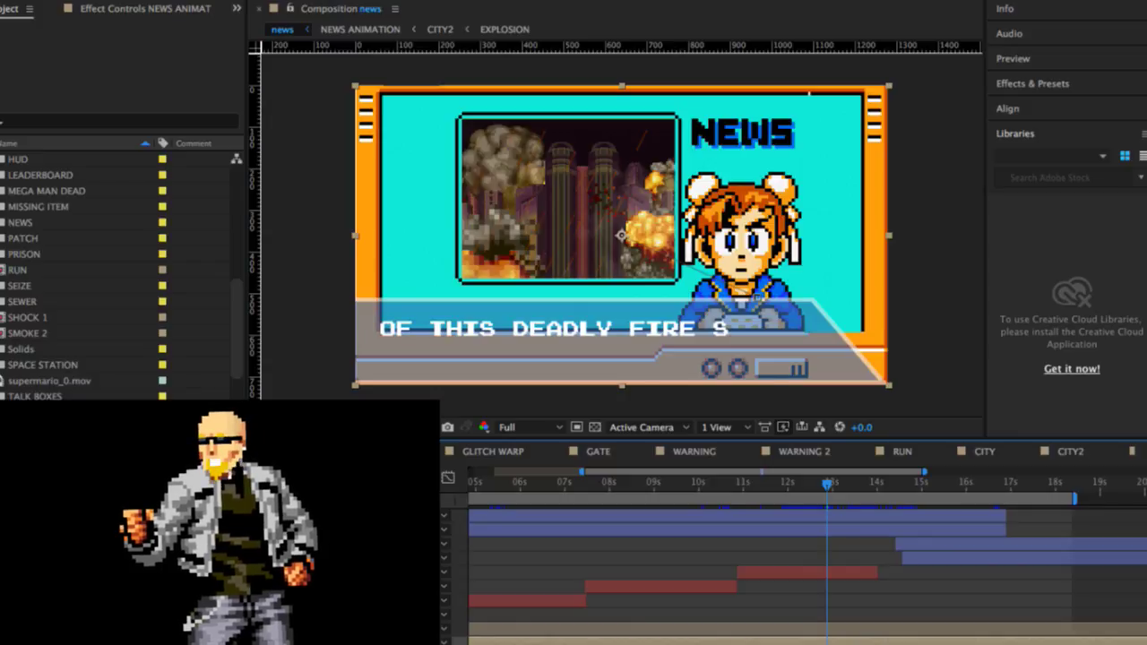
click(179, 629)
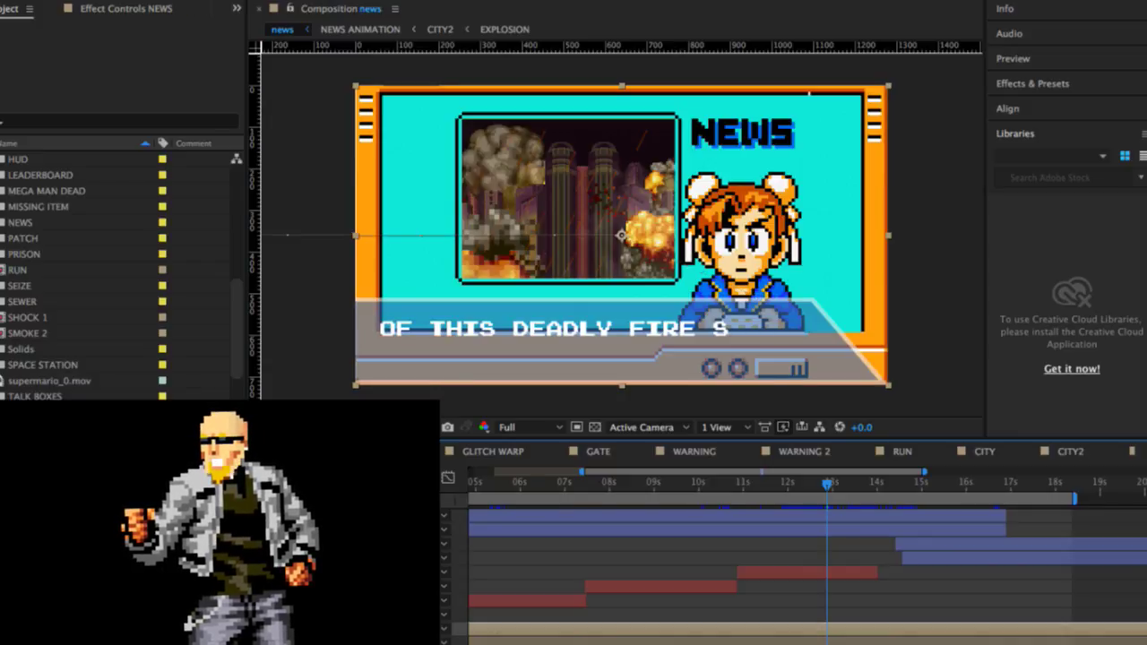
shift+click(180, 516)
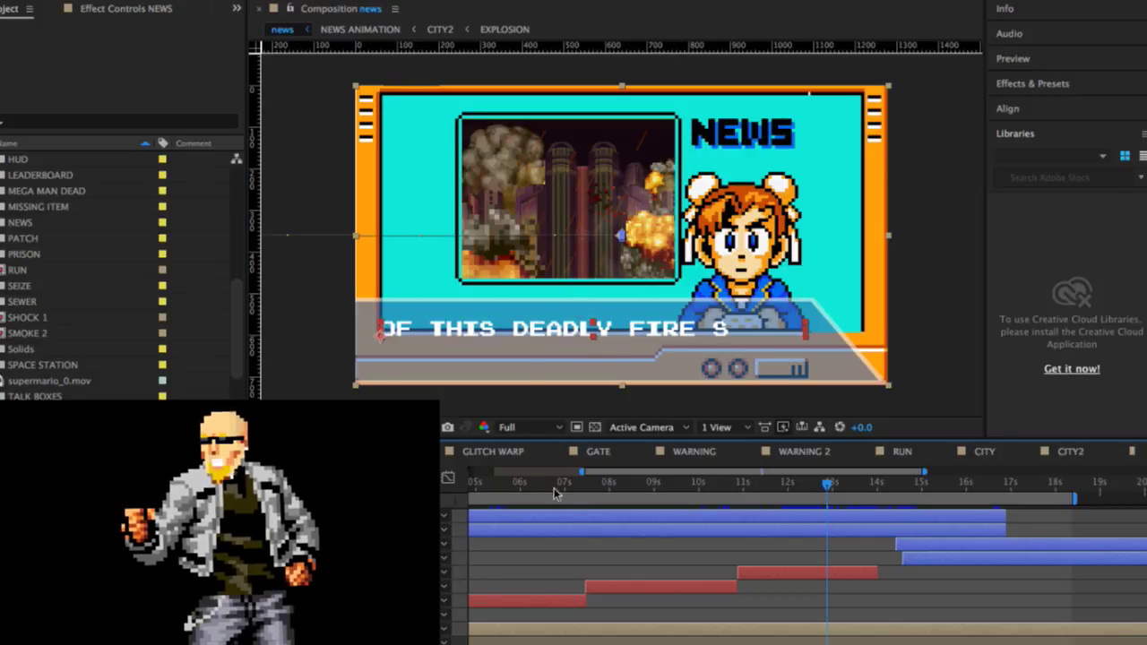
Step: Select the NEWS ANIMATION layer in the news composition and open its nested composition
click(566, 574)
click(809, 93)
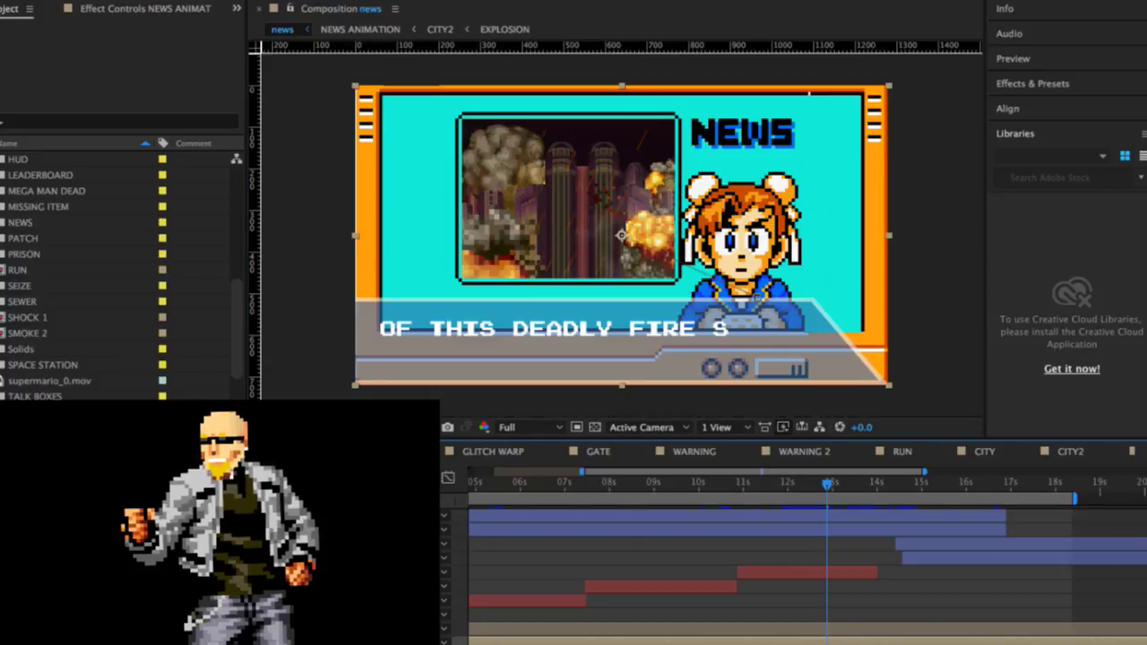
double_click(810, 94)
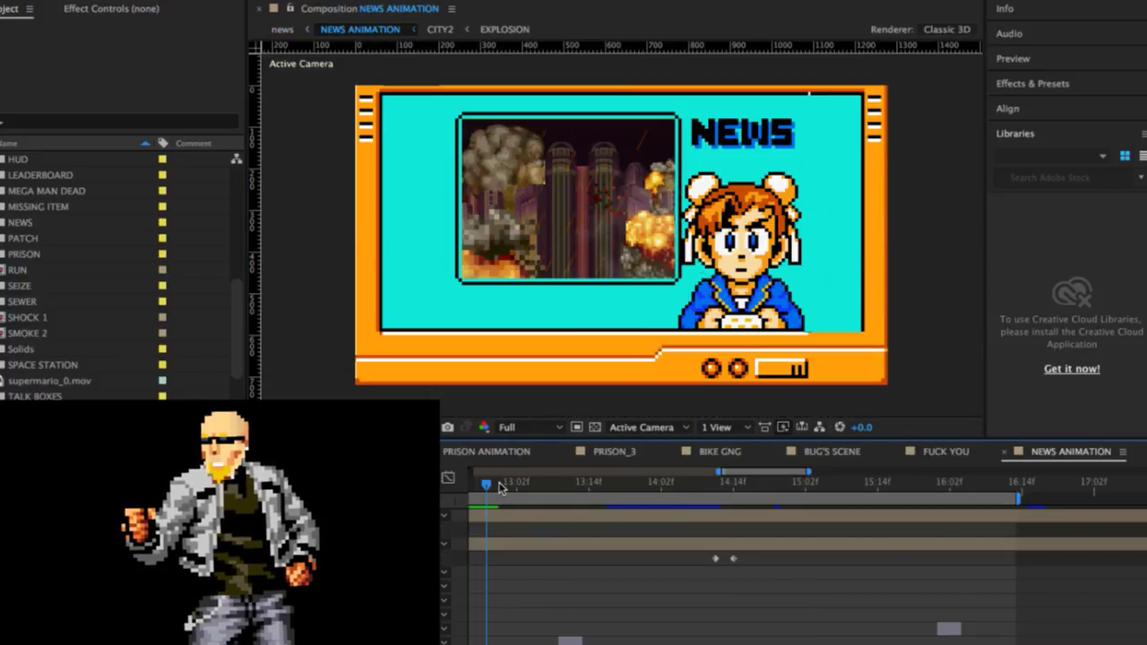
Step: Paste the EXPLOSION layer at the top of the NEWS ANIMATION composition and align its start with the playhead at about 13:02f
drag(488, 487, 735, 486)
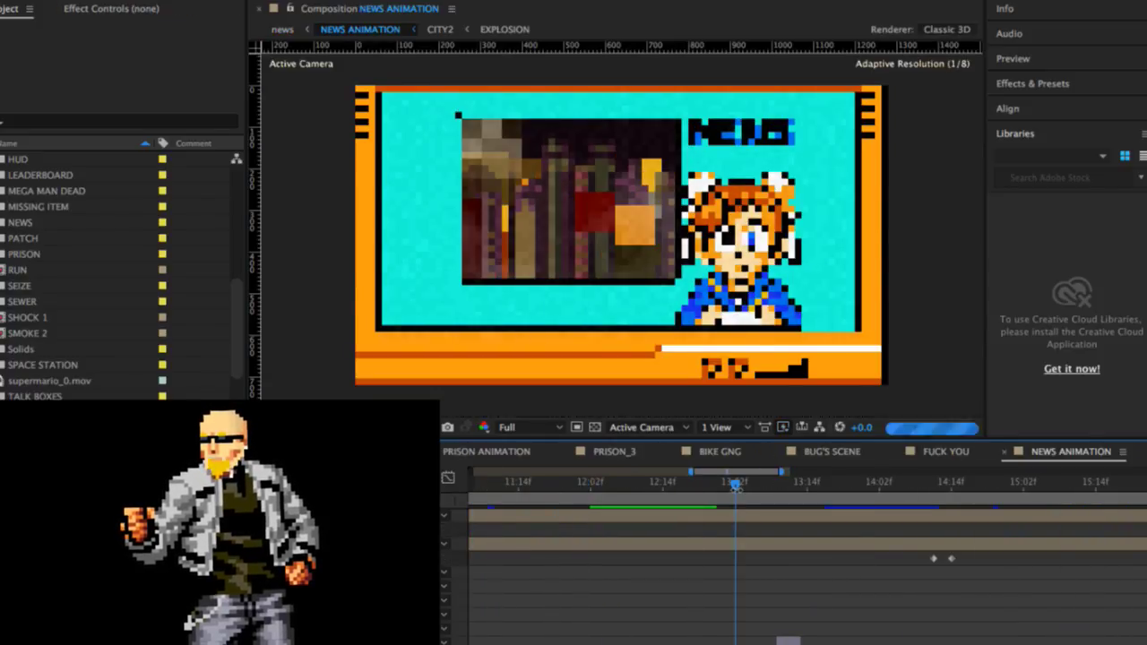
key(minus)
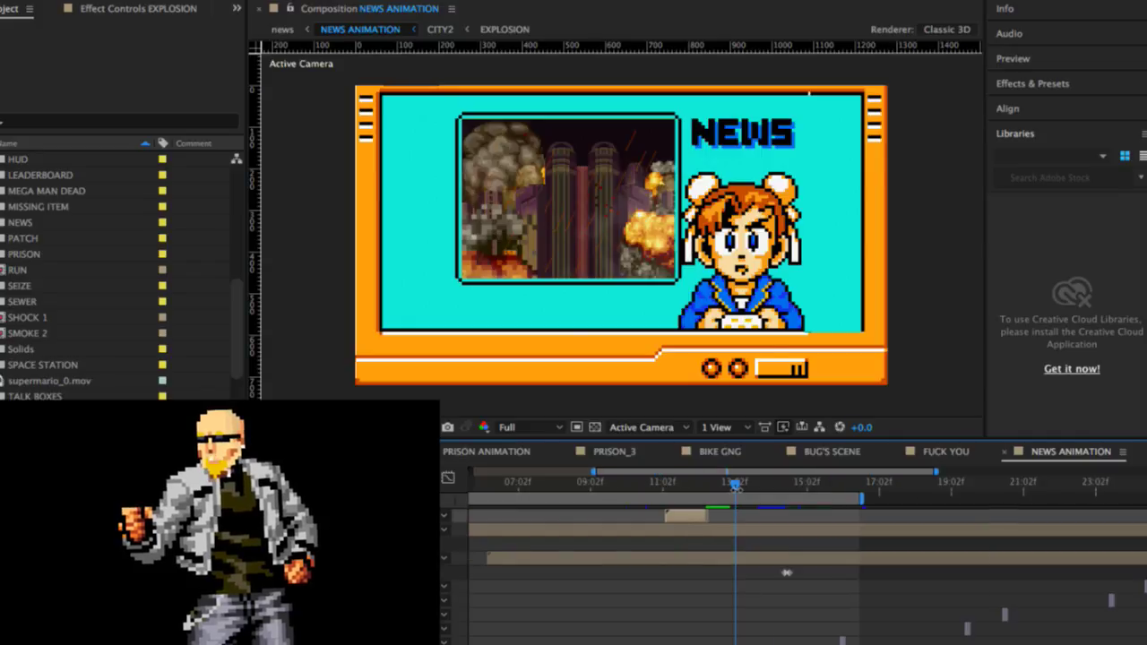
drag(690, 518, 753, 509)
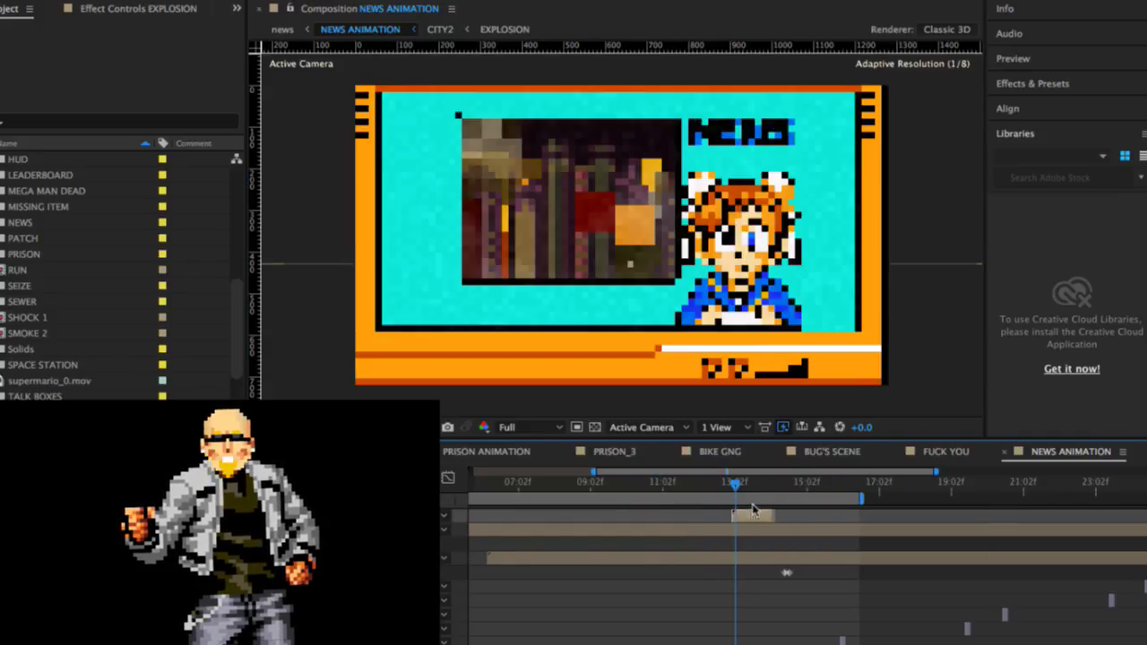
Step: Preview the NEWS ANIMATION composition over the pasted EXPLOSION layer and scrub to the middle of that layer
key(space)
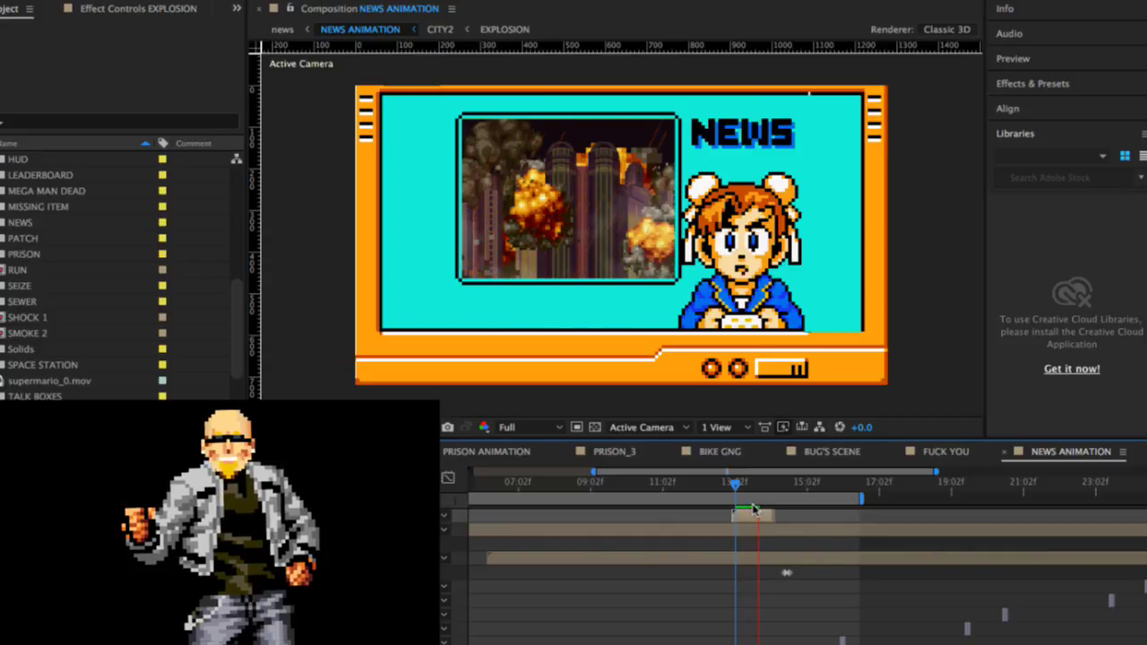
key(space)
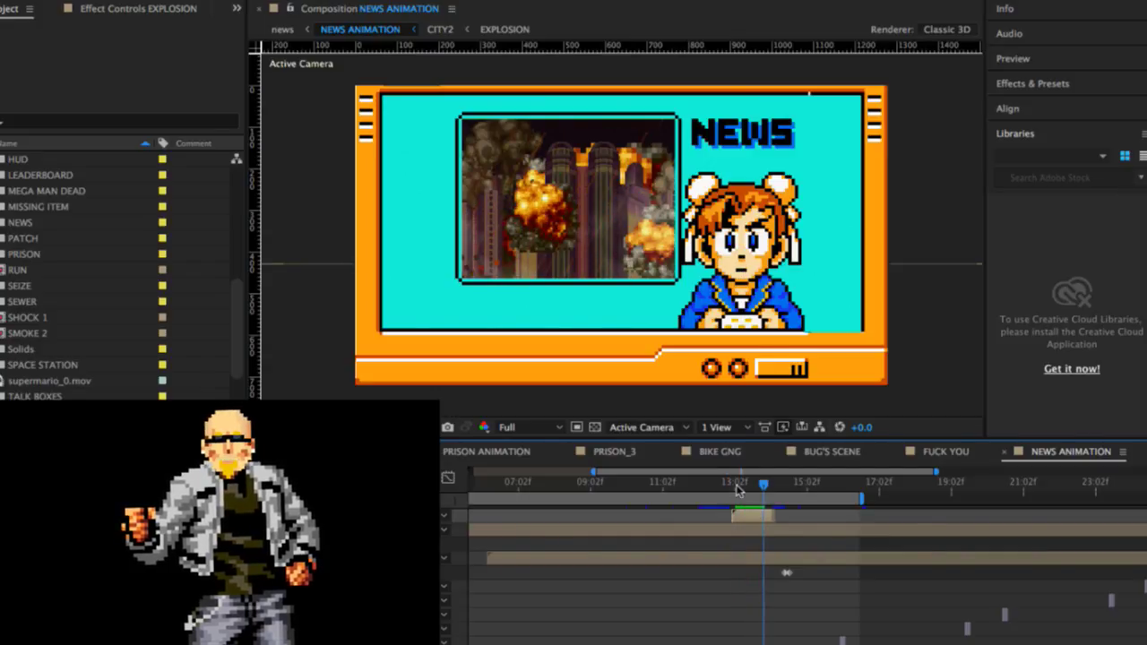
drag(737, 489, 755, 489)
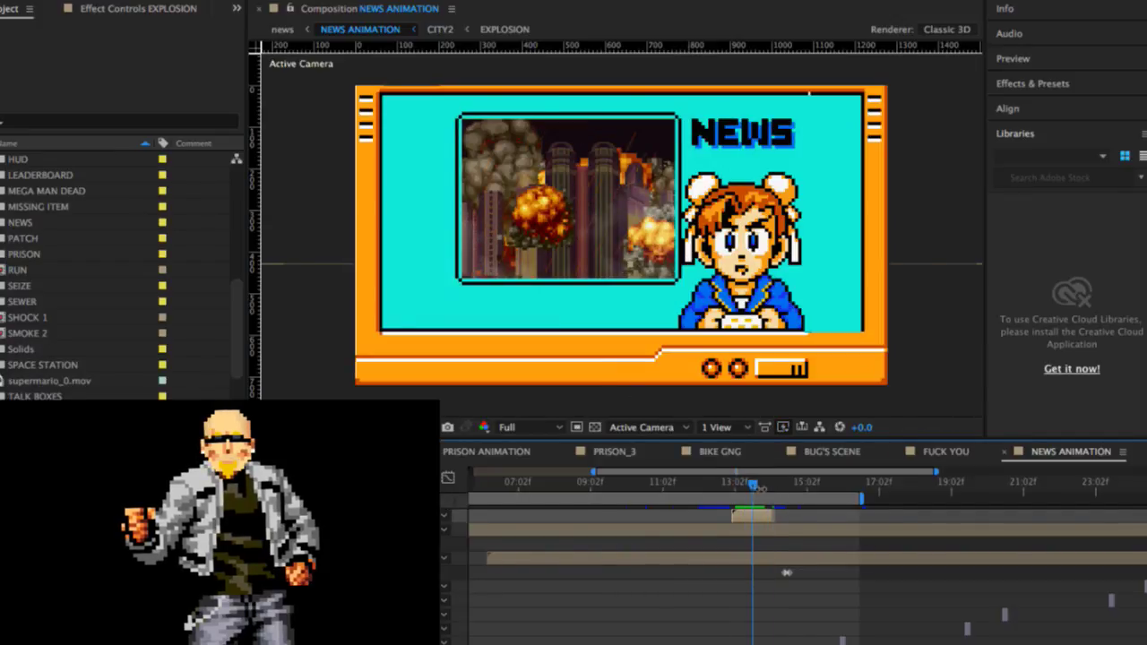
Step: Move the EXPLOSION layer up so it sits near the centre of the news frame
scroll(631, 250, up, 5)
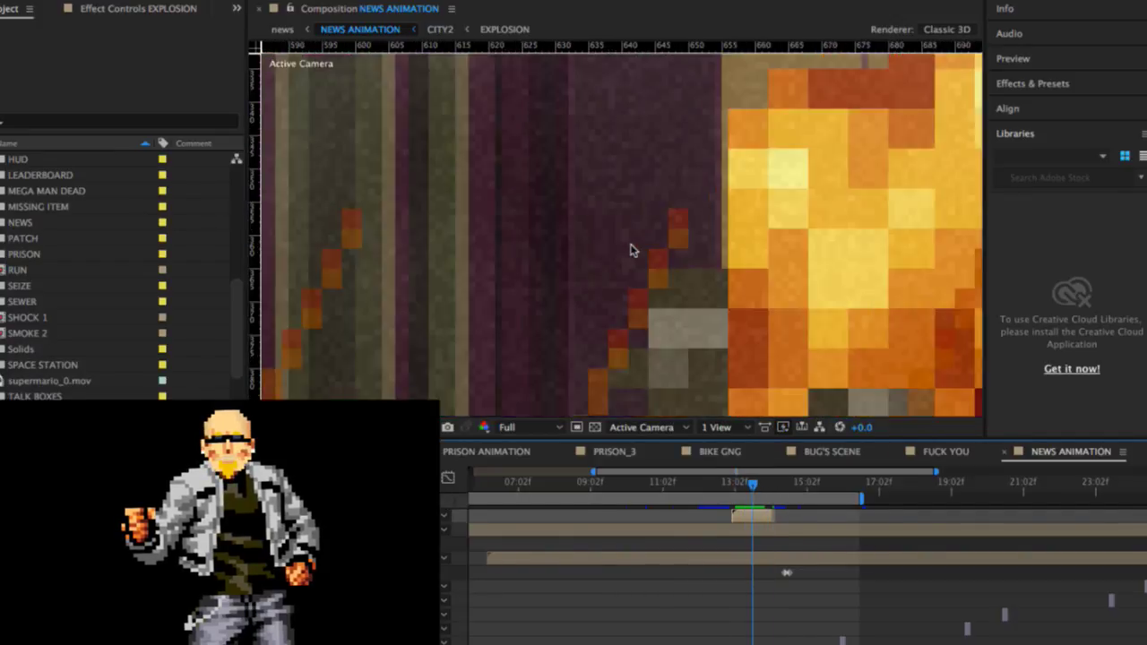
scroll(631, 251, down, 8)
drag(662, 380, 649, 221)
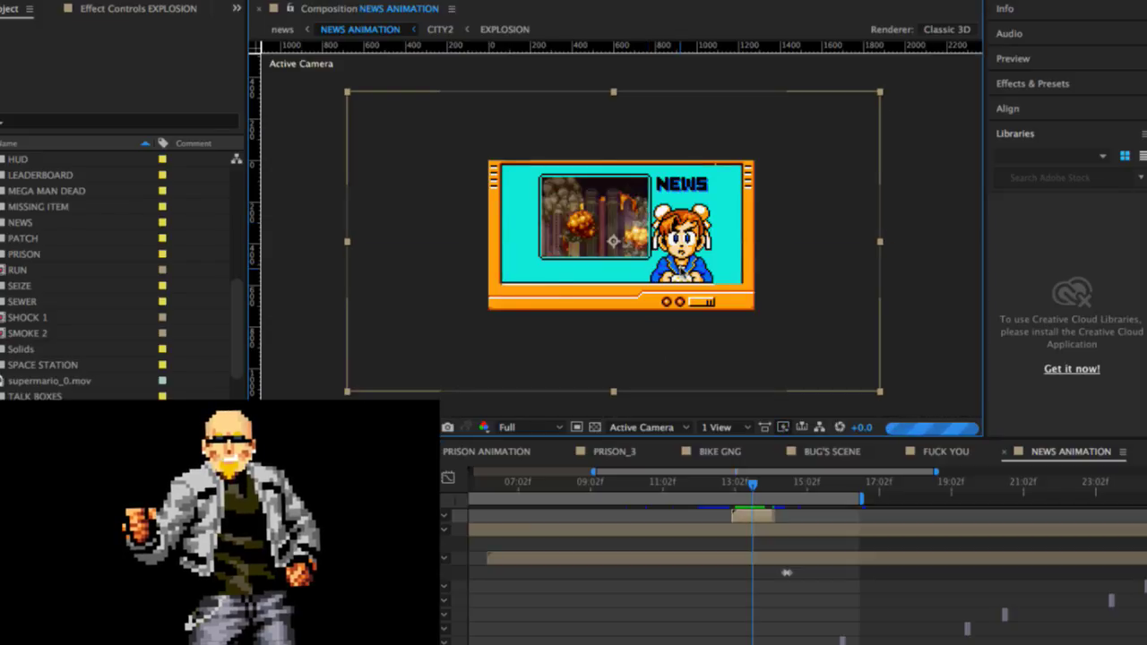
Step: Replay the repositioned explosion over the news broadcast several times from about 13:02f
click(733, 484)
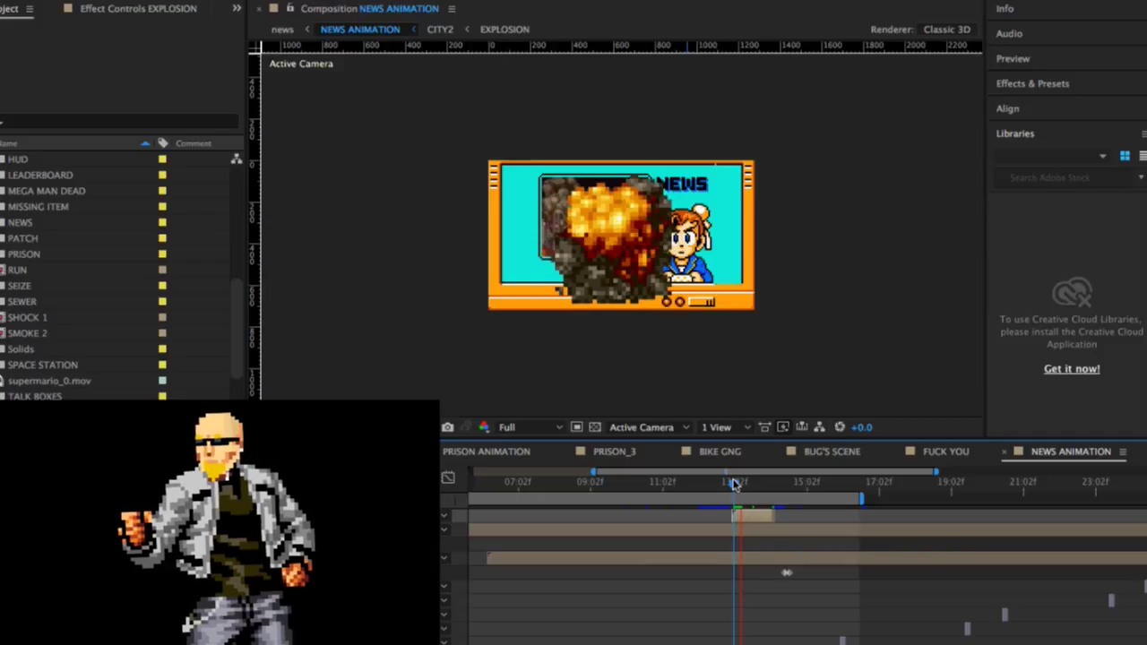
click(741, 484)
mouse_move(742, 484)
mouse_down()
mouse_move(756, 485)
mouse_move(734, 485)
mouse_up()
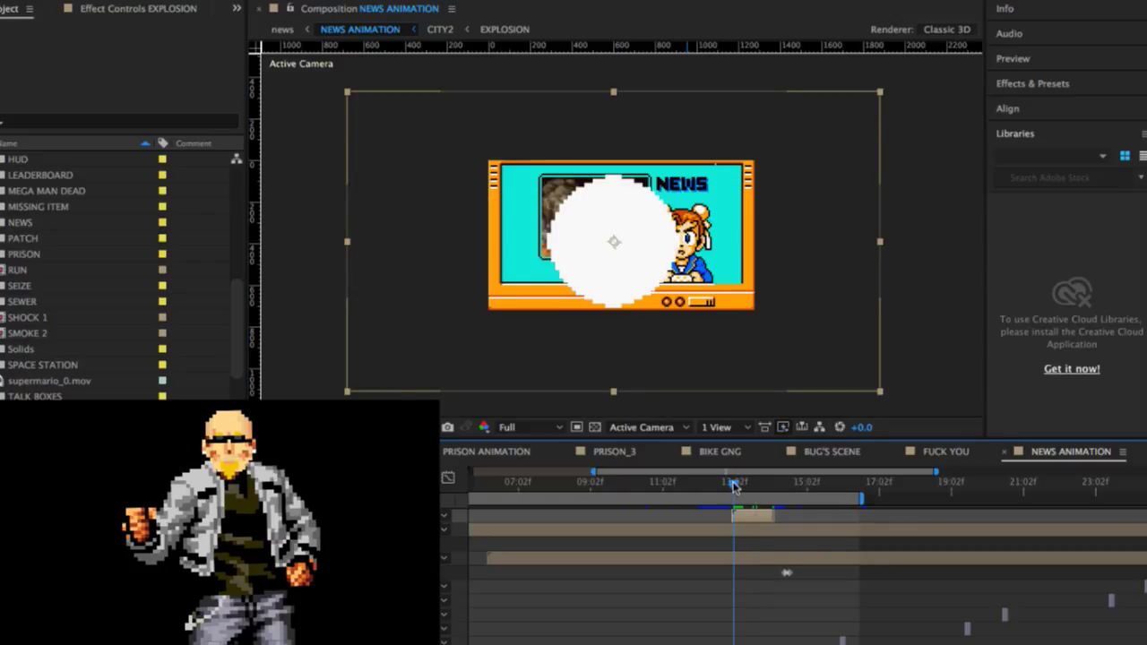
key(space)
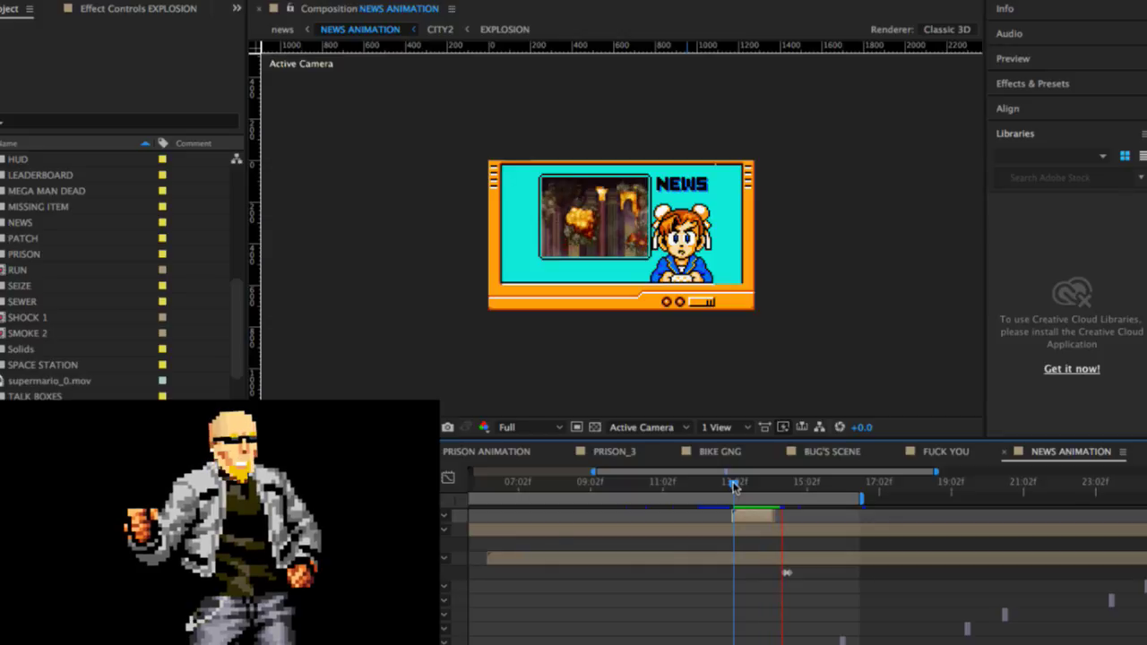
key(space)
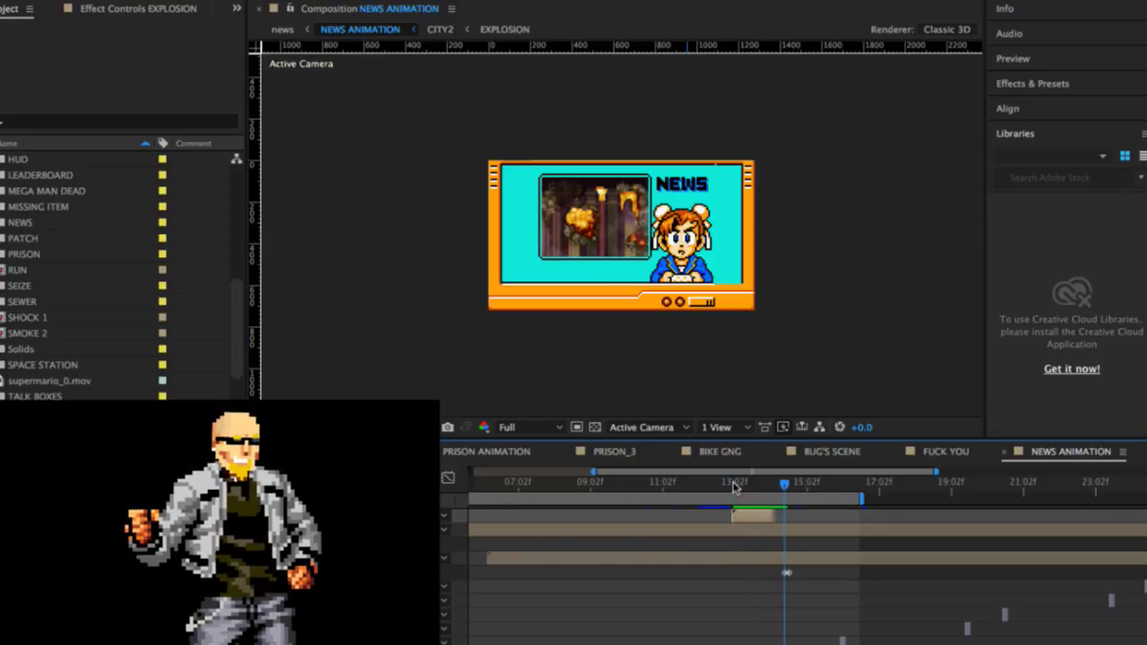
click(734, 485)
key(space)
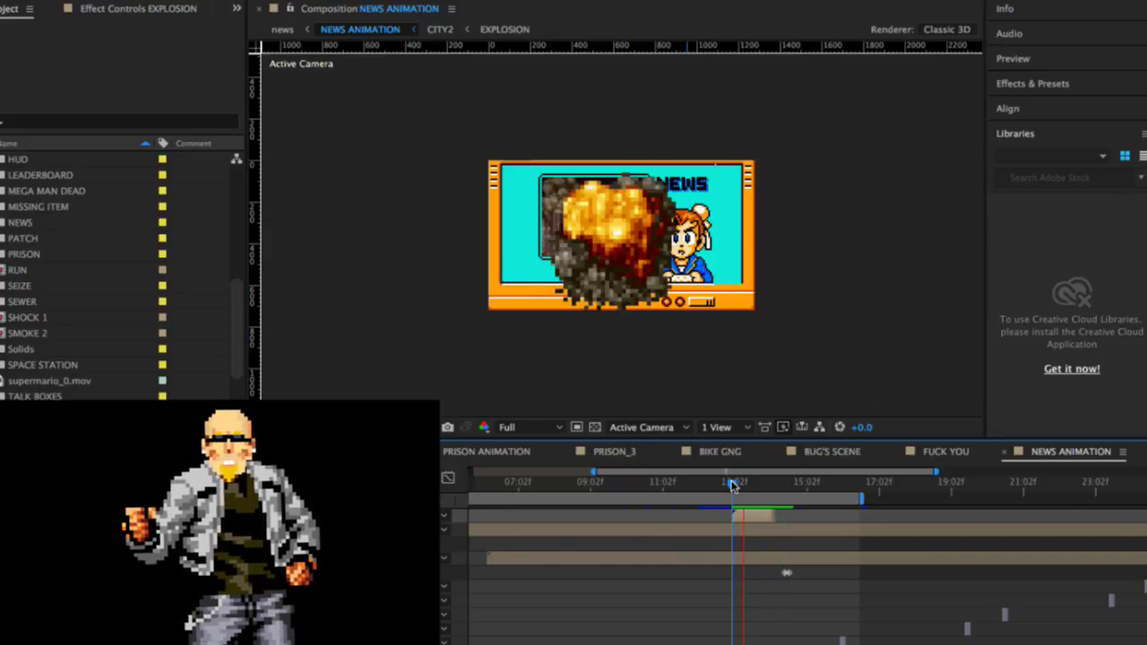
key(space)
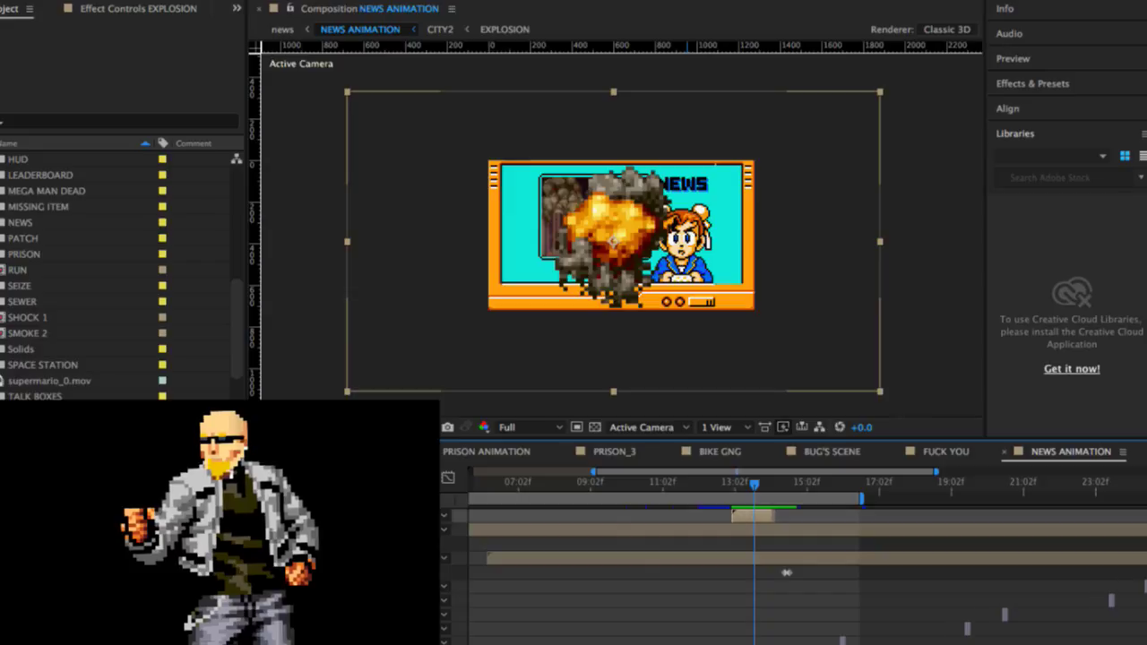
Step: Look through the NEWS ANIMATION layer stack, examining the staggered news_blink layers down to the news frame and the layers beneath it
click(786, 574)
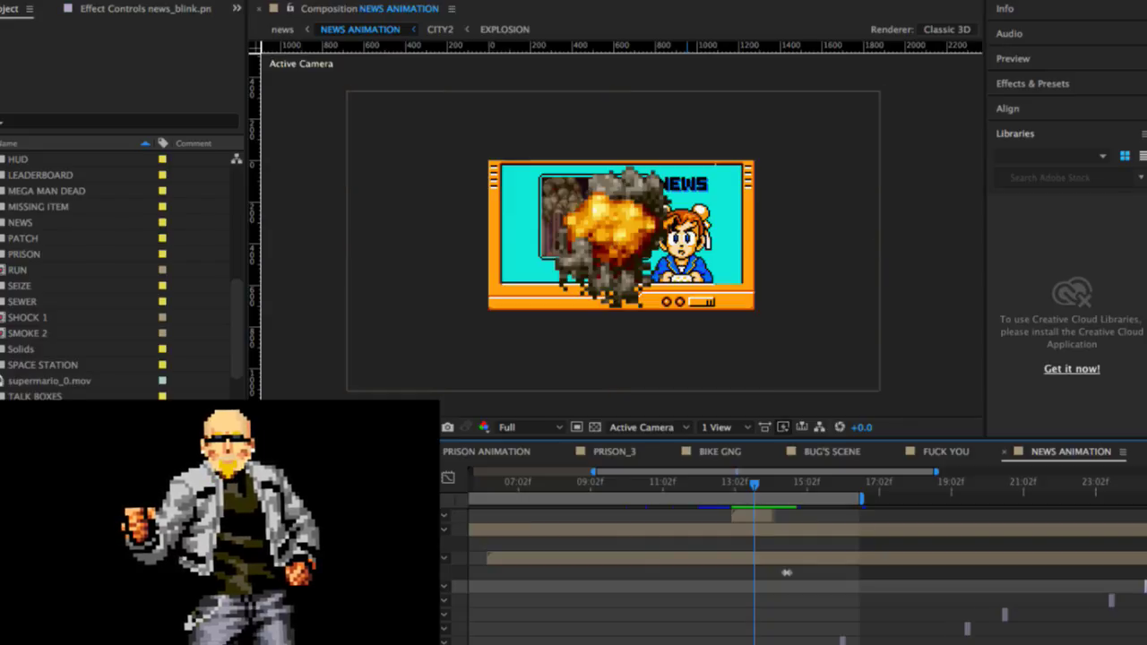
scroll(786, 574, down, 5)
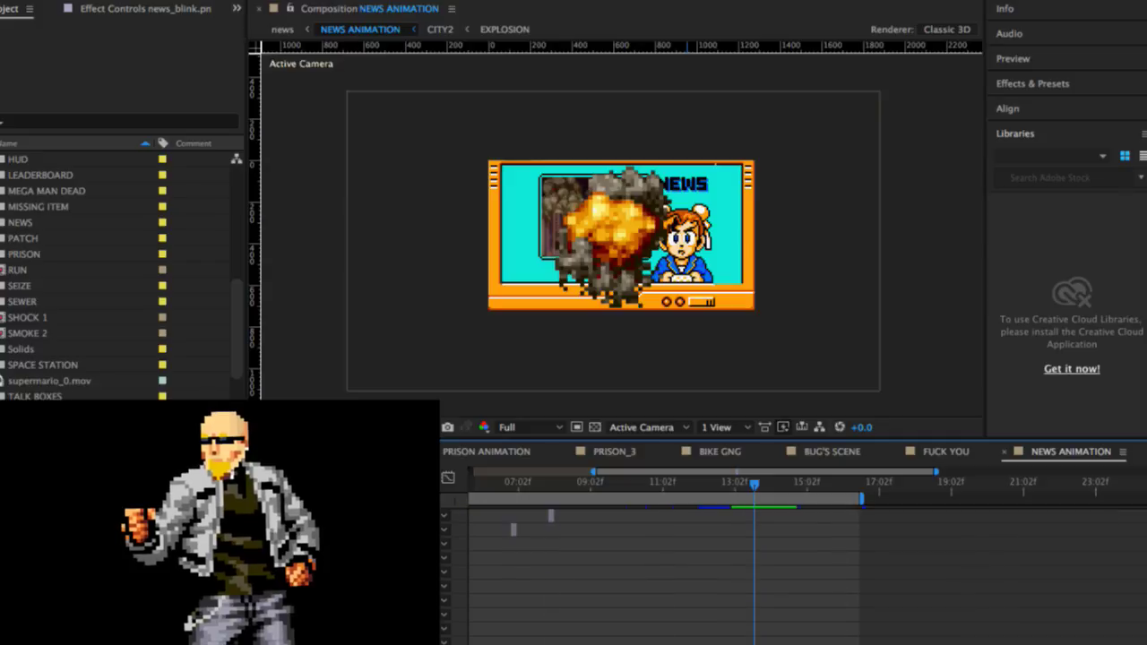
scroll(787, 574, down, 10)
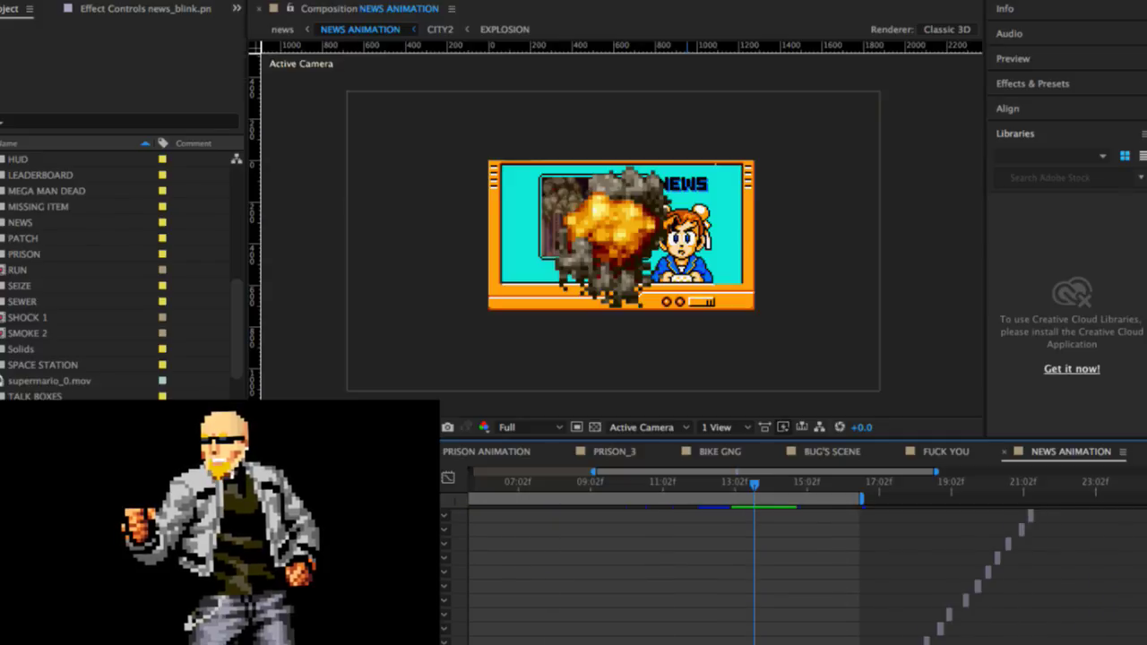
scroll(786, 574, down, 10)
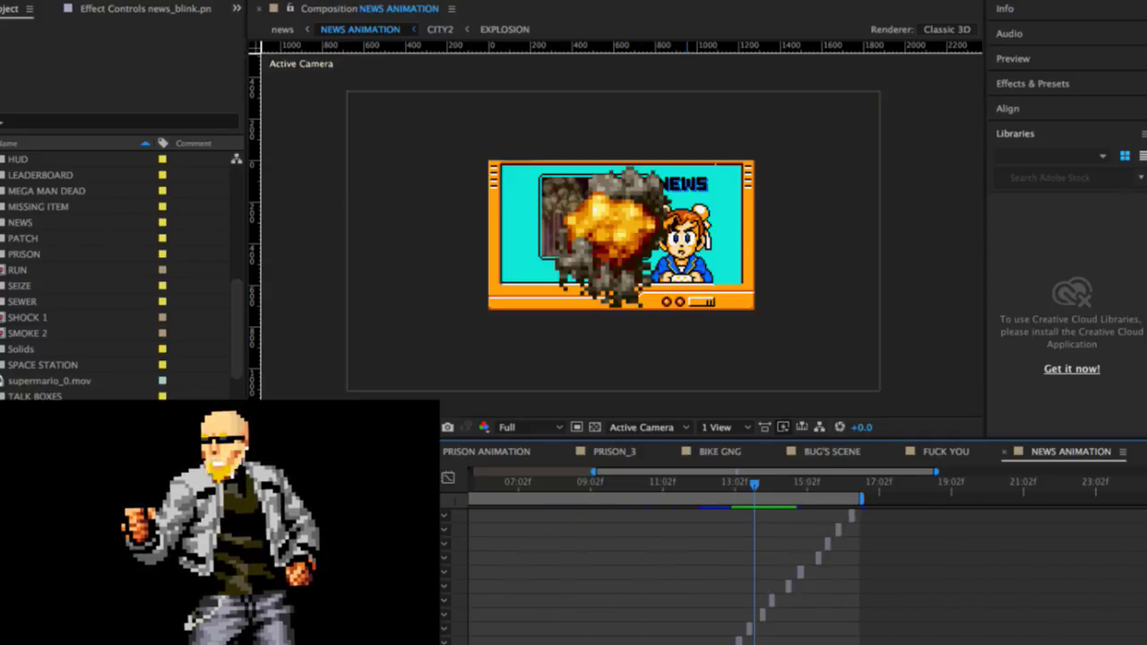
scroll(520, 556, down, 10)
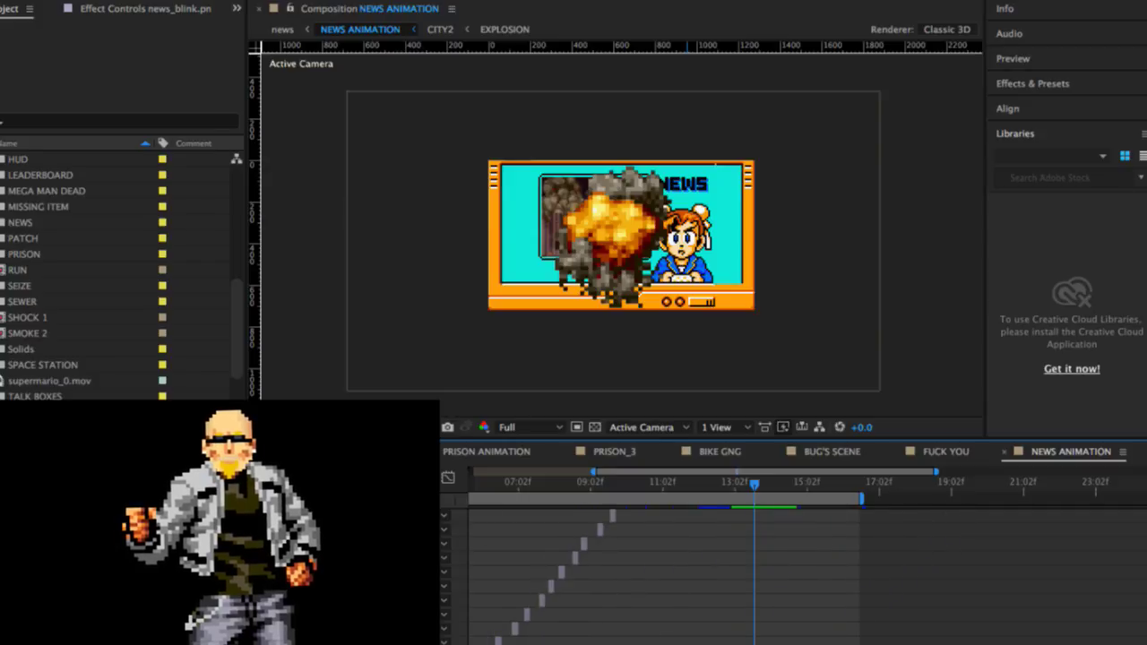
scroll(520, 556, left, 5)
scroll(520, 556, down, 6)
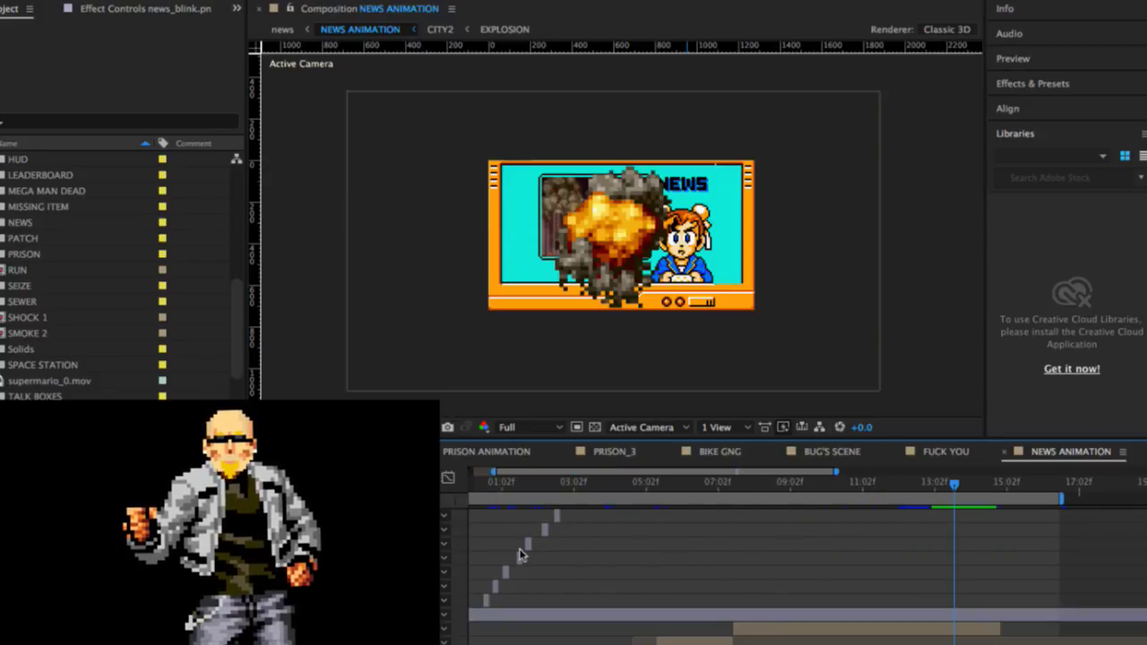
scroll(520, 561, up, 12)
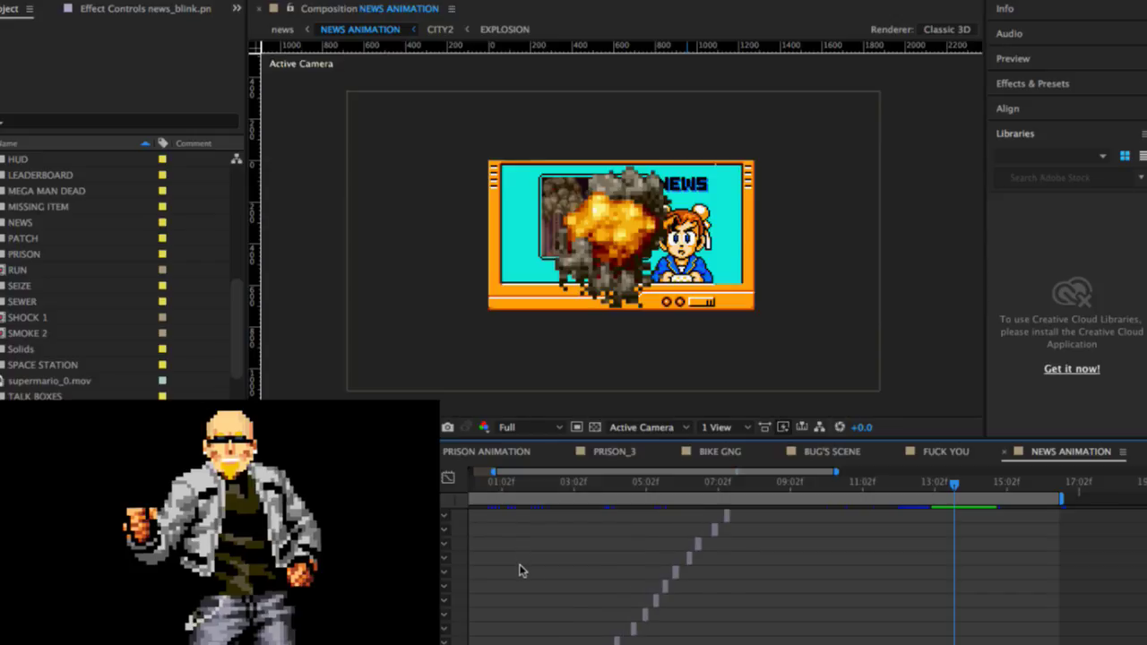
scroll(520, 571, up, 6)
scroll(520, 578, down, 12)
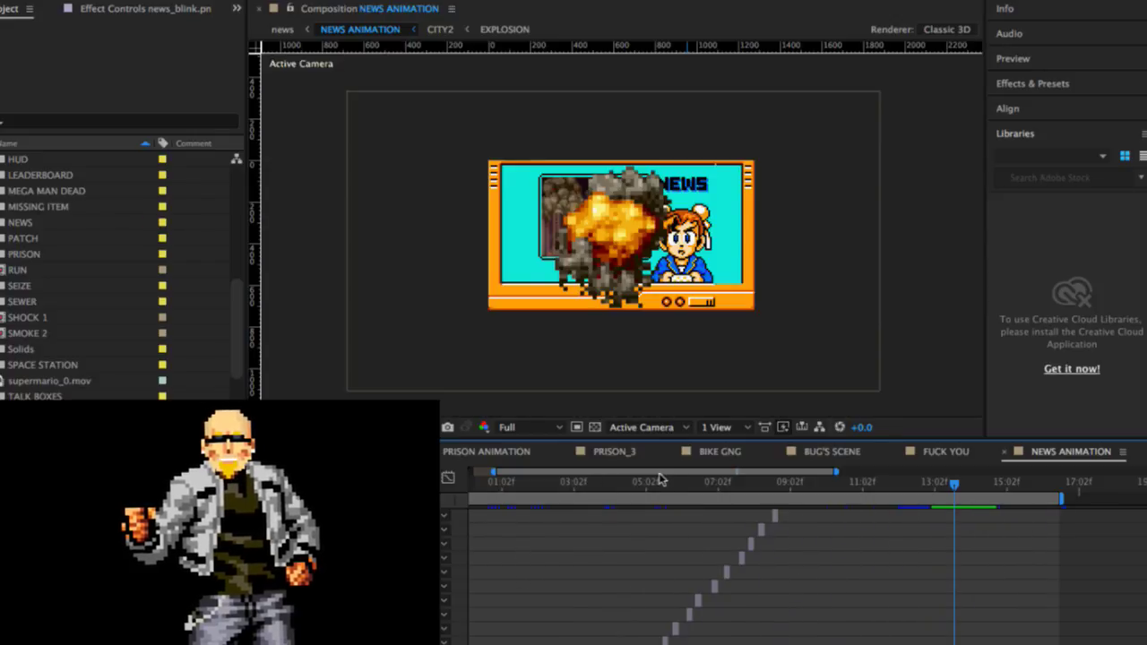
scroll(665, 592, down, 6)
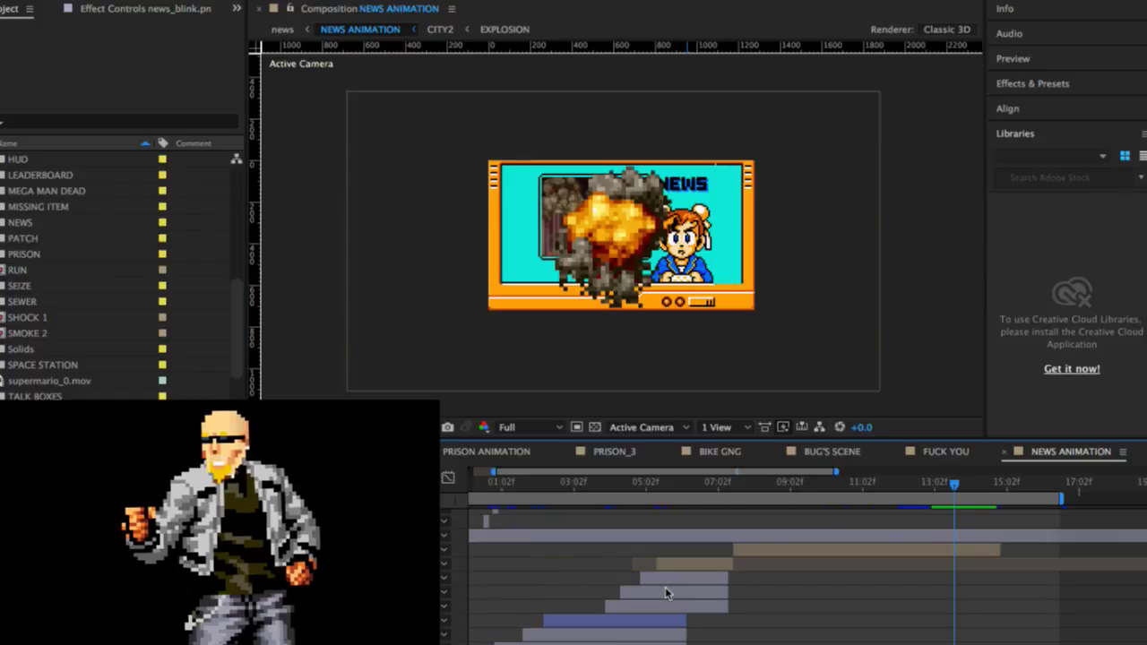
Step: Select the news.png layer and switch its visibility off and on repeatedly to check what it contributes
click(610, 541)
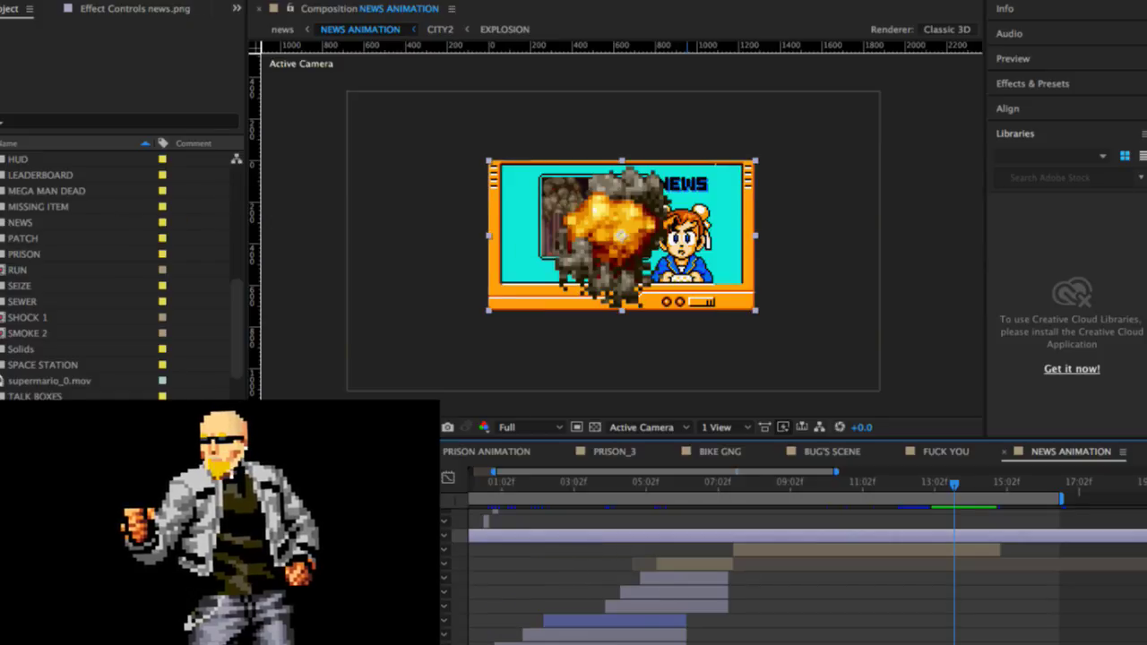
click(6, 536)
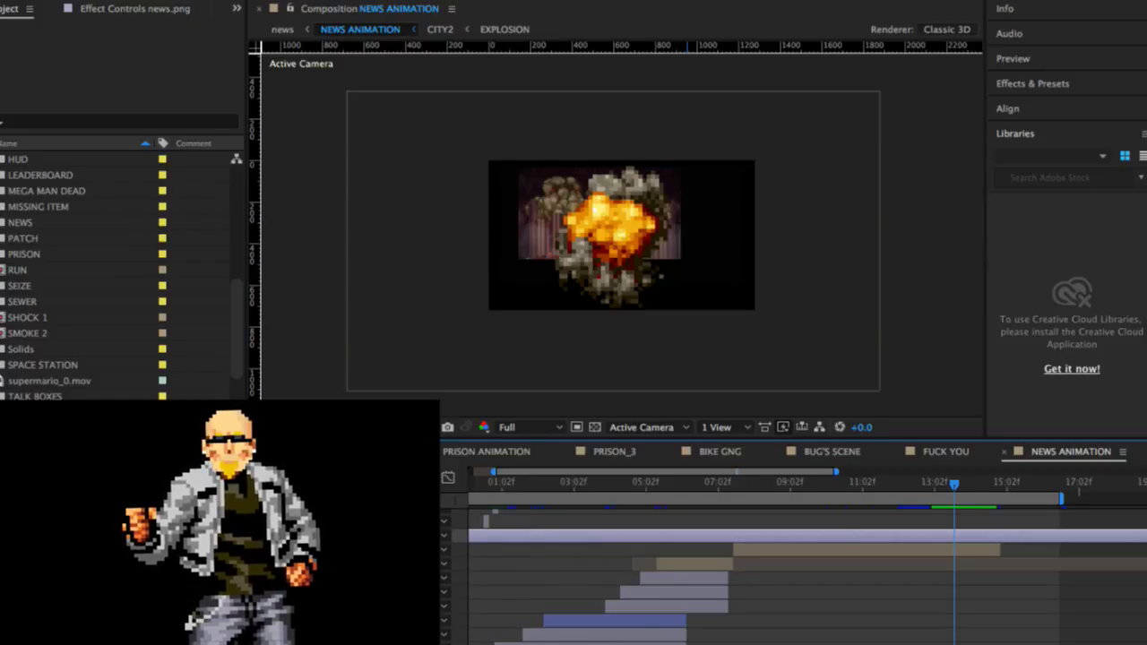
click(6, 536)
click(6, 536)
click(5, 536)
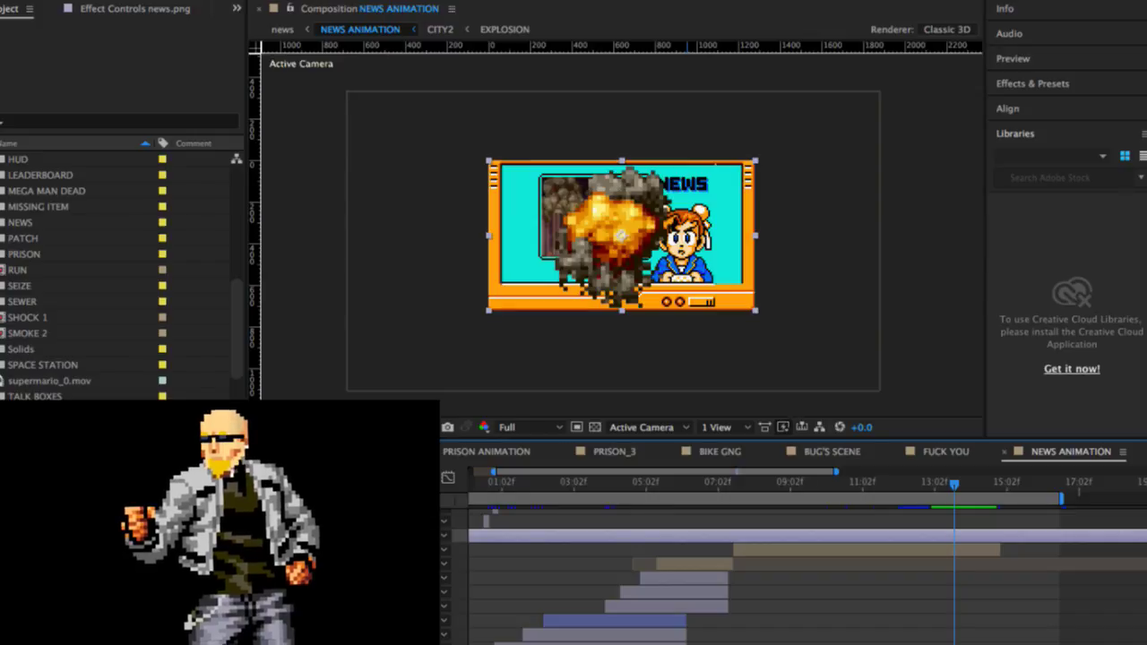
click(6, 536)
click(5, 536)
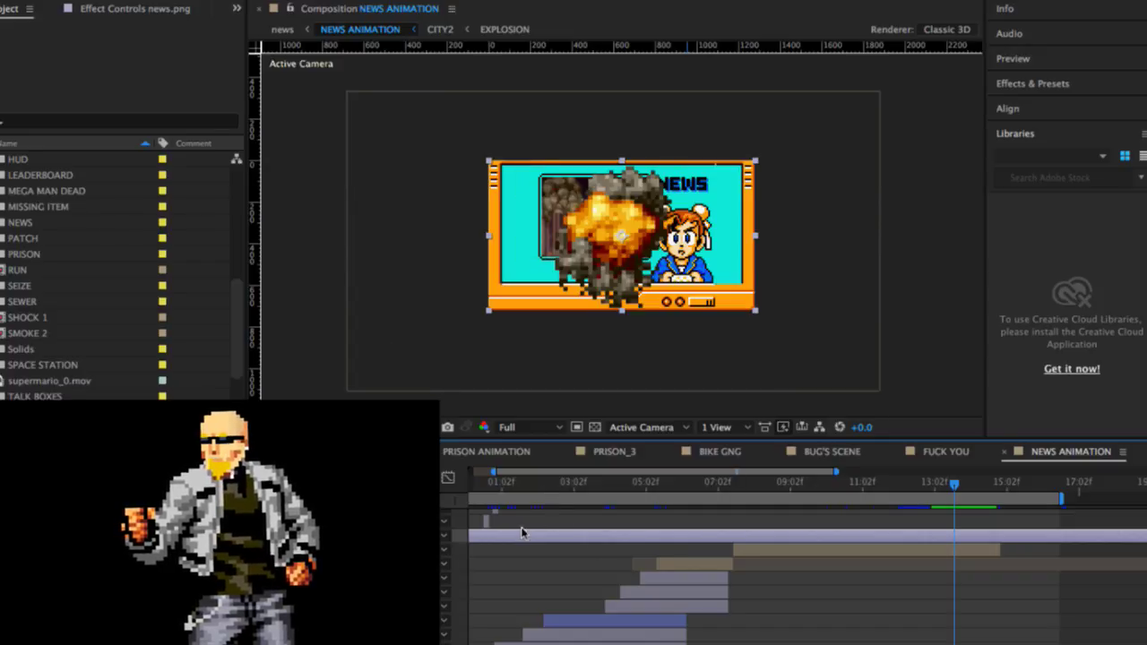
Step: Check the news.png layer's opacity and keyframed properties, then compare the composition with that layer hidden and shown
key(t)
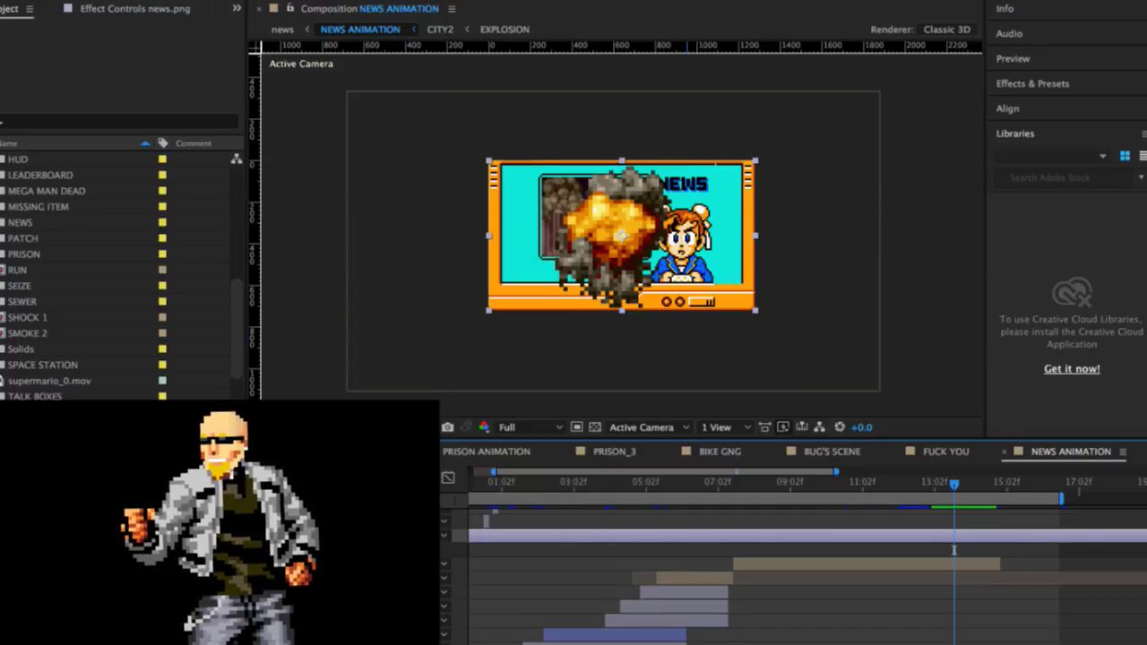
key(u)
key(u)
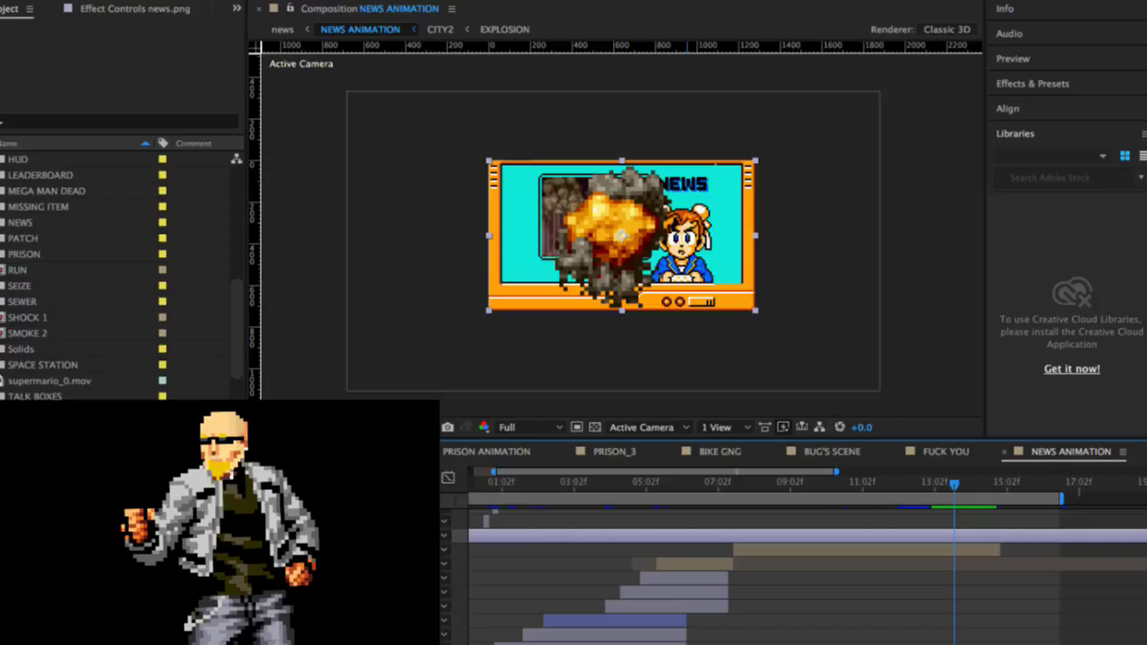
key(super+alt+shift+v)
key(super+alt+shift+v)
key(super+alt+shift+v)
key(super+alt+shift+v)
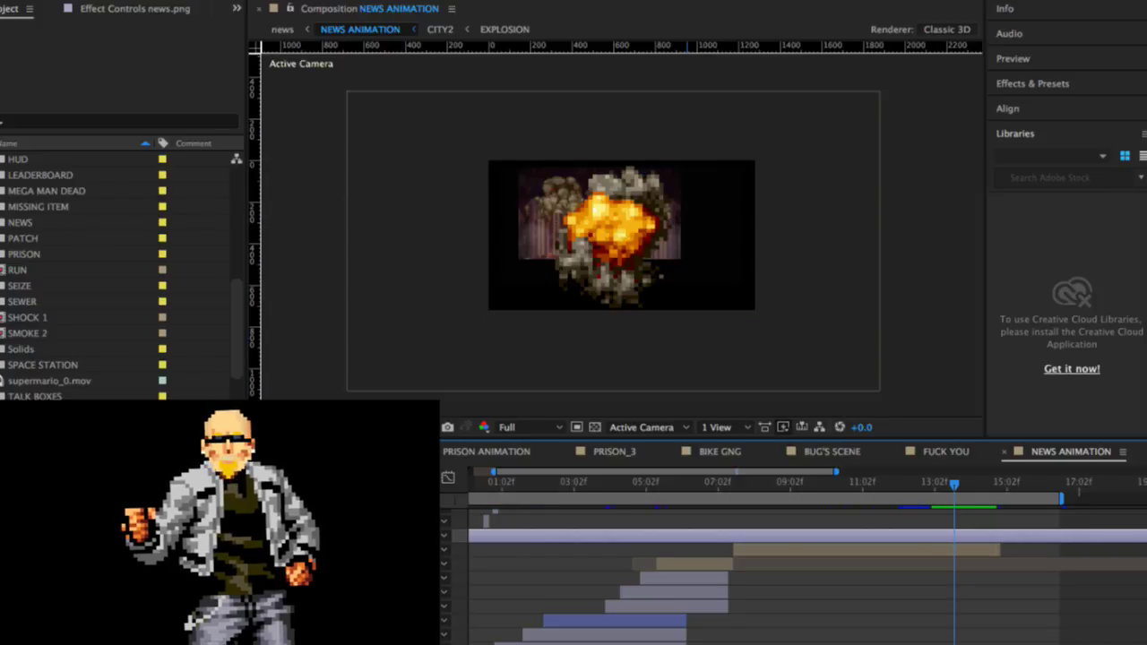
Step: Enlarge the view of the news frame, select the EXPLOSION layer and preview its animation from about 13:02f
key(period)
key(period)
key(period)
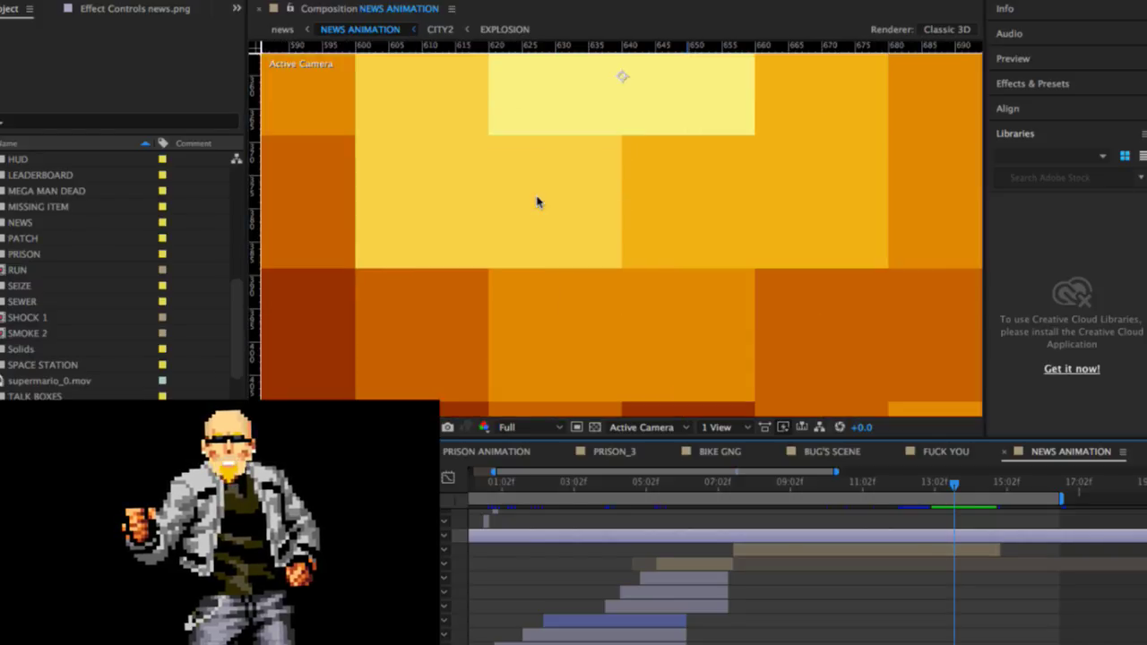
key(comma)
key(comma)
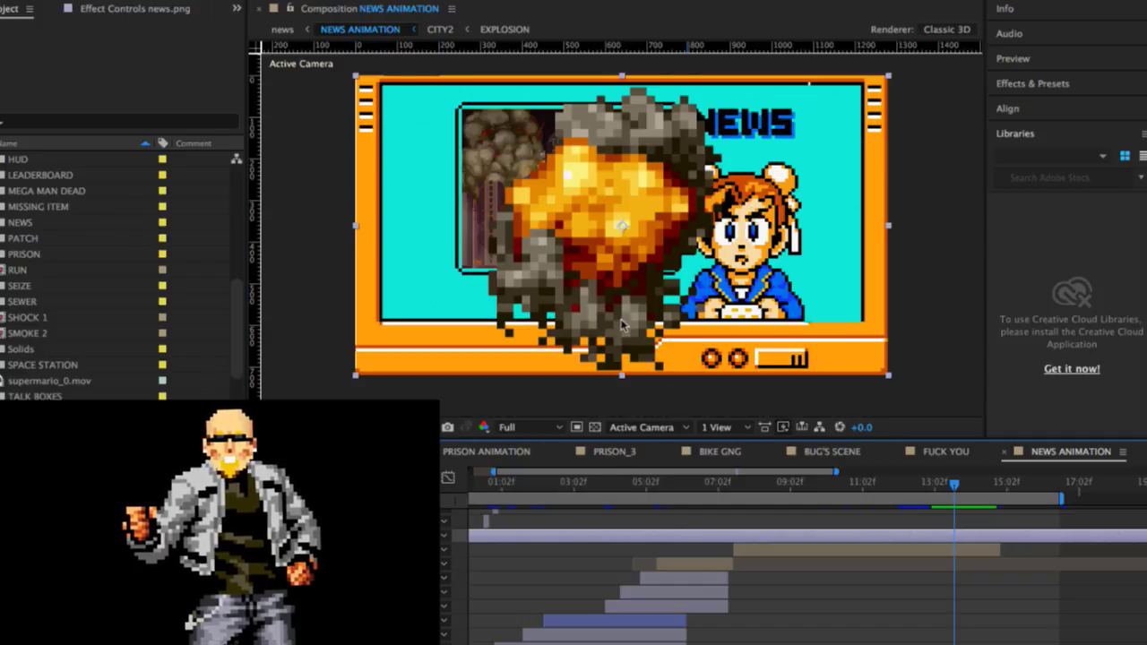
scroll(672, 538, up, 15)
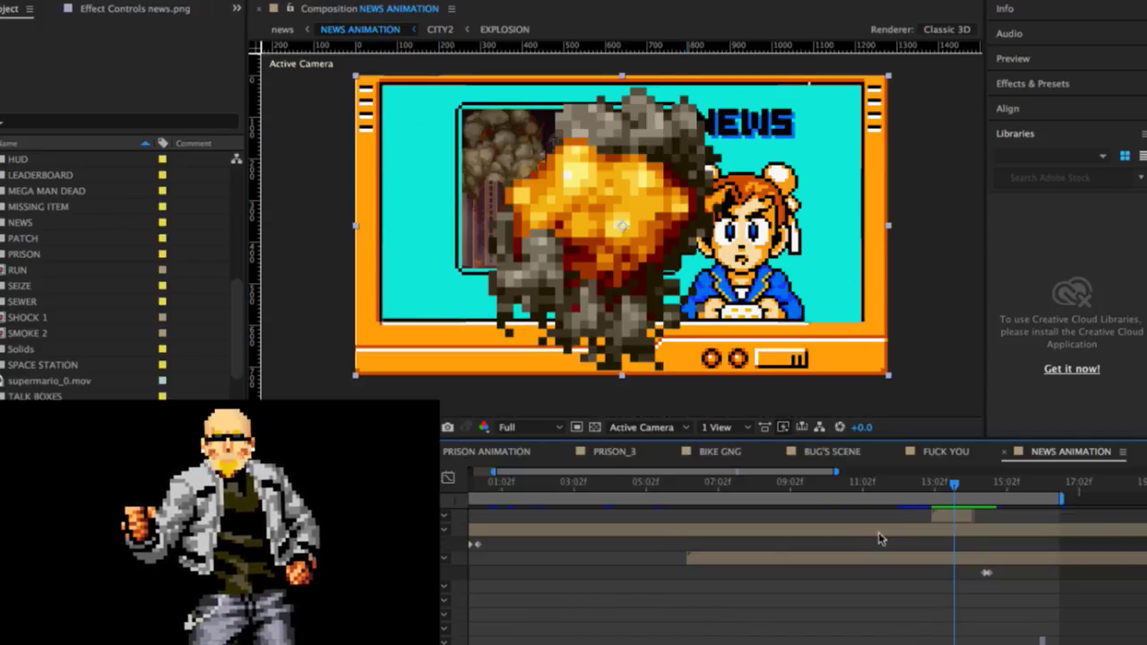
click(945, 517)
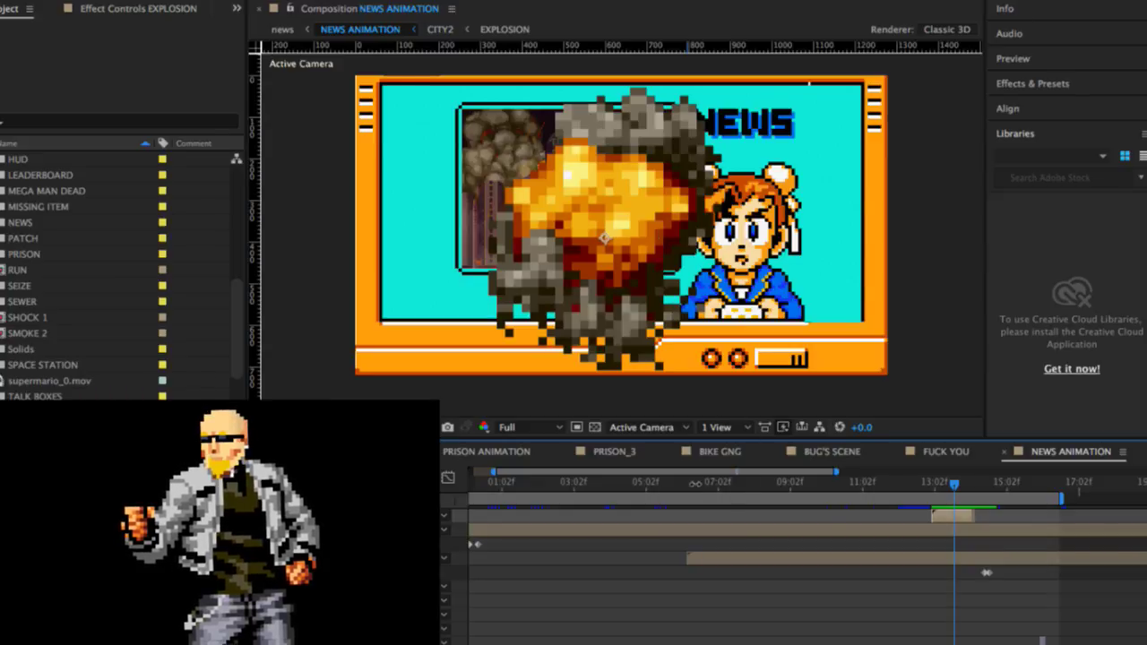
drag(708, 485, 932, 485)
key(space)
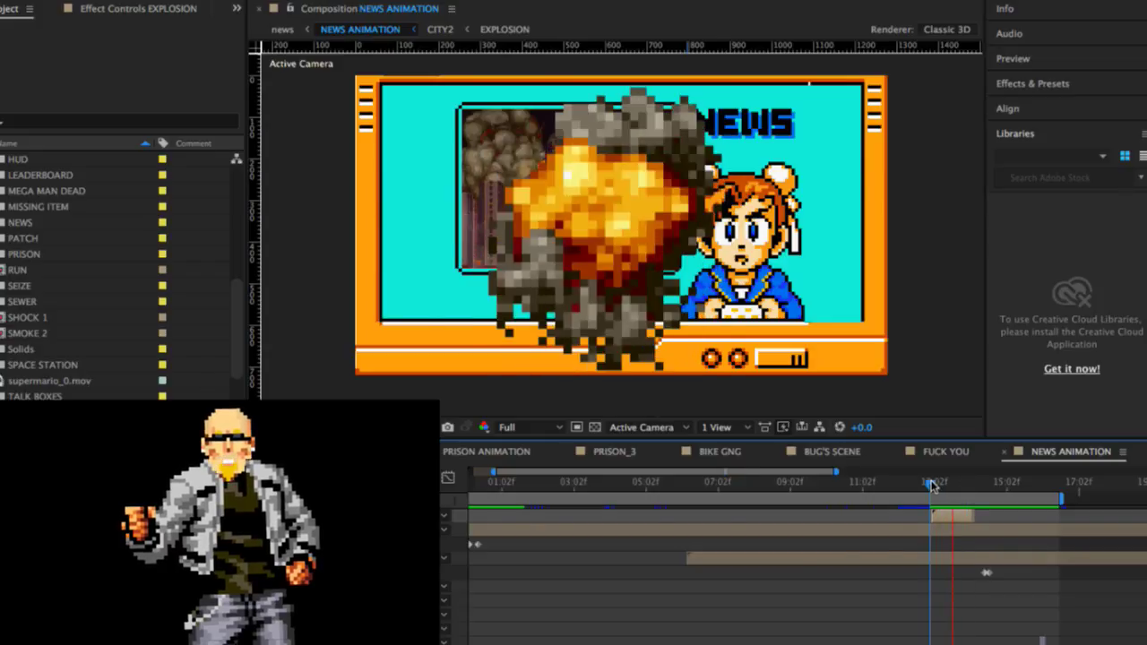
key(space)
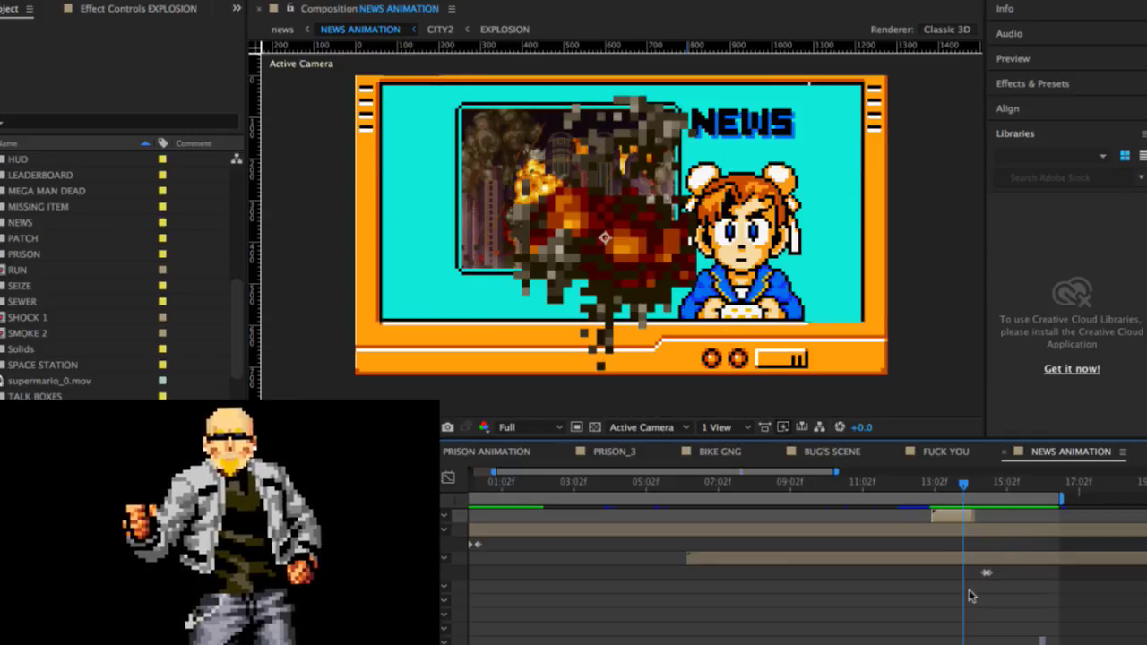
Step: Create three duplicates of the EXPLOSION layer and stagger them in time so each starts after the previous one and overlaps its end
drag(931, 484, 989, 515)
key(ctrl+d)
key(ctrl+d)
key(ctrl+d)
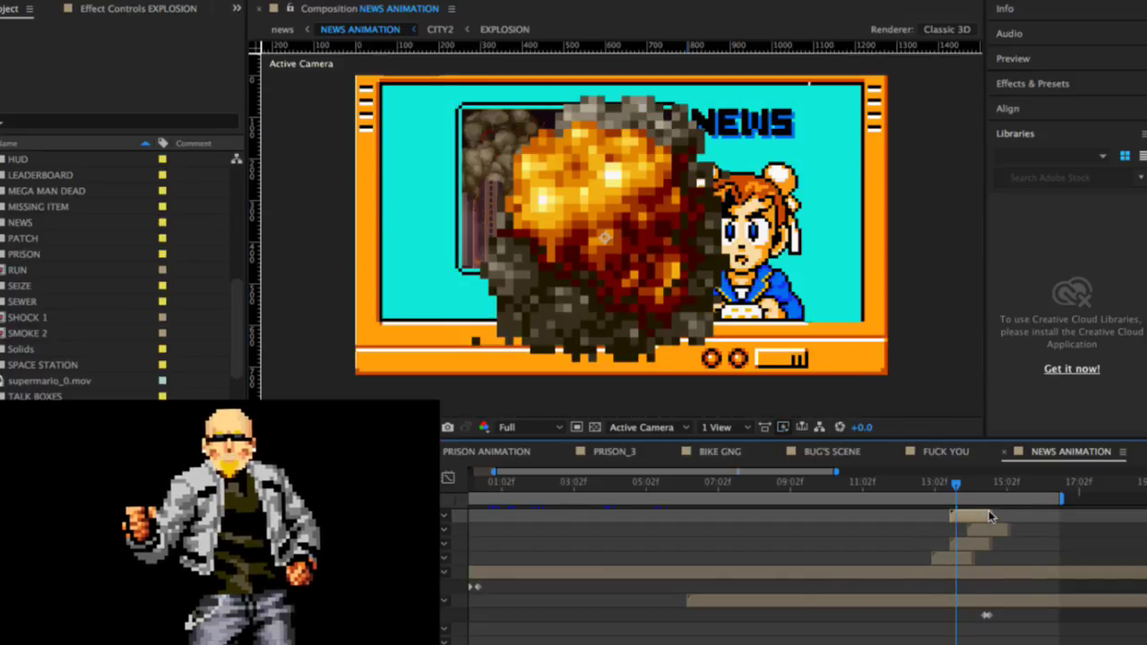
key(Delete)
click(989, 512)
key(ctrl+d)
drag(988, 512, 1026, 517)
Step: Move the earliest EXPLOSION layer to the right side of the news frame, over the news anchor
click(938, 485)
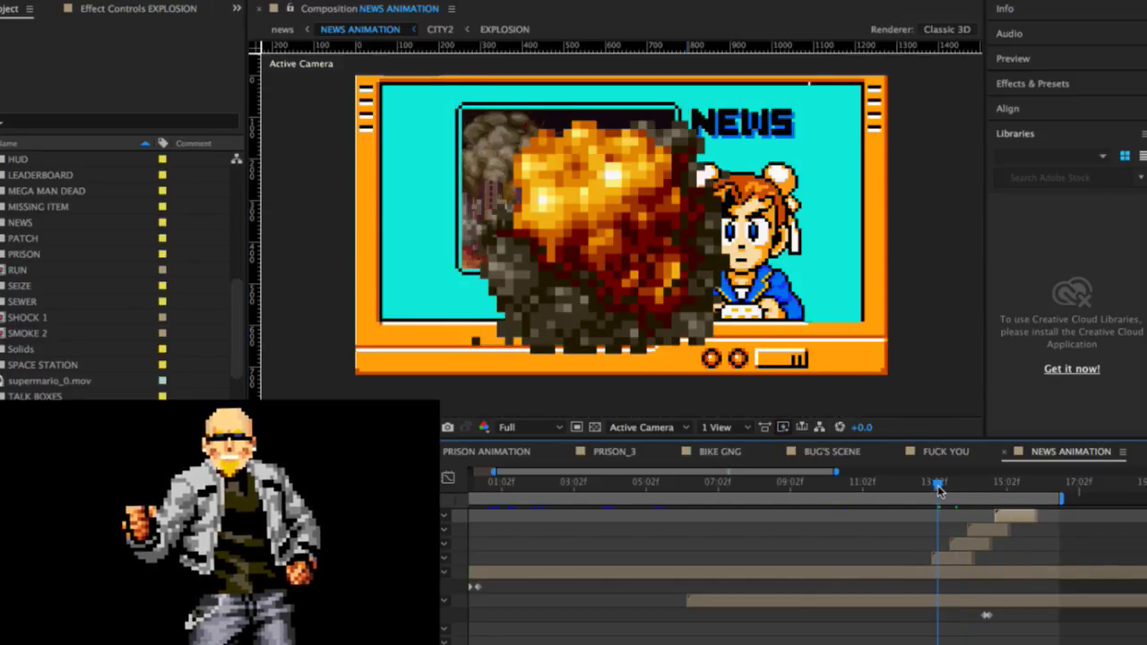
drag(938, 485, 948, 485)
click(658, 281)
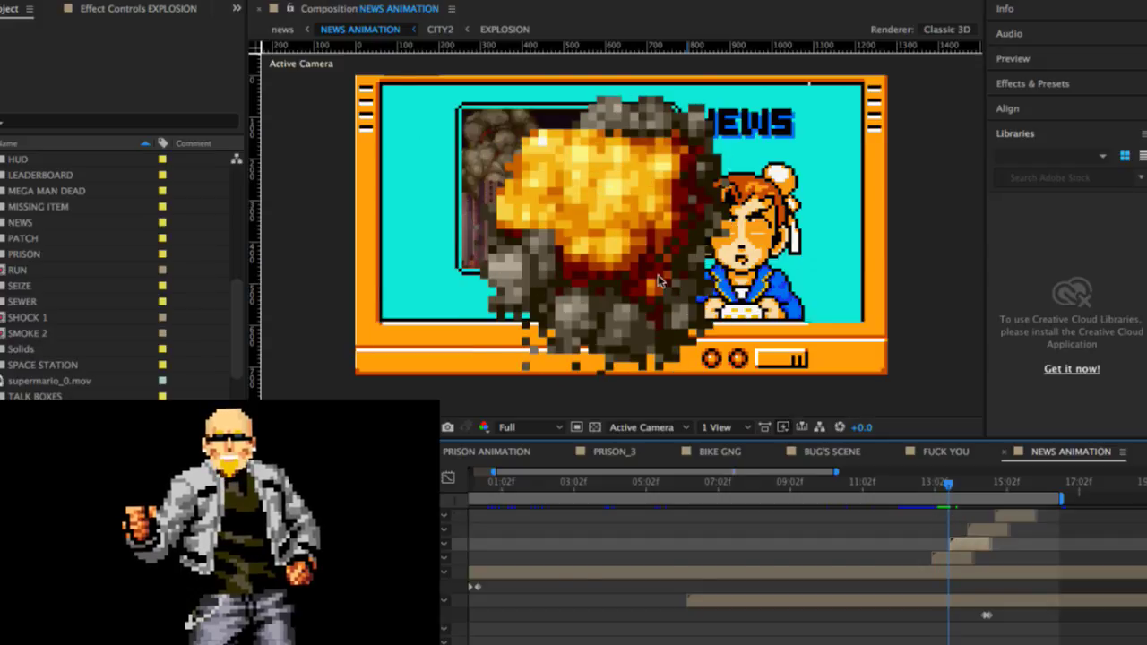
drag(659, 281, 902, 352)
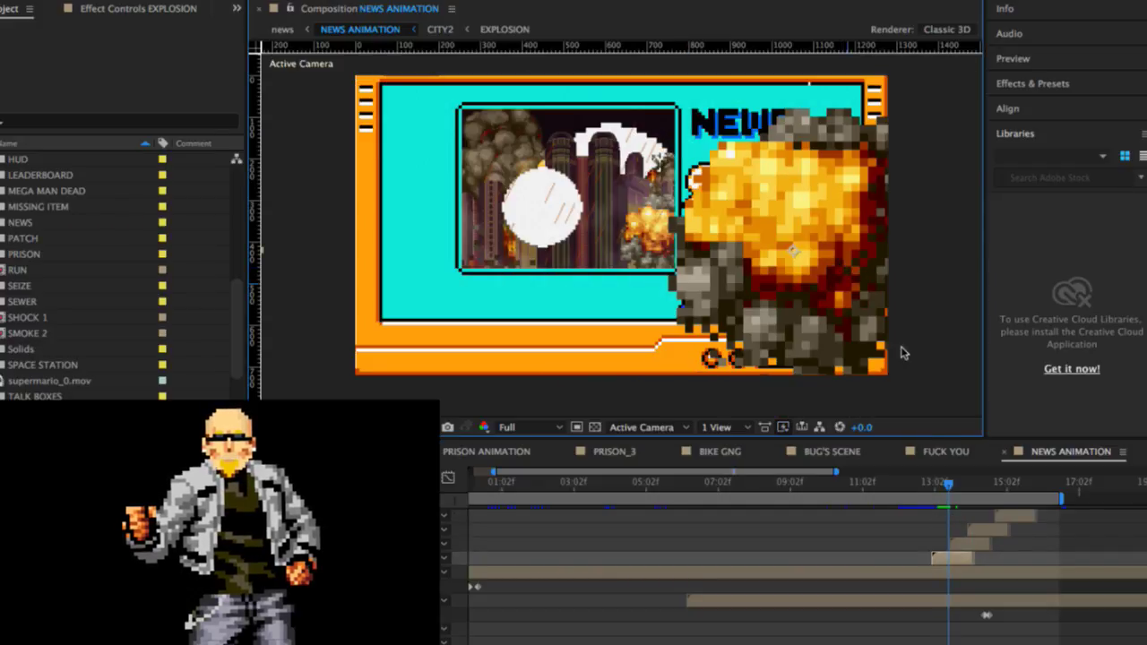
Step: Move the third EXPLOSION layer to the upper-left corner of the news frame
click(961, 485)
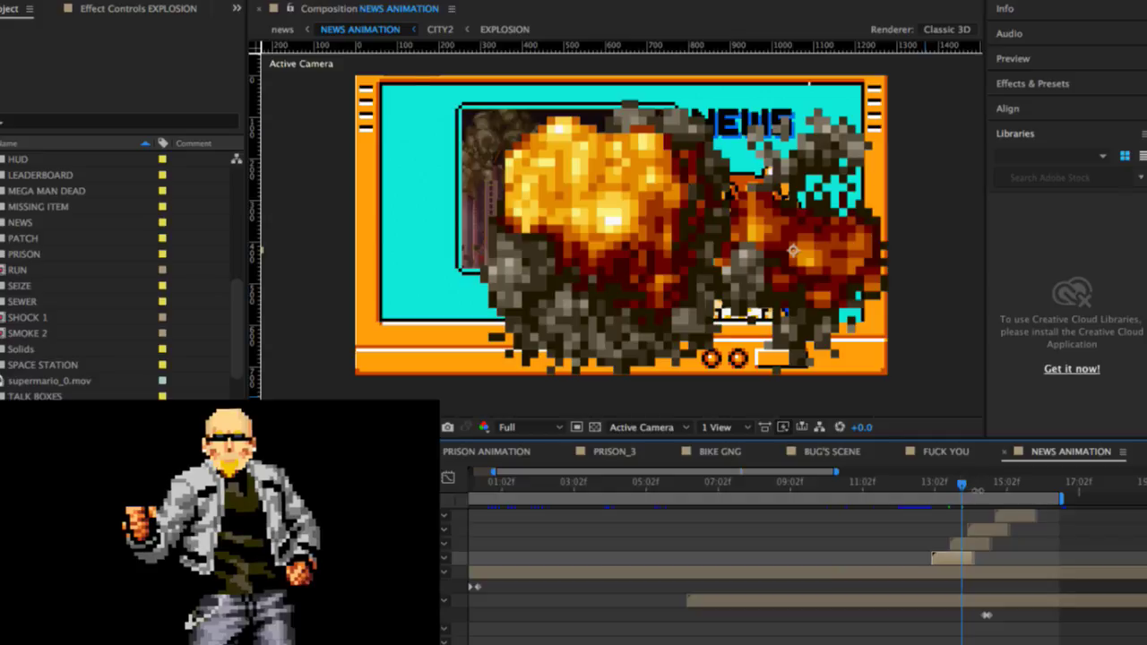
click(987, 529)
click(983, 485)
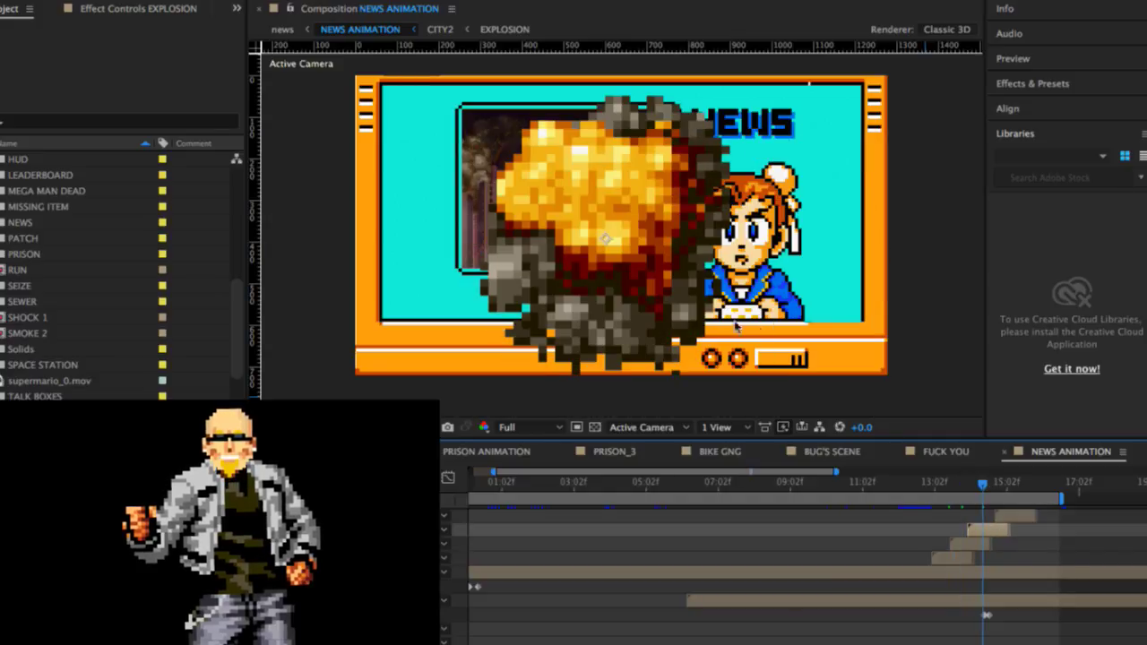
drag(619, 232, 433, 167)
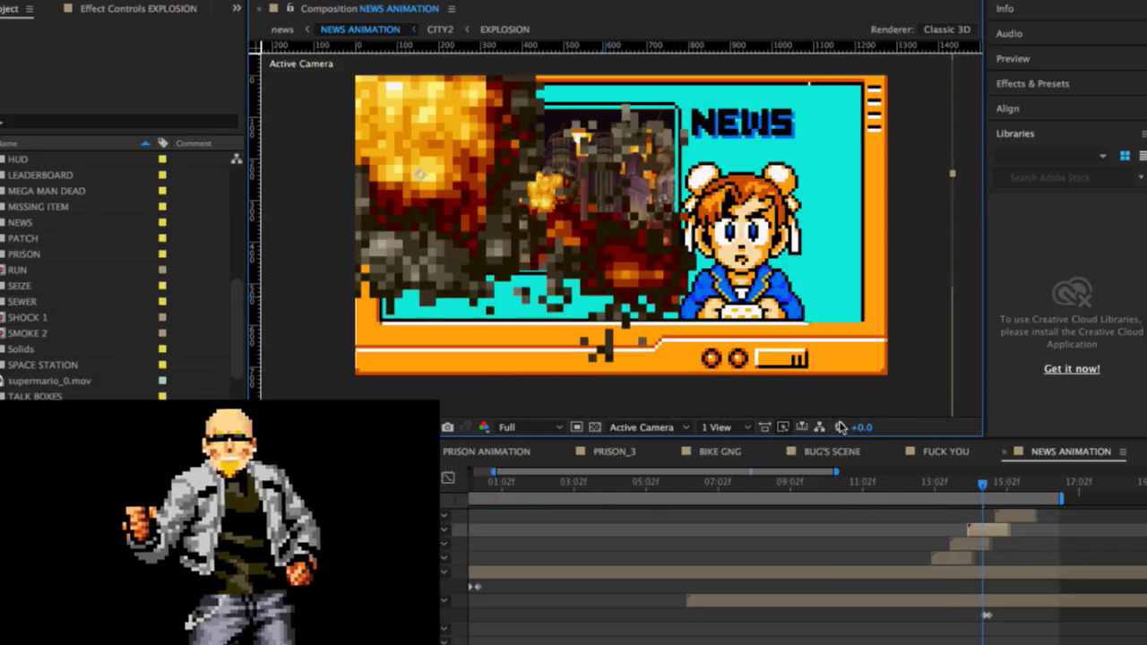
Step: Move the fourth EXPLOSION layer to the lower-left corner of the news frame and preview the staggered explosions from about 13:02f
click(1012, 483)
click(1024, 517)
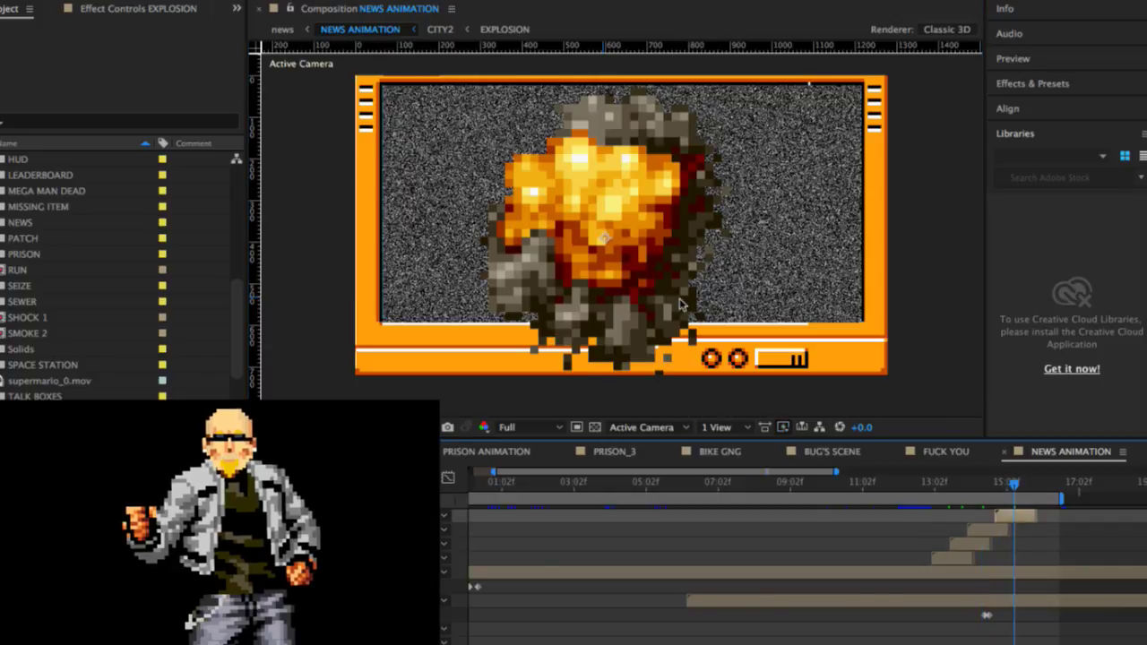
drag(602, 259, 468, 337)
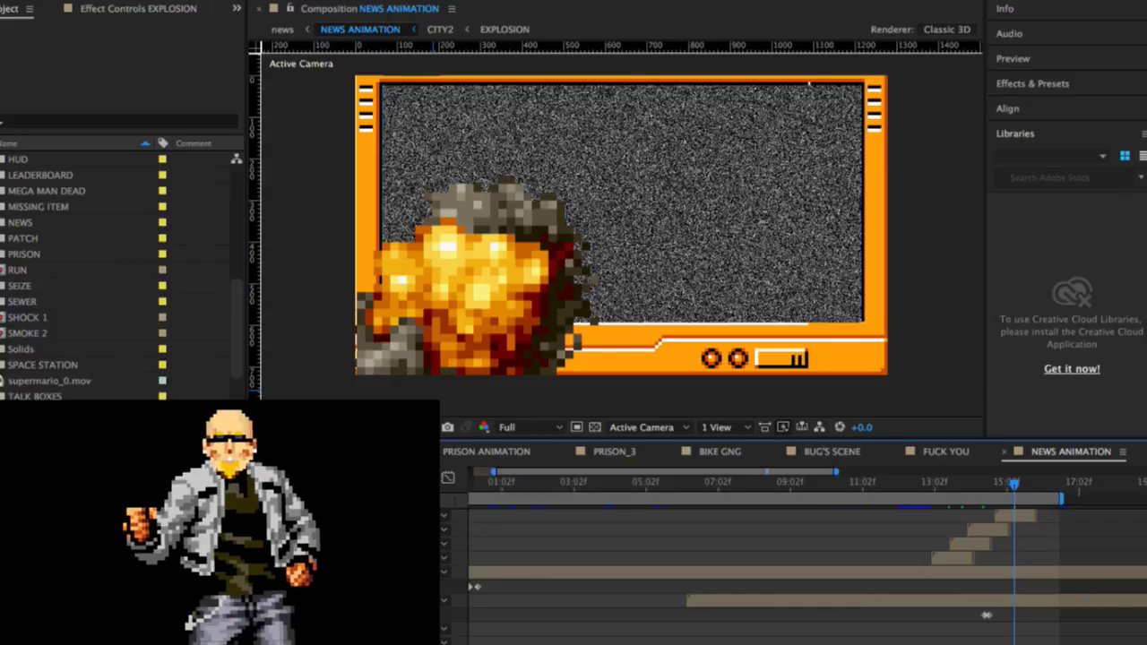
click(938, 485)
key(space)
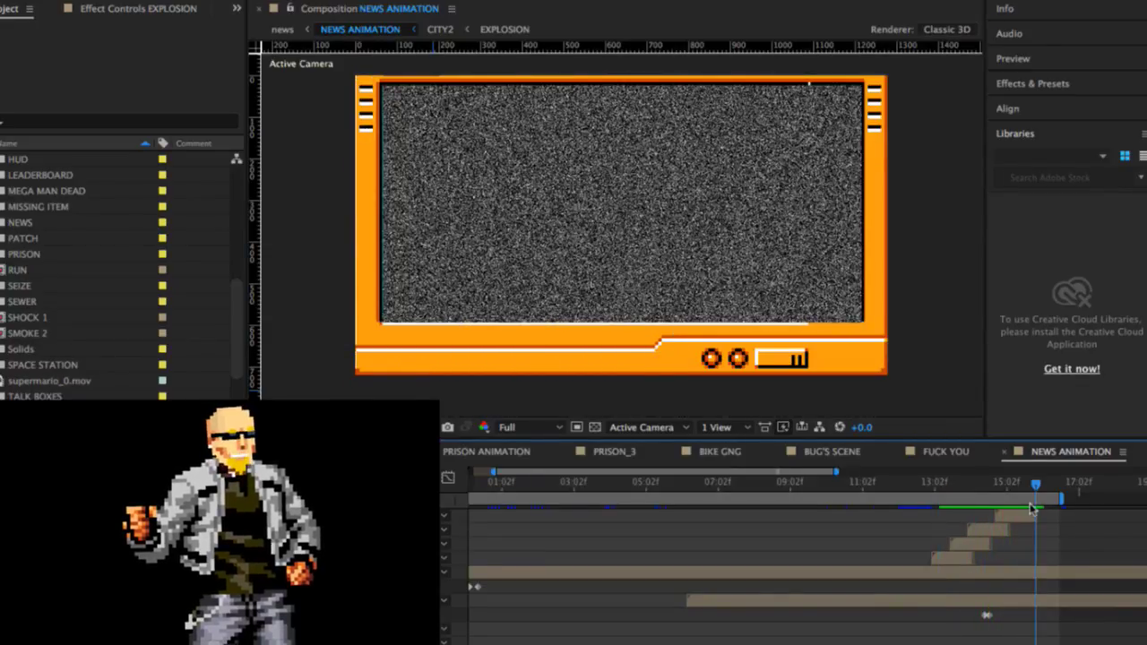
Step: Duplicate the last EXPLOSION layer, offset the copy to start near the original's end, and move it to the news frame's upper-right corner
click(1011, 517)
key(super+d)
drag(1019, 518, 1042, 518)
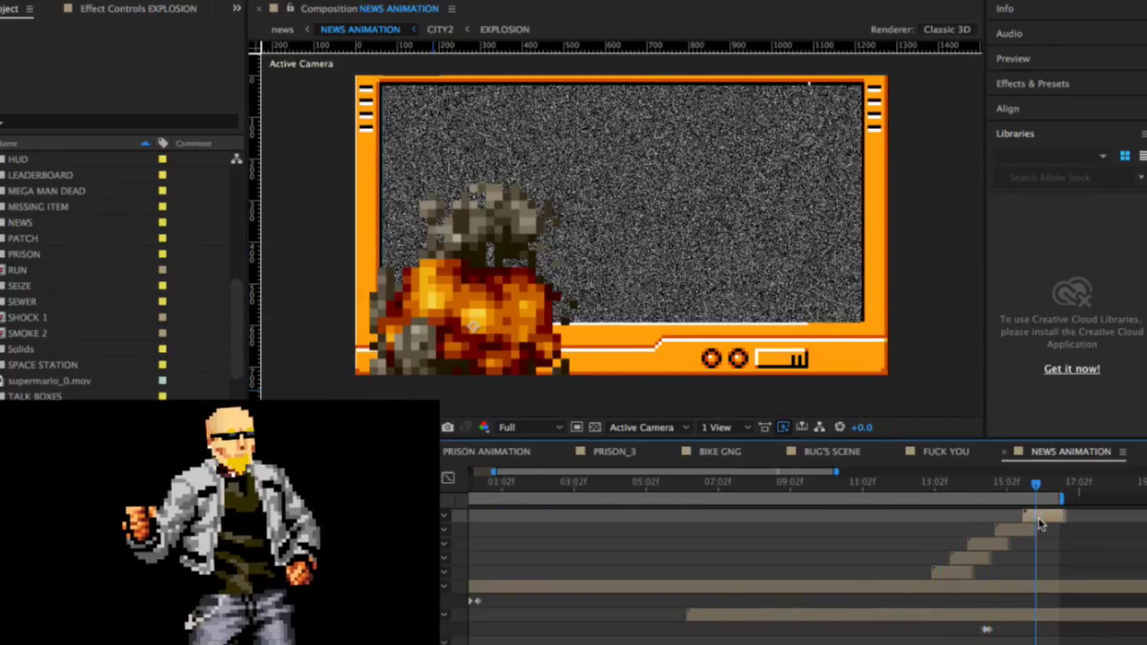
click(1012, 488)
click(1038, 484)
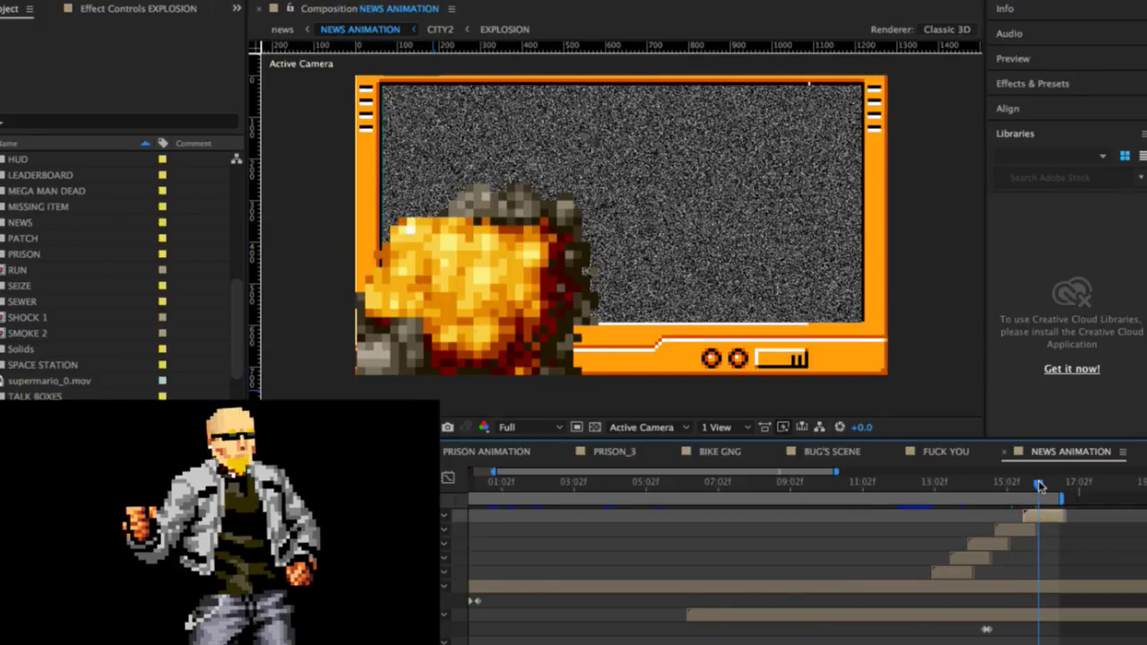
drag(520, 274, 898, 115)
Step: Shift all five EXPLOSION layers earlier together so the first one starts just after 09:02f
drag(942, 567, 909, 518)
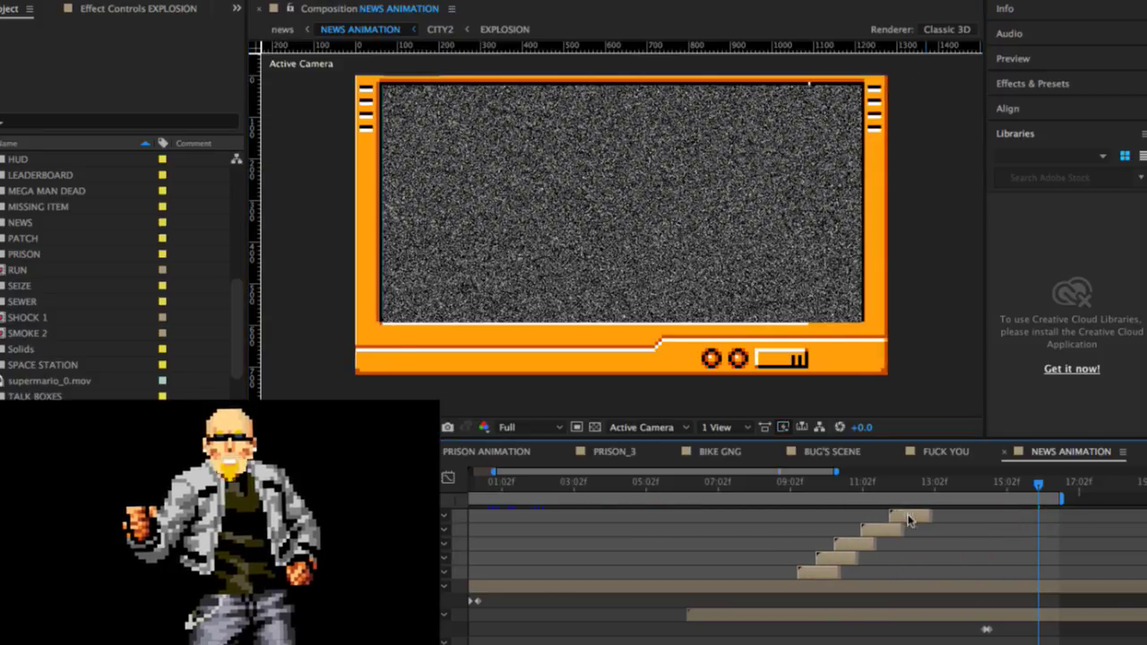
Step: Check the static transition around 14:15f and preview the five staggered explosions from just after 09:02f
click(939, 484)
drag(952, 485, 988, 498)
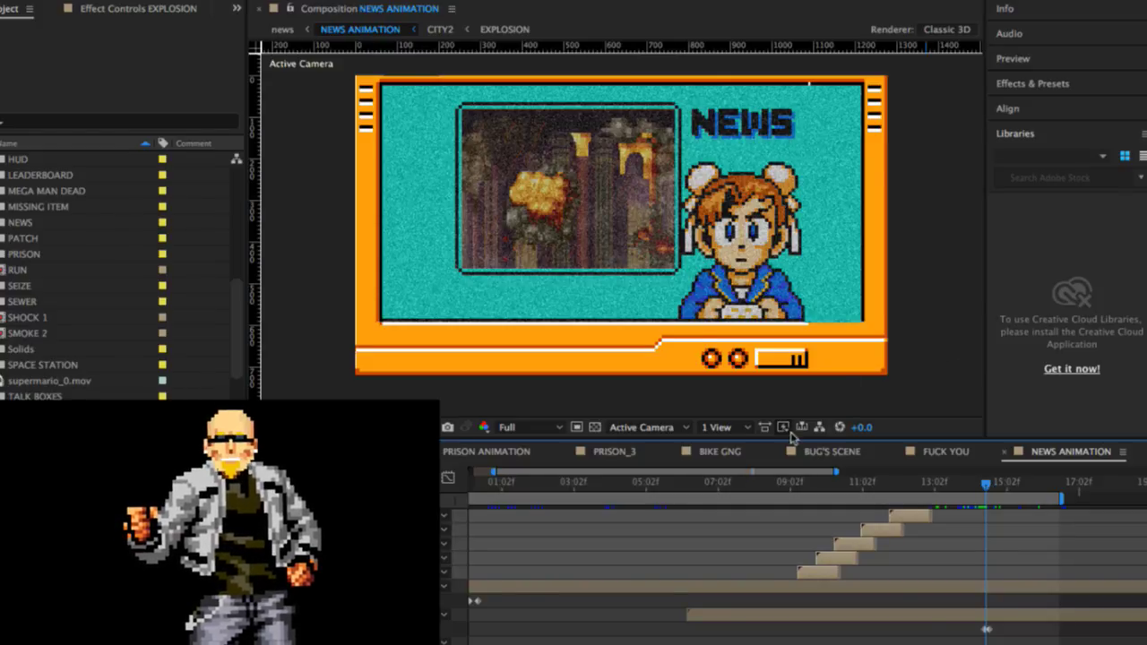
click(804, 484)
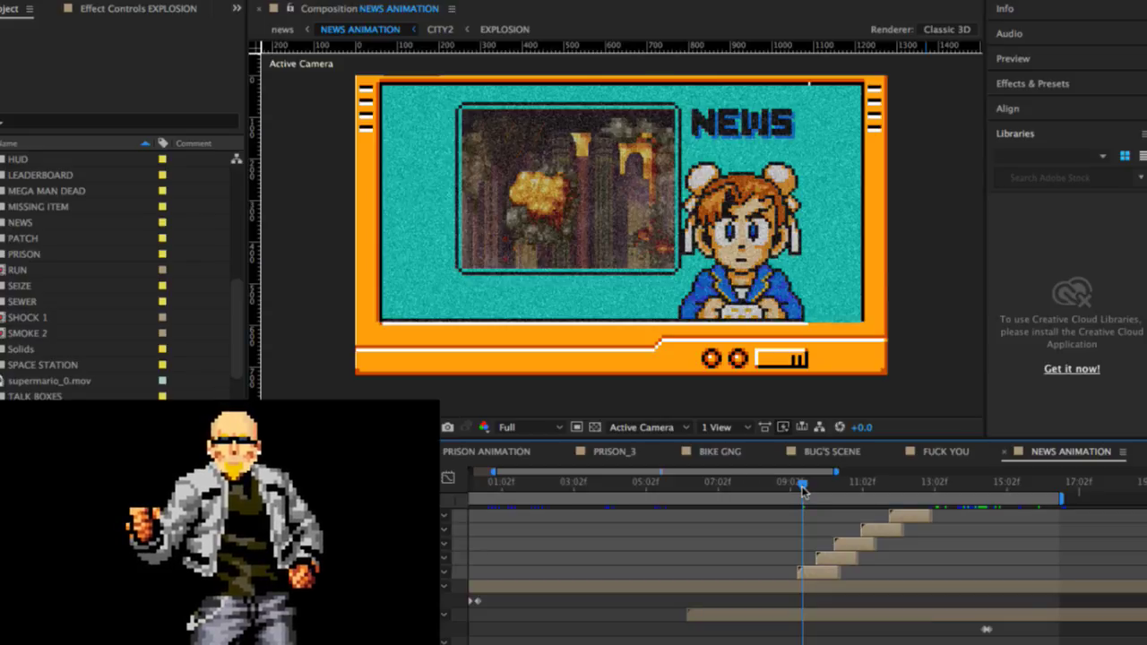
key(space)
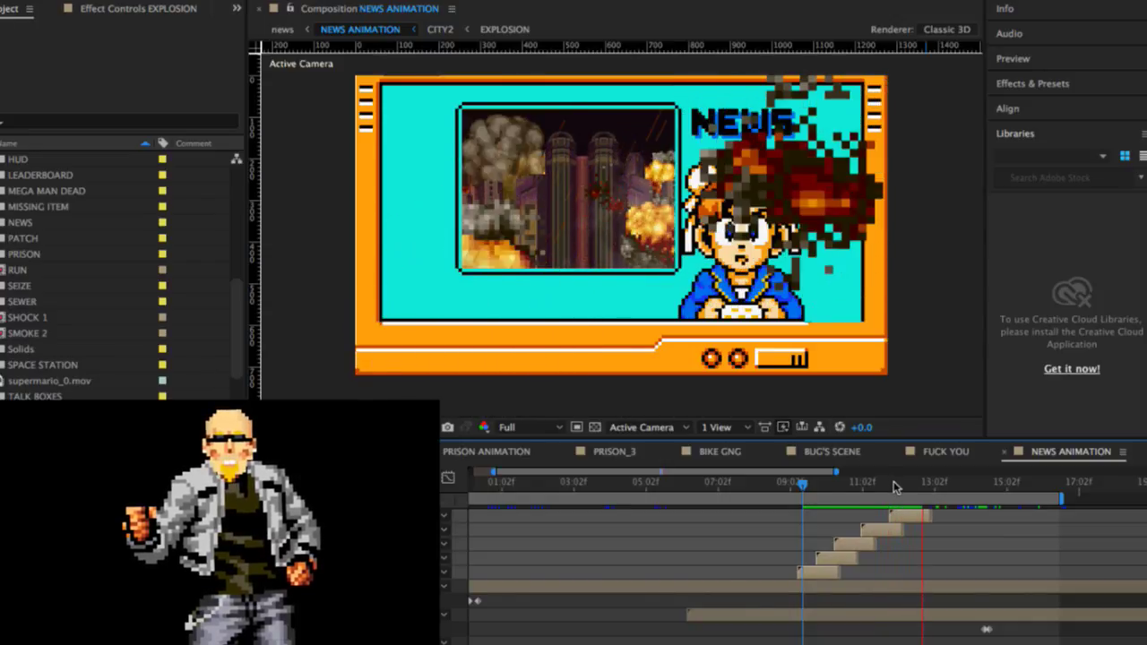
drag(941, 487, 985, 498)
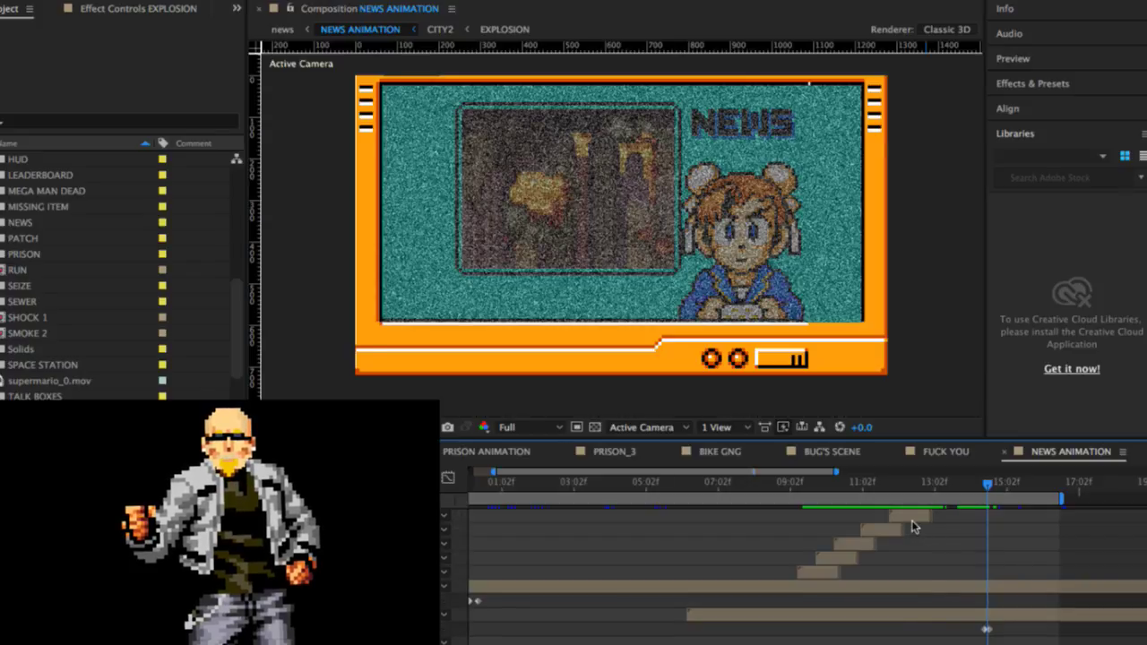
Step: Duplicate the last EXPLOSION layer three times, staggering the copies so each overlaps the previous one and the last ends just before 15:02f
click(911, 520)
key(p)
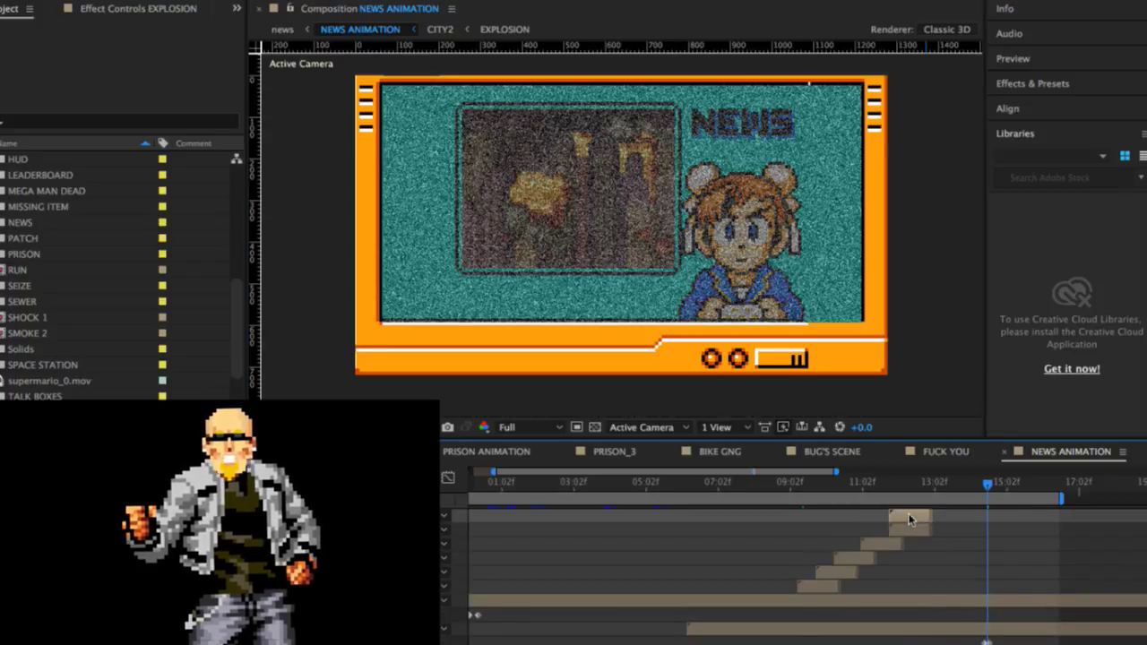
drag(909, 518, 931, 515)
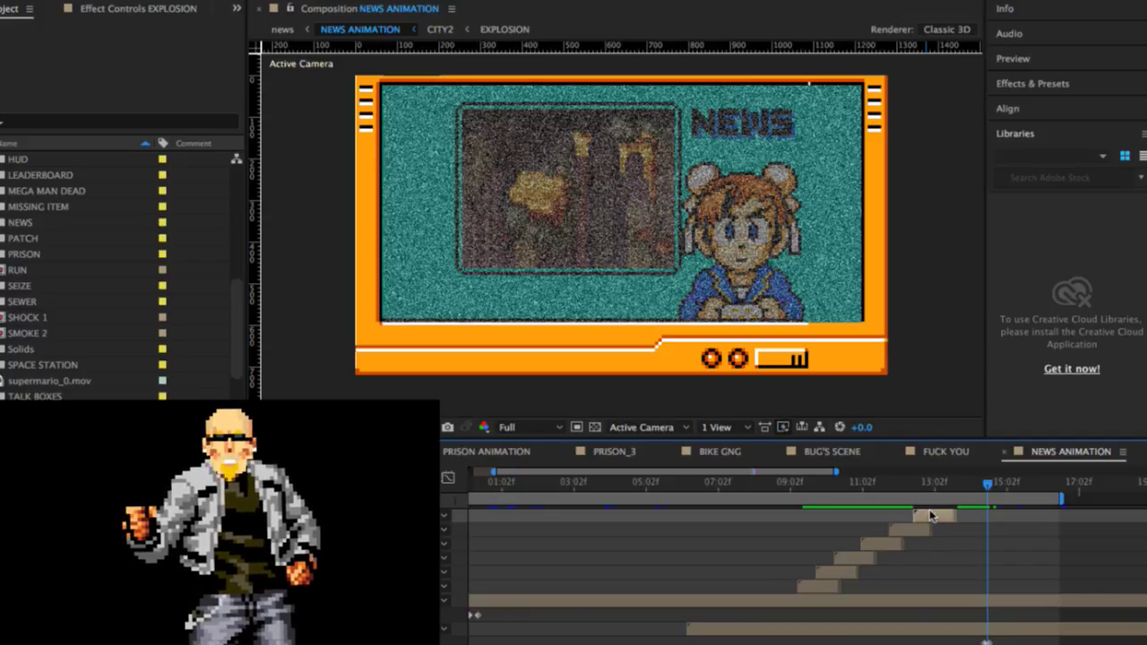
drag(932, 516, 976, 516)
Step: Find the sixth explosion just before 13:02f and move its EXPLOSION layer to the upper-left corner of the news frame
click(920, 485)
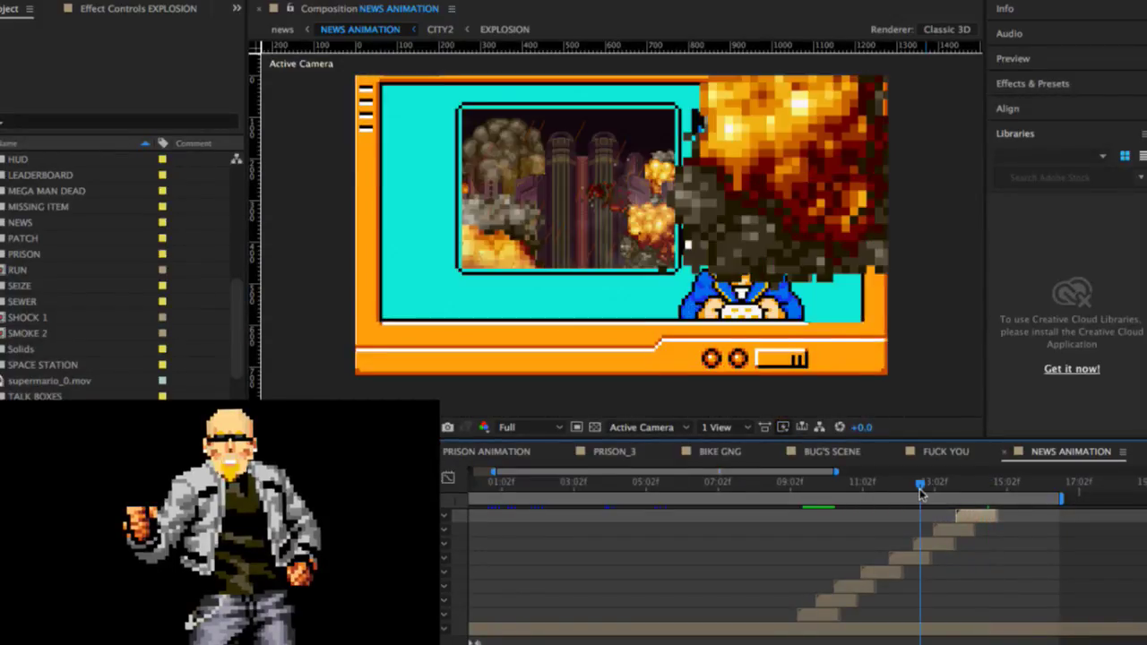
click(892, 488)
click(900, 487)
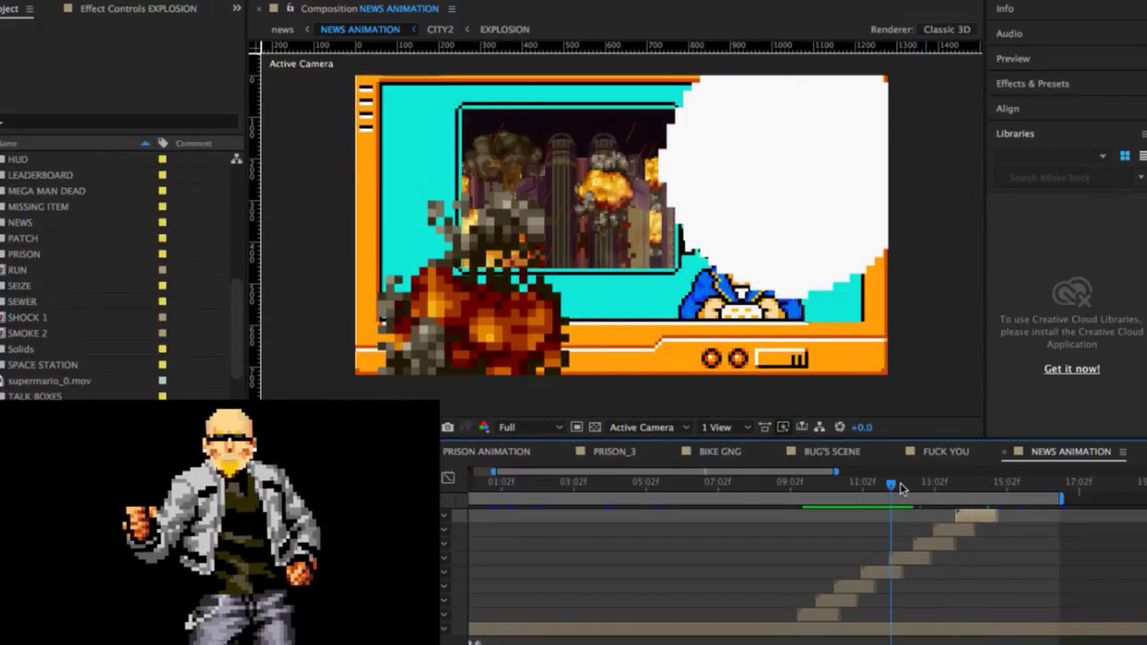
click(909, 486)
click(923, 486)
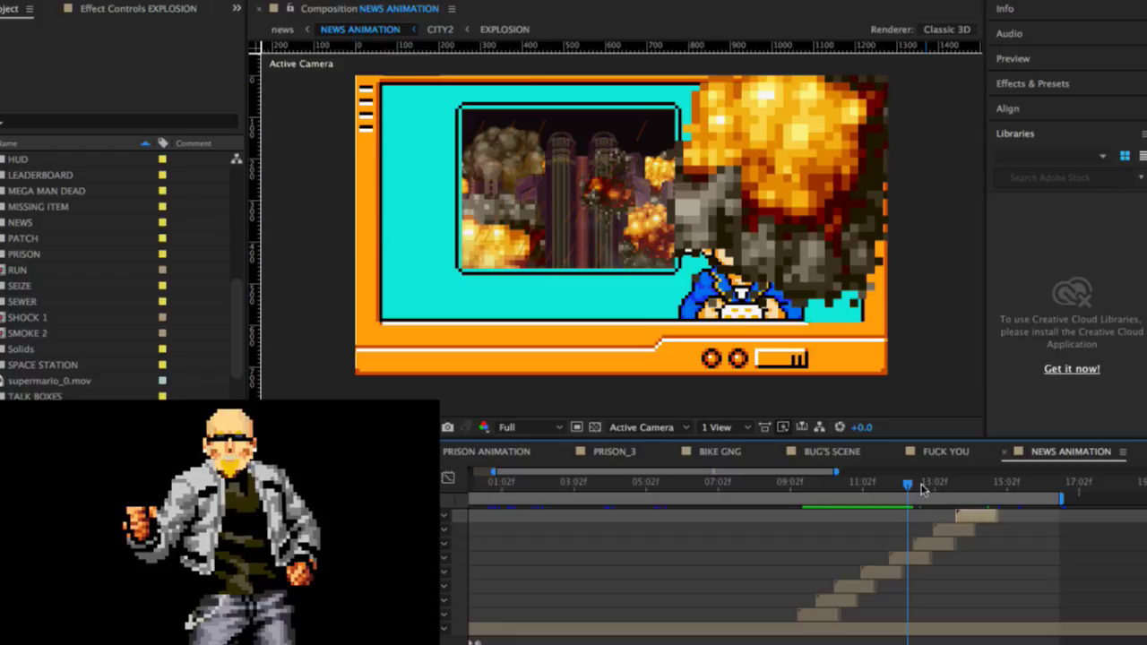
click(929, 485)
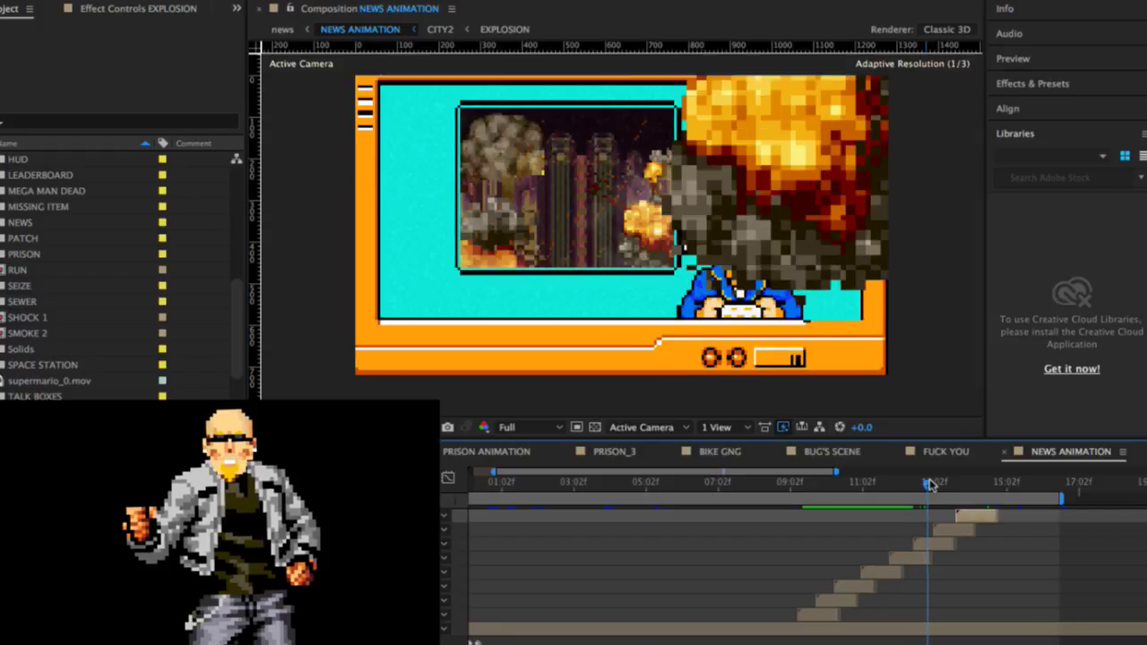
click(933, 545)
drag(791, 237, 421, 229)
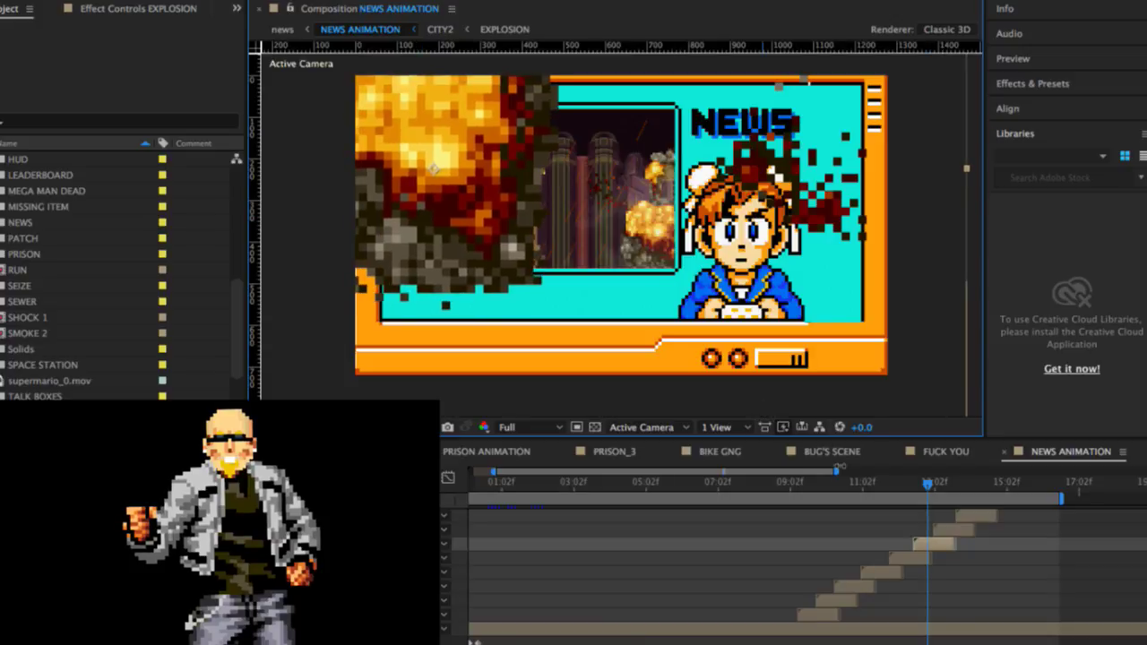
Step: Move the seventh EXPLOSION layer to the lower-left part of the news frame
click(947, 484)
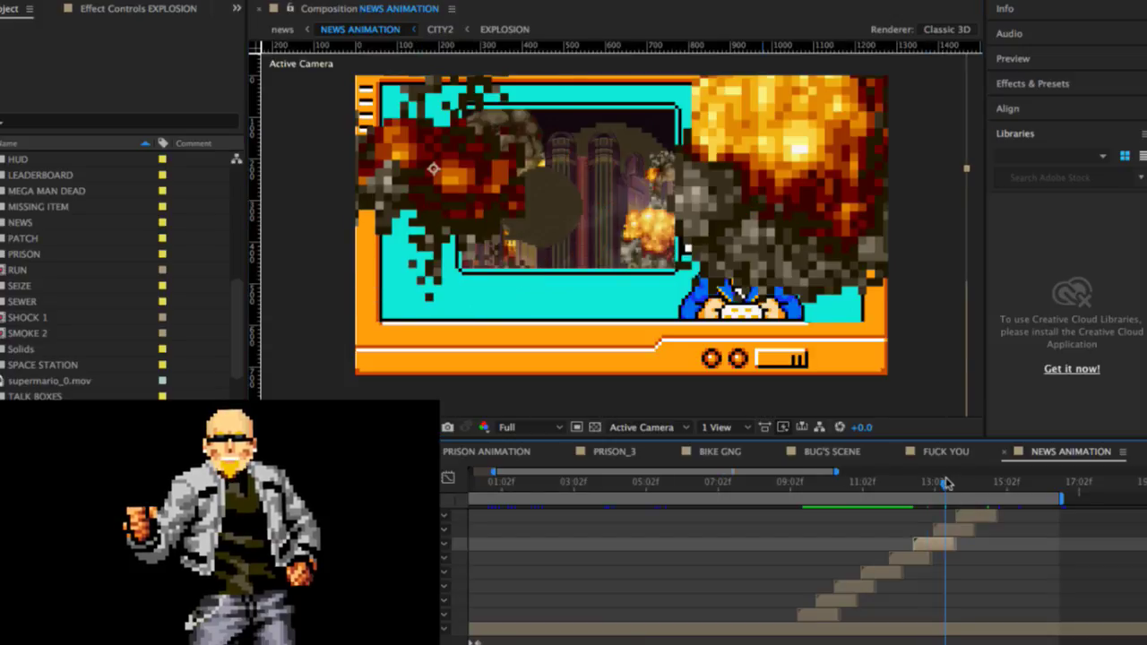
click(950, 529)
drag(685, 260, 318, 426)
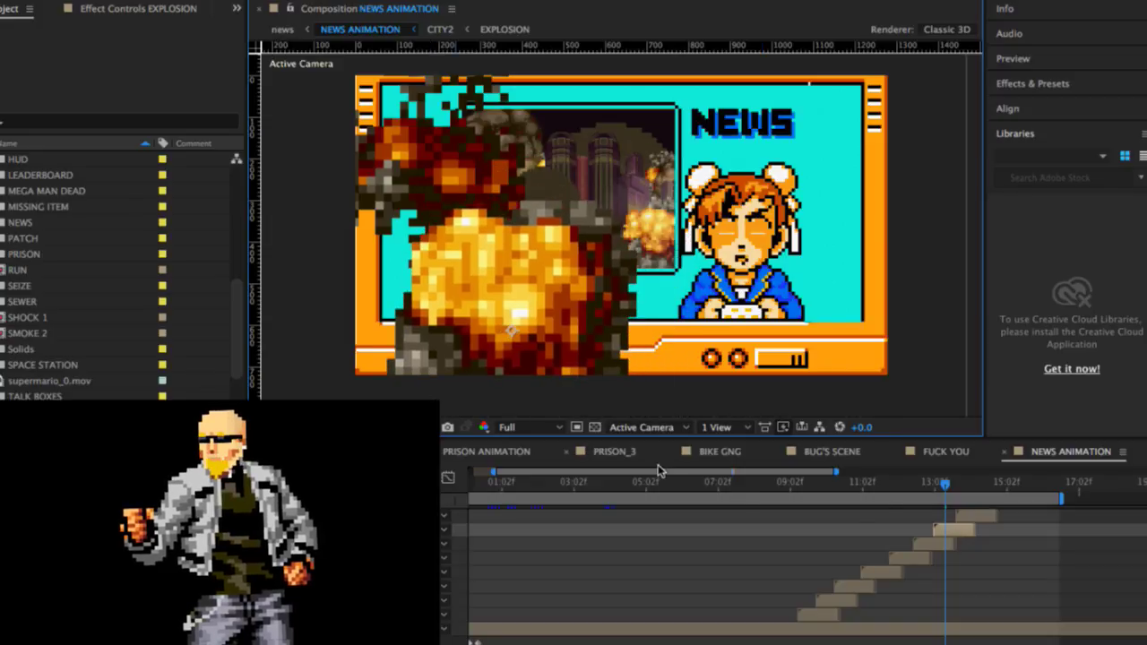
Step: Move the eighth EXPLOSION layer to the center of the news frame
click(974, 481)
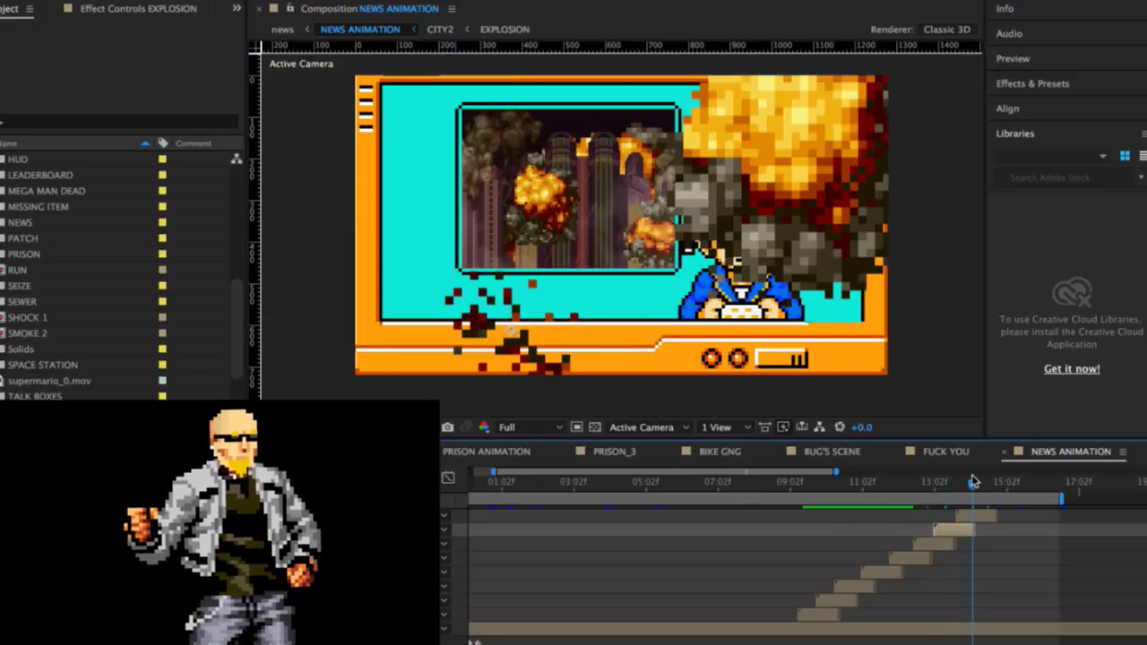
click(980, 513)
drag(755, 258, 630, 325)
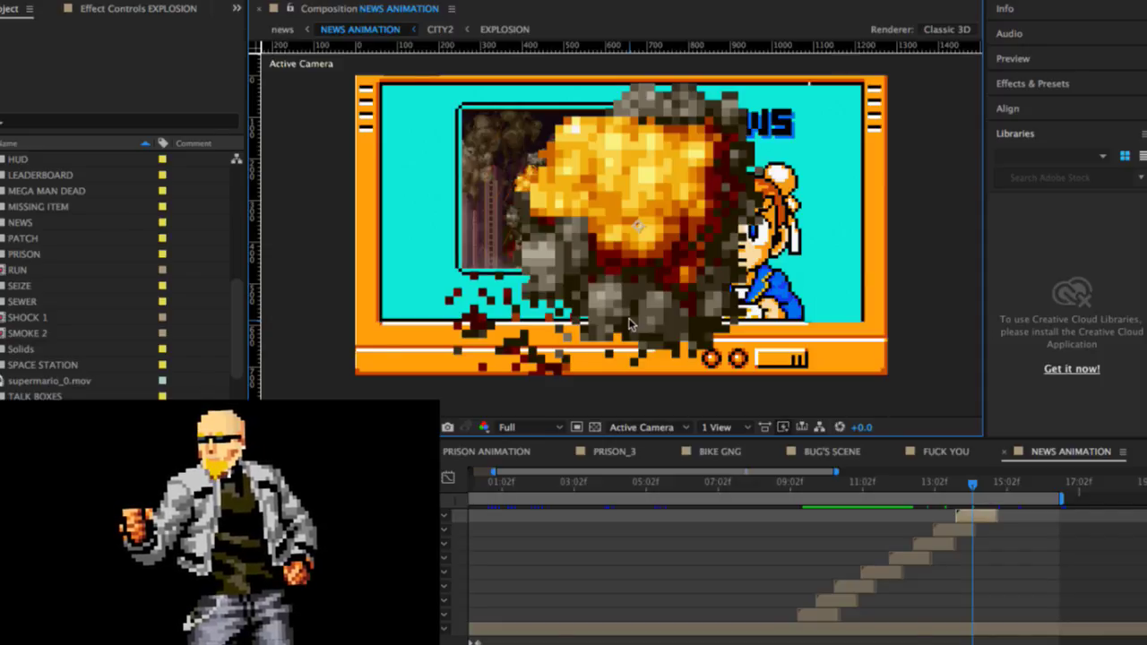
Step: Preview the final centered explosion and examine how it overlaps the static transition
click(978, 484)
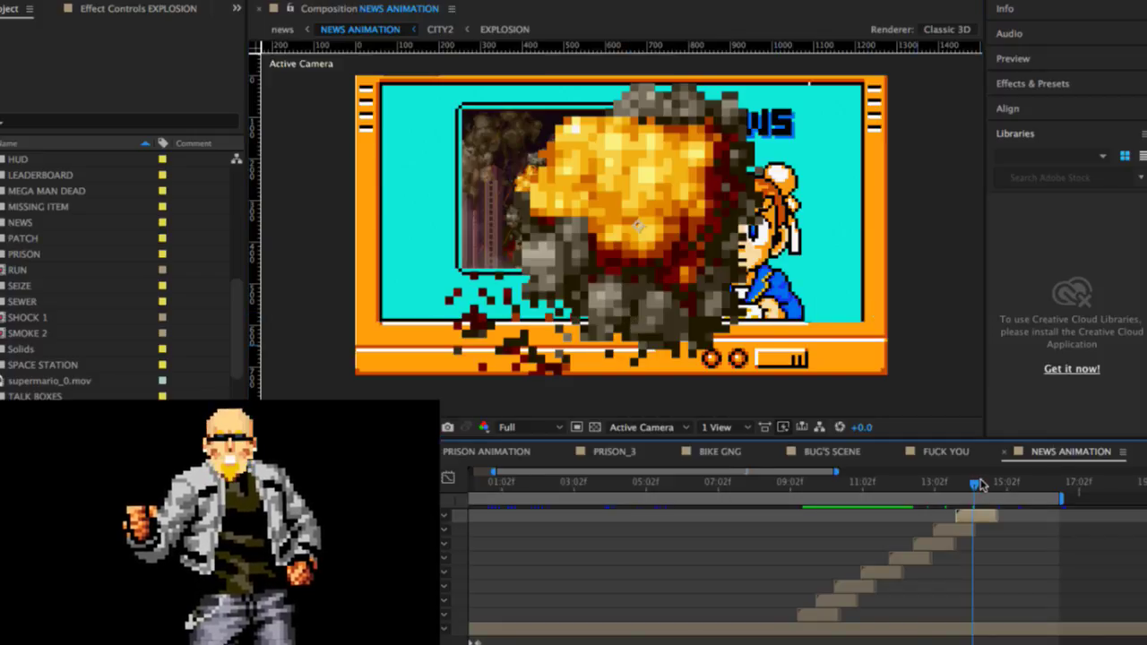
drag(979, 484, 986, 484)
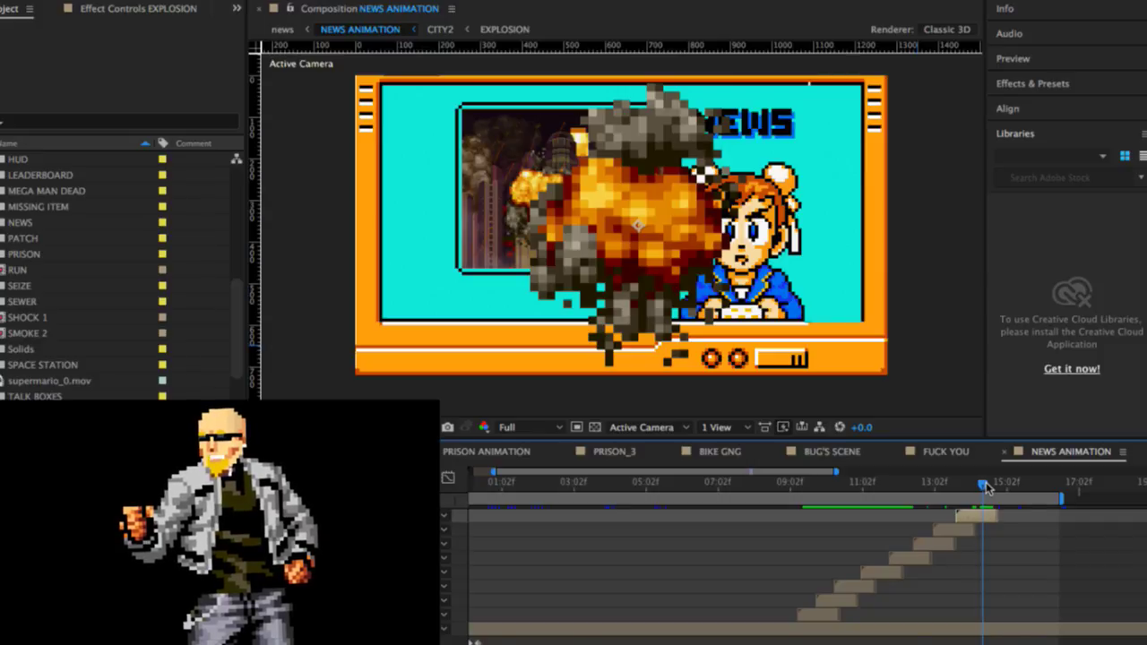
drag(986, 487, 961, 485)
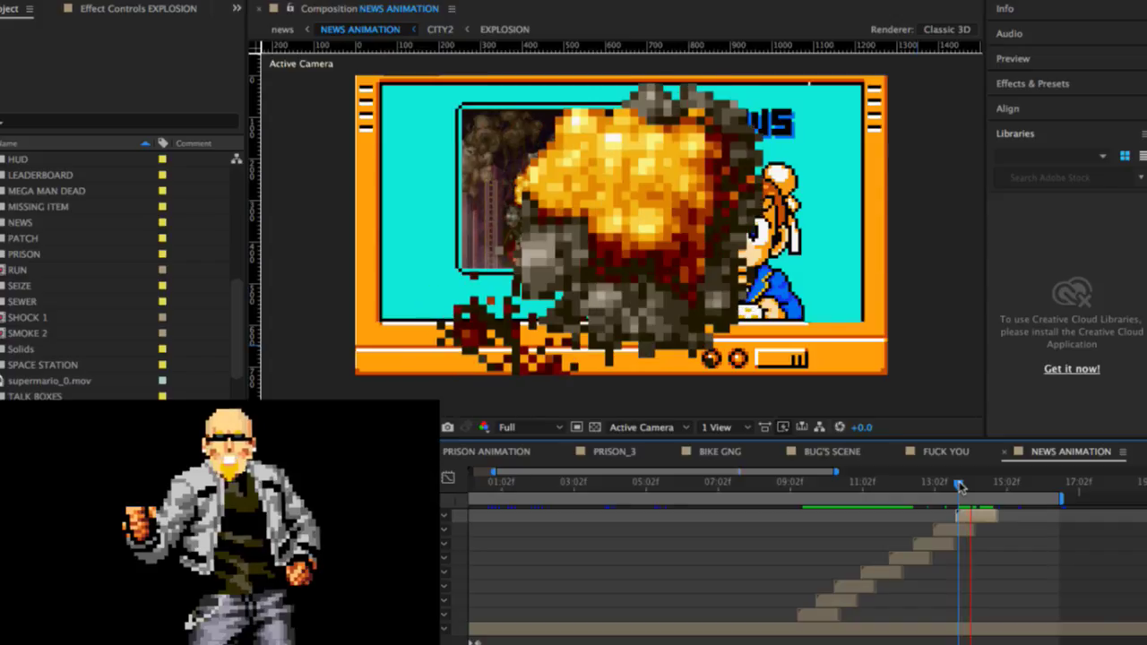
key(space)
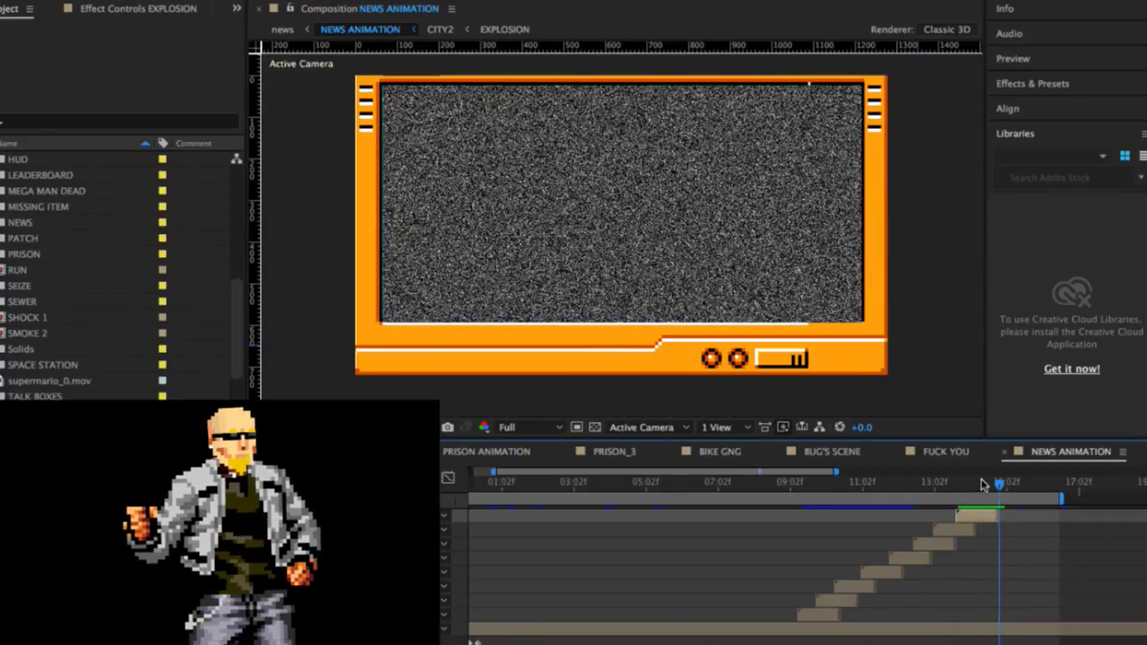
drag(983, 485, 986, 486)
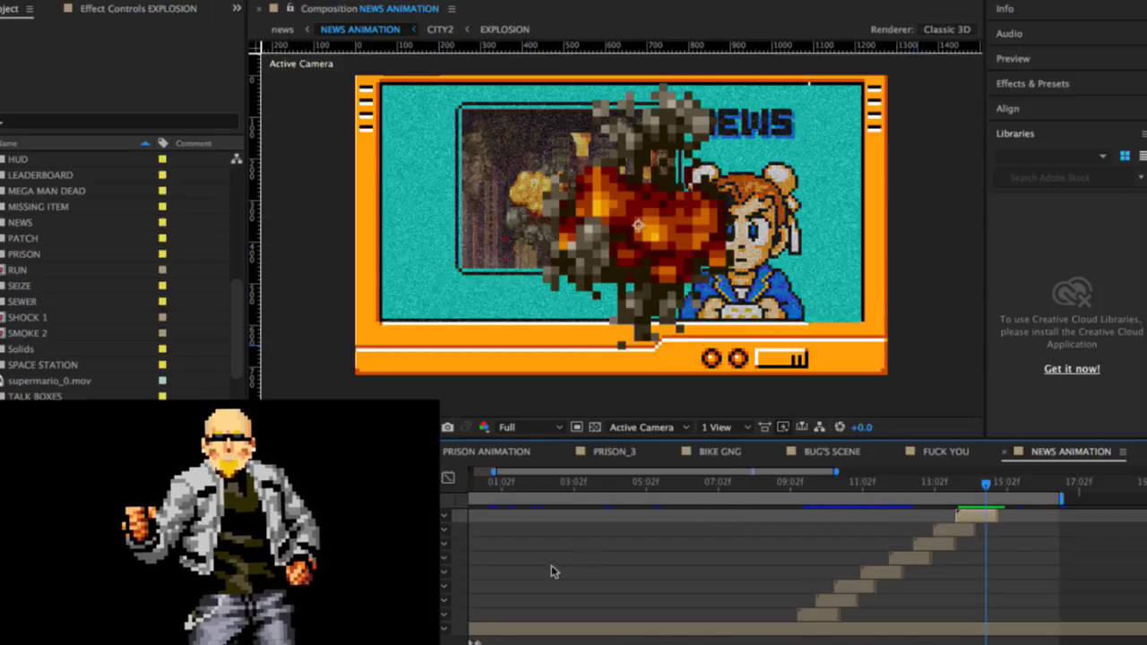
Step: Select all eight EXPLOSION layers and move them beneath the static noise layer in the layer stack
click(216, 615)
key(ctrl+a)
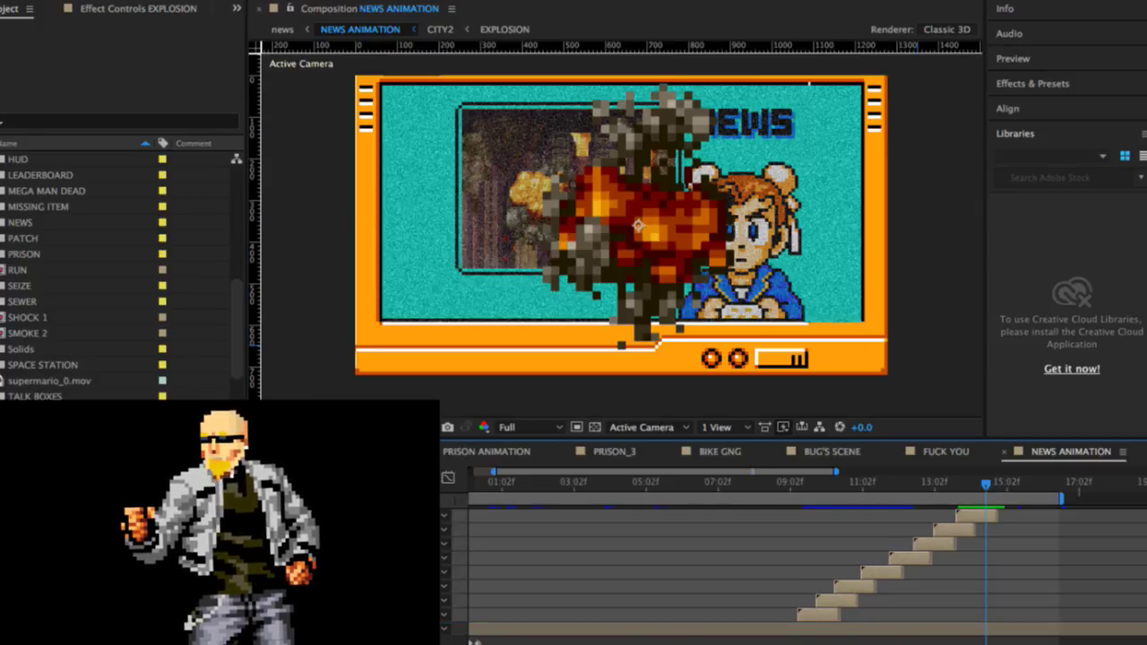
scroll(794, 574, down, 1)
scroll(794, 574, down, 3)
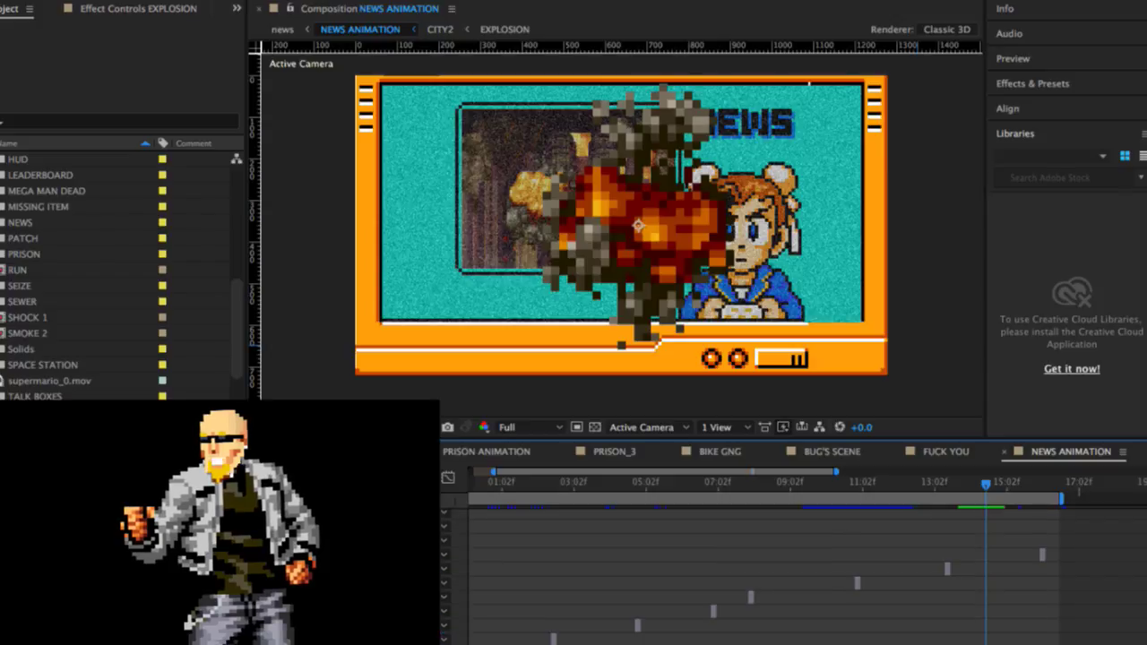
scroll(470, 558, up, 4)
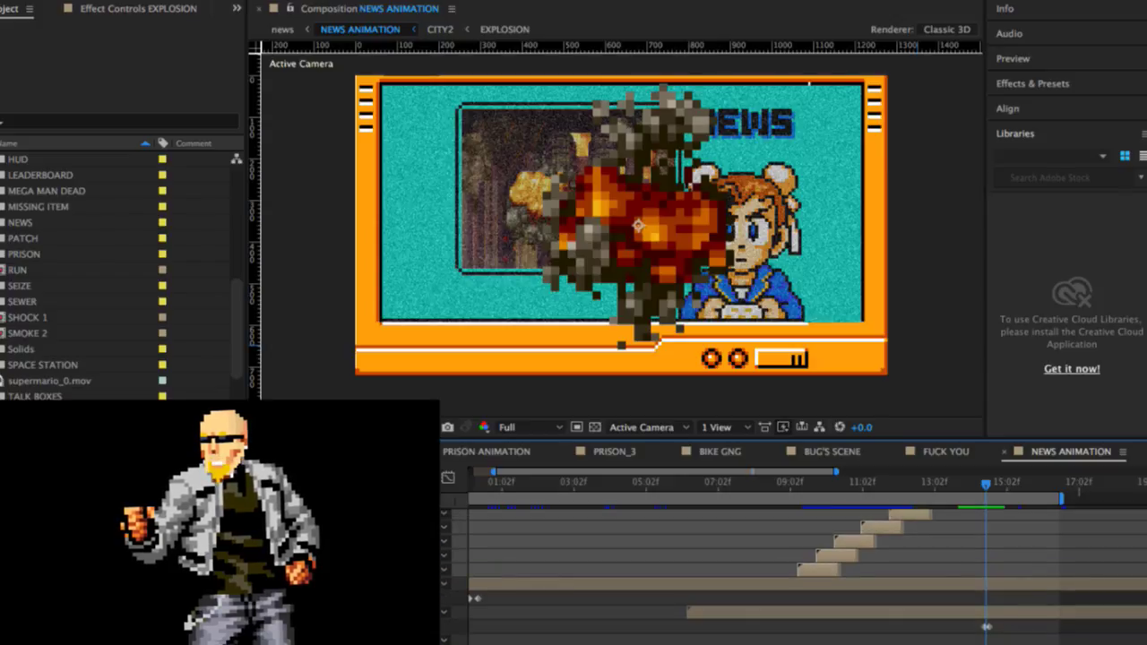
scroll(469, 558, up, 2)
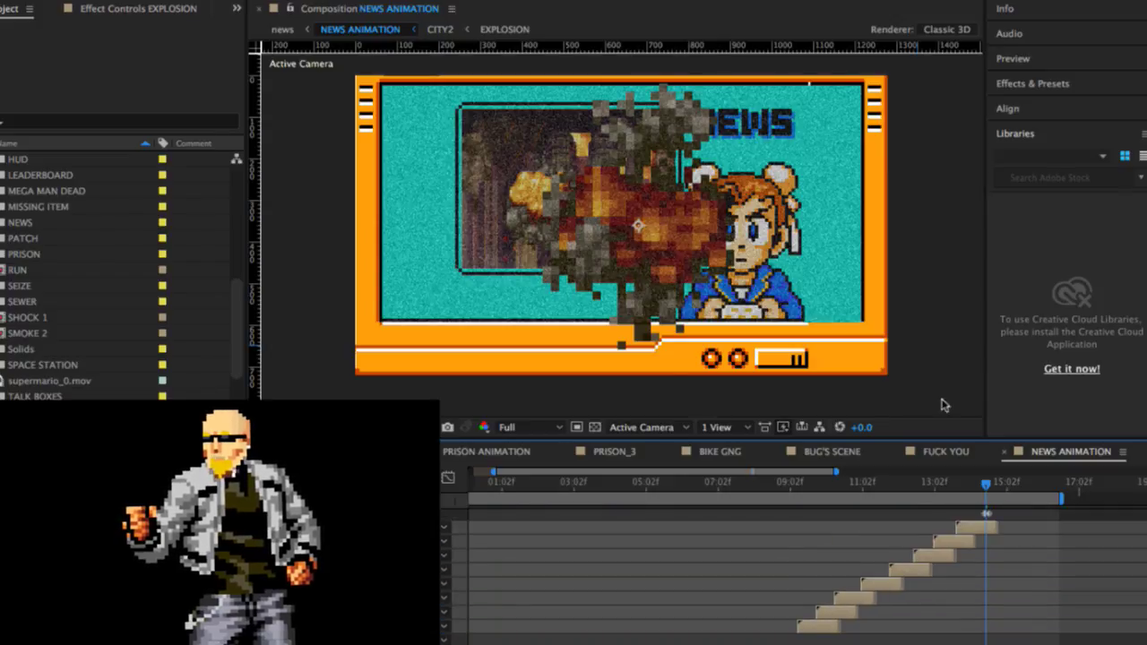
Step: Check the static at the end of the last explosion and play back the explosion sequence from just after 09:02f
click(995, 485)
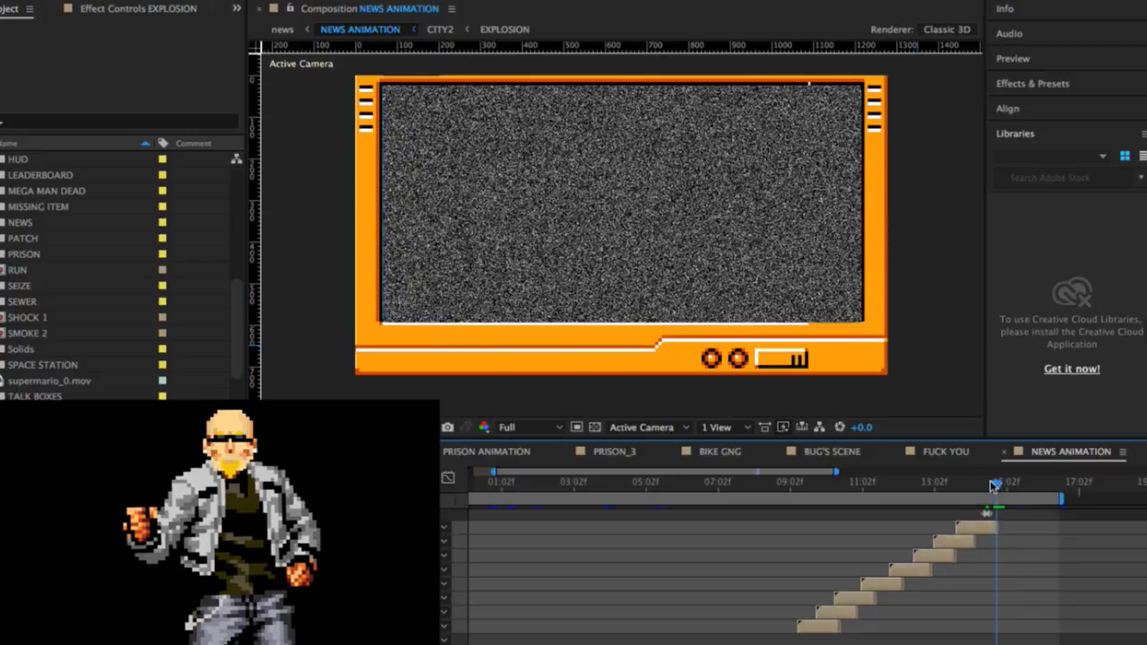
drag(995, 485, 798, 485)
key(space)
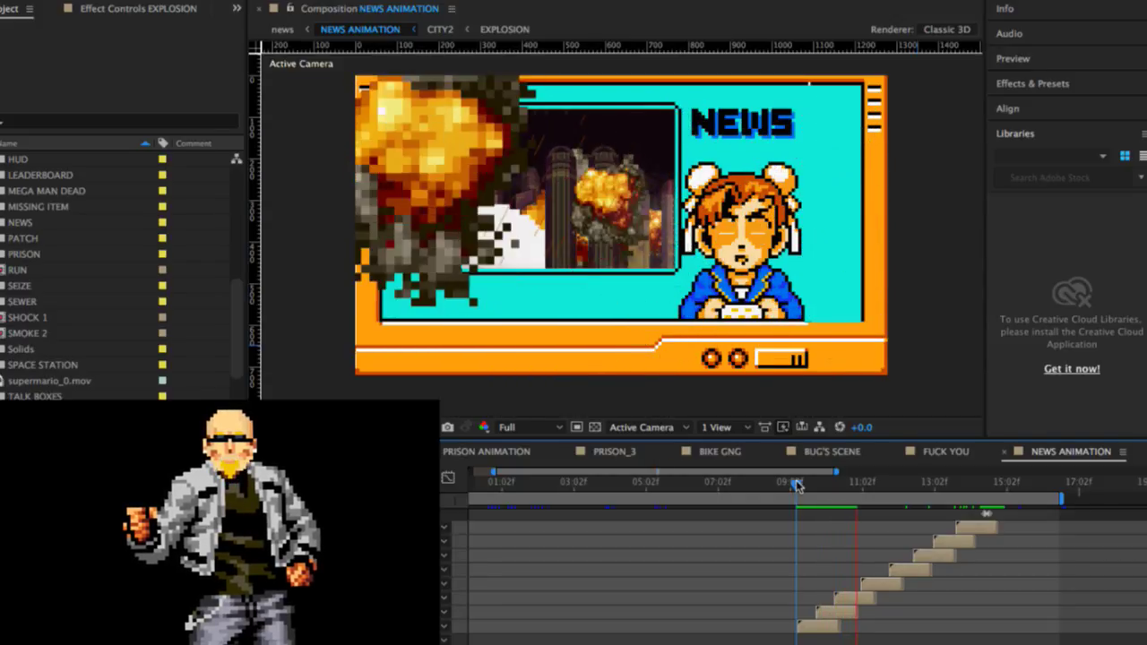
key(space)
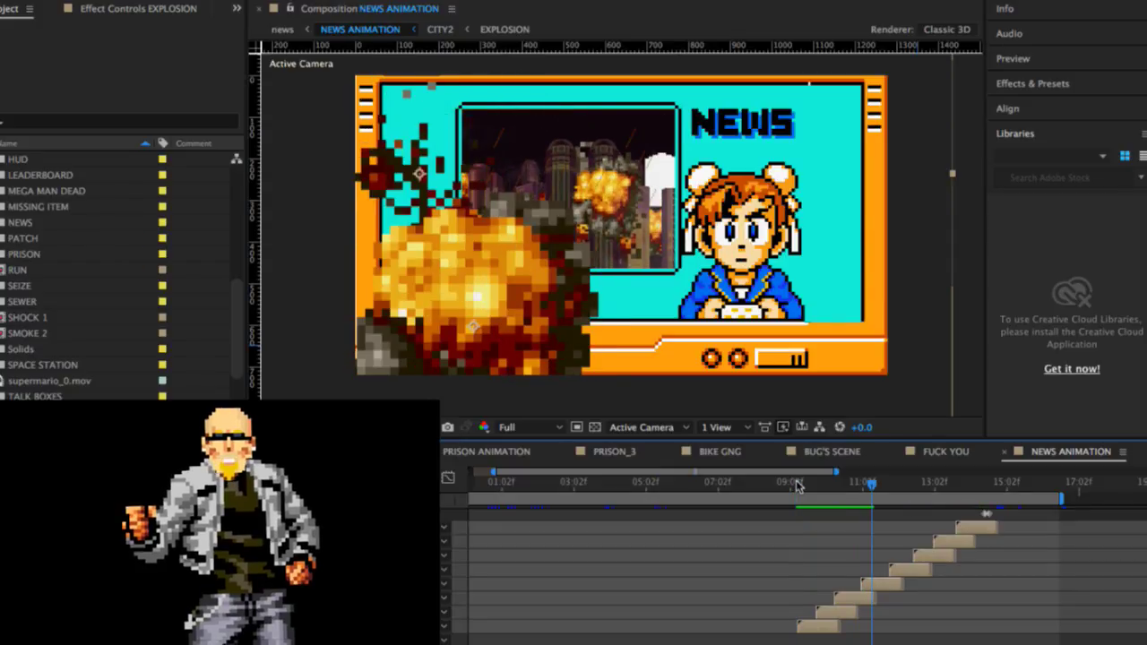
click(887, 485)
drag(887, 485, 806, 500)
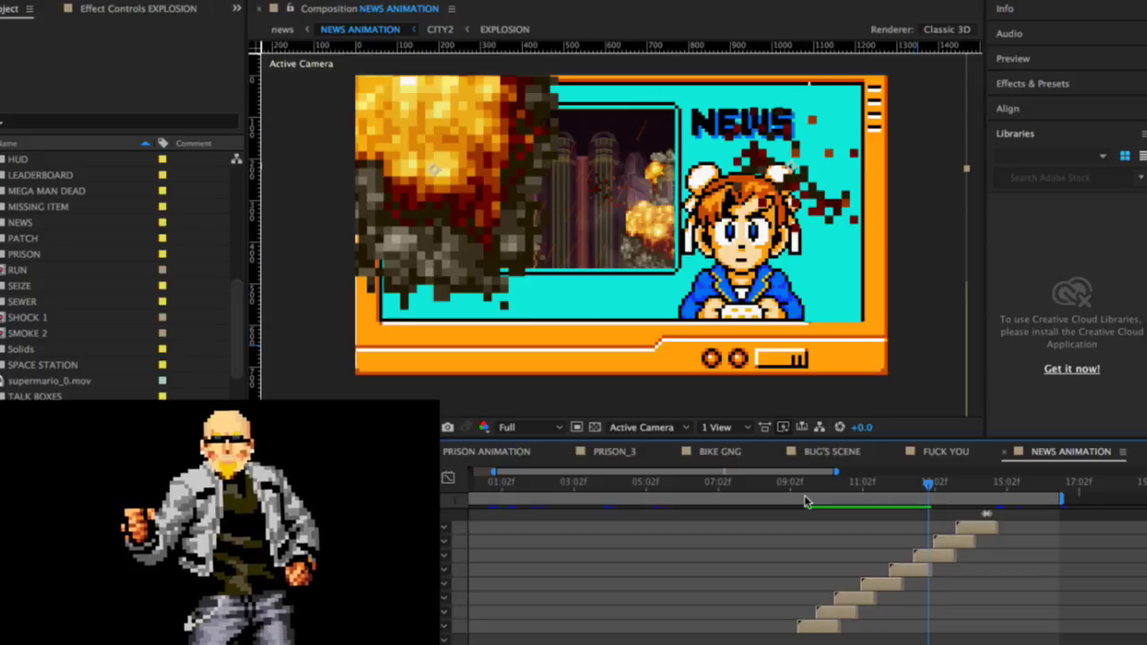
click(897, 484)
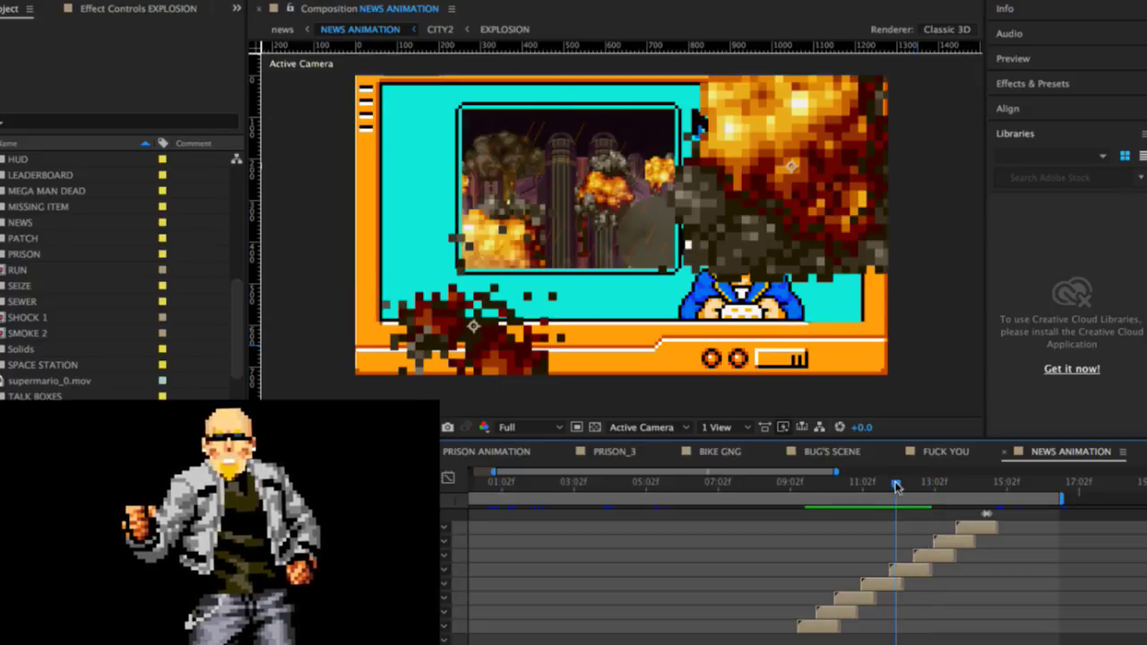
key(space)
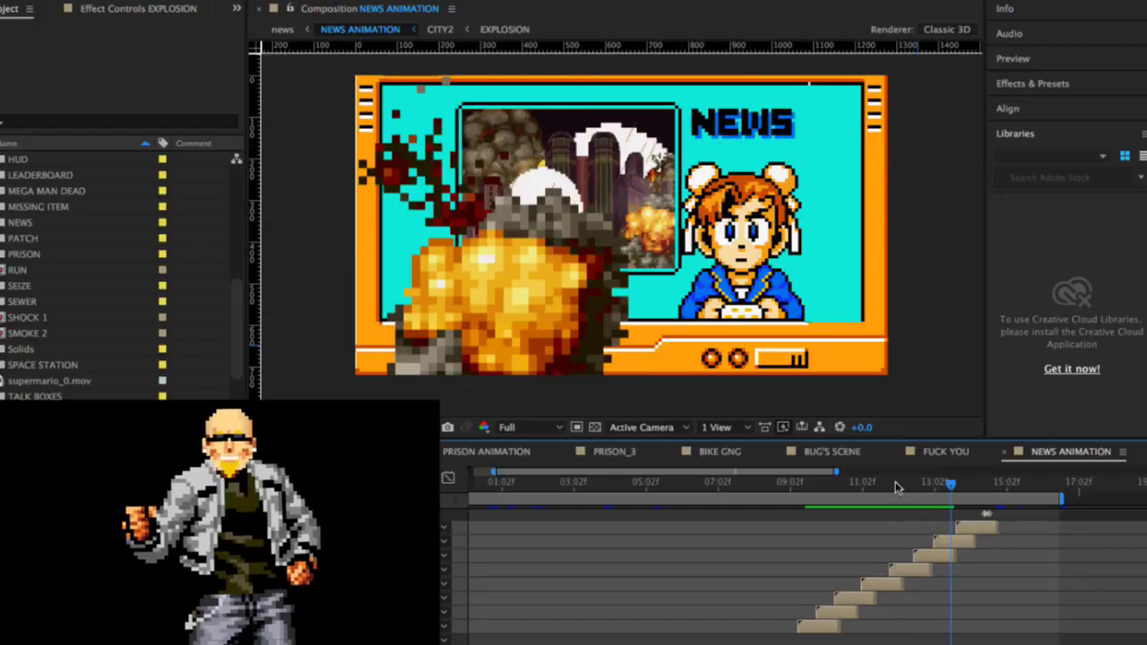
click(924, 484)
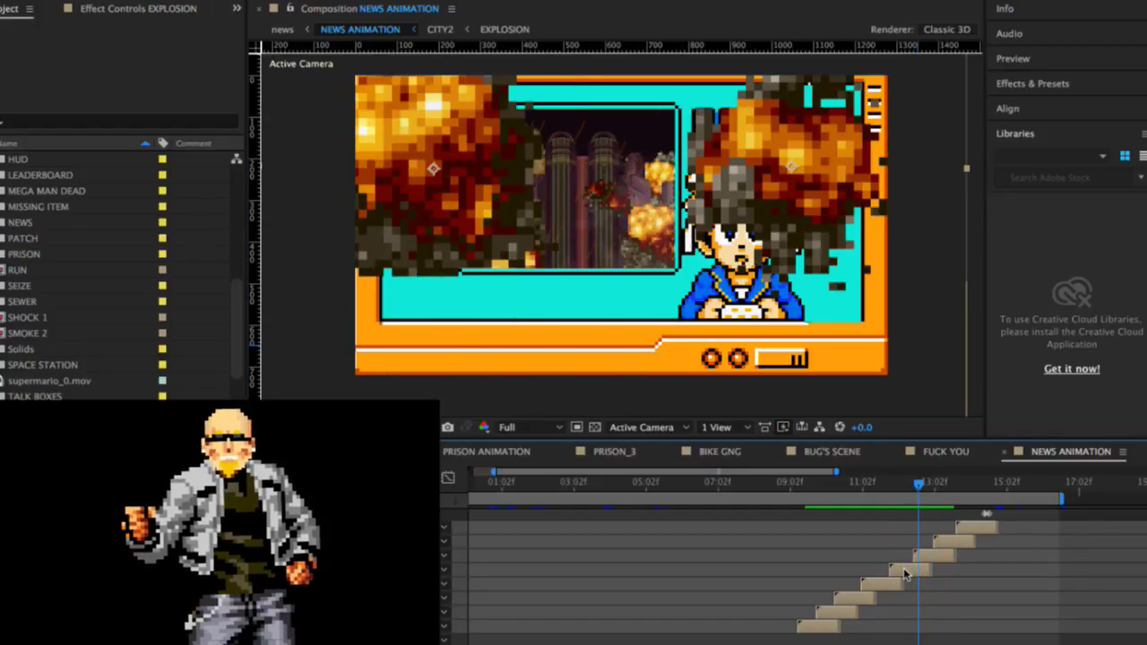
Step: Delete the first five EXPLOSION layers, keeping only the last three, and preview the remaining explosions near the static transition
click(794, 585)
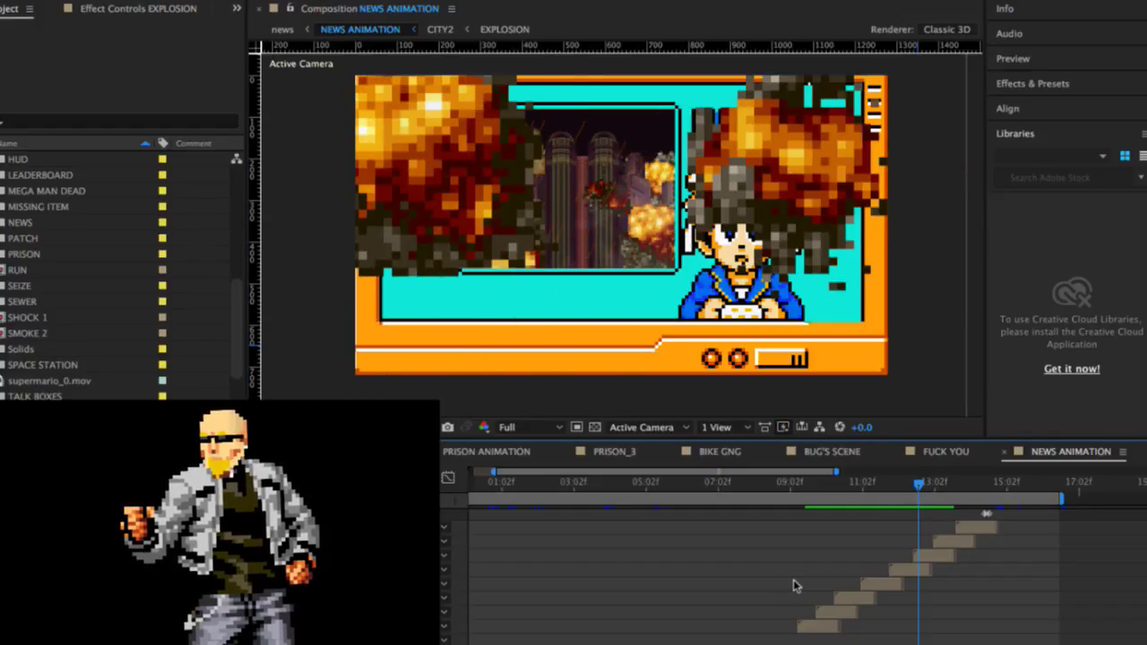
click(892, 573)
shift+click(830, 627)
key(Delete)
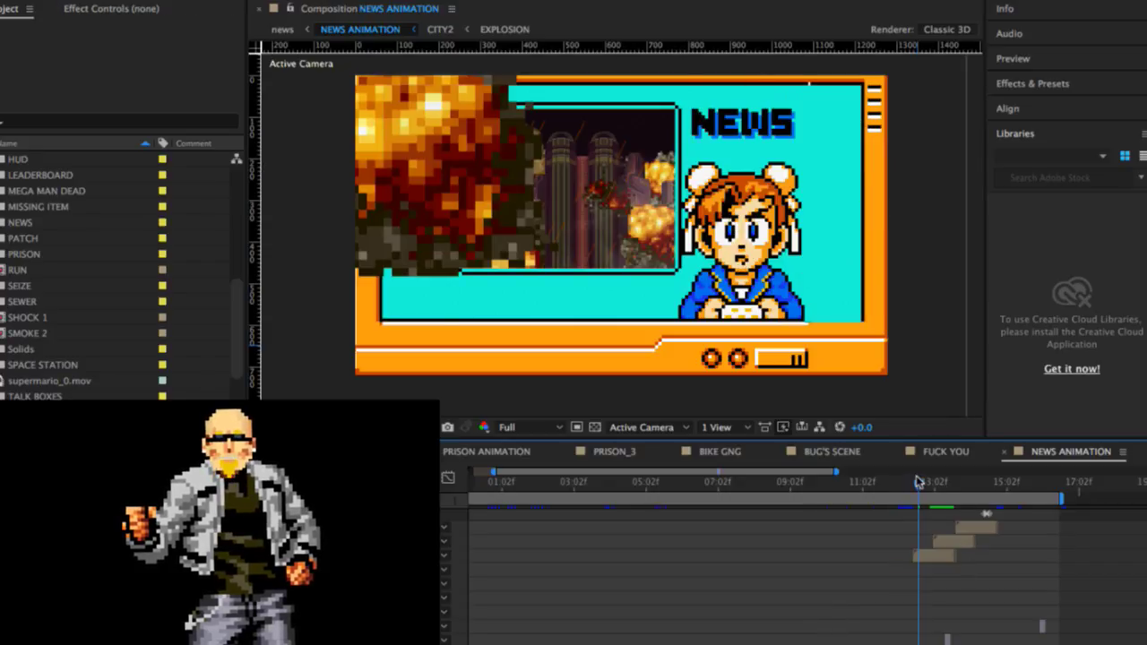
drag(916, 484, 973, 485)
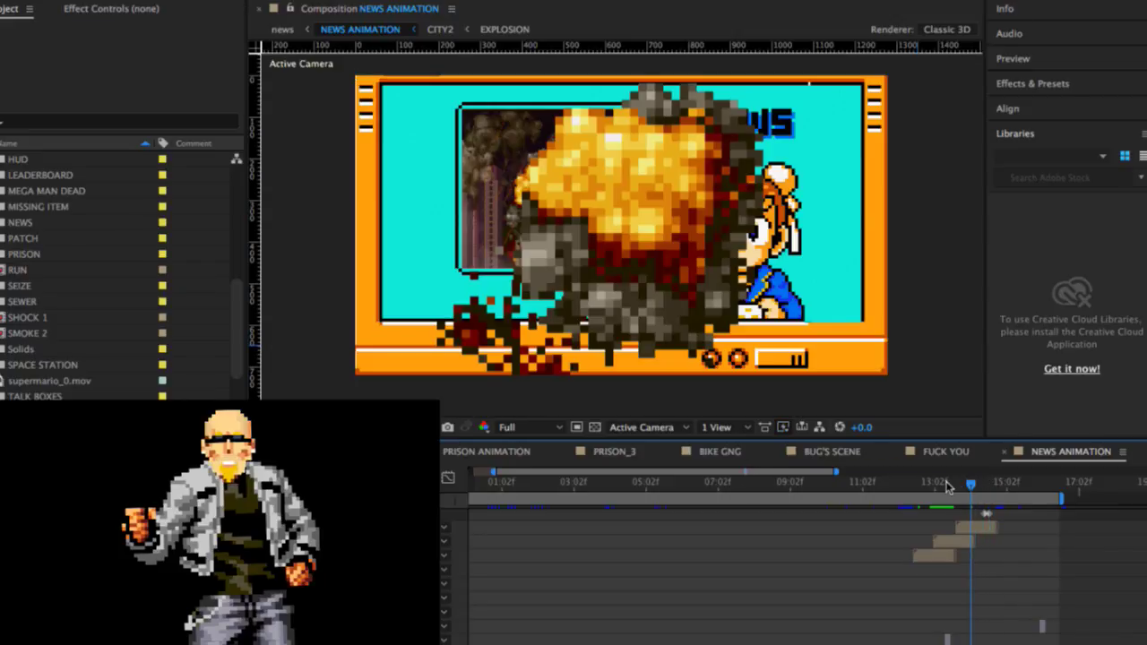
click(956, 485)
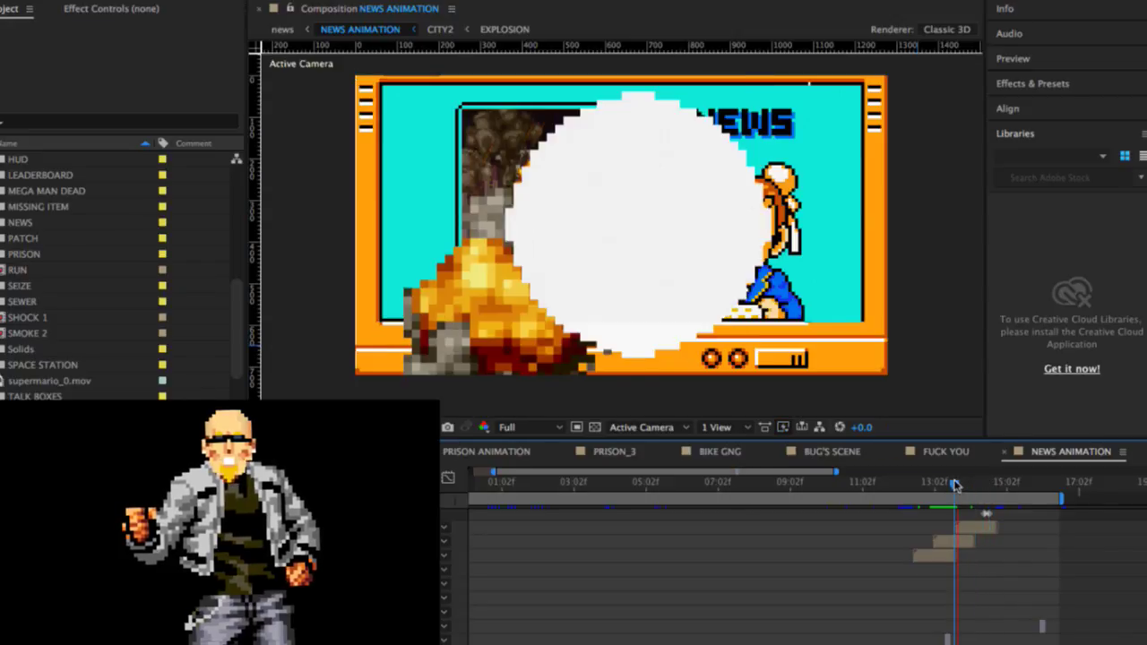
Step: Enlarge the last EXPLOSION layer just after 14:02f so the blast covers most of the TV screen
key(space)
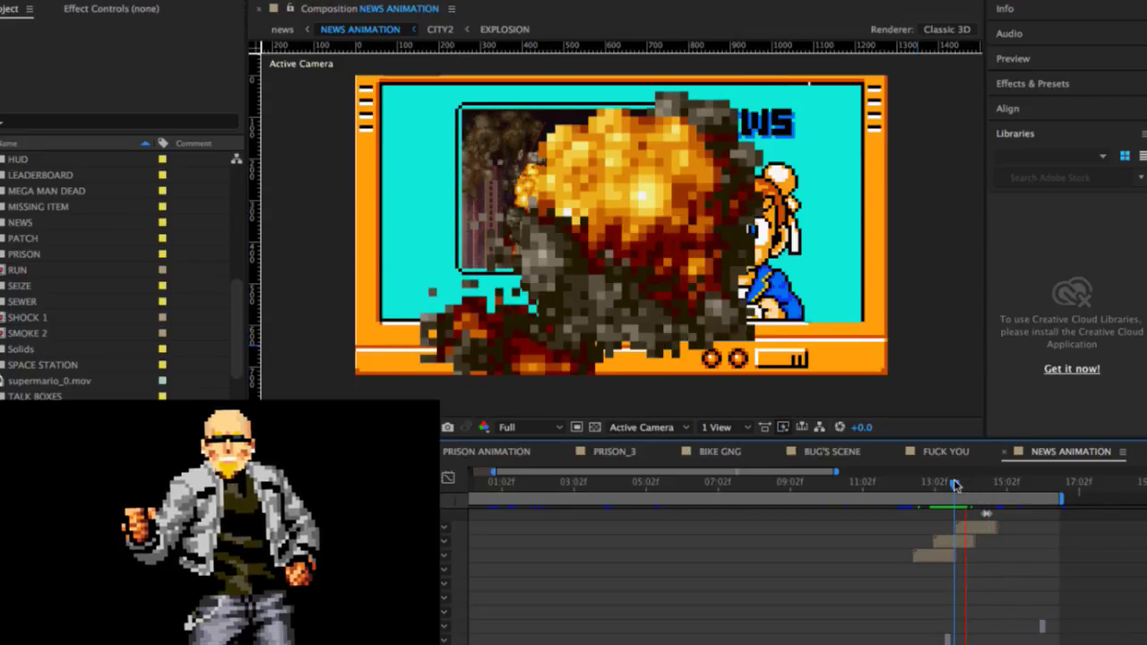
click(975, 485)
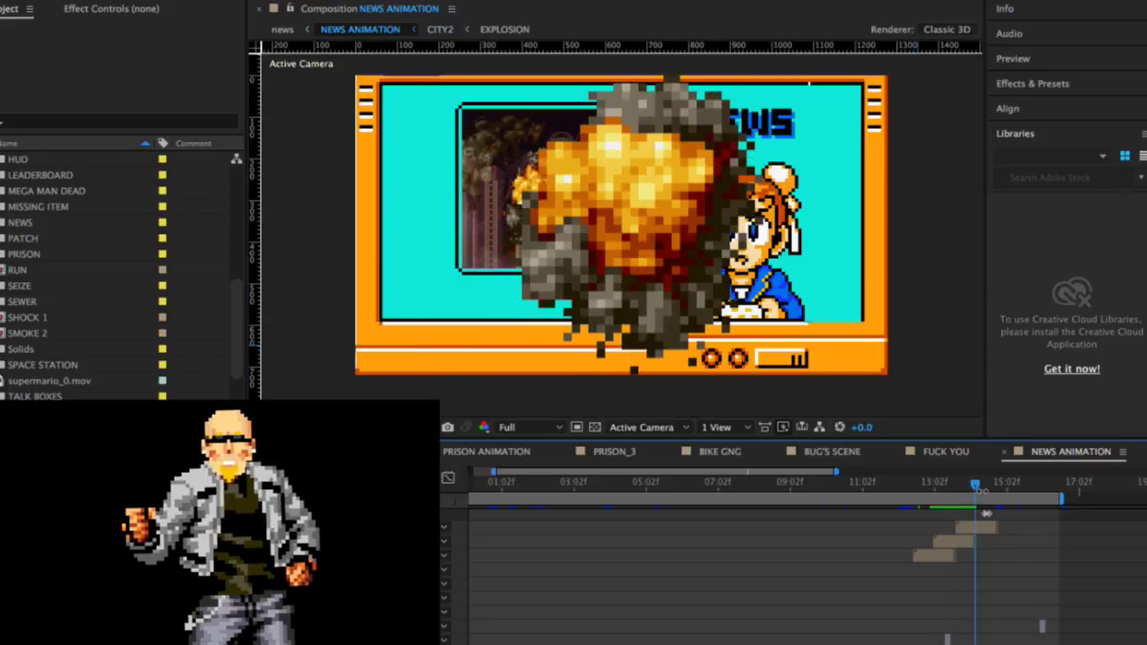
click(977, 527)
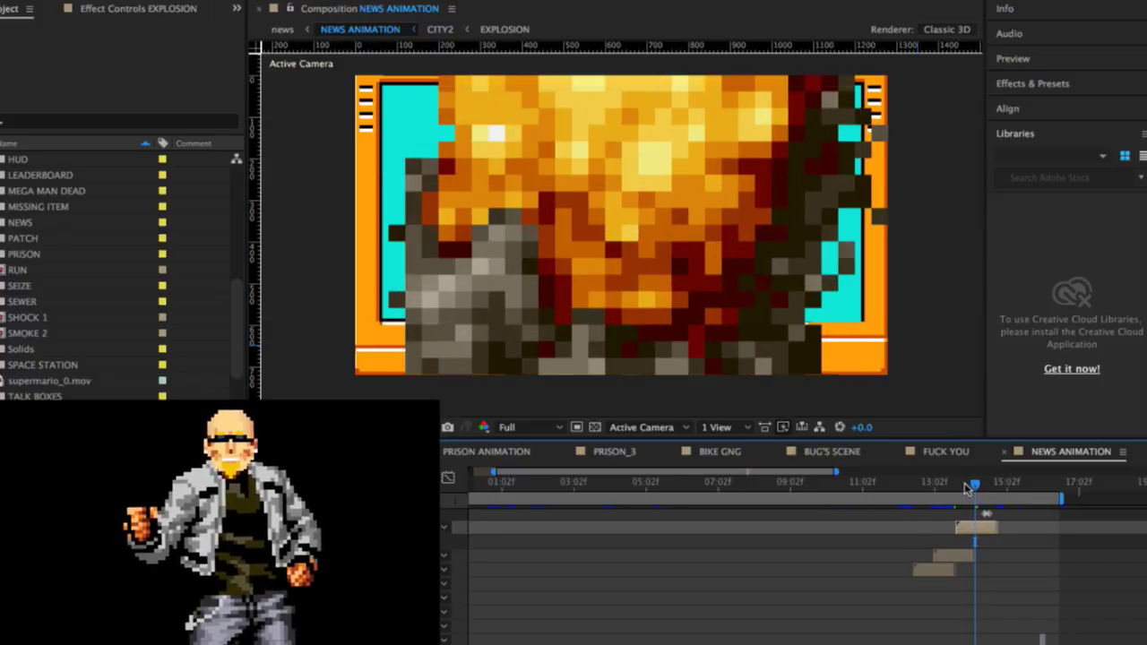
Step: Preview the enlarged final explosion into the static, from just after 14:02f and again from just before 13:02f
key(space)
key(space)
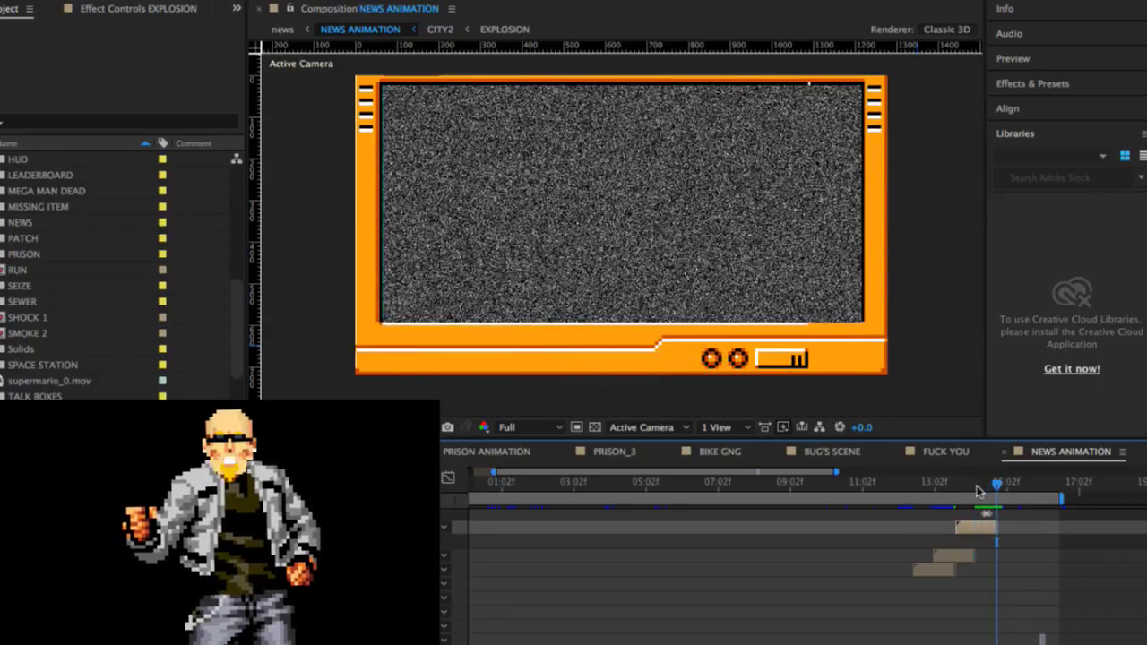
click(974, 485)
scroll(948, 546, up, 3)
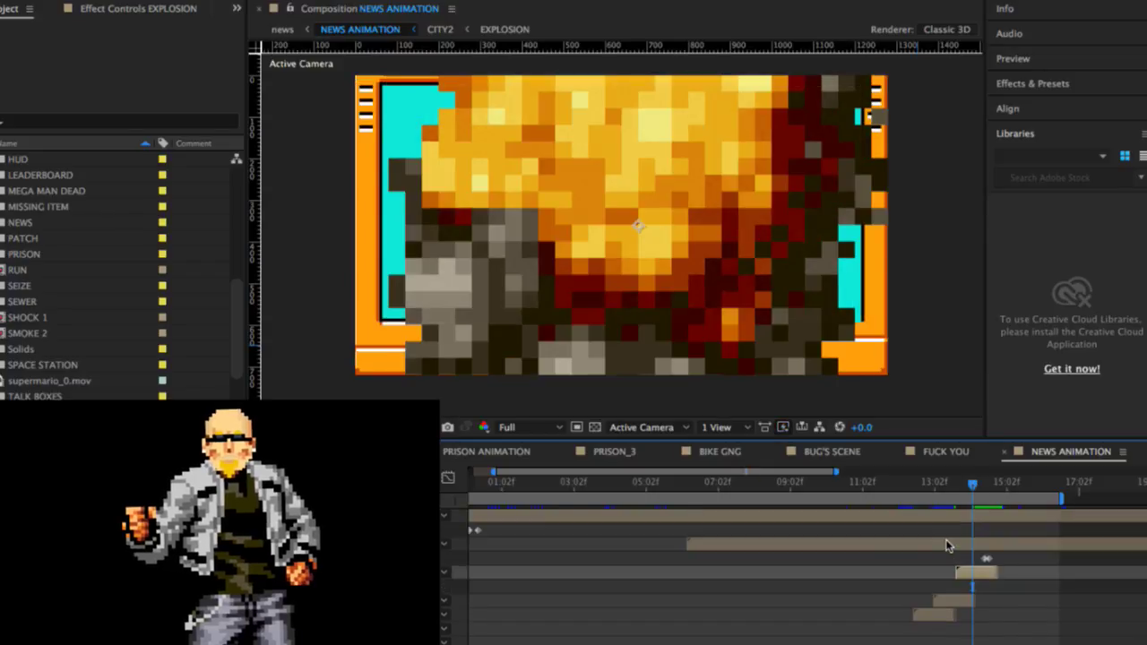
scroll(948, 546, down, 1)
key(space)
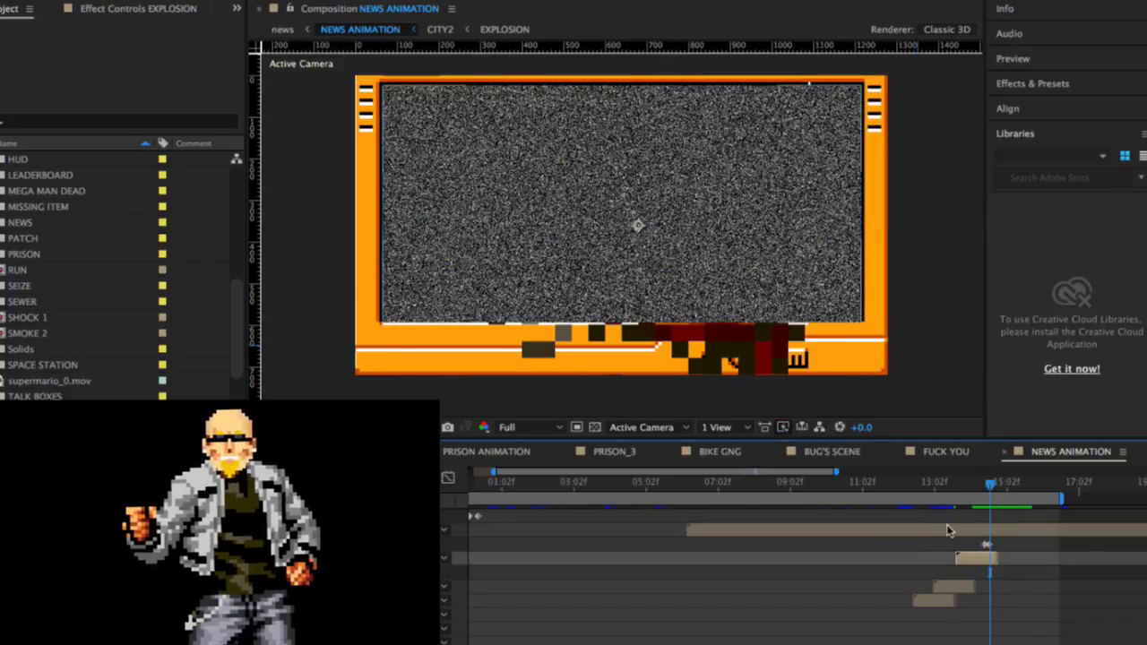
drag(953, 485, 929, 492)
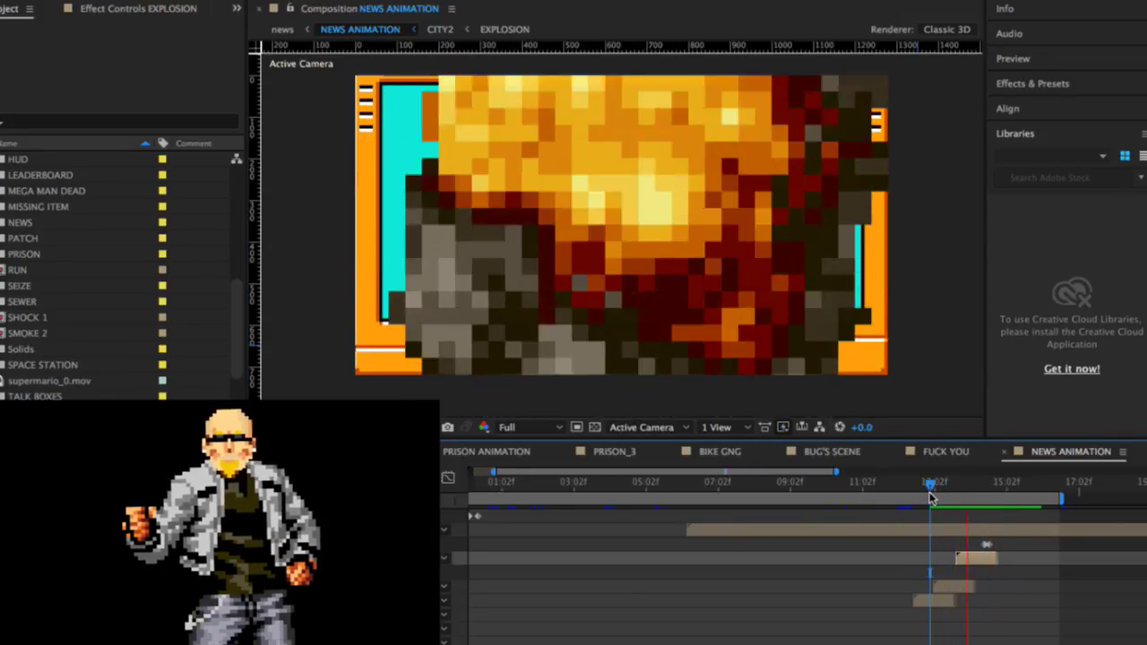
key(space)
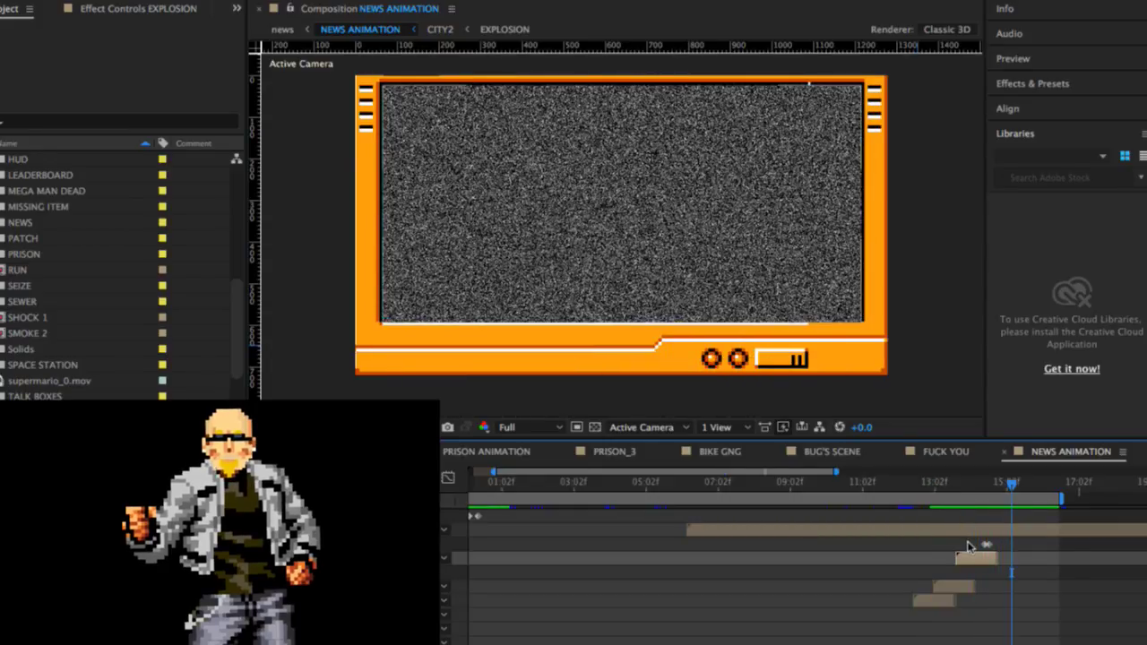
Step: Duplicate the earliest EXPLOSION layer, start the copy just before 12:02f, and place it over the city picture inset
click(928, 488)
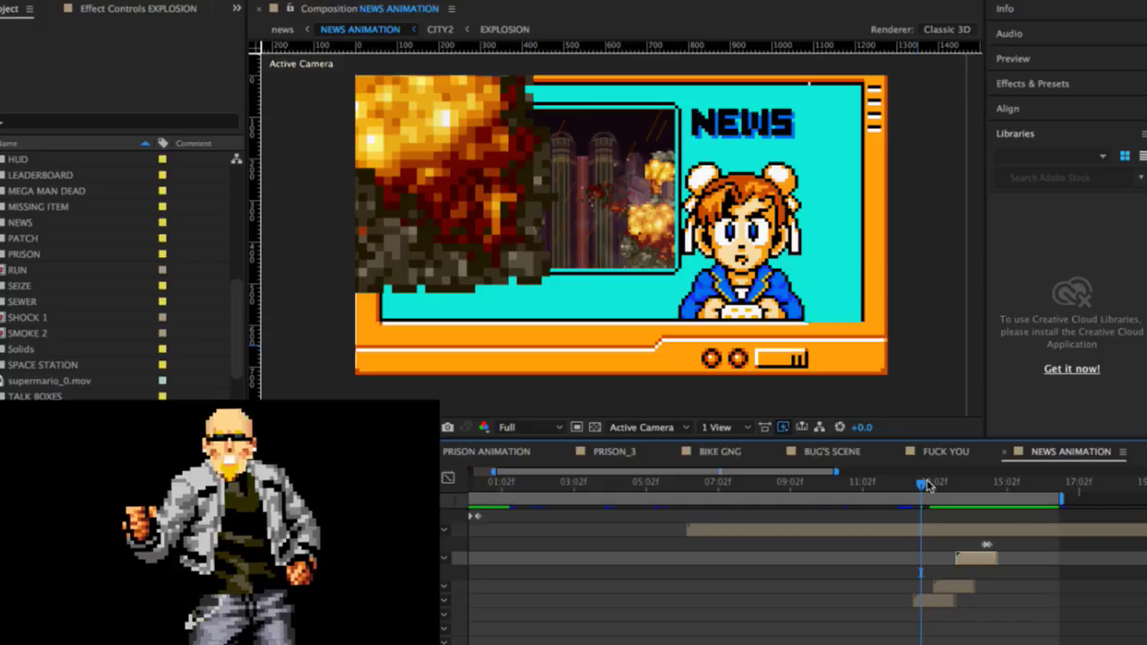
click(928, 485)
click(929, 593)
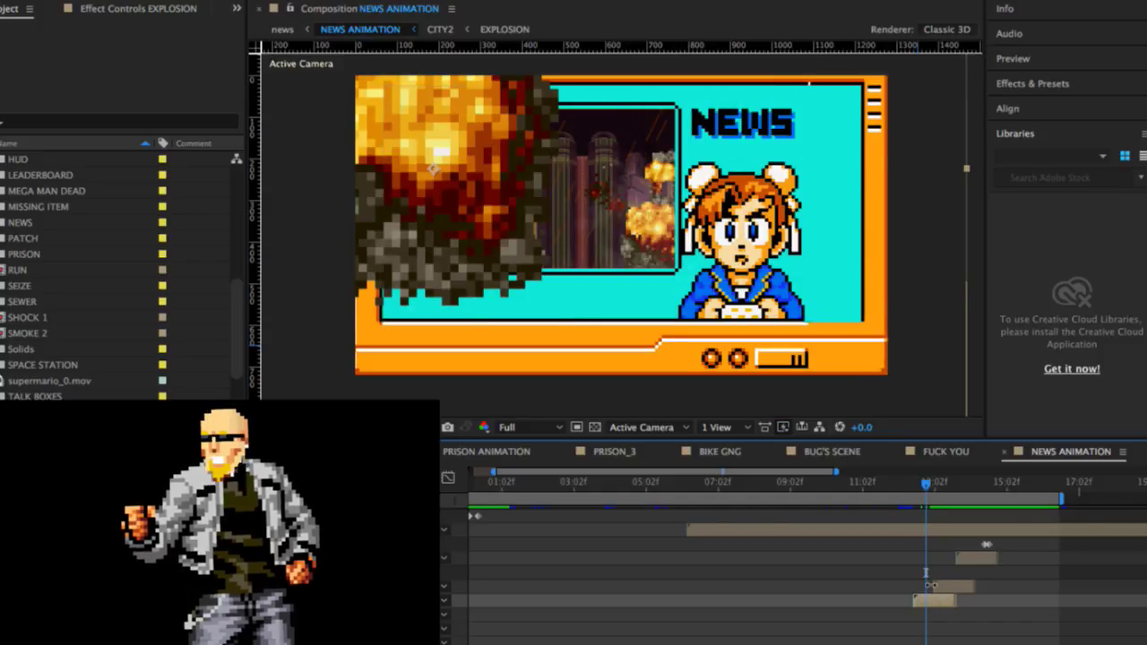
key(Delete)
click(932, 586)
key(super+z)
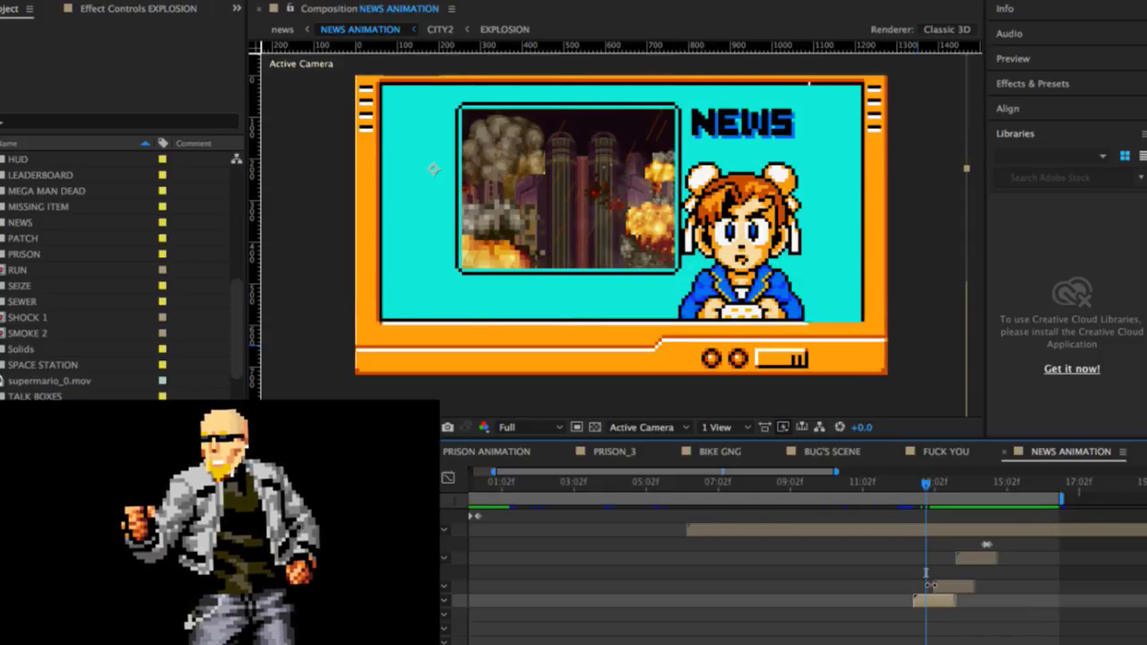
key(super+d)
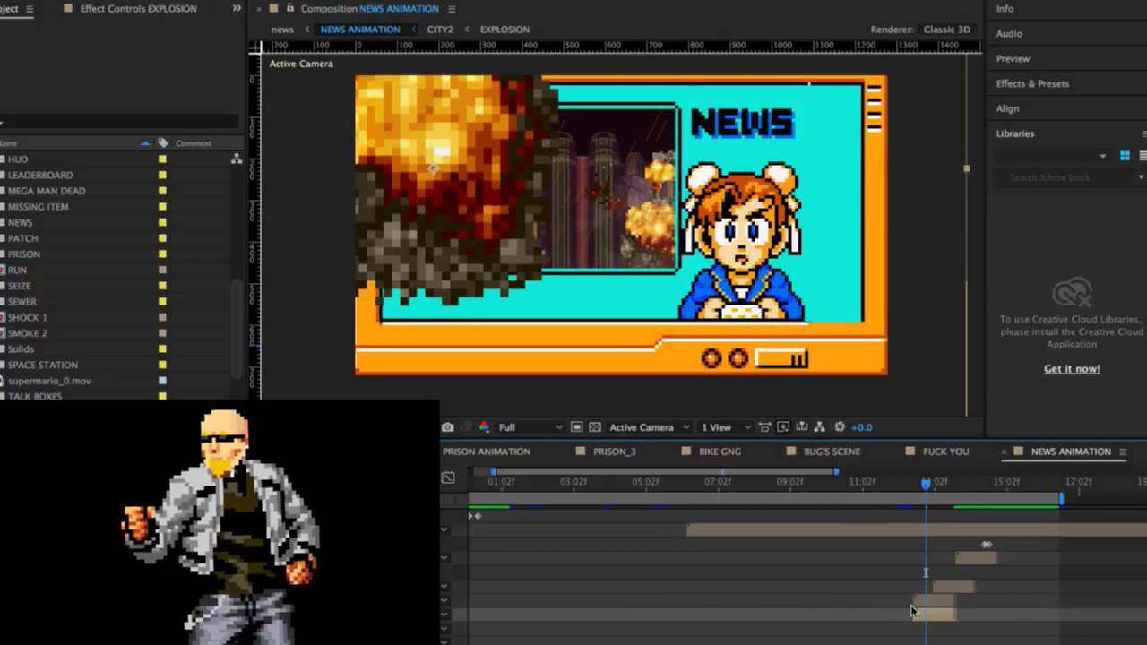
drag(929, 622, 908, 621)
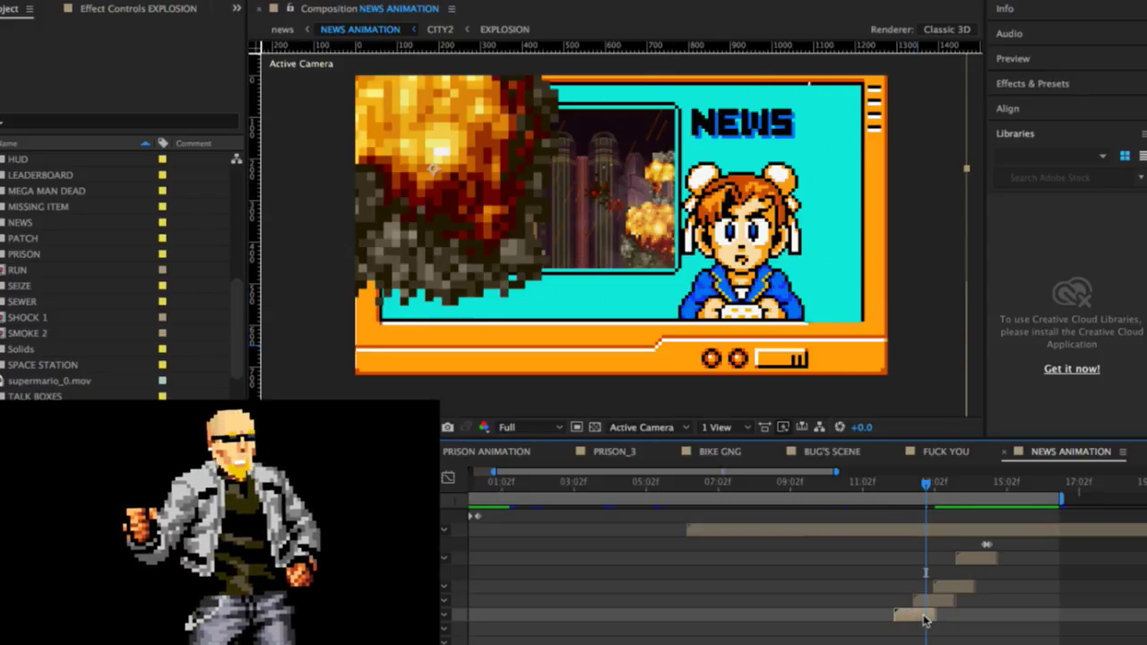
drag(916, 618, 912, 619)
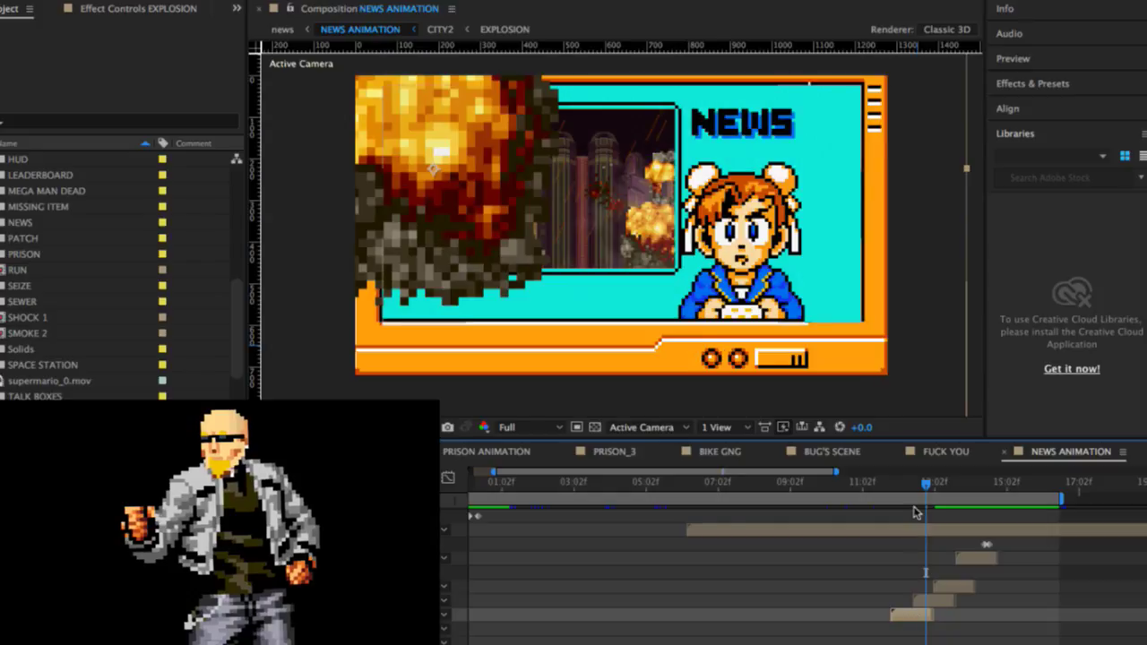
click(901, 482)
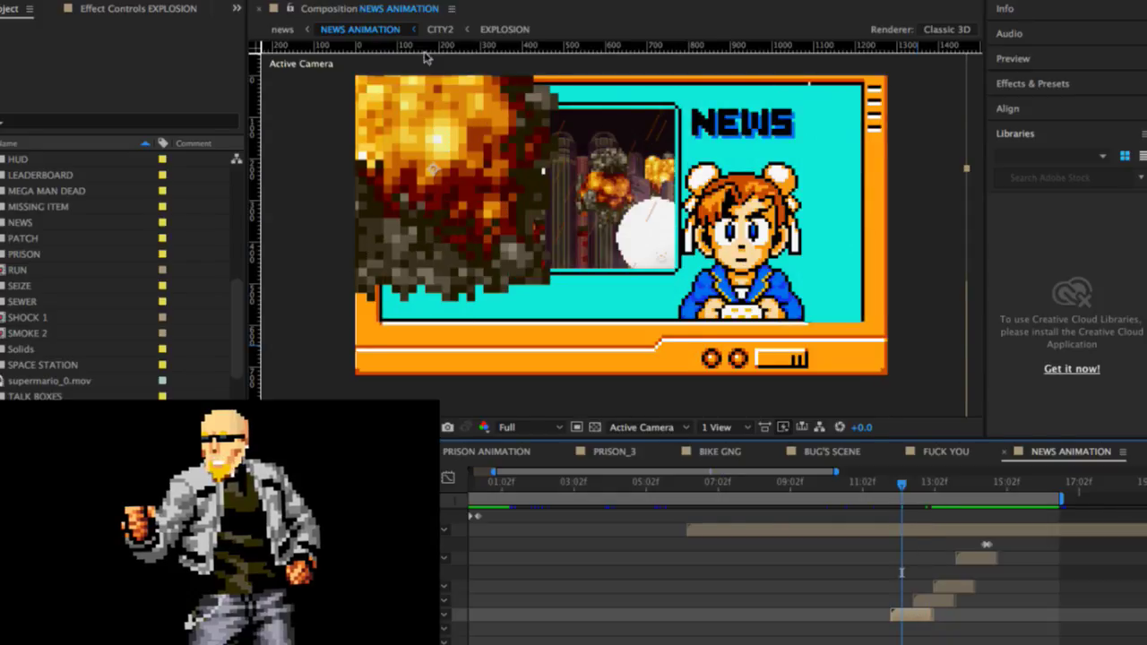
drag(482, 194, 615, 213)
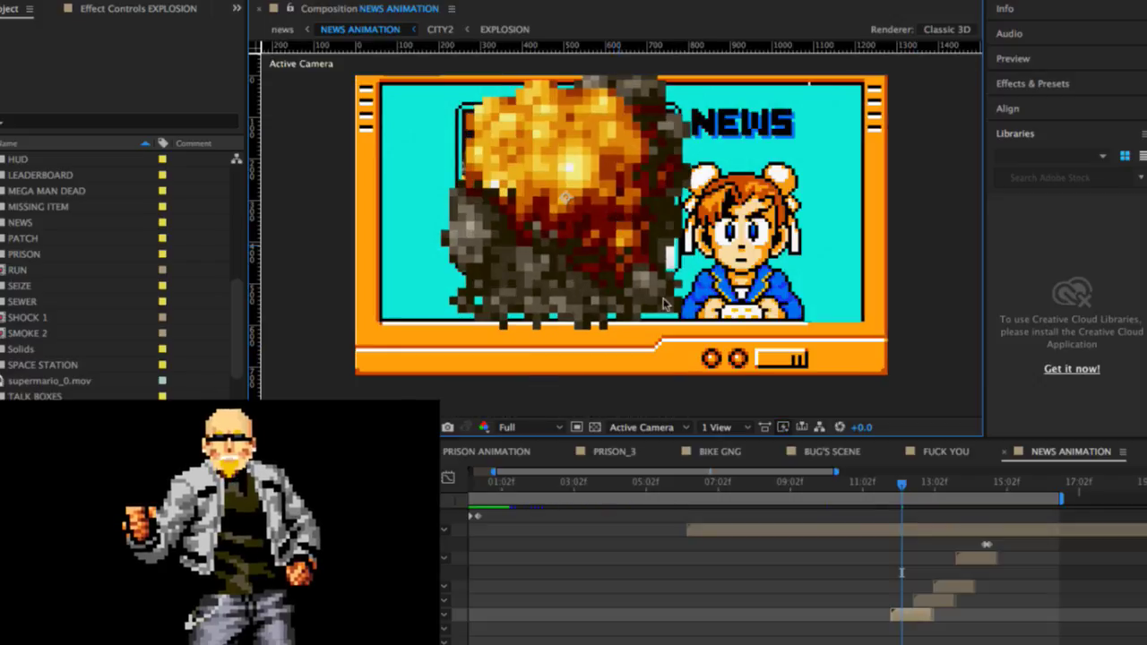
Step: Open the EXPLOSION composition, play back its frame-by-frame animation from the start, and return to NEWS ANIMATION
double_click(909, 615)
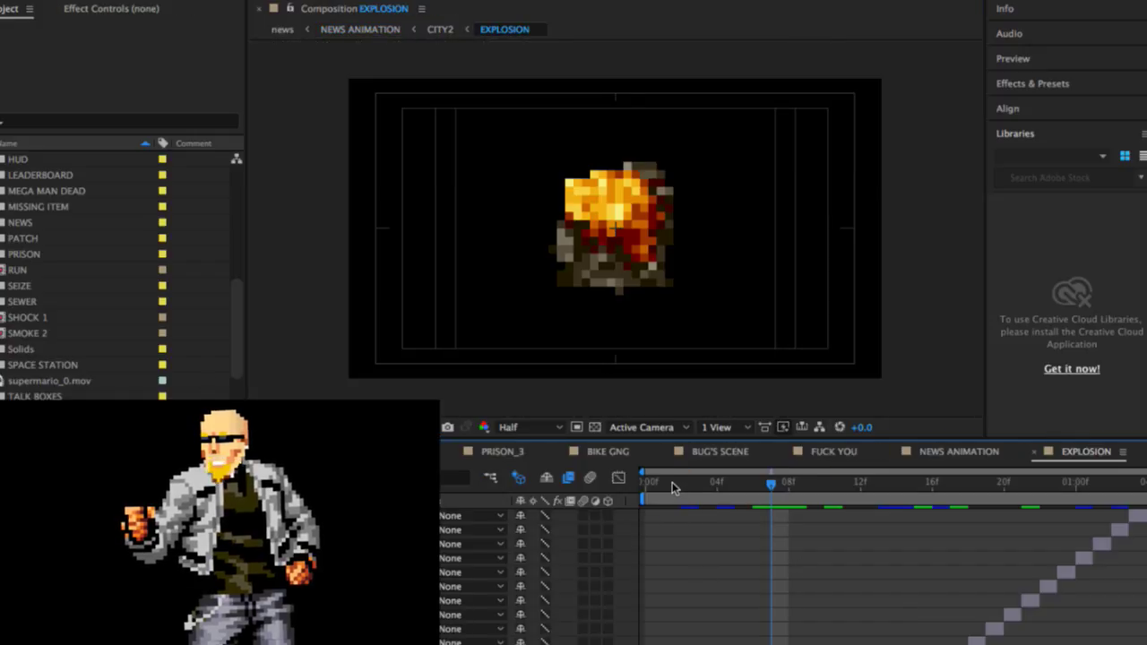
key(space)
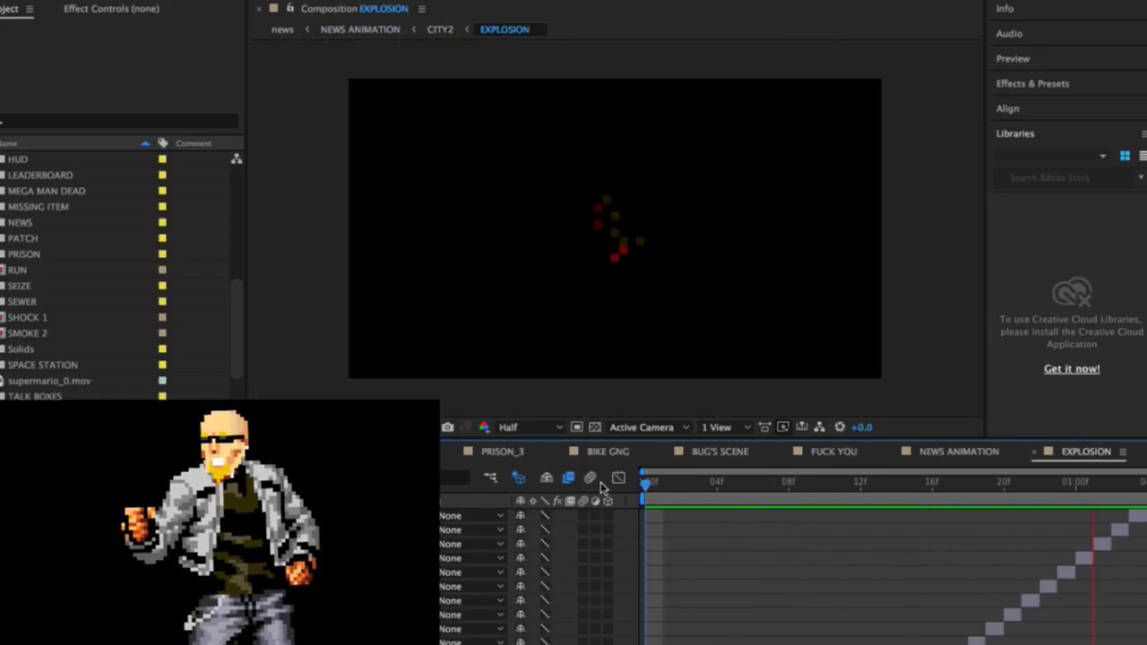
key(space)
scroll(775, 618, down, 5)
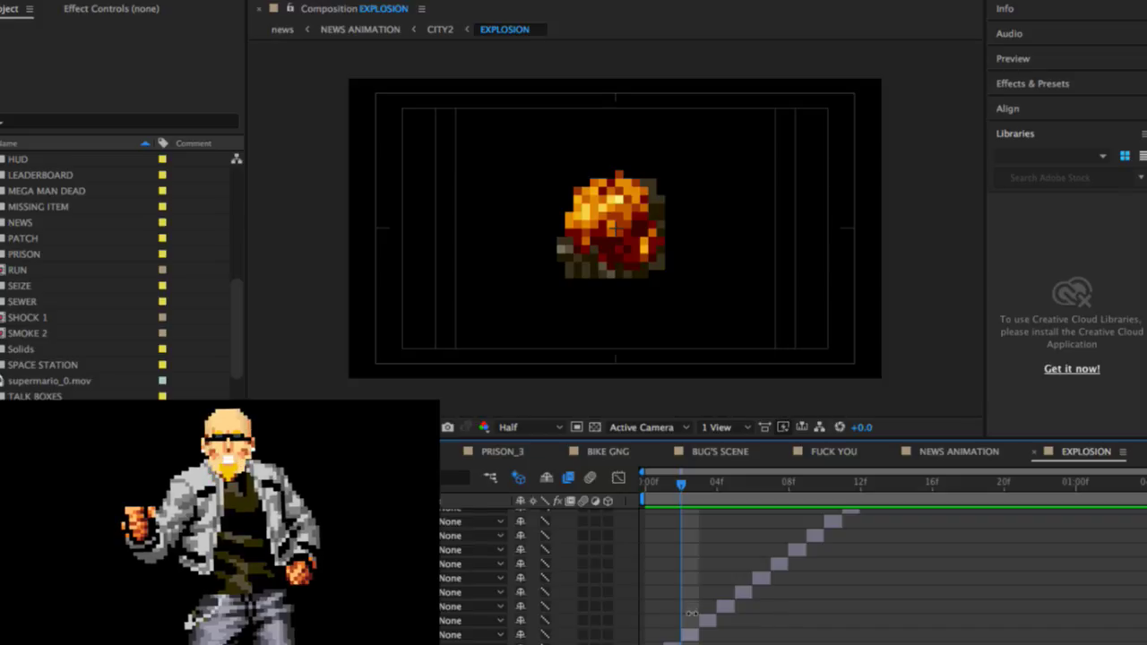
drag(681, 489, 756, 521)
key(space)
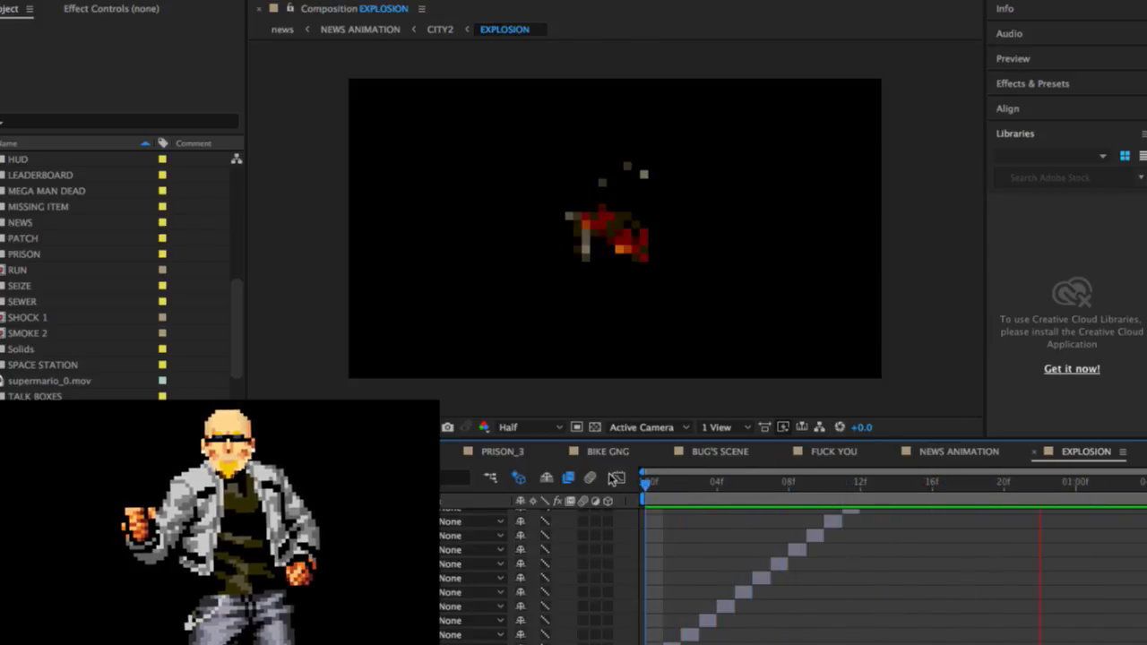
click(947, 452)
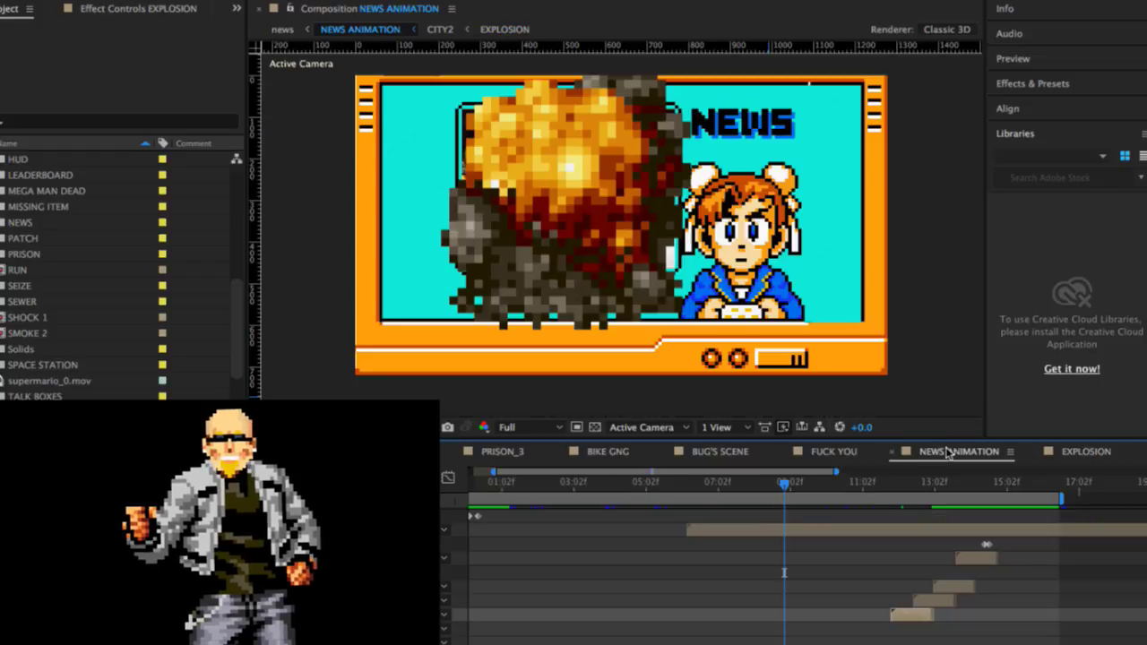
Step: Scale the copied first explosion down to about half its size over the city inset and preview the sequence
click(758, 484)
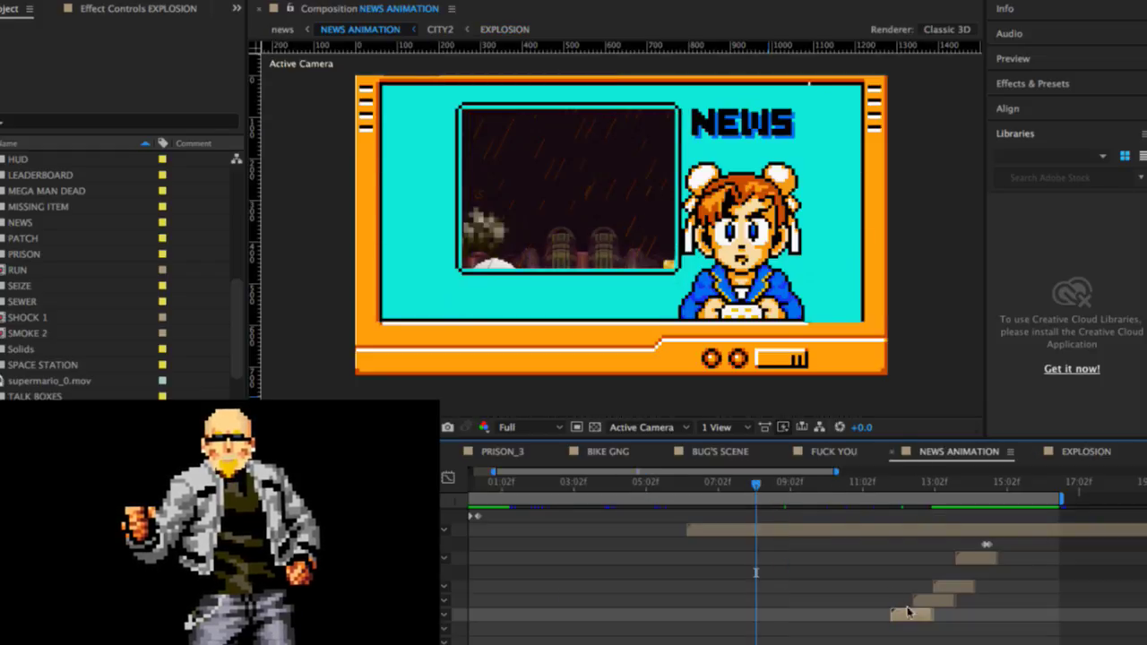
drag(893, 485, 905, 596)
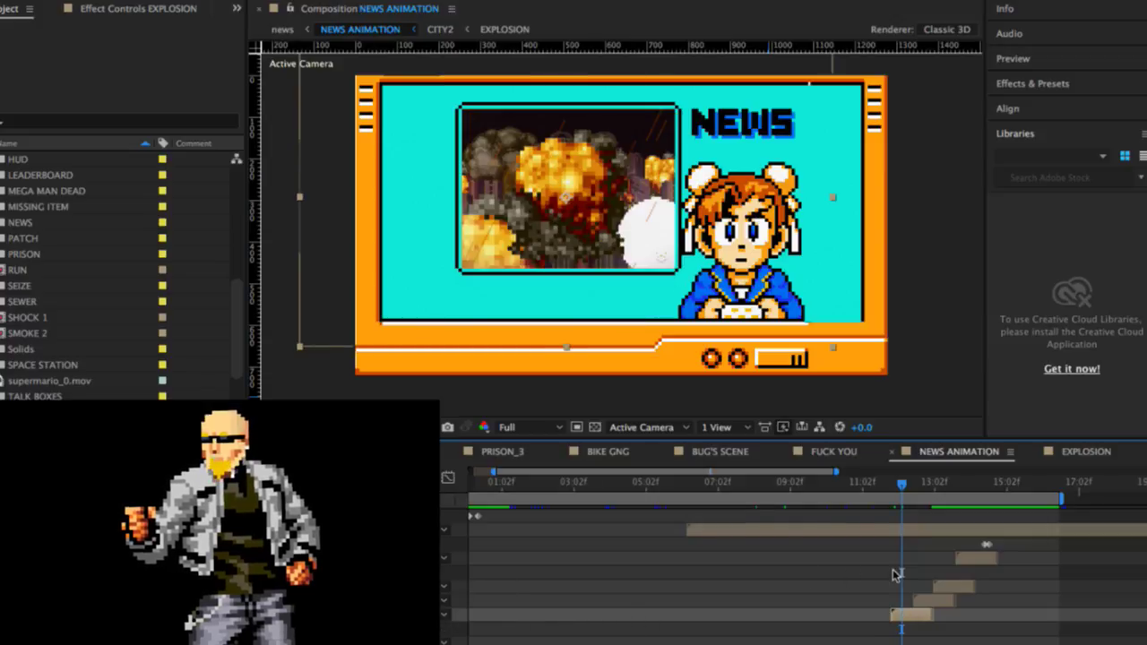
click(885, 486)
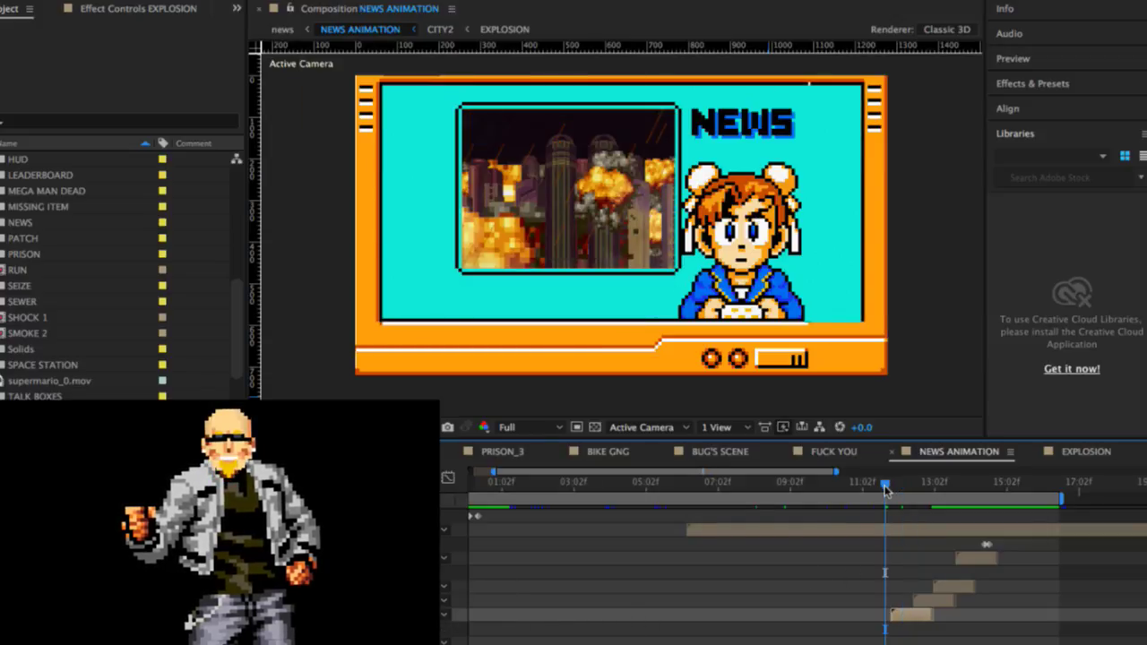
key(space)
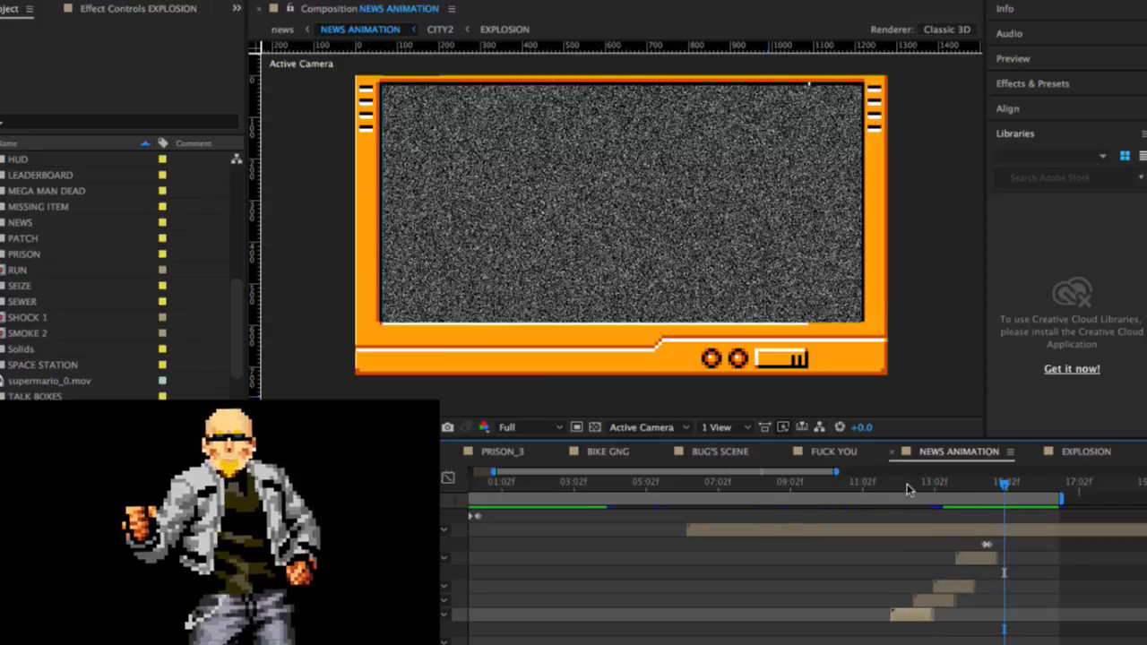
Step: Scale the second explosion, at the TV's upper left, down to about three quarters of its size
drag(926, 486, 919, 486)
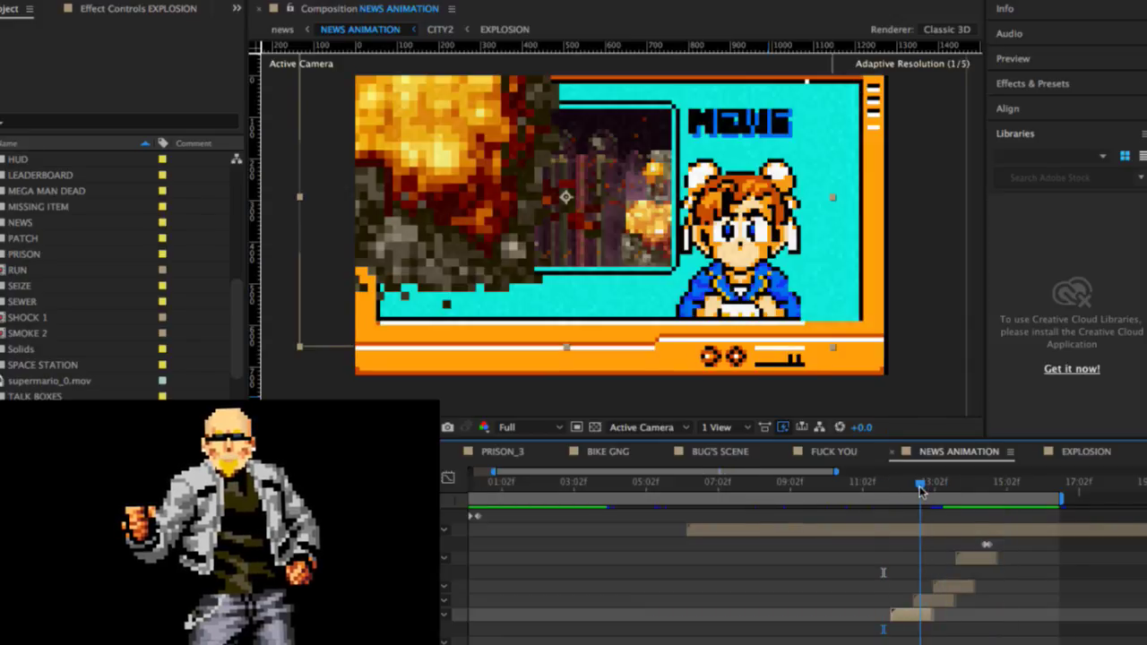
click(935, 603)
key(p)
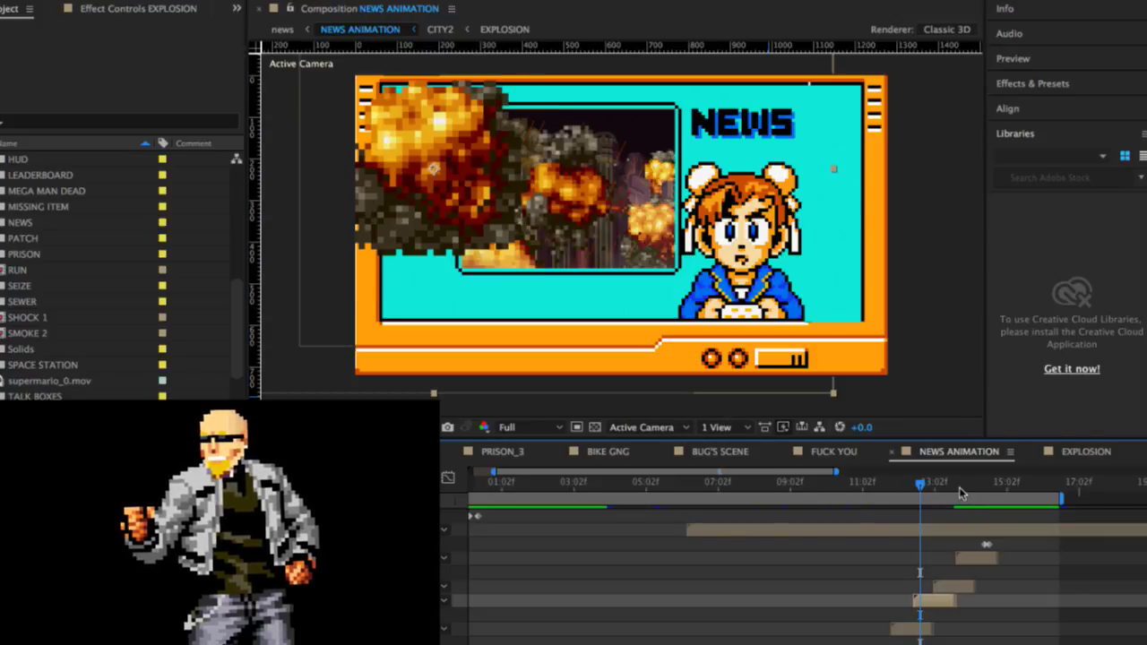
Step: Enlarge the third explosion at the TV's lower left and preview all four growing explosions into the static
click(953, 485)
click(956, 588)
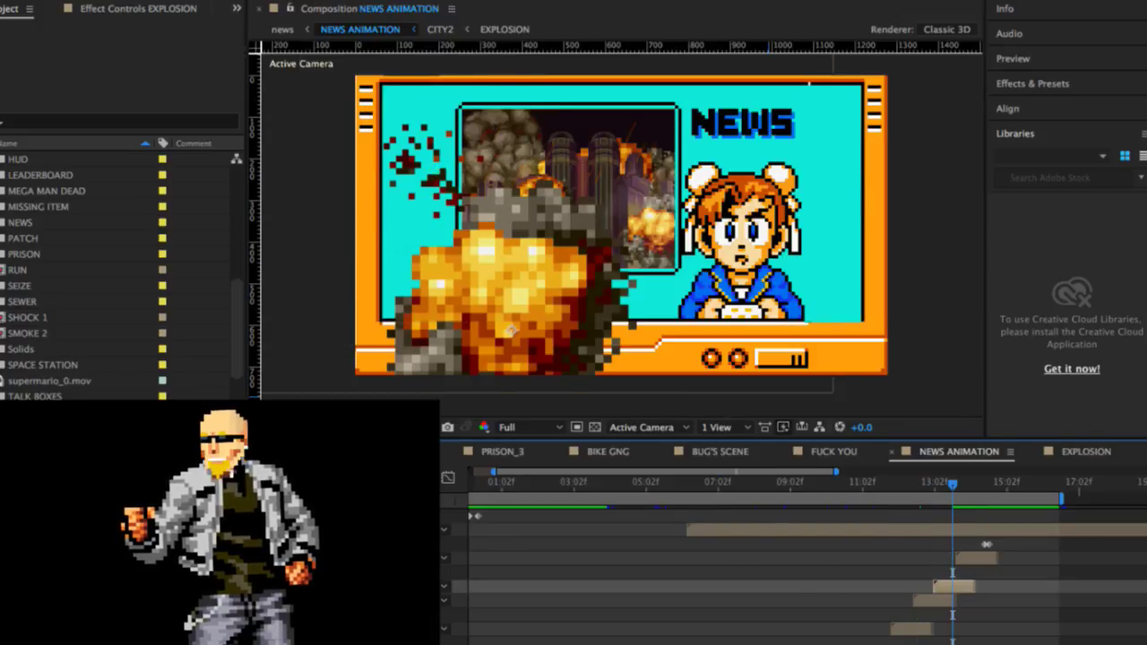
key(p)
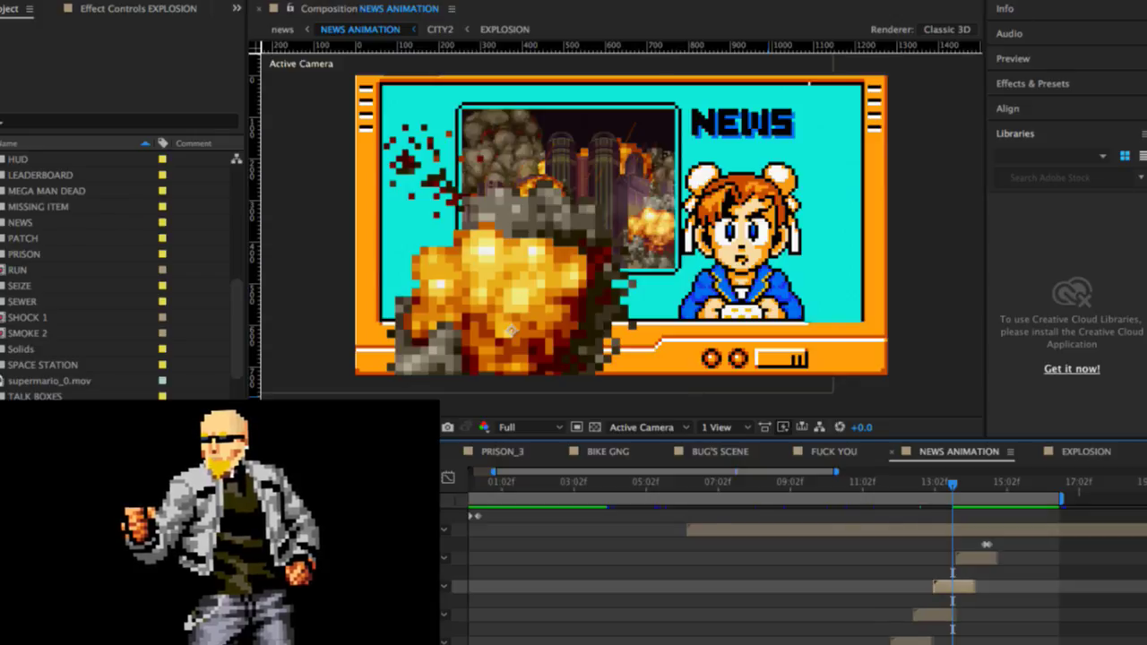
key(Return)
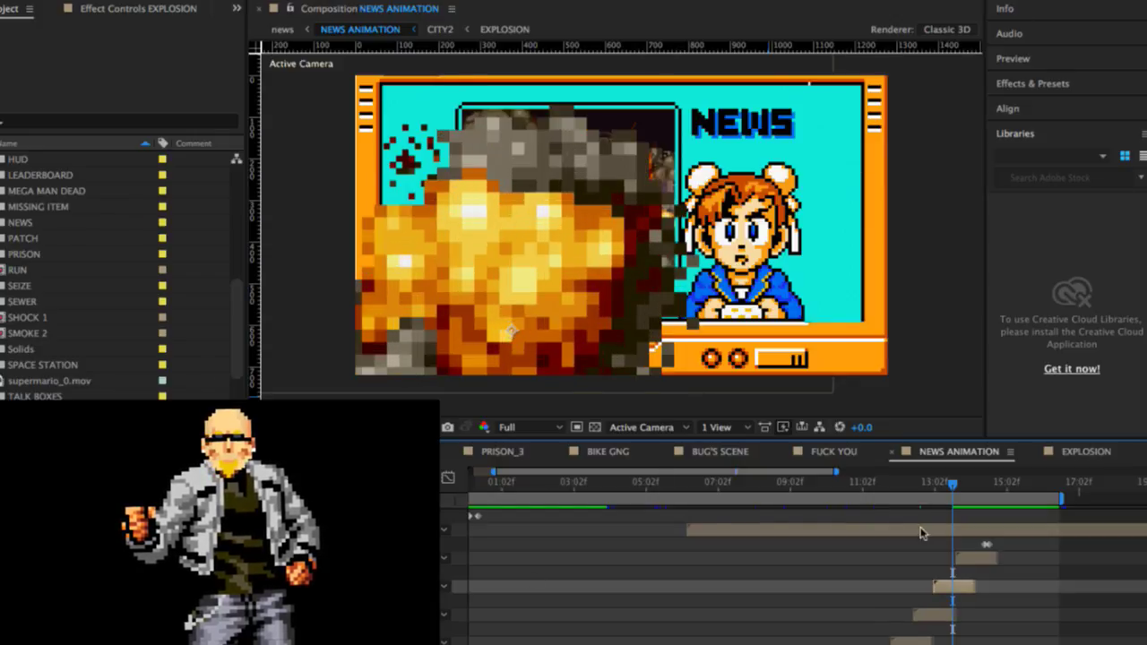
key(space)
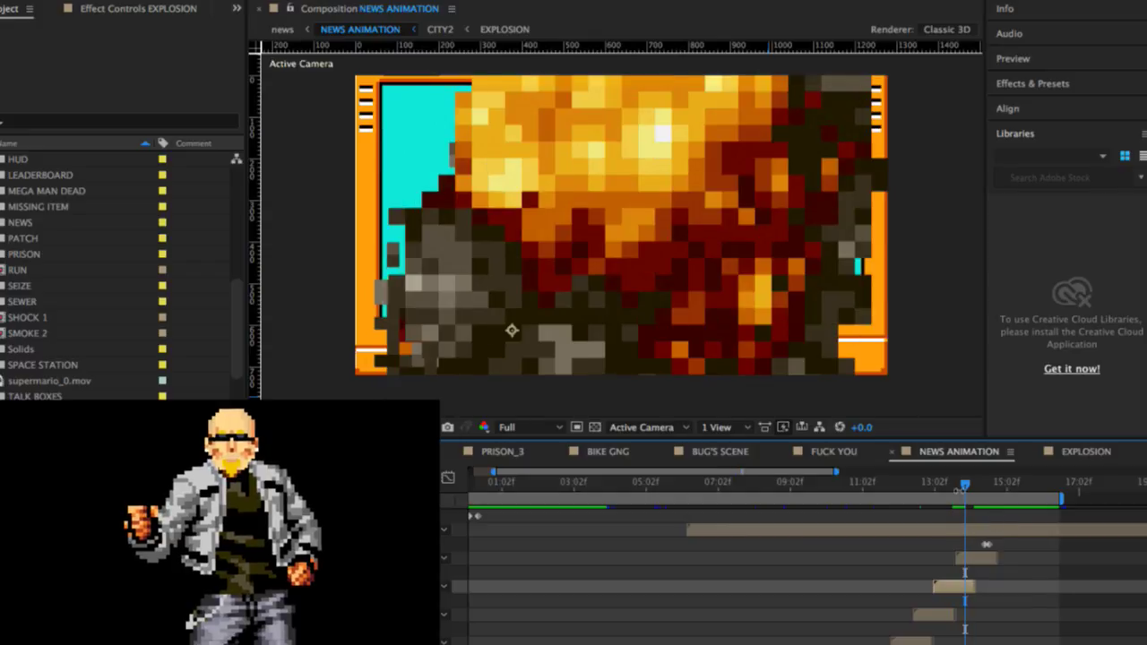
click(889, 485)
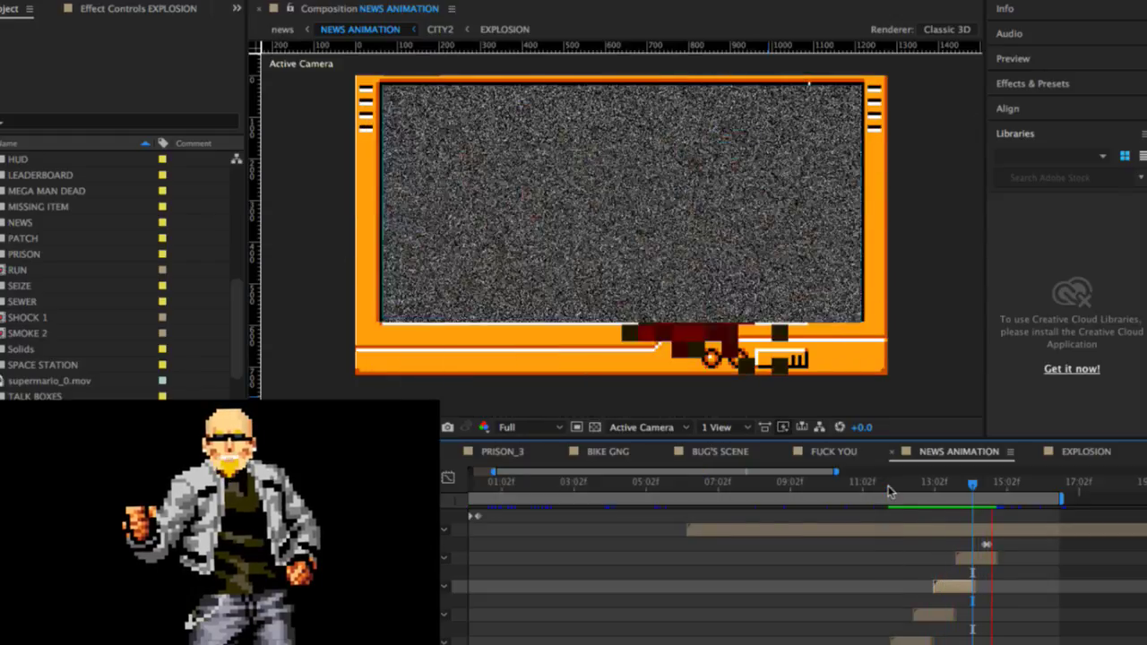
click(973, 558)
double_click(923, 641)
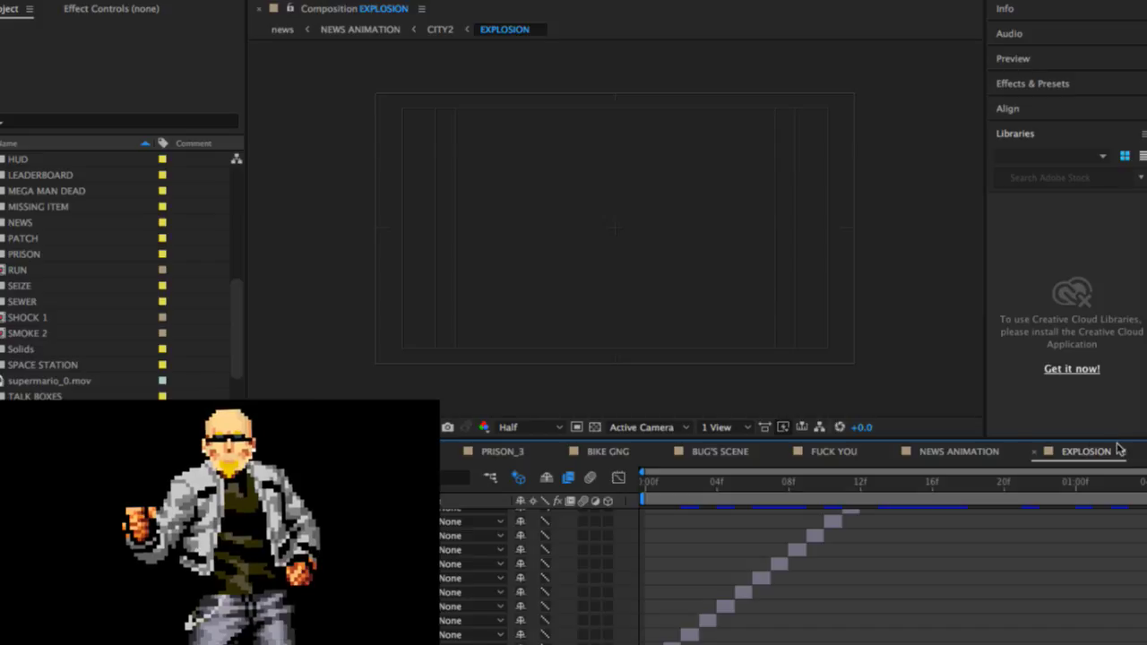
click(960, 451)
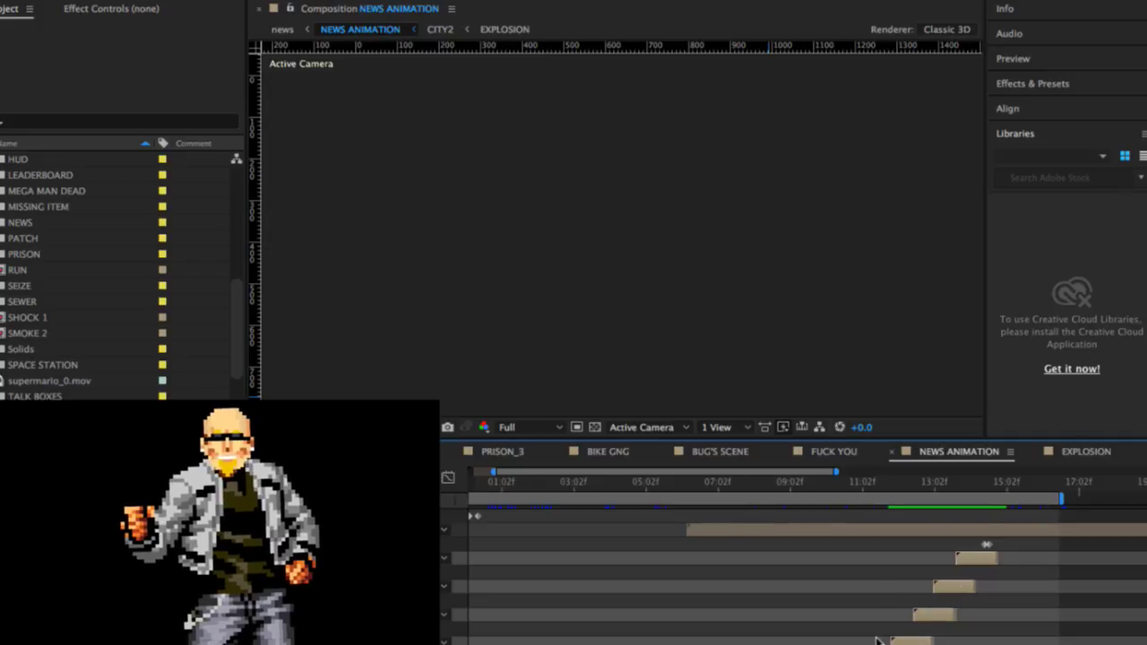
Step: Pre-compose the four staggered explosion layers into one composition named EXPLOSION_NEWS_ROOM
click(975, 558)
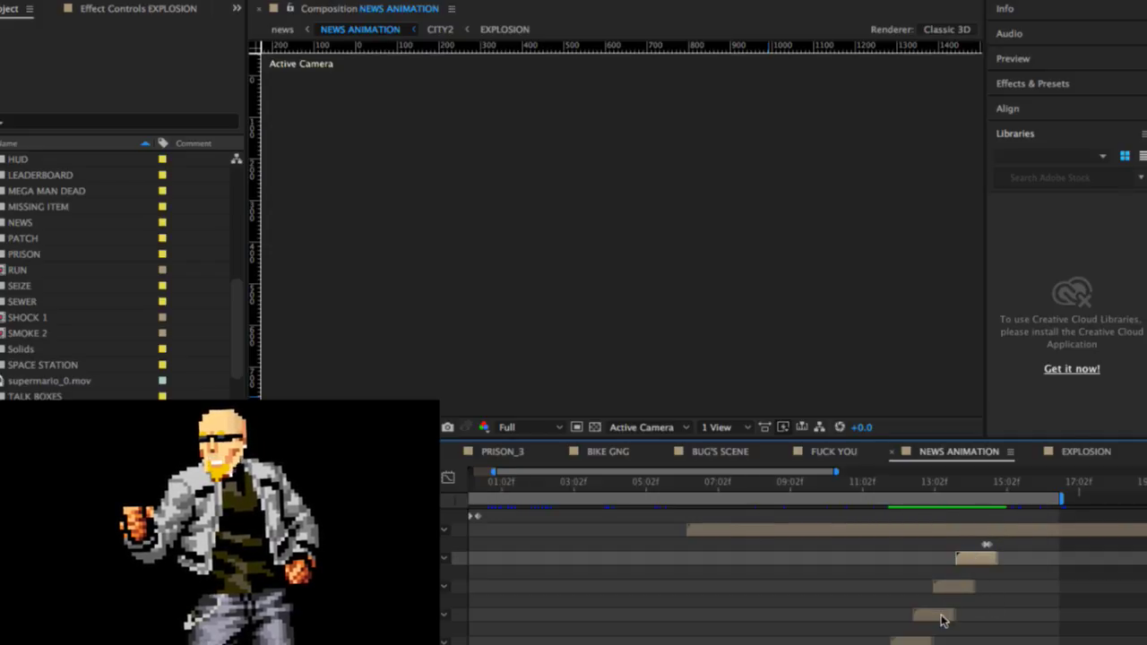
shift+click(937, 616)
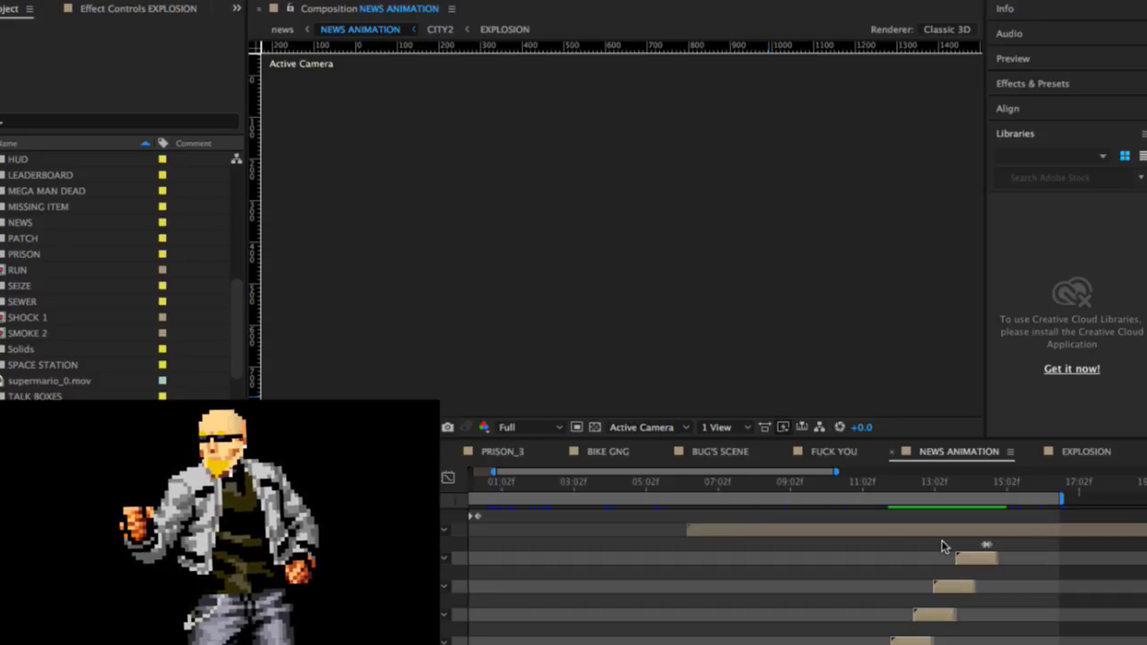
key(Return)
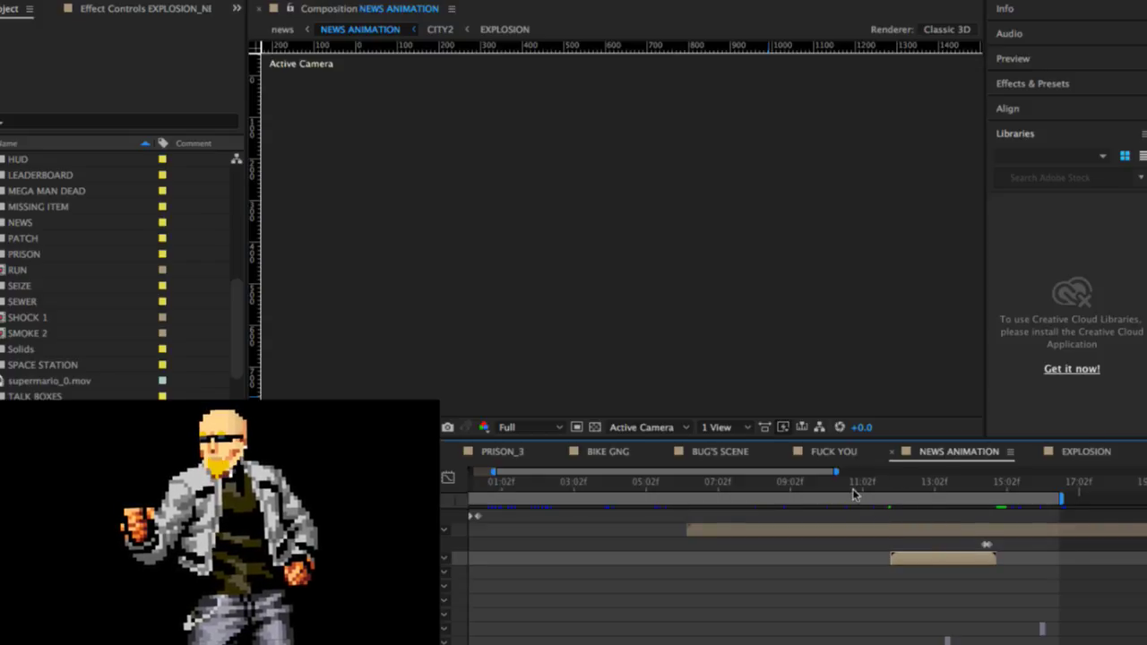
Step: Play back the pre-composed explosions in NEWS ANIMATION to check how they overlap the orange TV frame
mouse_move(923, 487)
mouse_down()
mouse_move(952, 485)
mouse_move(920, 485)
mouse_up()
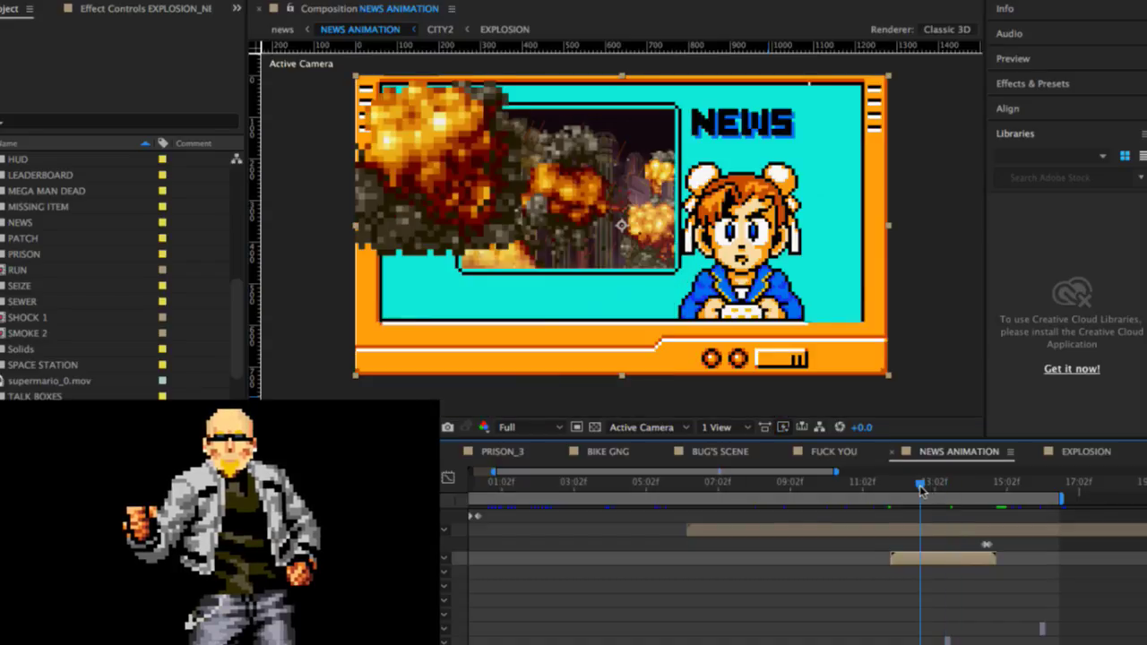
key(space)
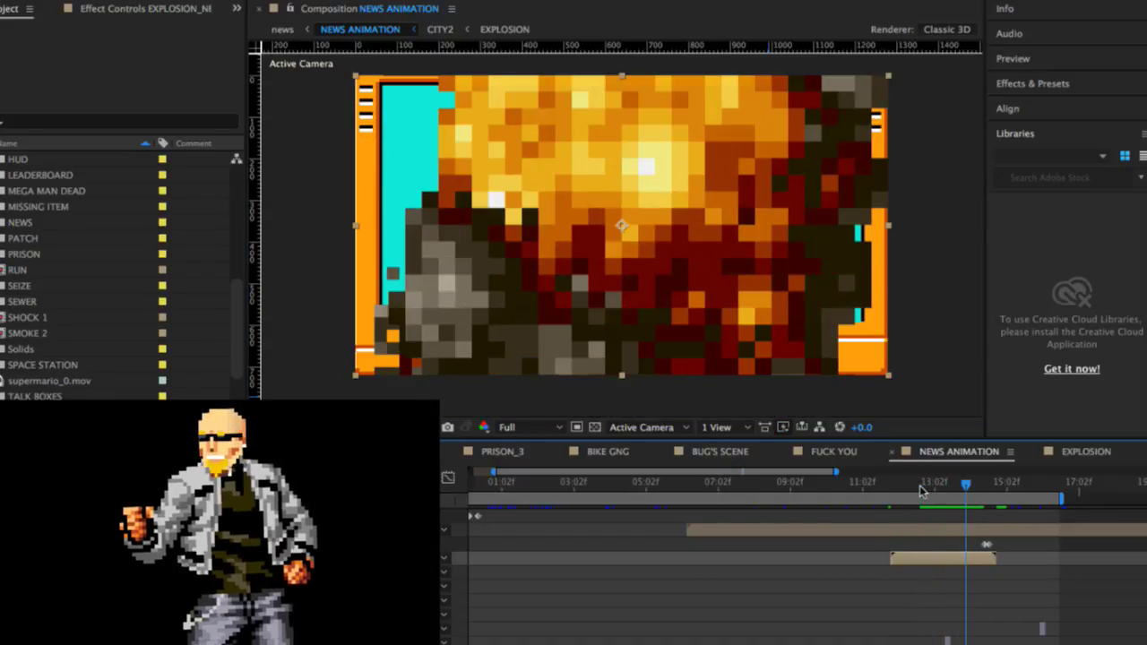
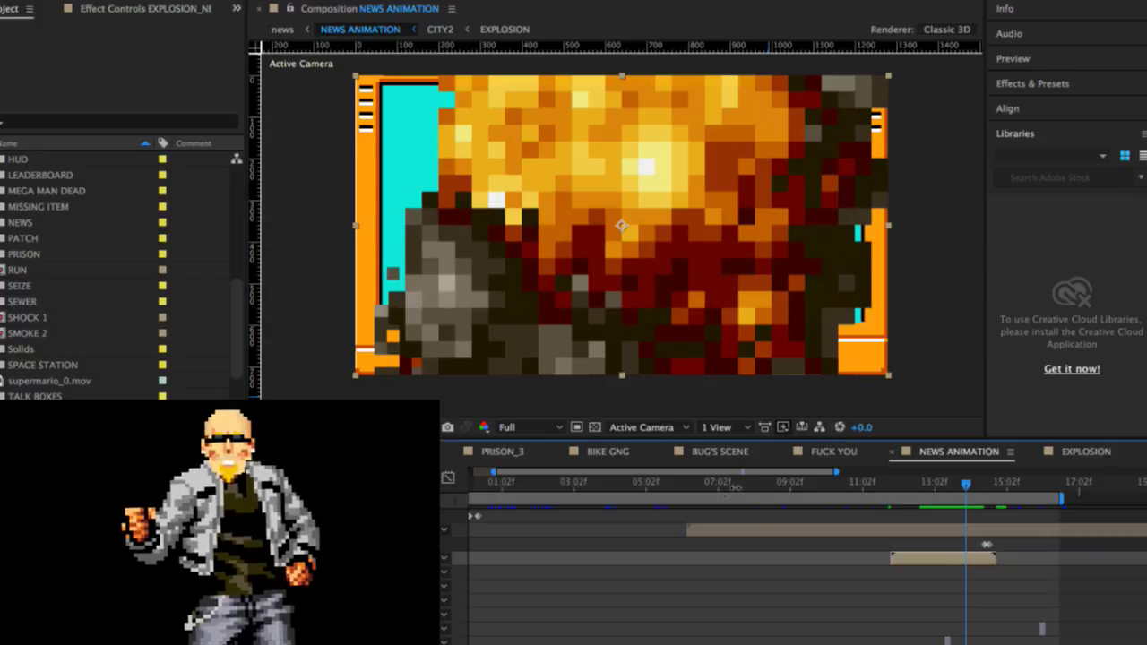
click(900, 484)
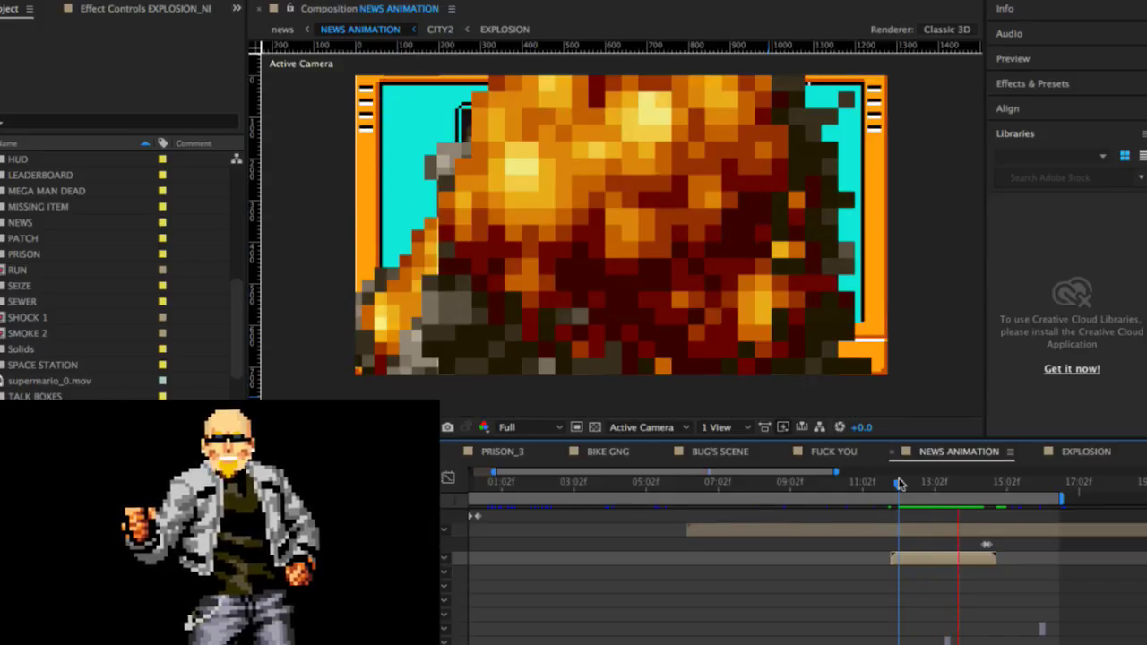
key(space)
click(899, 484)
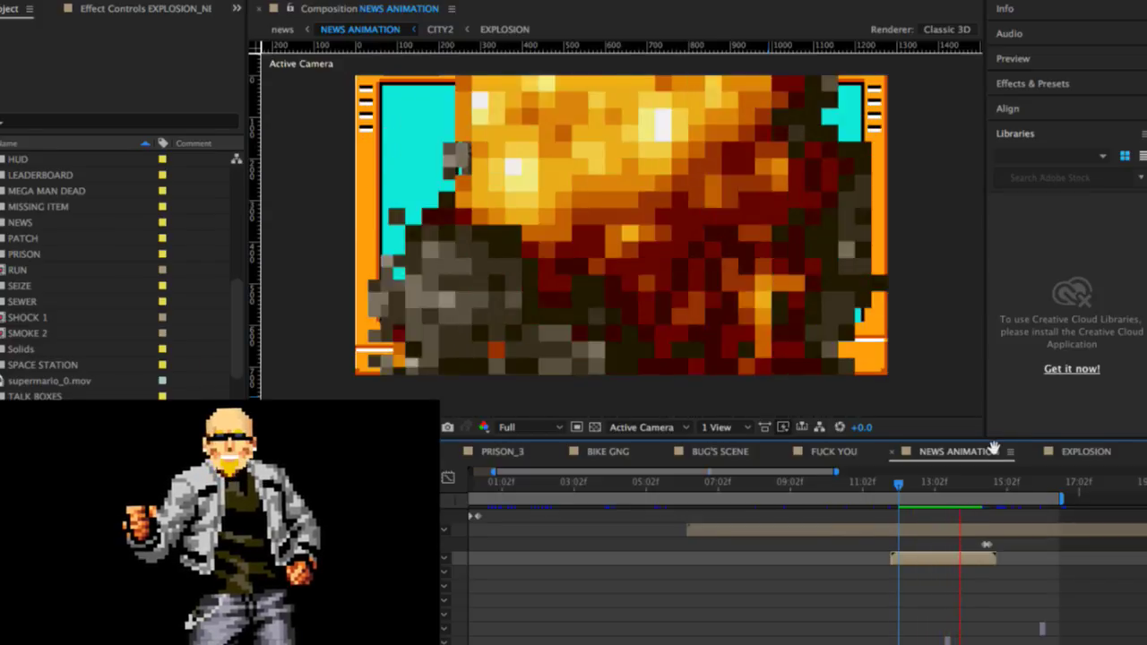
key(space)
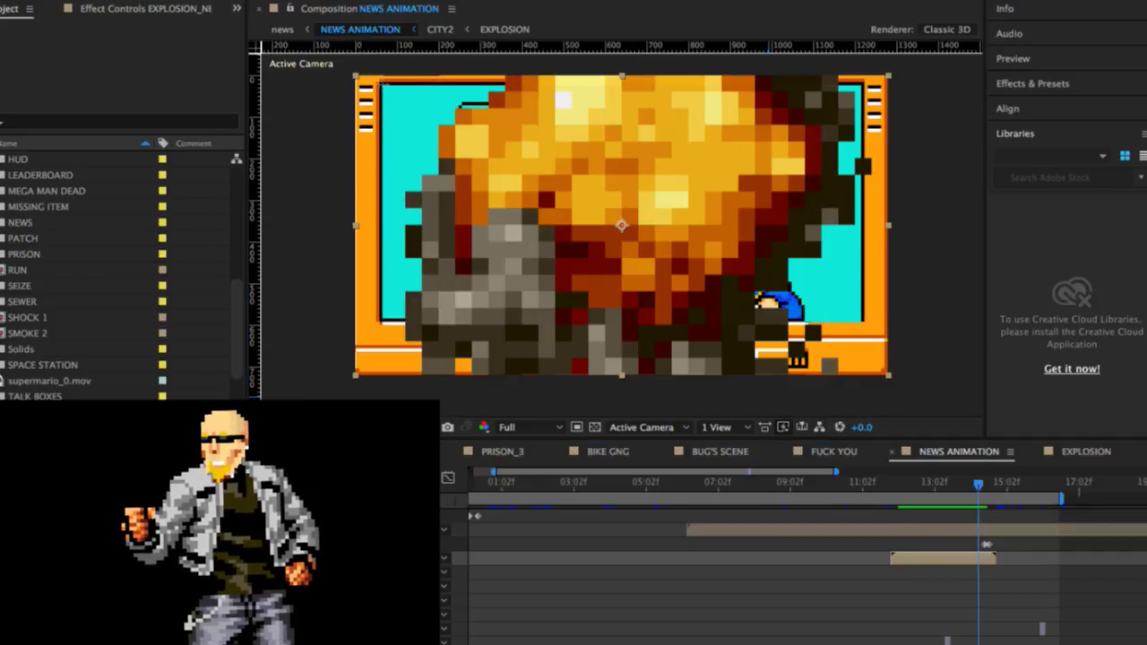
Step: Draw a rectangular mask on the EXPLOSION_NEWS_ROOM layer around the TV's inner screen and preview the masked explosions
drag(382, 84, 855, 319)
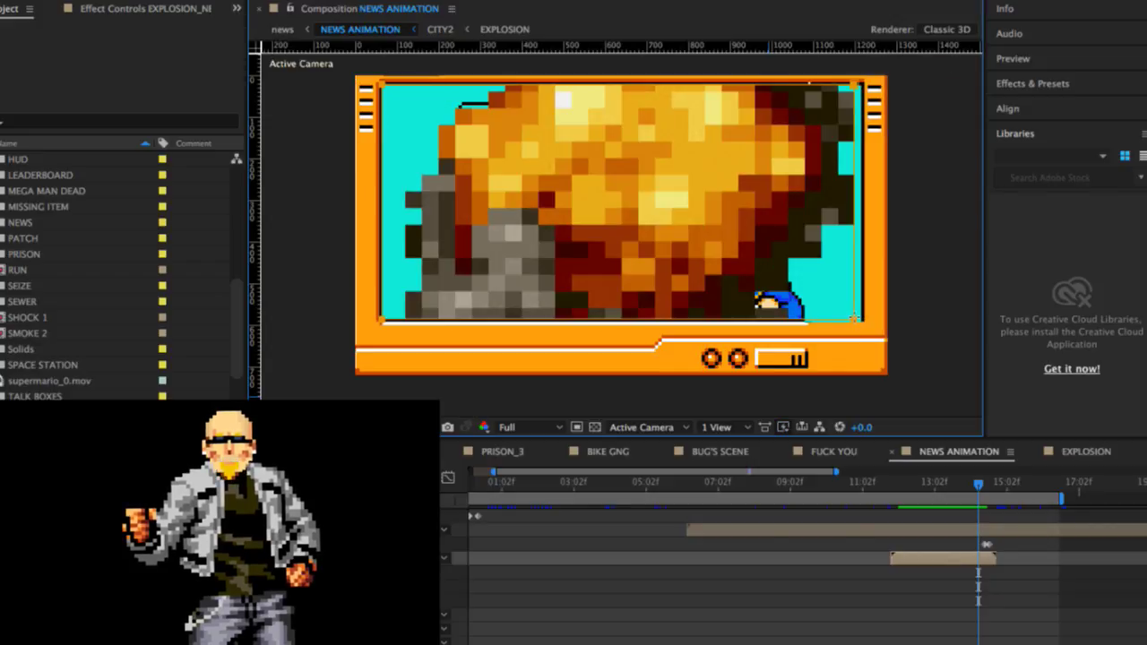
click(890, 487)
key(space)
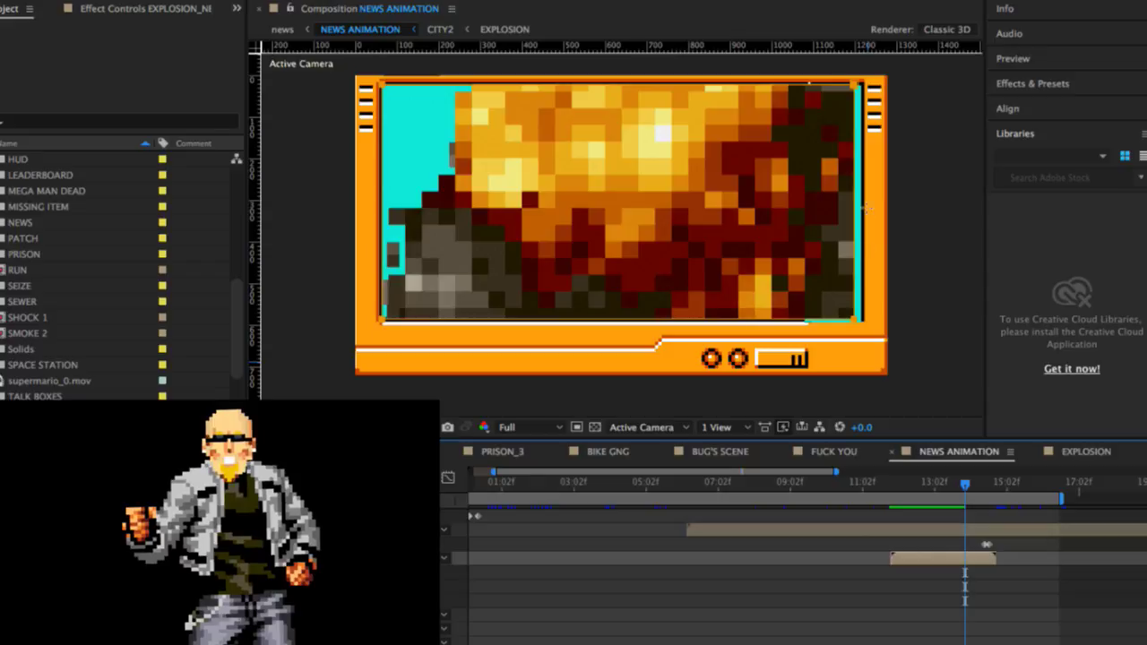
Step: Extend the explosion mask's right and bottom edges to the TV screen's border and preview the sequence
click(856, 150)
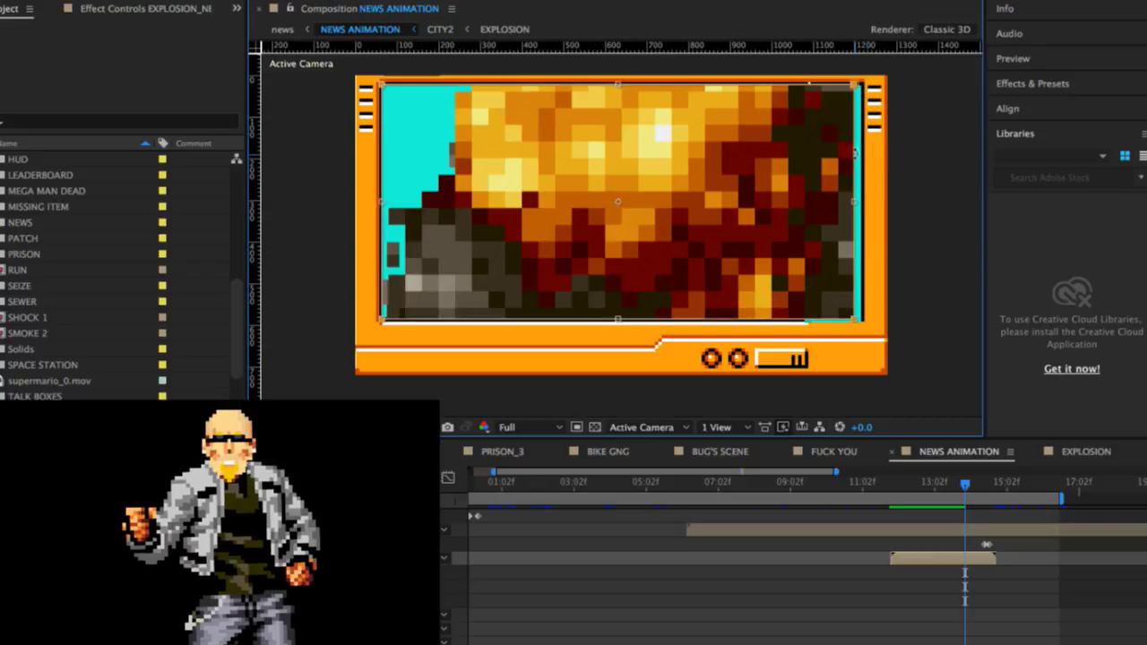
drag(856, 196, 864, 193)
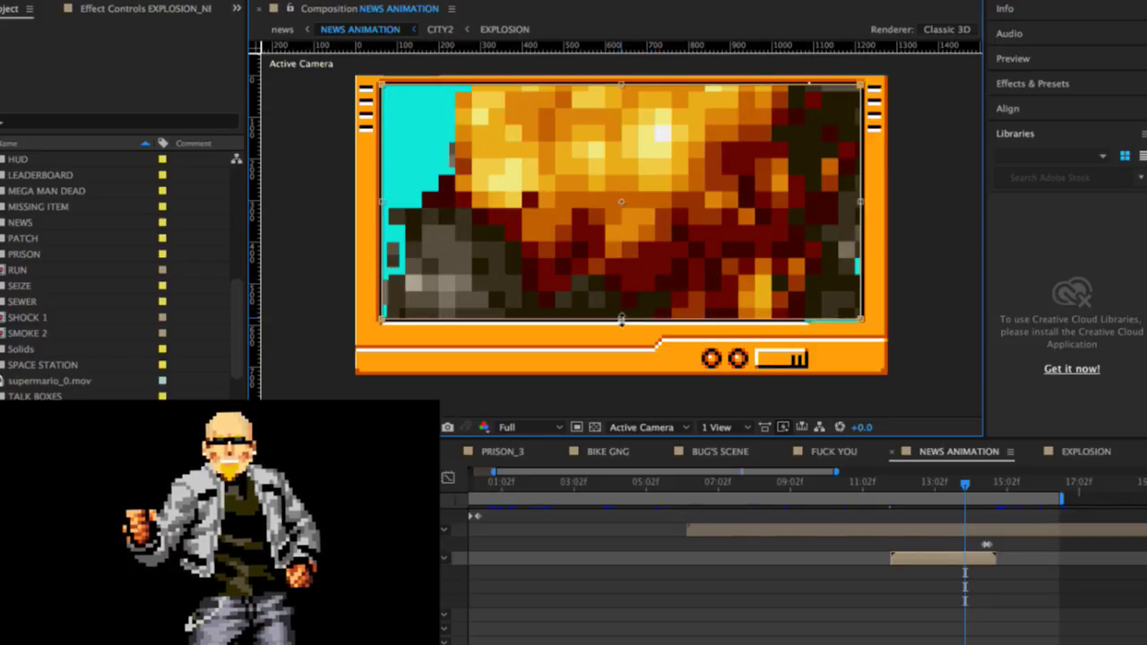
drag(622, 320, 622, 322)
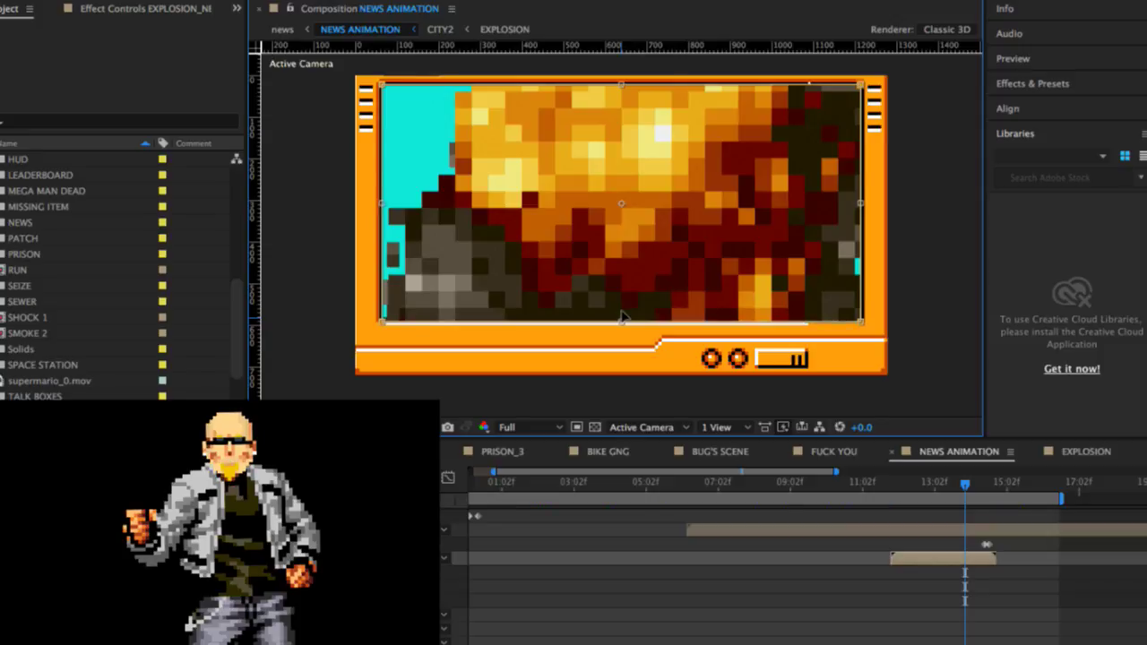
click(832, 560)
click(901, 485)
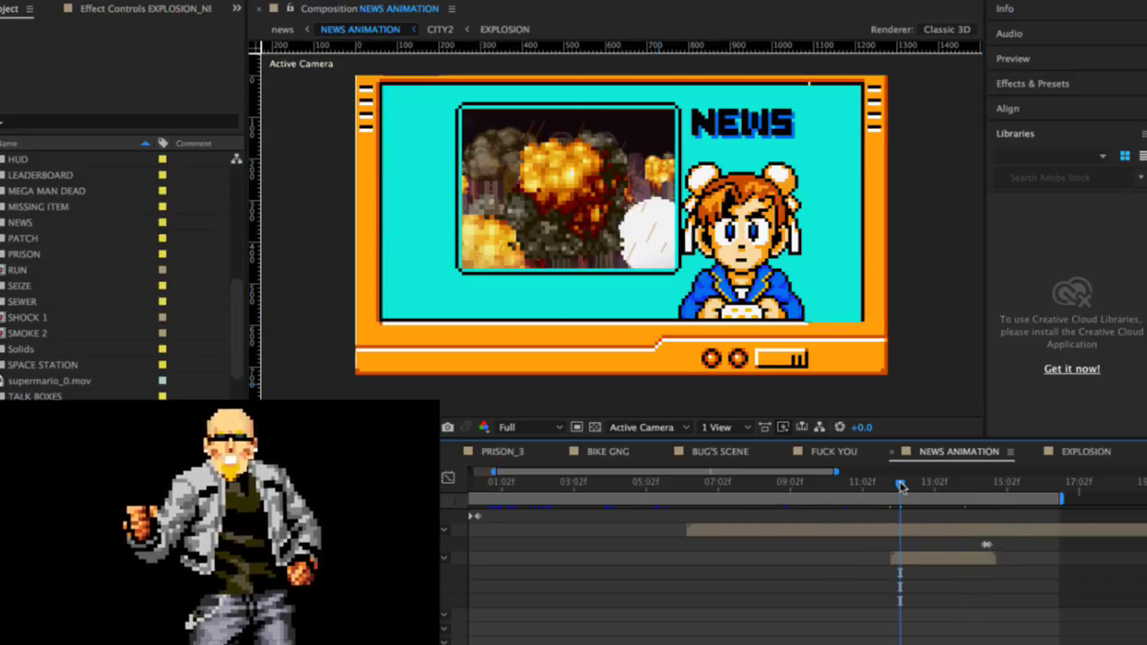
key(space)
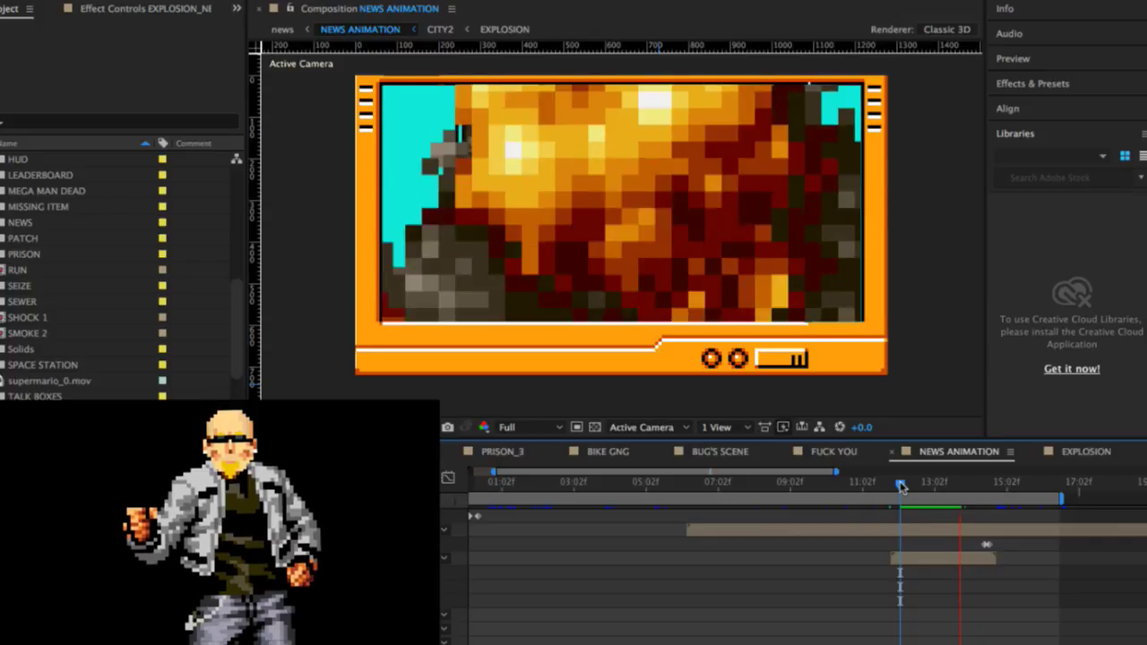
key(space)
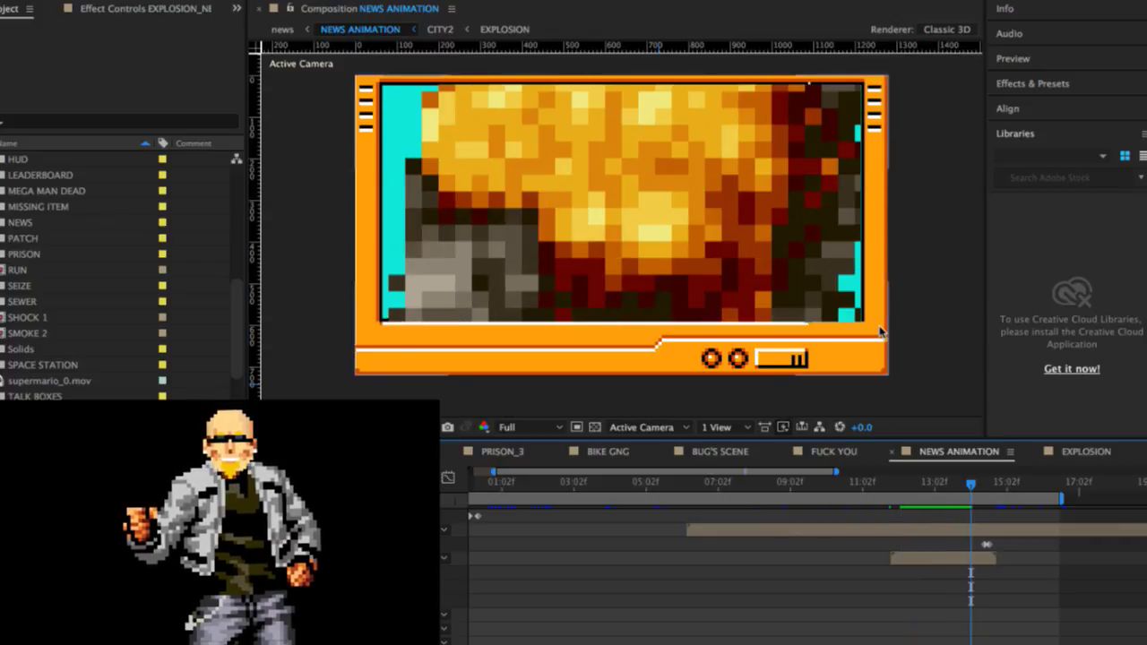
Step: Extend the right edge of the STATIC layer's mask to the TV screen's border and replay the explosions
click(858, 246)
double_click(859, 215)
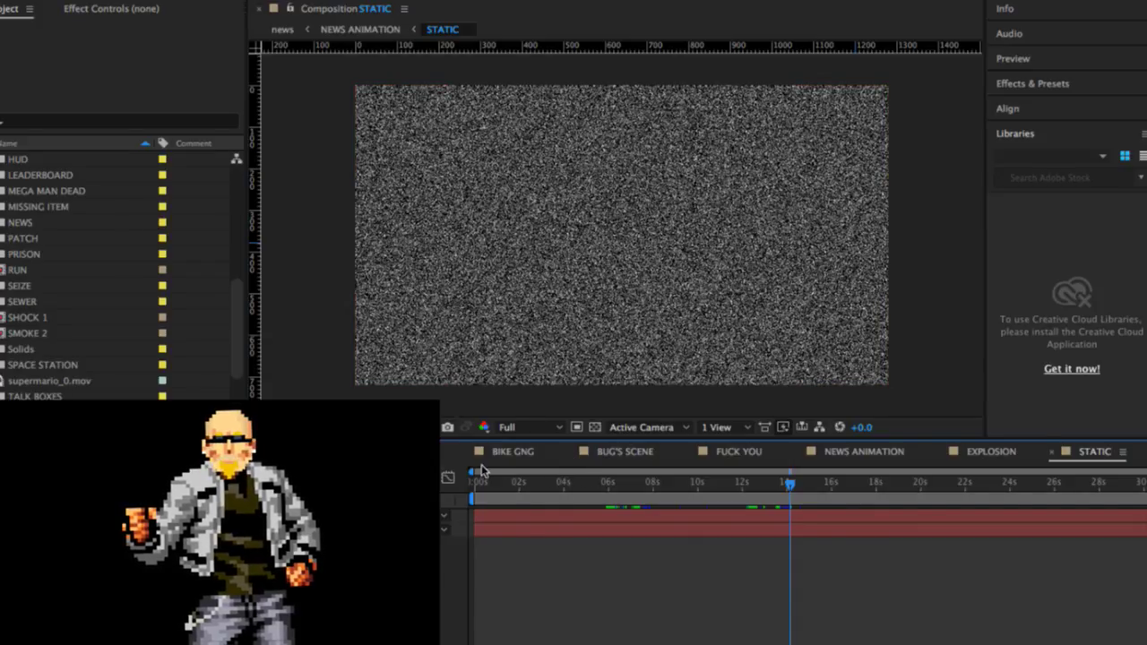
click(824, 453)
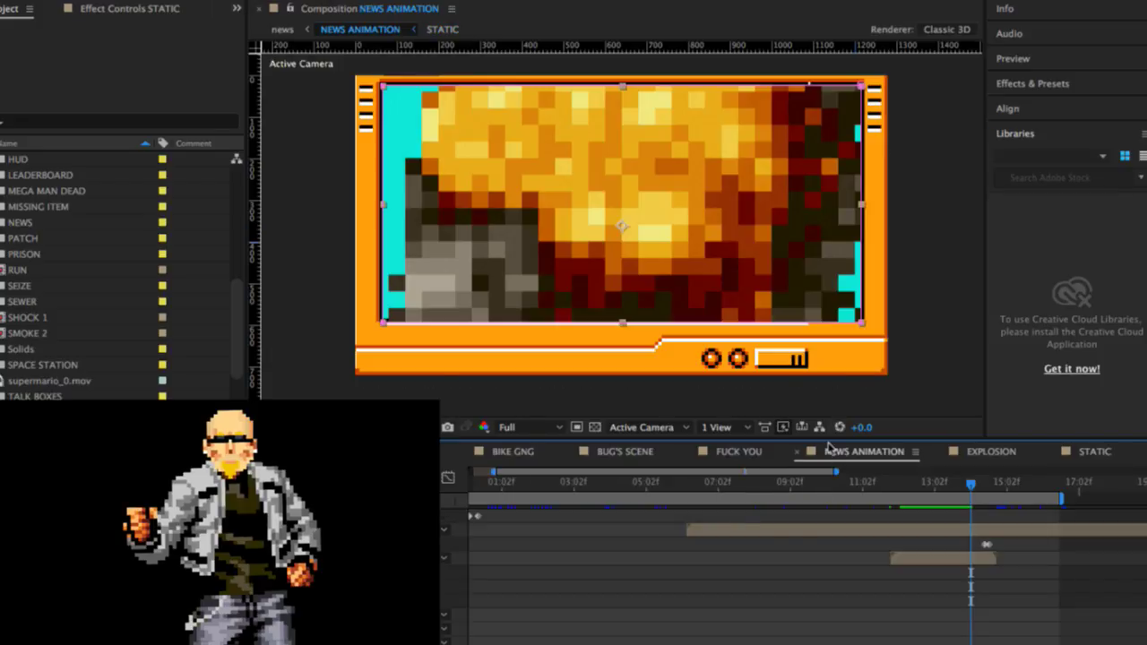
click(864, 200)
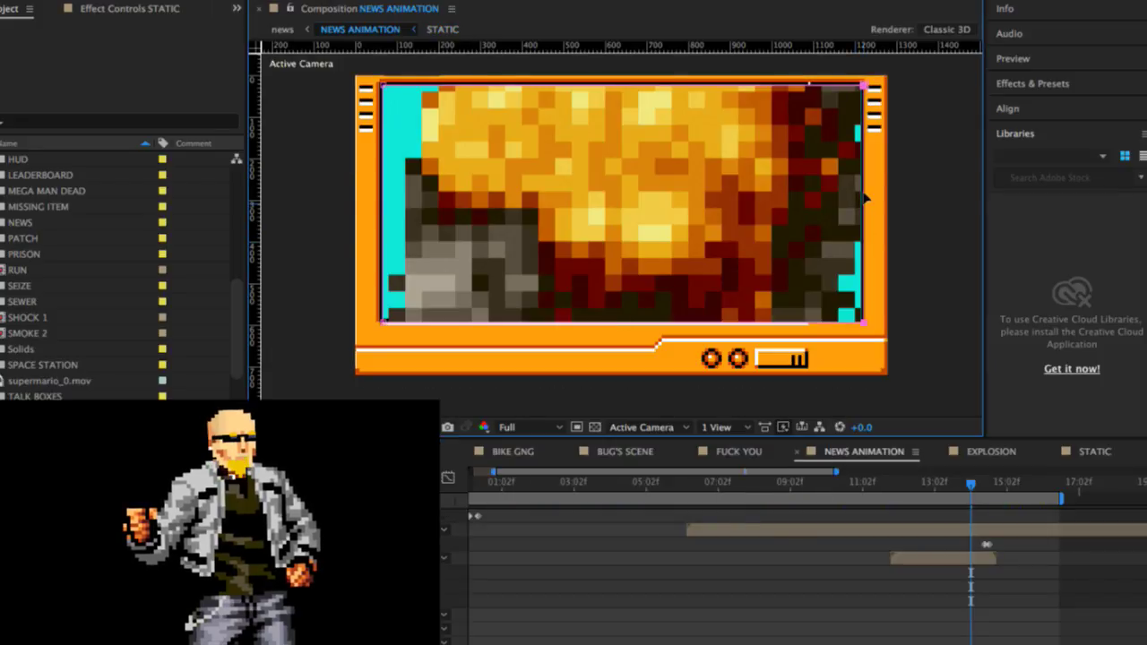
click(923, 484)
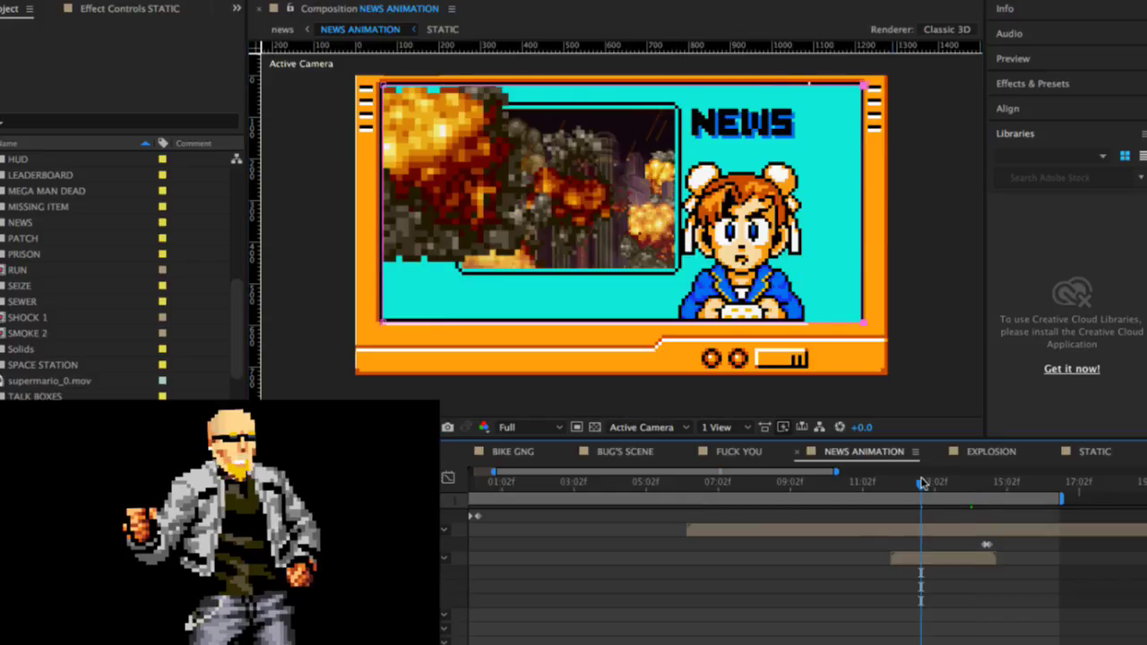
key(space)
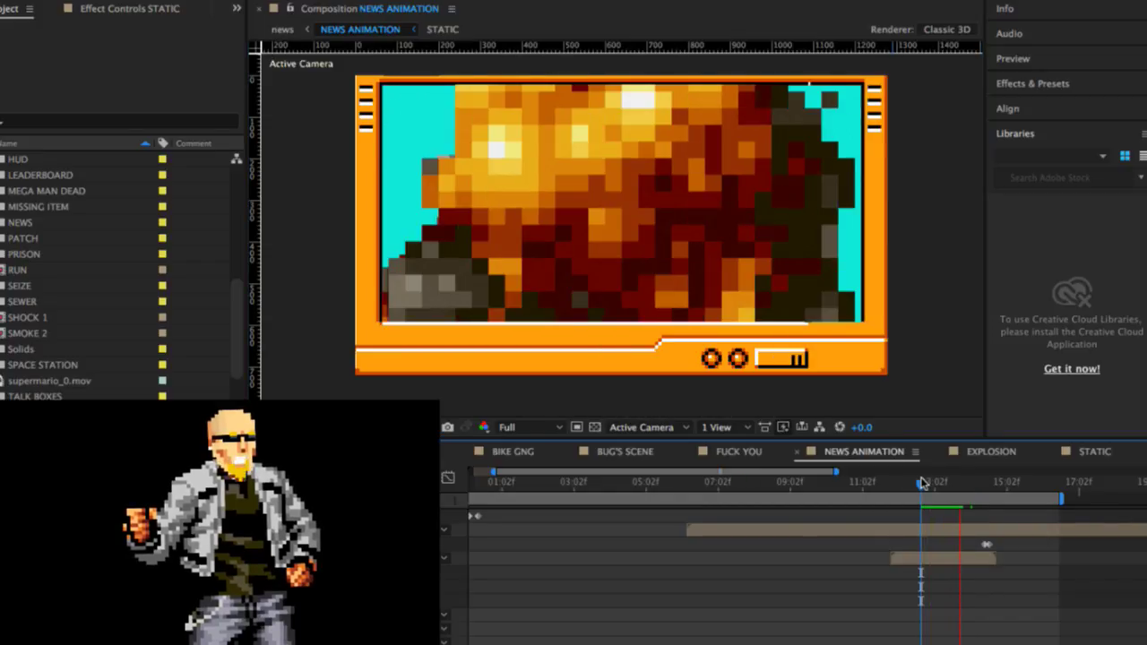
key(space)
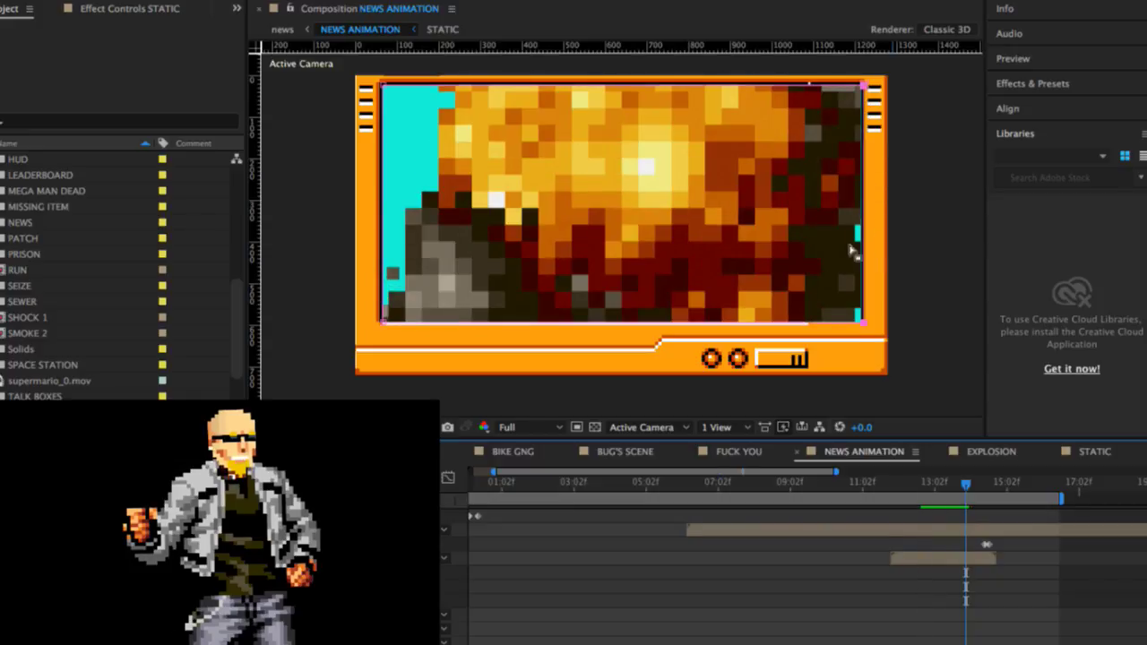
Step: Nudge the right edge of the EXPLOSION_NEWS_ROOM mask slightly further outward to the TV frame and preview the explosions
click(966, 559)
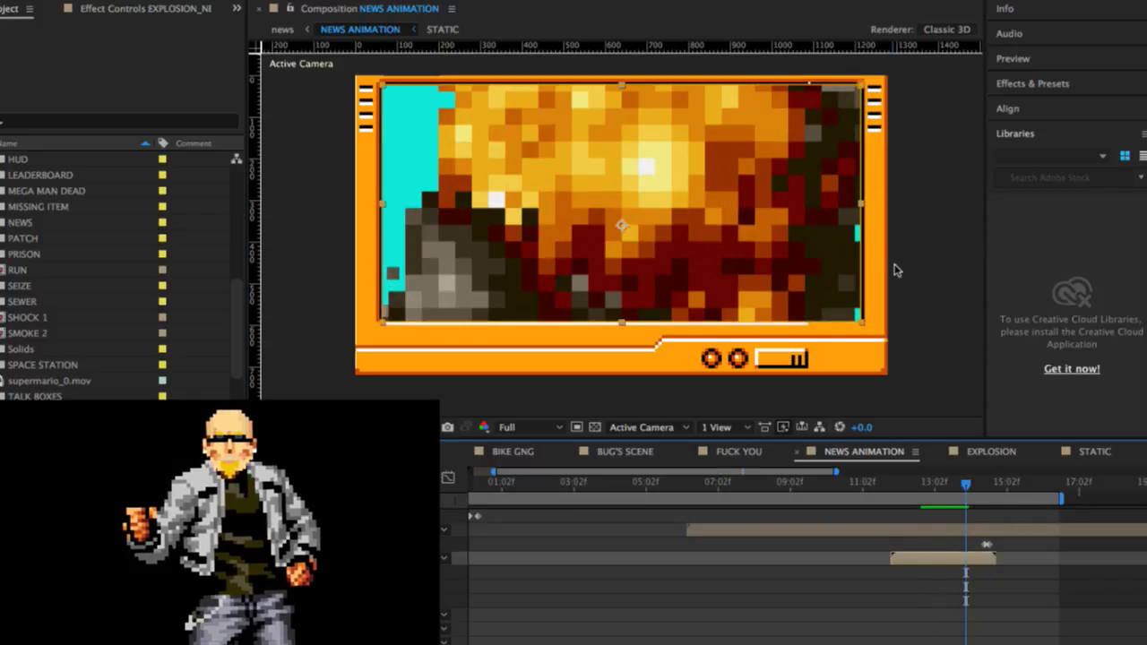
double_click(856, 232)
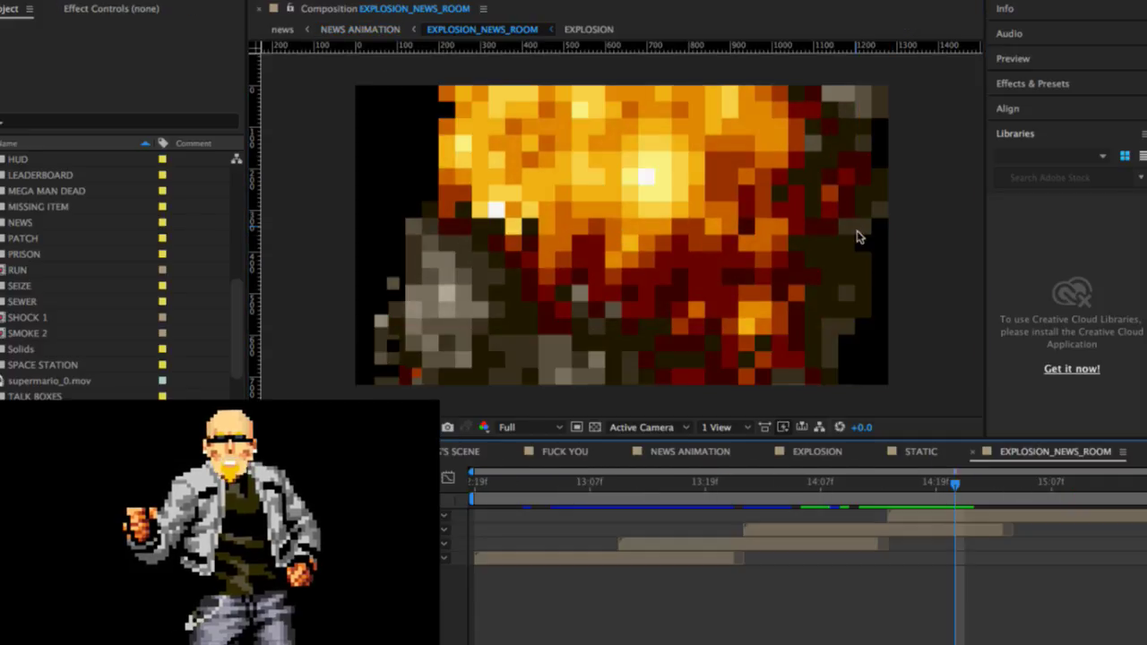
click(664, 459)
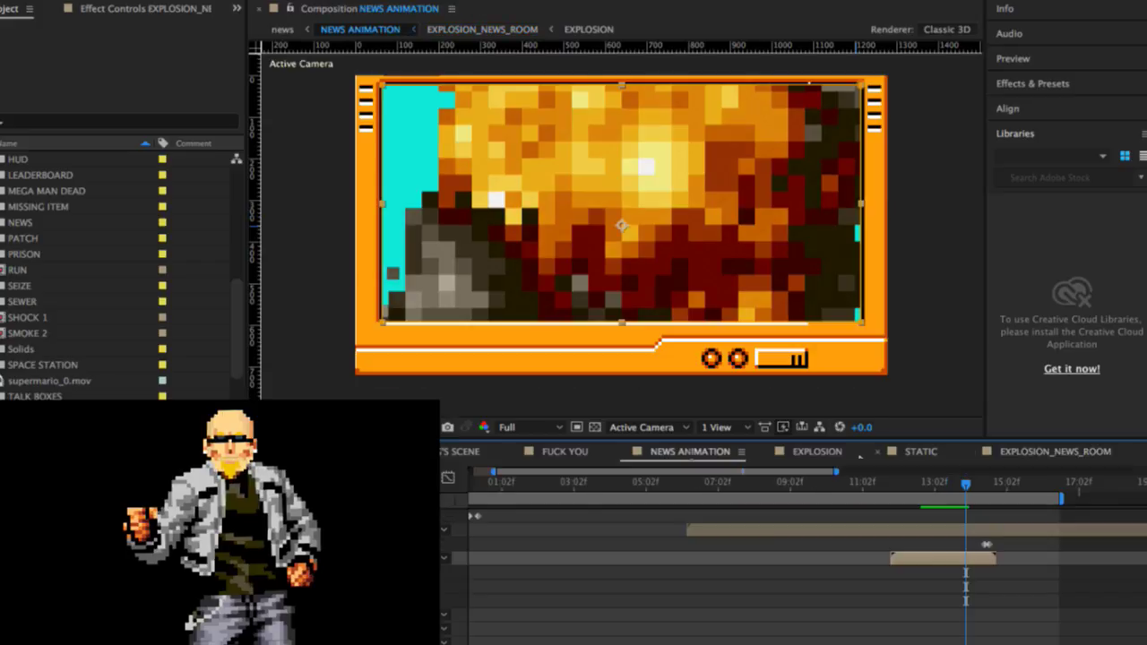
click(859, 205)
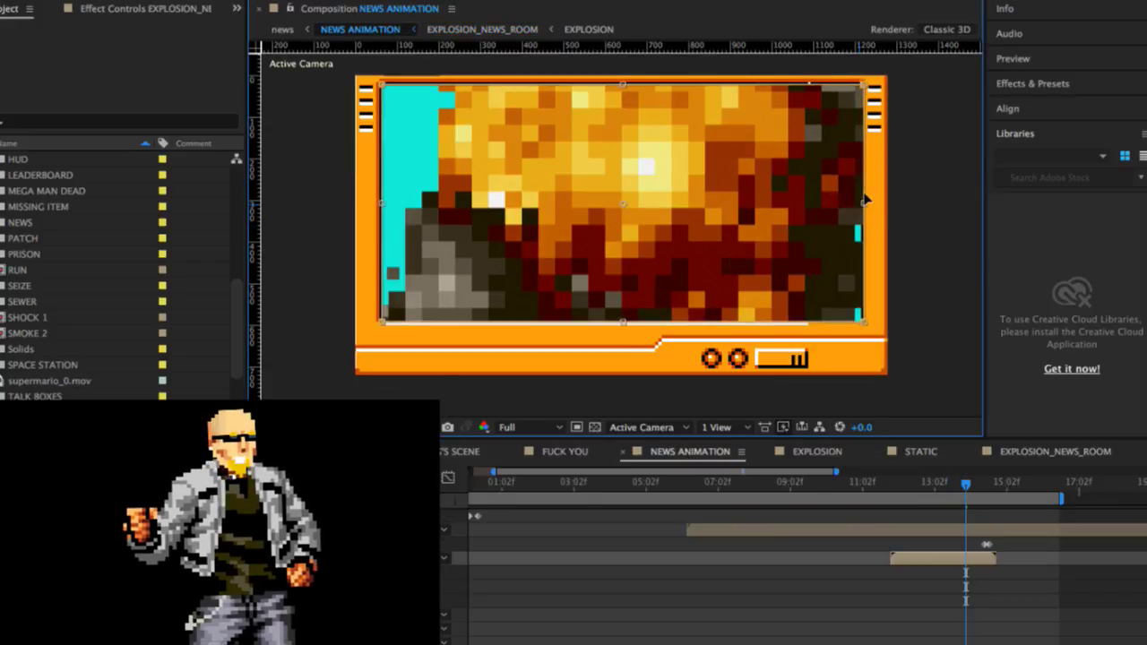
click(894, 485)
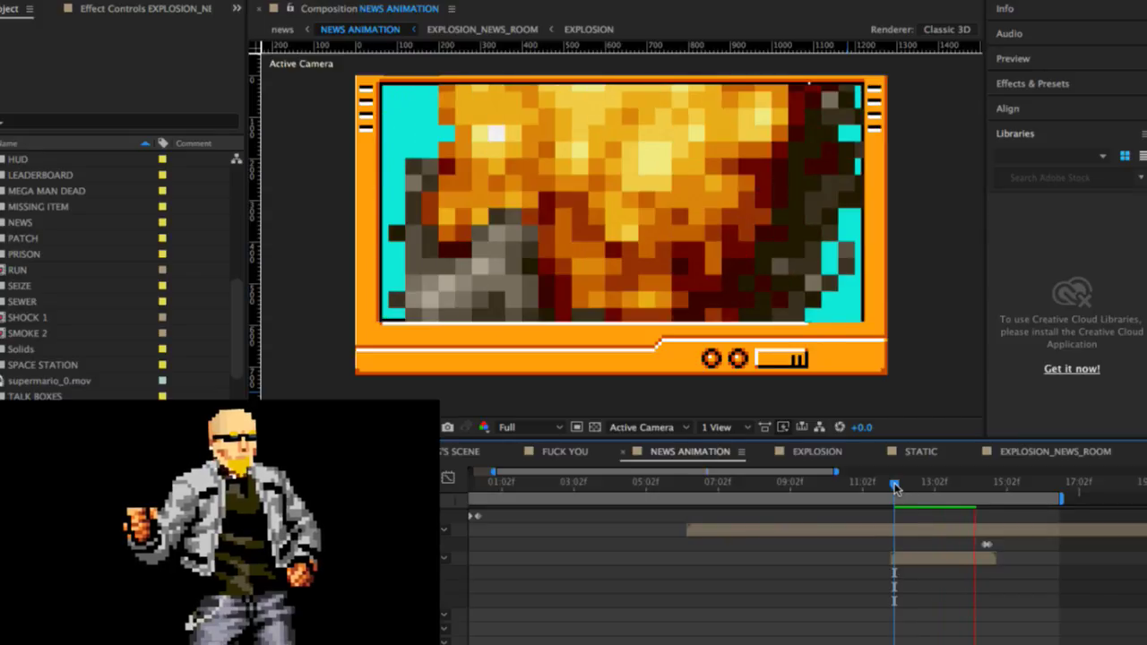
key(space)
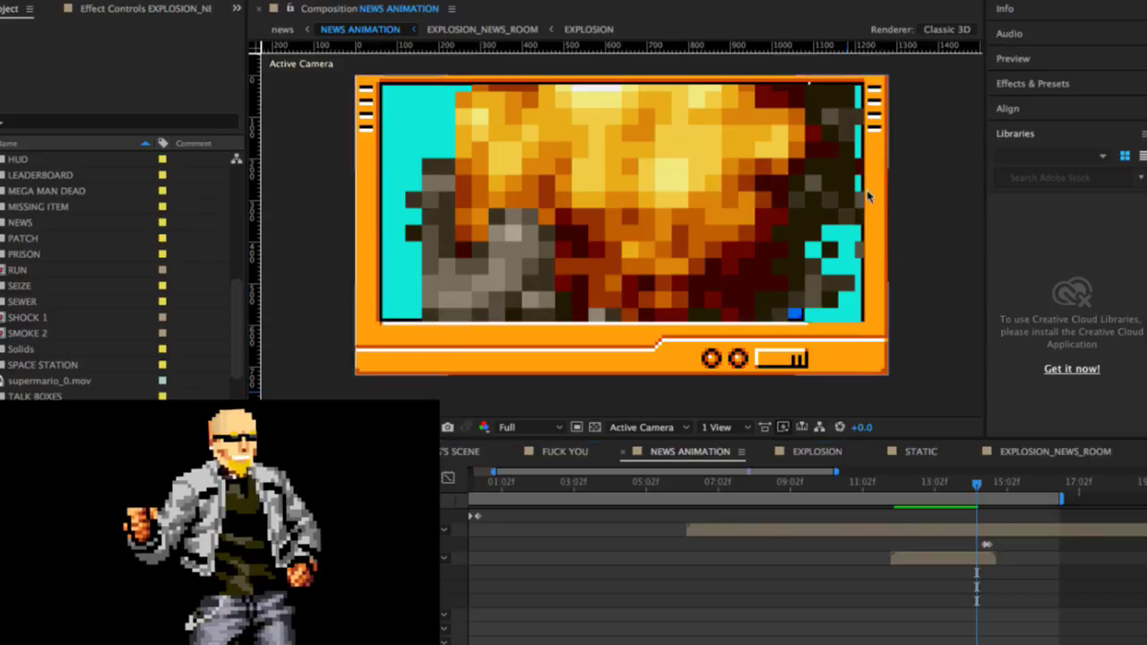
Step: Pull the right edge of the EXPLOSION_NEWS_ROOM mask in NEWS ANIMATION slightly inward to the inner side of the TV screen's black border
double_click(941, 562)
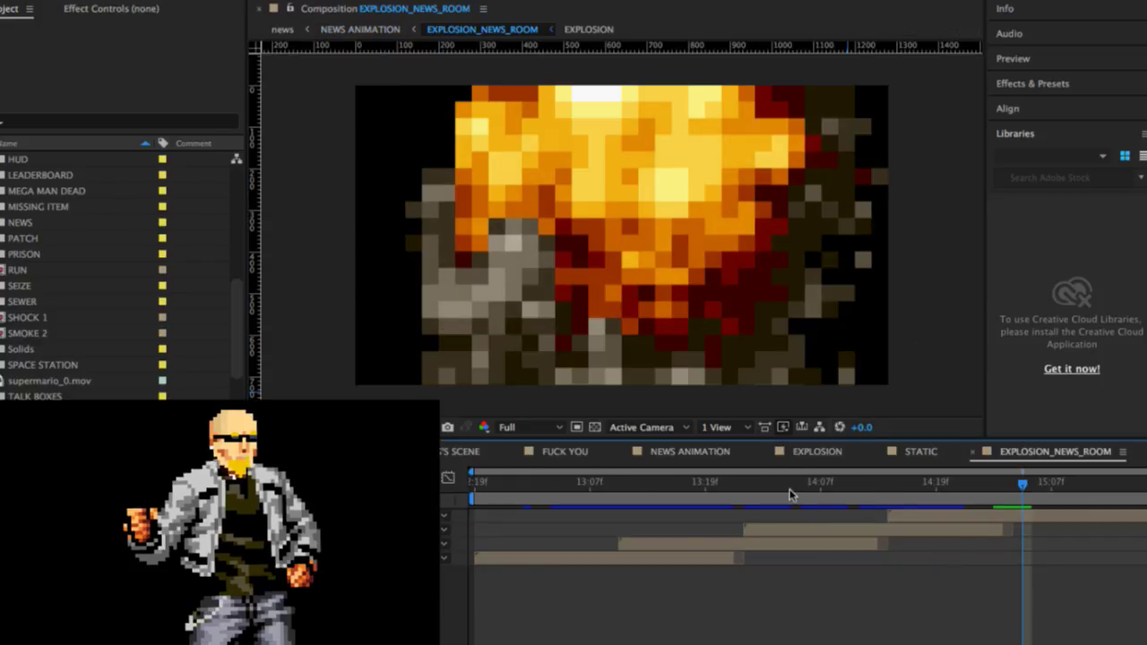
click(690, 452)
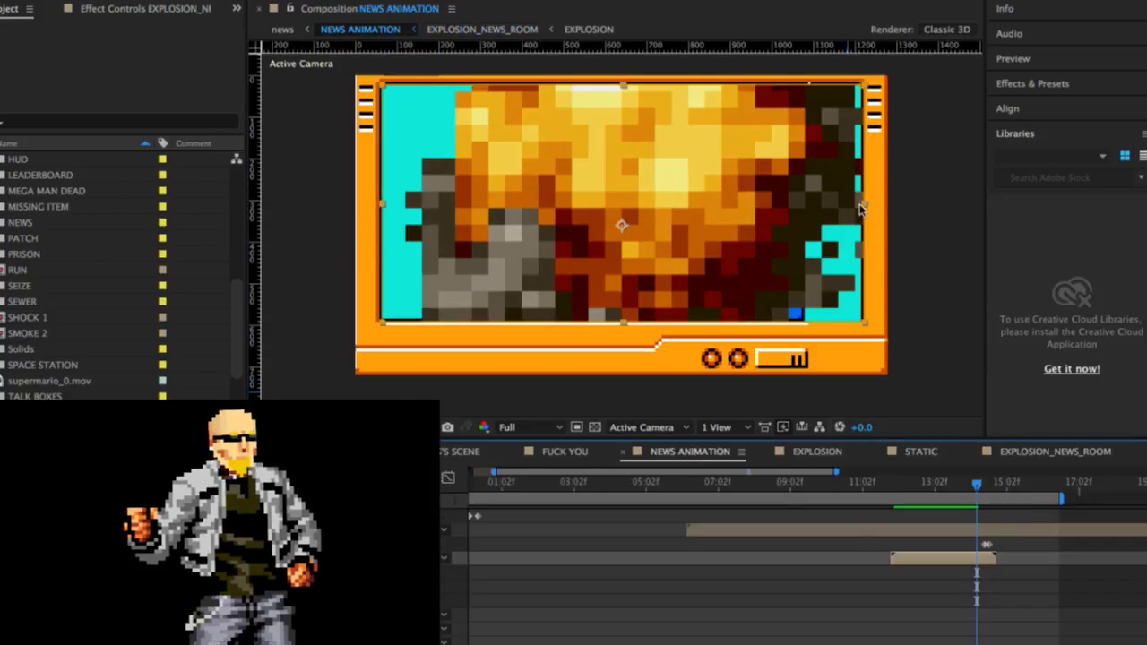
click(862, 206)
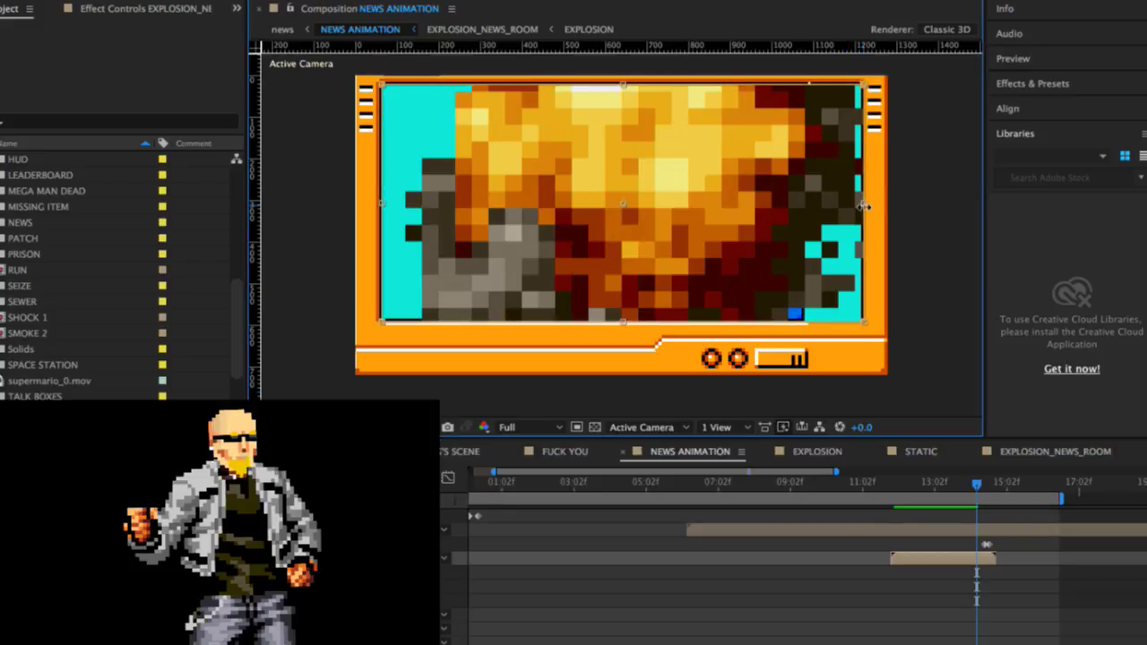
scroll(863, 205, down, 5)
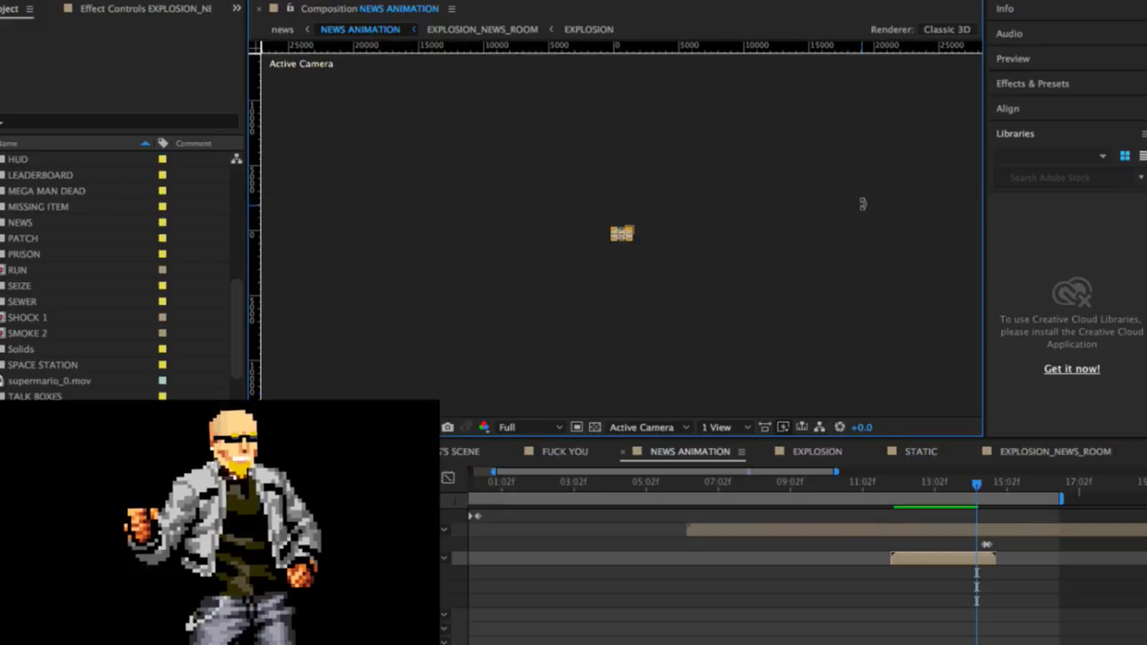
scroll(862, 199, up, 10)
drag(860, 209, 499, 243)
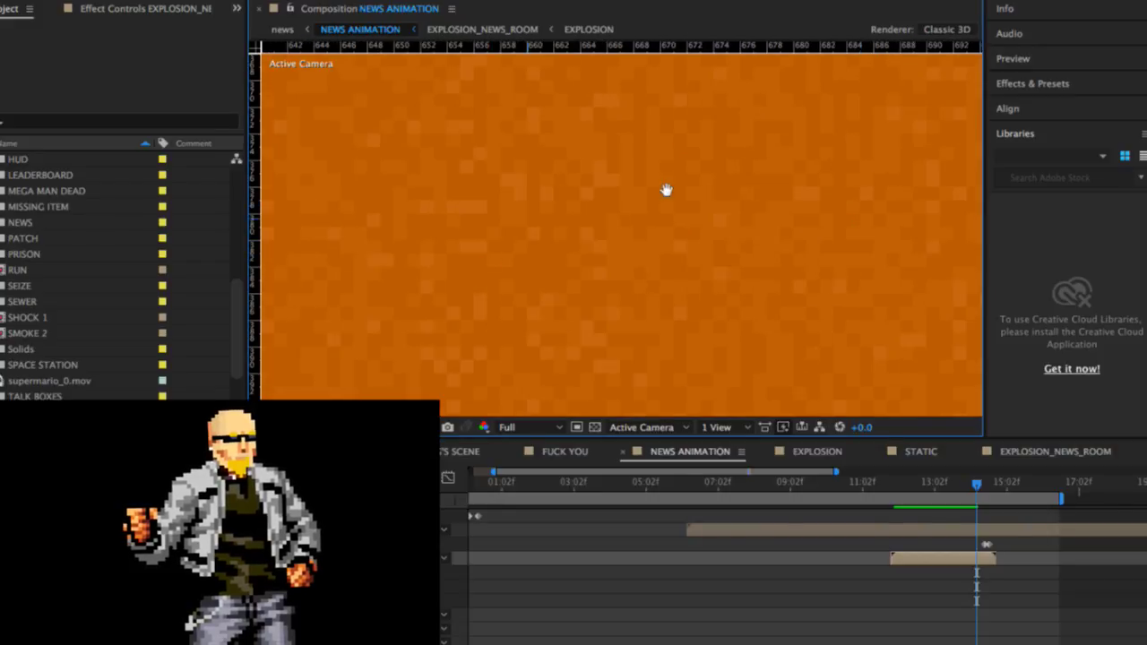
drag(666, 189, 482, 260)
scroll(476, 200, down, 4)
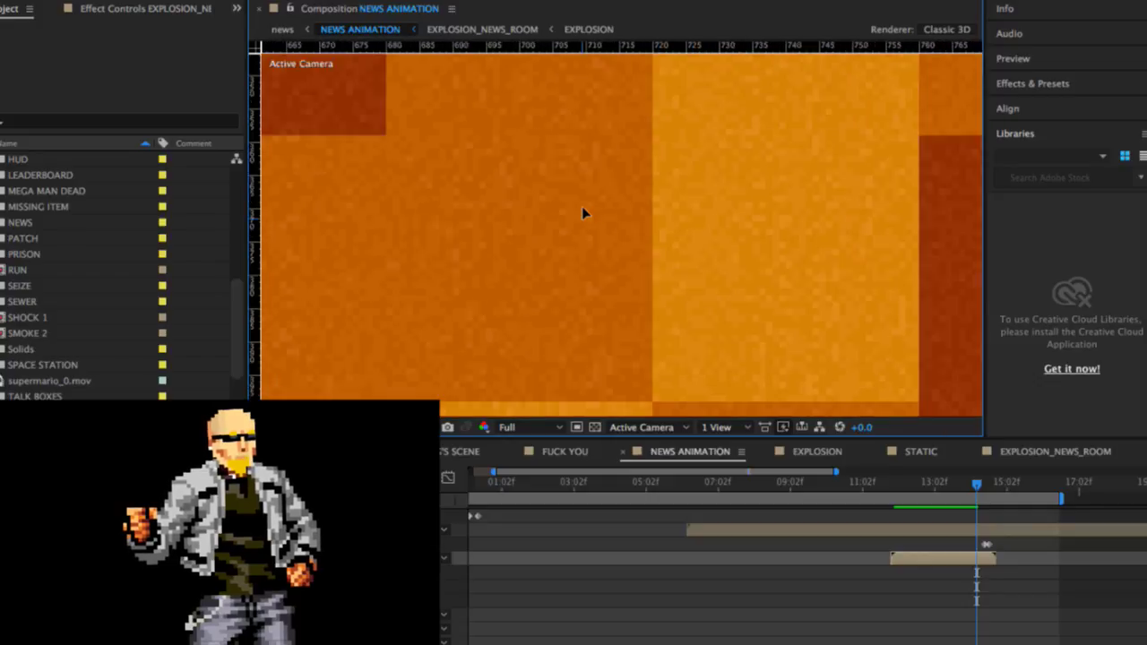
scroll(581, 206, down, 3)
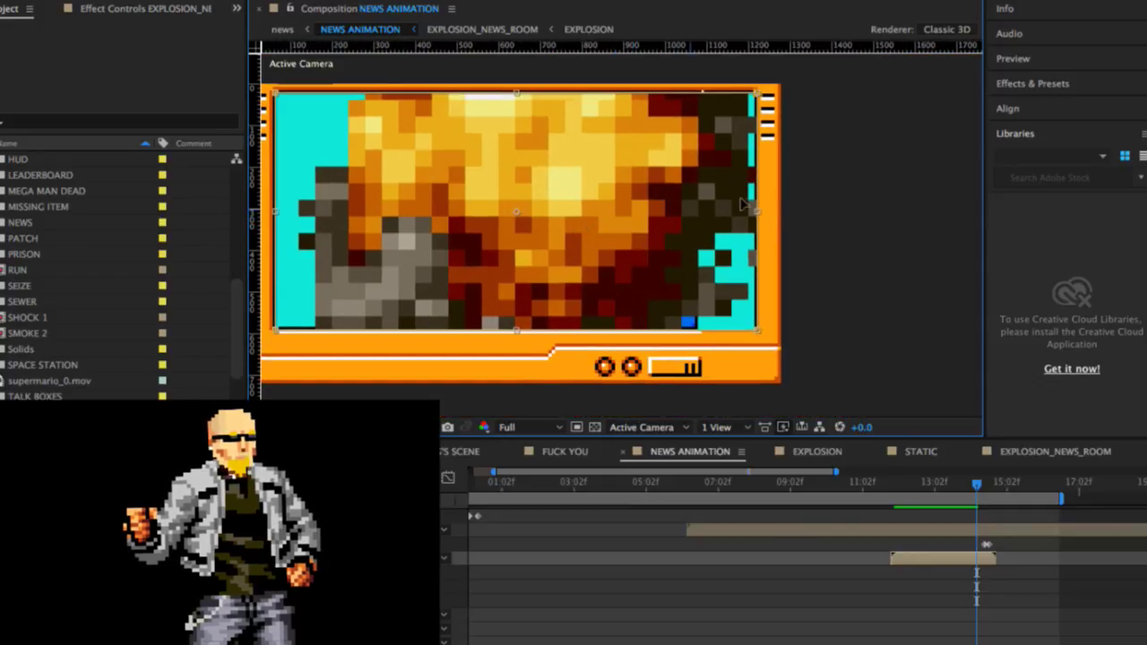
scroll(746, 205, down, 2)
scroll(746, 206, up, 6)
drag(745, 205, 486, 220)
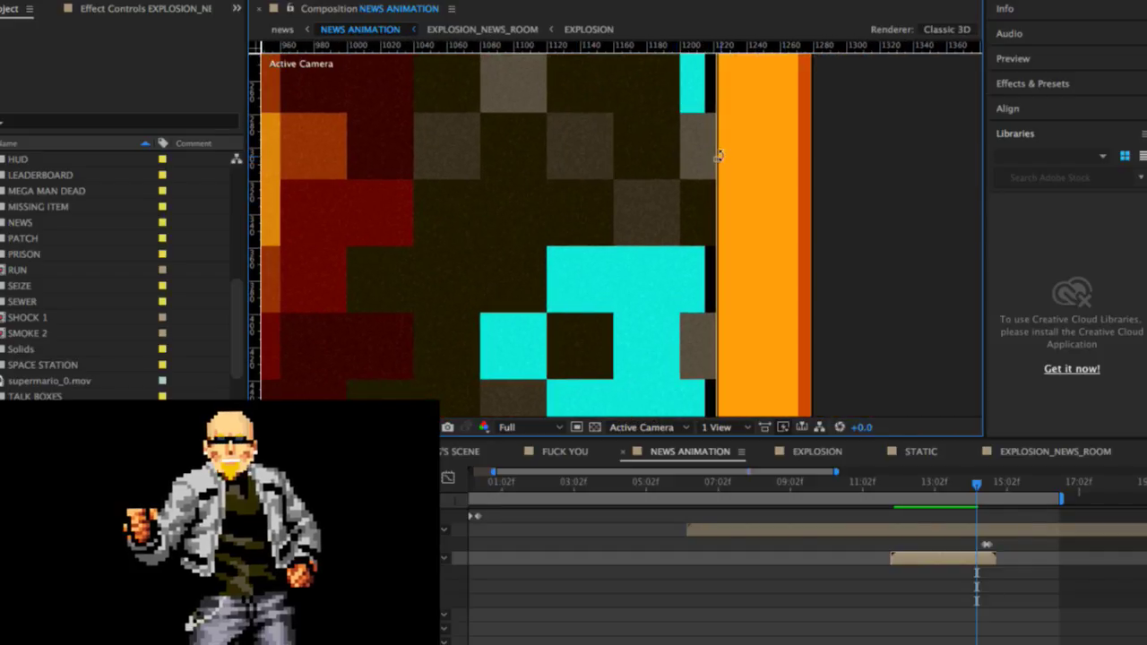
mouse_move(714, 154)
mouse_down()
mouse_move(697, 153)
mouse_move(707, 157)
mouse_up()
scroll(746, 174, up, 3)
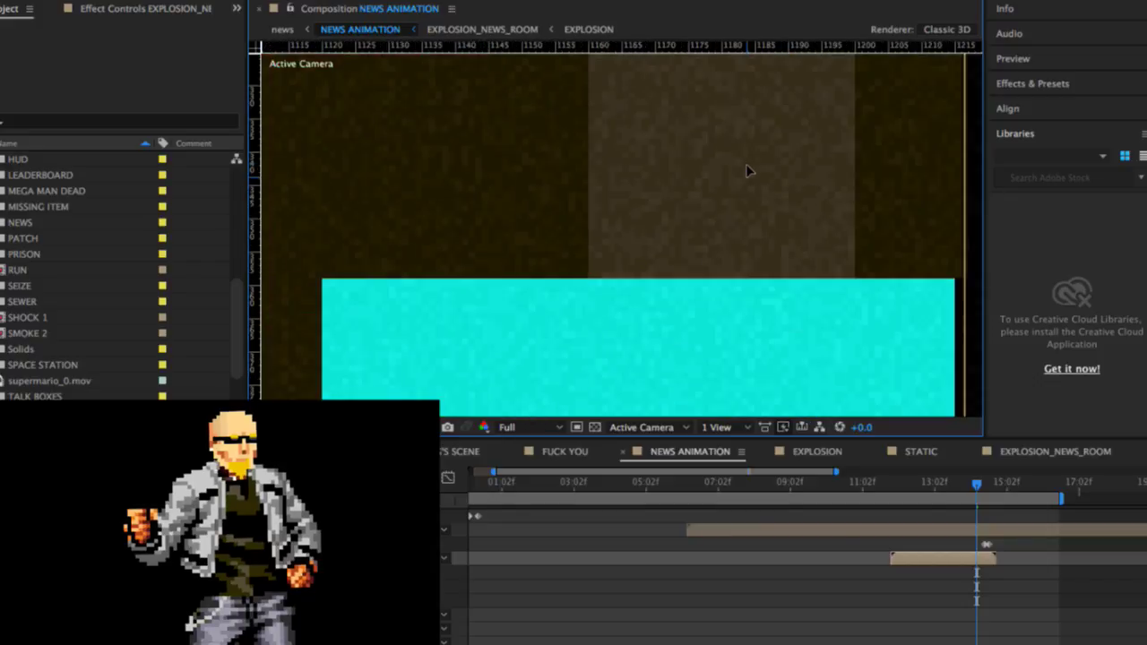
scroll(746, 174, down, 5)
drag(703, 134, 704, 266)
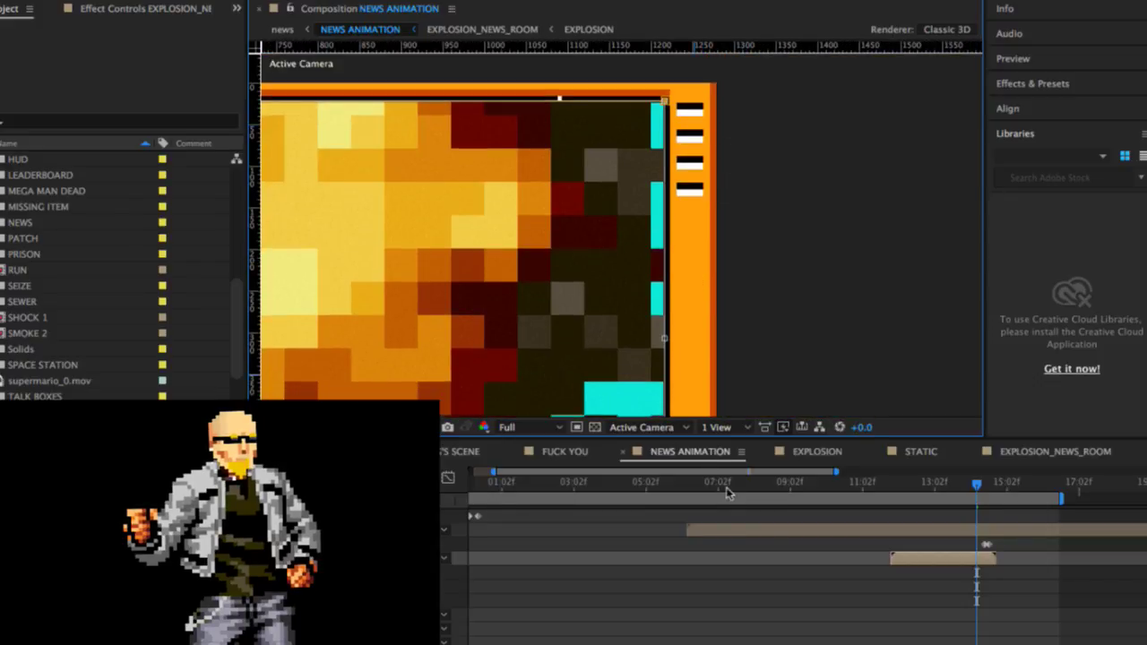
Step: Preview the masked explosions close up along the TV screen's right edge
click(913, 482)
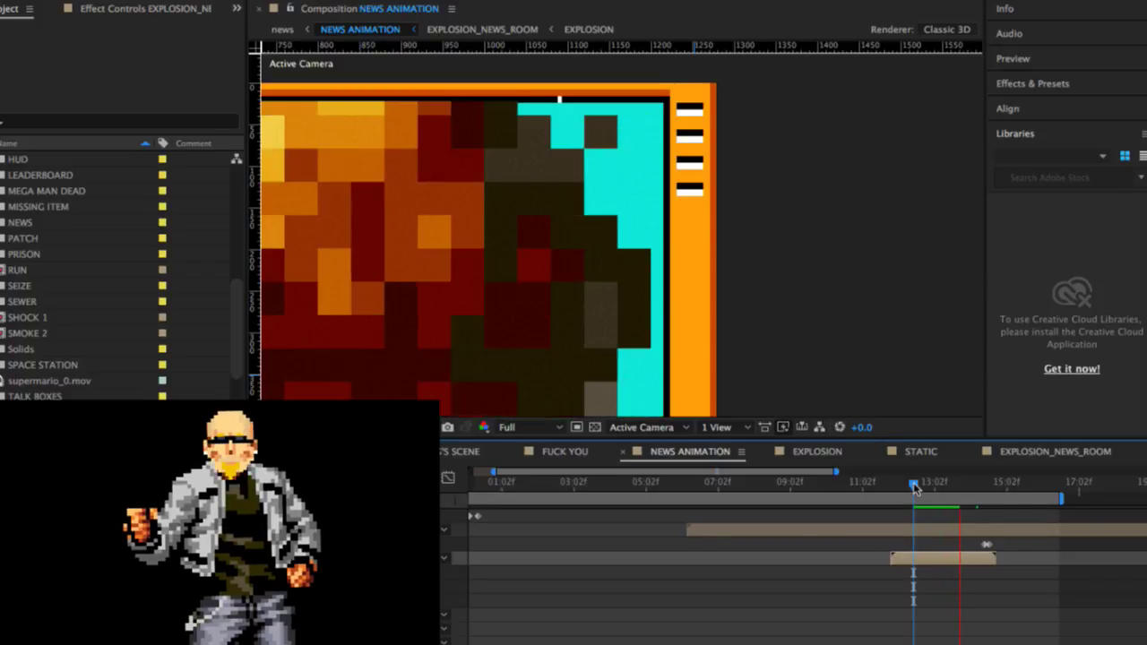
key(space)
click(884, 560)
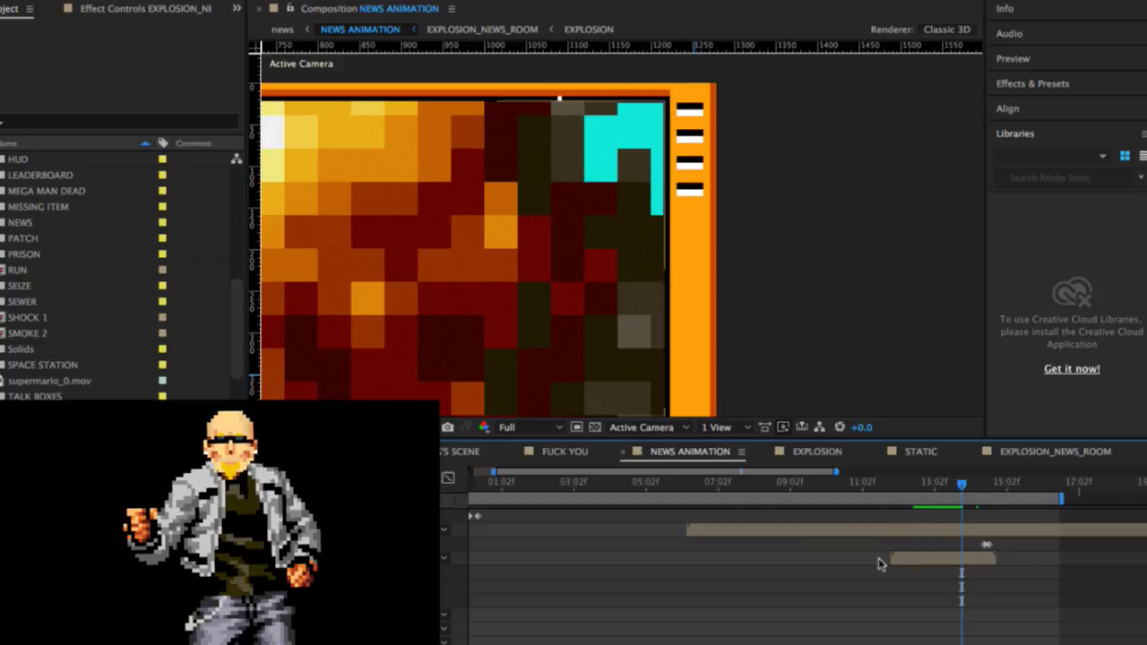
click(925, 485)
key(space)
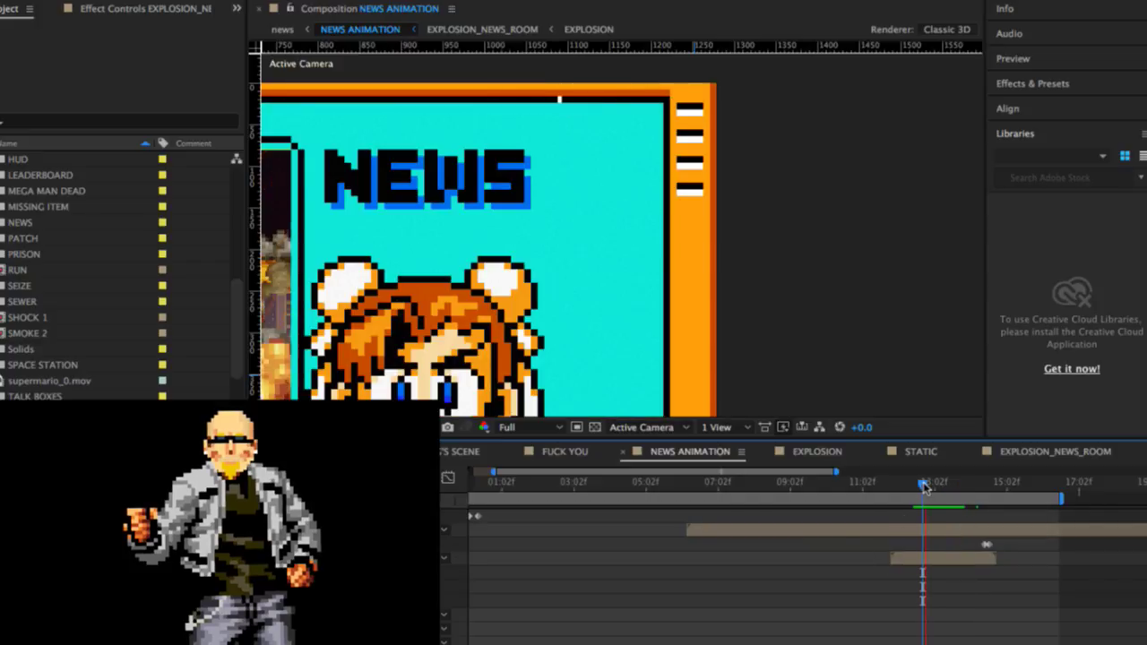
key(space)
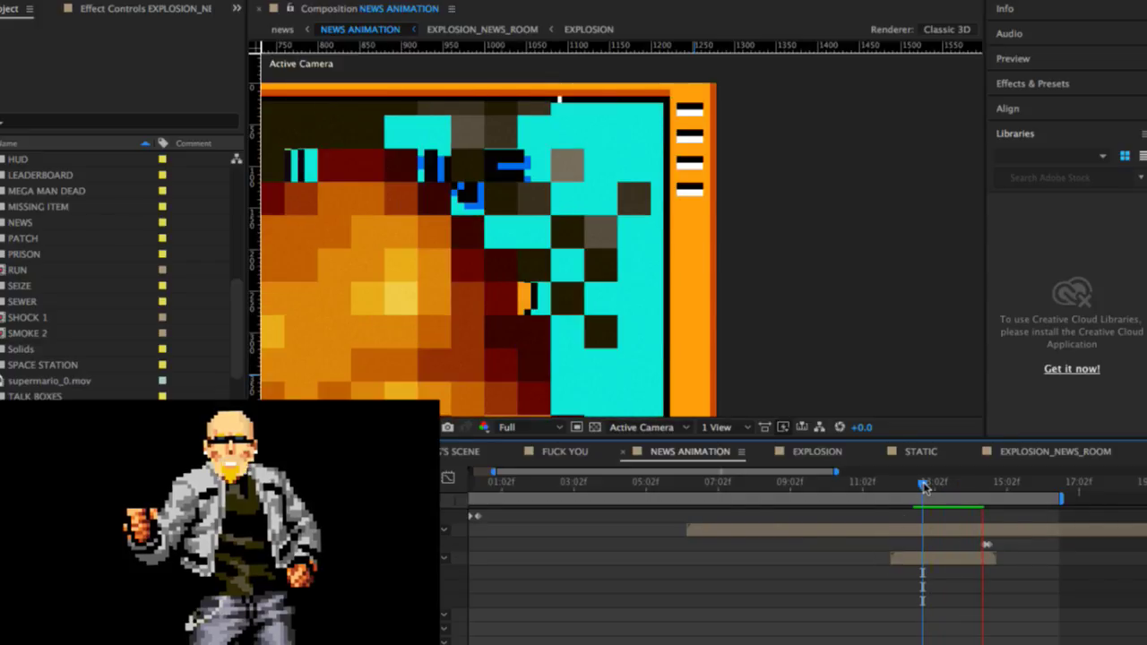
Step: Replay the whole explosion sequence from its first frame through the transition into static
scroll(795, 303, down, 5)
scroll(796, 303, up, 4)
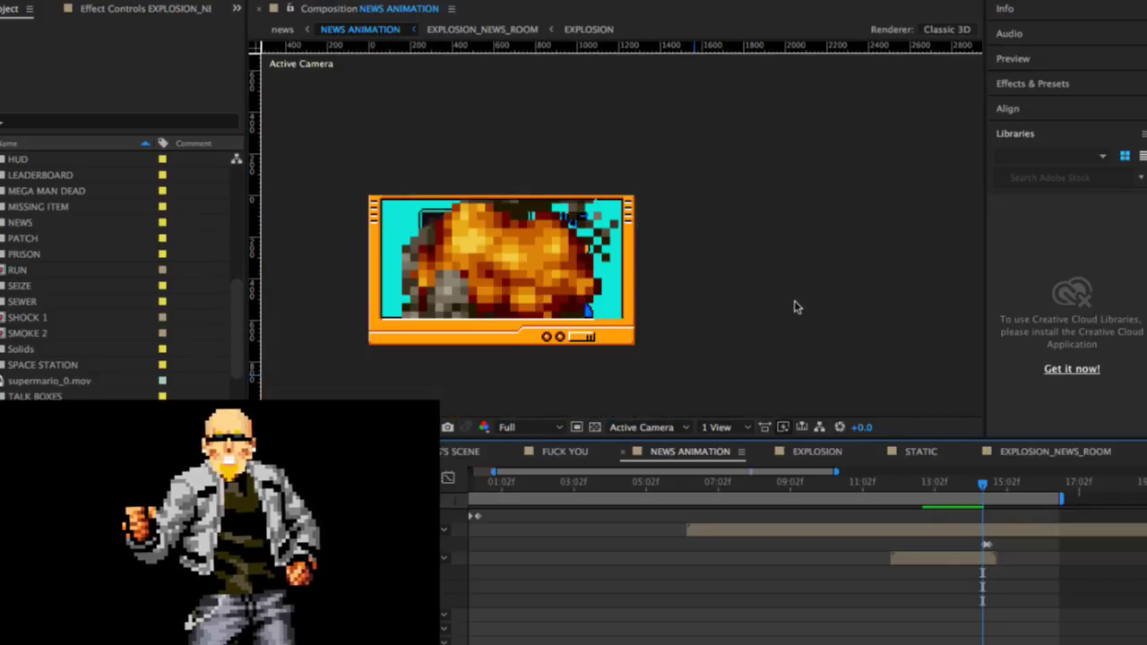
click(893, 485)
key(space)
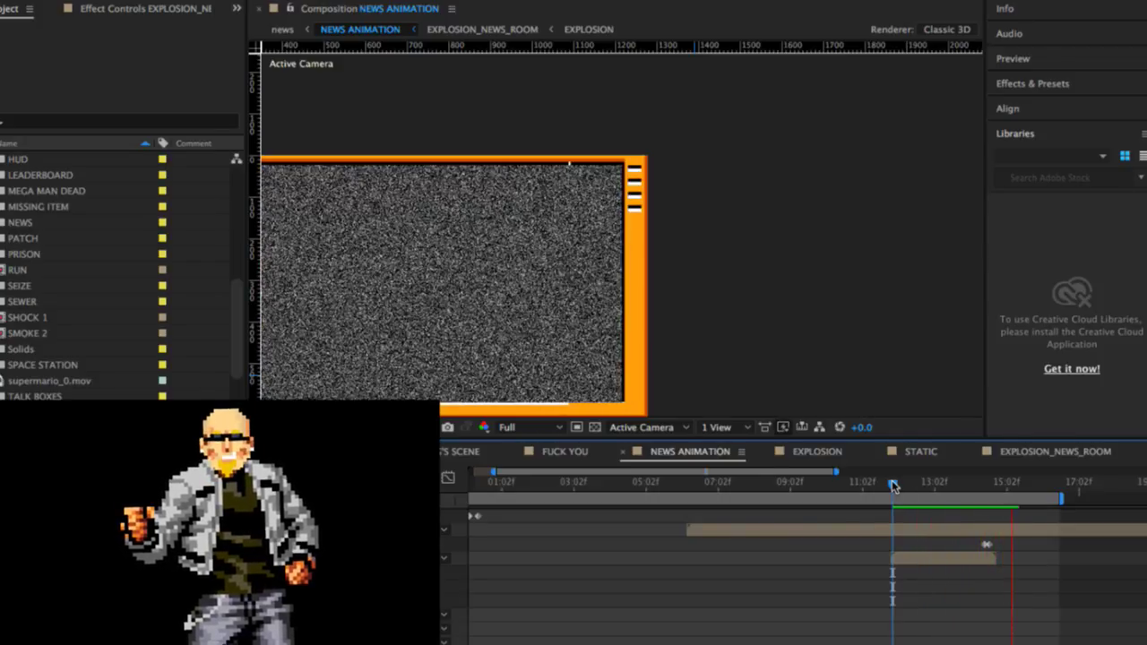
key(space)
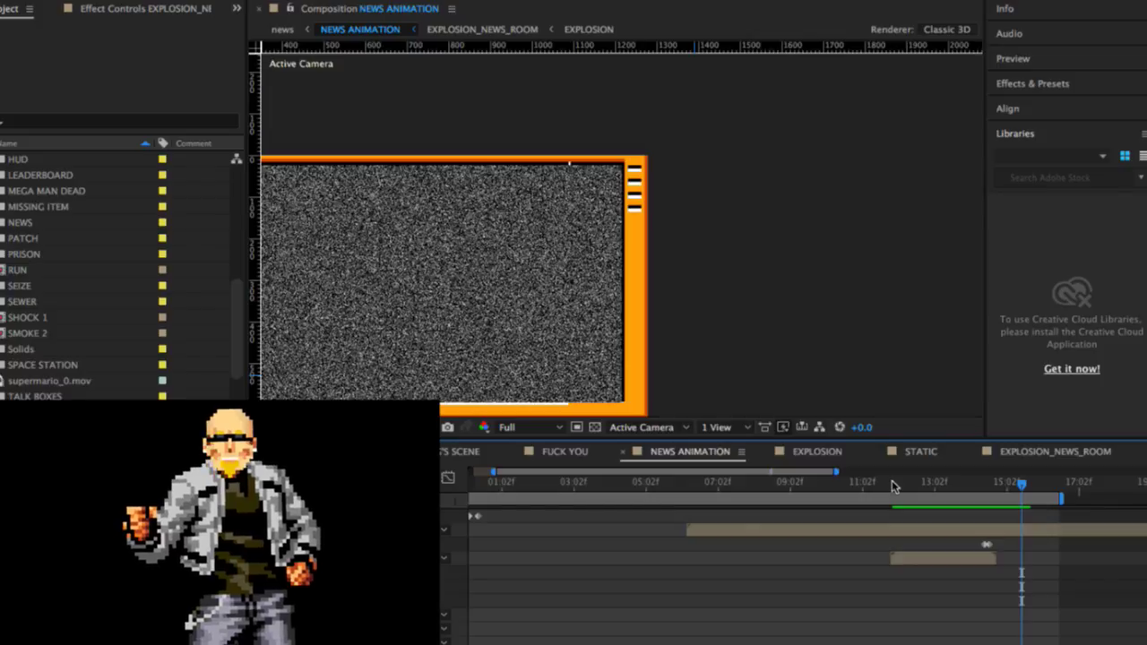
click(892, 487)
key(space)
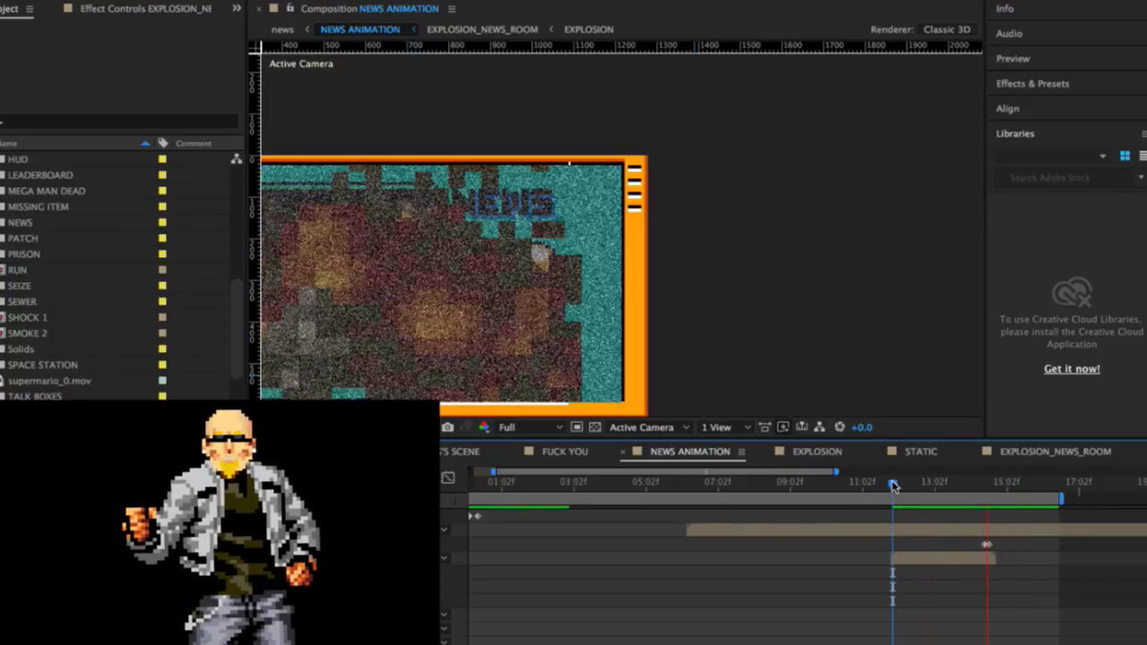
key(space)
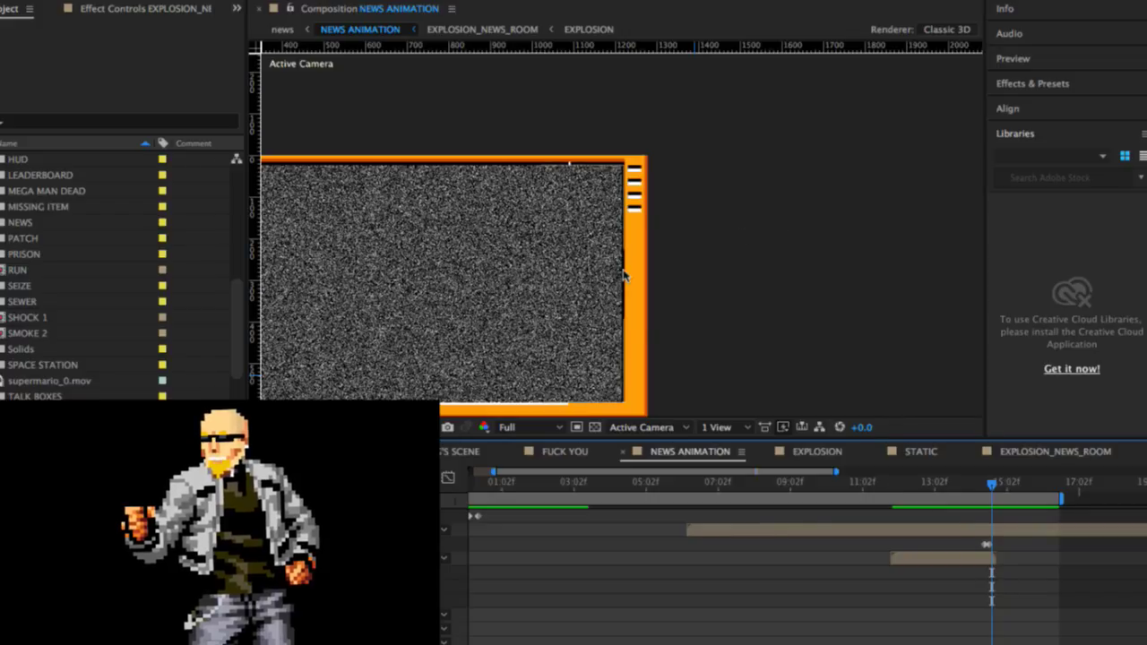
scroll(625, 276, down, 1)
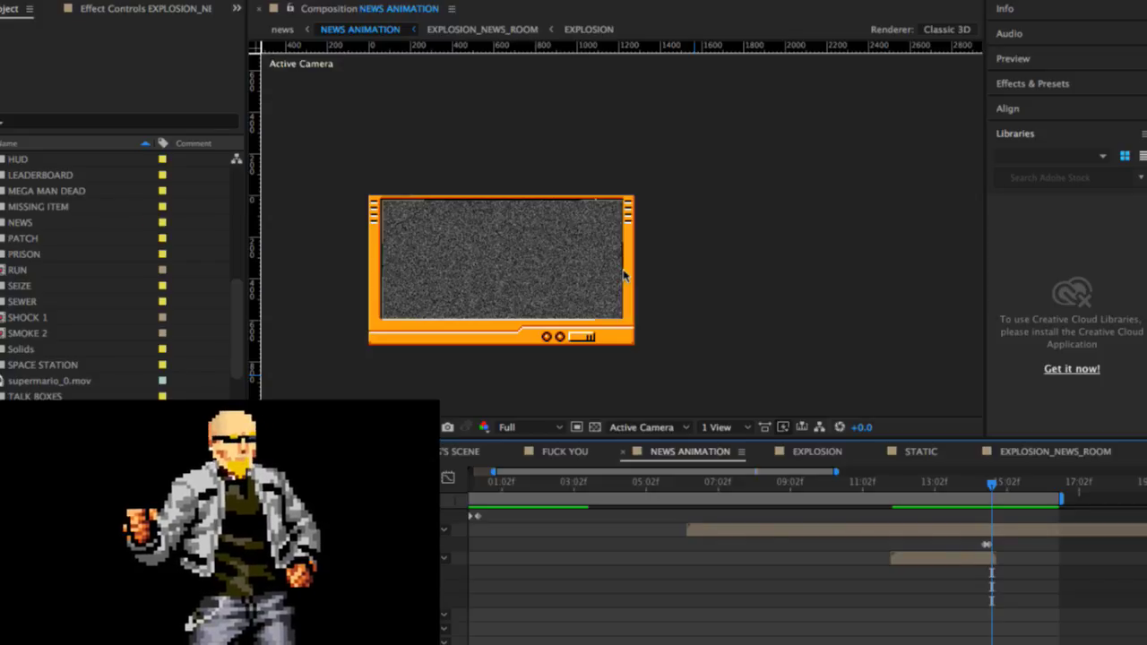
drag(399, 267, 507, 204)
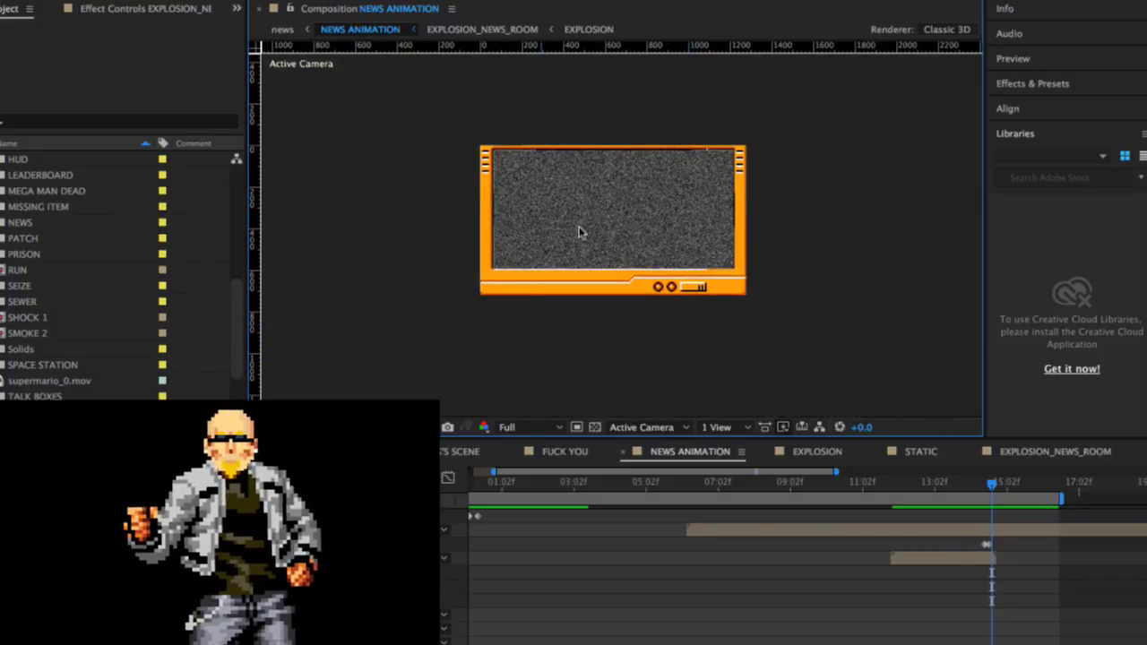
scroll(601, 218, down, 5)
scroll(615, 230, up, 8)
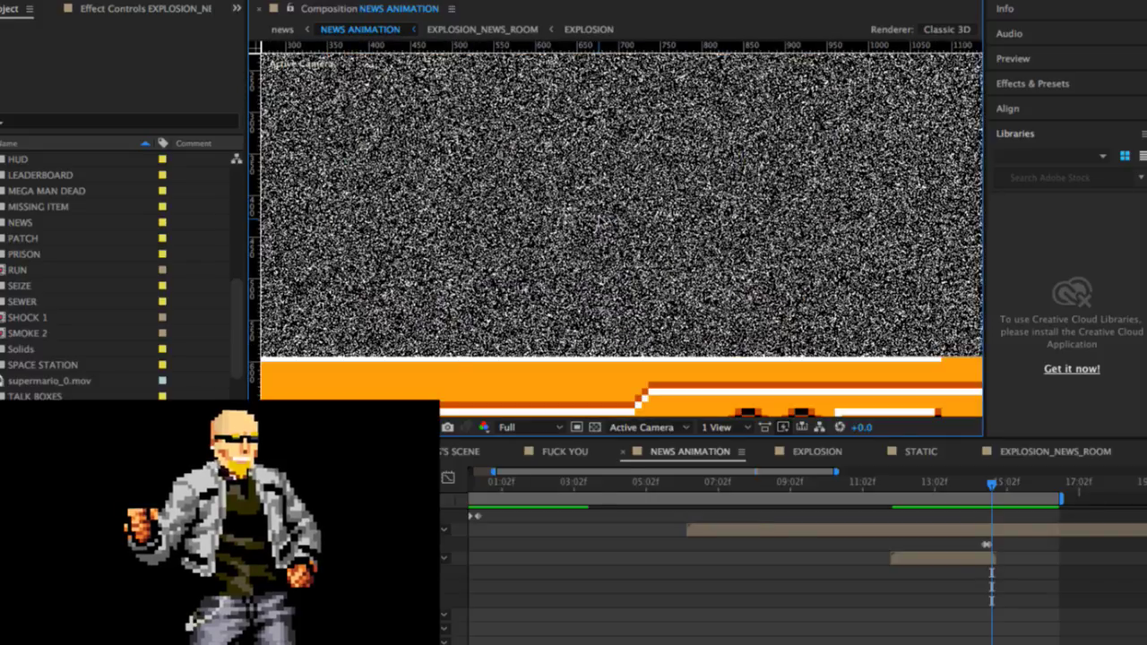
scroll(600, 221, down, 3)
scroll(601, 221, down, 2)
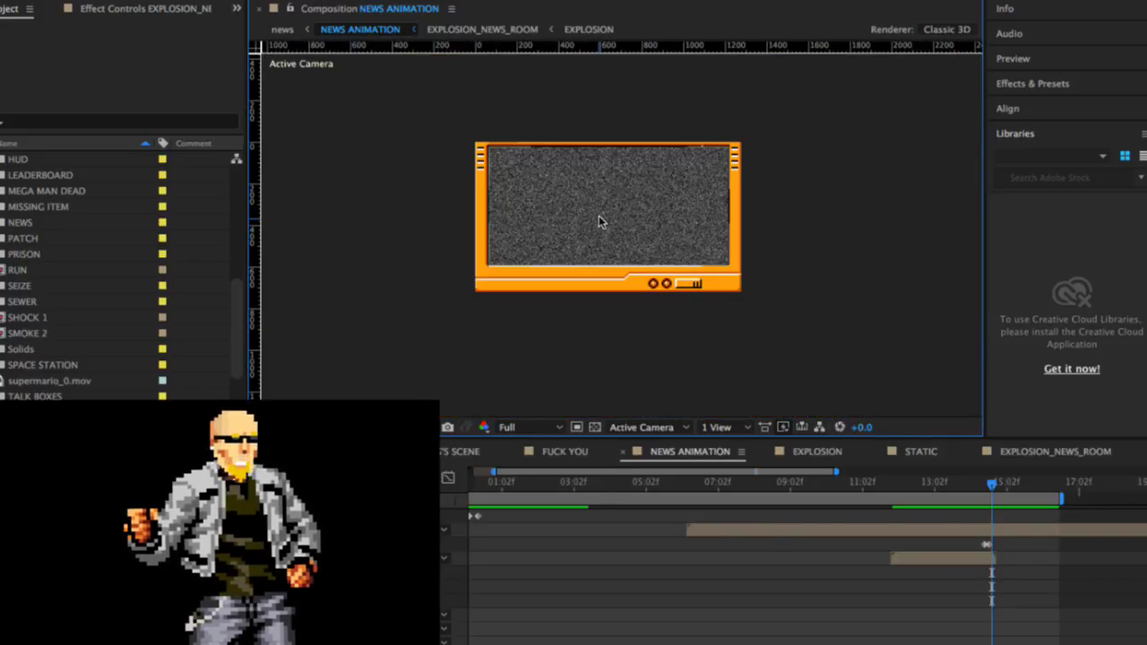
scroll(599, 201, down, 2)
scroll(598, 203, up, 4)
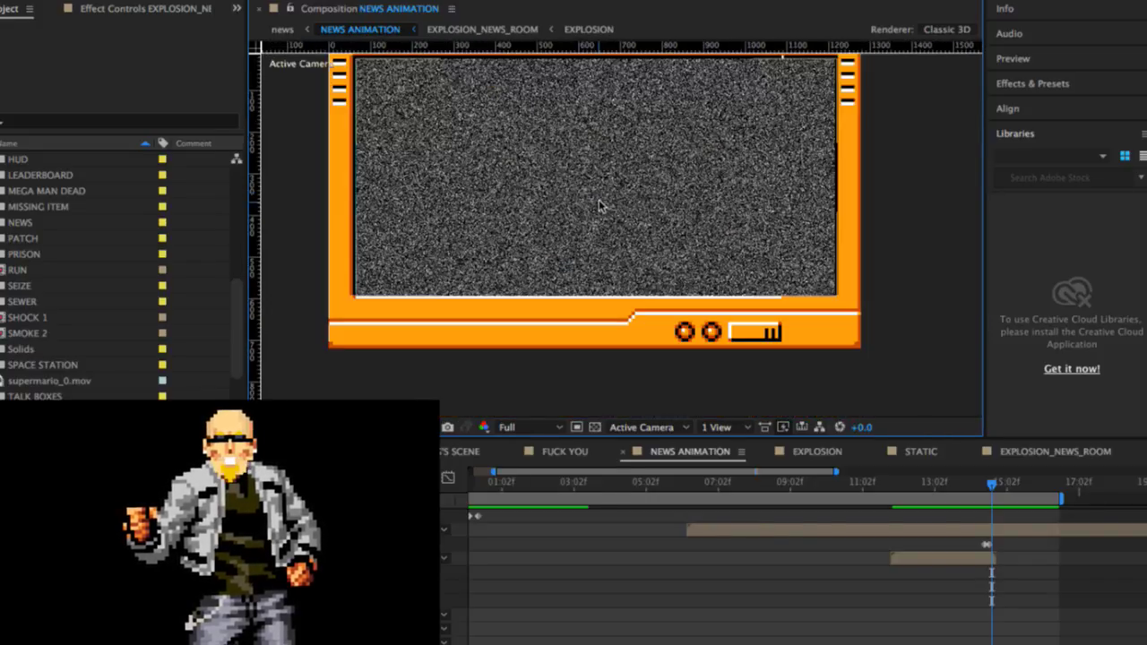
scroll(525, 211, up, 2)
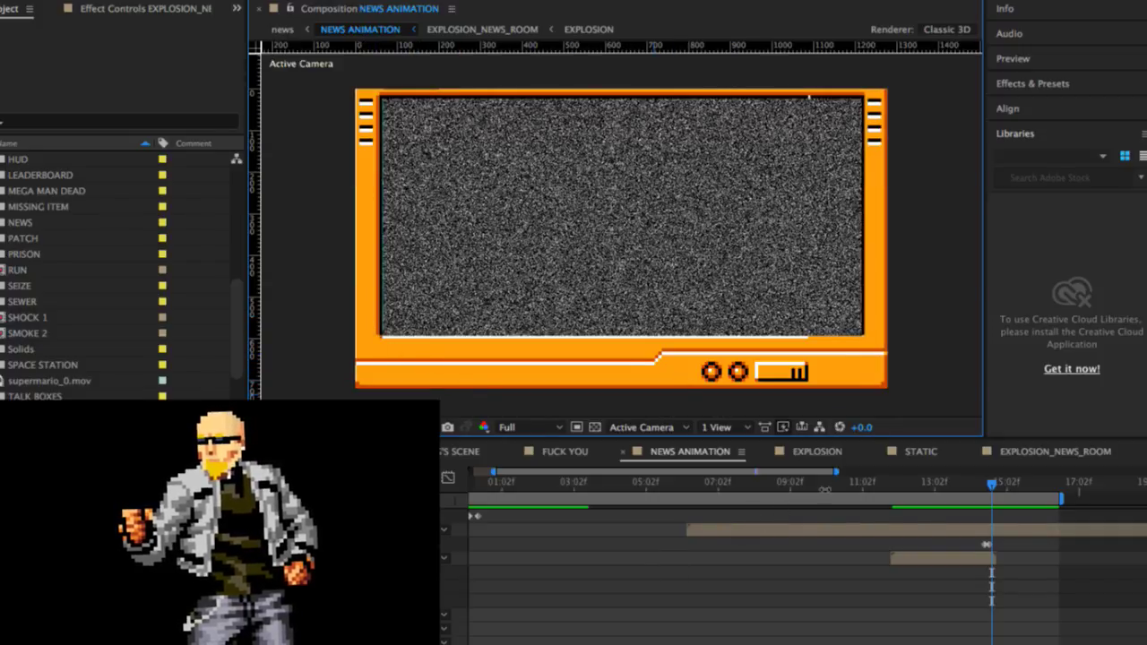
Step: Look through the NEWS ANIMATION layers, select the news.png layer and scrub the timeline from its beginning through the explosions
click(941, 484)
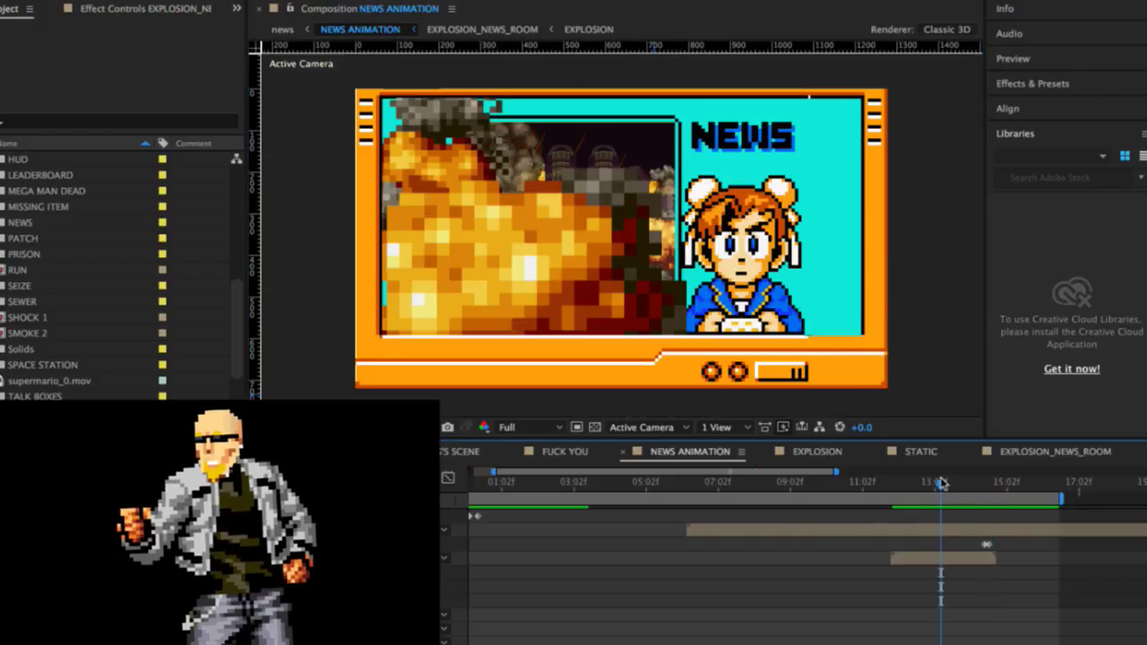
scroll(869, 574, down, 3)
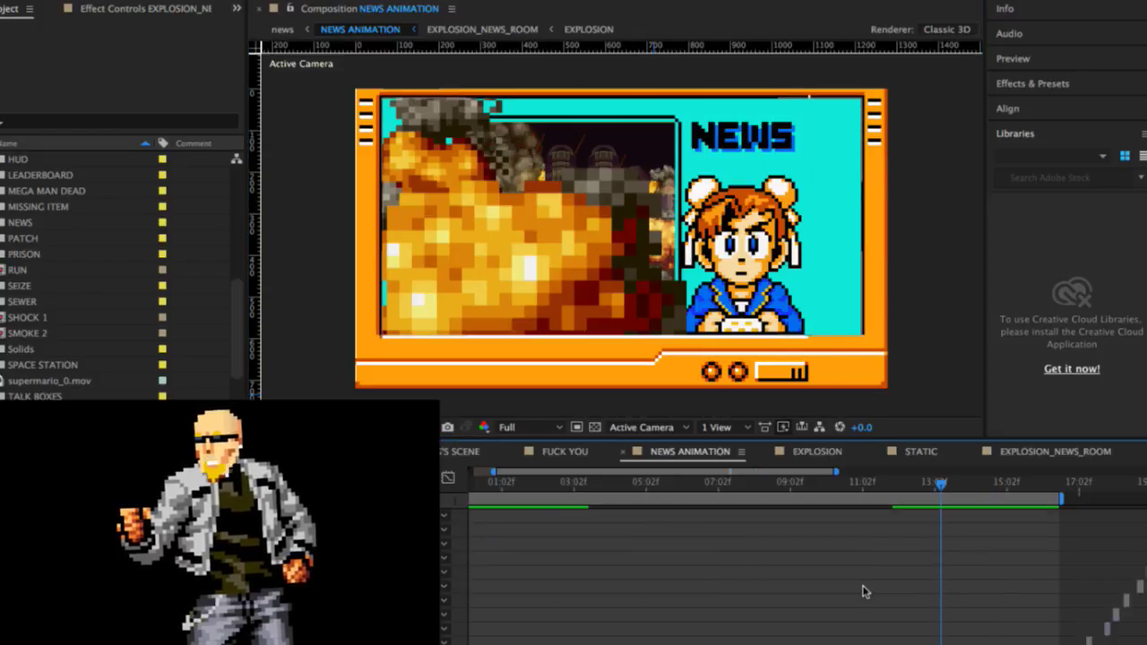
scroll(865, 592, up, 4)
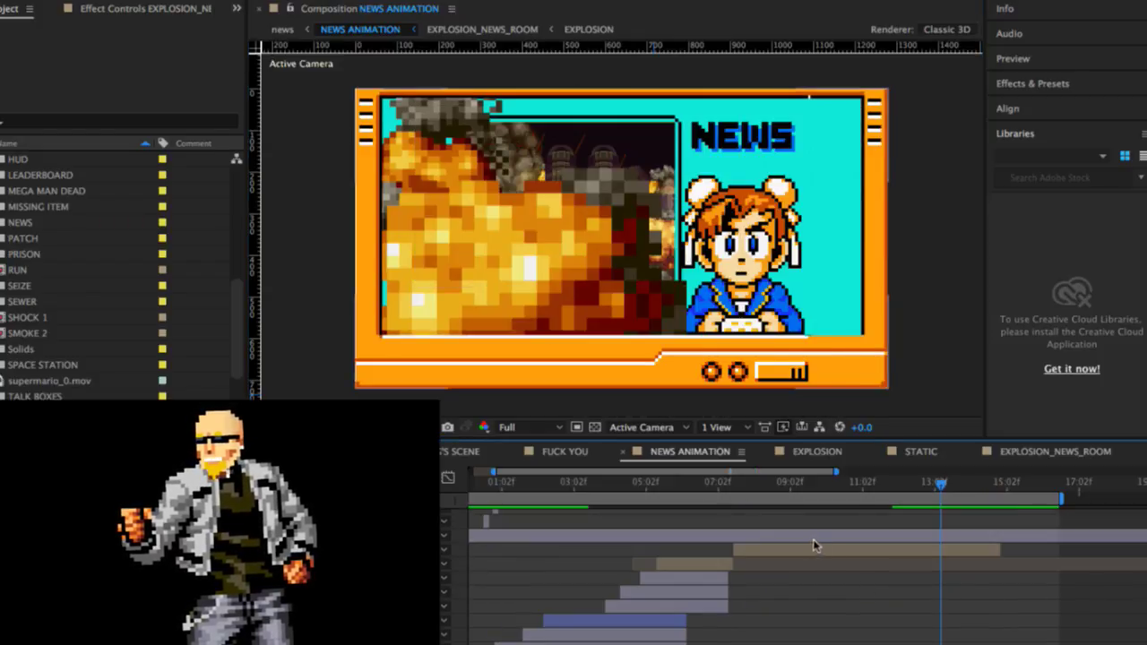
click(811, 535)
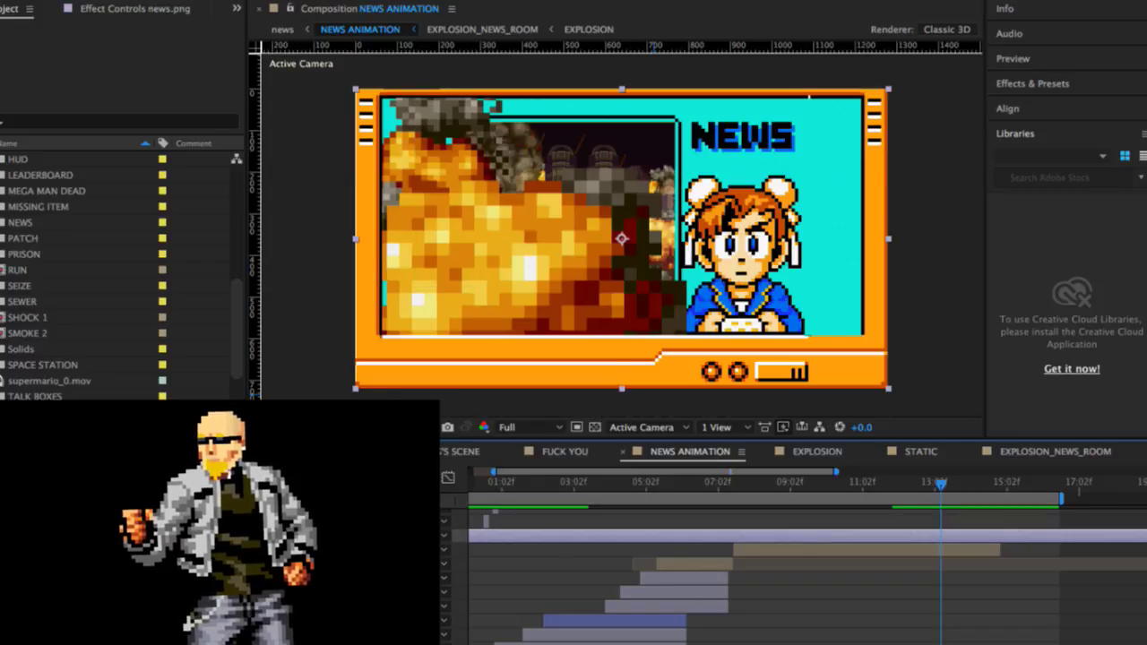
key(space)
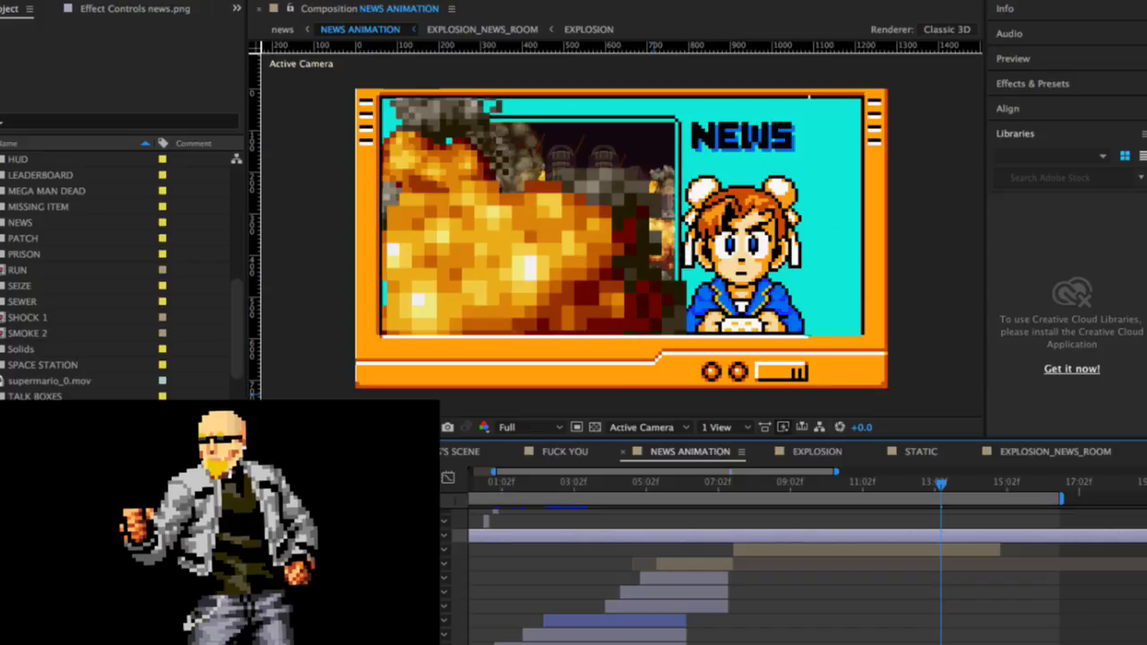
scroll(615, 545, up, 1)
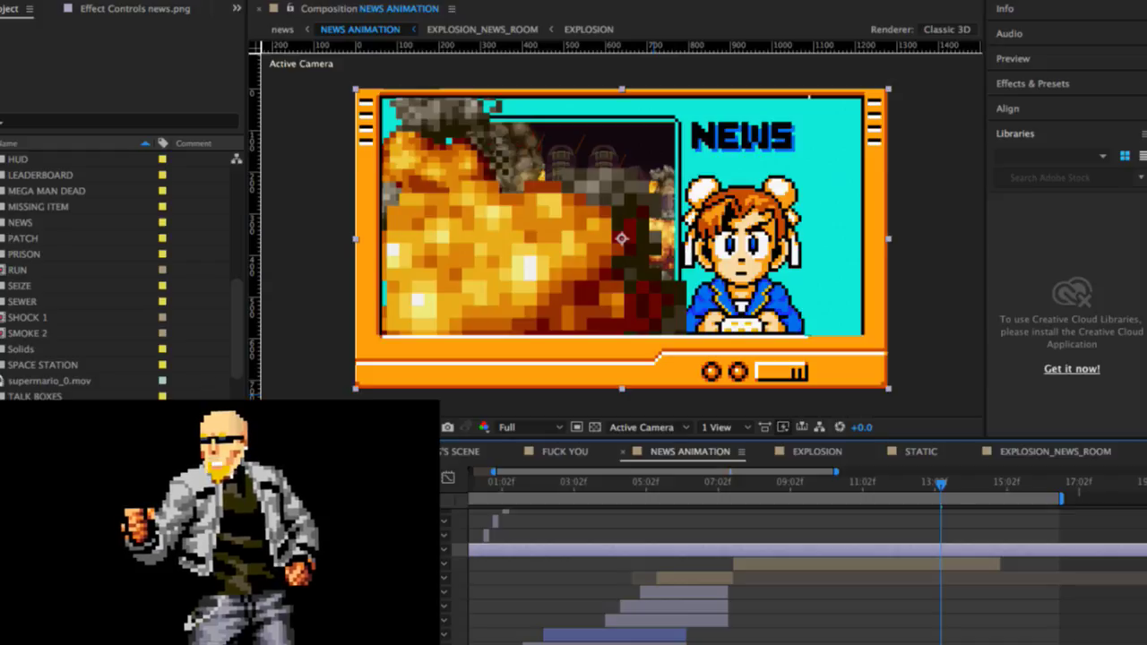
key(minus)
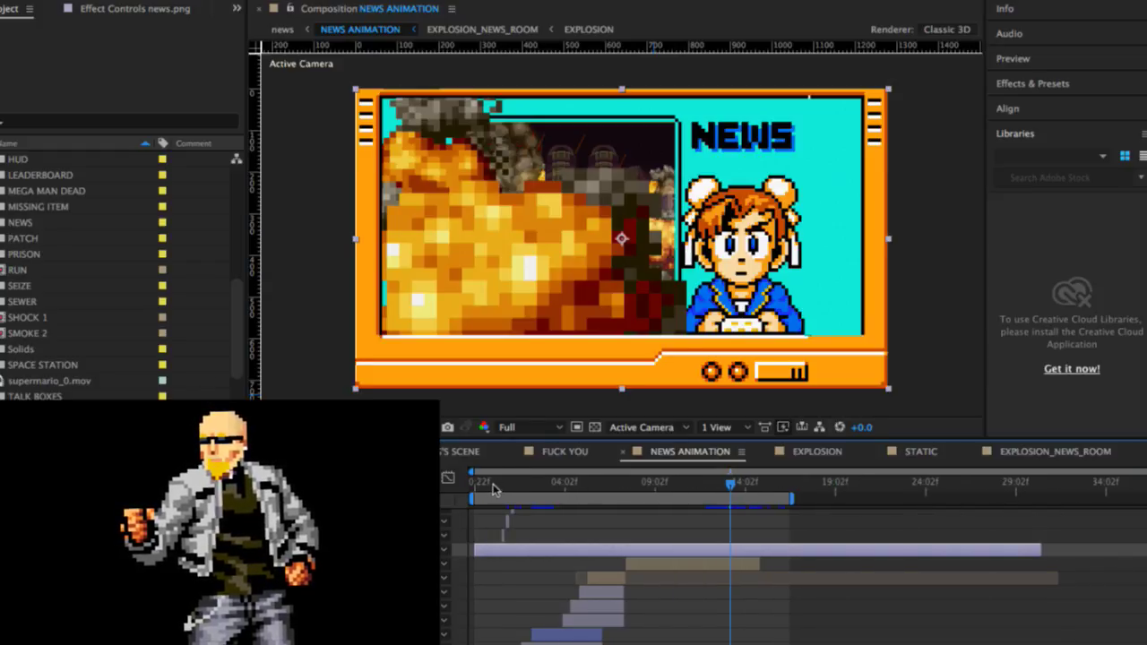
drag(493, 489, 677, 489)
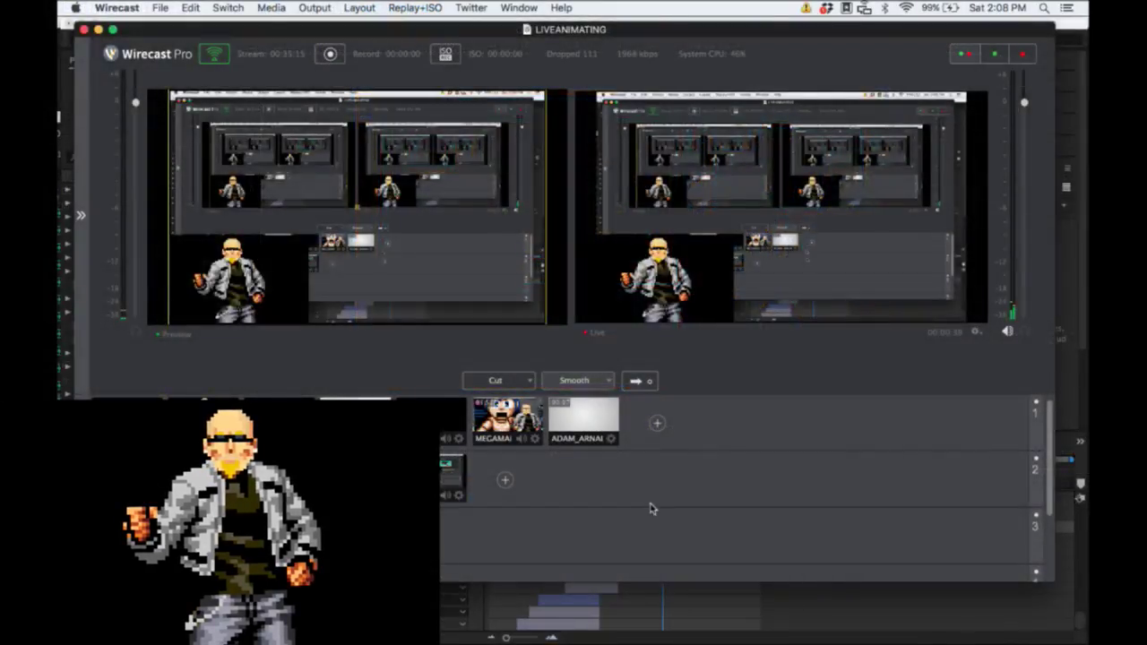
Step: Switch to Photoshop and close the floating Selective Tool window
key(super+Tab)
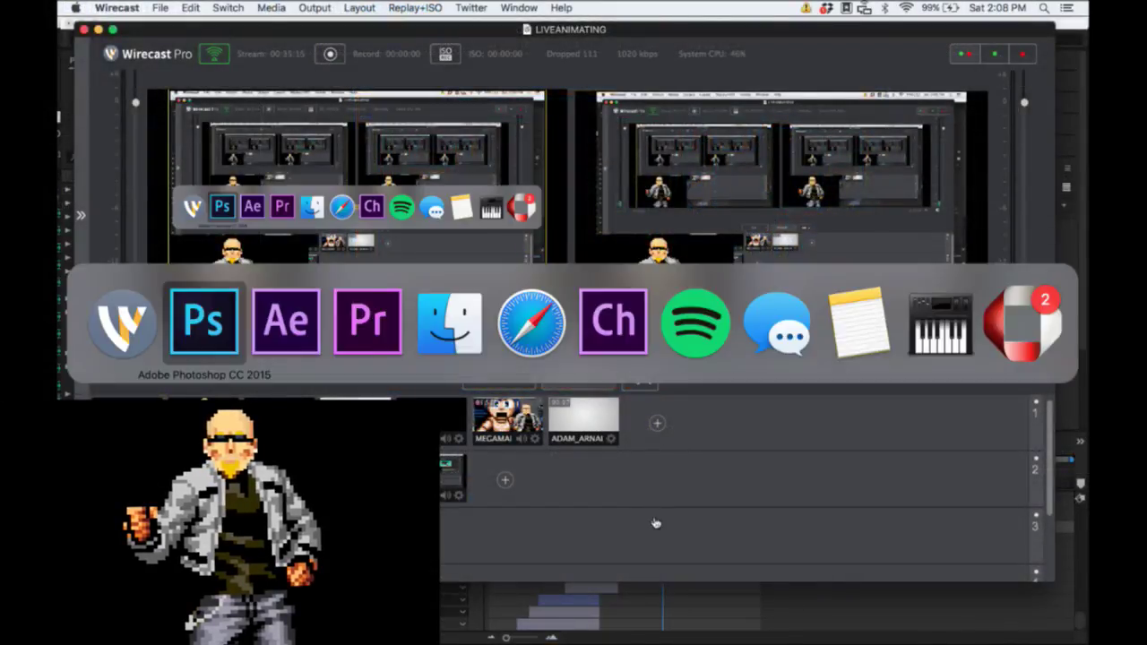
key(super+Tab)
key(super+Tab)
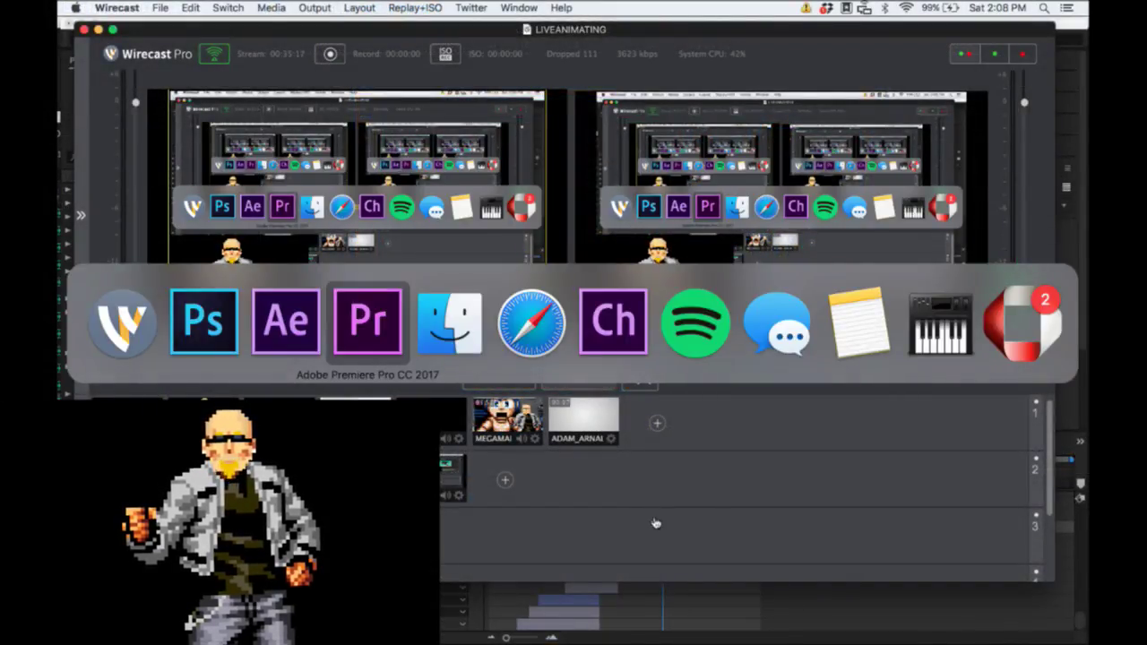
key(super+shift+Tab)
key(super+shift+Tab)
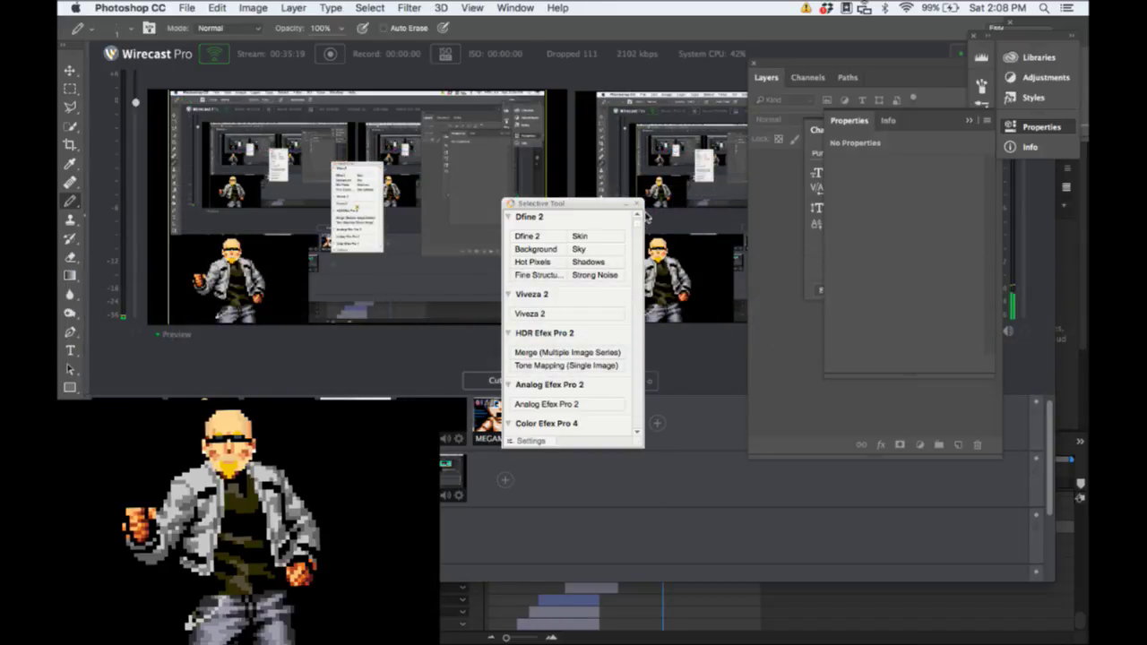
click(638, 204)
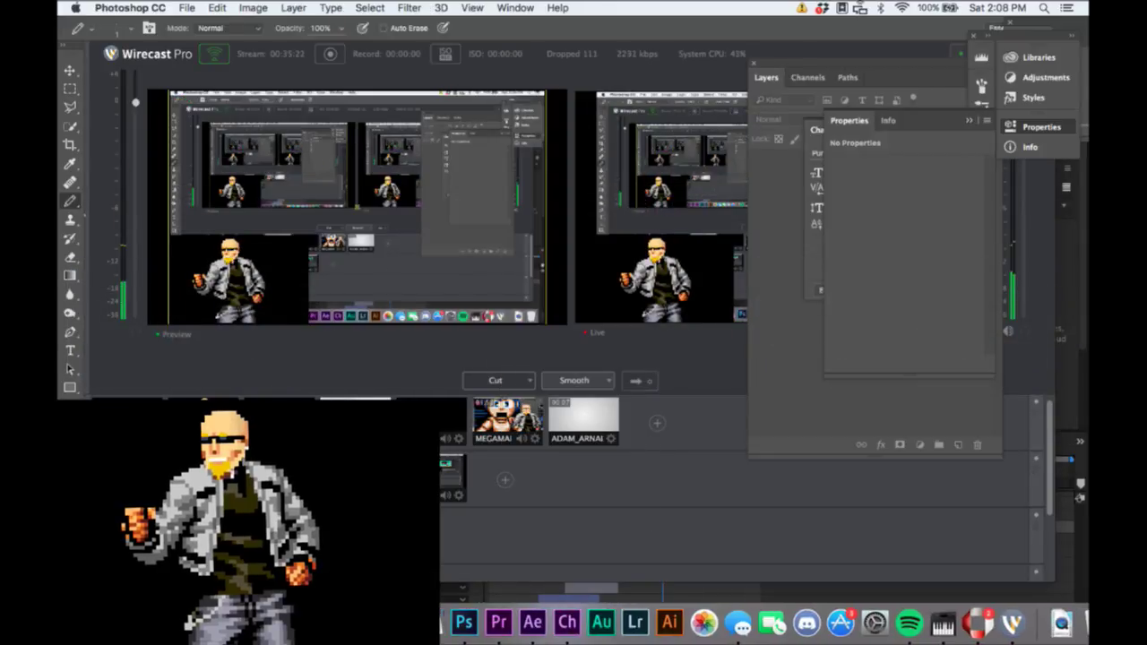
Step: Switch to Finder and open the GLITCHBOY folder on the Desktop
click(95, 624)
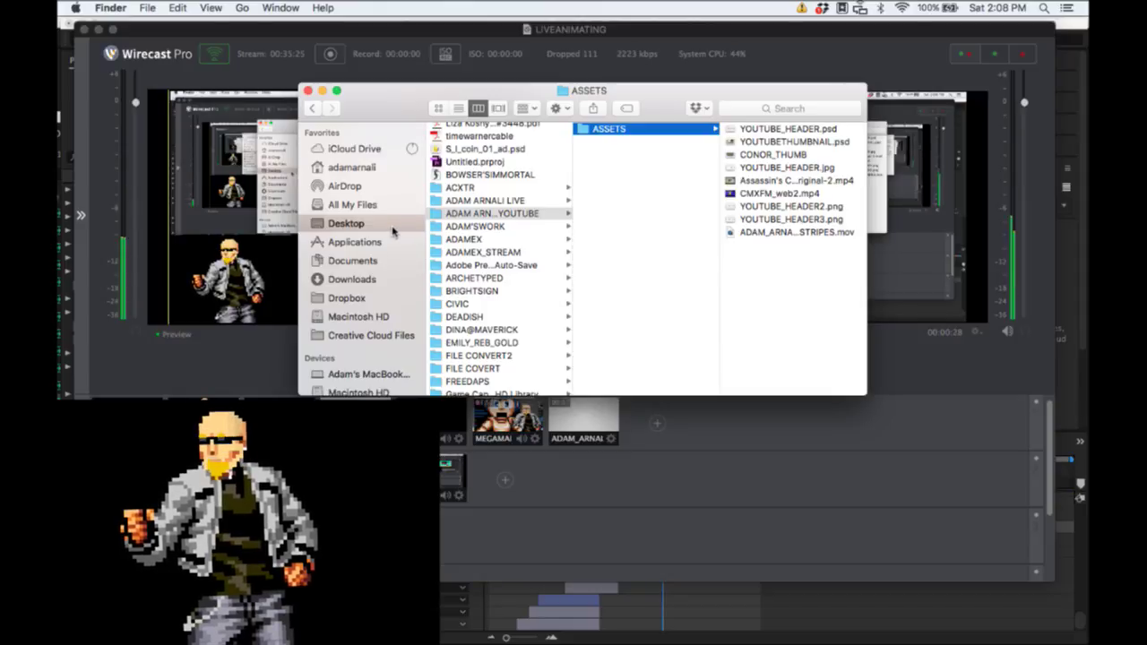
scroll(482, 289, down, 5)
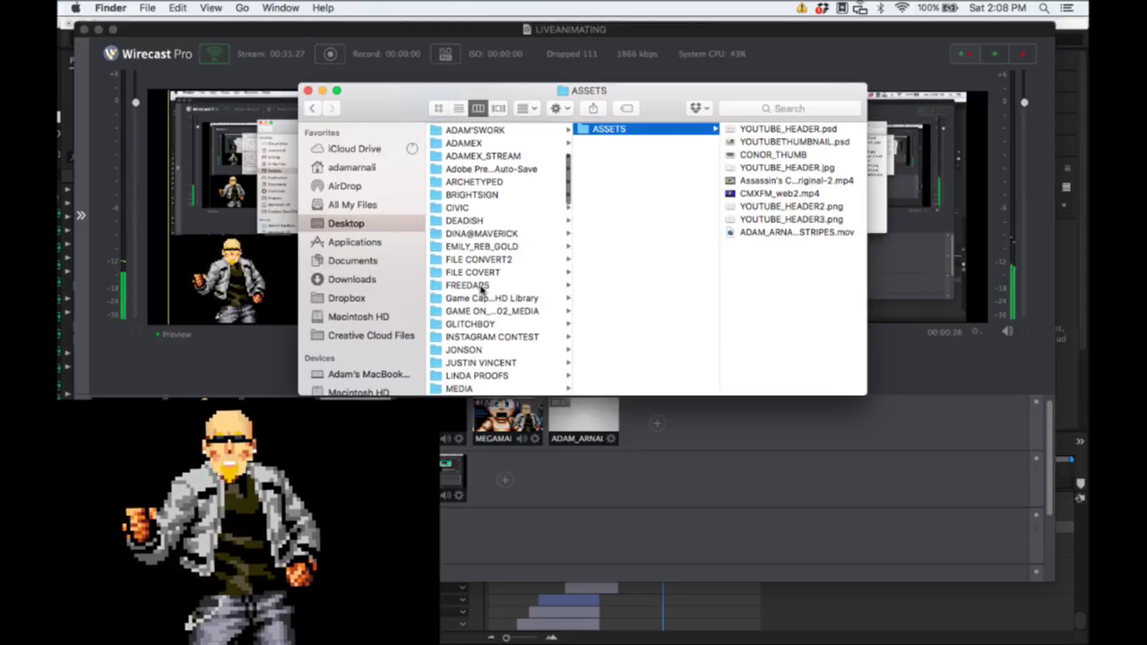
scroll(482, 289, down, 1)
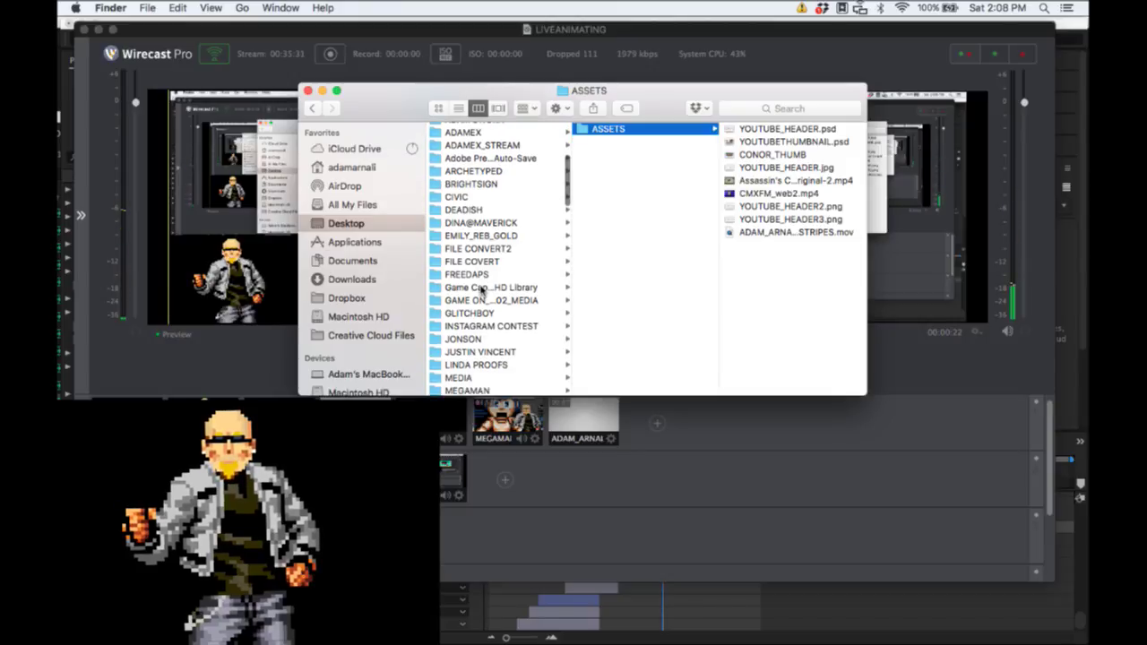
click(481, 288)
scroll(481, 289, down, 12)
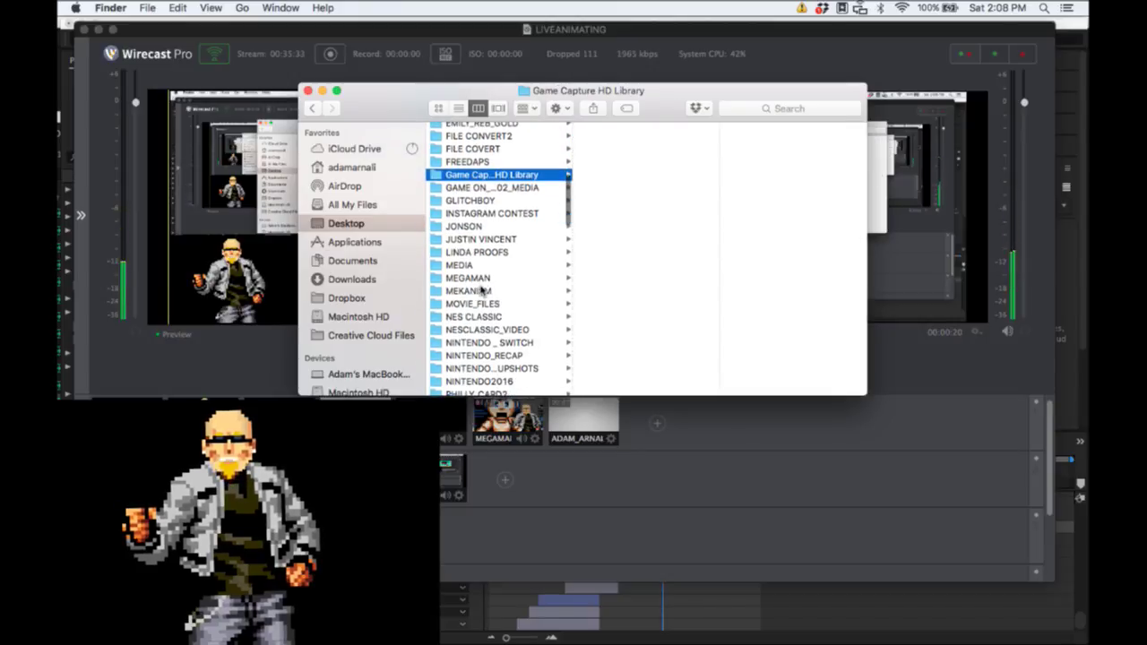
scroll(482, 288, down, 5)
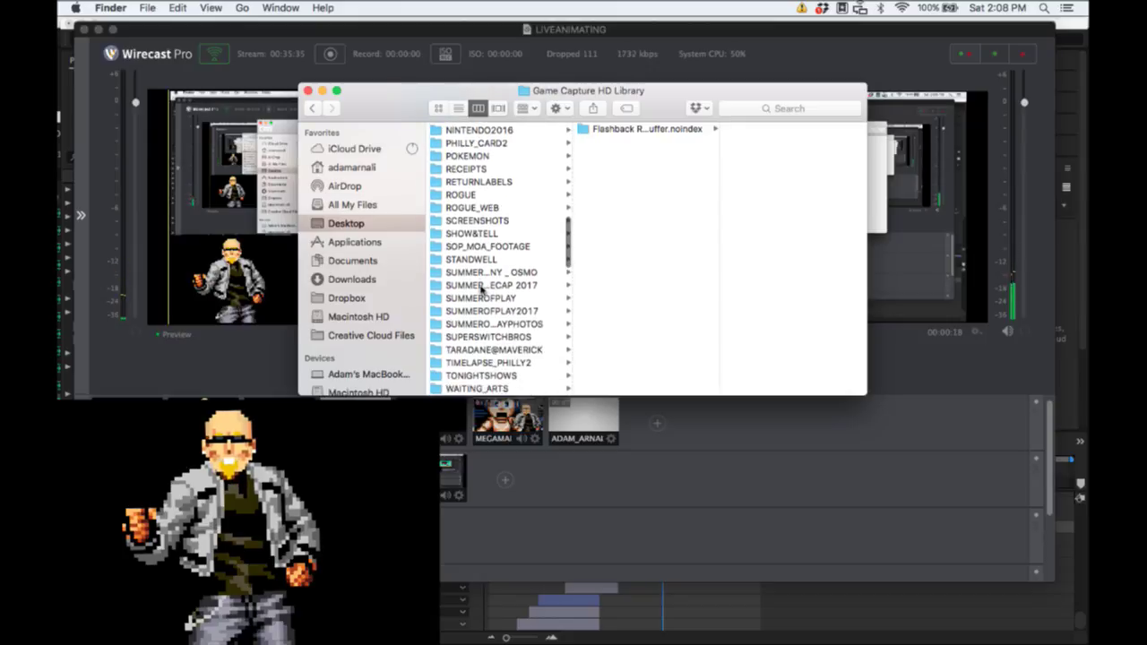
scroll(482, 289, up, 8)
scroll(481, 289, up, 5)
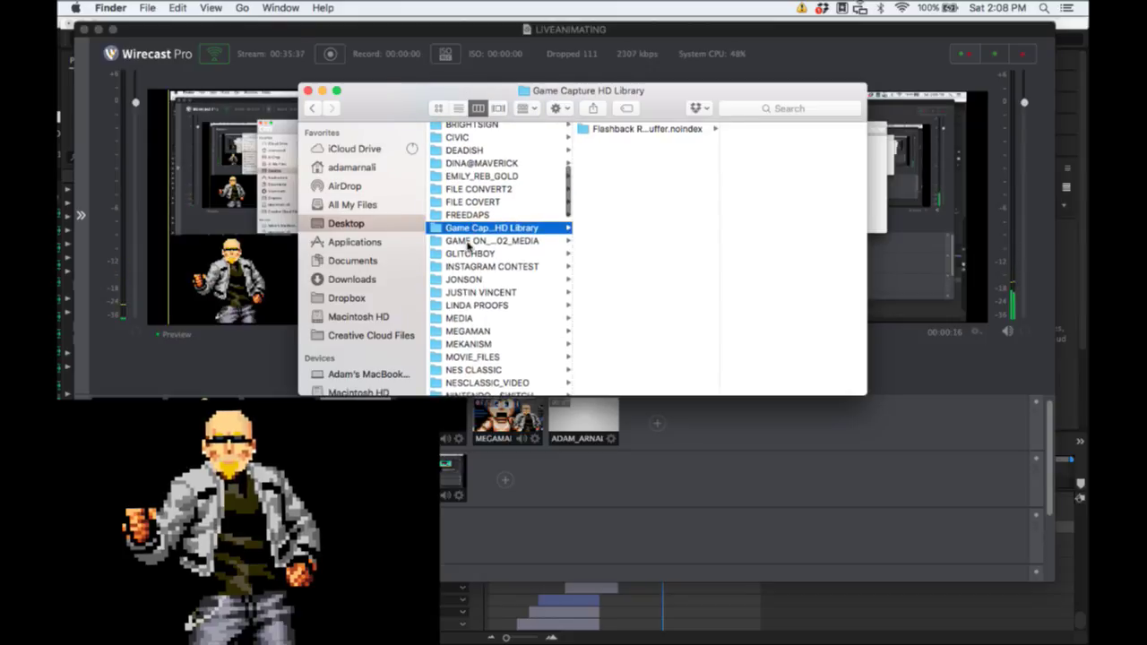
click(466, 253)
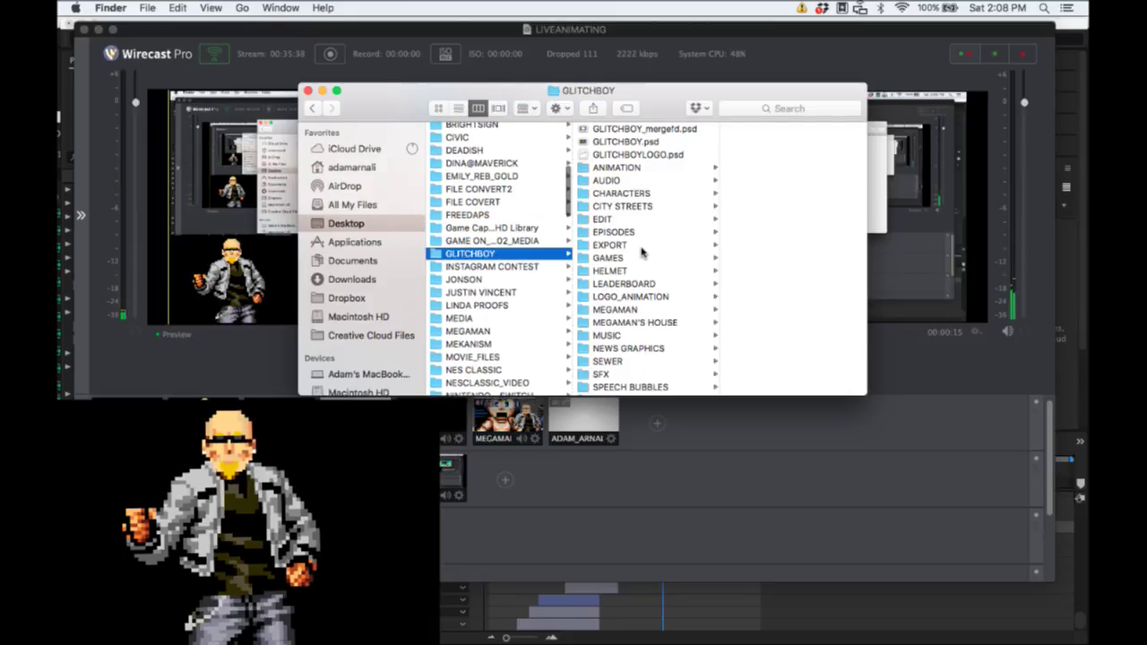
Step: Open the NEWS folder inside GLITCHBOY's ANIMATION folder
click(627, 168)
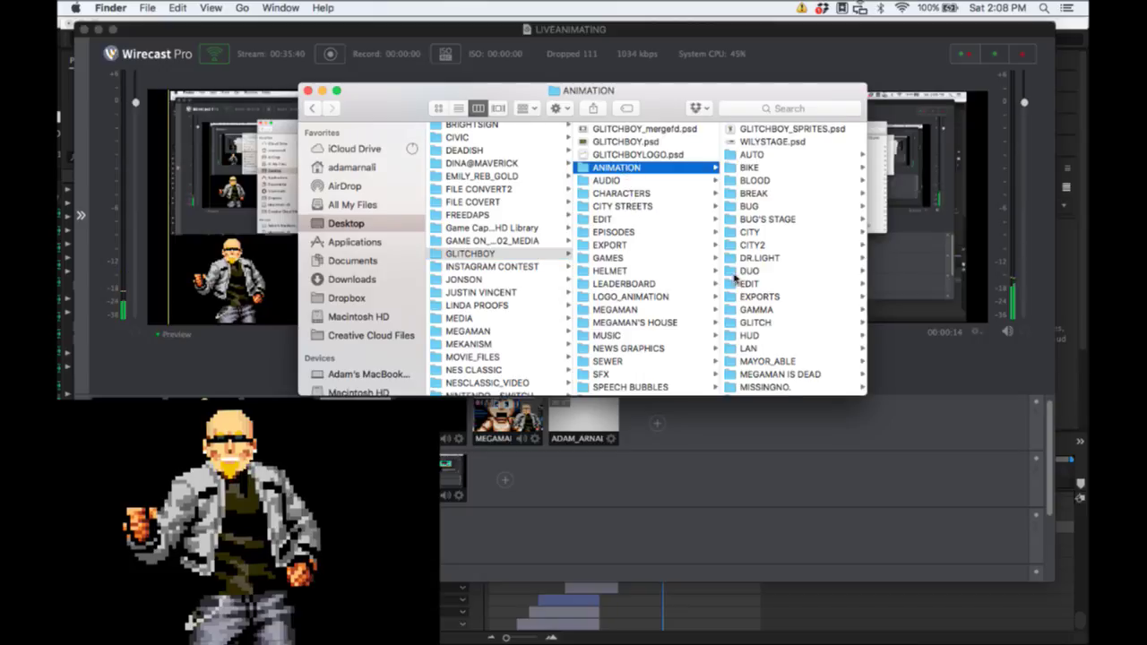
scroll(745, 325, down, 2)
scroll(745, 328, down, 3)
click(749, 330)
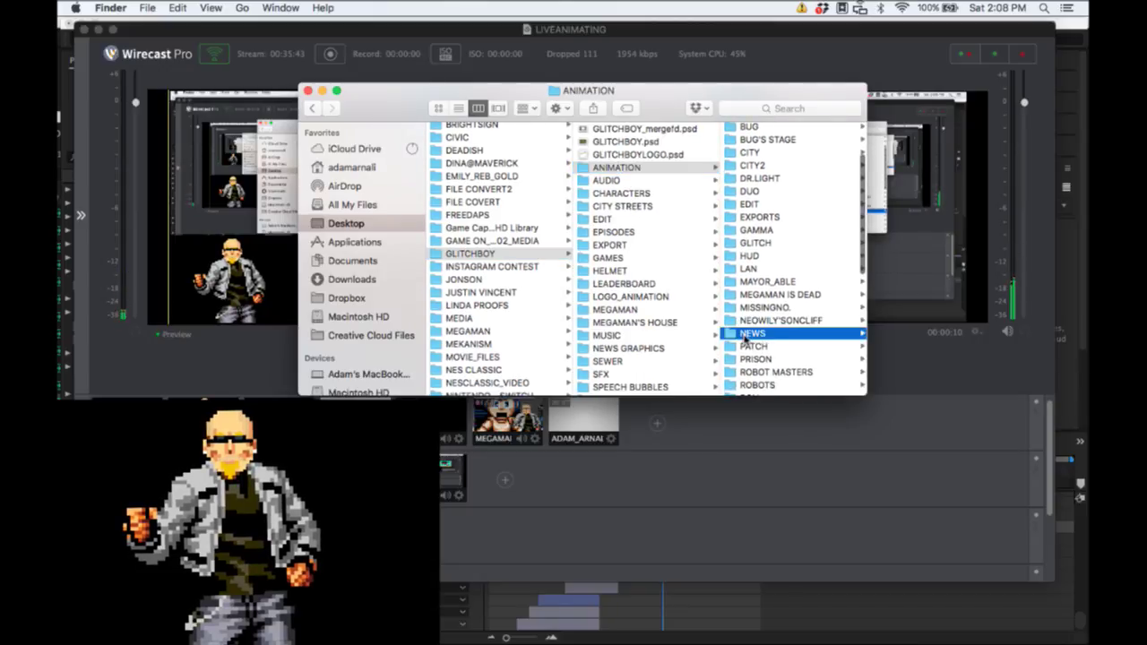
Step: Open NEWS.psd from the NEWS folder in Photoshop and bring its full layer list into view
click(758, 130)
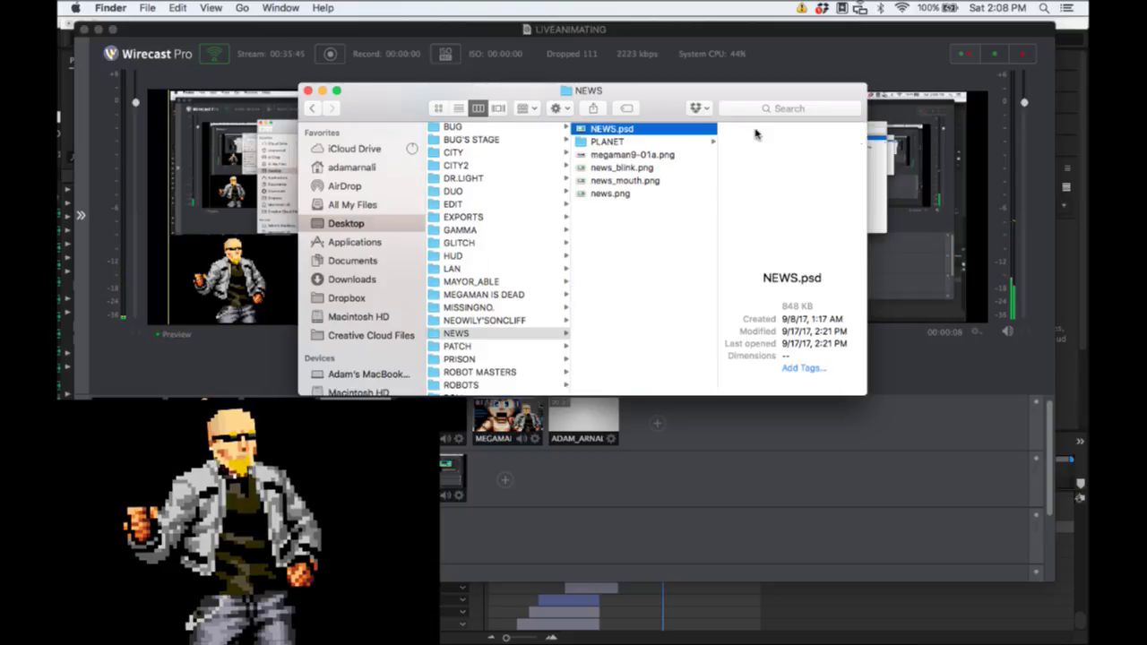
double_click(582, 122)
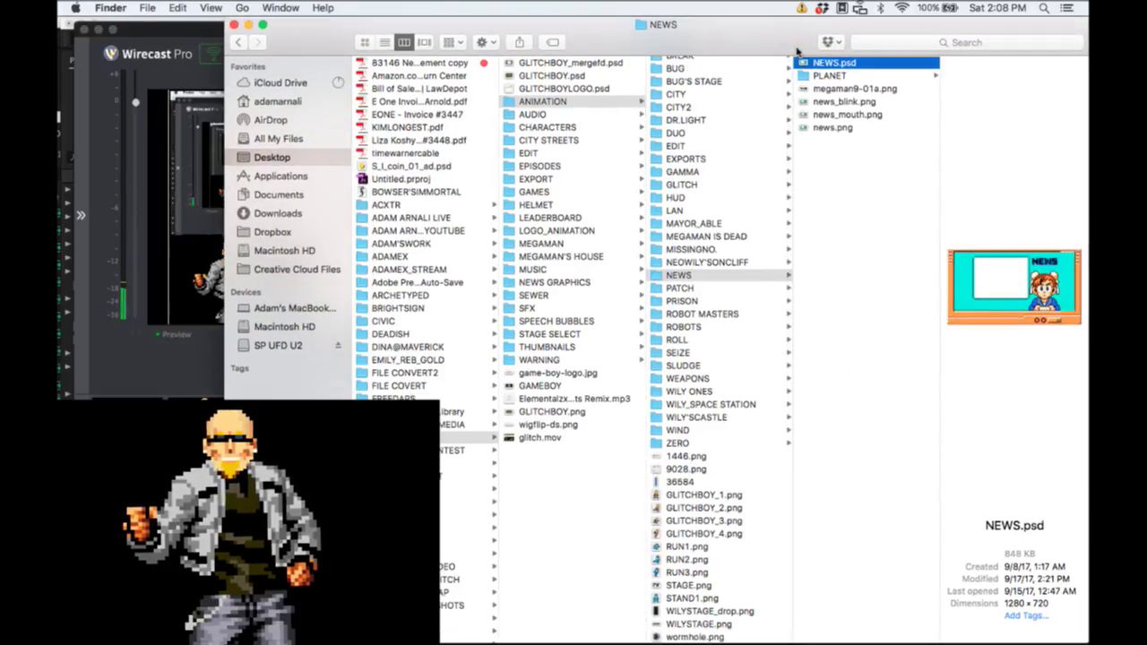
double_click(806, 62)
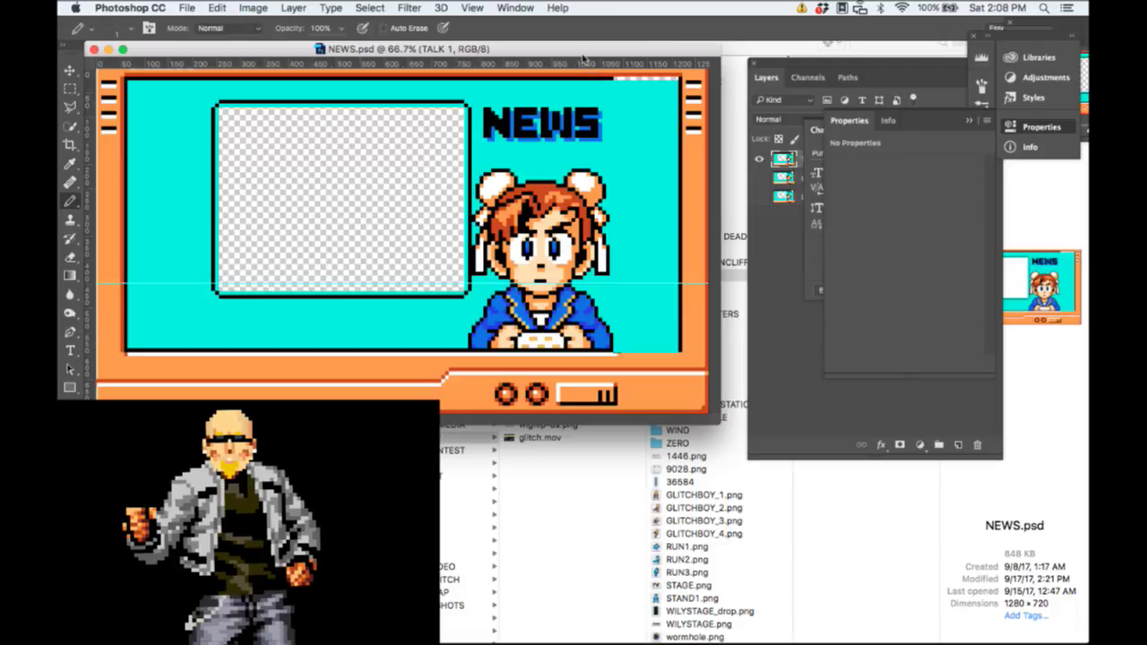
click(769, 238)
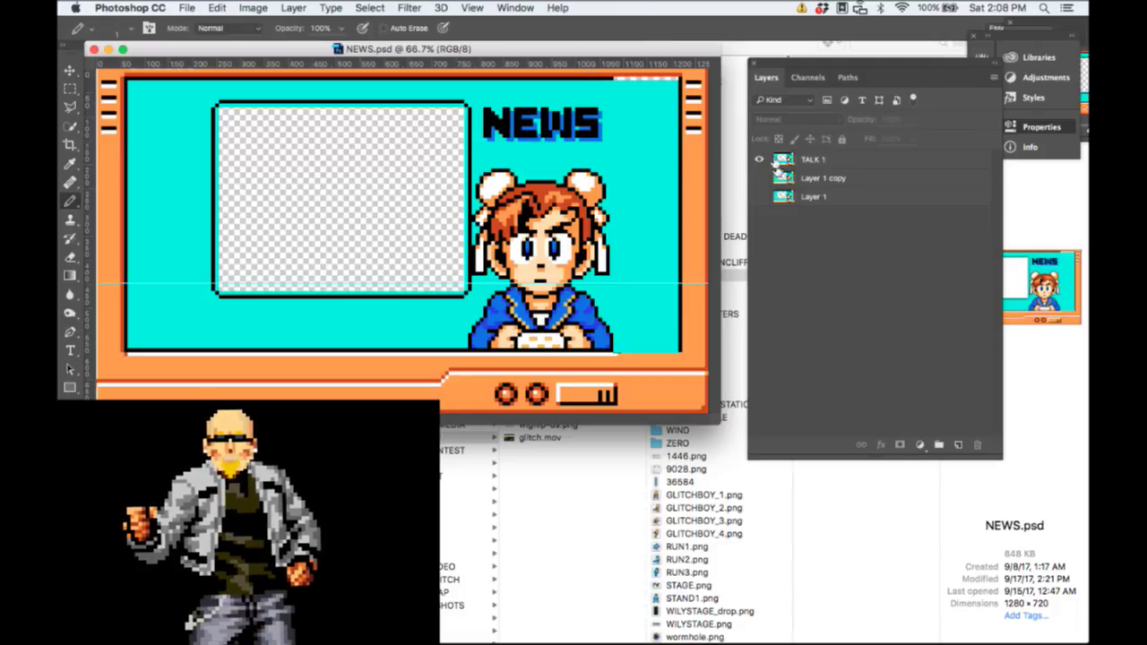
Step: Toggle TALK 1 and Layer 1 copy to compare the face frames, leaving only Layer 1 visible and selected
click(762, 160)
click(762, 160)
click(761, 160)
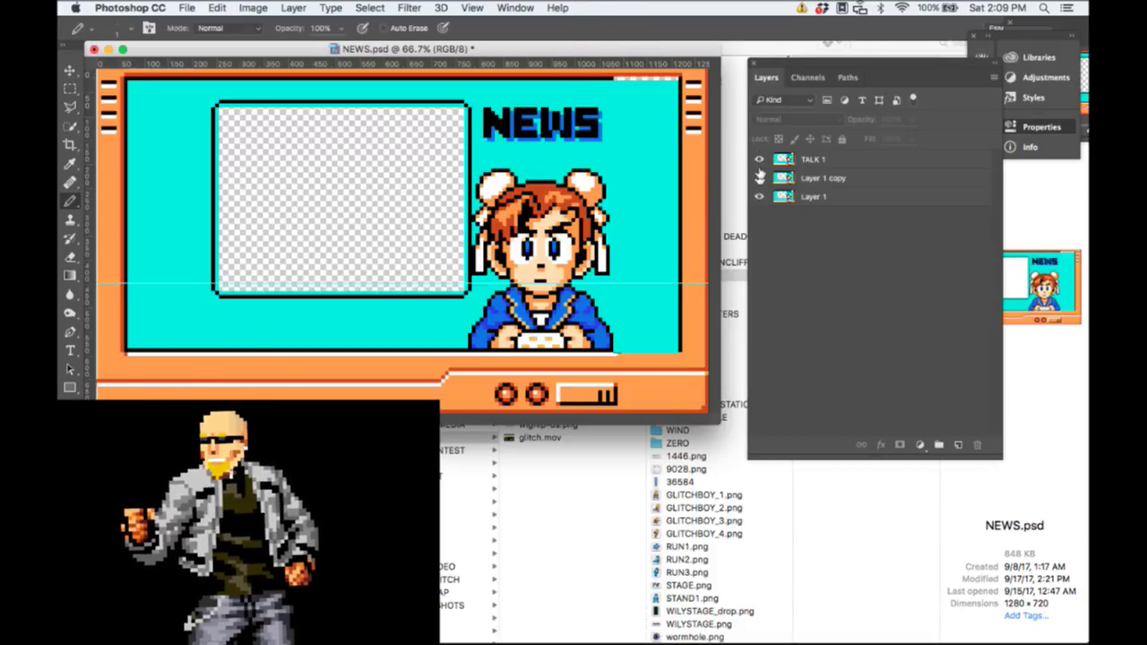
click(760, 177)
click(760, 158)
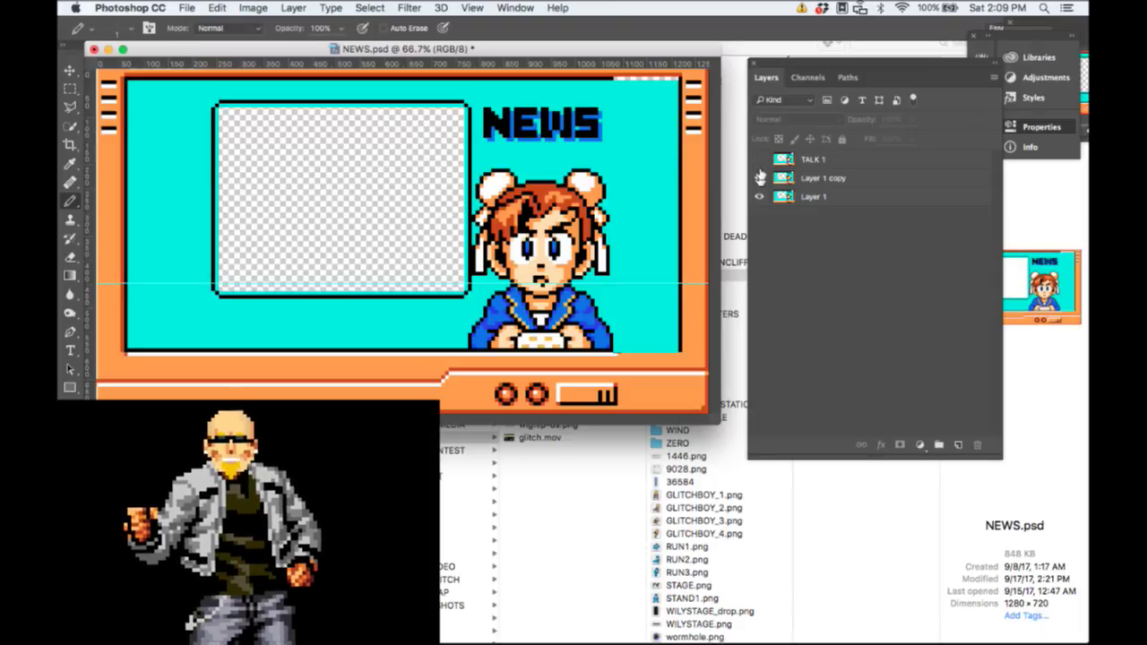
click(761, 178)
click(760, 177)
click(761, 177)
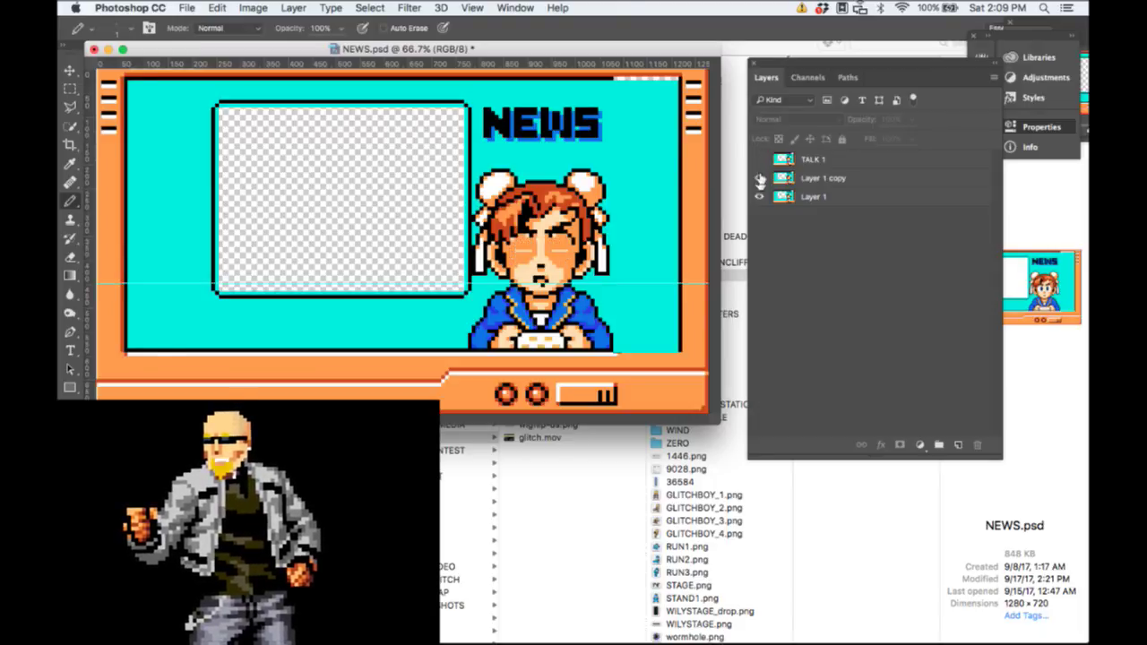
click(760, 178)
click(839, 198)
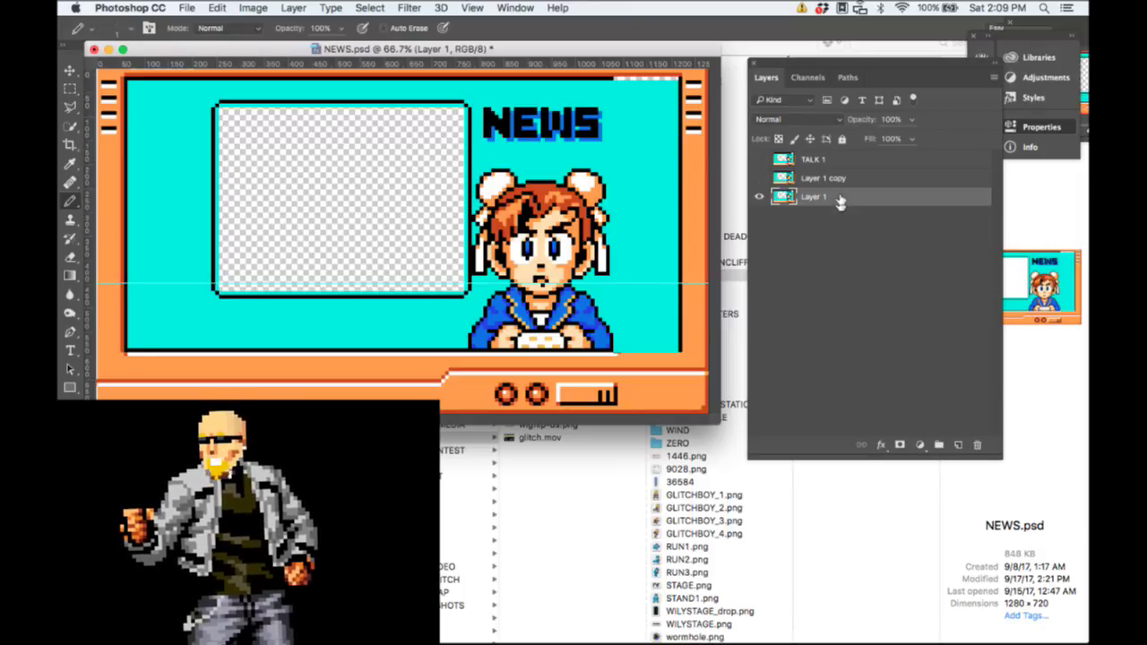
Step: Enlarge the document window around the artwork at 66.7% zoom
key(super+plus)
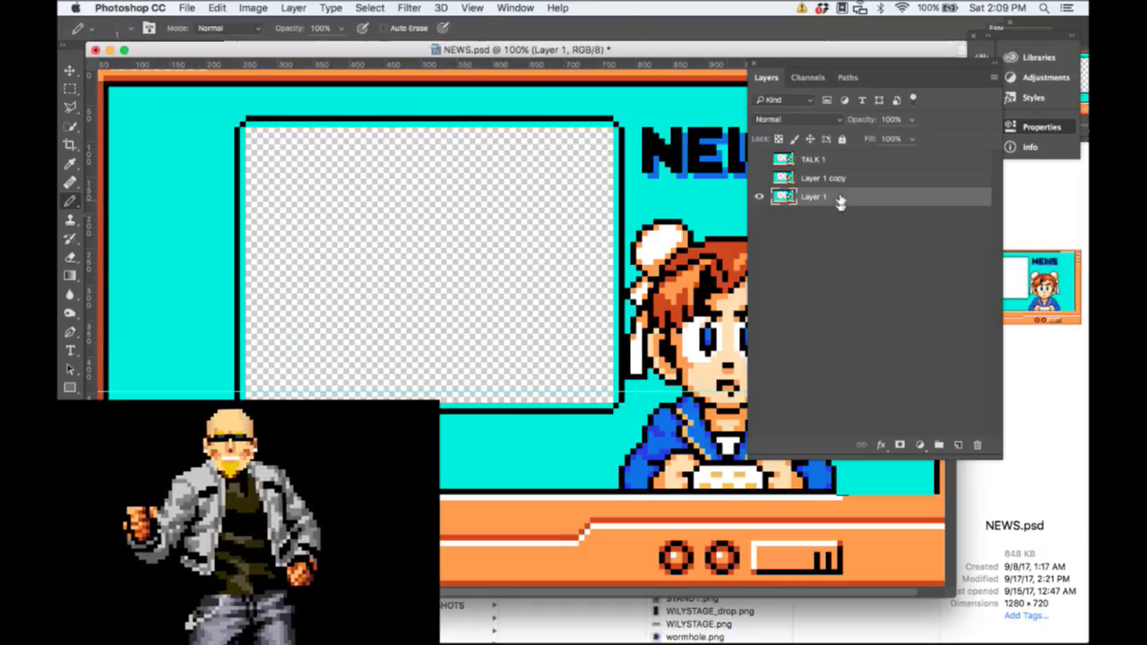
key(super+minus)
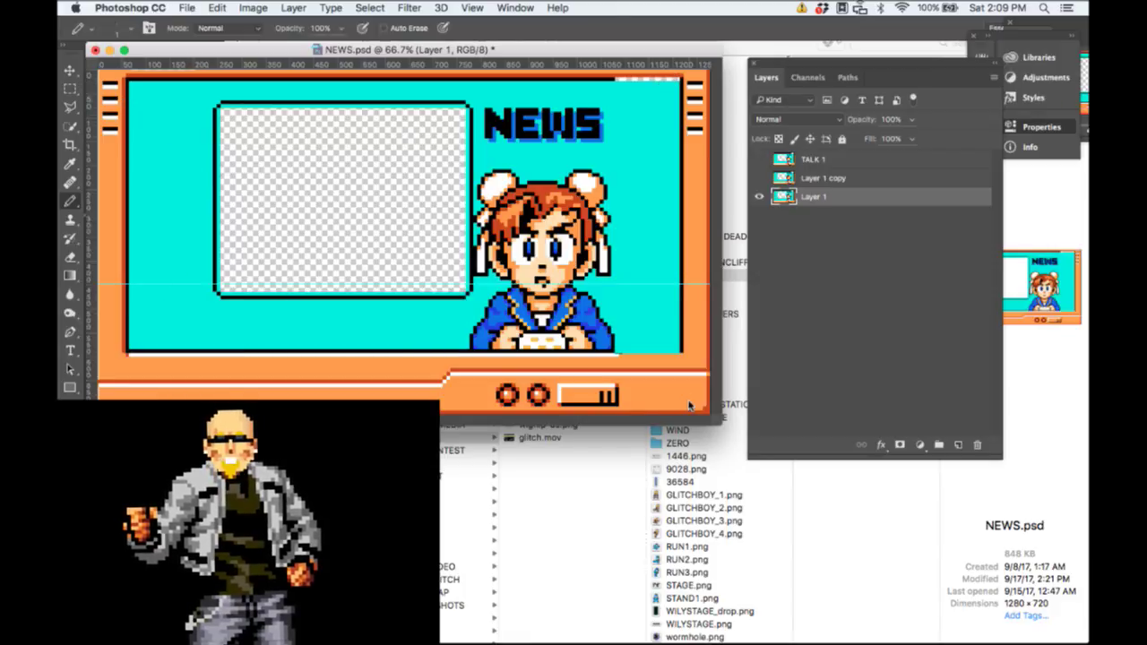
drag(717, 429, 812, 565)
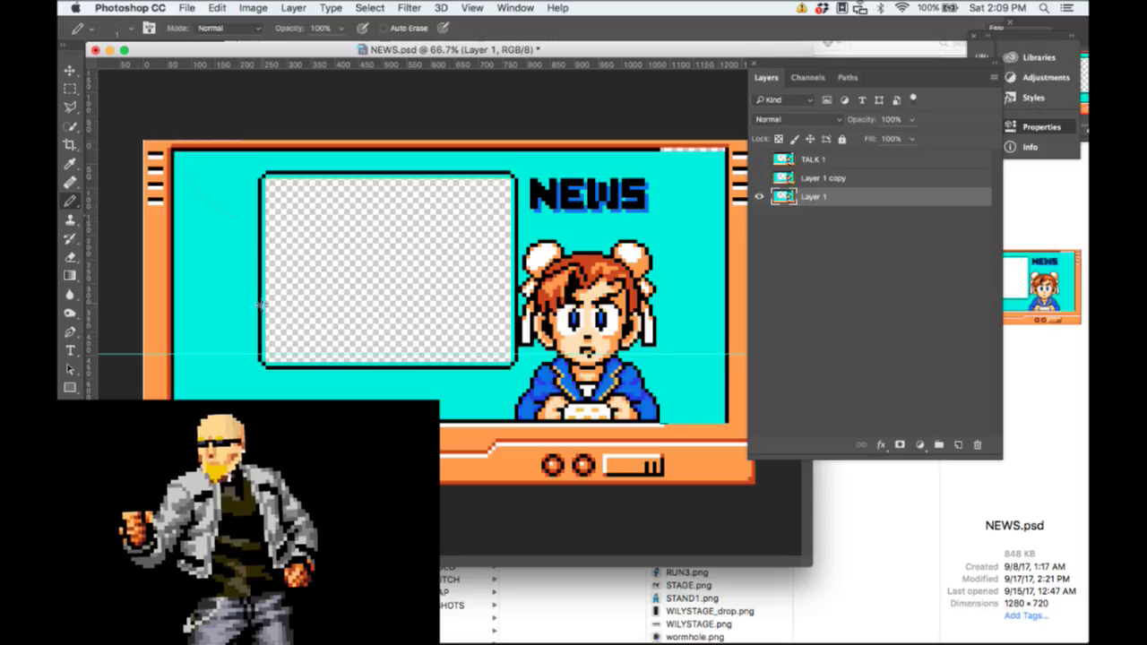
key(m)
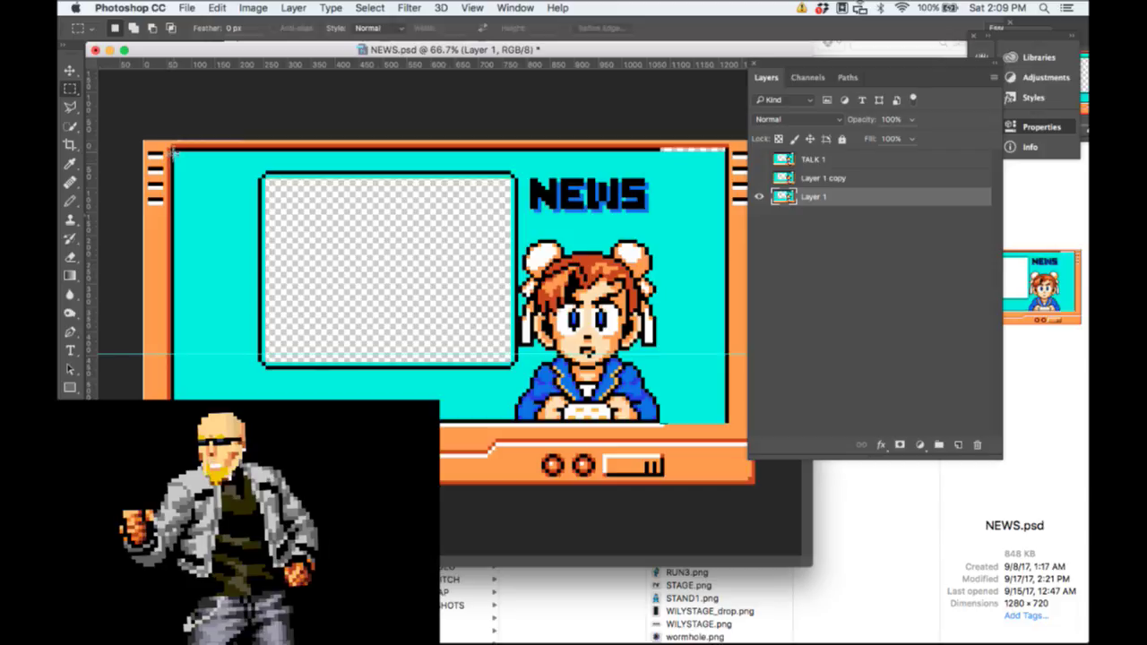
drag(175, 151, 724, 420)
click(717, 439)
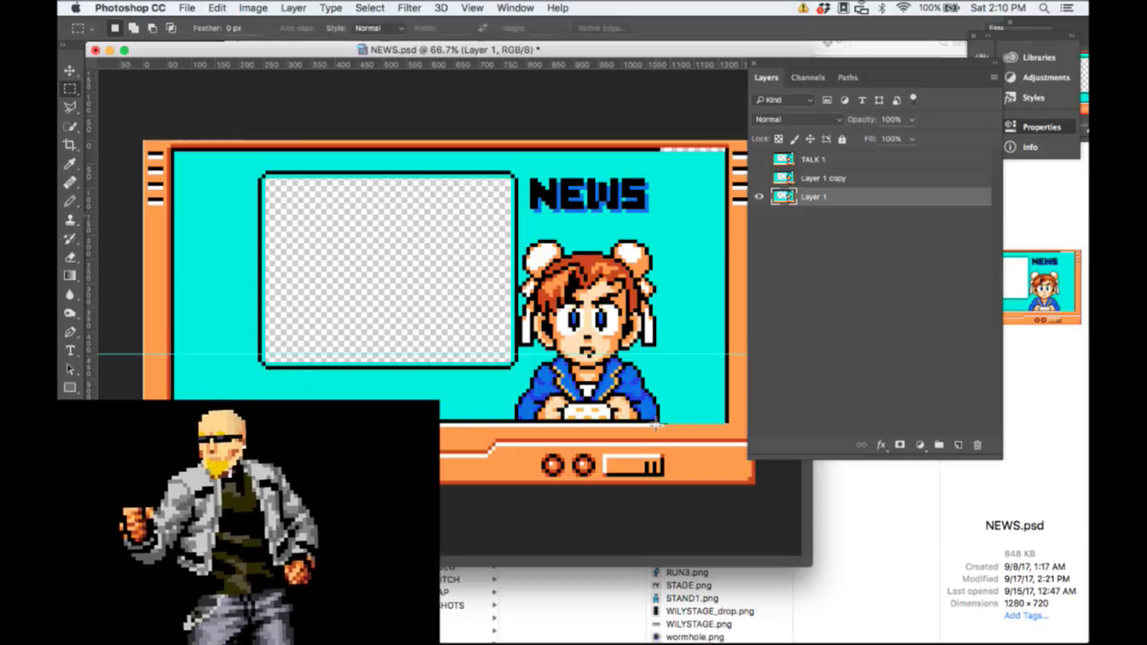
Step: Set up the Pencil tool with an 8 px square tip for editing the area beside the character's sleeve
key(b)
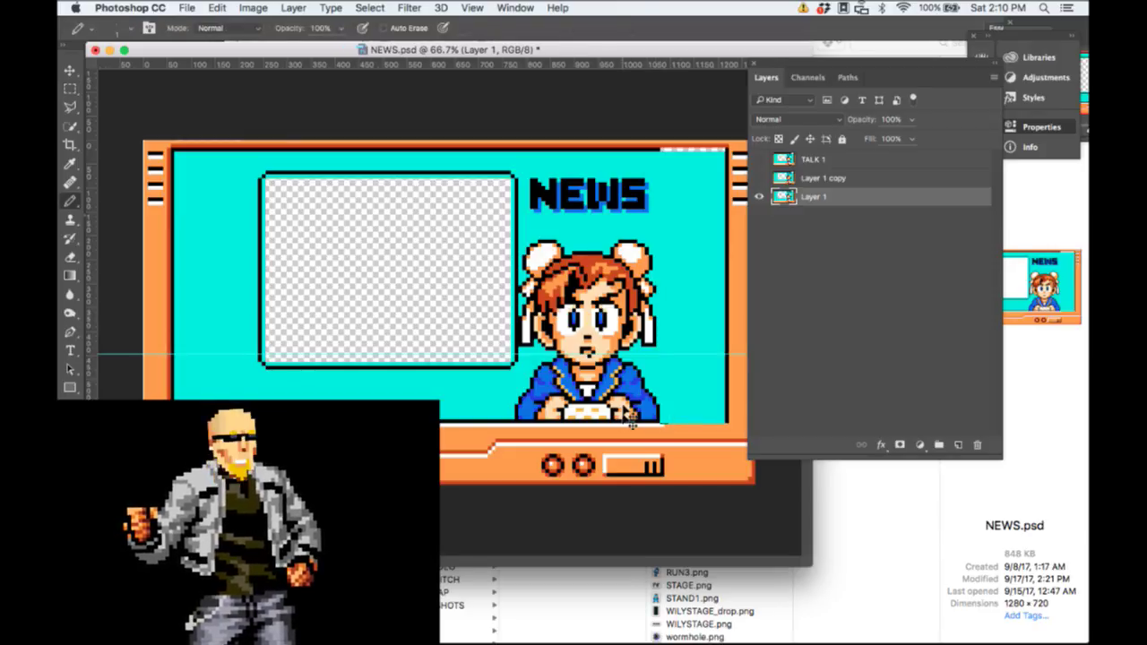
scroll(623, 417, up, 3)
scroll(622, 418, right, 10)
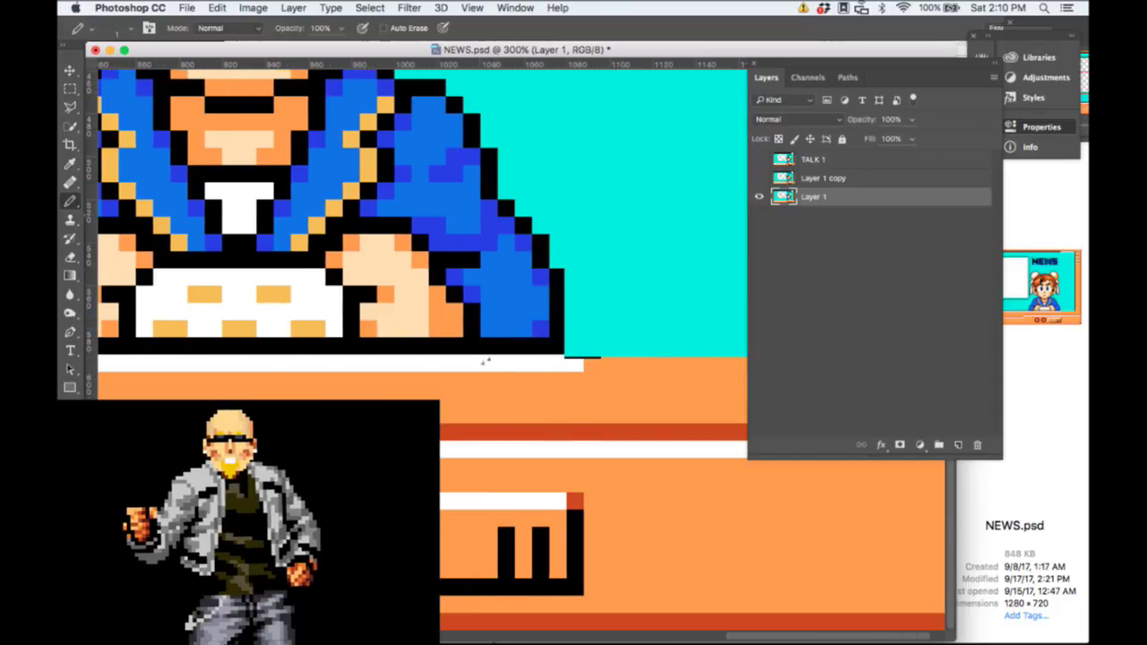
scroll(477, 352, up, 3)
scroll(478, 353, up, 3)
scroll(478, 352, left, 15)
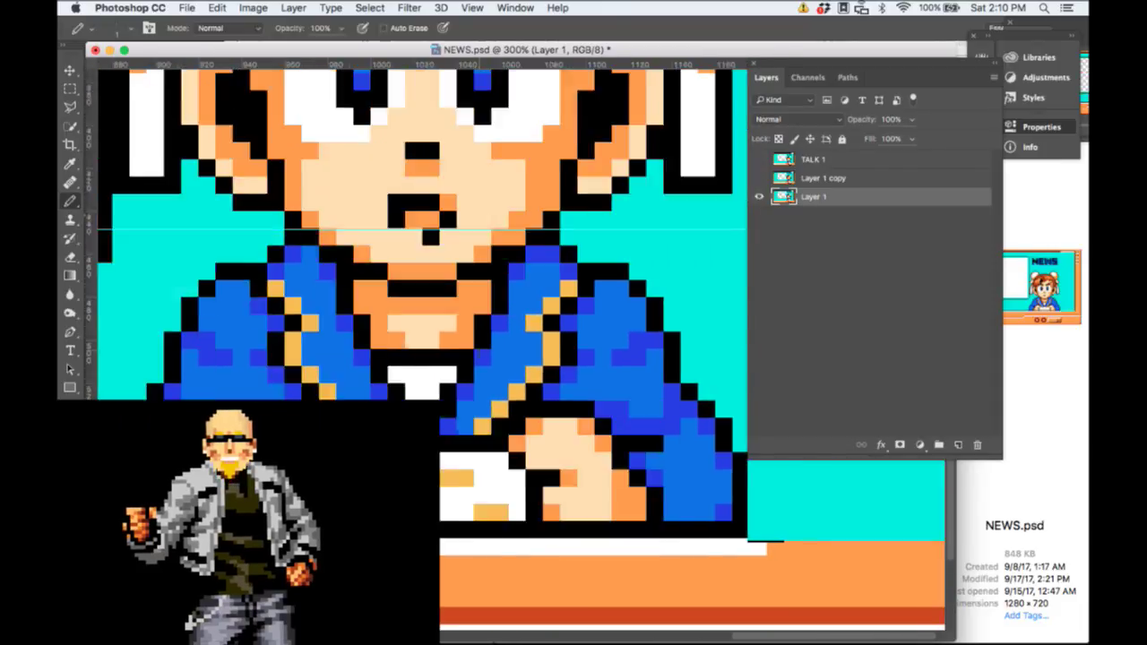
scroll(478, 352, down, 3)
scroll(478, 353, right, 5)
scroll(478, 352, right, 10)
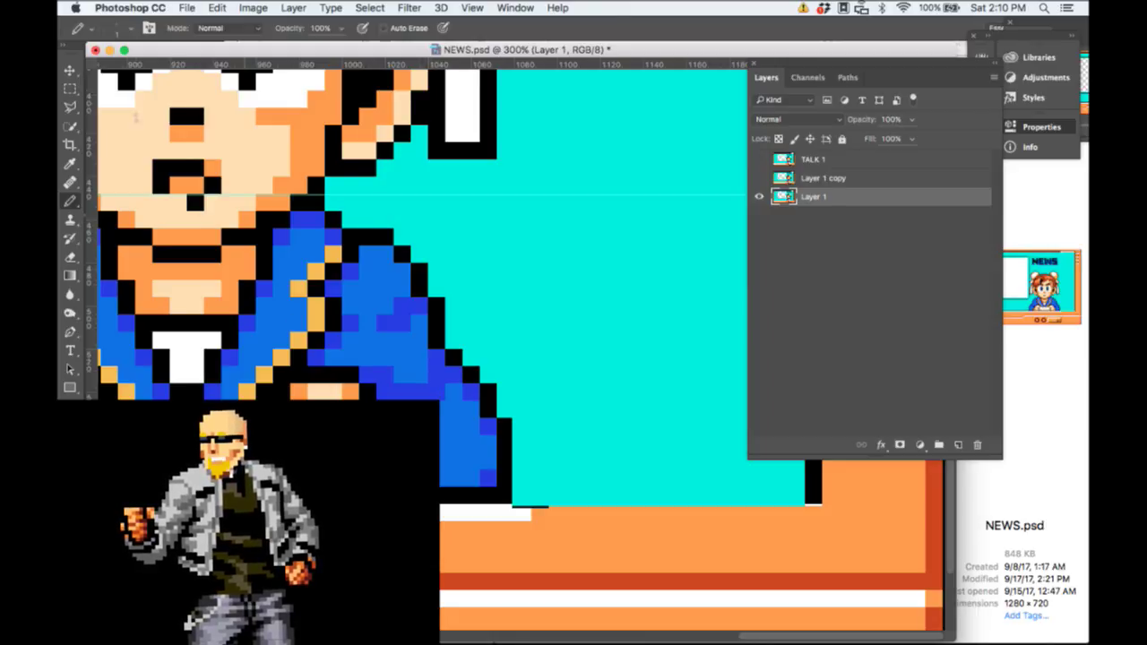
click(121, 29)
click(121, 29)
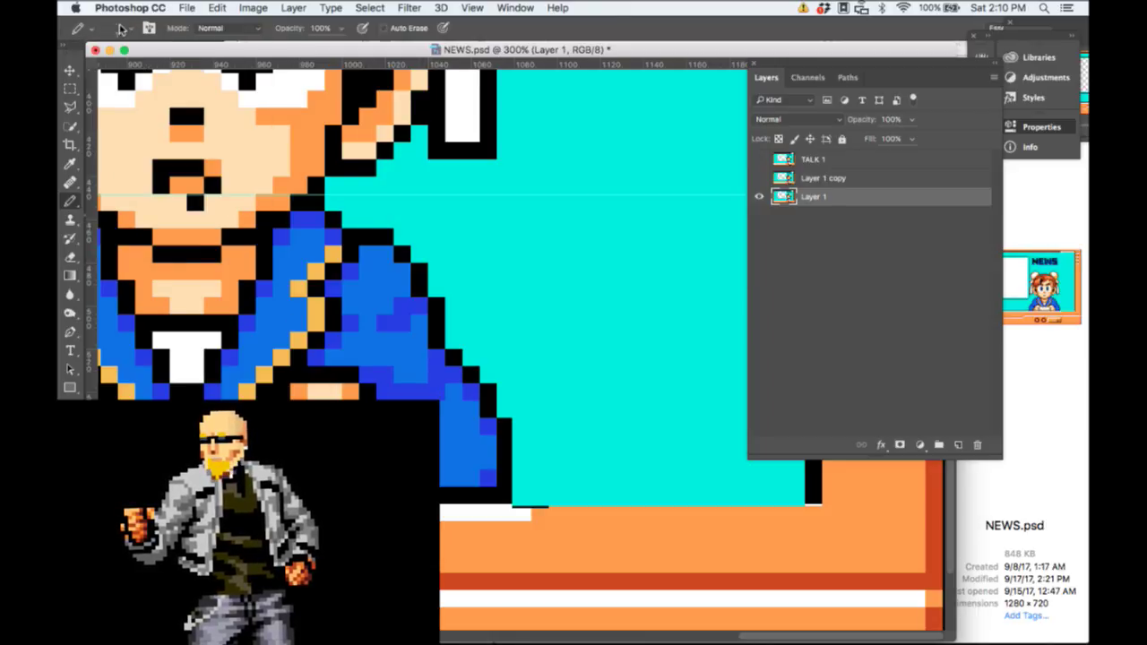
click(119, 28)
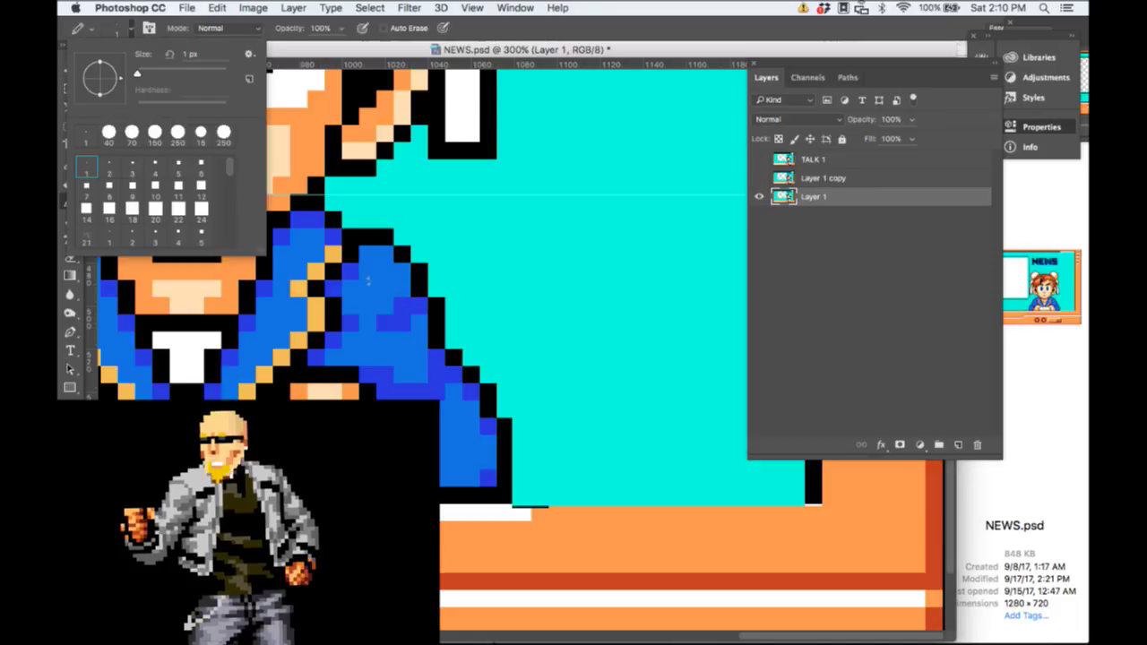
click(399, 61)
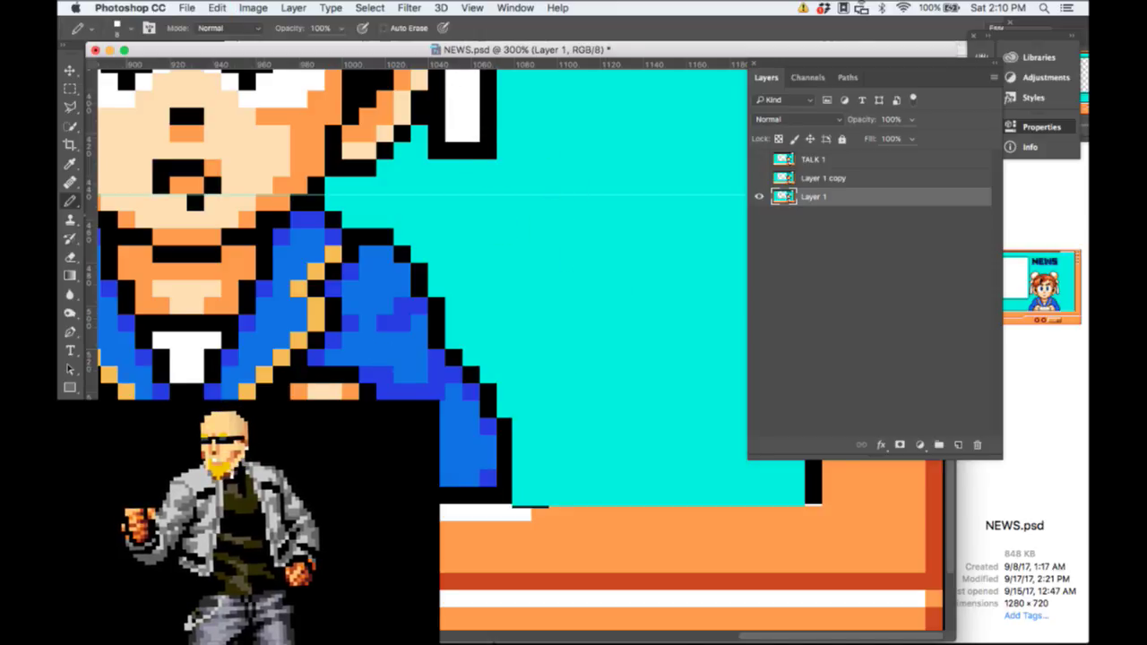
Step: Paint over the thin stray black line below the sleeve's outer corner, extending the white highlight and filling the remainder with border orange
key(i)
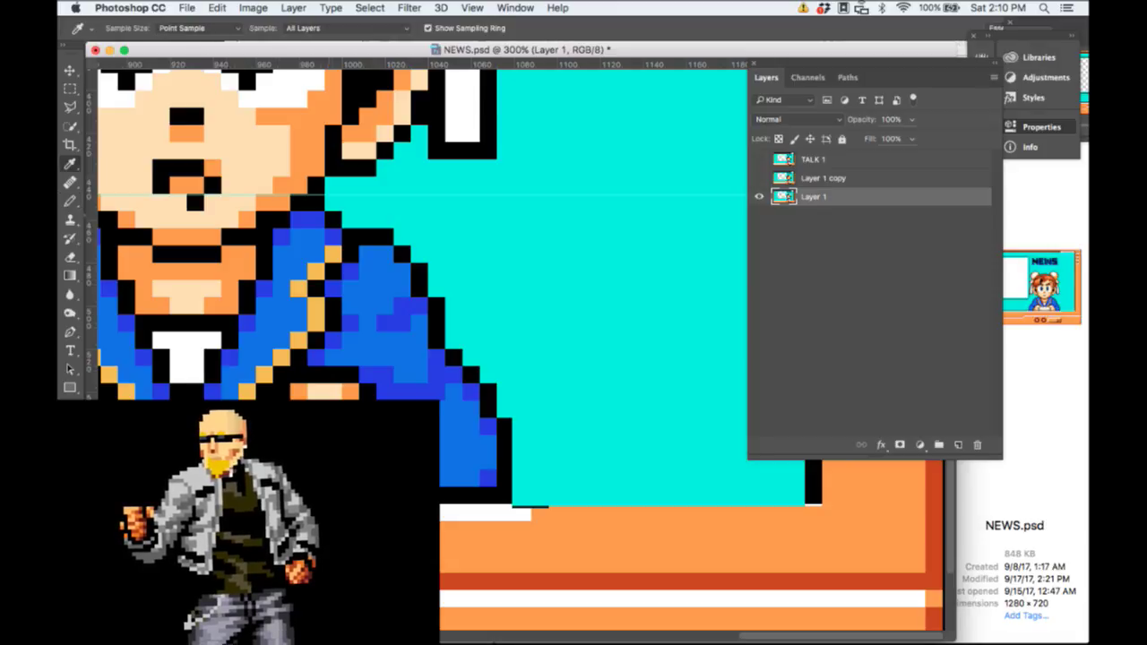
key(b)
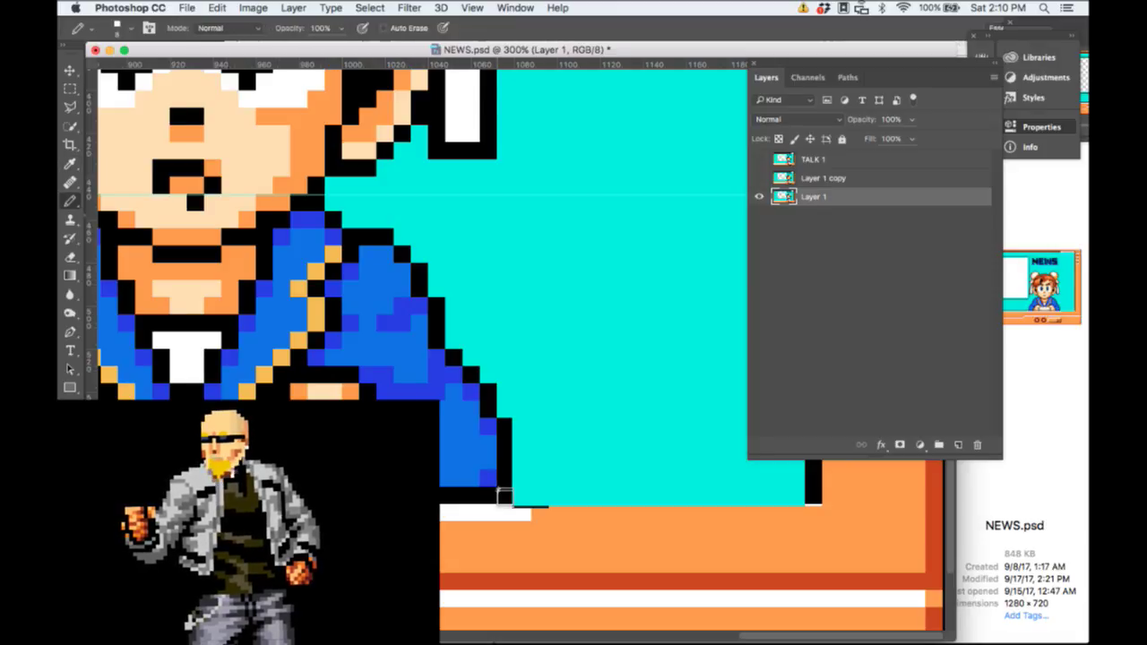
key(super+plus)
key(super+plus)
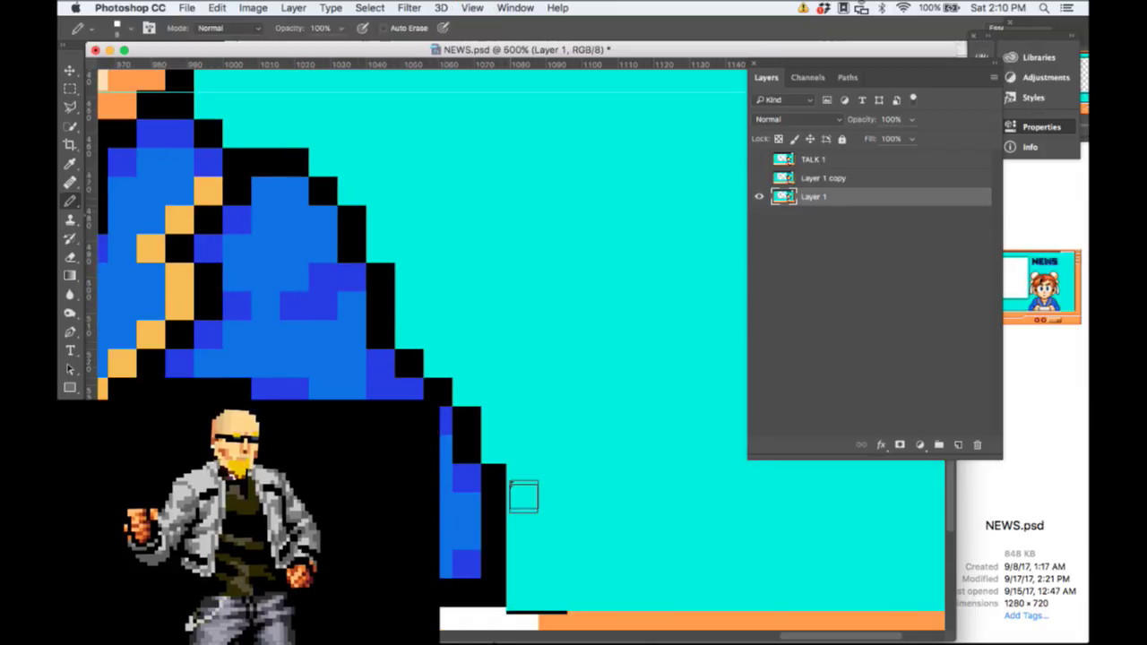
key(super+plus)
key(super+plus)
key(super+plus)
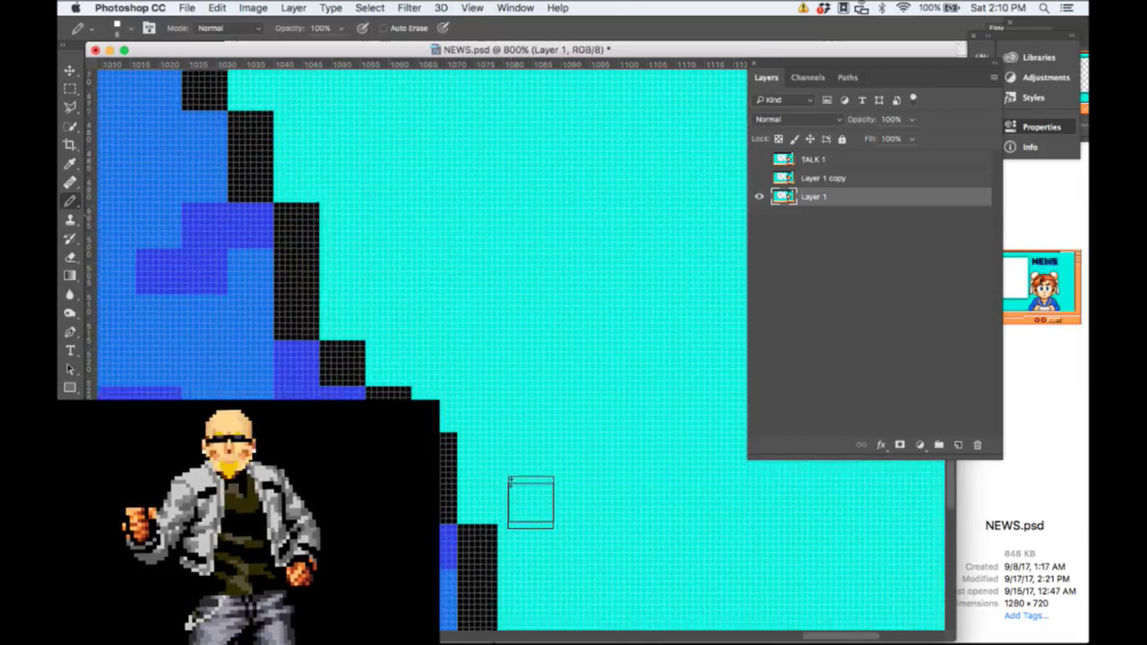
key(super+plus)
key(super+plus)
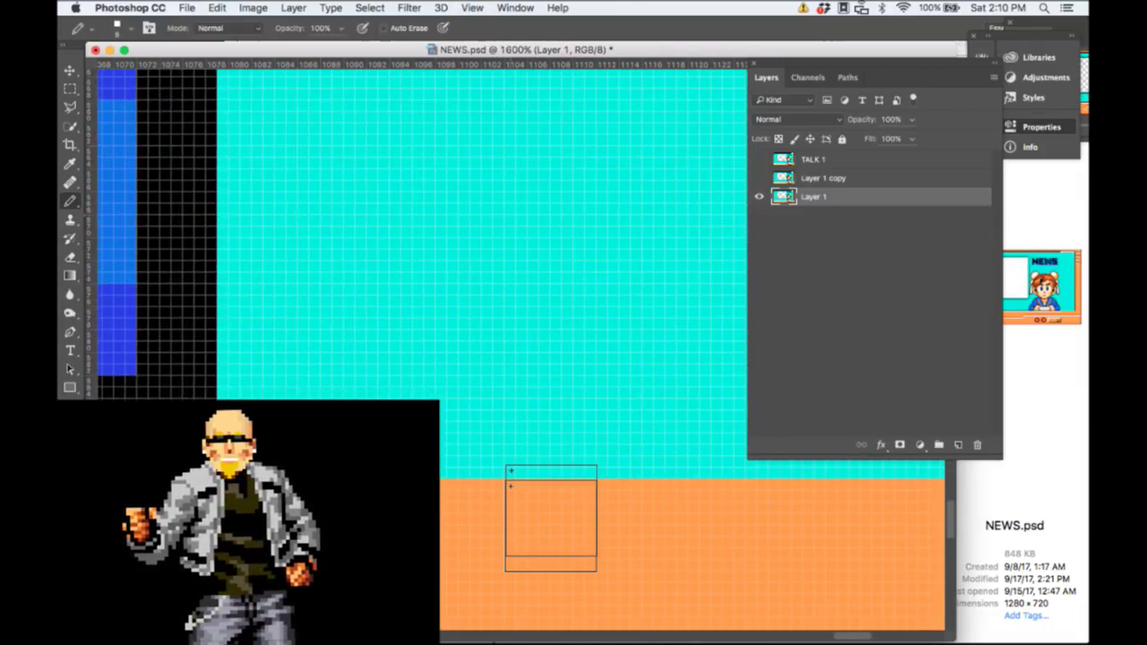
scroll(551, 518, left, 10)
scroll(550, 518, up, 3)
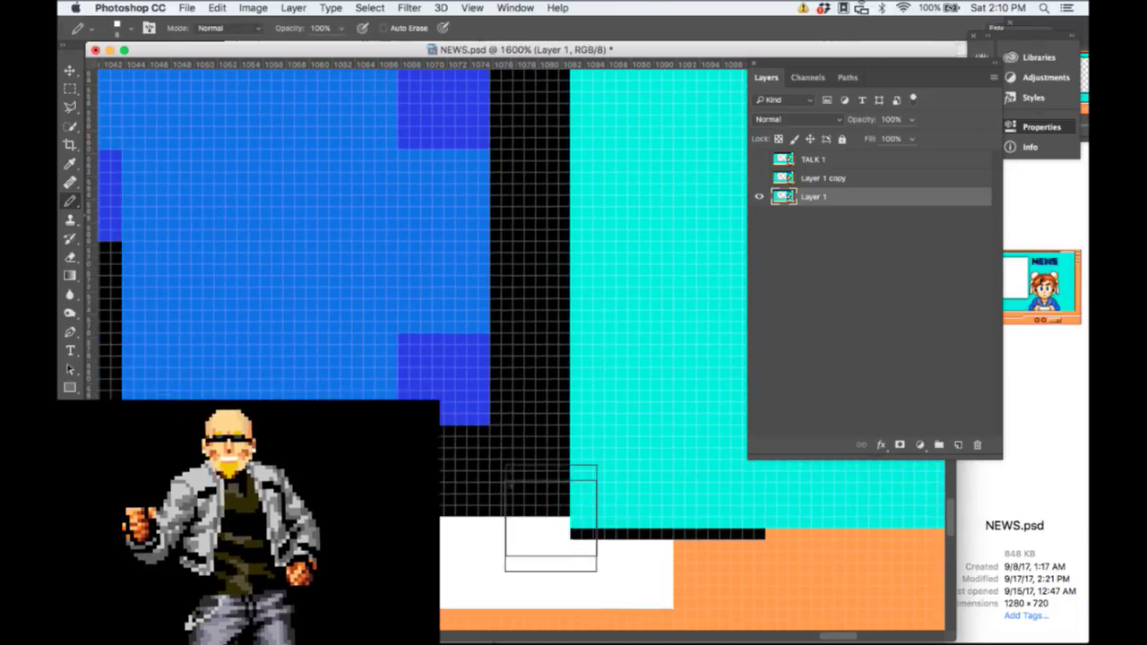
scroll(550, 518, left, 5)
scroll(551, 519, right, 10)
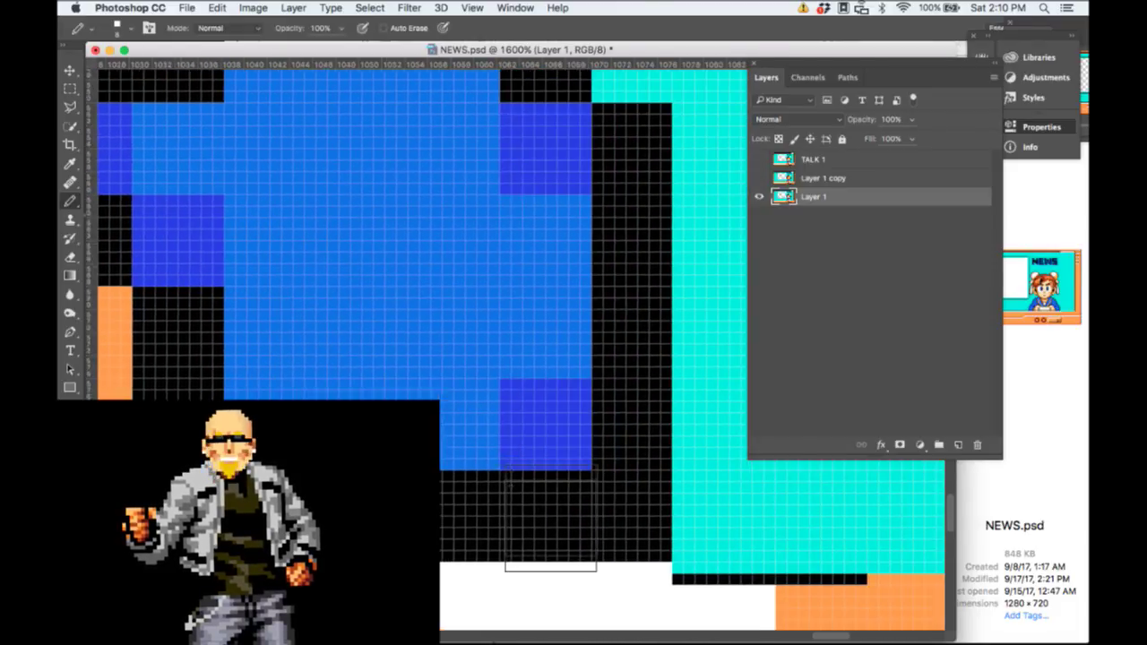
scroll(551, 518, down, 5)
scroll(551, 518, right, 3)
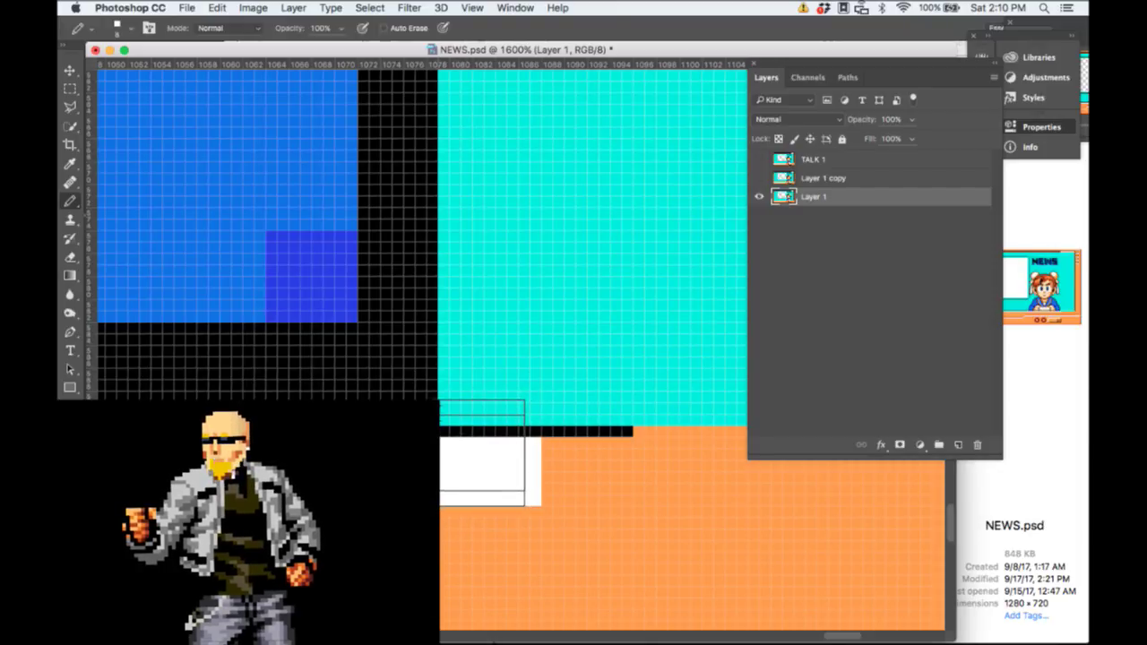
click(485, 460)
click(495, 459)
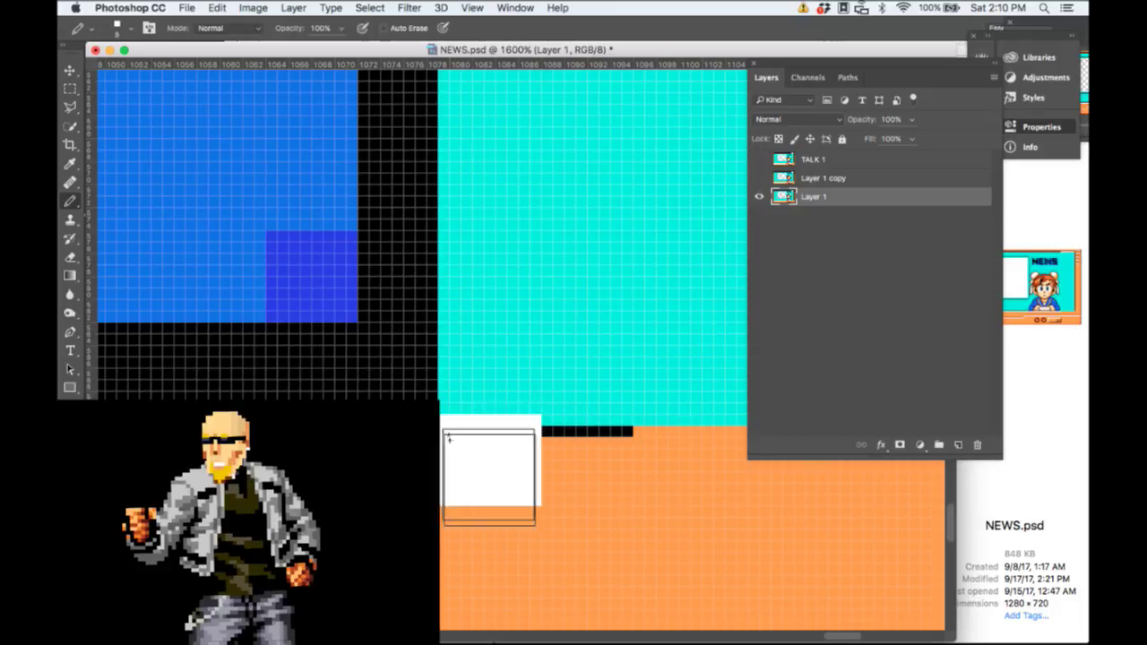
drag(535, 461, 546, 418)
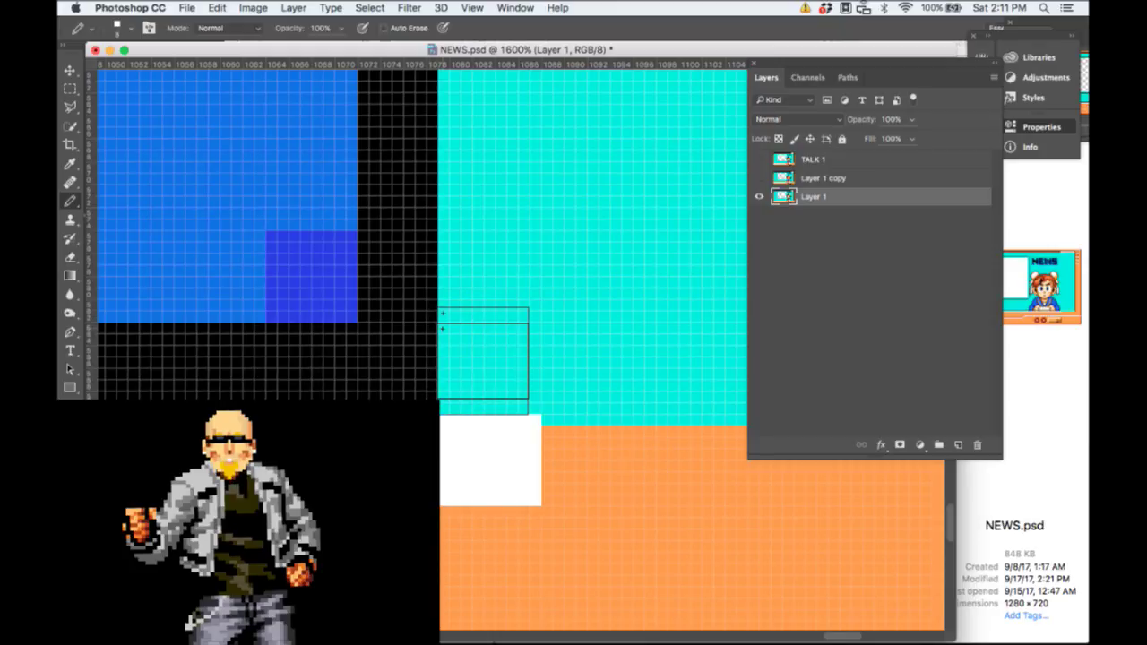
Step: Inspect the lower screen border at 1600% from the desk area past the character's sleeves to the right-hand frame
scroll(464, 327, left, 15)
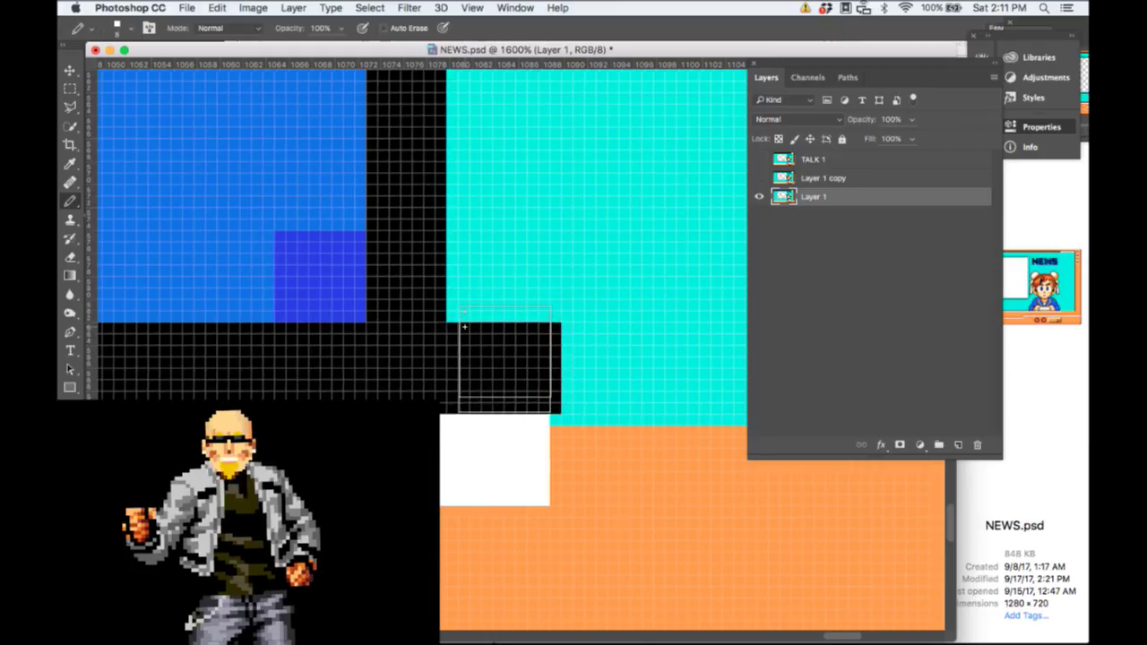
scroll(513, 358, left, 20)
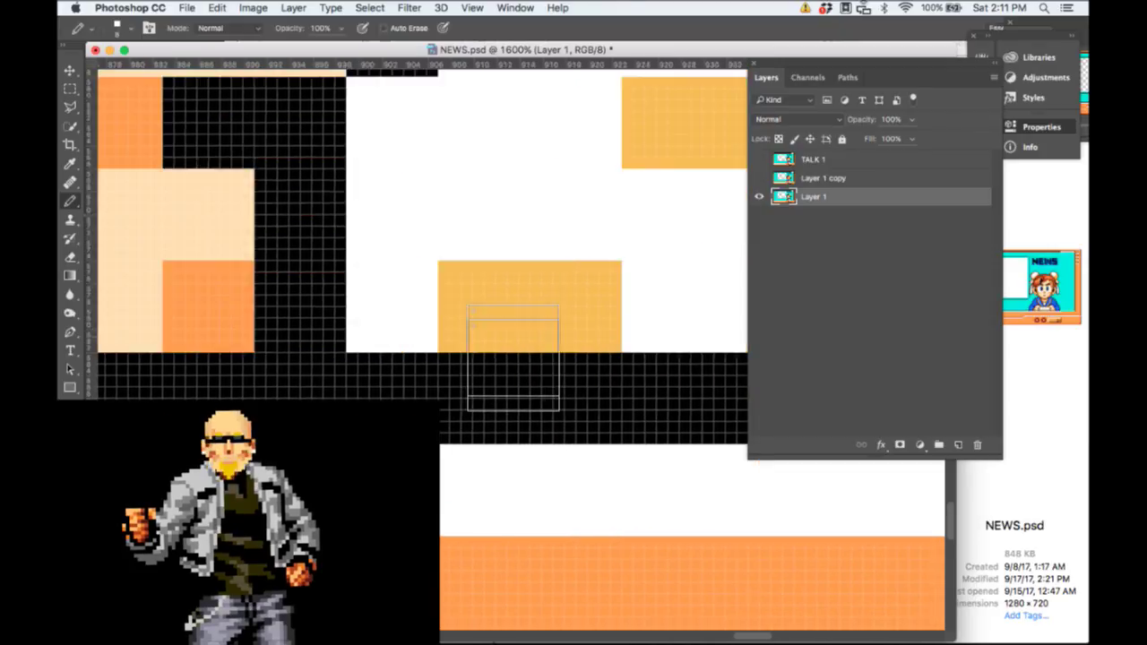
scroll(525, 355, left, 8)
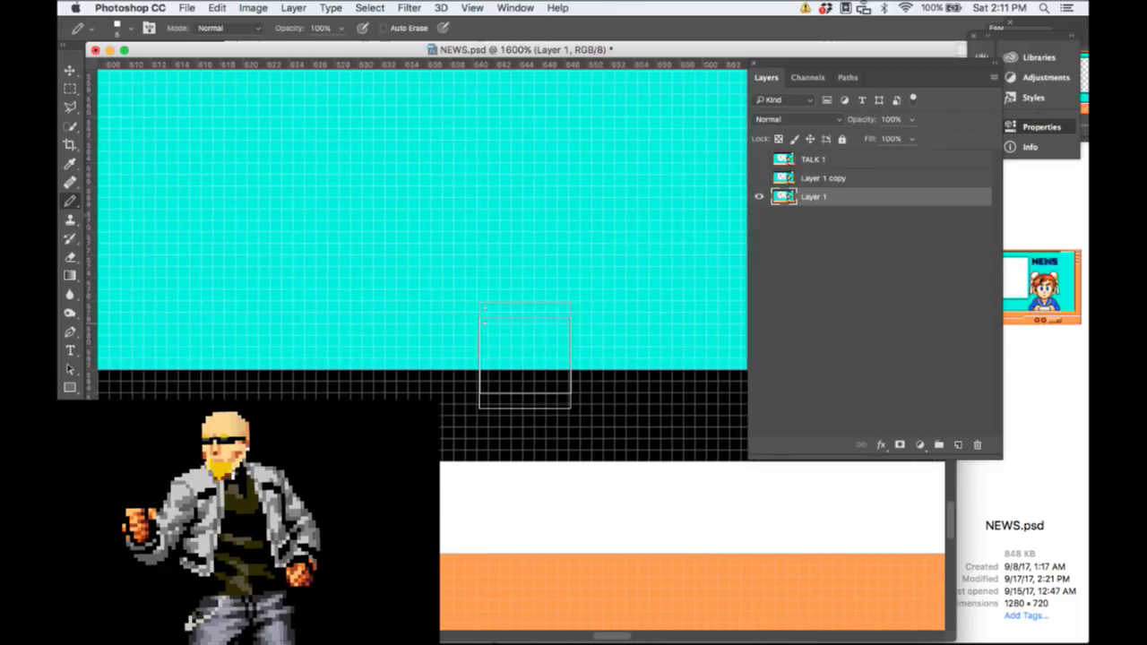
scroll(485, 354, down, 4)
scroll(444, 321, right, 20)
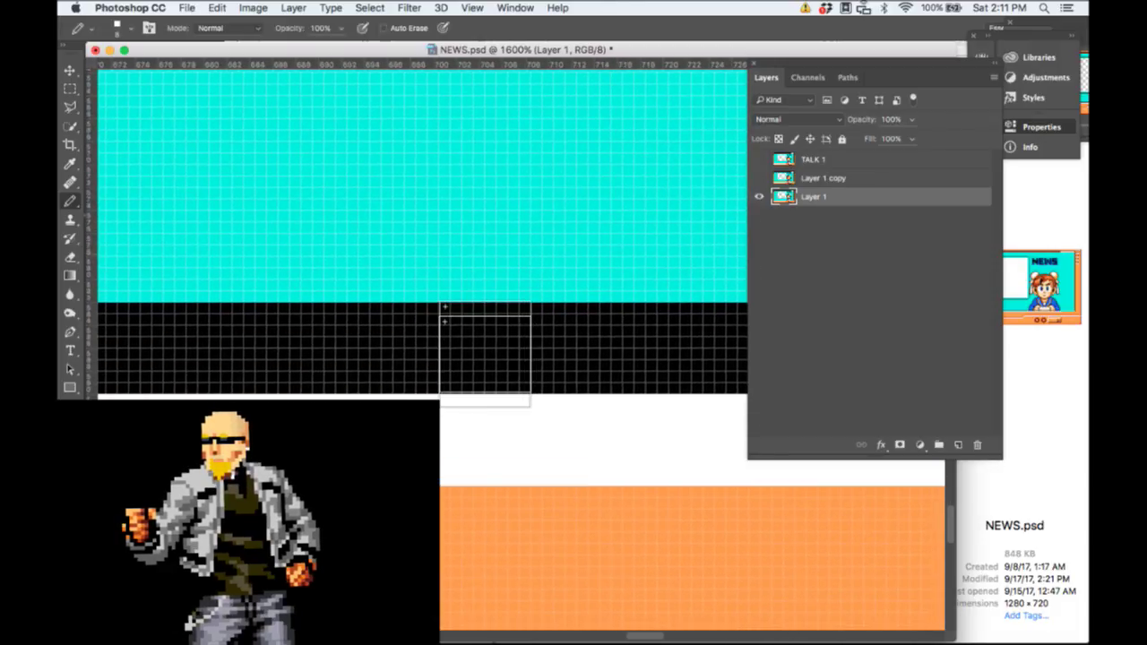
scroll(445, 321, right, 20)
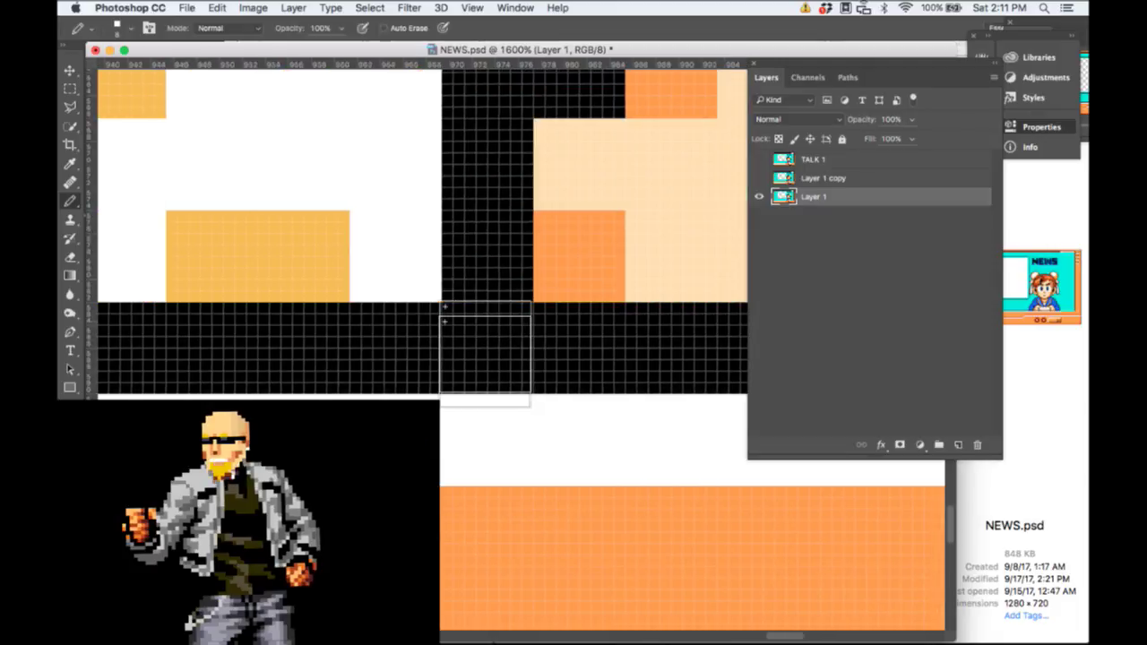
scroll(384, 366, right, 7)
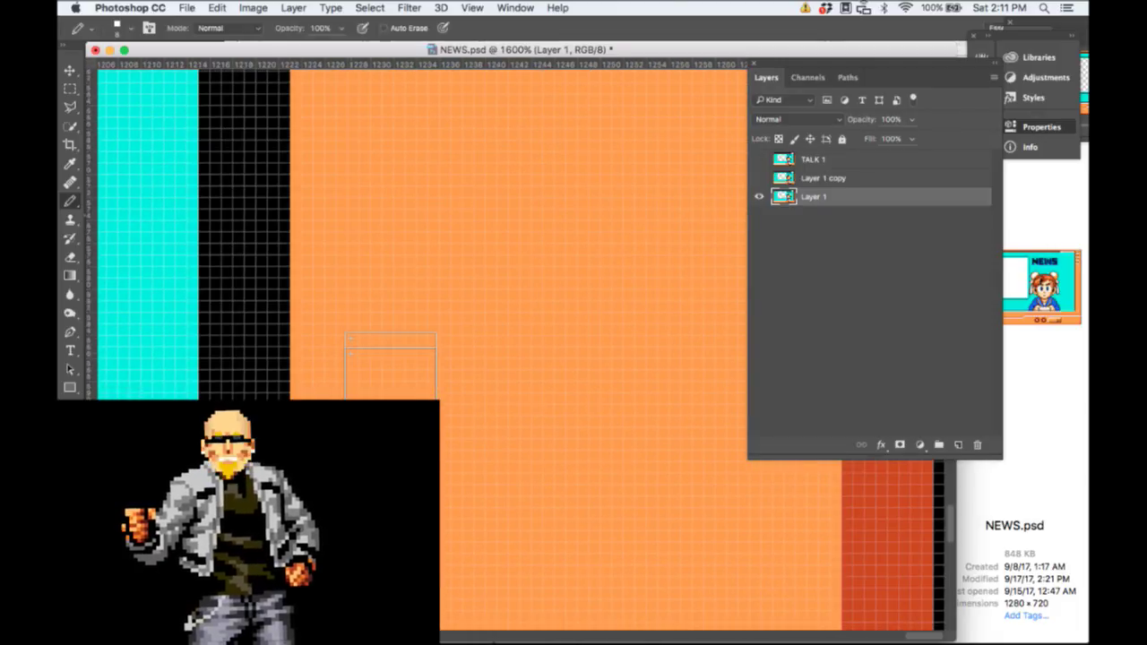
scroll(390, 363, left, 4)
Step: Extend the white highlight along the lower screen border from the sleeve's outer corner to the right-hand frame line
key(super+minus)
key(super+minus)
key(super+minus)
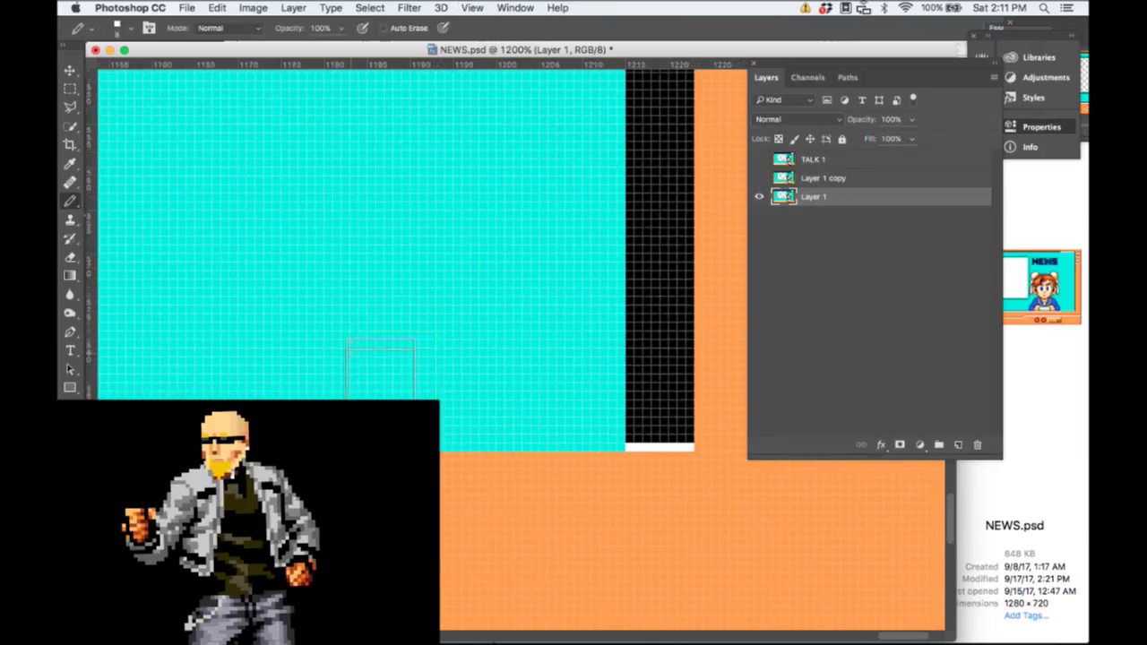
key(super+minus)
key(super+minus)
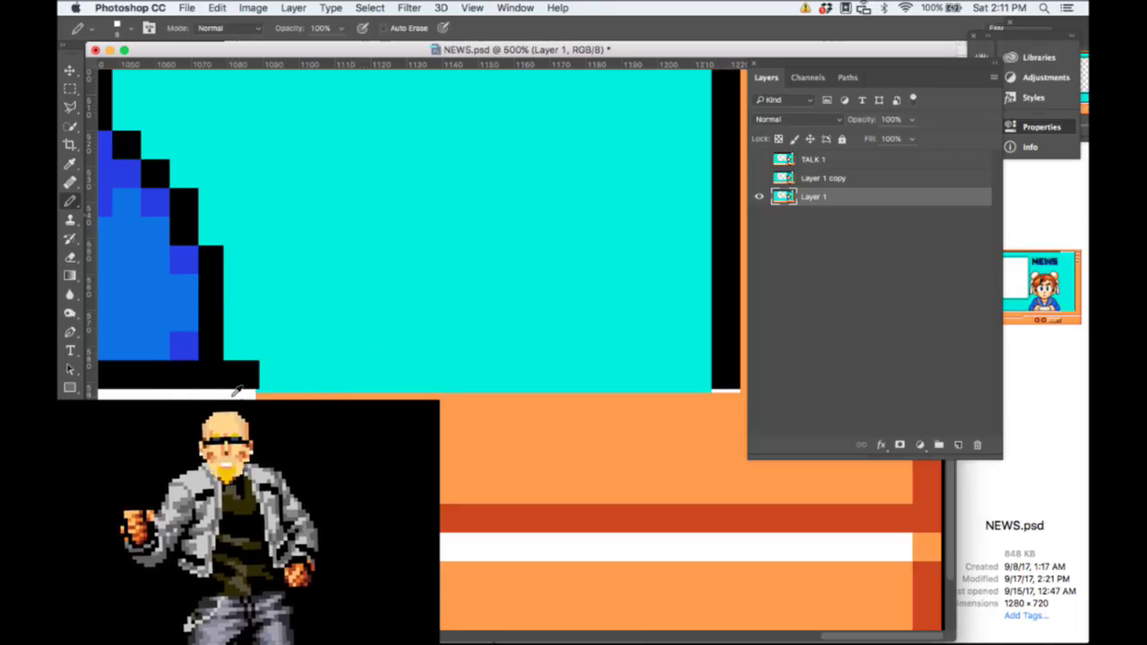
scroll(237, 392, left, 15)
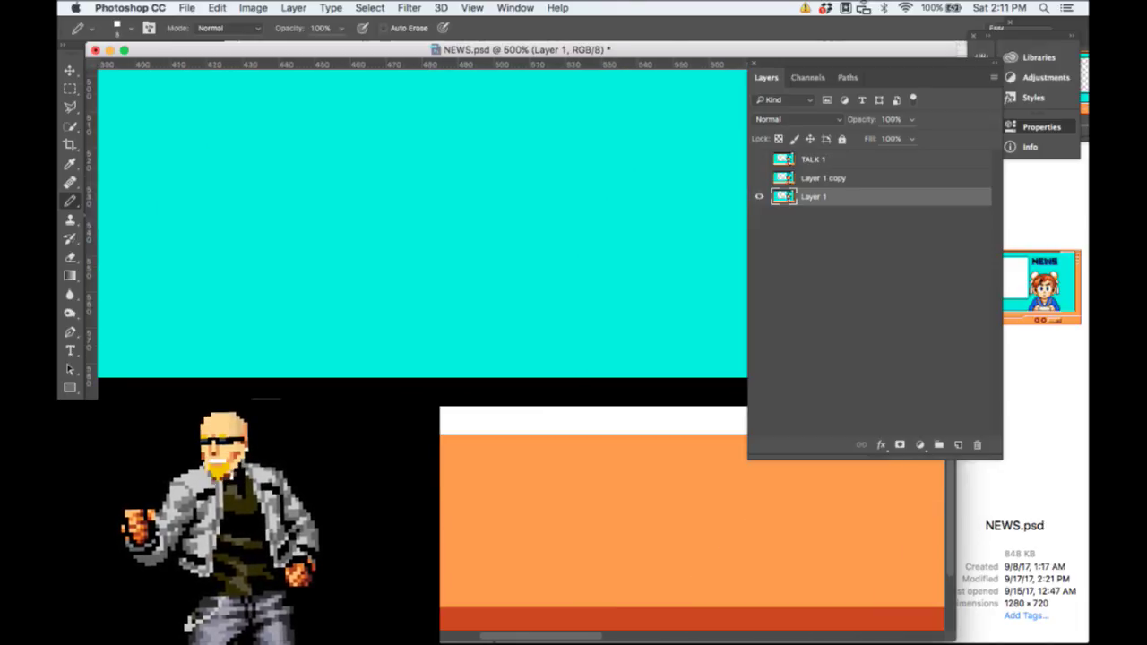
scroll(266, 399, right, 7)
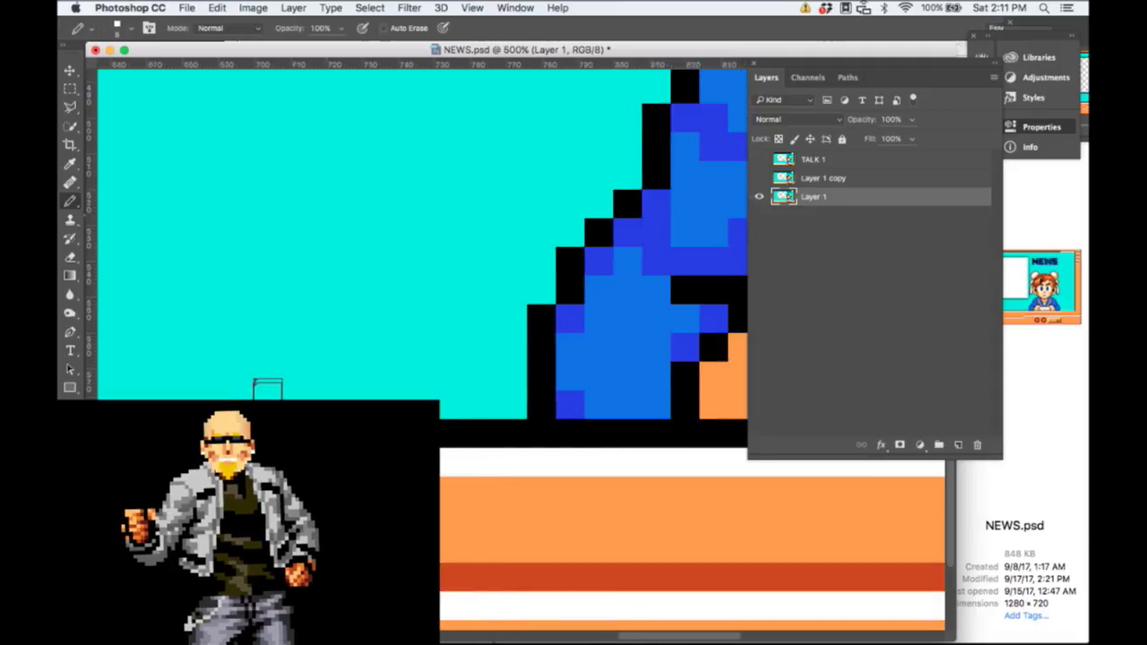
scroll(267, 389, right, 8)
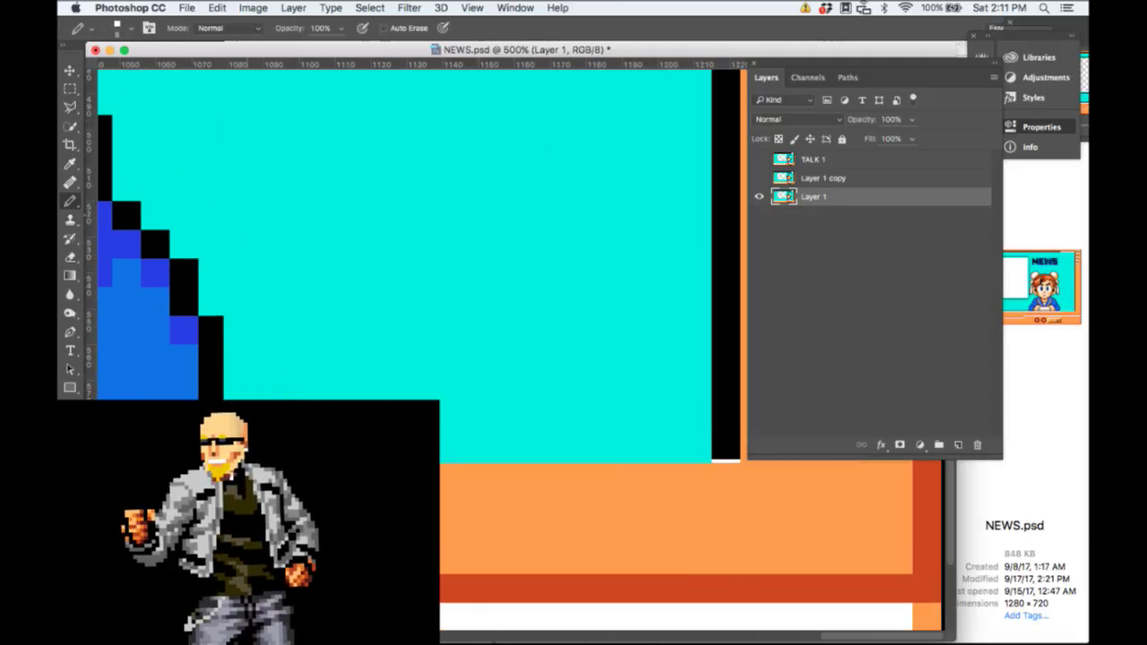
drag(426, 474, 726, 474)
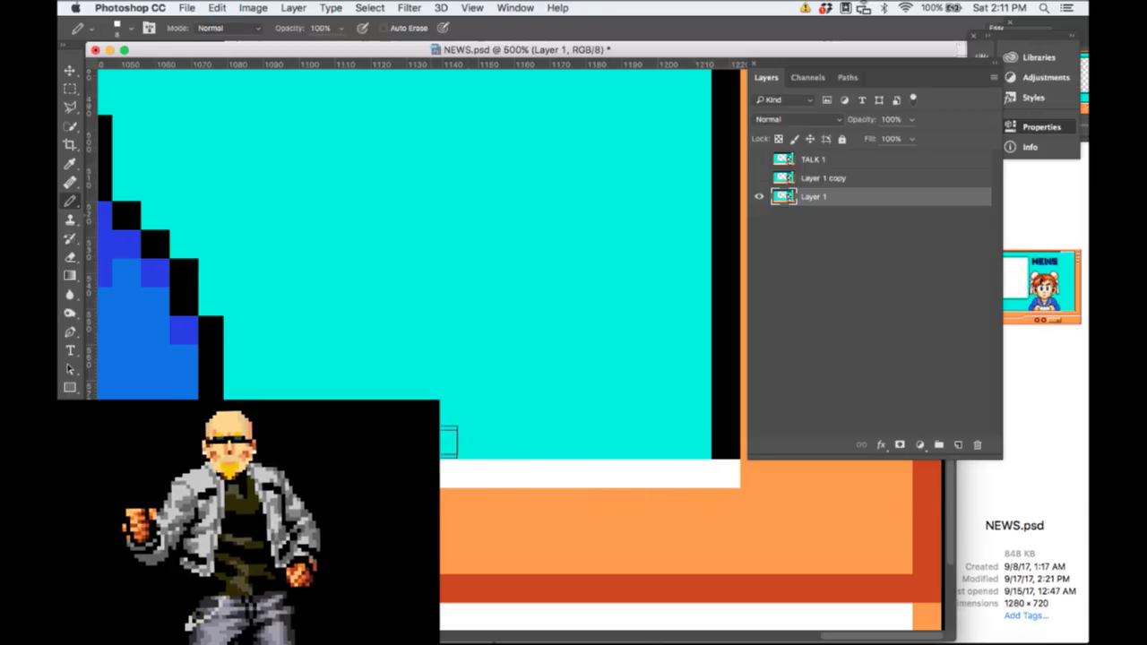
Step: Sample black and paint a straight line directly above the white highlight, joining the sleeve outline to the right-hand frame line
alt+click(222, 432)
alt+click(219, 437)
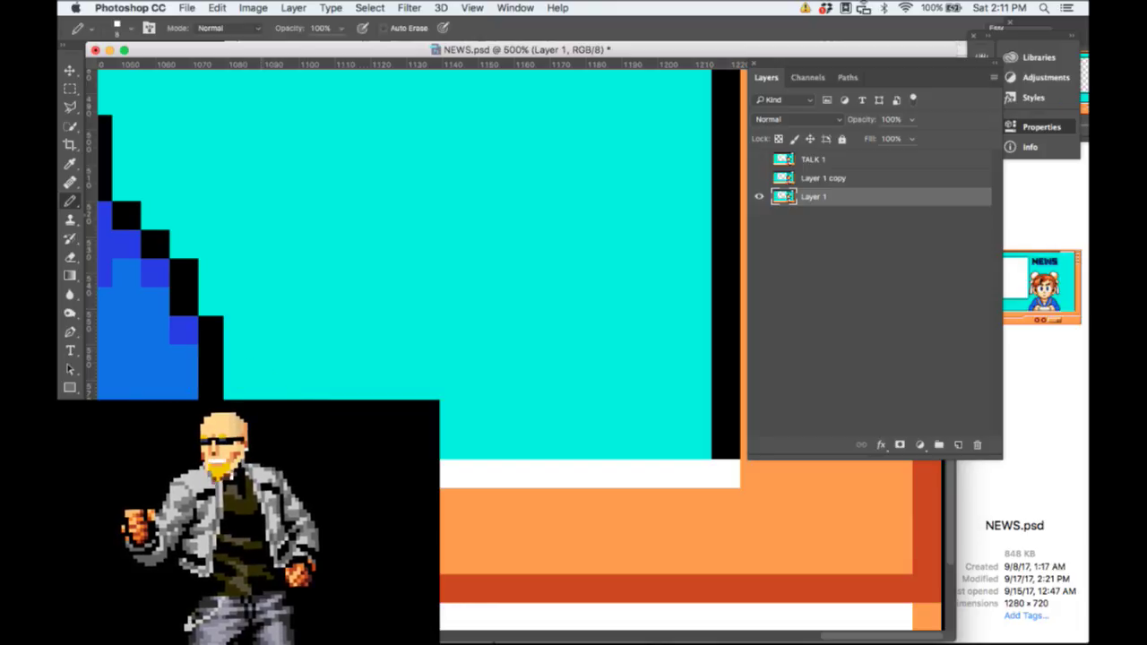
mouse_move(444, 439)
mouse_down()
mouse_move(475, 425)
mouse_move(570, 418)
mouse_move(702, 427)
mouse_up()
Step: Fill the transparent gap in the top screen border with a straight black line reaching the right-hand frame line
scroll(615, 477, up, 2)
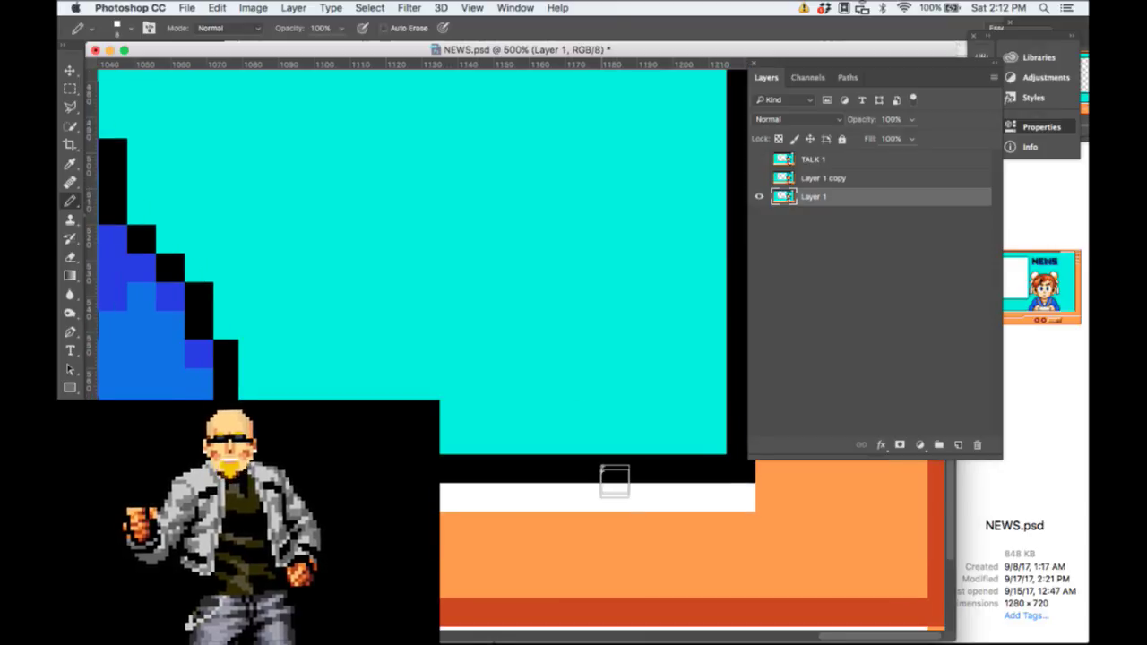
scroll(615, 477, up, 10)
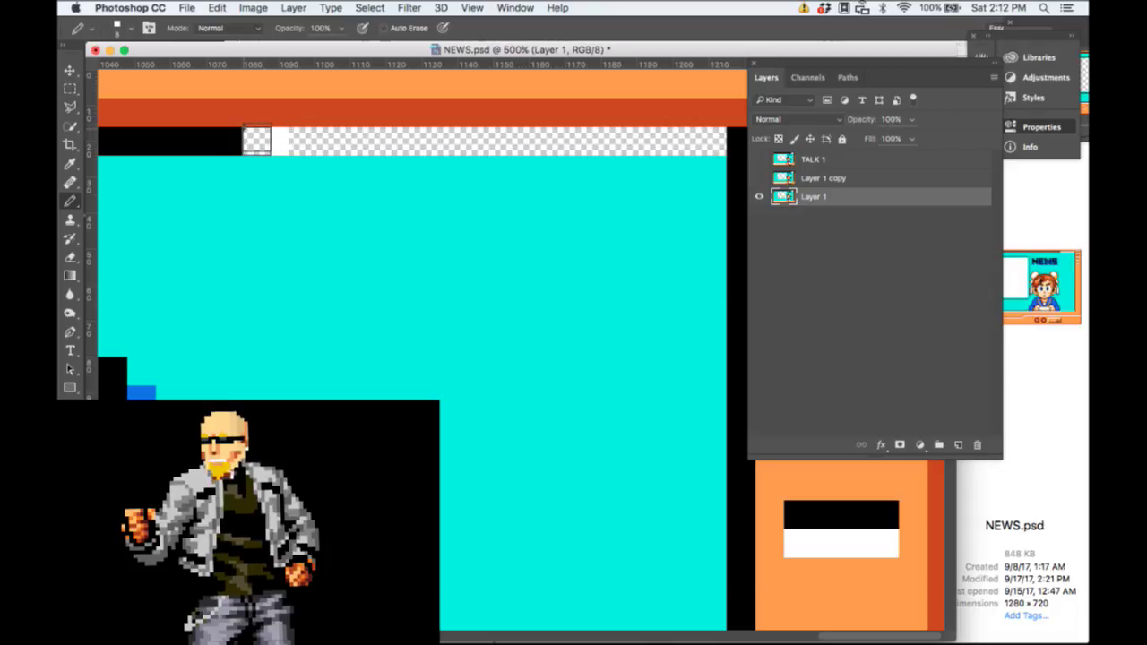
mouse_move(256, 141)
mouse_down()
mouse_move(534, 122)
mouse_move(728, 141)
mouse_up()
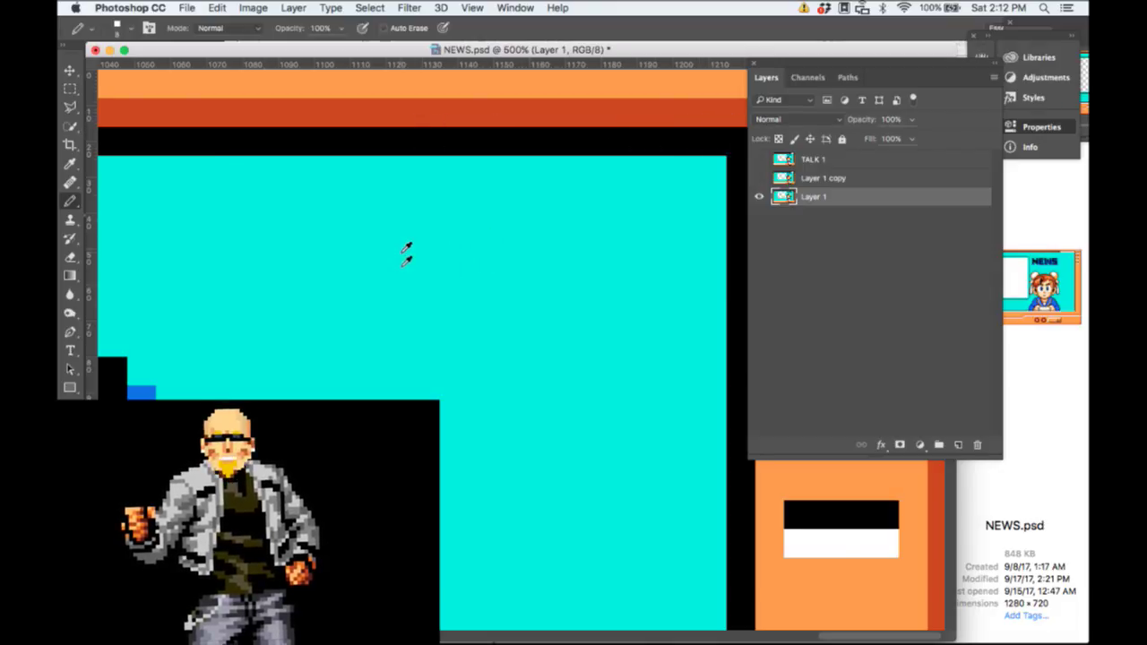
mouse_move(414, 267)
mouse_down()
mouse_move(386, 319)
mouse_move(387, 357)
mouse_move(494, 334)
mouse_move(525, 348)
mouse_up()
key(super+z)
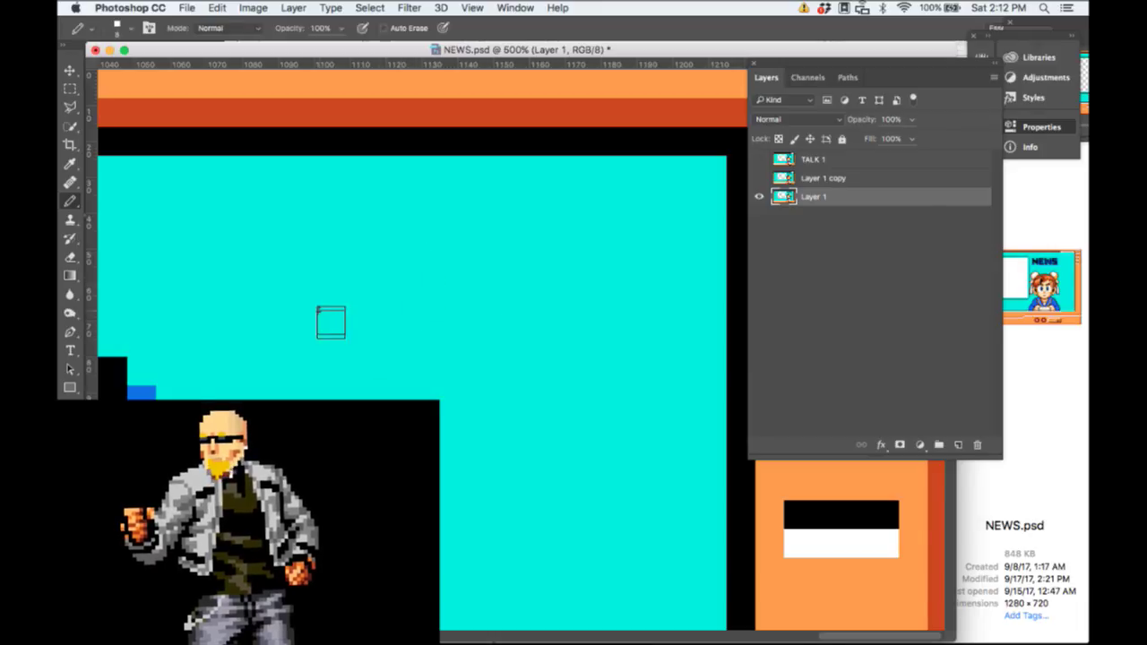
drag(326, 323, 591, 352)
mouse_move(415, 303)
mouse_down()
mouse_move(542, 281)
mouse_move(649, 317)
mouse_move(479, 297)
mouse_move(587, 334)
mouse_move(674, 313)
mouse_up()
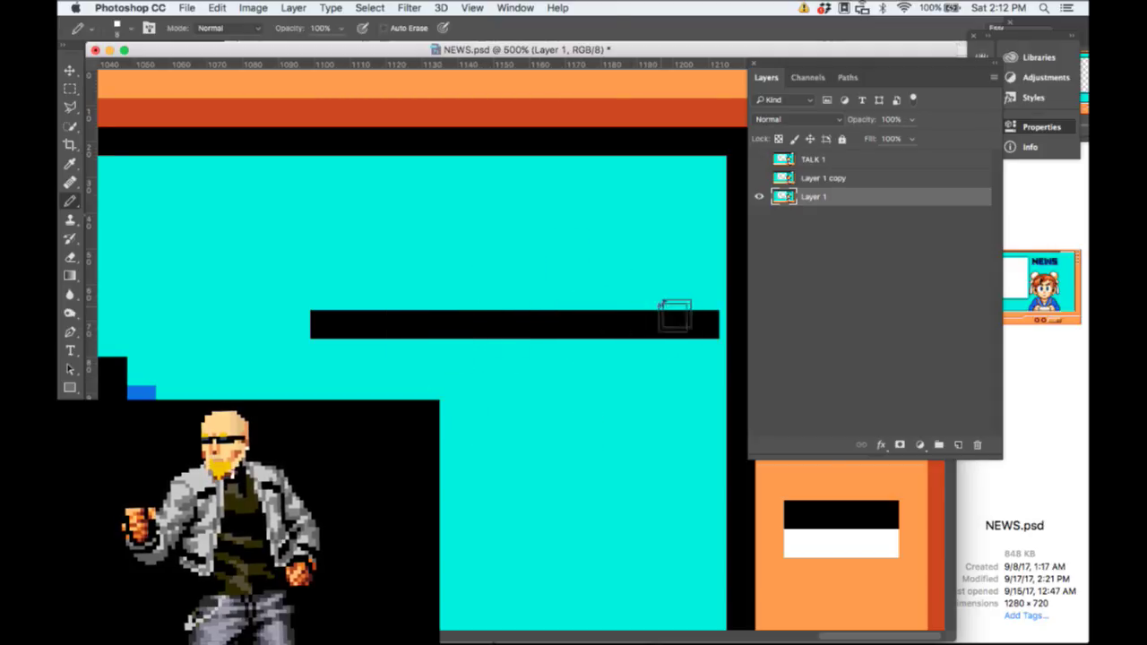
key(super+z)
Step: Zoom out to 100% and move the Layers panel off the artwork so the NEWS title and the character are uncovered
scroll(405, 327, right, 2)
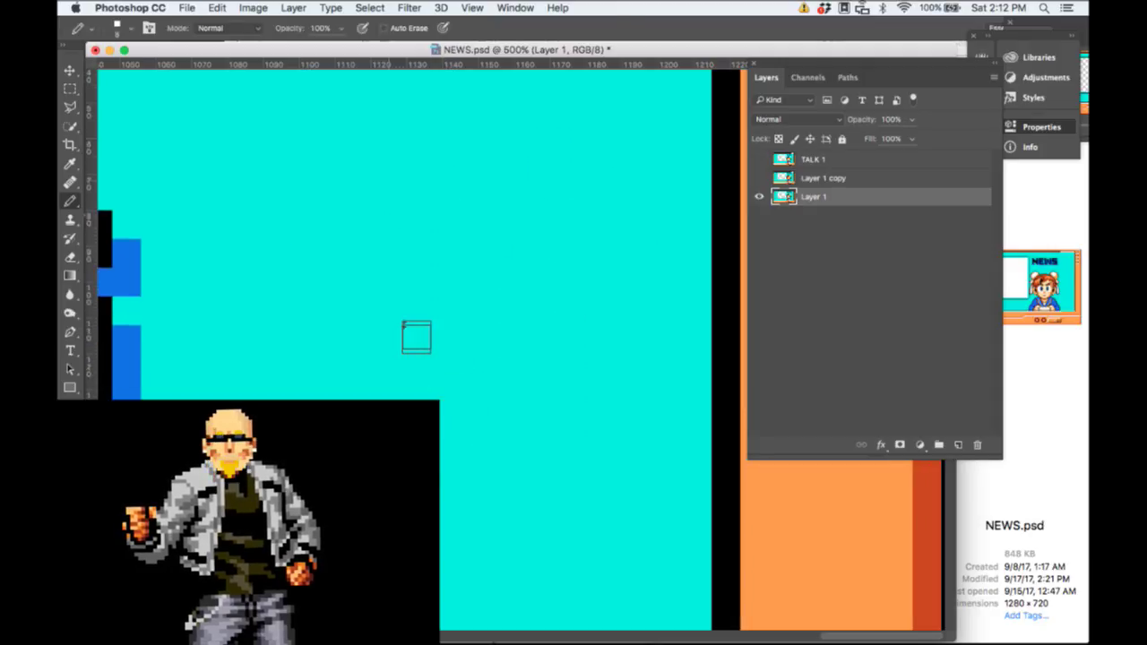
key(super+minus)
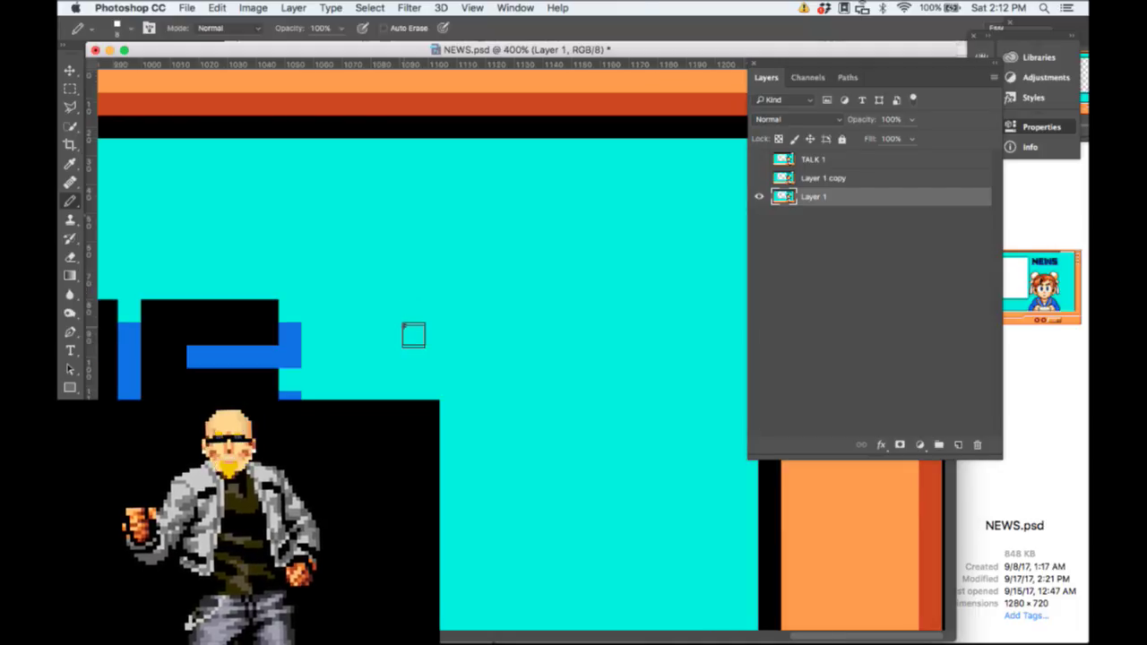
scroll(413, 334, down, 10)
key(super+minus)
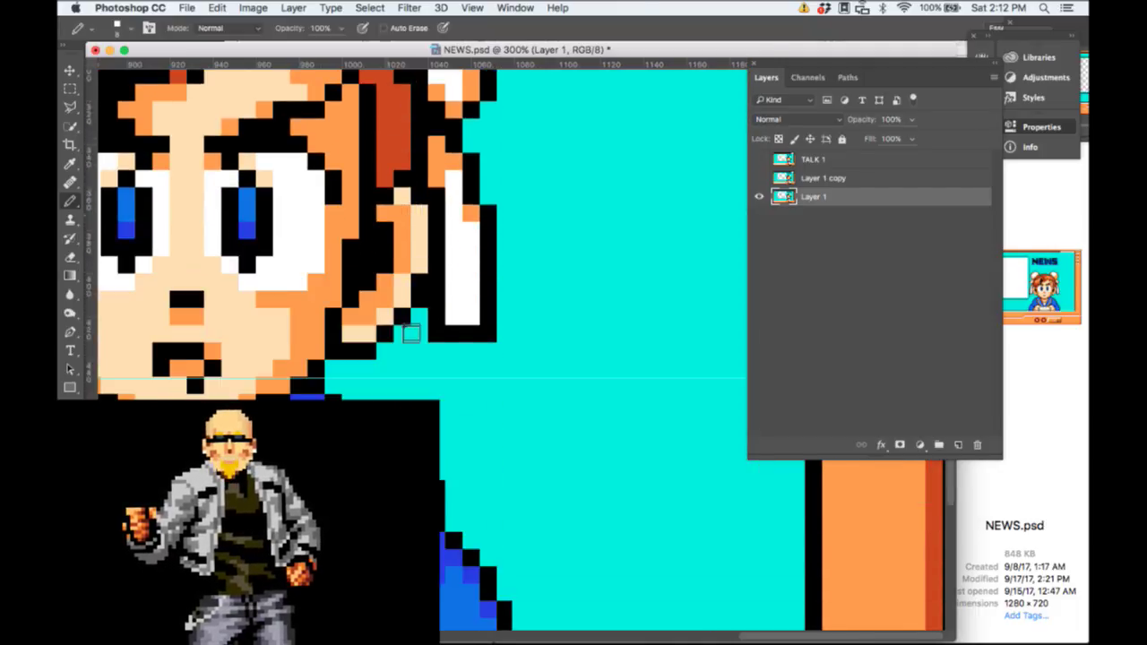
scroll(412, 334, down, 3)
key(super+minus)
key(super+minus)
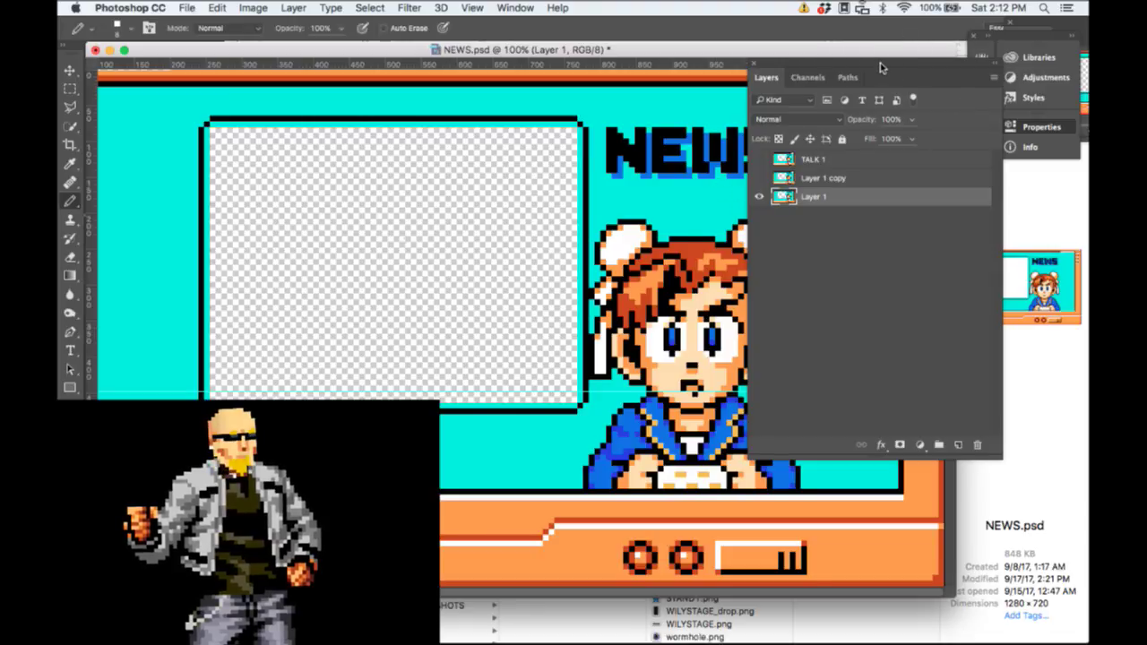
drag(881, 68, 1000, 225)
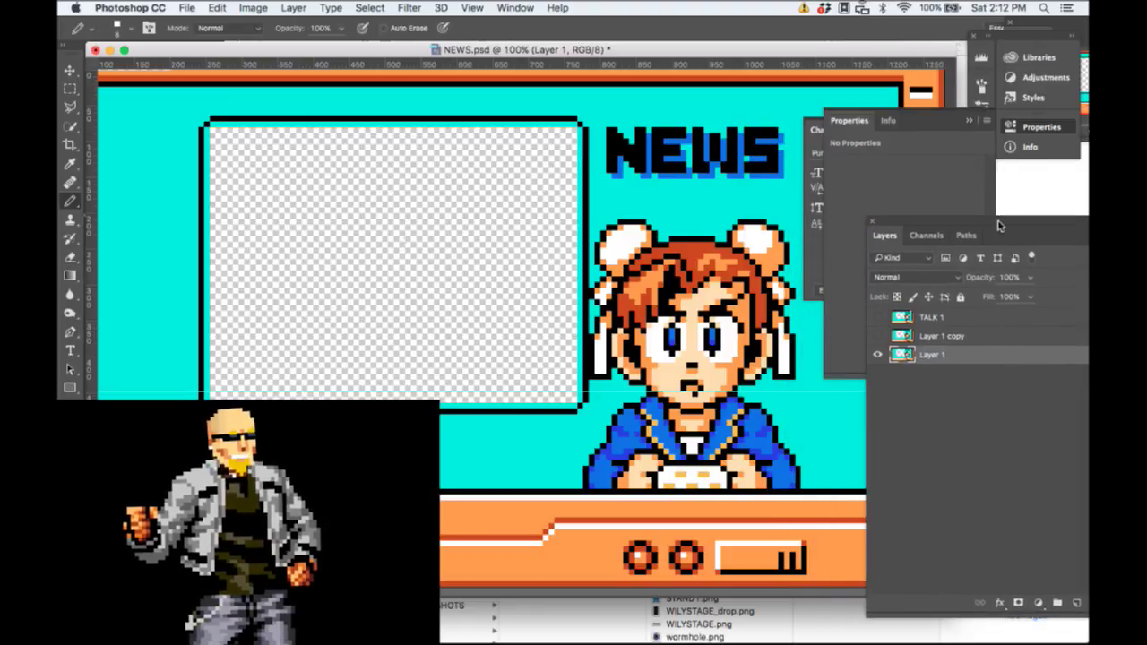
Step: Toggle the visibility of Layer 1 and Layer 1 copy to compare their borders, ending with only Layer 1 shown
click(879, 354)
click(875, 337)
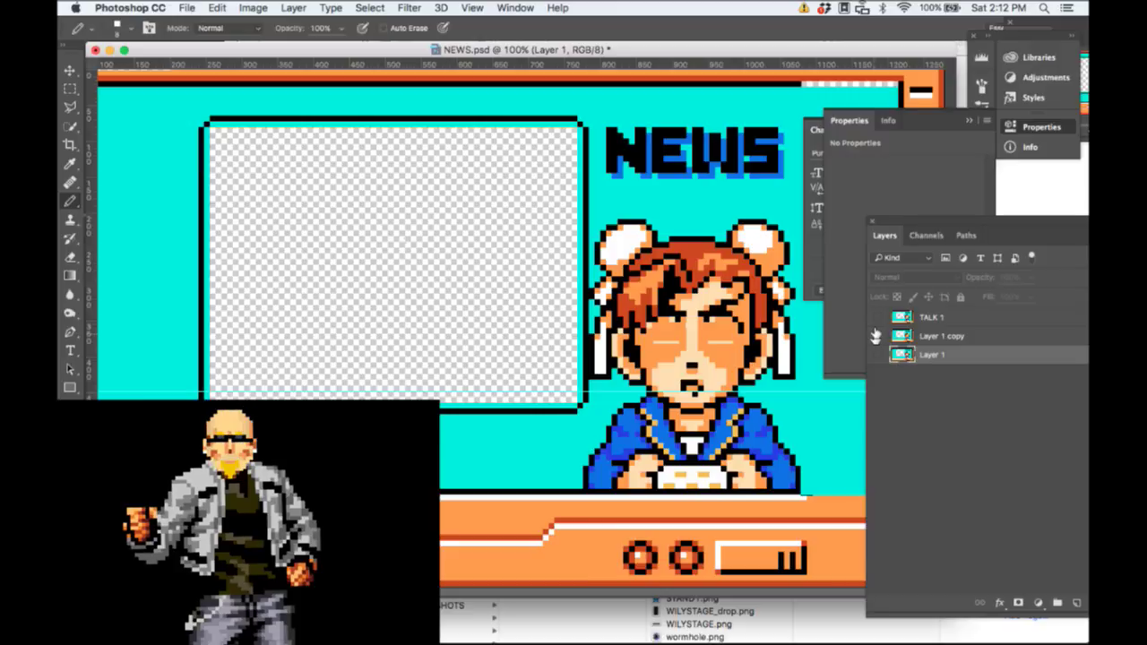
click(876, 336)
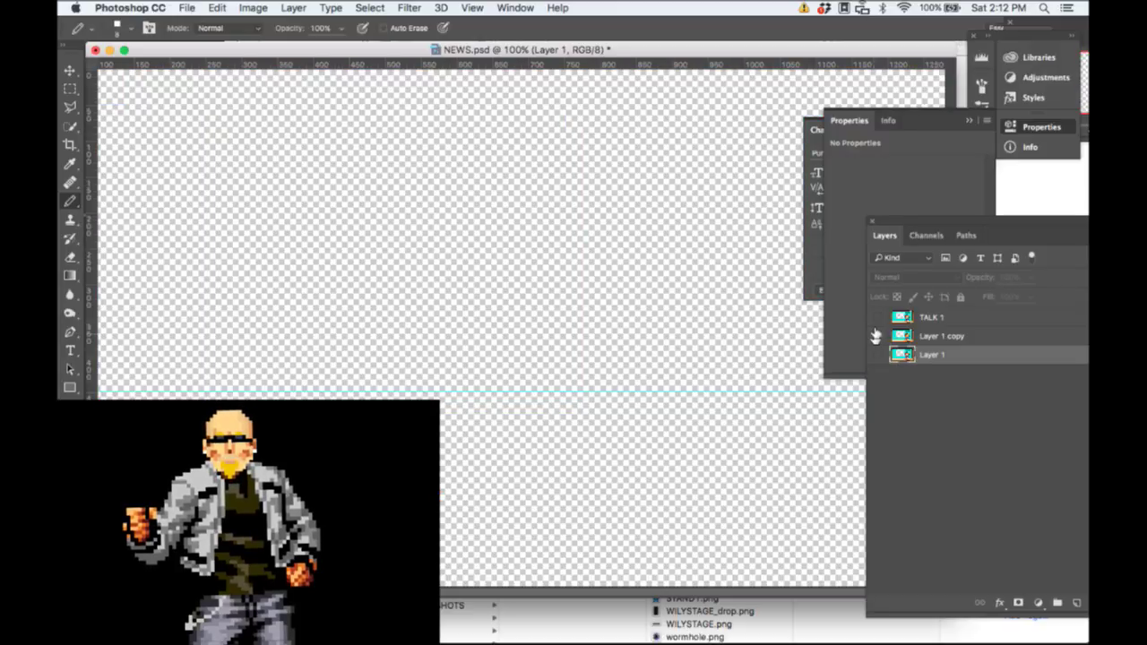
click(876, 337)
click(876, 336)
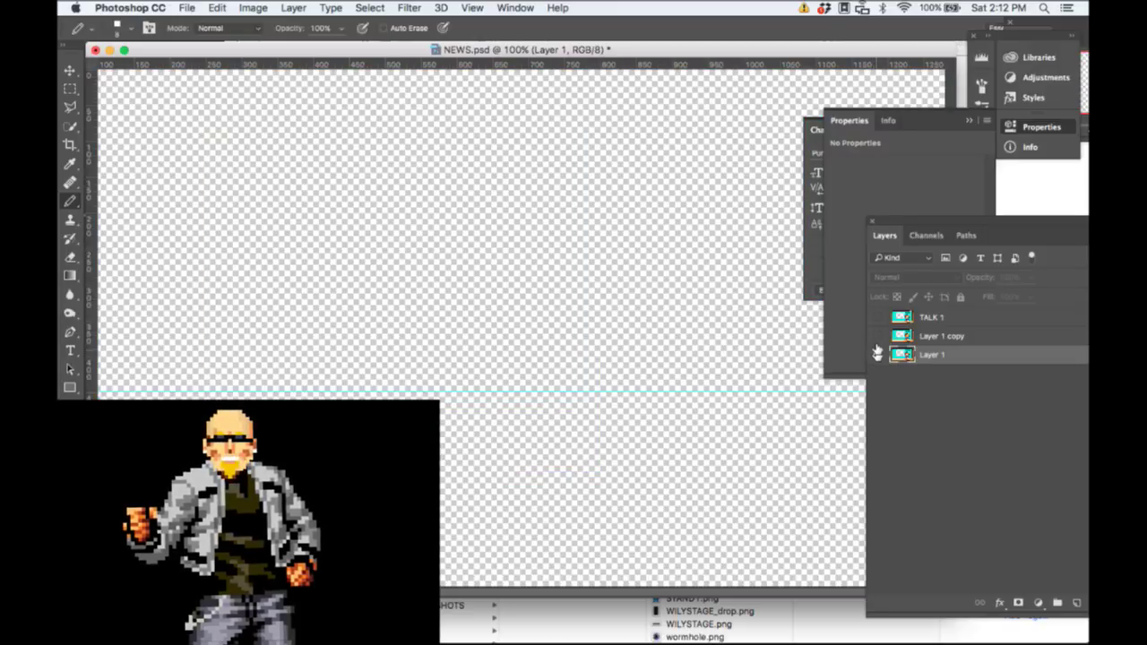
click(878, 354)
Step: Move the document window clear of the Layers panel, and make Layer 1 copy the only visible, active layer
double_click(837, 52)
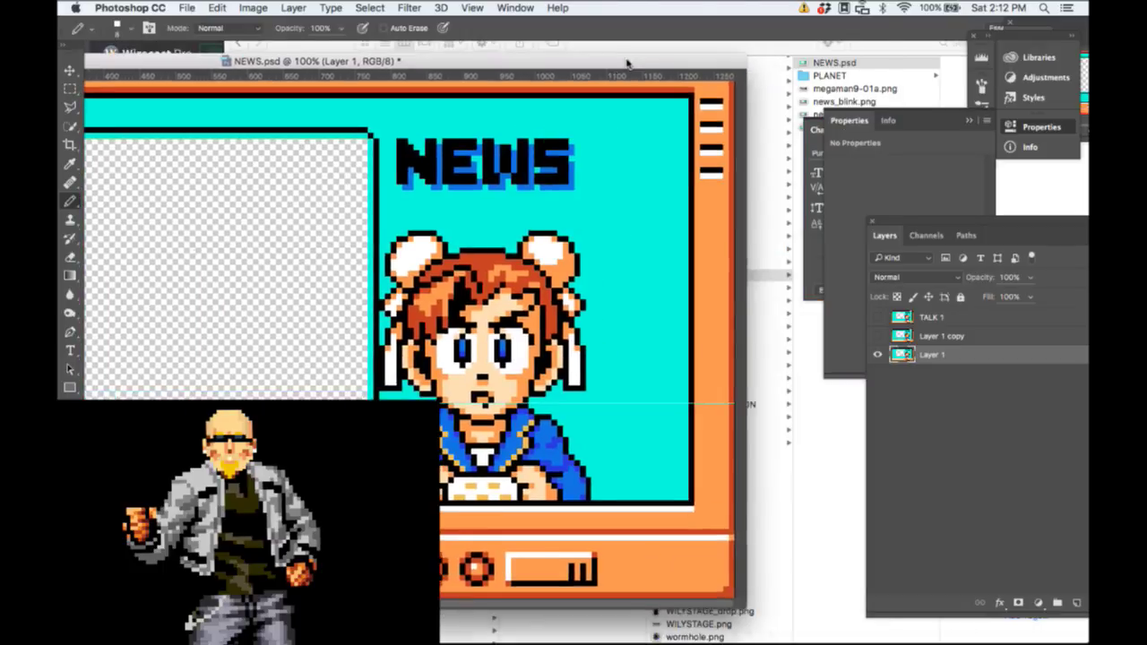
click(877, 354)
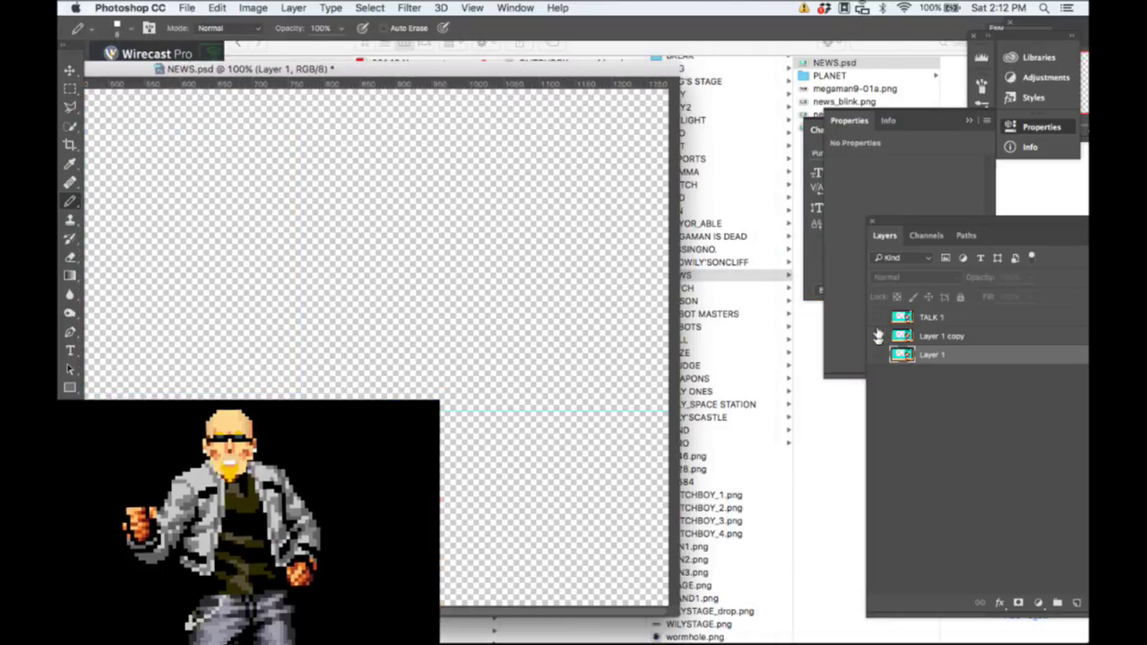
click(876, 336)
click(948, 336)
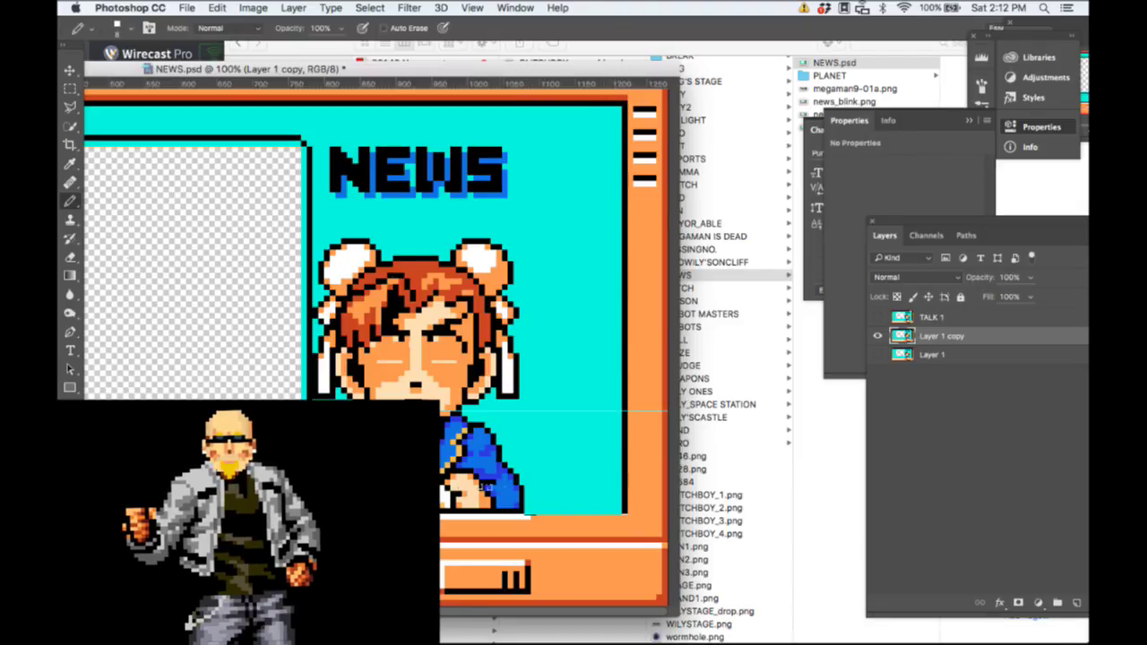
Step: On Layer 1 copy, extend the lower border's white highlight and the black line above it from the sleeve to the right-hand frame line
alt+click(522, 516)
drag(519, 516, 598, 520)
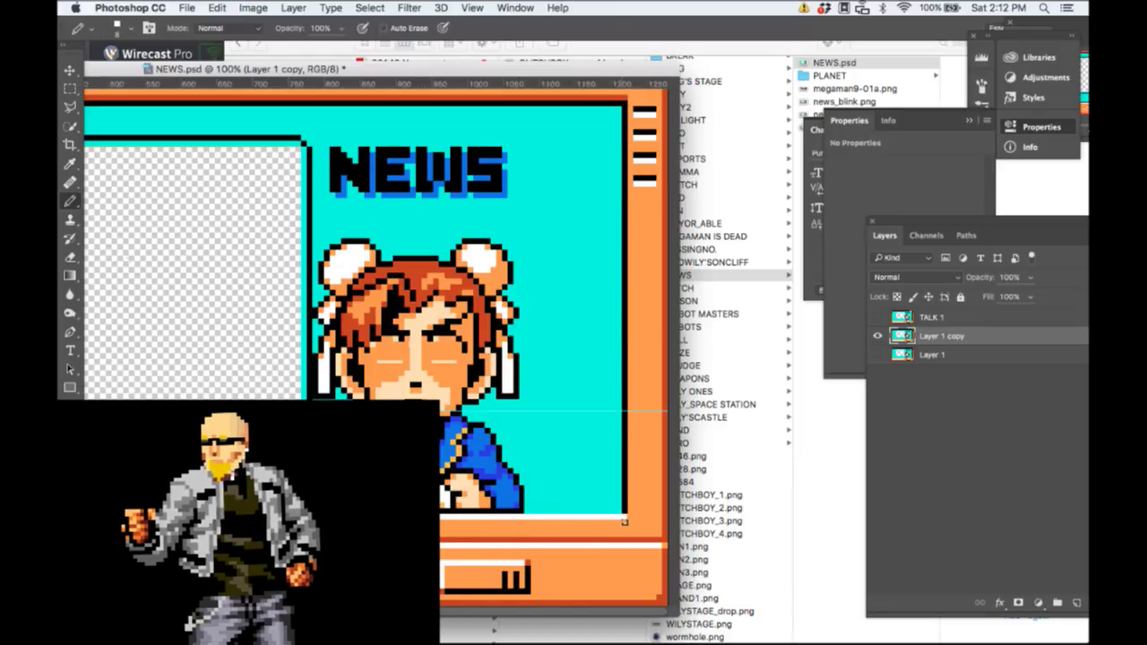
alt+click(514, 514)
drag(522, 513, 621, 512)
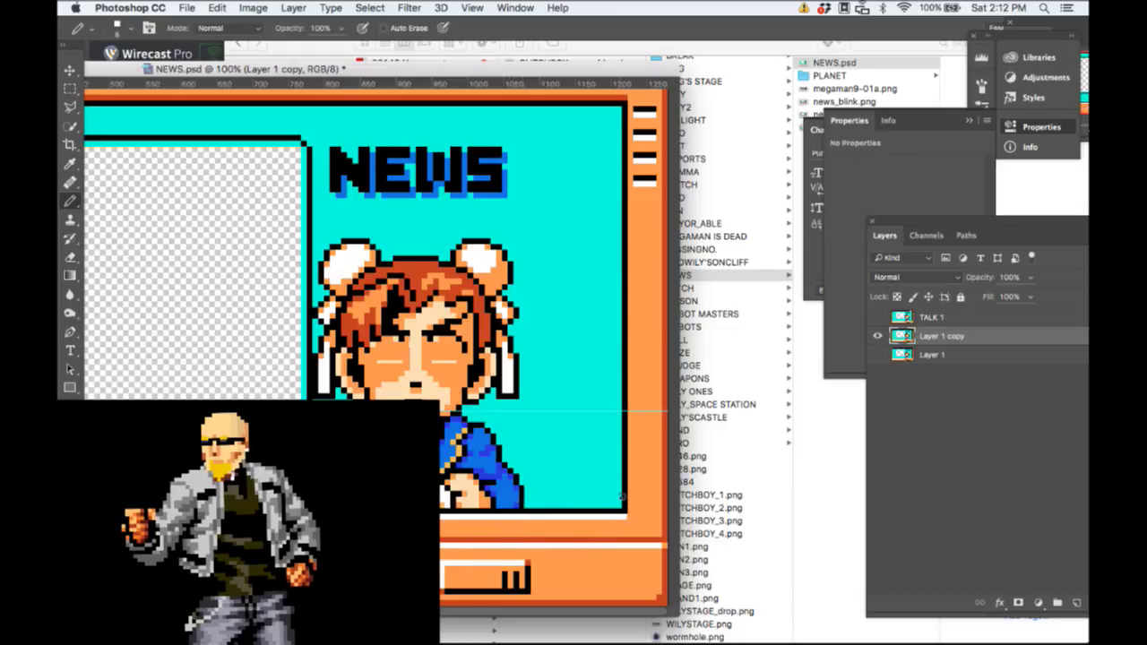
Step: Show and select only TALK 1, and fill the transparent gap in its top screen border with black
click(878, 335)
click(878, 316)
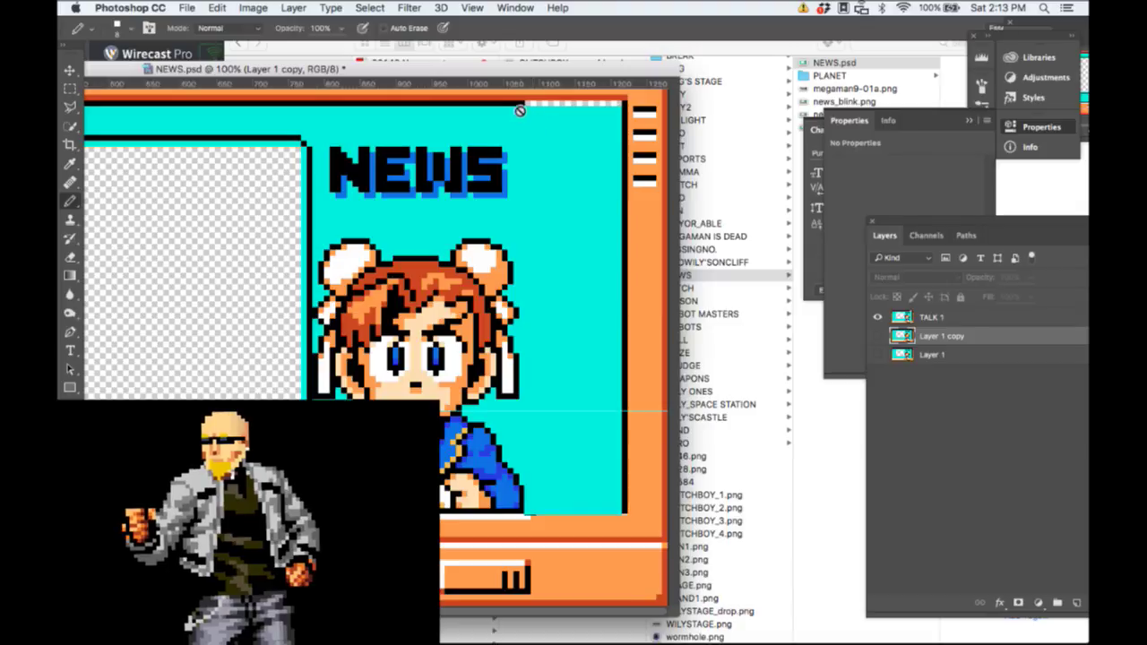
click(947, 316)
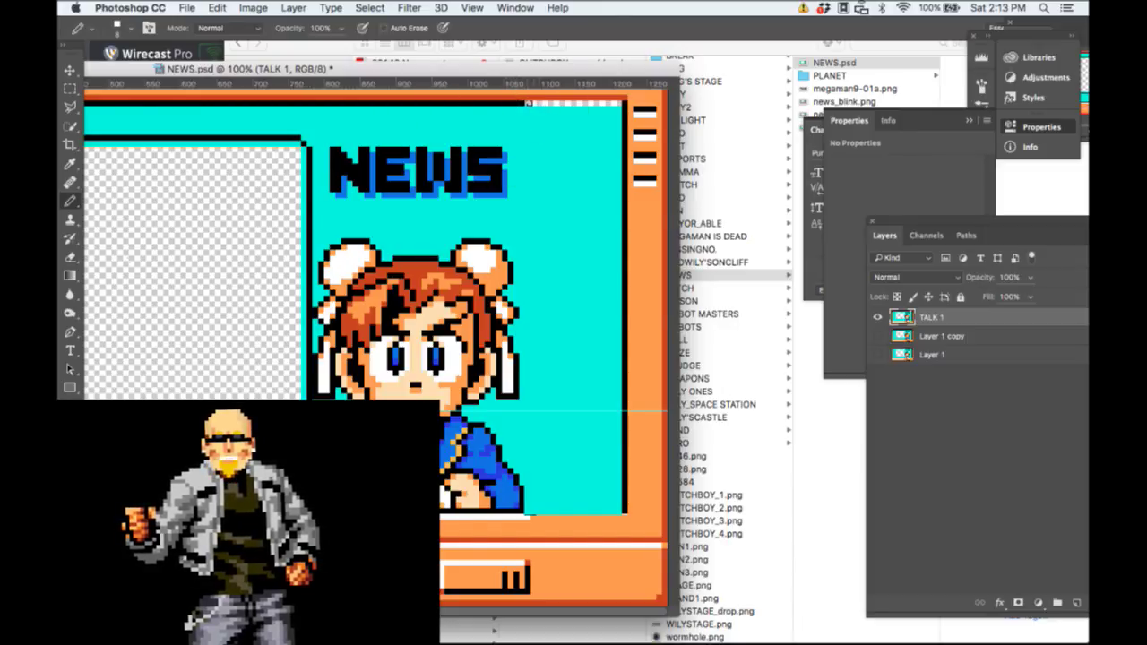
drag(528, 103, 606, 103)
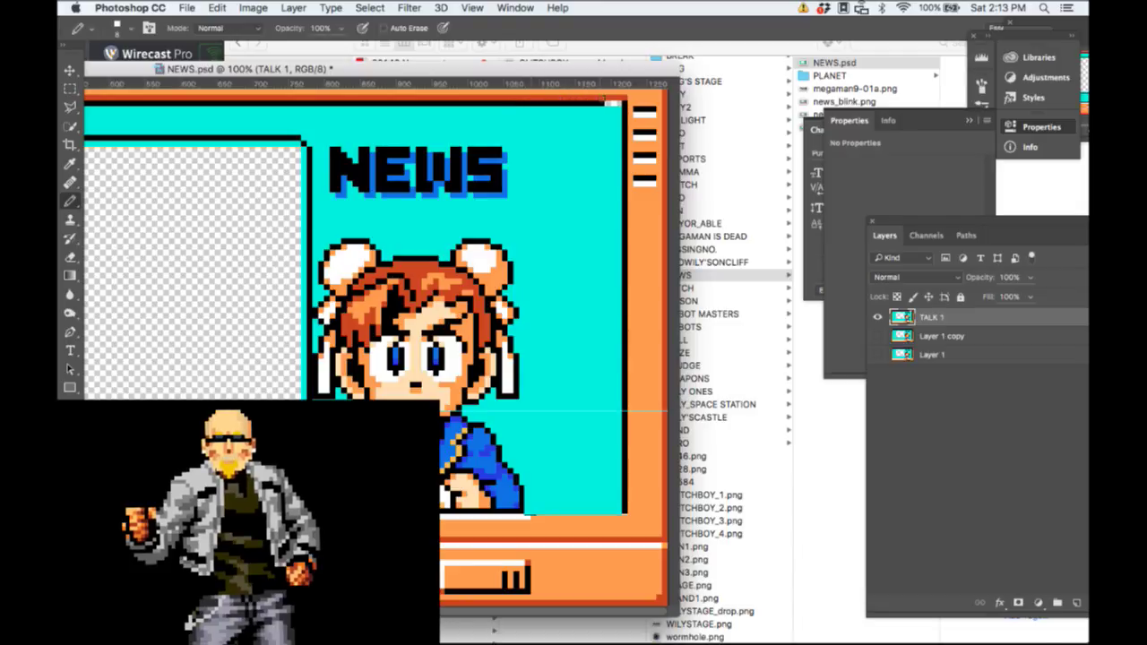
Step: On TALK 1, extend the lower border's white highlight and the black line above it from the sleeve to the right-hand frame line
click(520, 517)
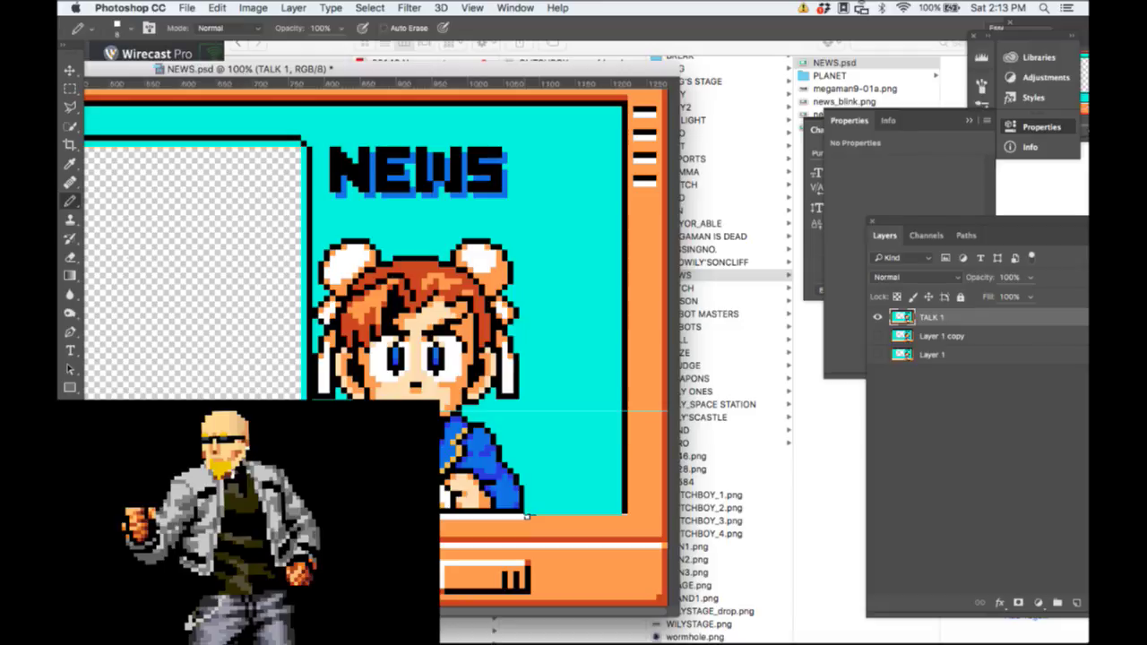
drag(527, 517, 625, 515)
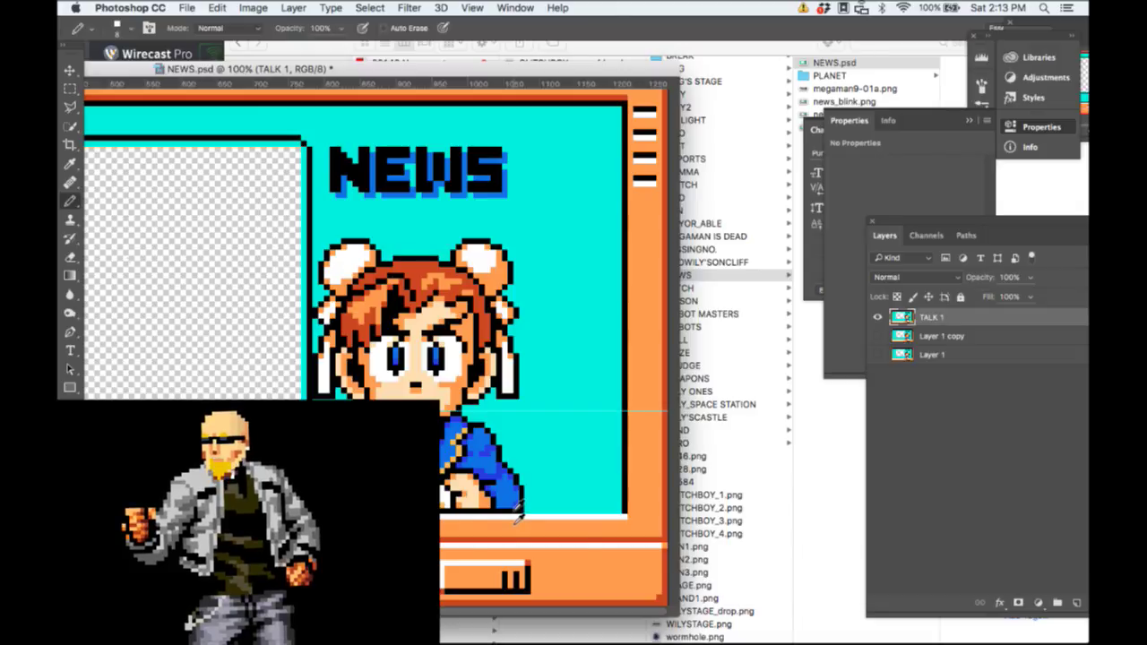
drag(525, 511, 585, 511)
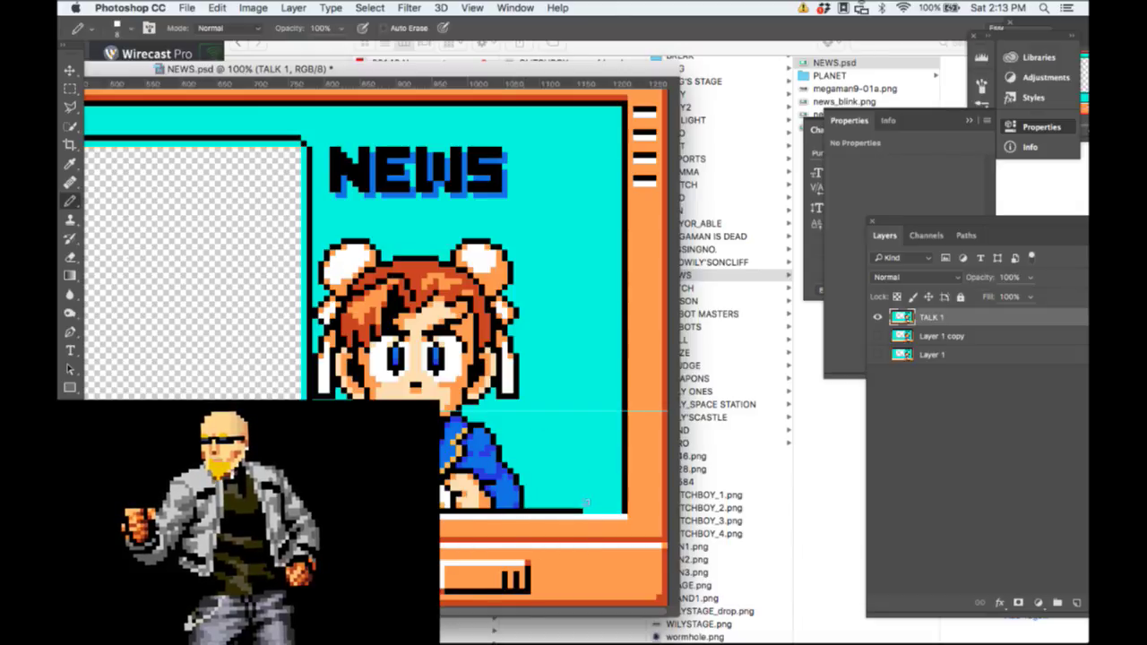
key(super+z)
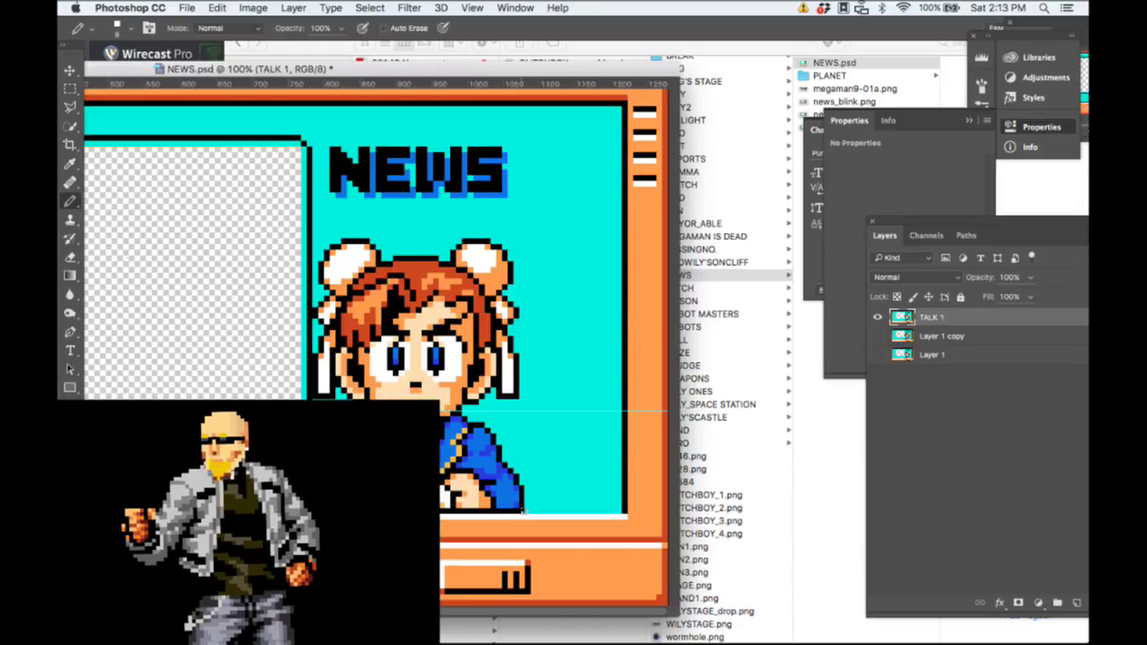
drag(523, 511, 620, 516)
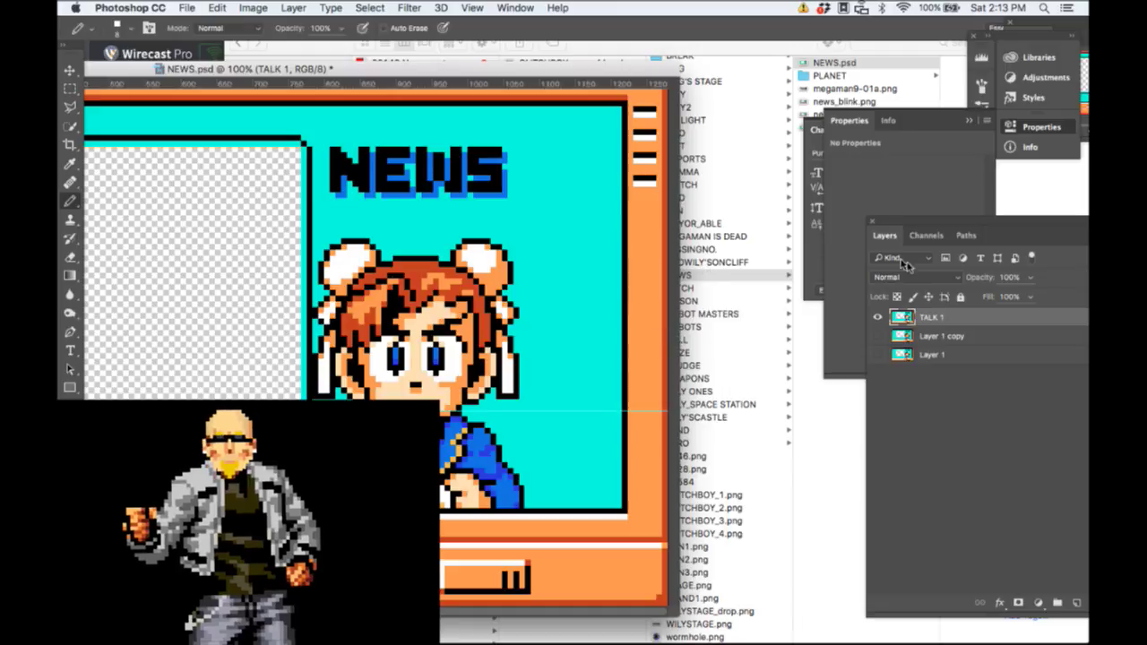
Step: Make Layer 1 the only visible, active layer, and marquee-select the cyan screen area with the character inside the black frame
click(880, 317)
click(878, 354)
click(960, 355)
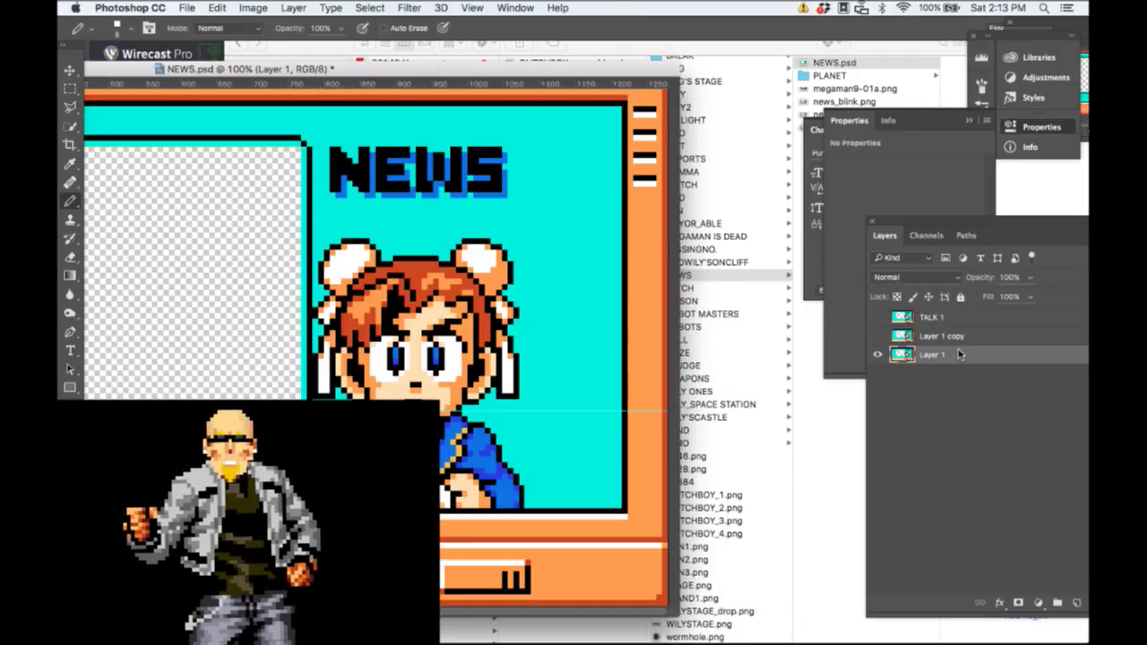
key(super+minus)
key(super+minus)
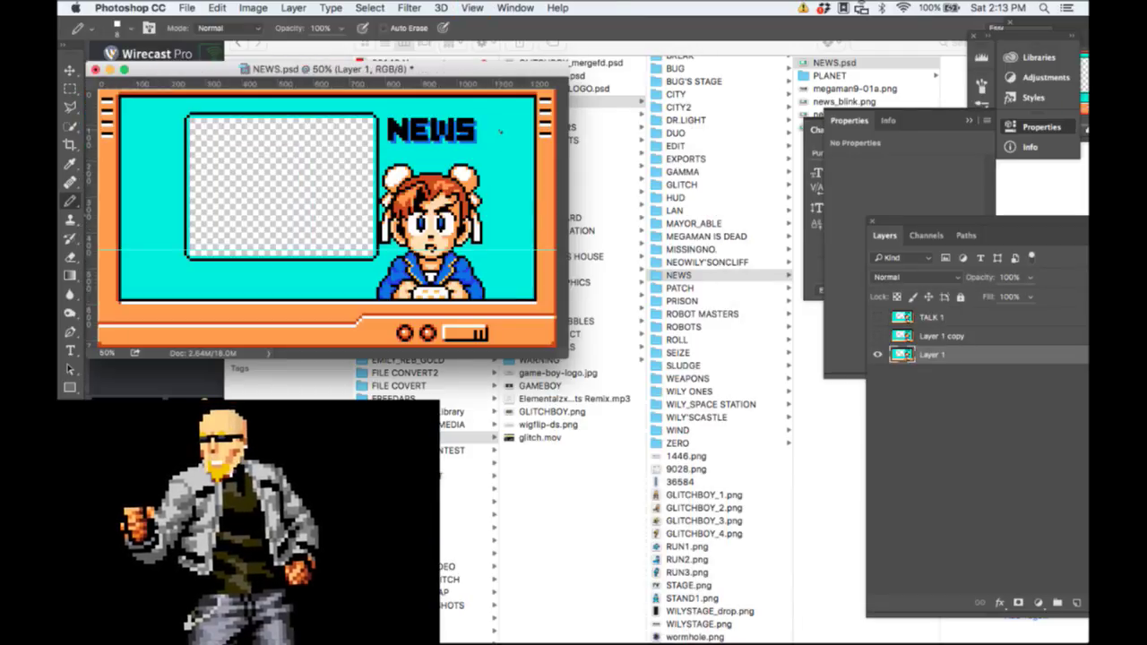
key(m)
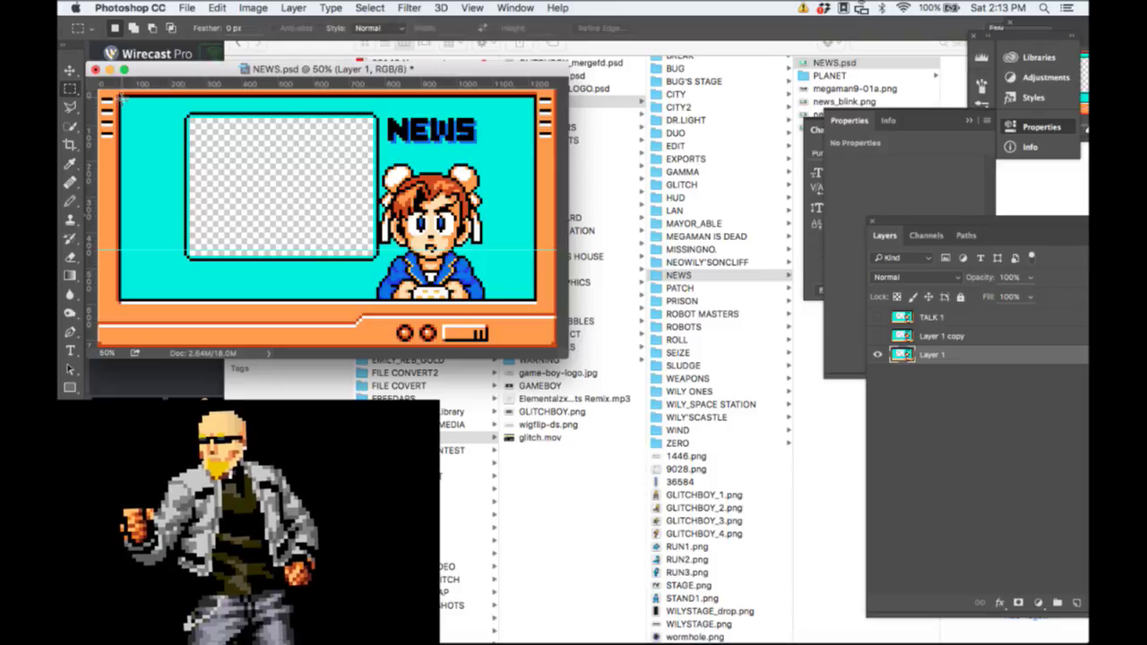
drag(116, 97, 538, 303)
Step: Adjust the selection's left, lower and right edges to follow the inner side of the black screen border exactly
key(super+equal)
key(super+equal)
key(super+equal)
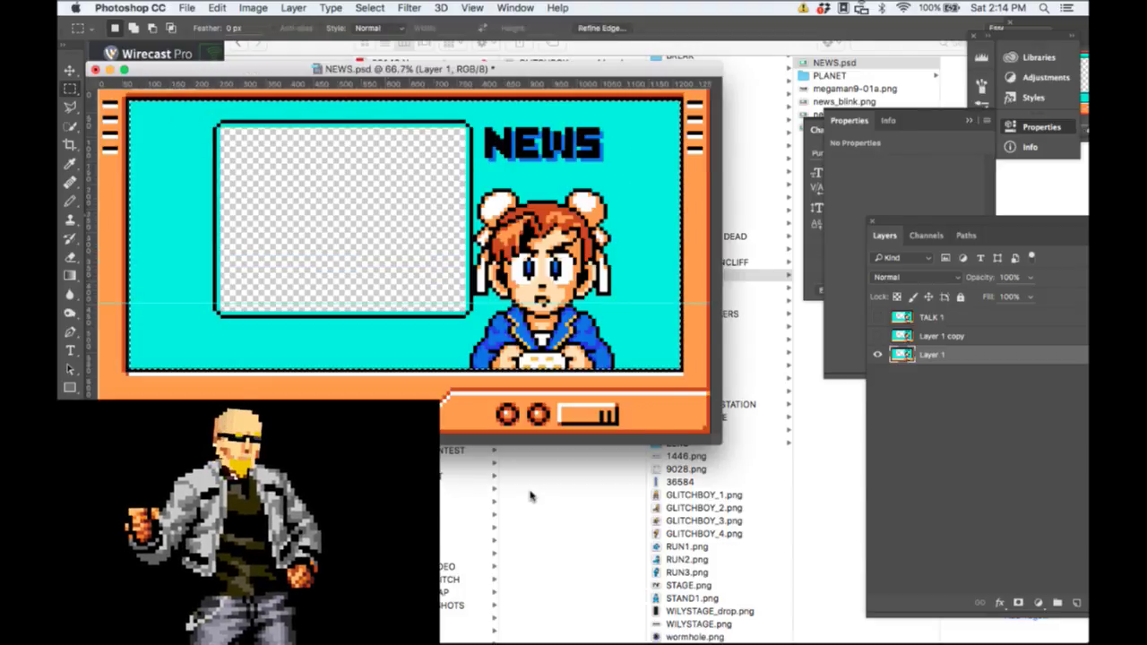
scroll(359, 354, up, 5)
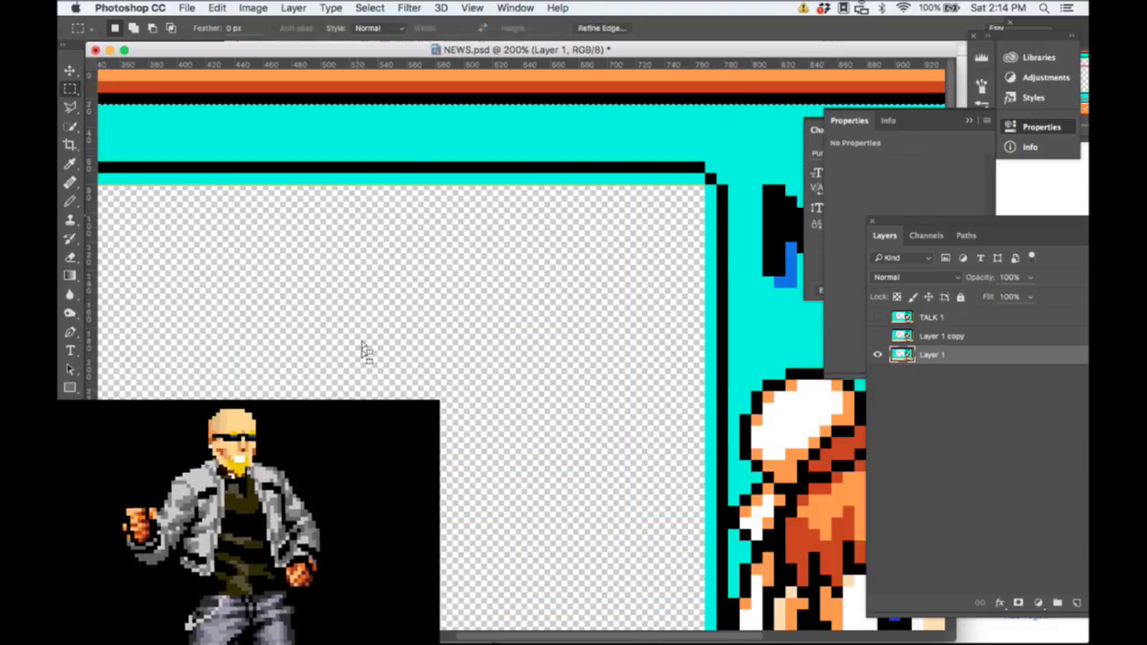
scroll(360, 355, left, 10)
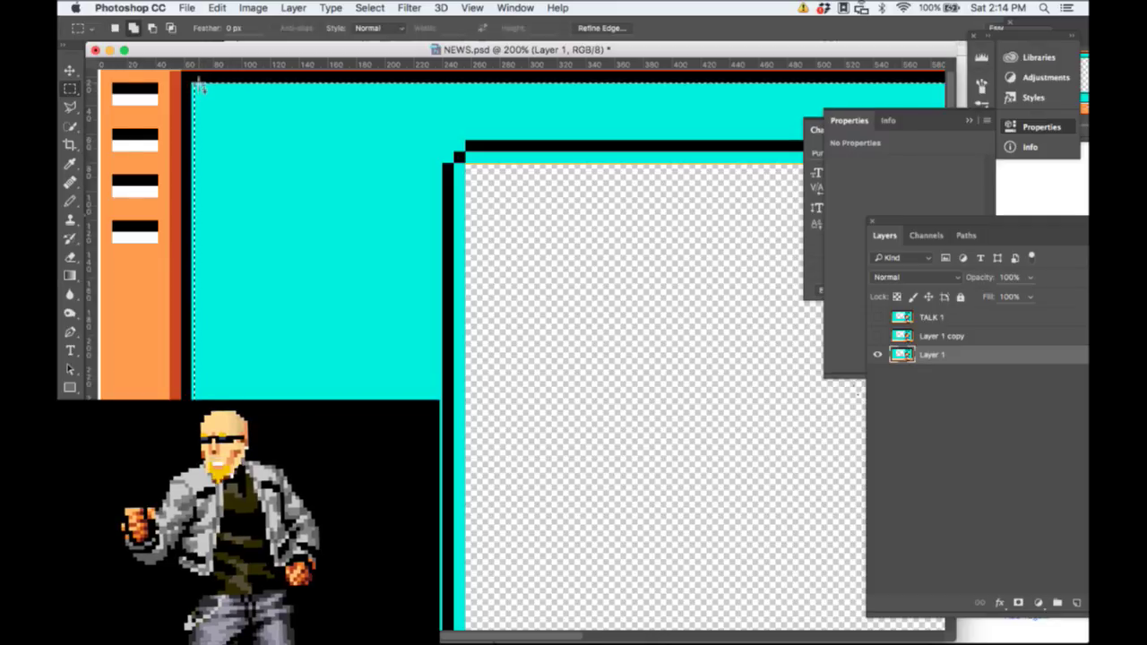
drag(198, 88, 200, 638)
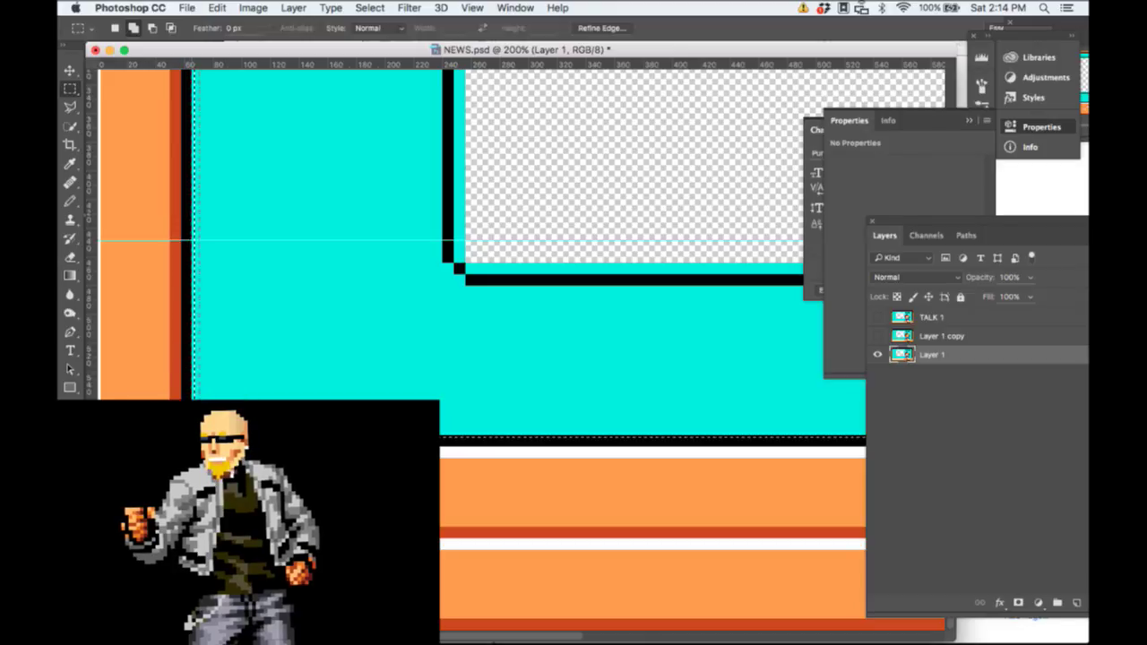
drag(194, 438, 192, 438)
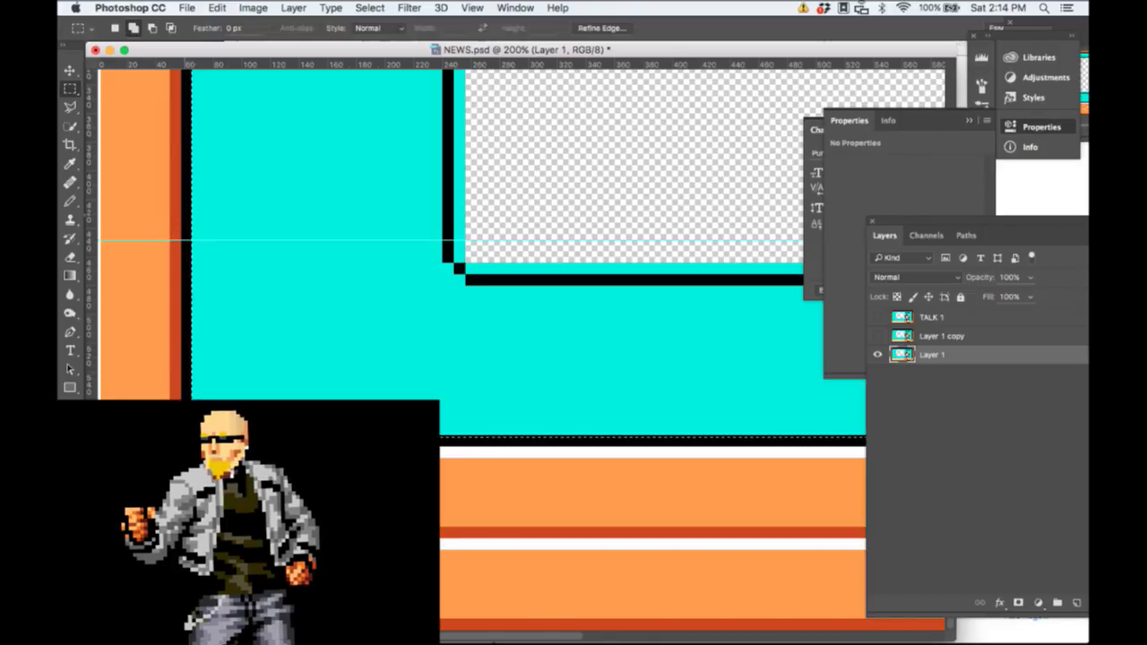
key(alt)
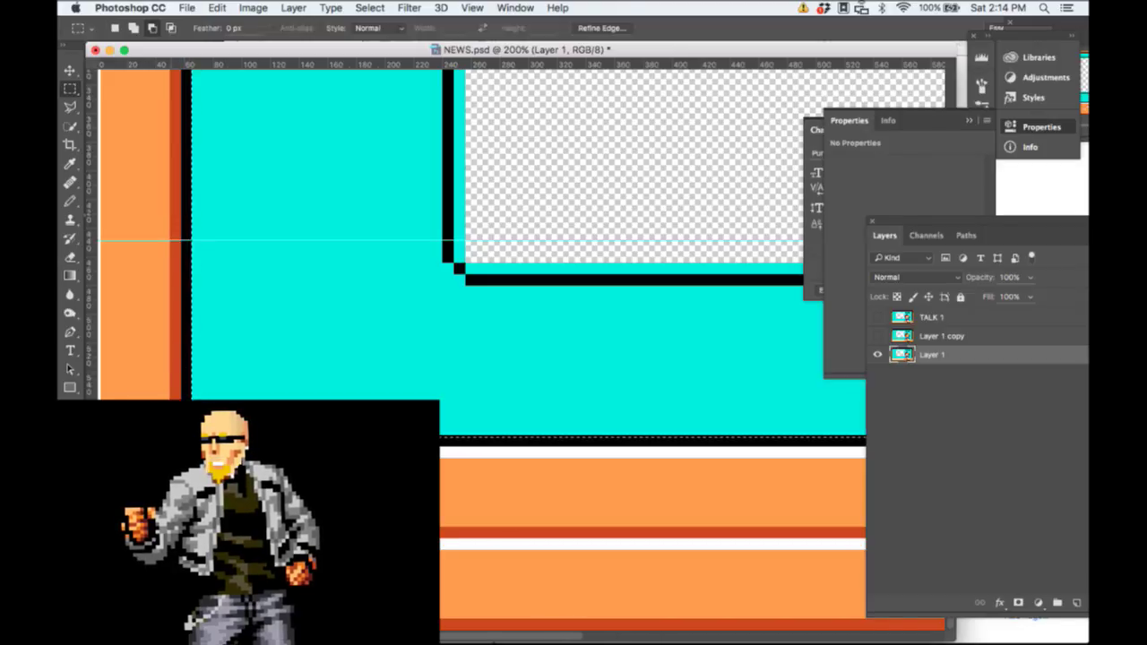
drag(198, 457, 1009, 437)
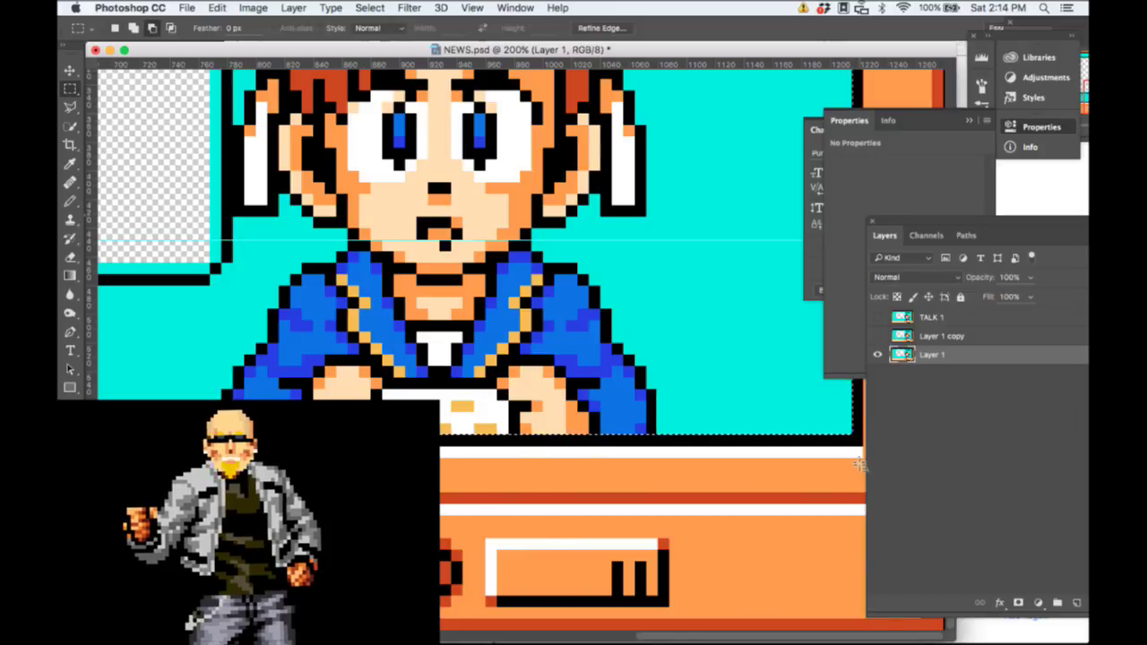
drag(859, 464, 841, 40)
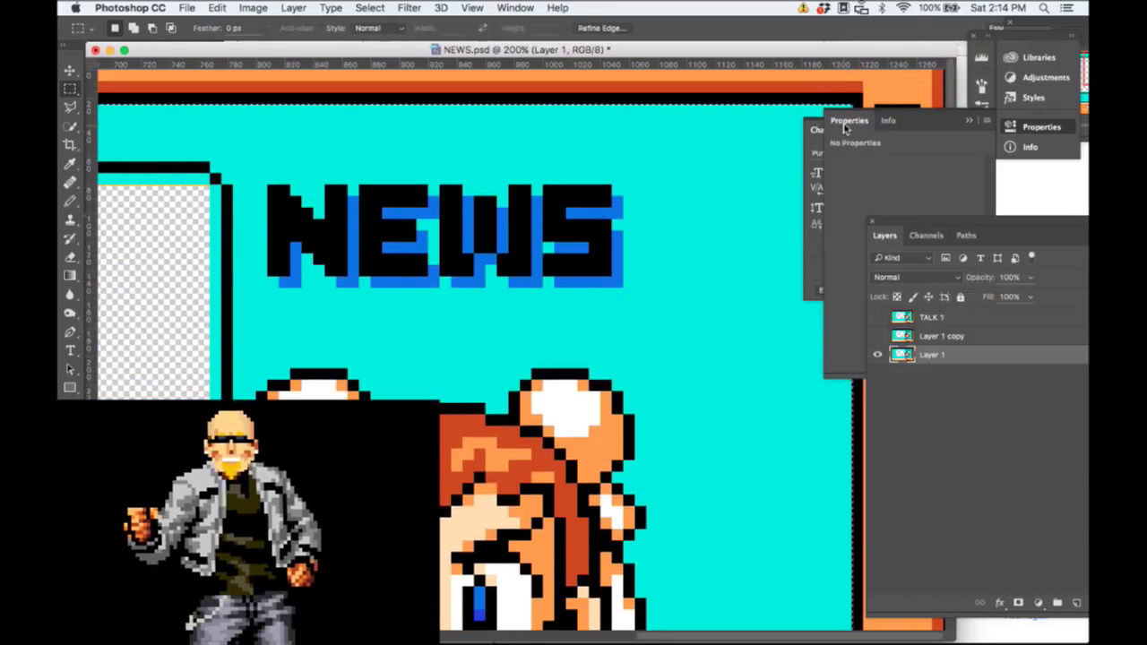
drag(868, 86, 887, 612)
drag(943, 636, 851, 618)
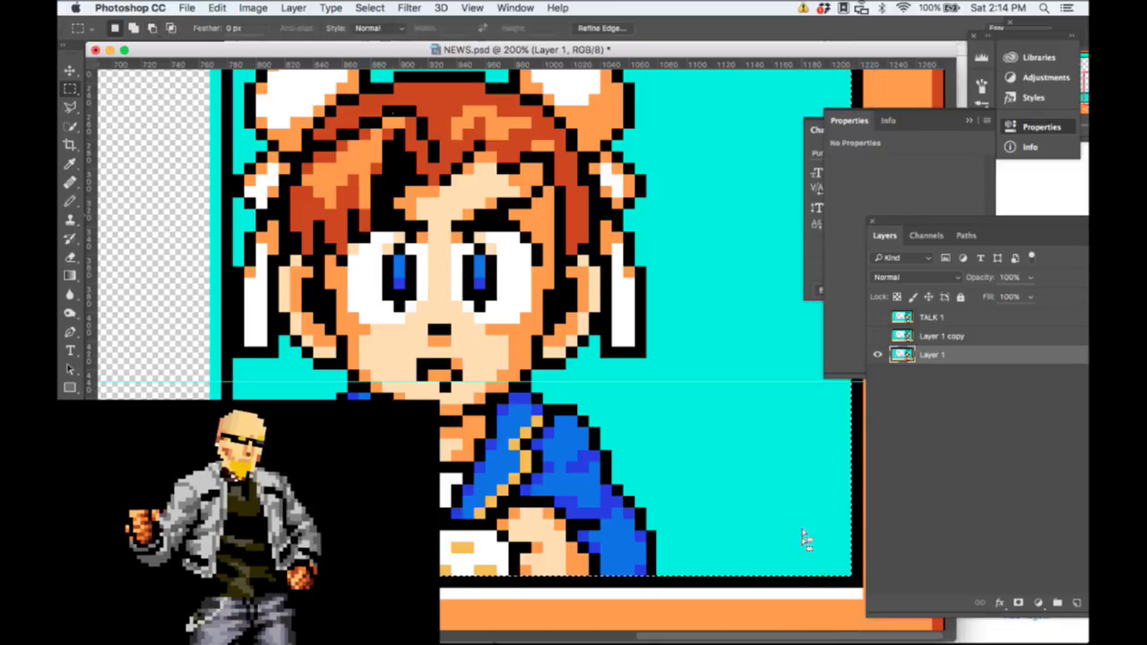
Step: Cut the selected screen area of Layer 1 onto its own layer and hide the remaining frame on Layer 1
scroll(679, 456, up, 5)
scroll(679, 455, up, 2)
scroll(679, 455, left, 3)
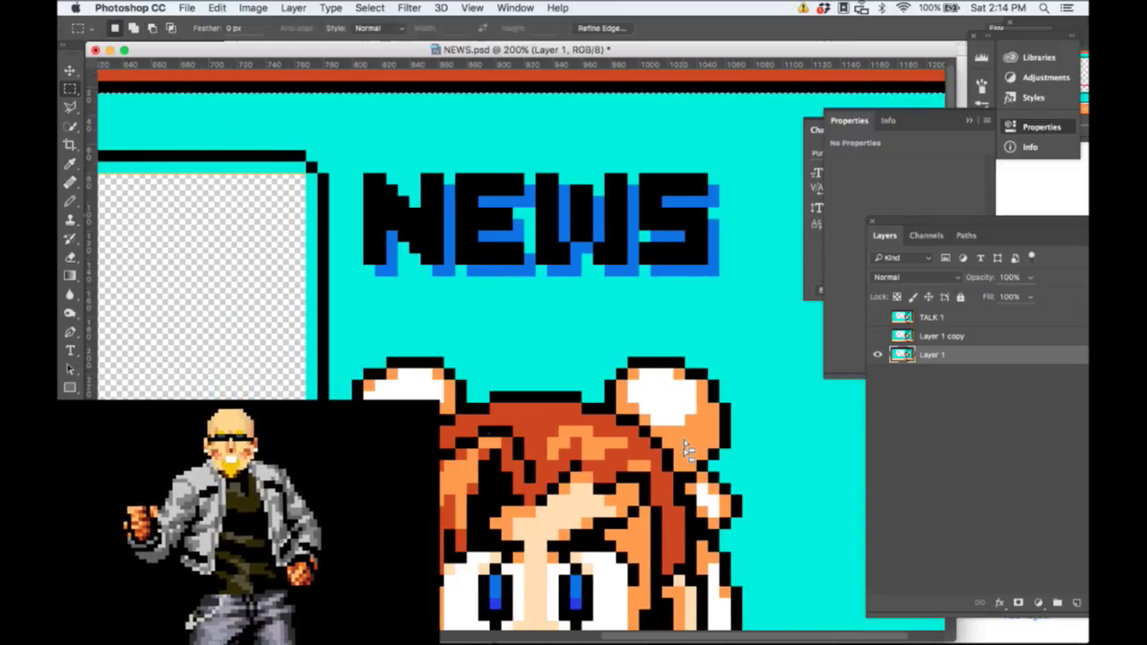
key(super+minus)
key(super+minus)
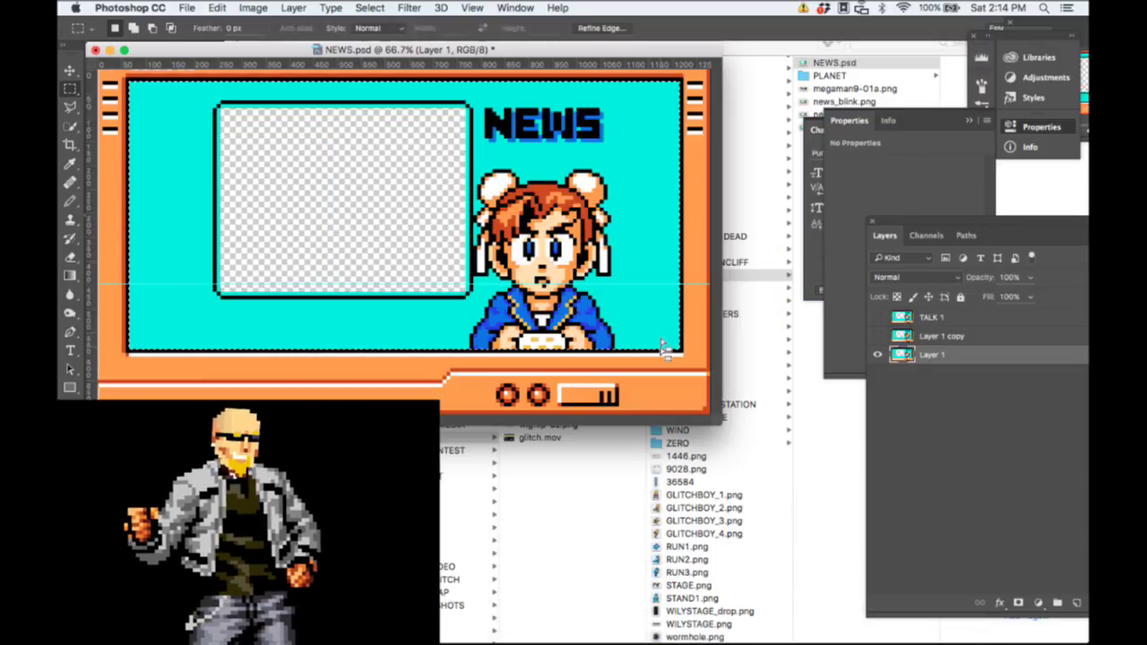
right_click(623, 240)
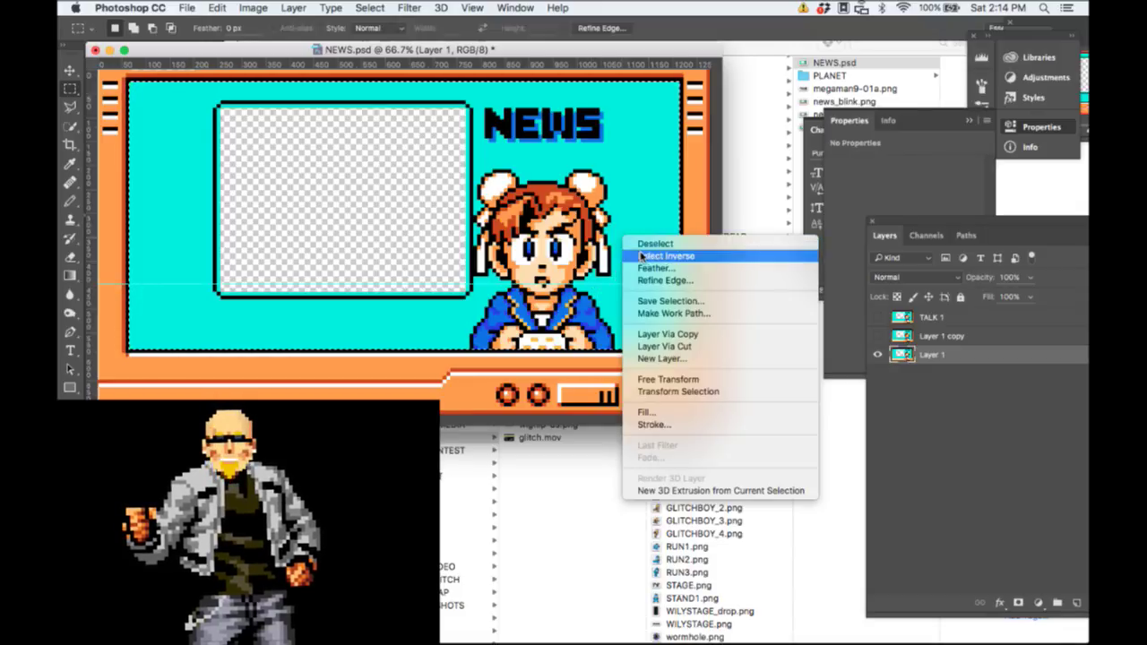
click(664, 346)
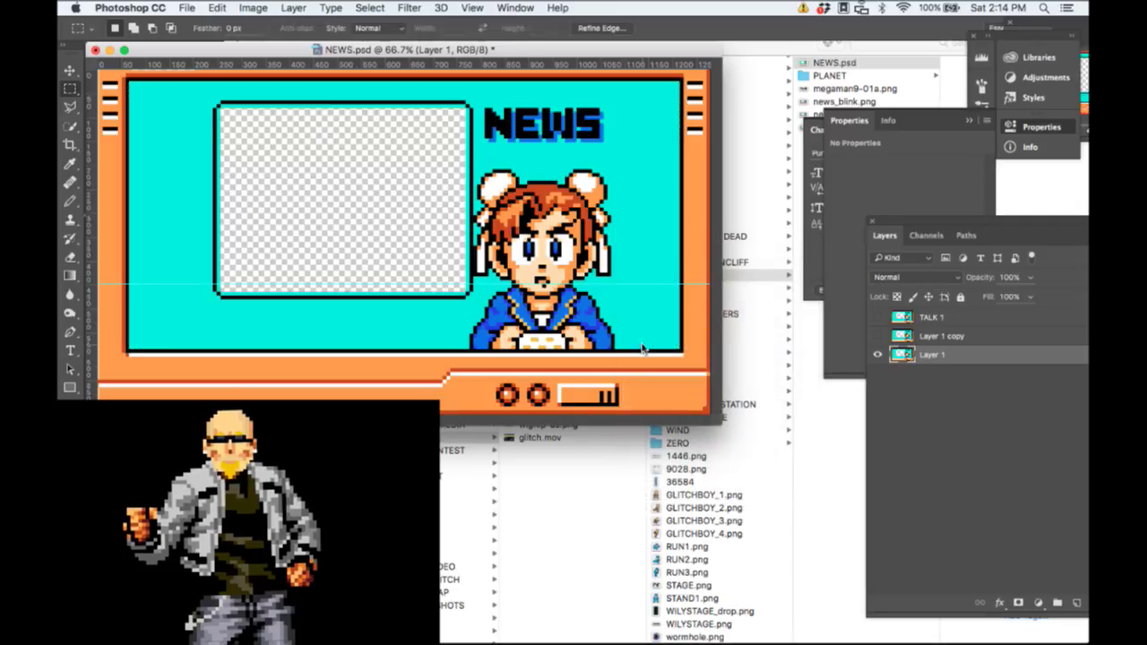
click(880, 373)
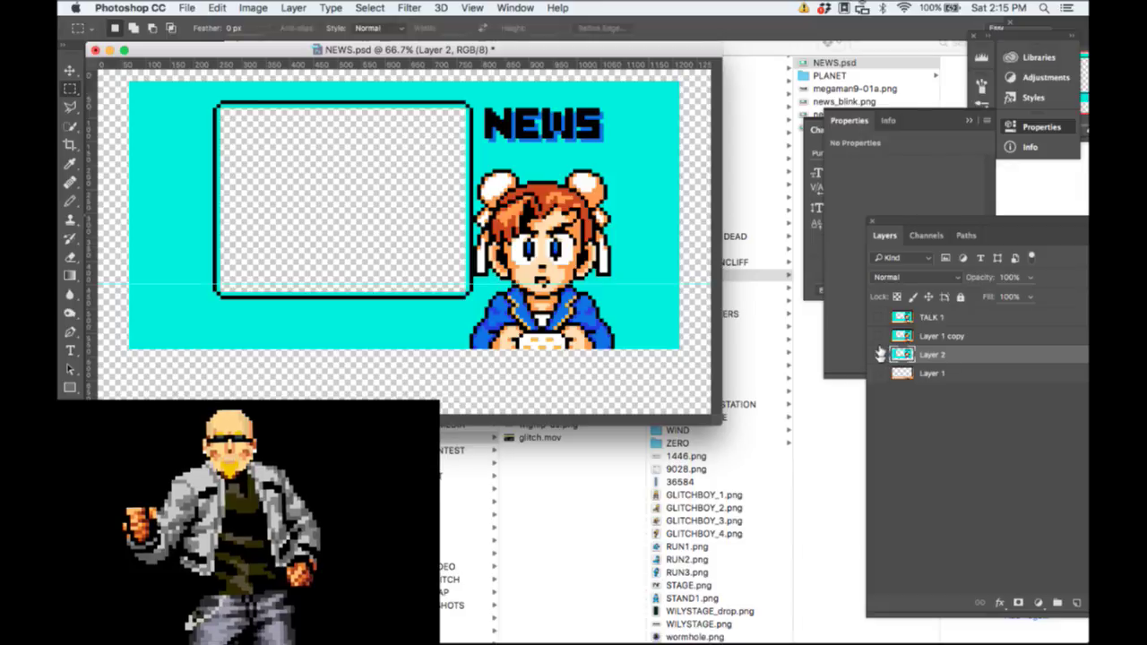
Step: Toggle the visibility of Layer 1 copy over Layer 2 to compare the two frames, ending with Layer 1 copy hidden
click(879, 338)
click(880, 339)
click(879, 337)
click(879, 337)
click(880, 338)
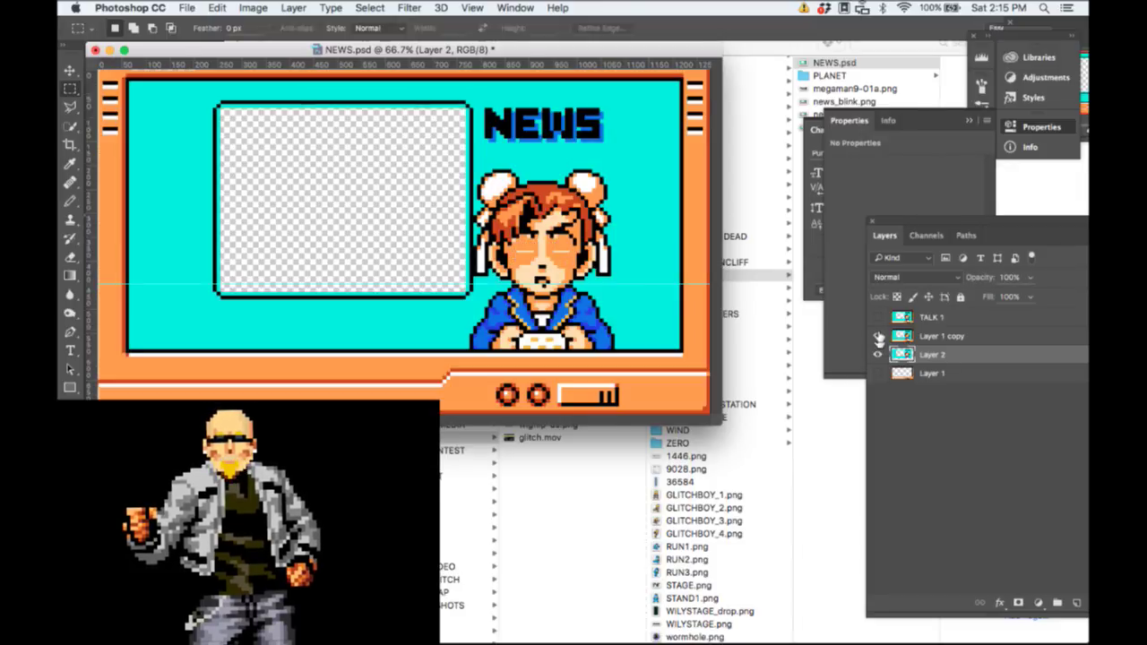
click(880, 338)
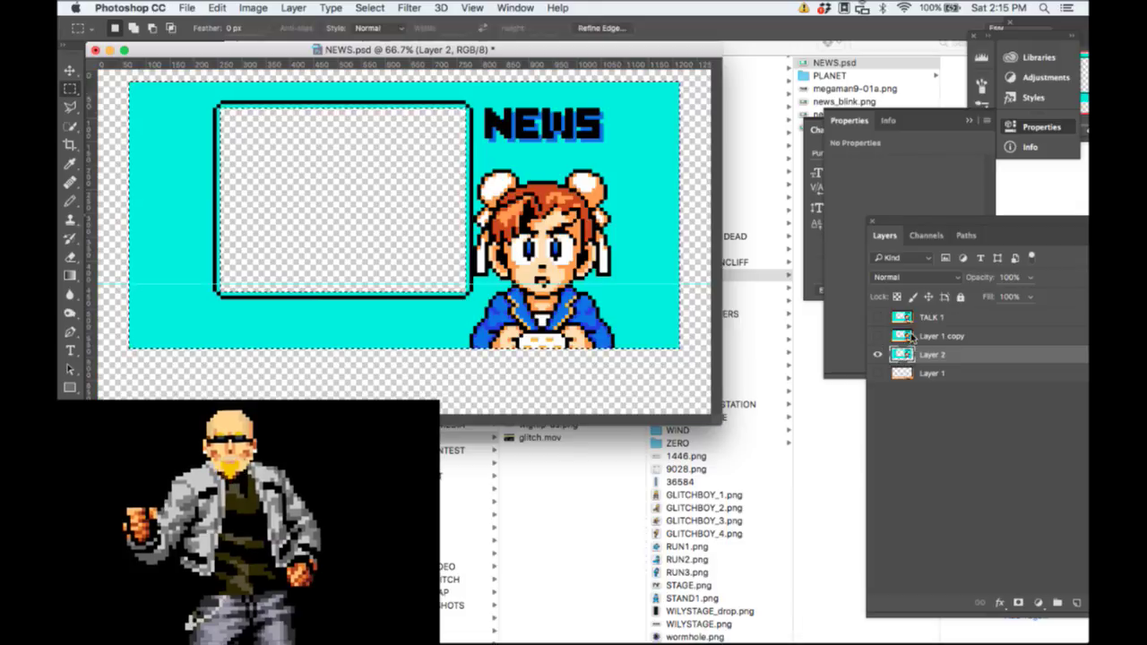
Step: Show only Layer 1 copy and delete its surrounding frame, using the inverse of a selection loaded from Layer 2's contents
click(941, 336)
click(880, 337)
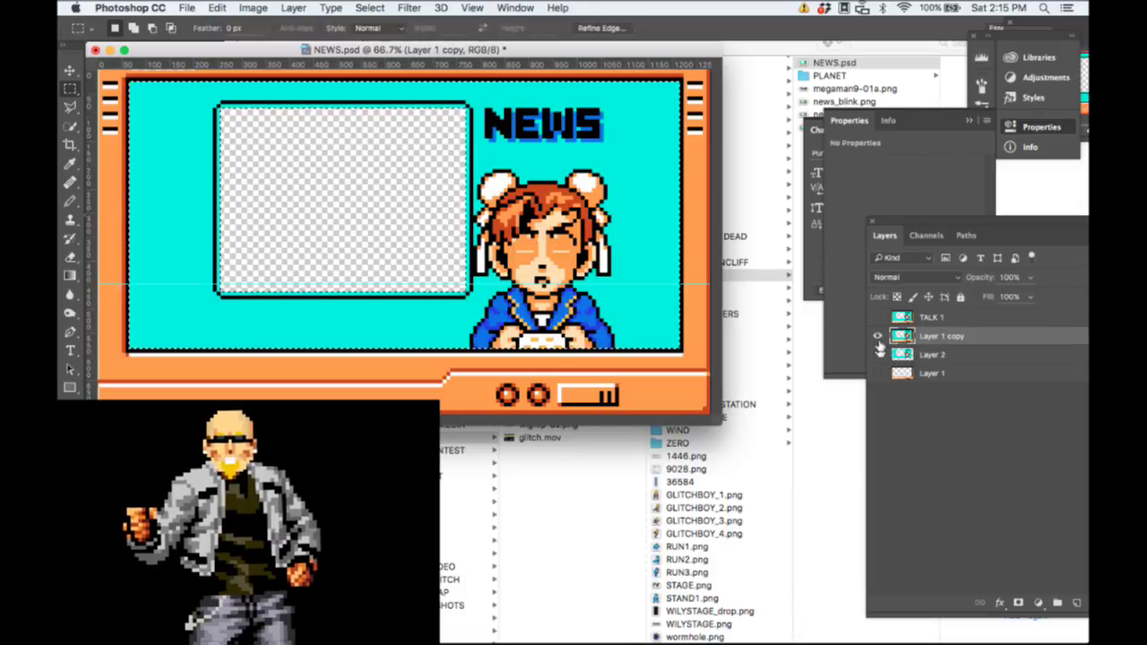
right_click(549, 329)
click(591, 345)
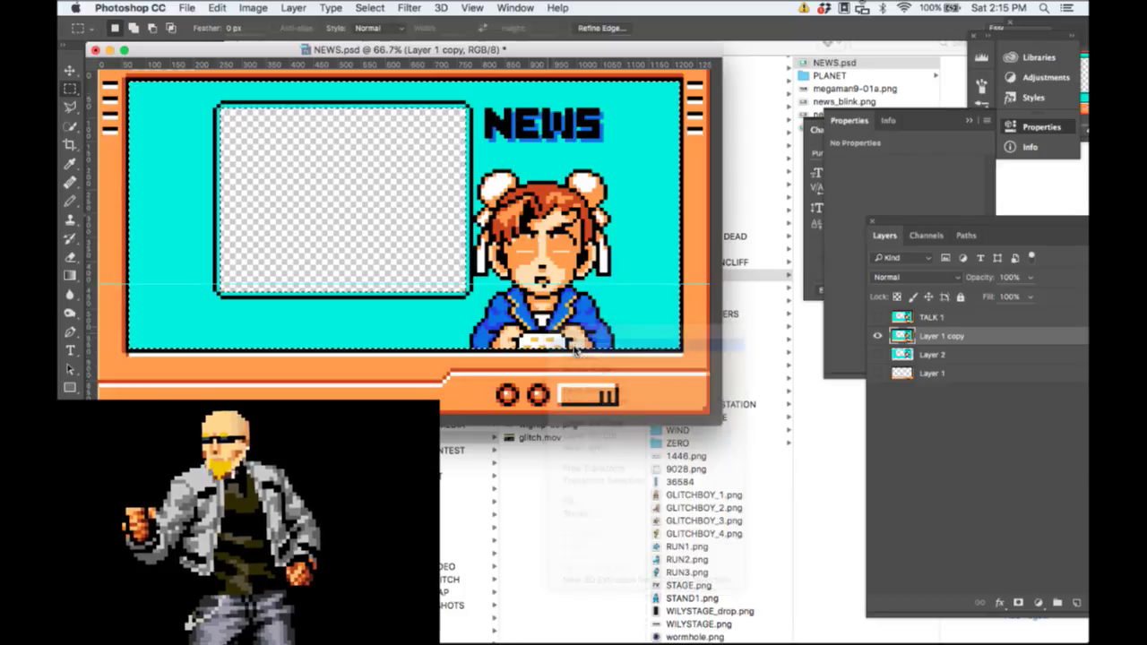
key(Delete)
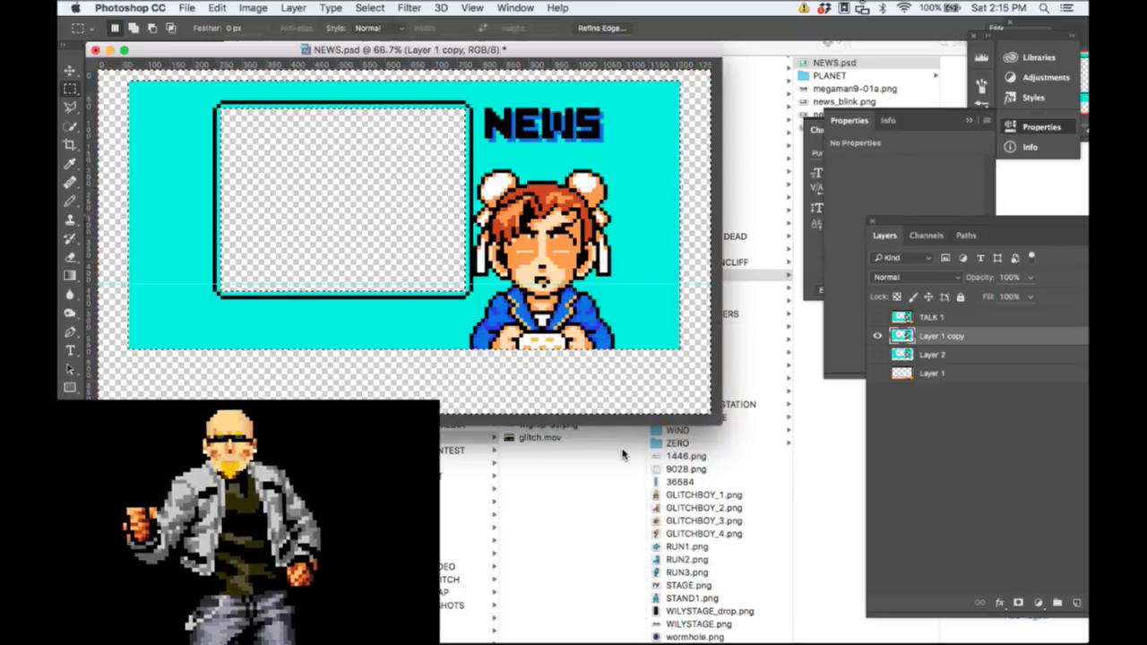
Step: Show and select TALK 1 instead of Layer 1 copy, delete its surrounding frame, show Layer 1's frame, and deselect
click(877, 336)
click(877, 317)
click(948, 318)
key(Delete)
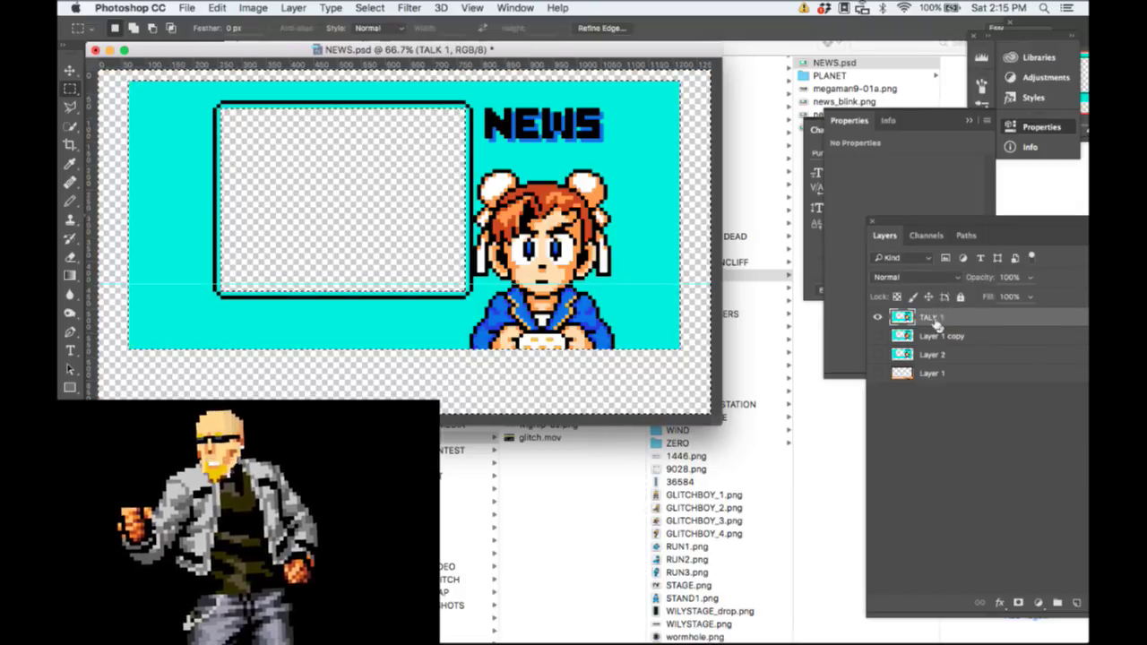
click(878, 373)
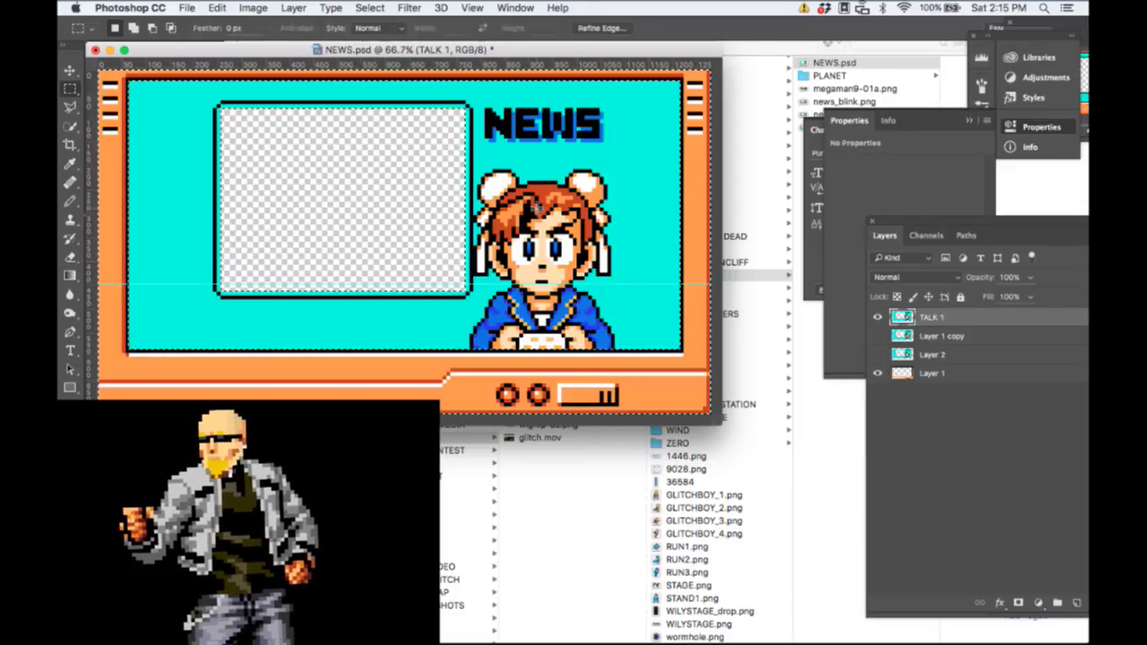
key(super+d)
Step: Toggle the visibility of TALK 1, Layer 1 copy and Layer 2 over Layer 1's frame to preview the talking and blinking frames
click(878, 318)
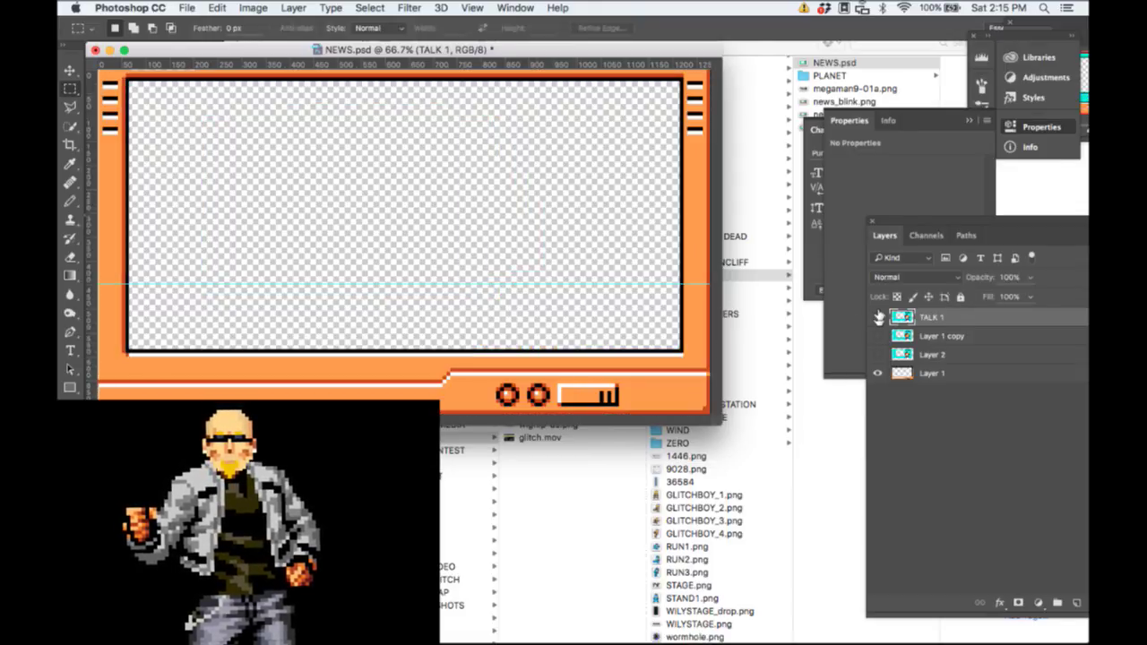
click(878, 318)
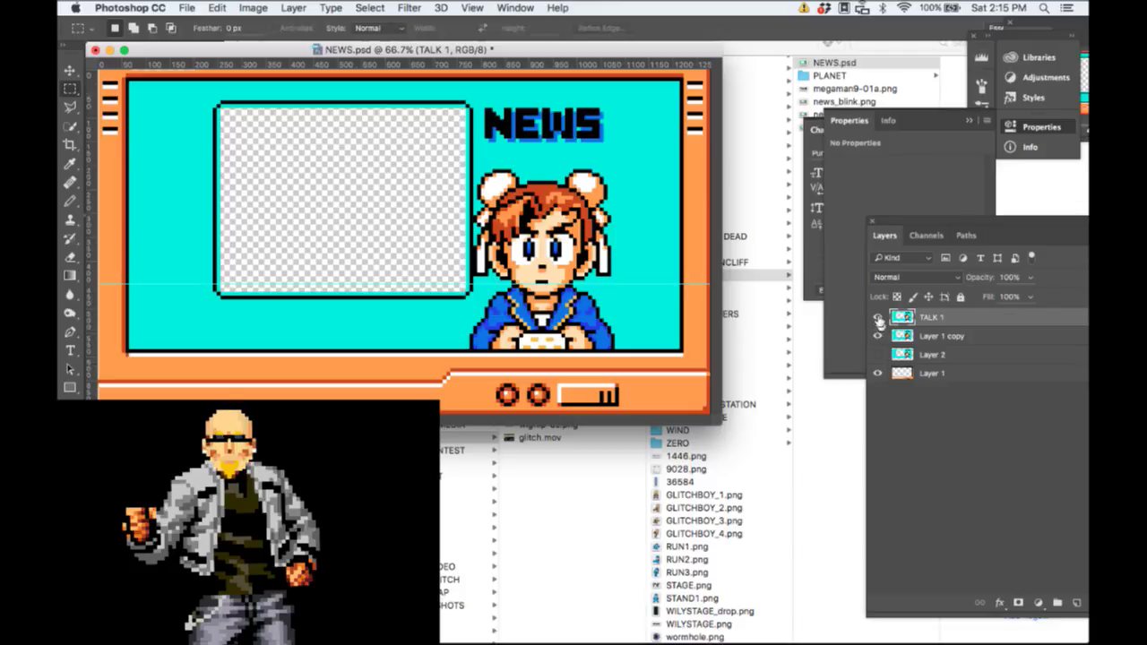
click(878, 317)
click(877, 317)
click(877, 318)
click(878, 318)
click(877, 317)
click(877, 337)
click(878, 355)
click(877, 317)
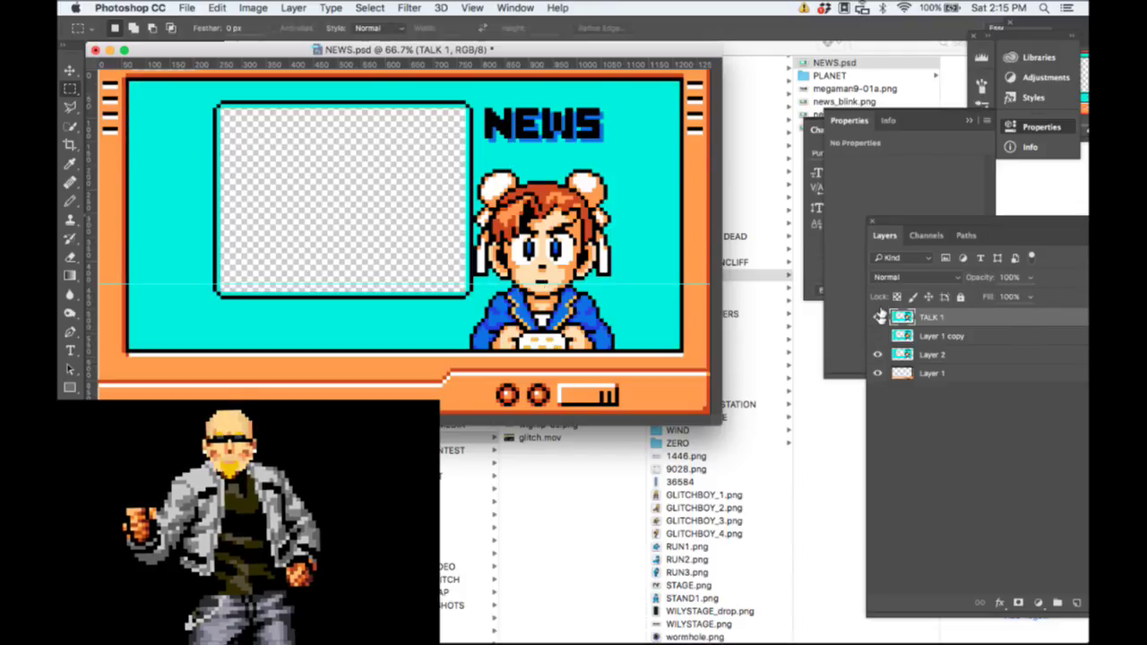
click(877, 318)
click(877, 318)
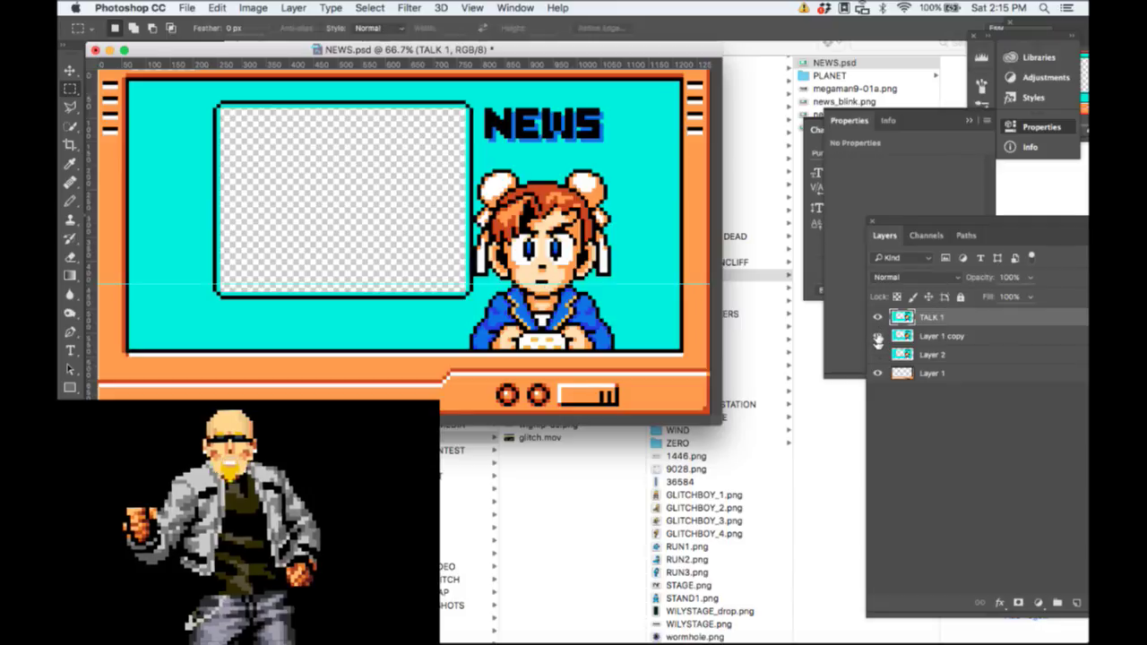
click(878, 317)
click(878, 317)
click(878, 318)
click(878, 336)
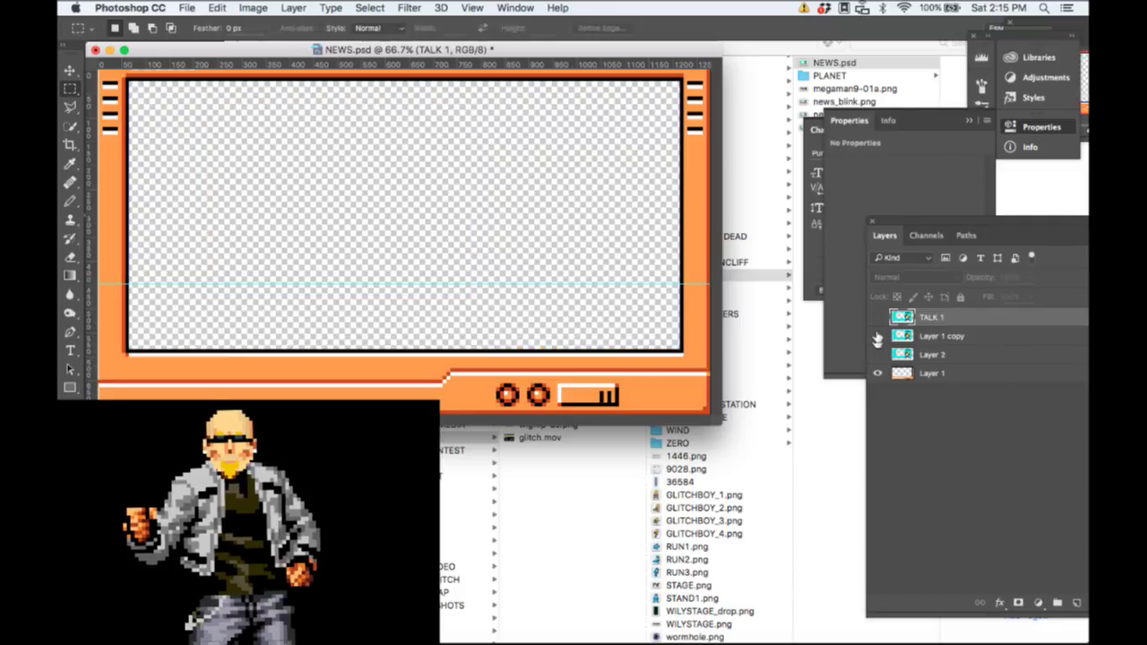
click(877, 336)
click(877, 318)
click(878, 318)
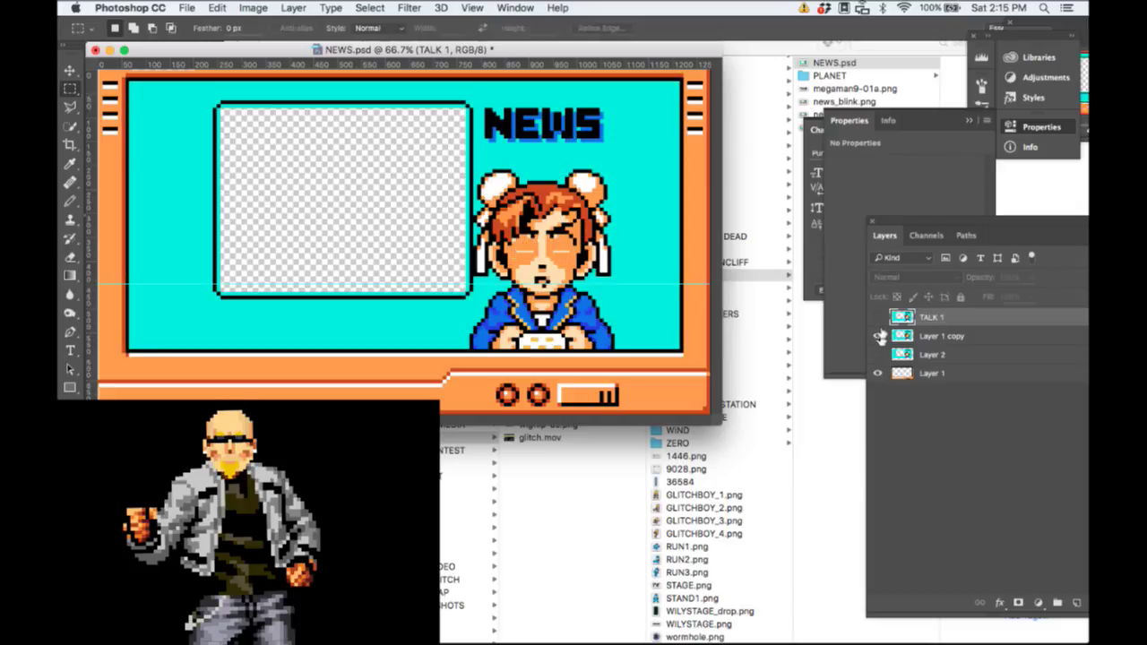
Step: Toggle the visibility of TALK 1 and Layer 1 copy over Layer 1's frame to preview the blink, ending with TALK 1 shown
click(877, 318)
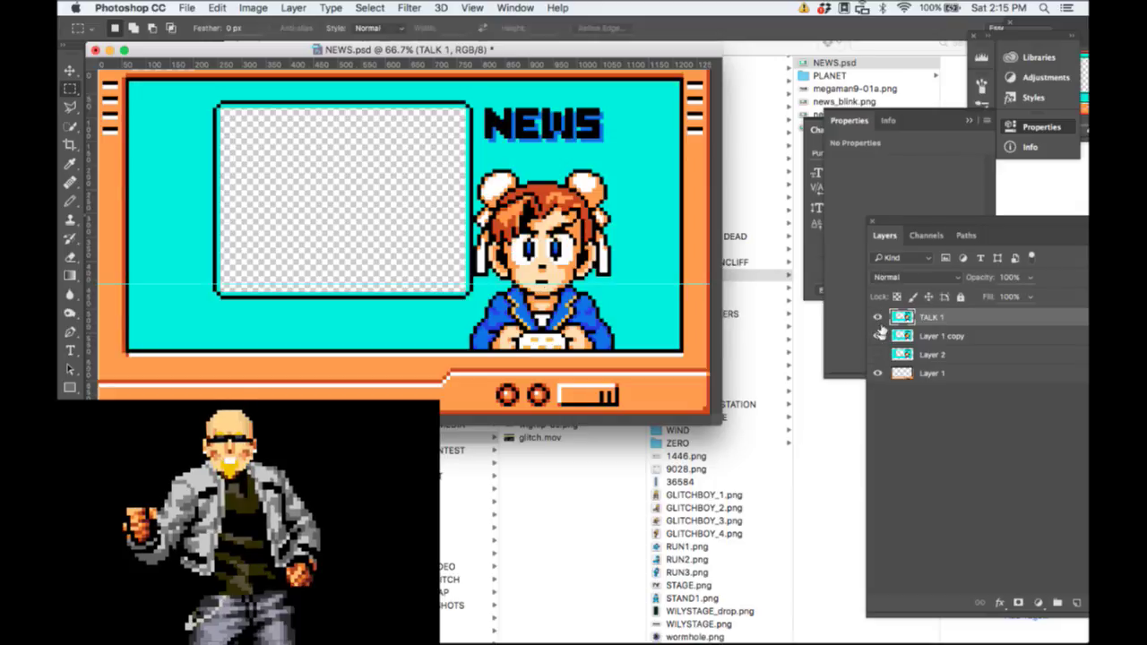
click(877, 337)
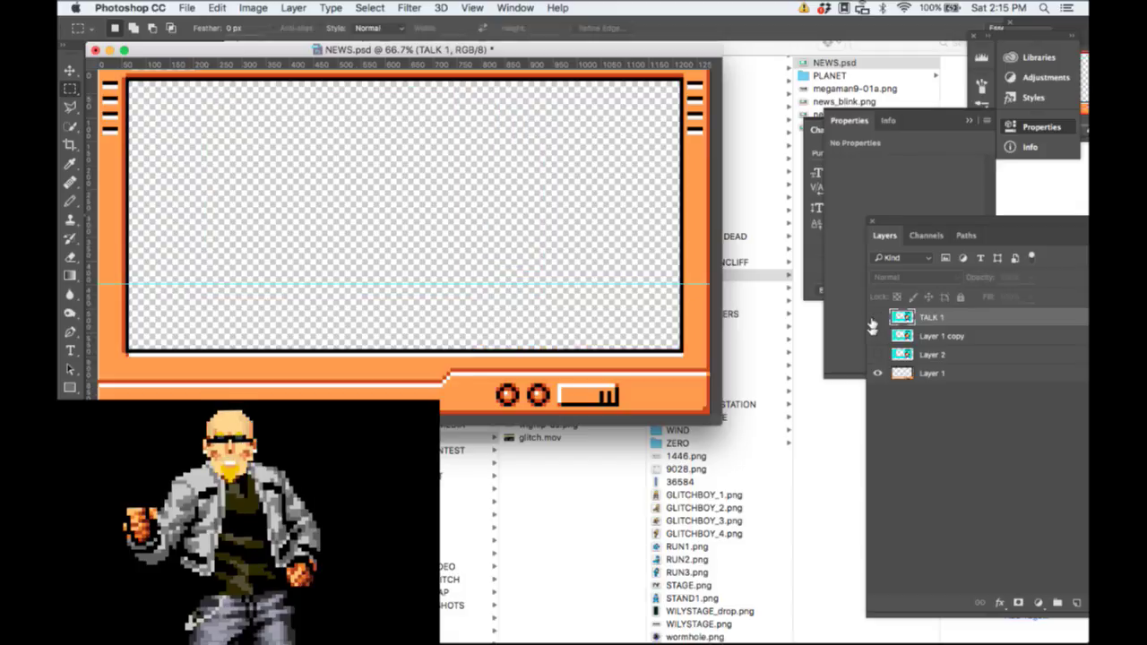
click(877, 336)
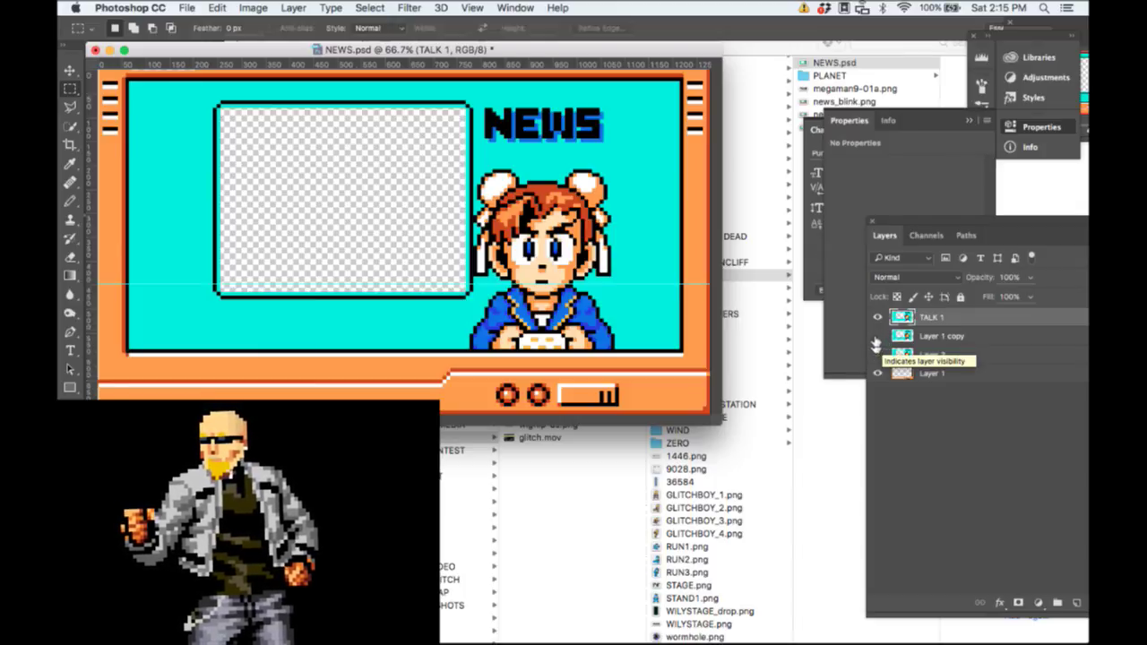
click(878, 317)
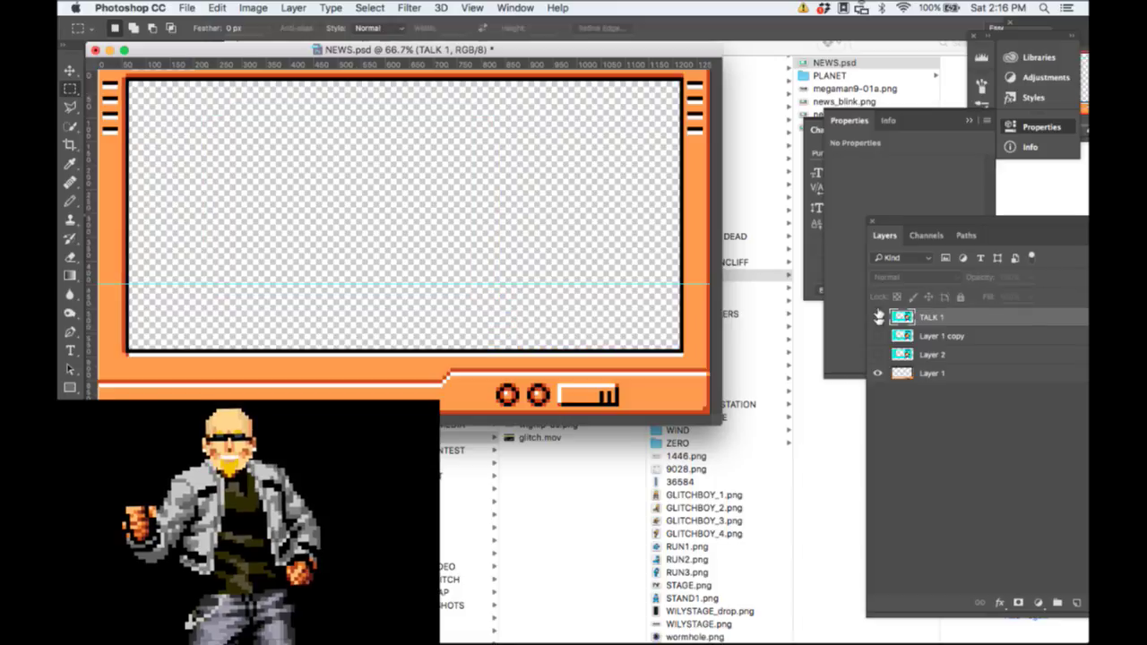
click(879, 318)
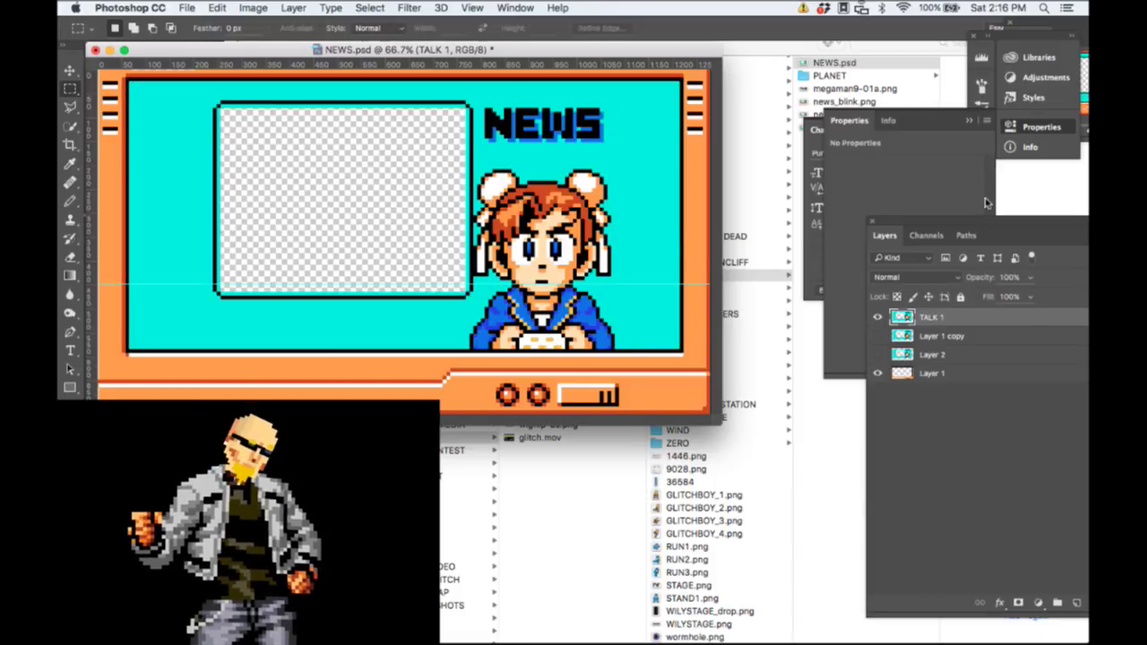
Step: Duplicate TALK 1 and name the copy TALK 2
key(super+j)
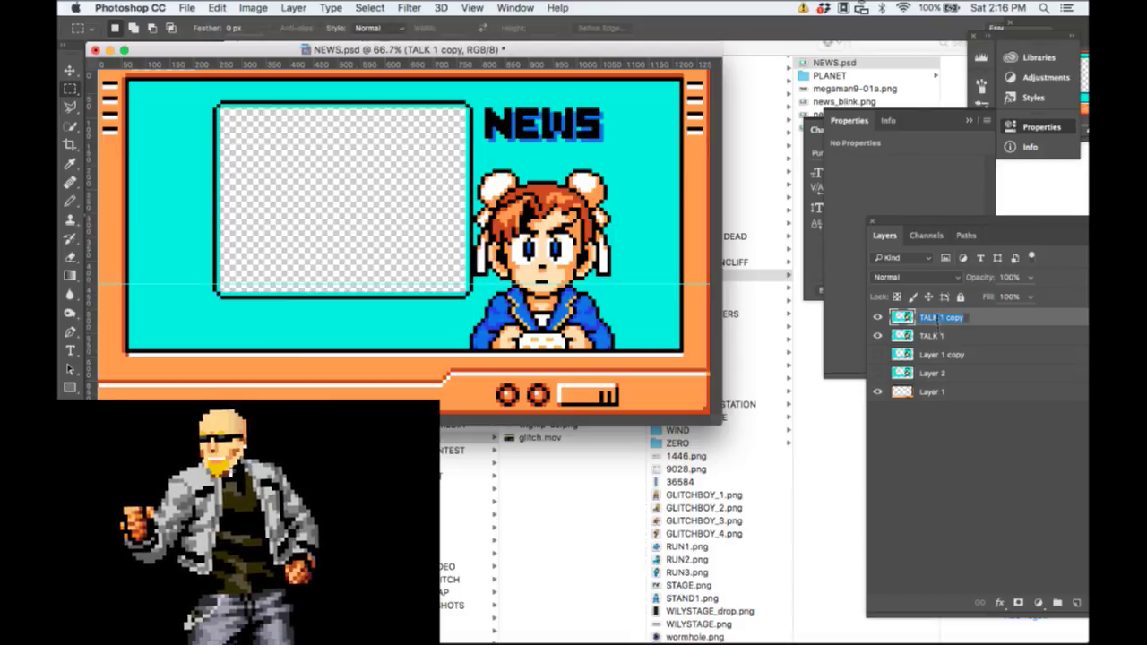
text(T)
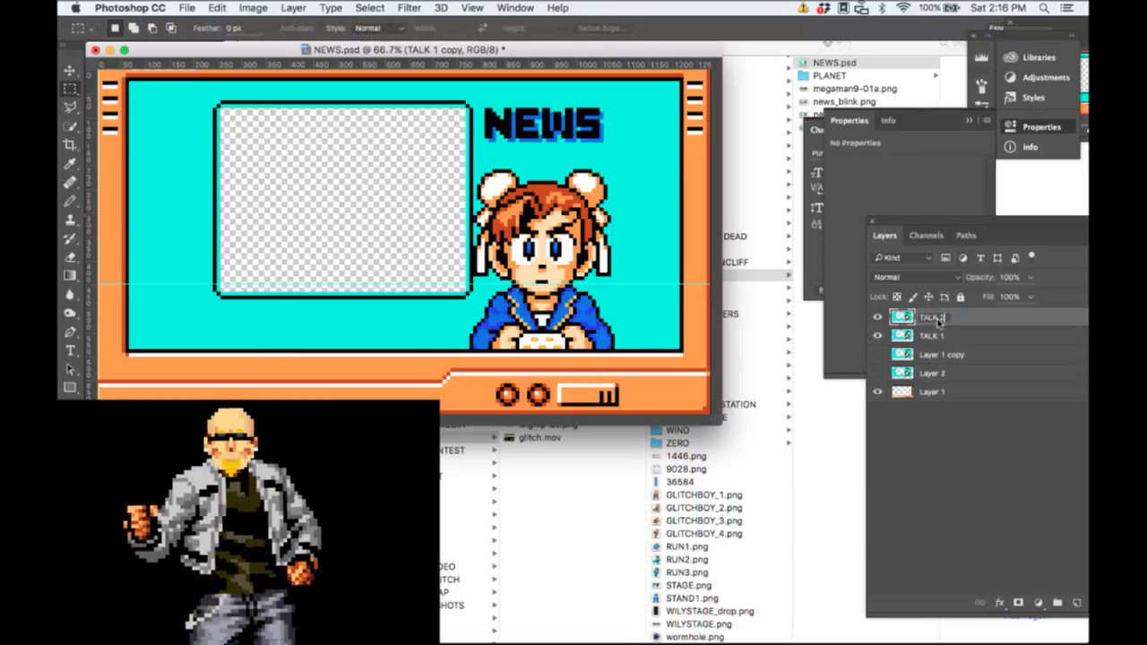
text(ALK 2)
key(Return)
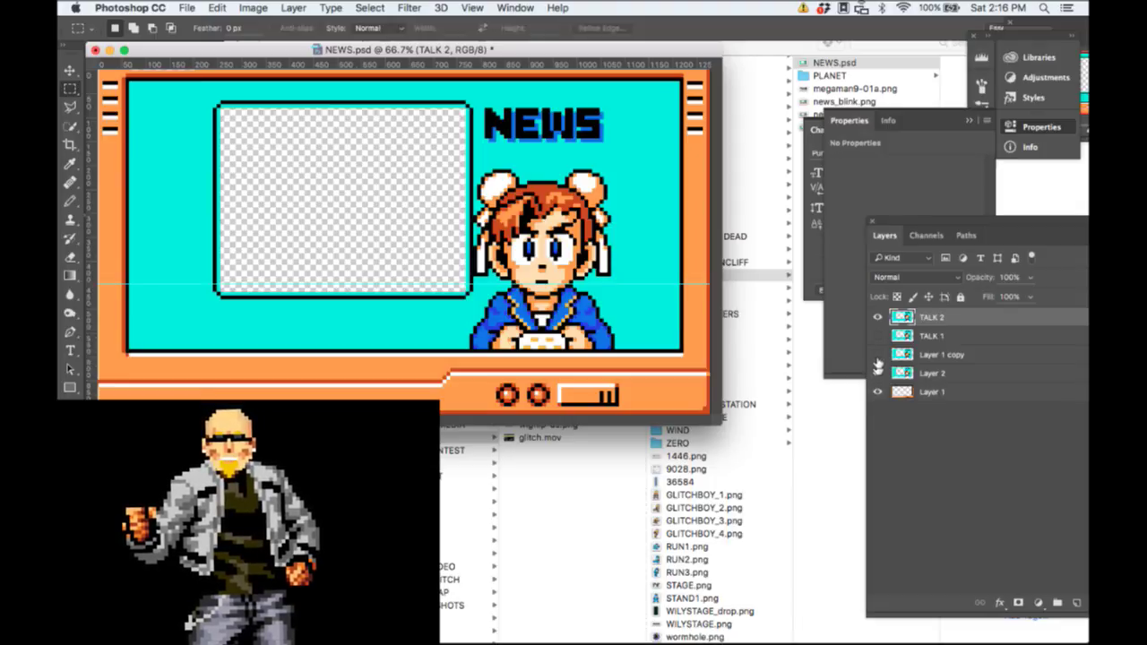
Step: Toggle the visibility of TALK 2, TALK 1, Layer 1 copy and Layer 2 and examine the character's mouth up close
click(878, 374)
click(878, 317)
click(879, 318)
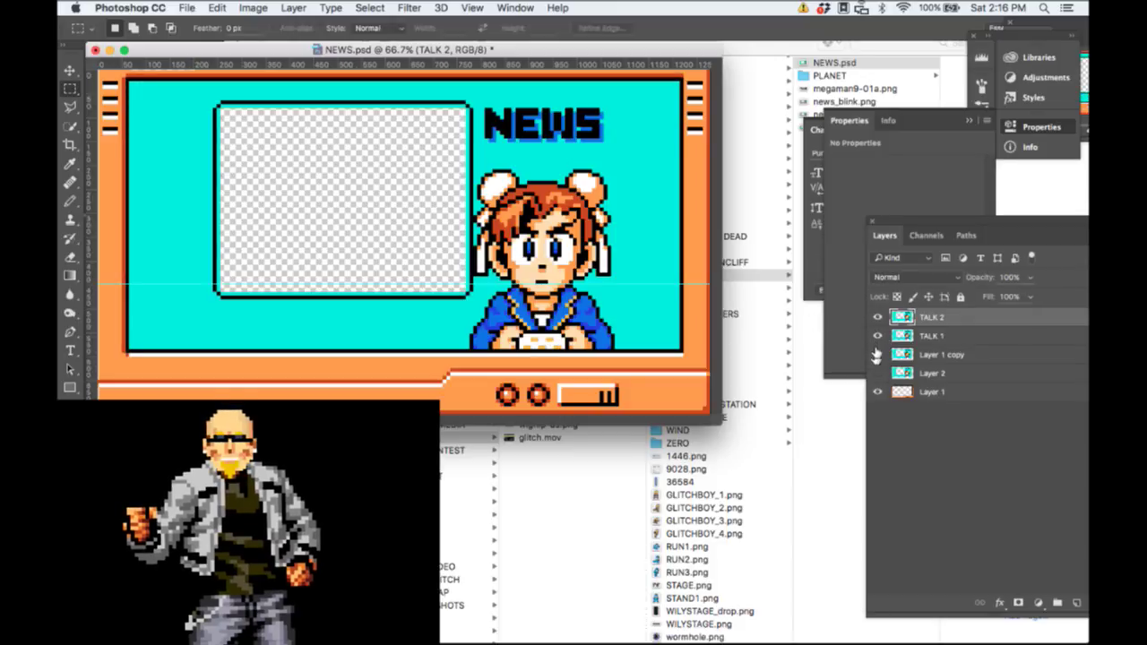
drag(878, 336, 878, 320)
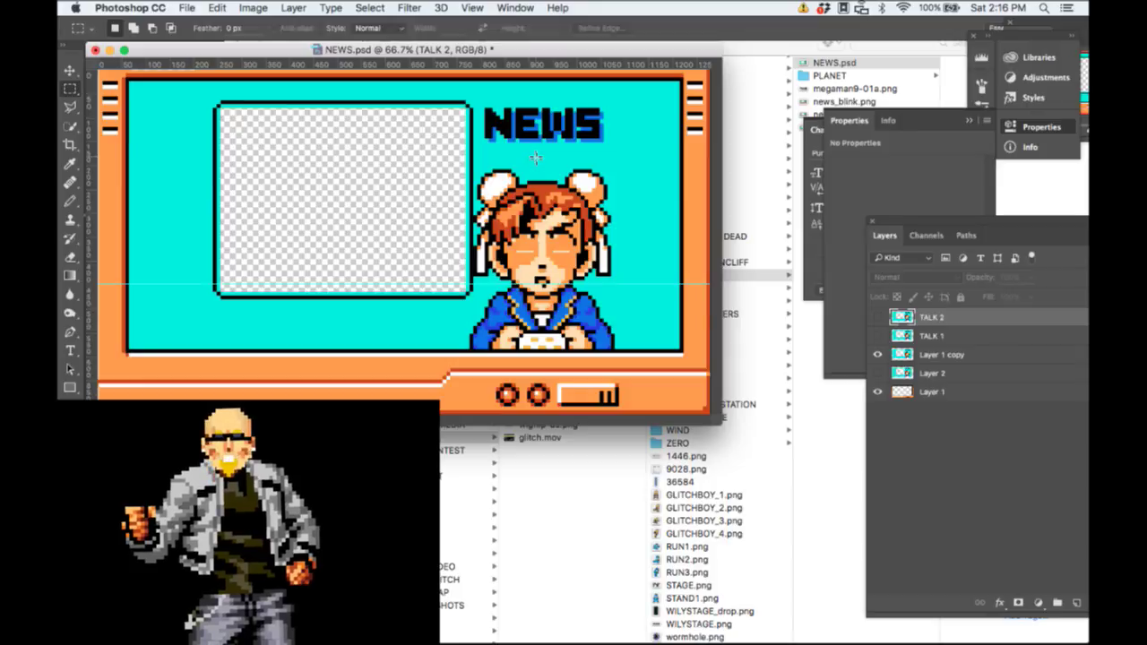
key(super+equal)
key(super+equal)
key(super+equal)
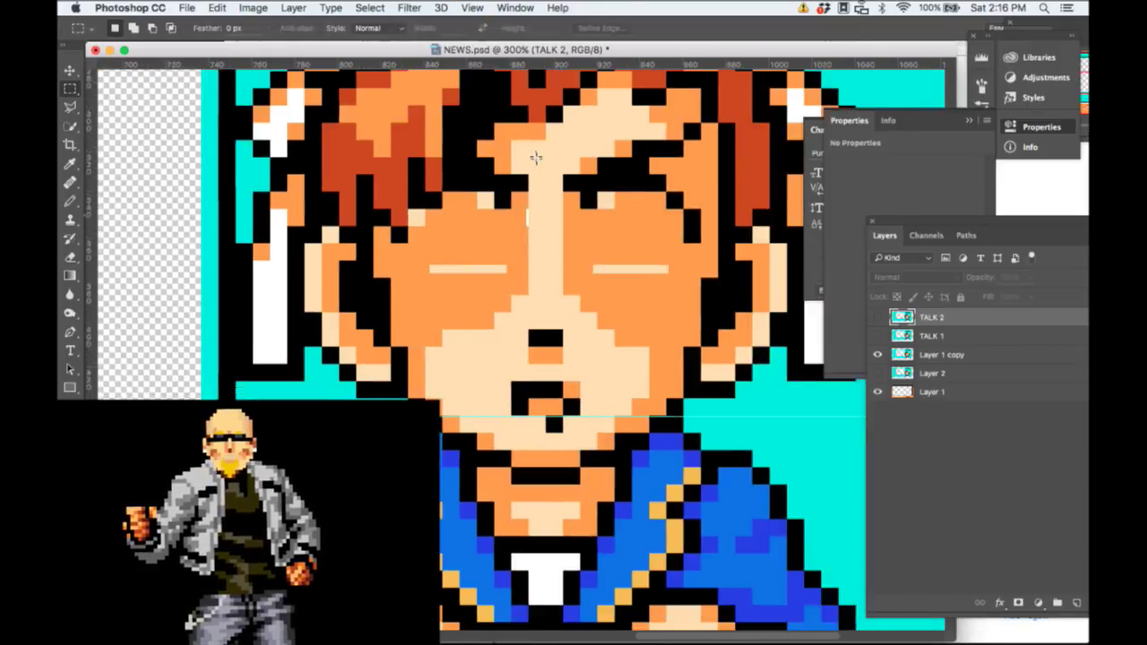
scroll(535, 158, right, 6)
scroll(535, 158, down, 2)
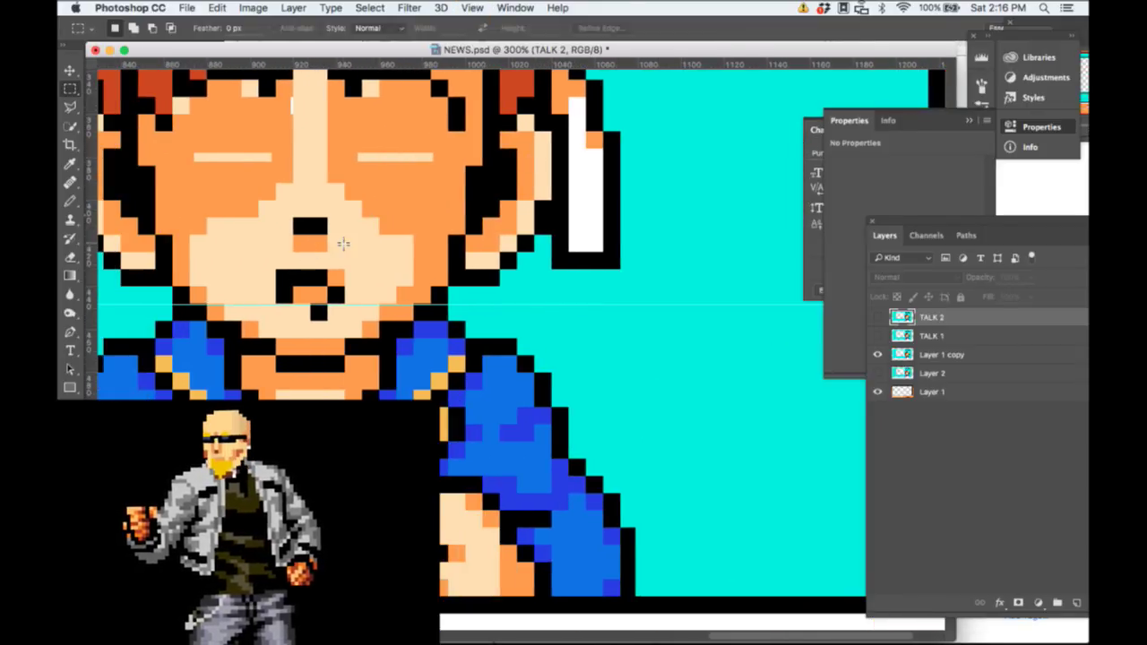
click(878, 355)
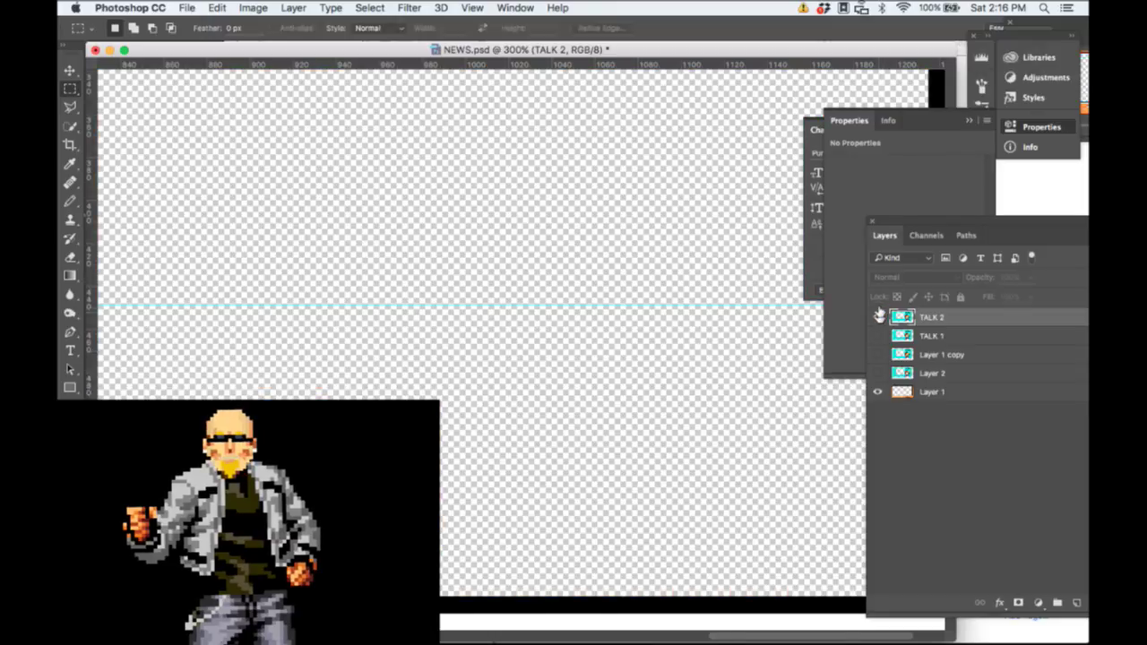
click(879, 316)
click(880, 315)
Step: Bring the Layers panel fully into view and delete TALK 2 together with its duplicate
drag(960, 317, 1077, 602)
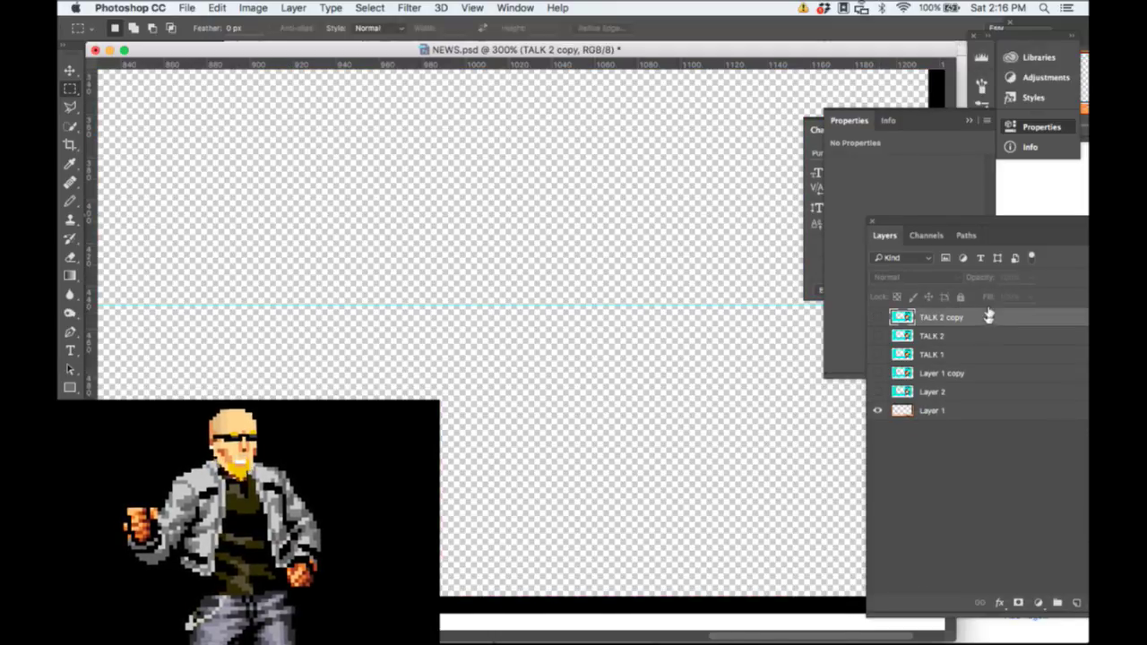
mouse_move(988, 316)
mouse_down()
mouse_move(1070, 605)
mouse_move(1004, 322)
mouse_up()
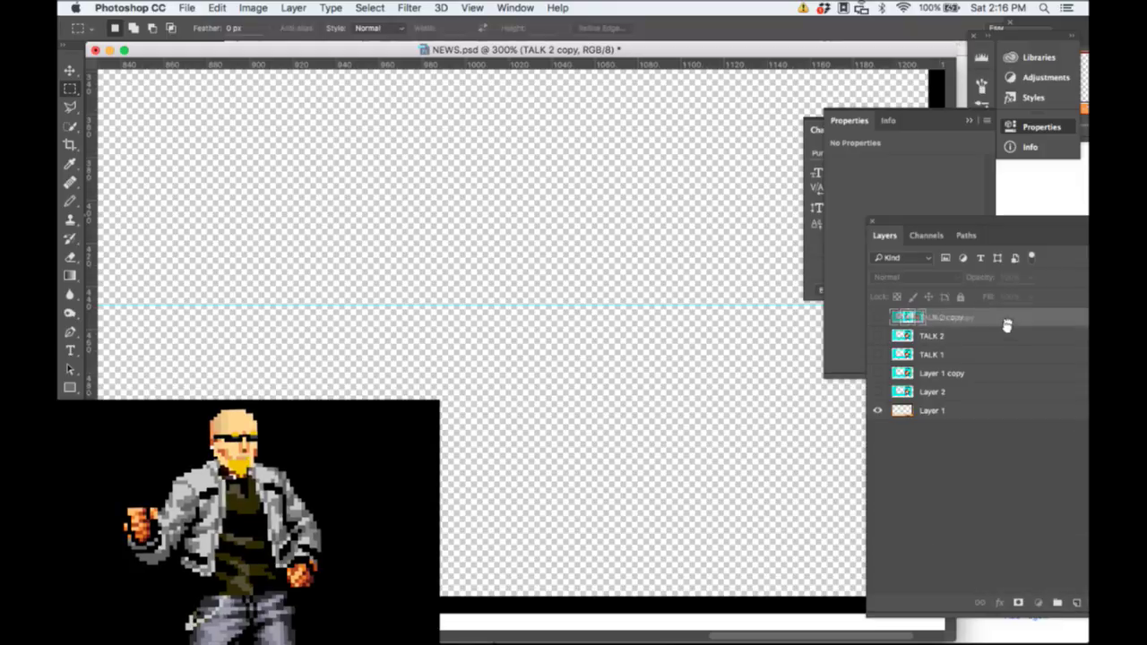
drag(992, 224, 906, 148)
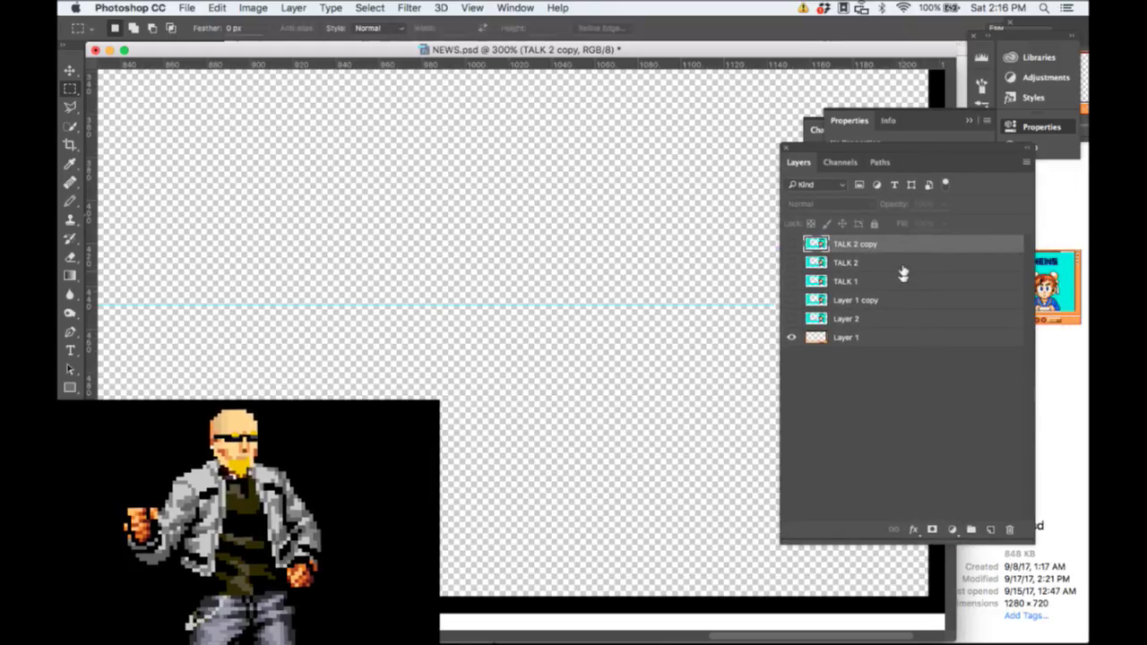
shift+click(899, 260)
drag(899, 260, 1010, 530)
Step: Show Layer 2, duplicate it, and move the duplicate above TALK 1 in the layer stack
click(792, 280)
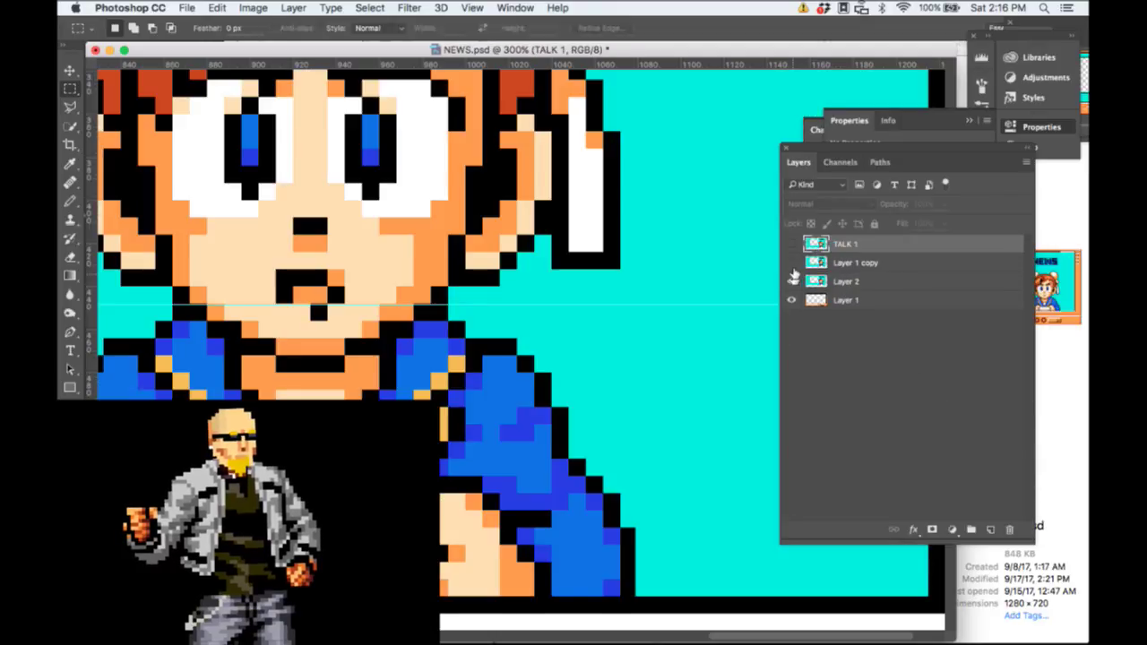
click(865, 282)
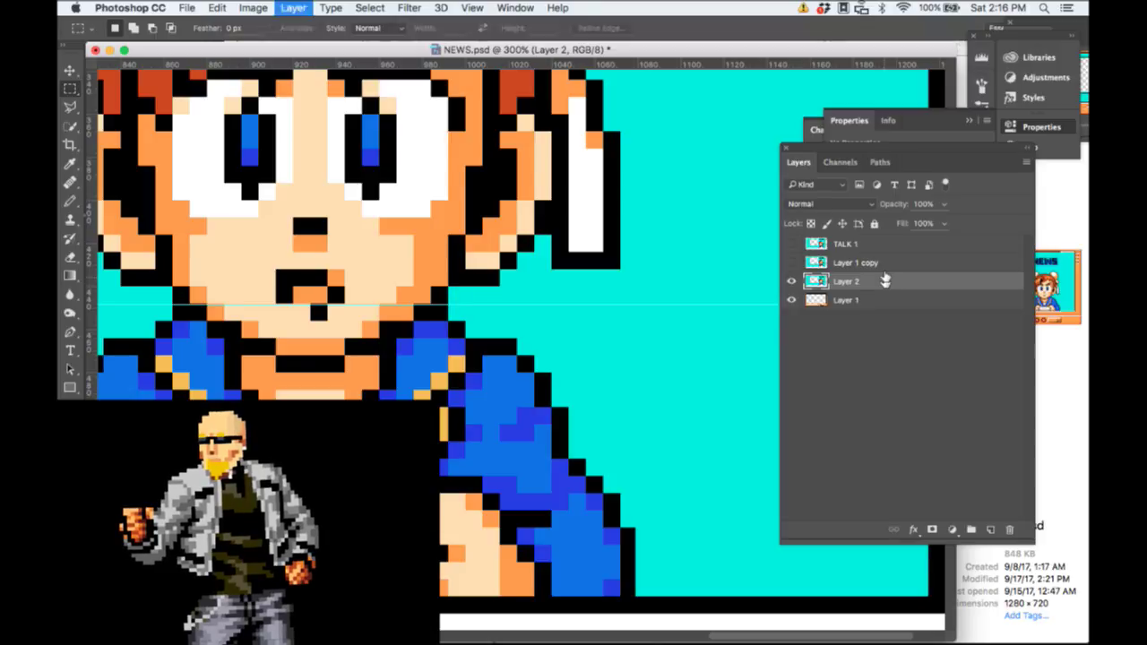
key(super+j)
drag(927, 277, 921, 246)
drag(918, 238, 917, 240)
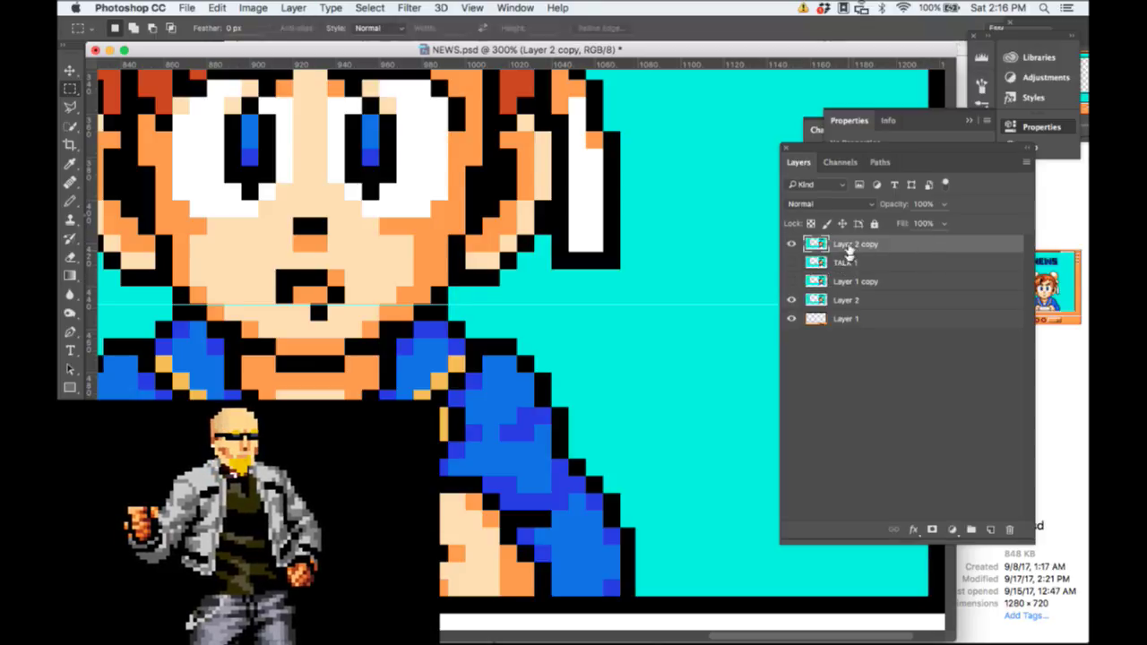
Step: Name the duplicated layer TALK 2 and hide Layer 2
double_click(846, 246)
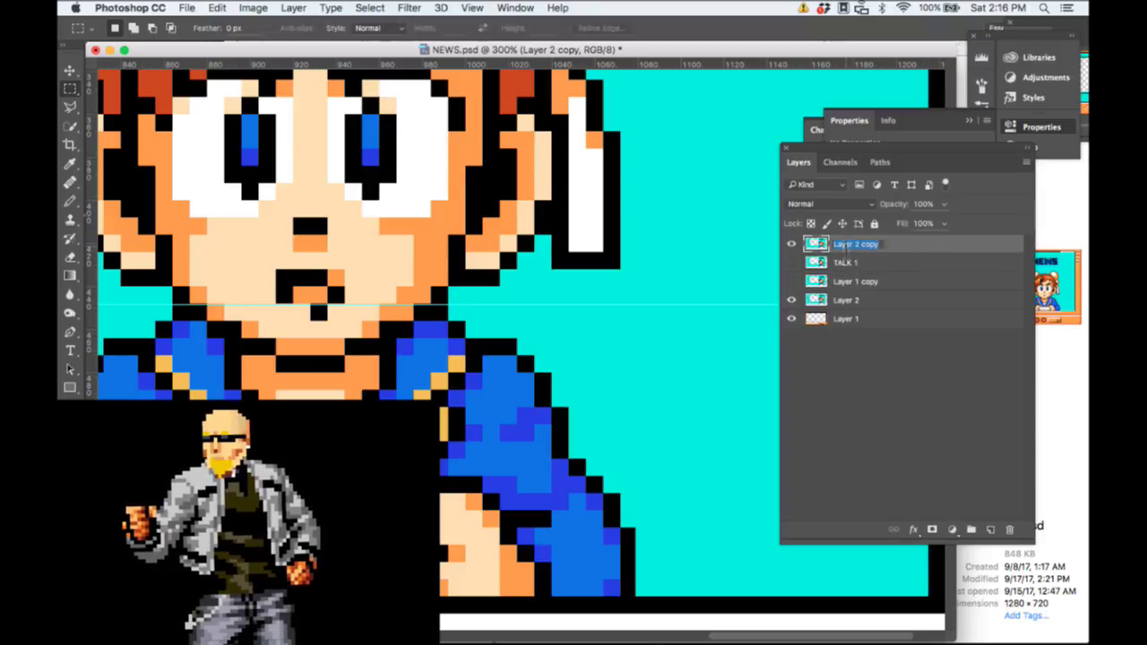
text(TALK 2)
key(Return)
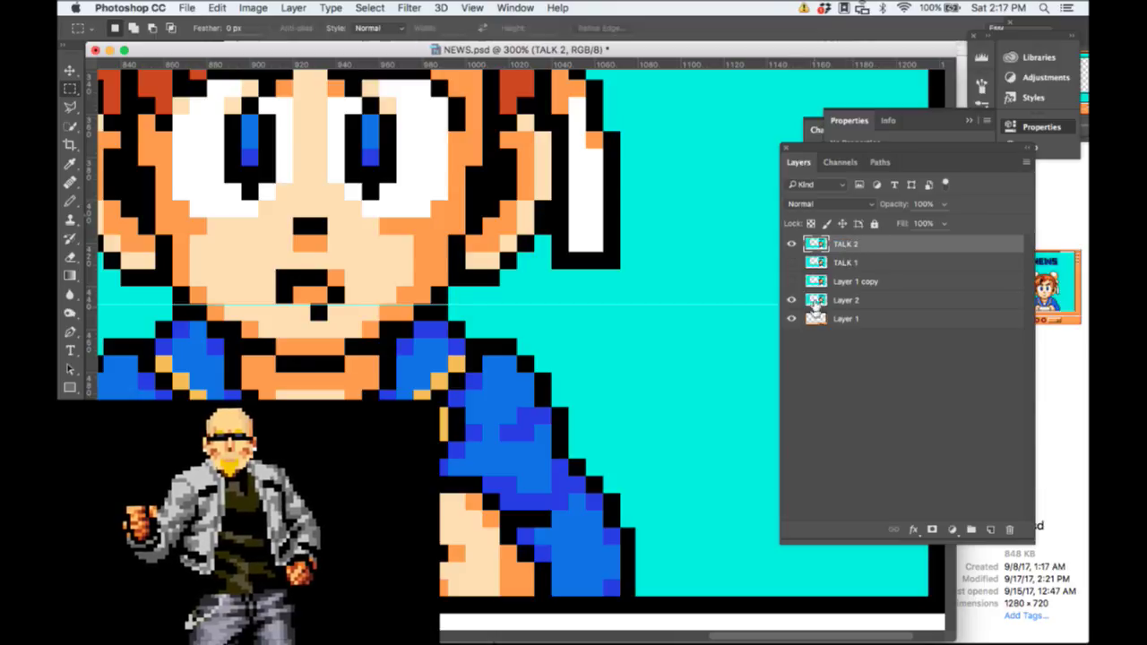
click(792, 301)
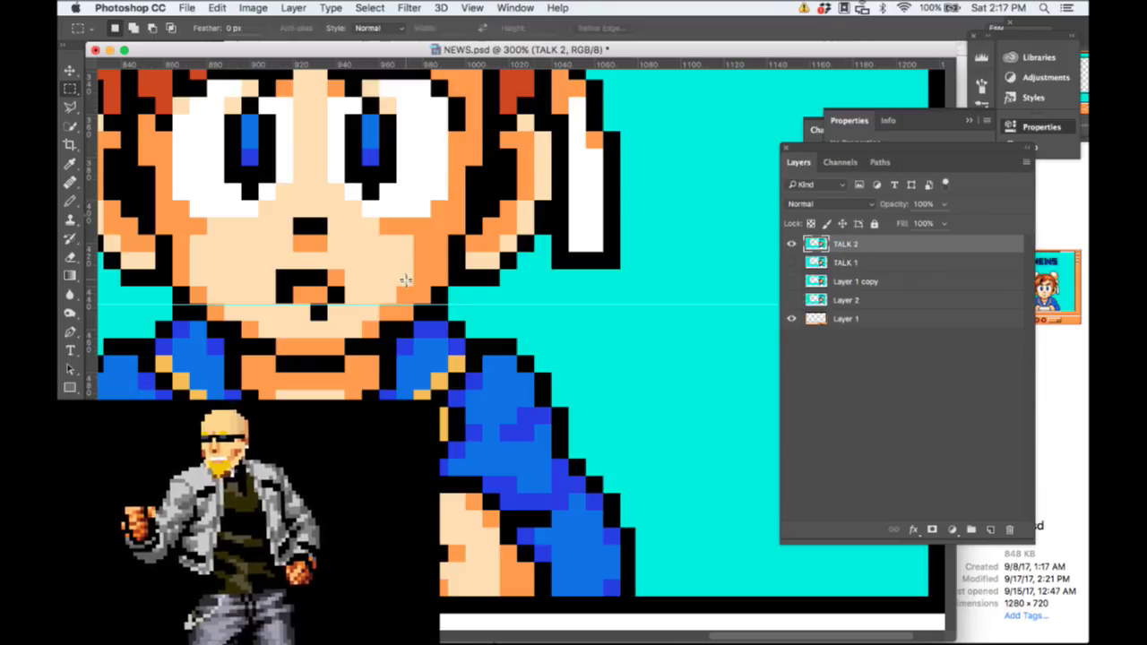
Step: Try closing the mouth's outline with black Pencil pixels at its upper corner and along its lower edge
key(b)
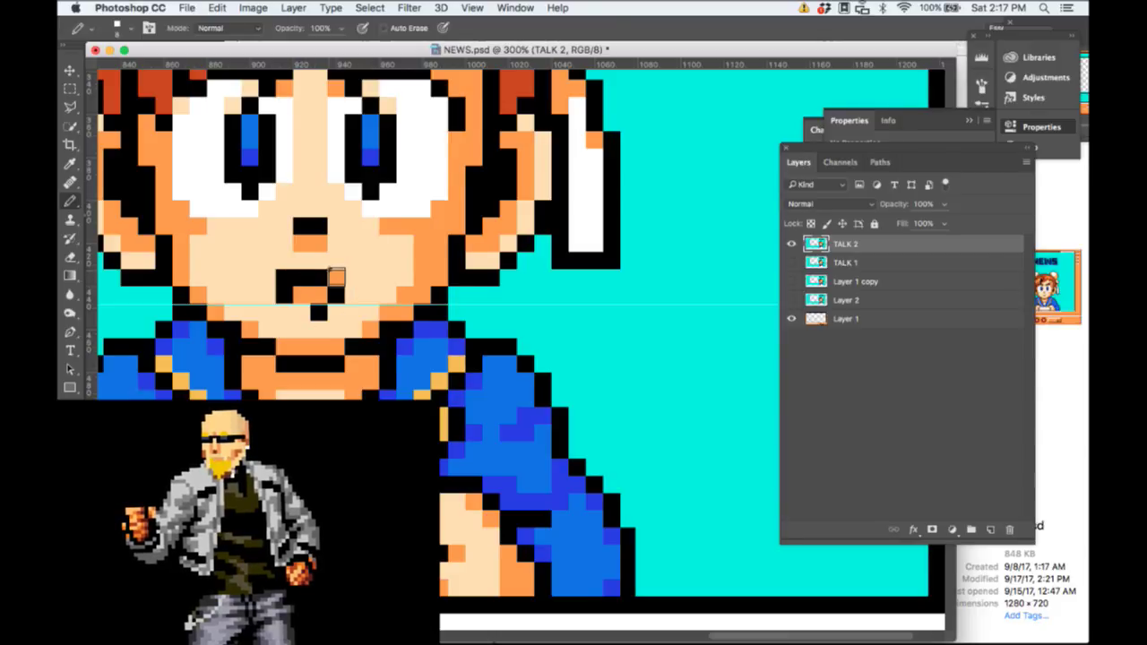
click(336, 277)
click(337, 312)
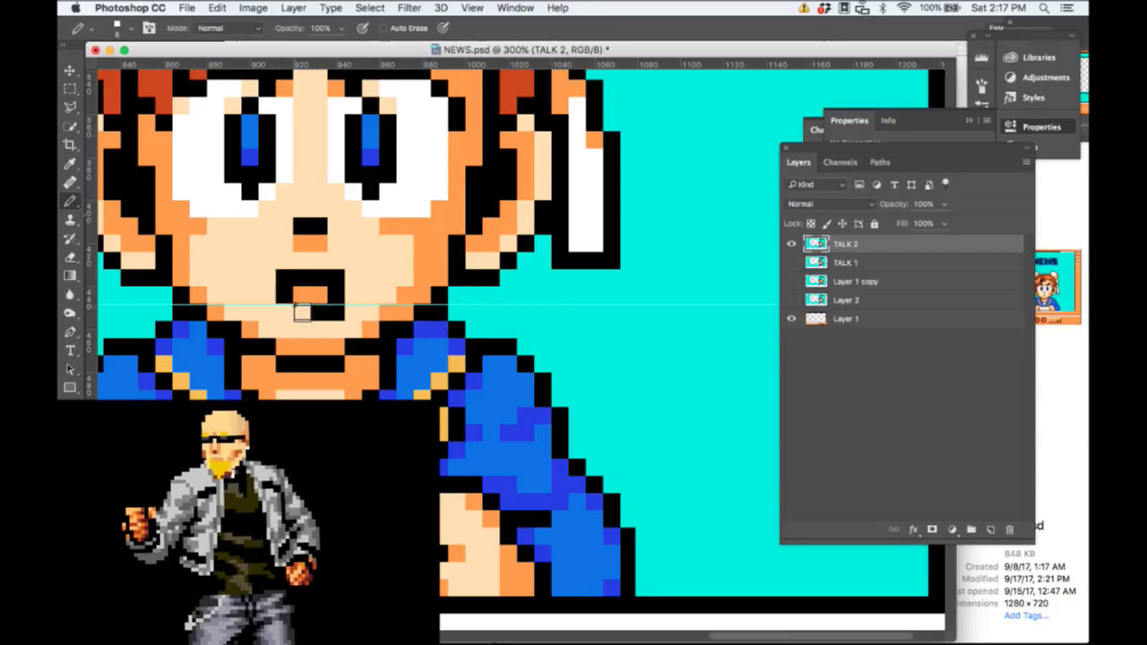
click(302, 312)
click(283, 311)
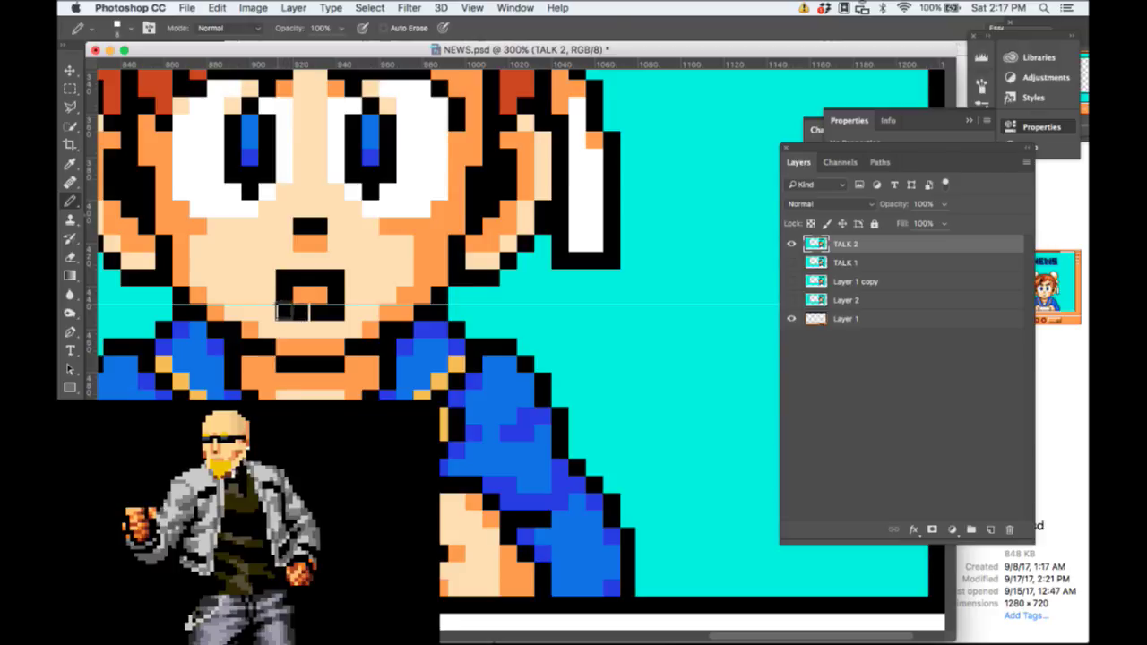
click(303, 312)
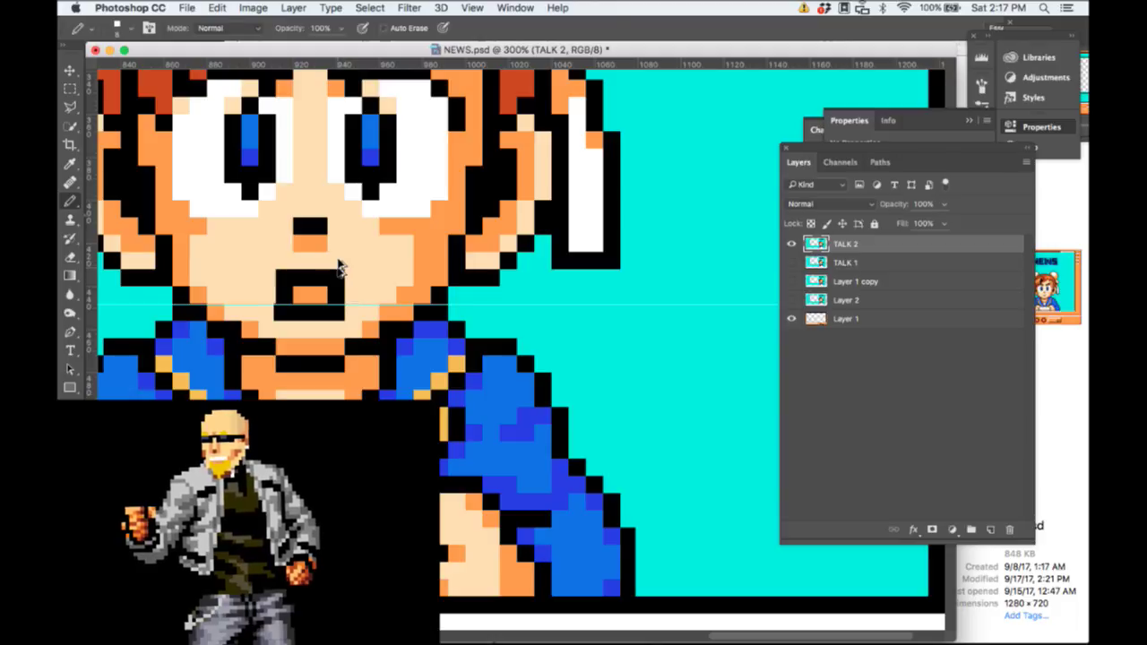
Step: Undo the black mouth pixels and the renaming of the duplicated layer
key(super+alt+z)
key(super+alt+z)
key(super+alt+z)
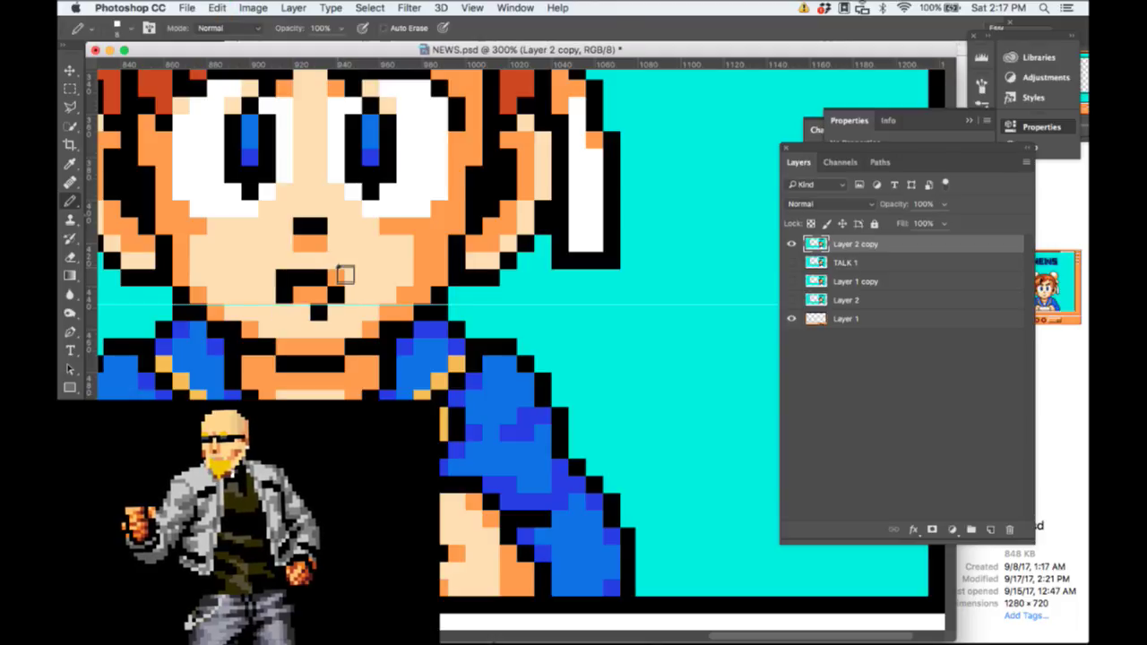
key(super+alt+z)
key(super+alt+z)
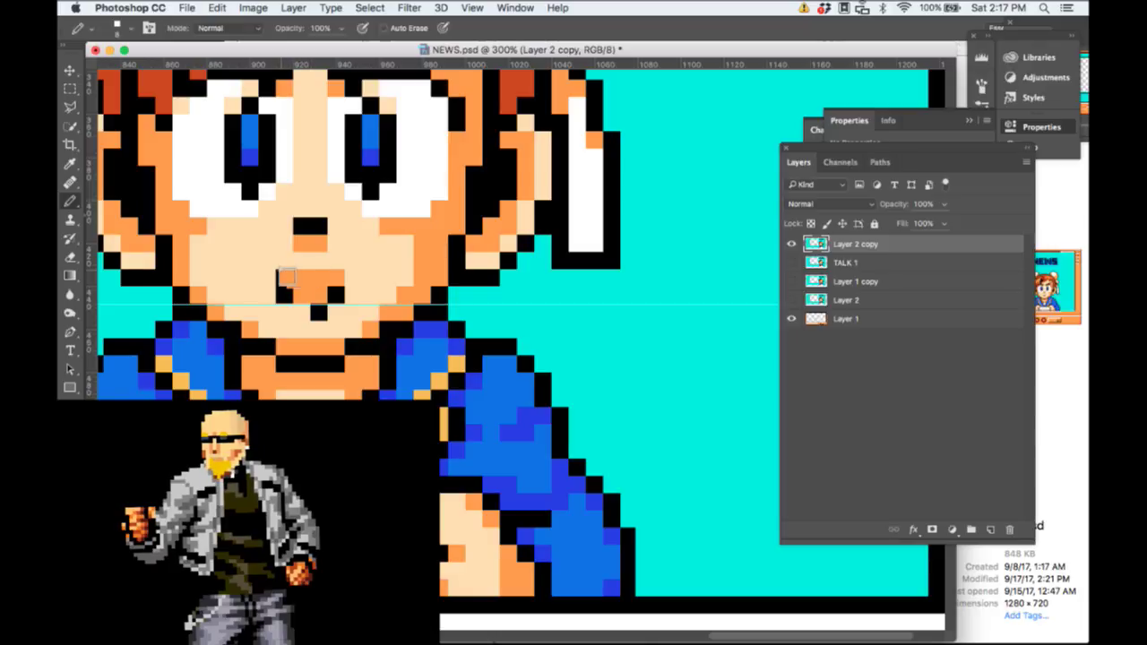
Step: Cover the old black mouth with an orange block and light skin color using the Pencil, and sample black from the nose
click(282, 278)
click(284, 295)
click(299, 304)
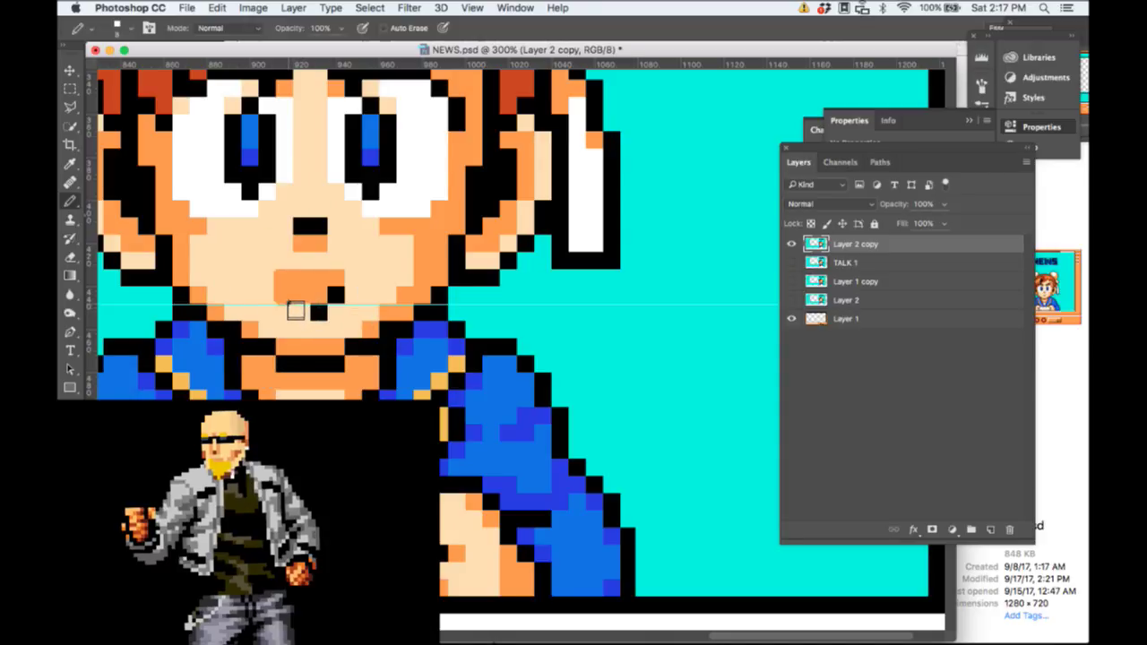
click(294, 289)
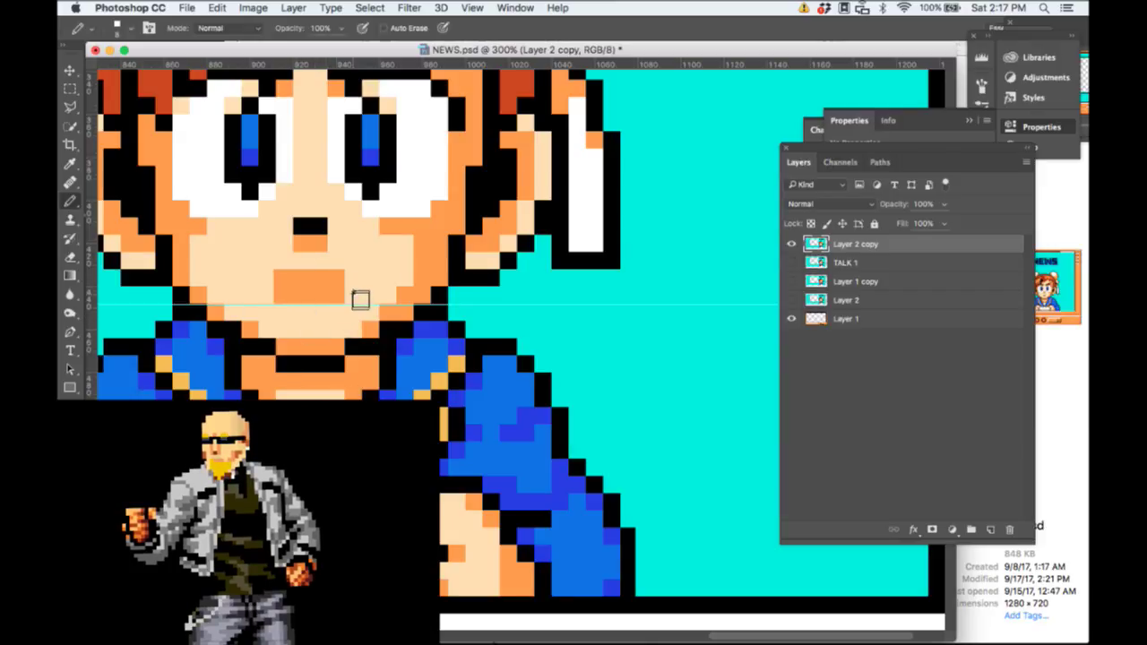
alt+click(309, 227)
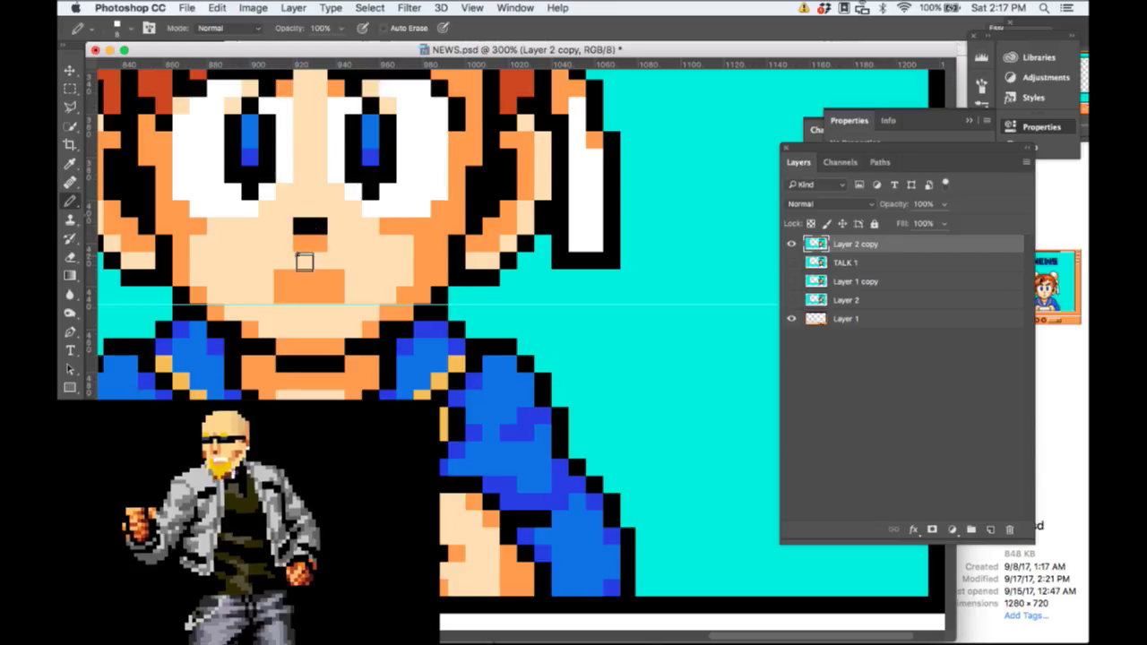
Step: Try a black Pencil line just above the orange mouth block, and undo it
drag(303, 260, 263, 259)
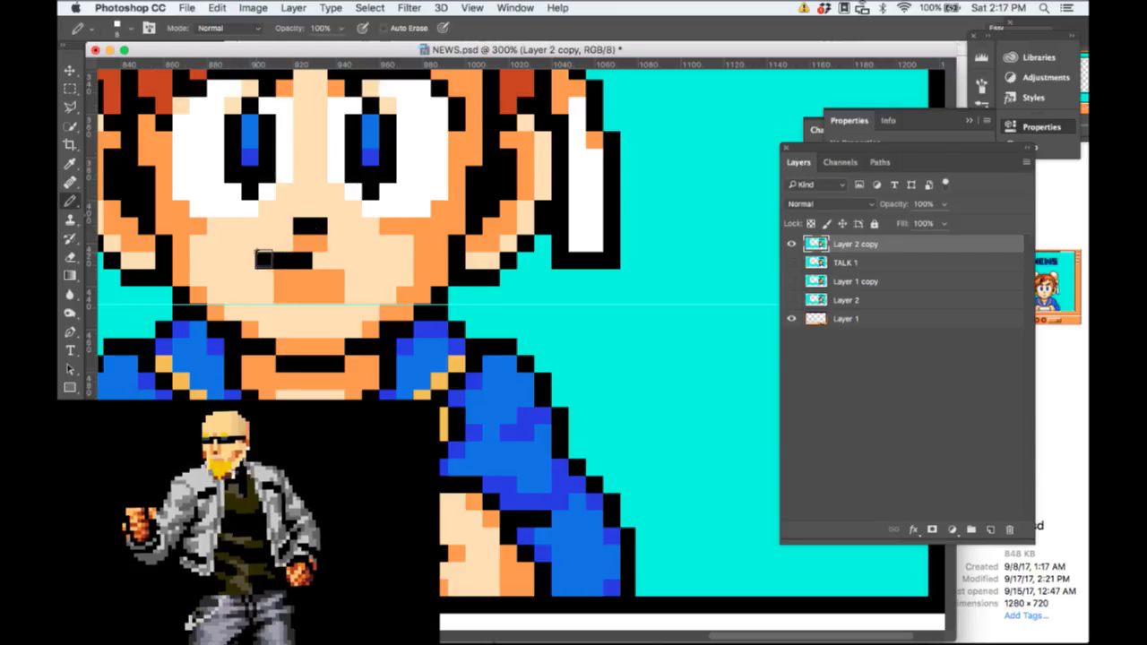
key(alt+super+z)
key(alt+super+z)
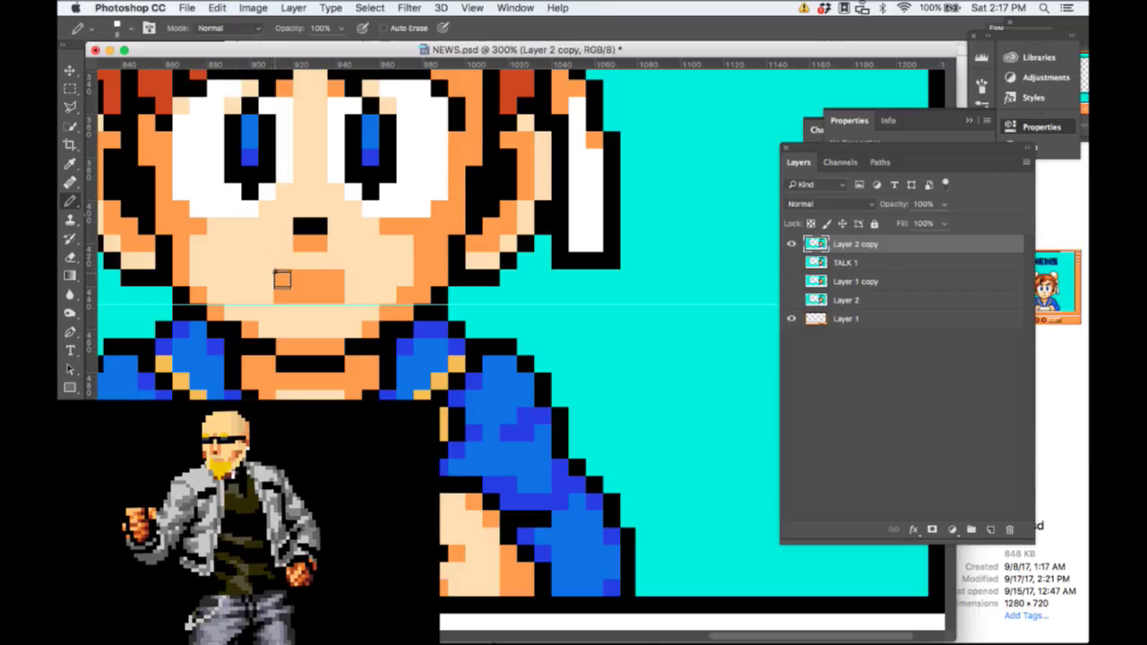
Step: Outline the orange mouth block in black with the Pencil, and reshape it with a black right end and a light-skin lower-left corner
drag(281, 272, 282, 314)
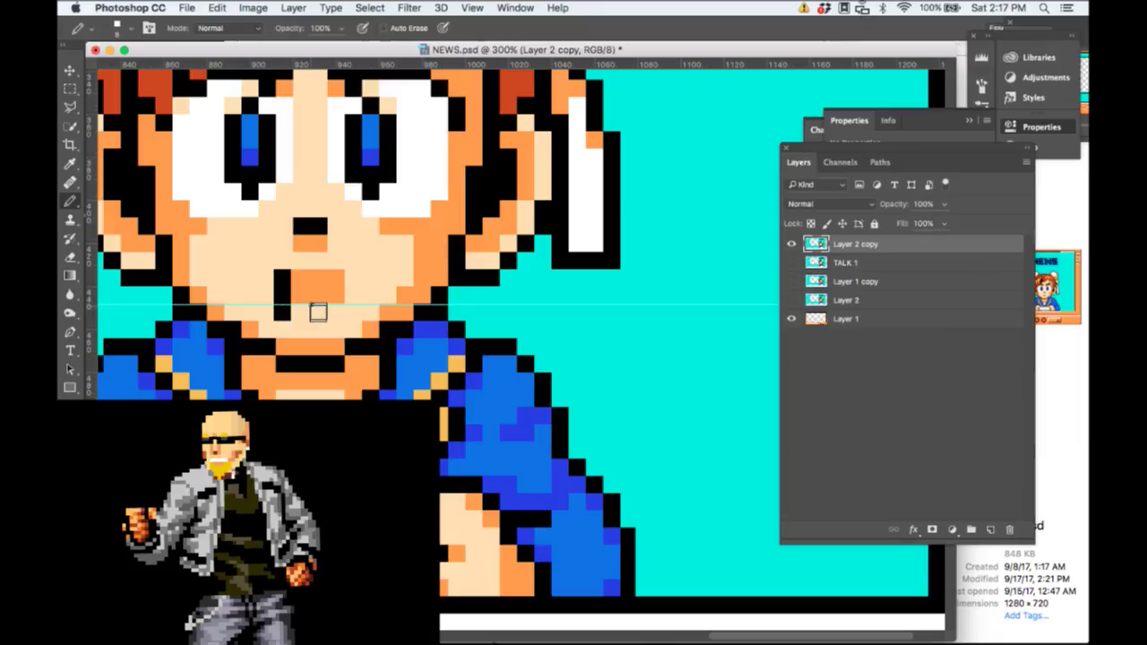
shift+click(335, 310)
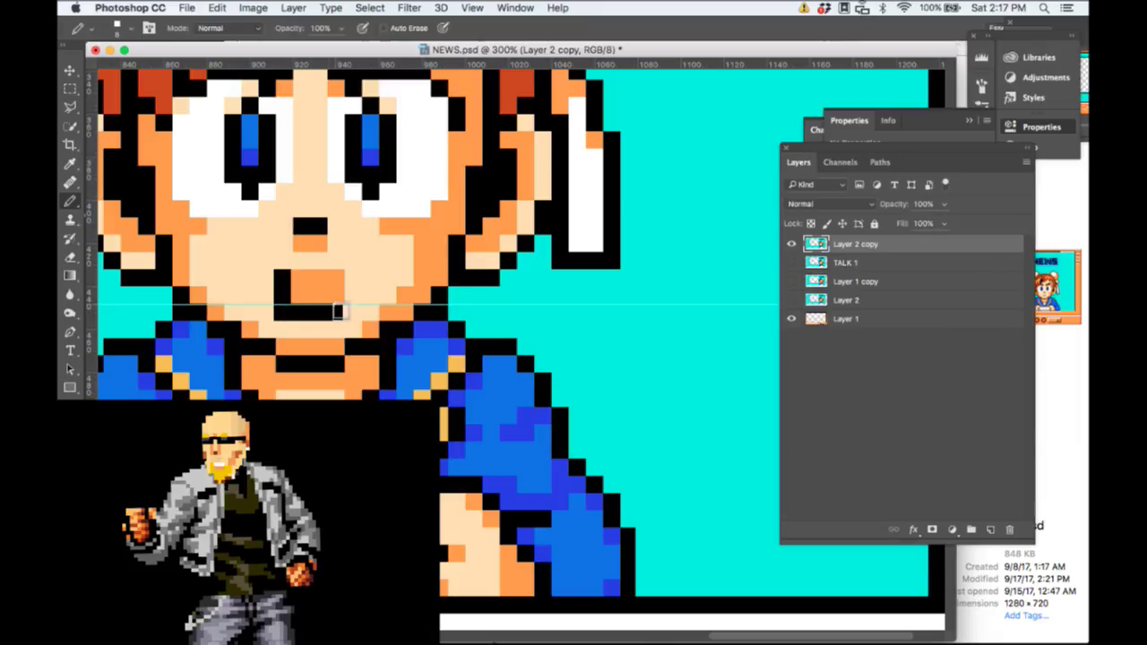
drag(352, 310, 350, 258)
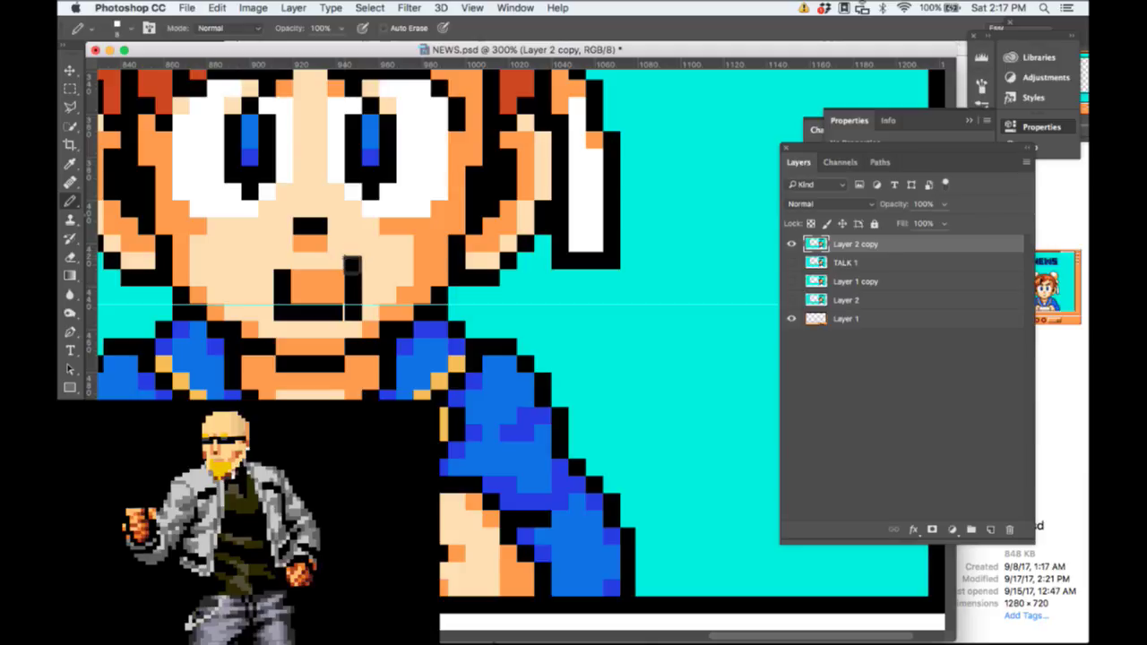
key(ctrl+z)
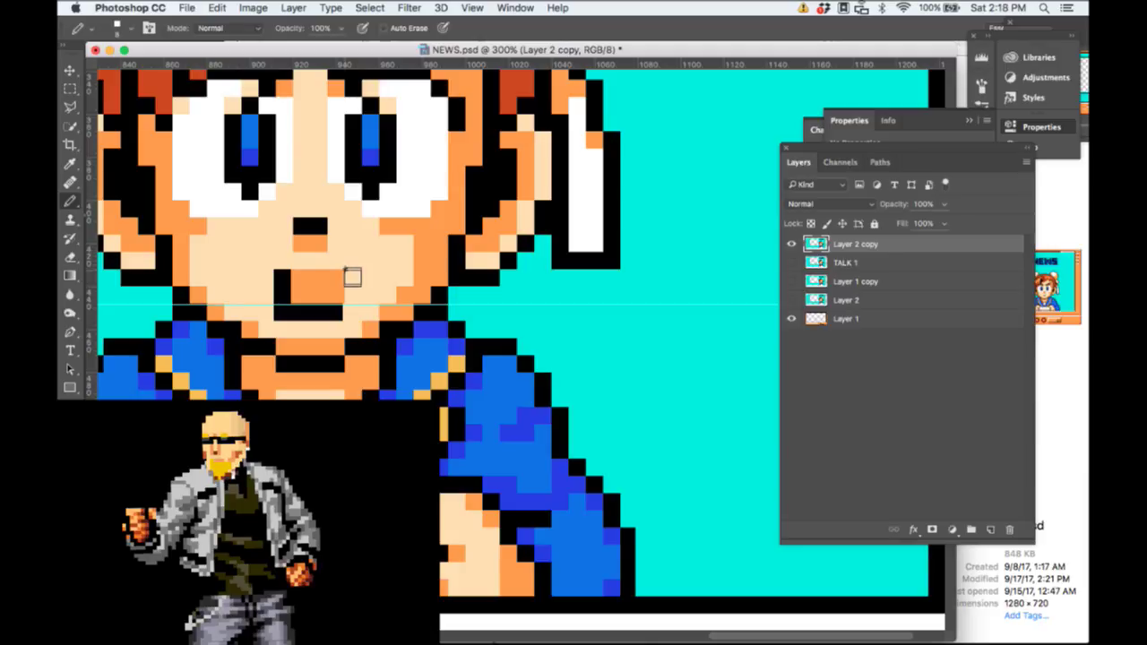
drag(352, 276, 280, 271)
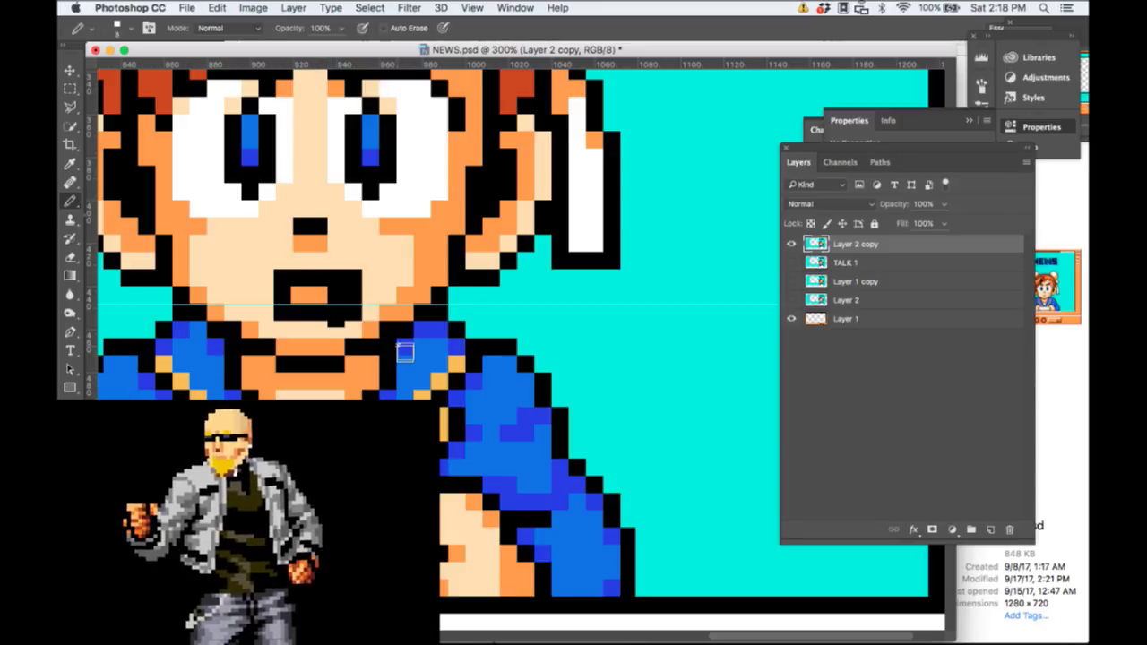
key(ctrl+z)
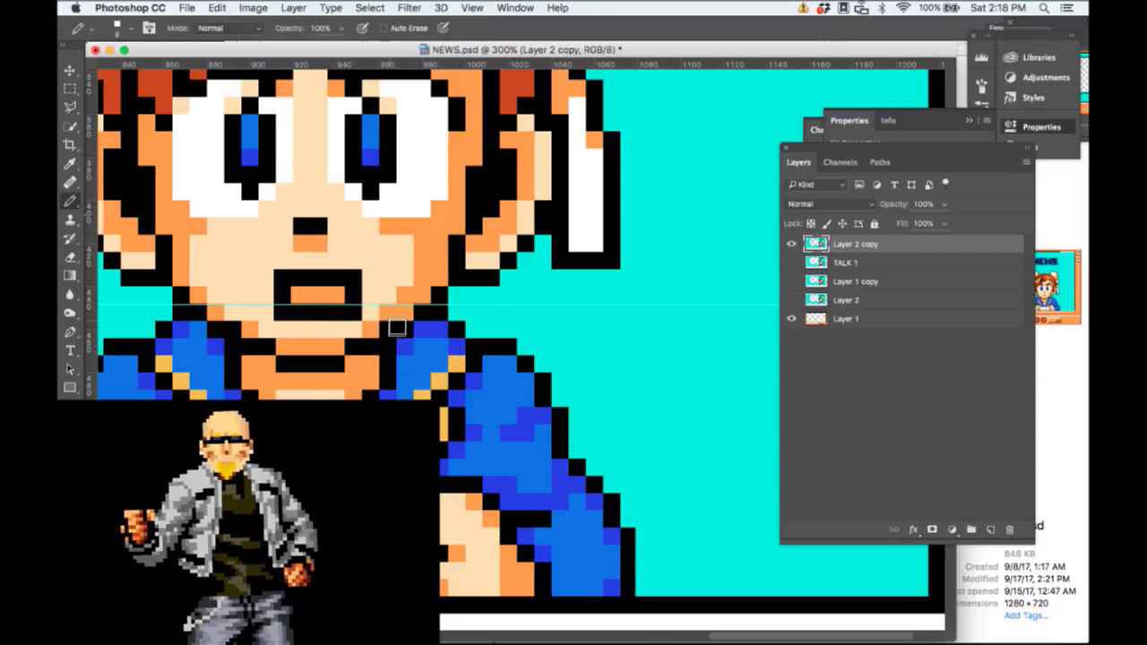
click(336, 285)
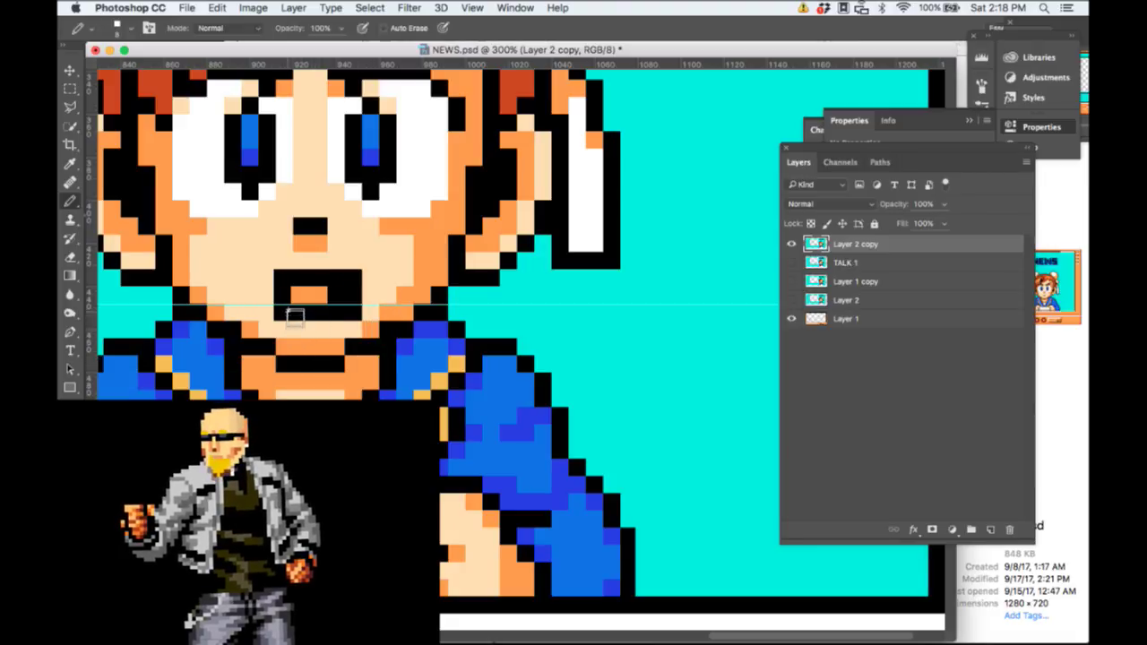
drag(298, 313, 285, 313)
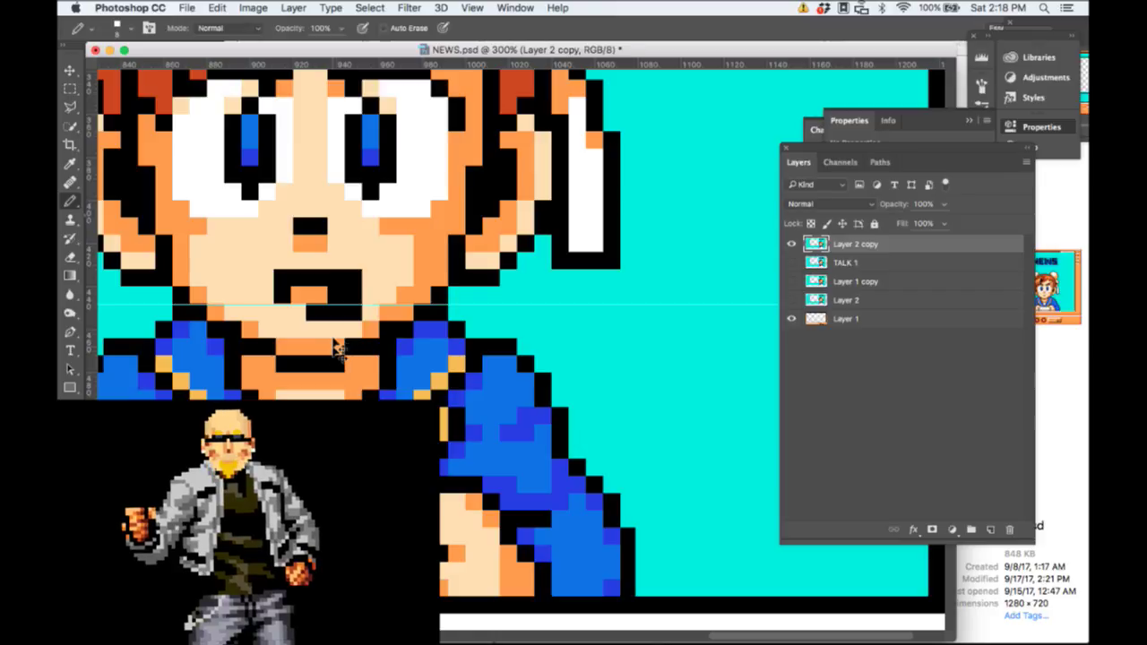
Step: Compare the new mouth with the original at 100% zoom by showing Layer 2 and toggling Layer 2 copy
key(super+minus)
key(super+minus)
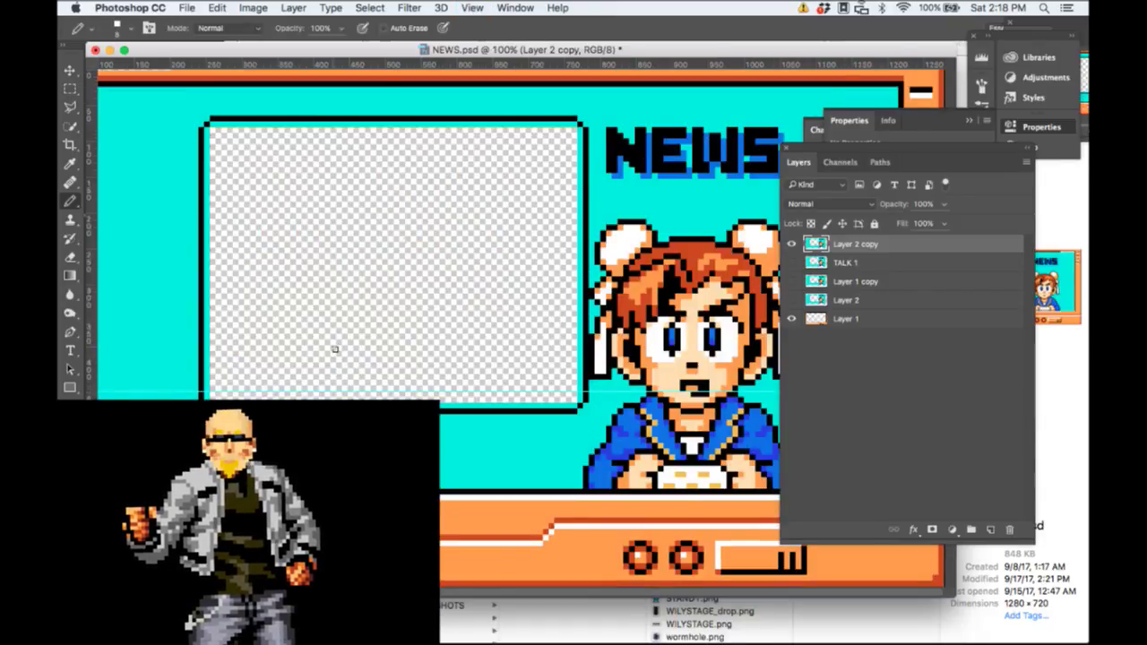
click(791, 301)
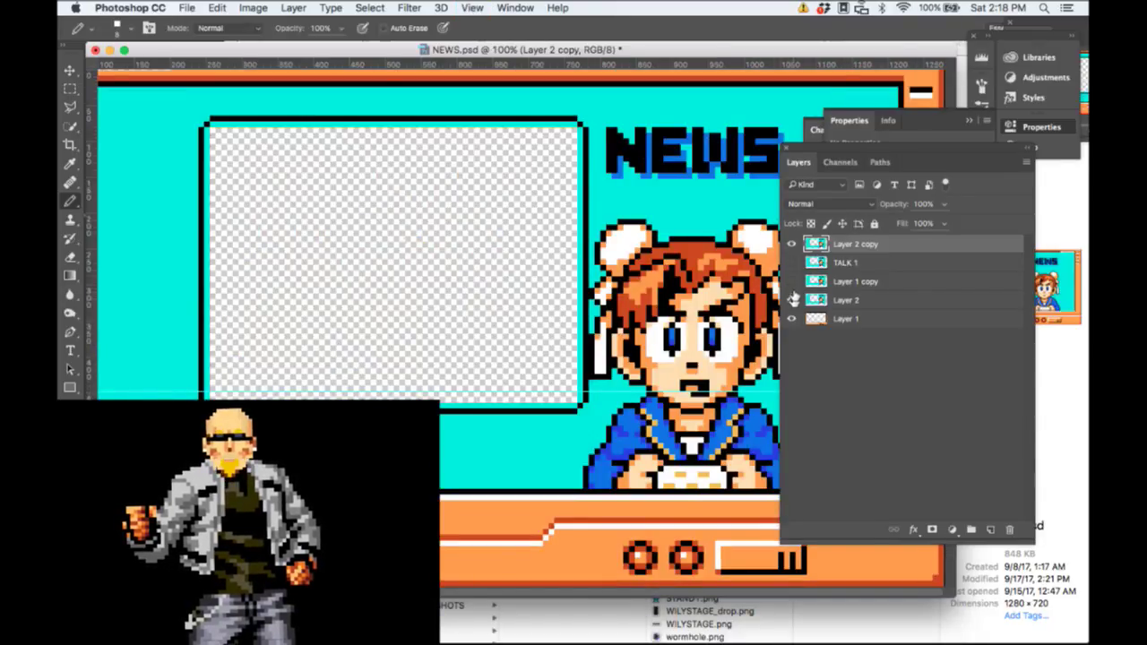
click(793, 245)
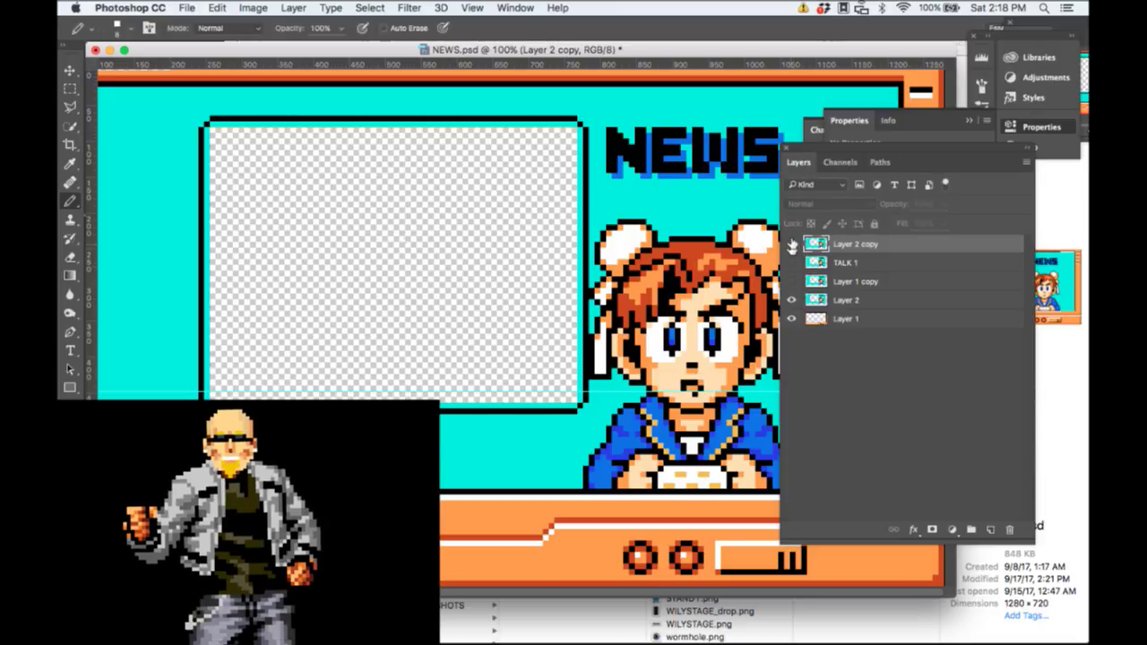
click(793, 244)
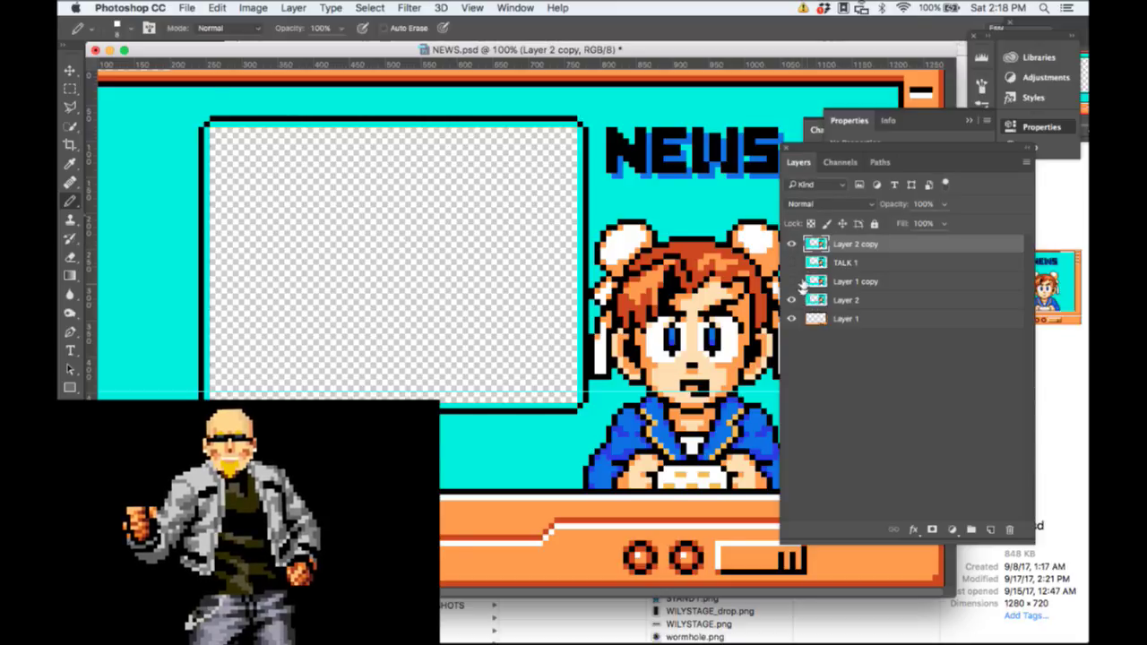
key(super+=)
key(super+=)
key(super+=)
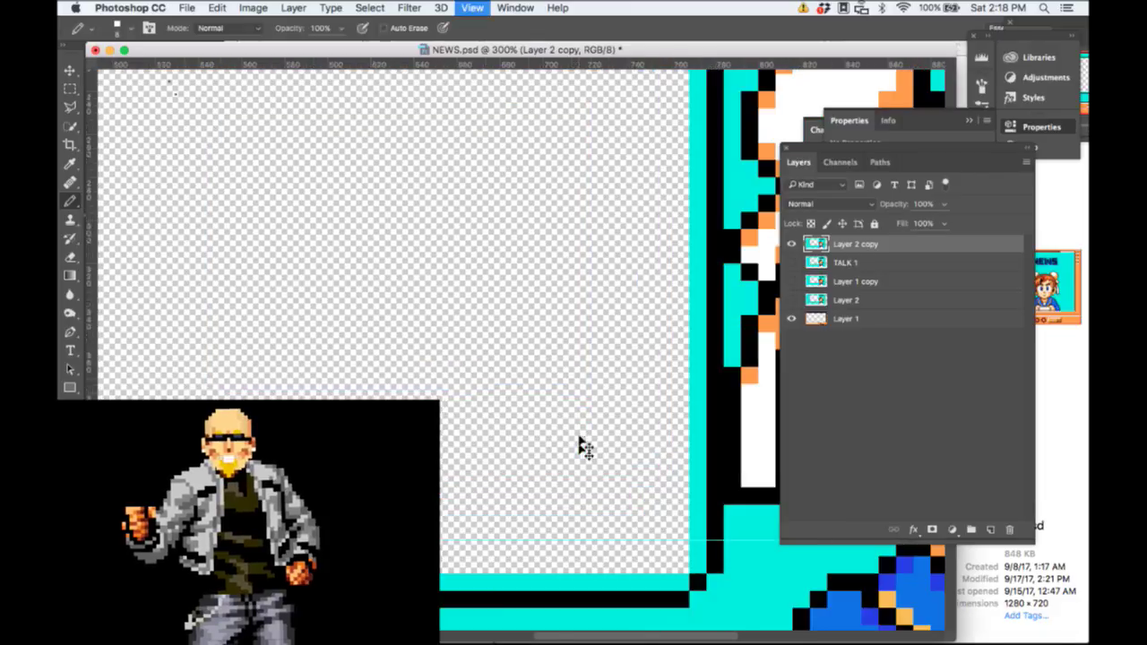
scroll(586, 452, right, 10)
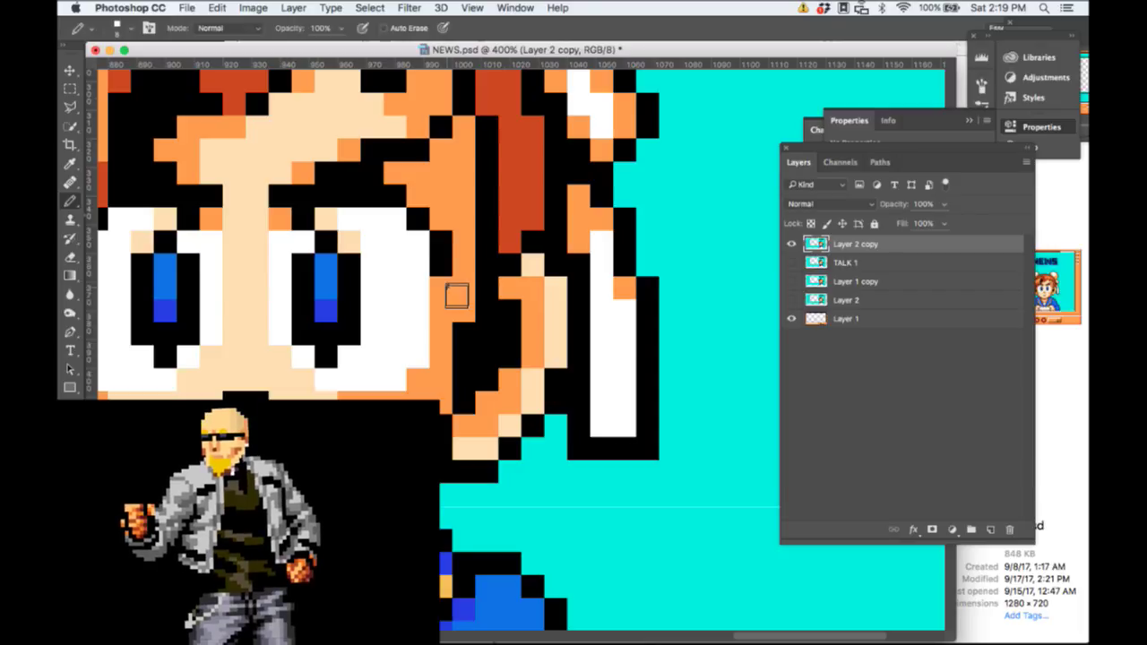
key(super+minus)
key(super+minus)
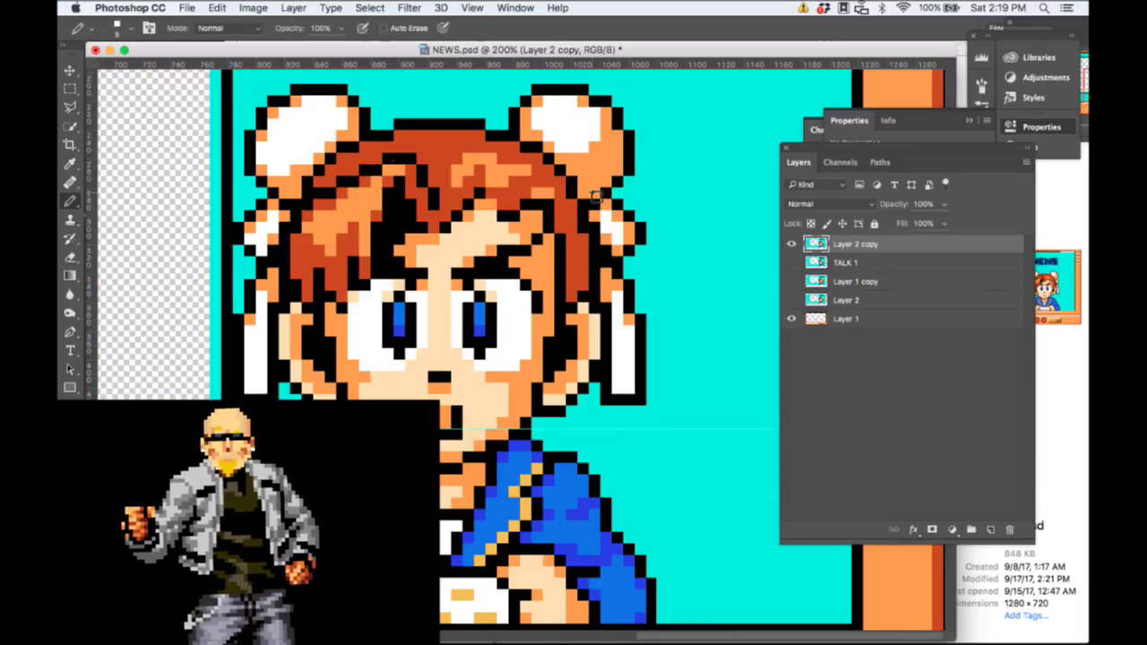
Step: Show Layer 2 and flick Layer 2 copy on and off repeatedly above it to preview the talking motion
click(792, 300)
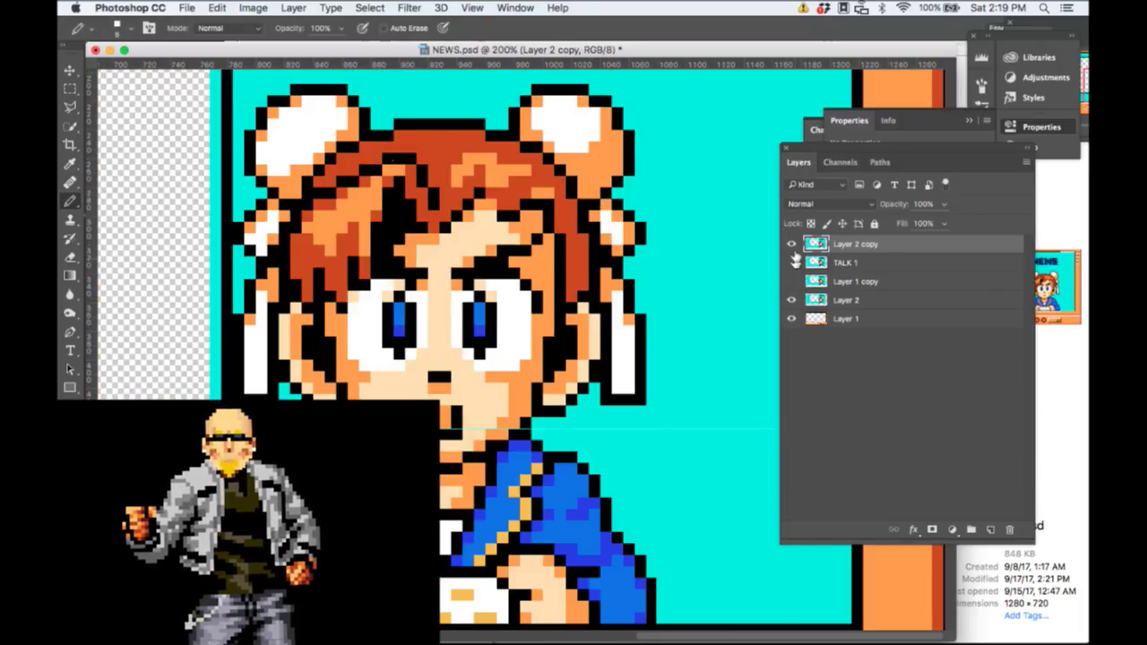
click(793, 245)
click(792, 244)
click(792, 244)
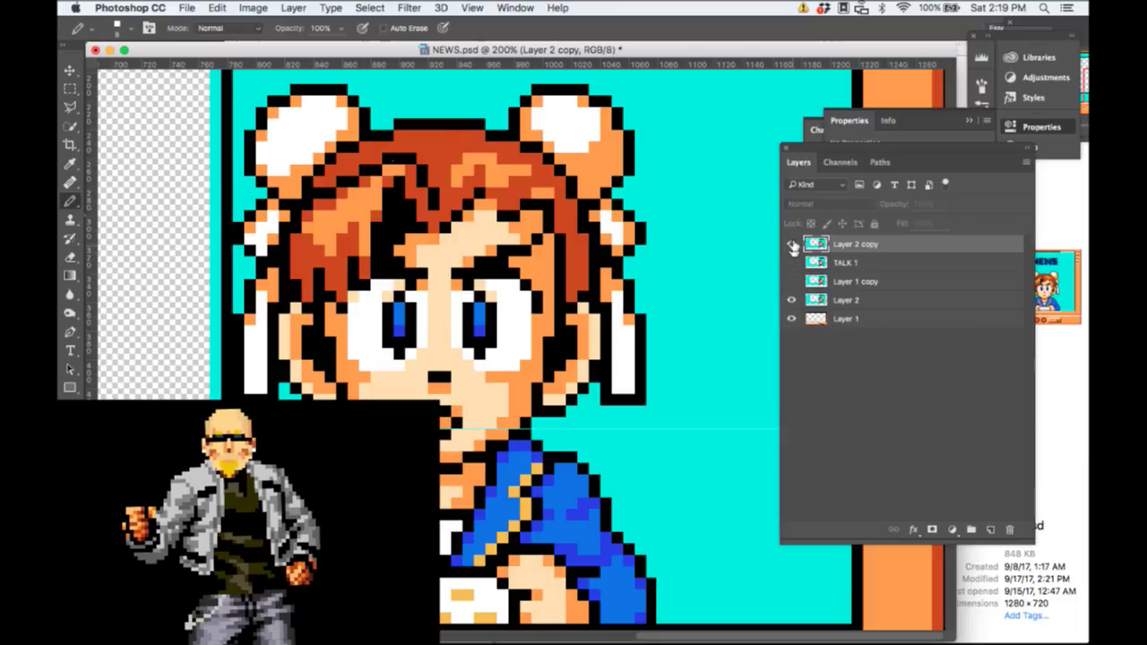
click(793, 244)
click(792, 244)
click(792, 245)
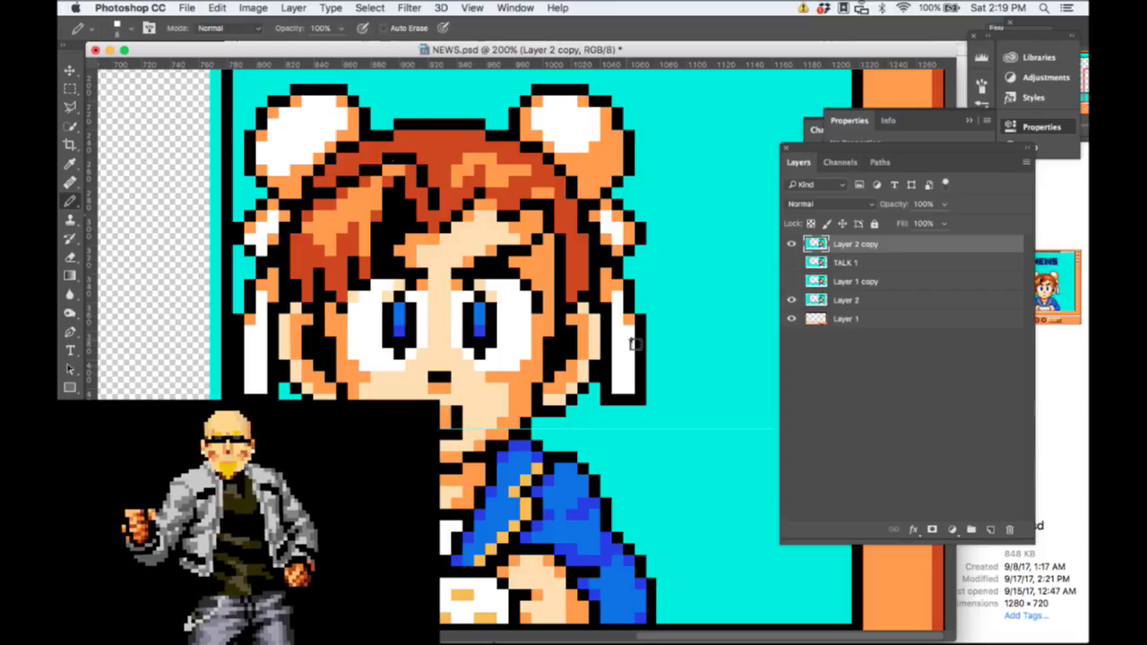
click(788, 242)
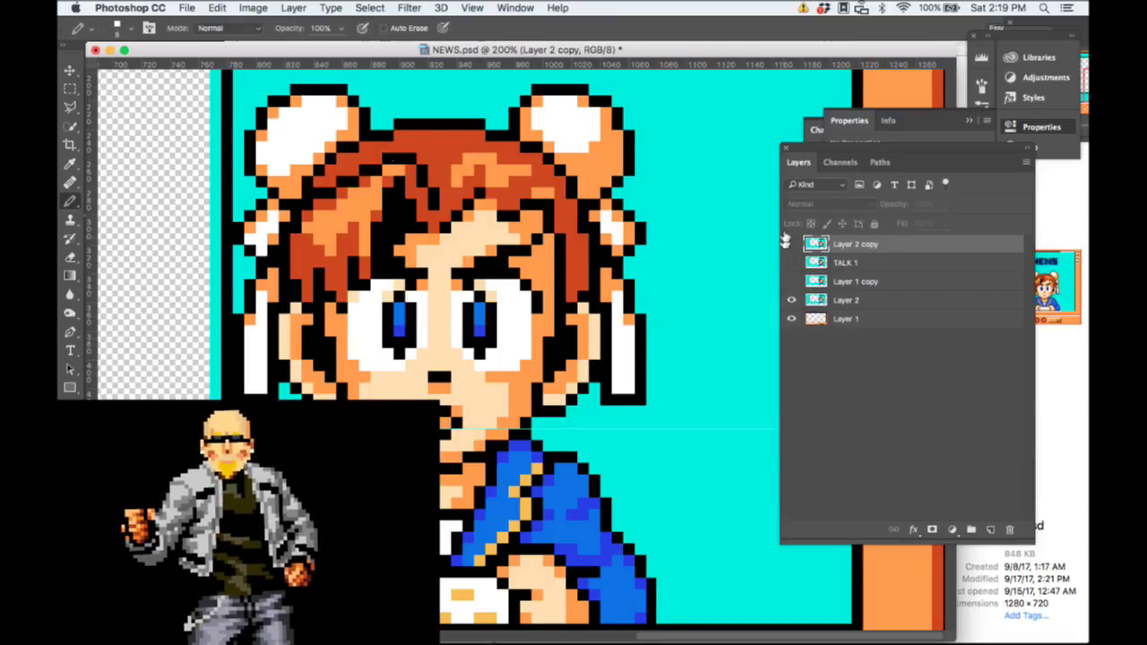
click(788, 242)
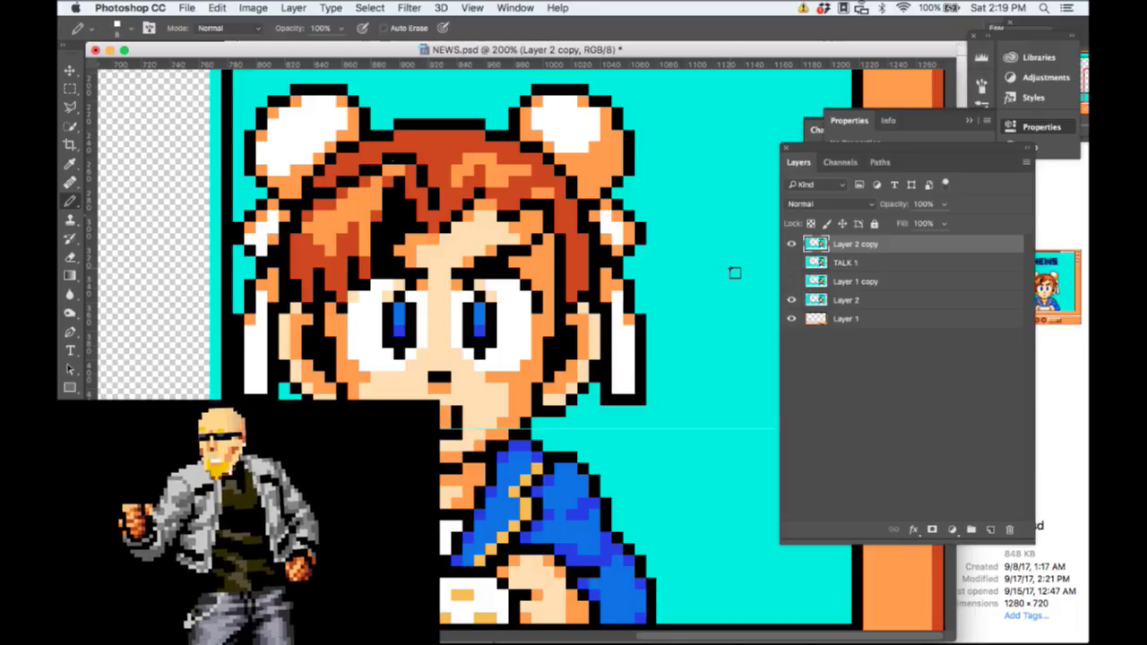
Step: Hide Layer 2 copy and Layer 2 so only the orange frame on Layer 1 shows
click(792, 246)
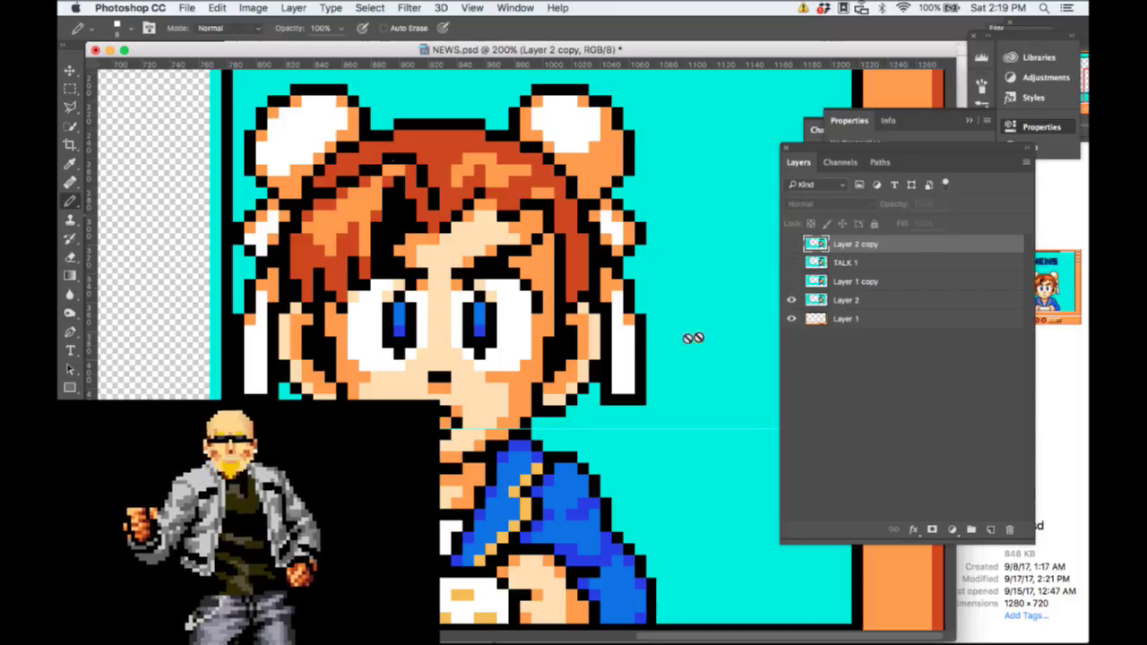
key(super+minus)
key(super+minus)
key(super+minus)
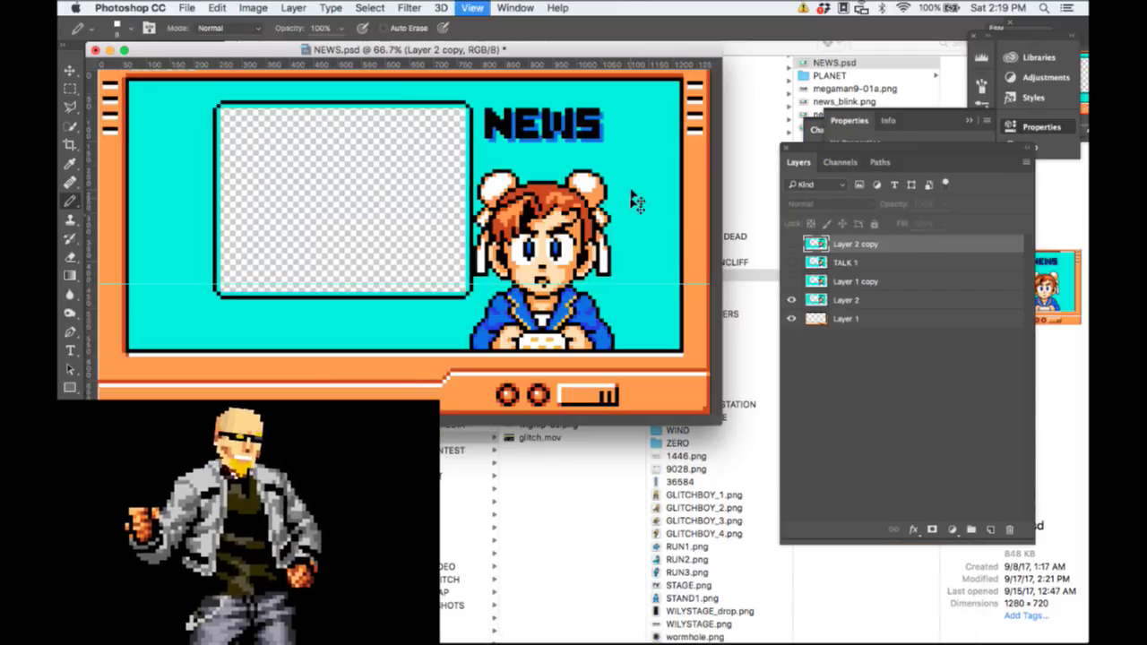
click(791, 300)
Step: Quick-export the orange frame as news_frame.png in the NEWS folder
click(187, 7)
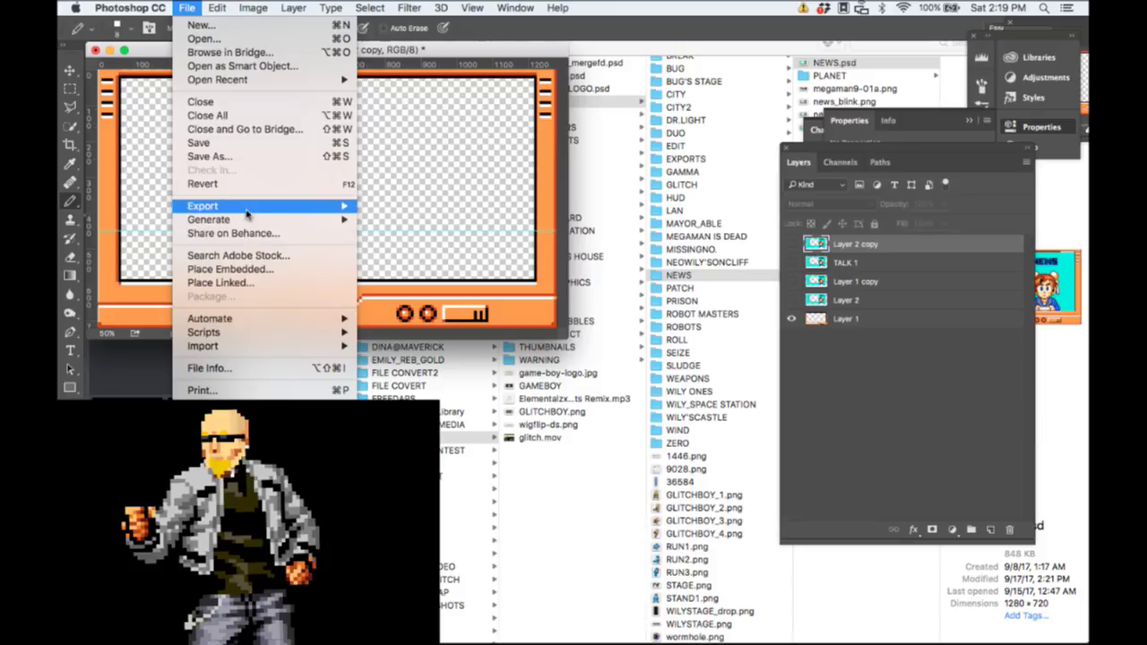
mouse_move(249, 214)
click(385, 208)
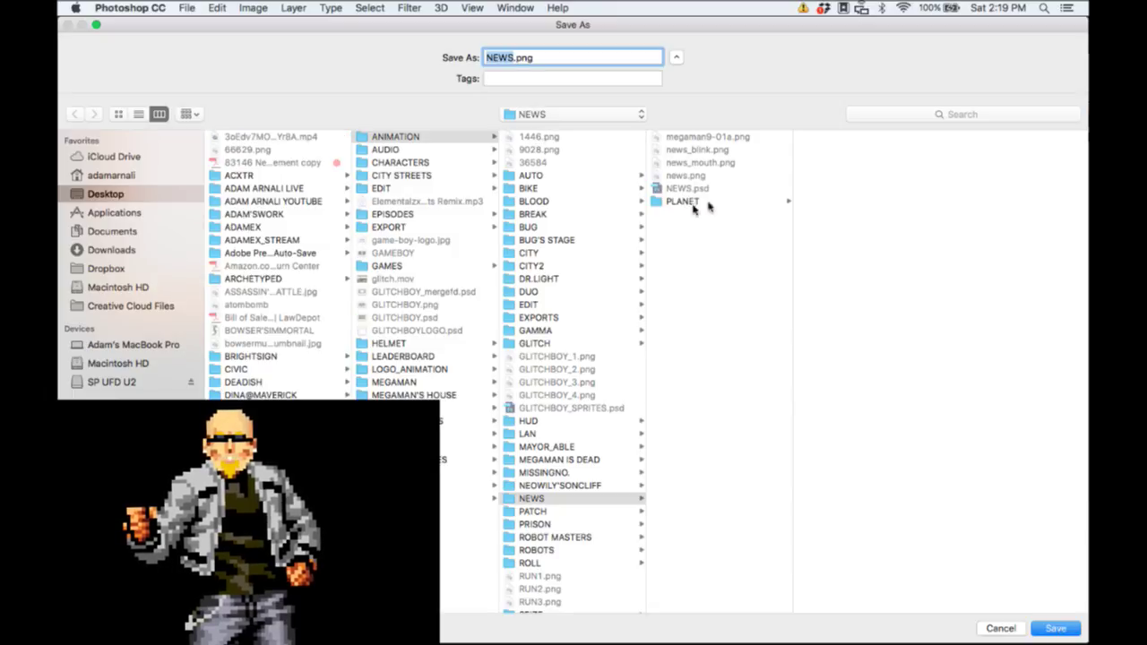
click(527, 57)
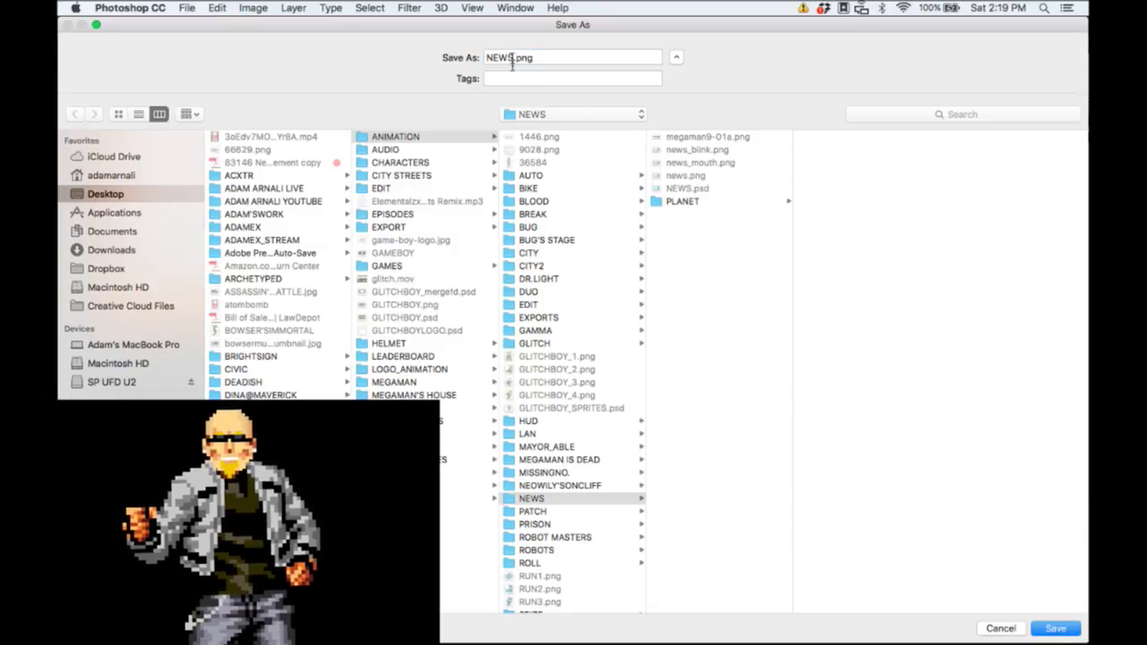
drag(513, 57, 411, 60)
text(news)
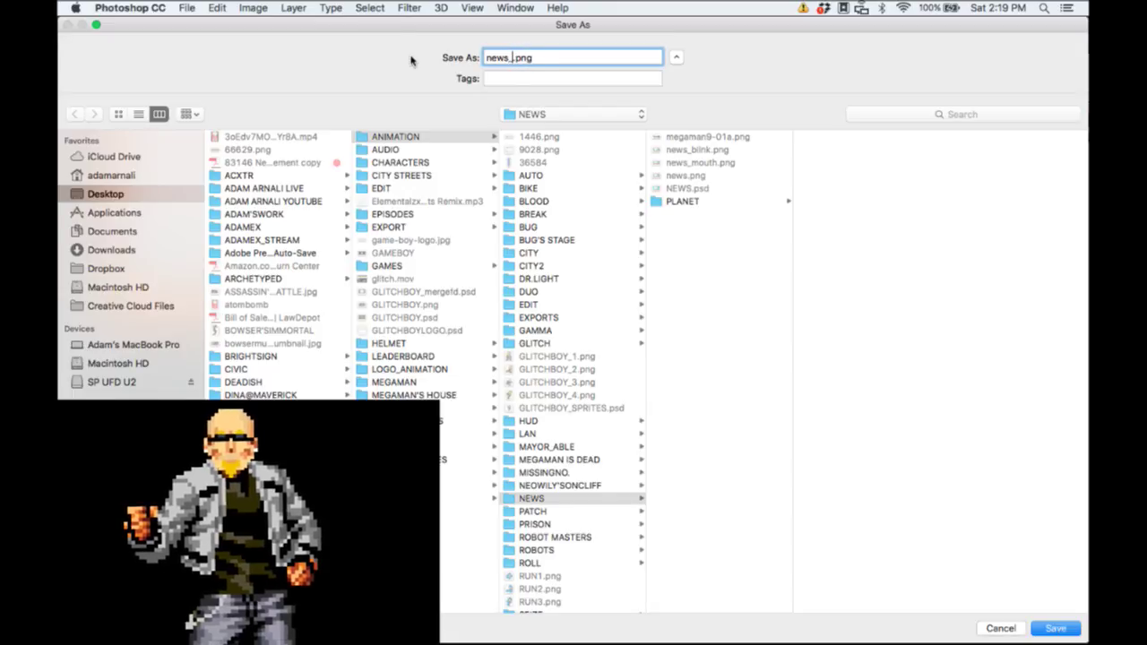
text(_frame)
key(Return)
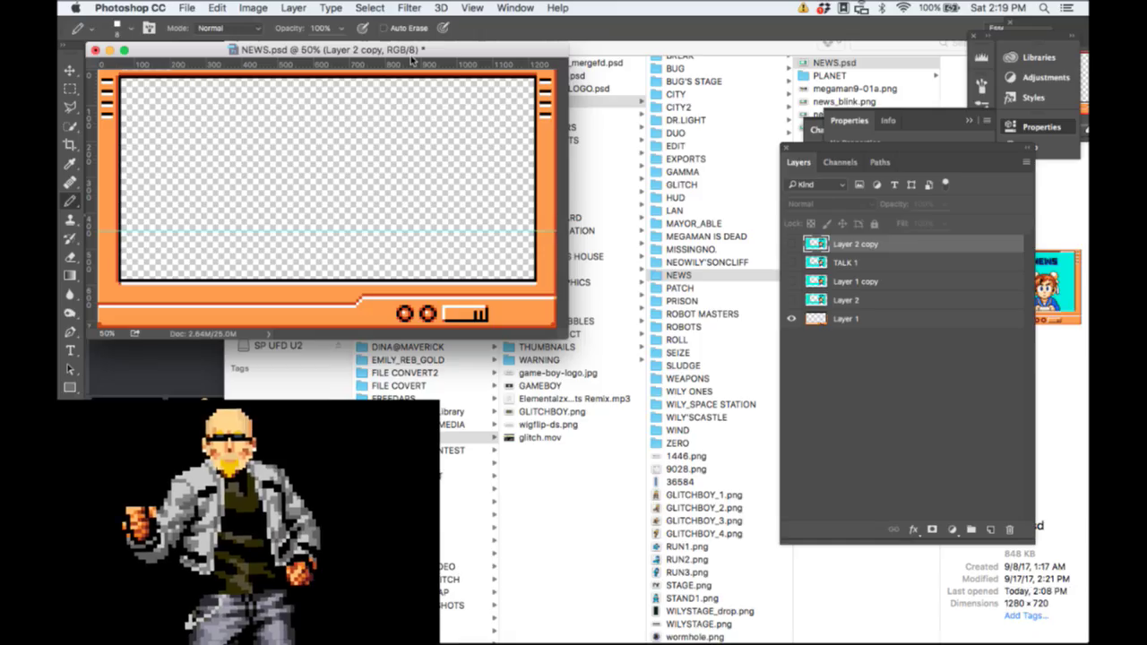
Step: Hide the orange frame on Layer 1 and show Layer 2 alone
key(super+Tab)
key(super+Tab)
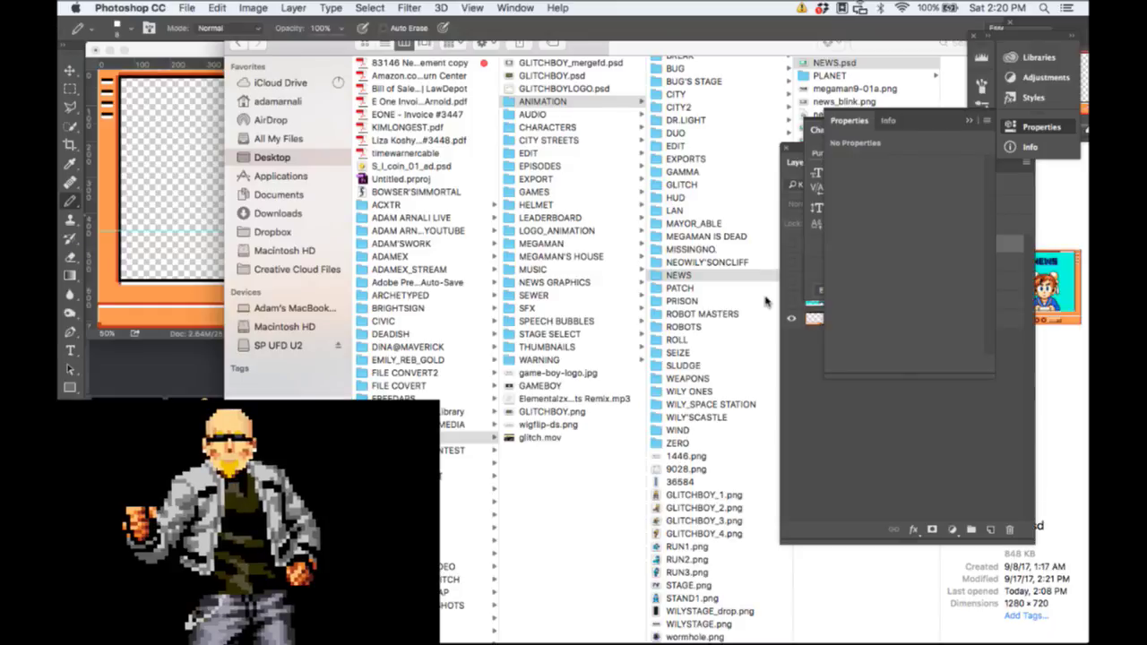
click(831, 308)
click(791, 318)
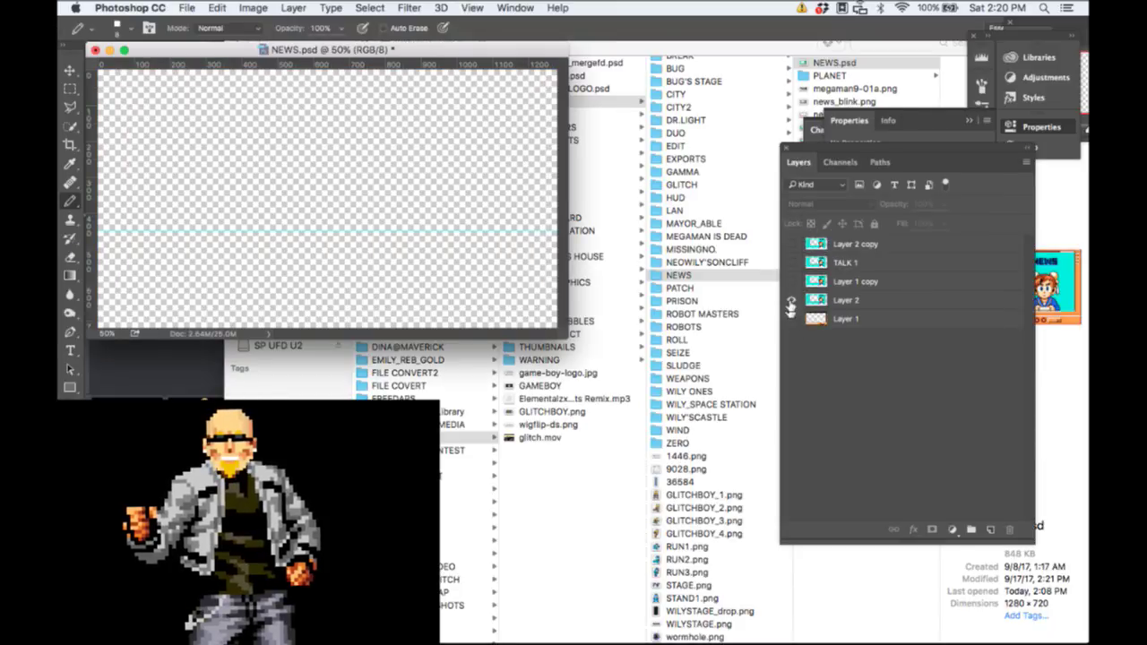
click(790, 300)
Step: Quick-export Layer 2 as a PNG, replacing the existing news.png in the NEWS folder
click(187, 7)
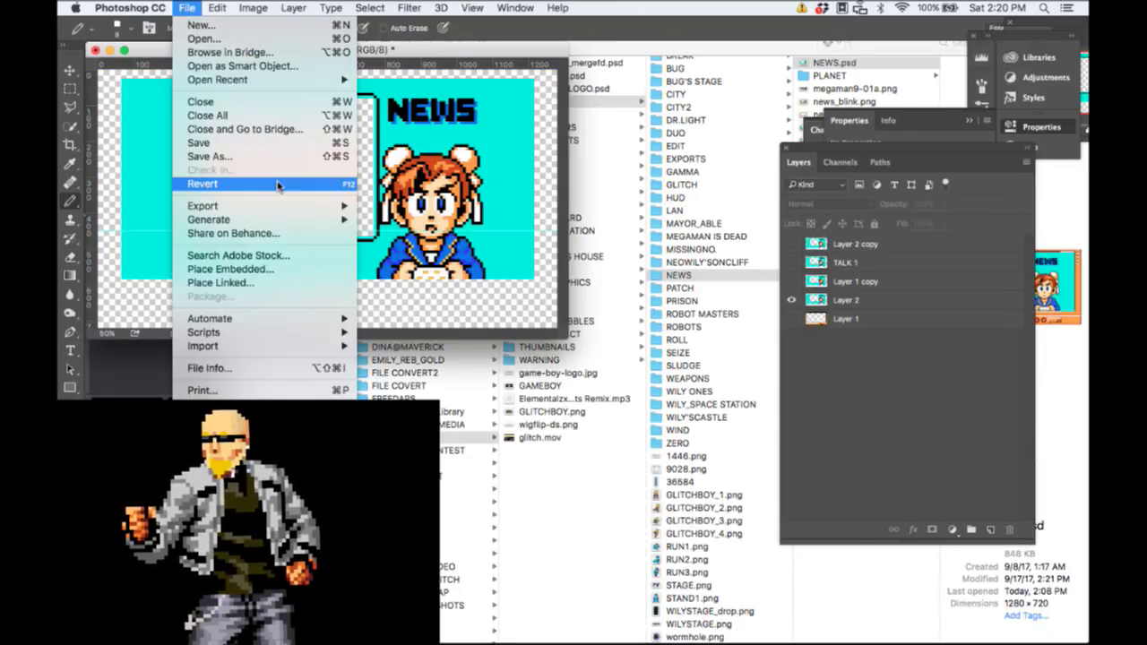
mouse_move(328, 209)
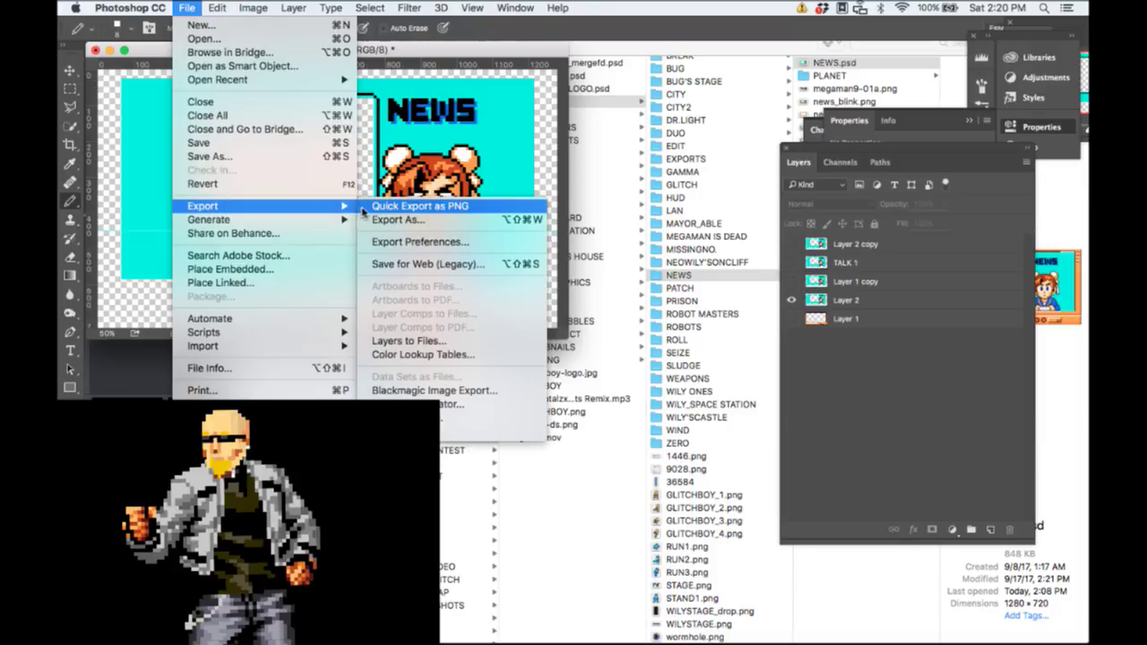
click(375, 209)
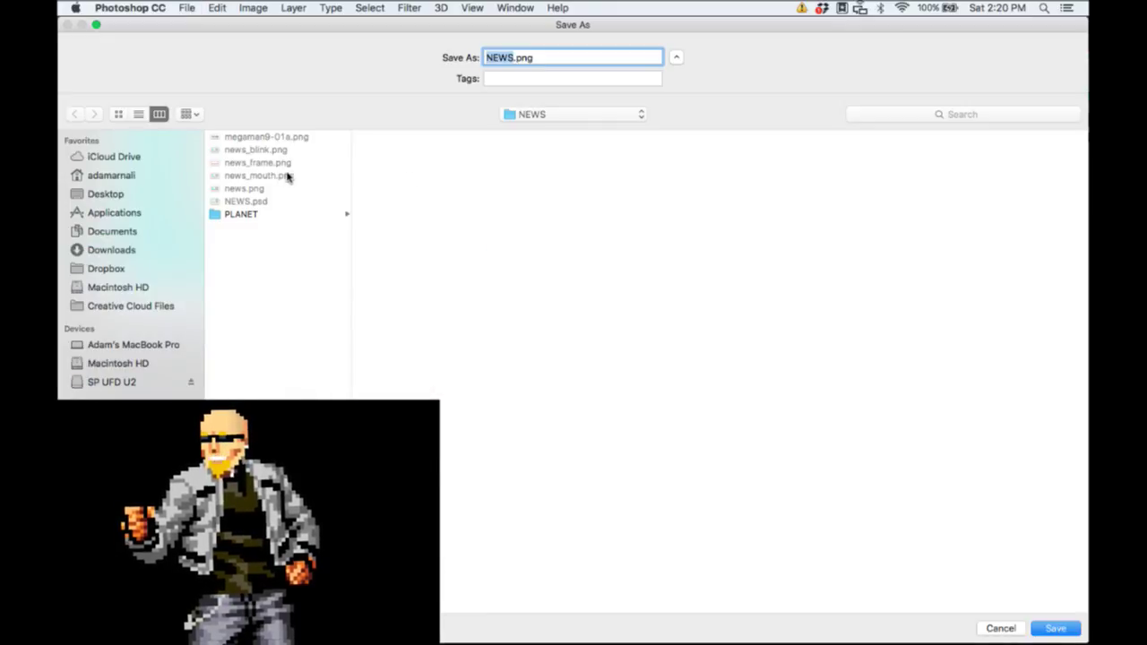
click(257, 190)
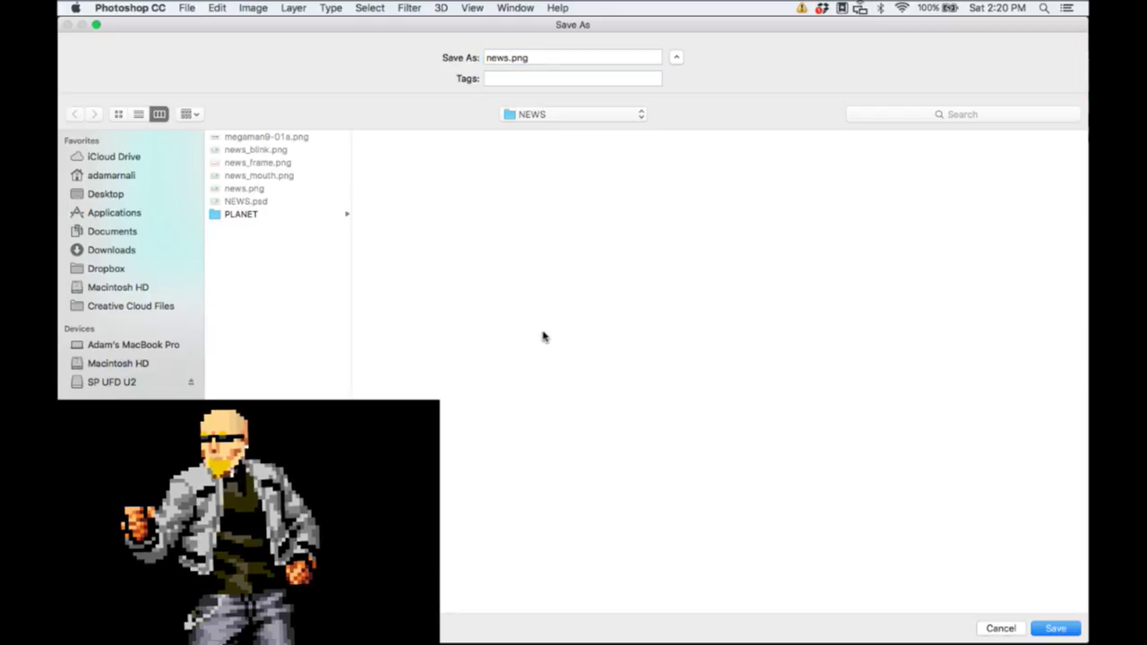
click(1056, 628)
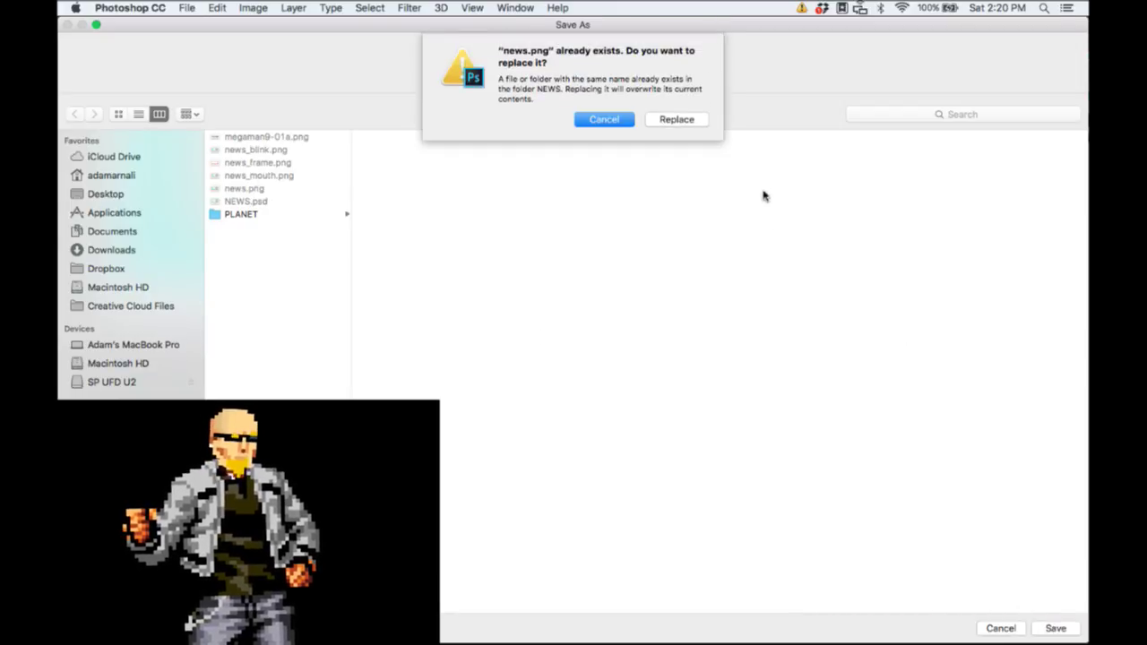
click(698, 121)
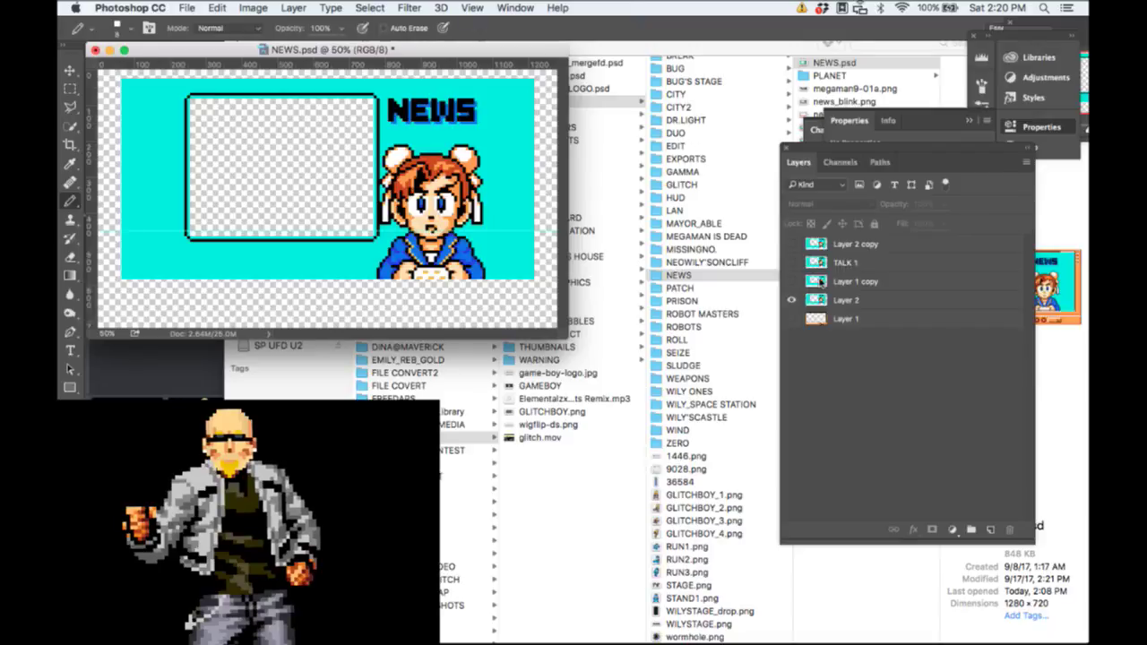
Step: Show Layer 1 copy alone and quick-export it as a PNG, replacing news_blink.png in the NEWS folder
click(791, 300)
click(790, 280)
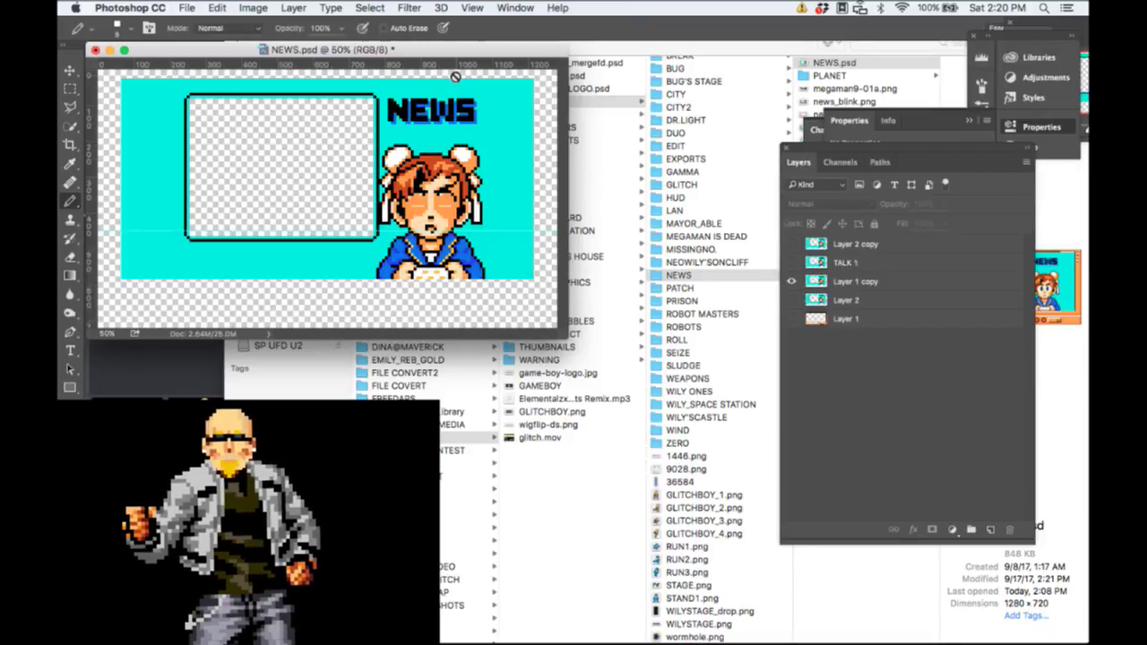
click(187, 8)
mouse_move(281, 209)
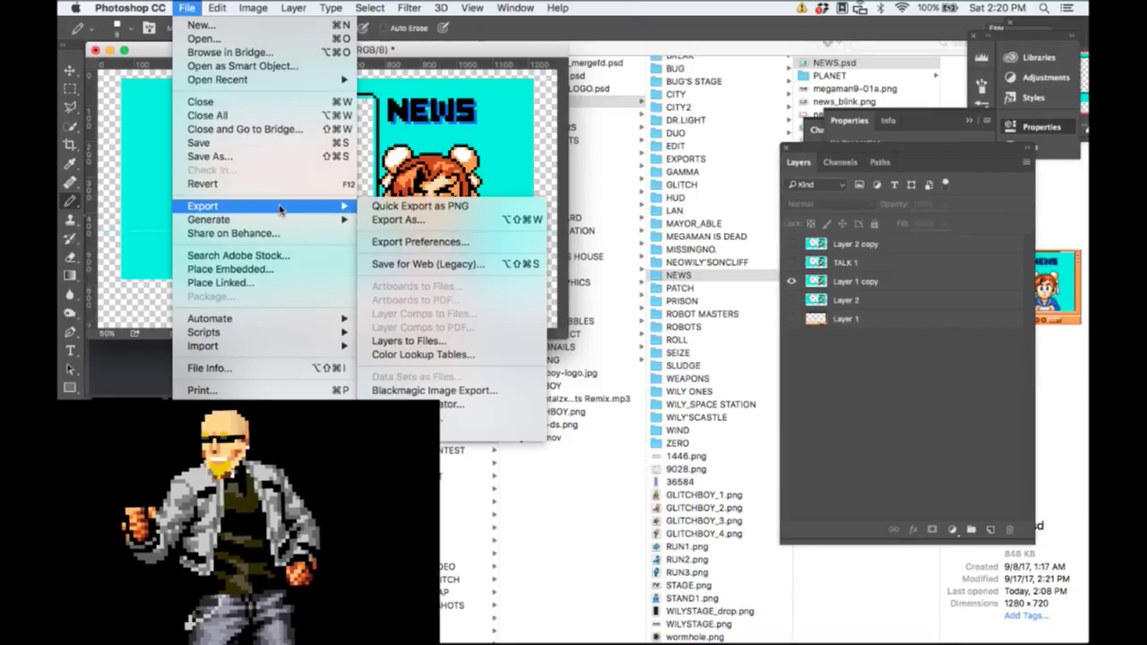
click(399, 206)
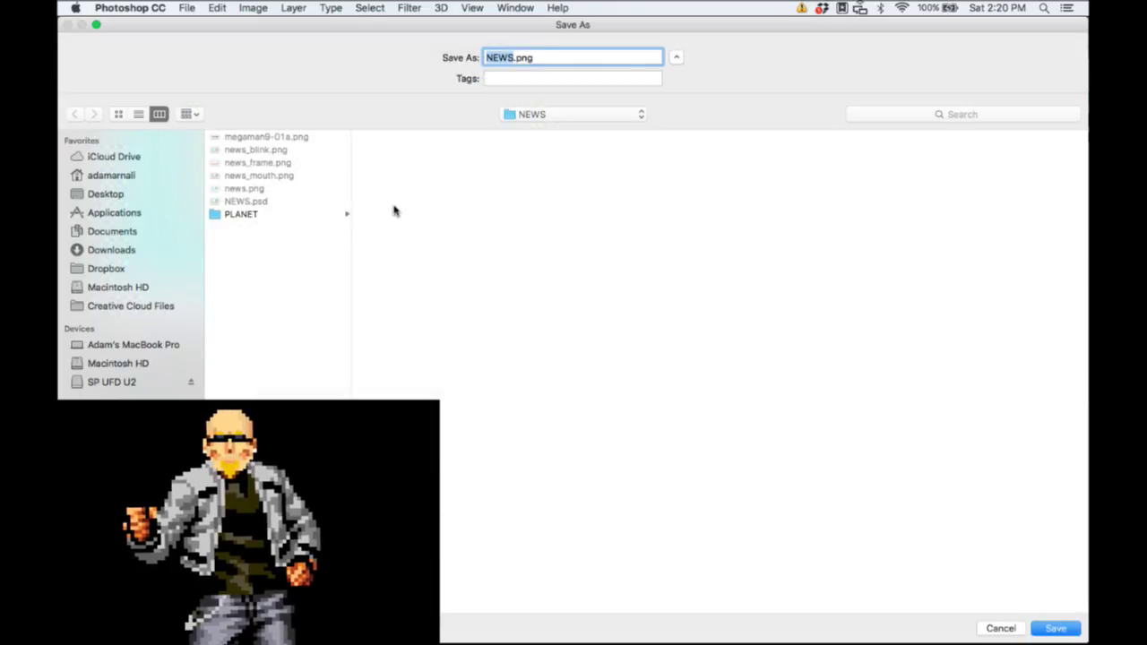
click(264, 150)
click(1054, 629)
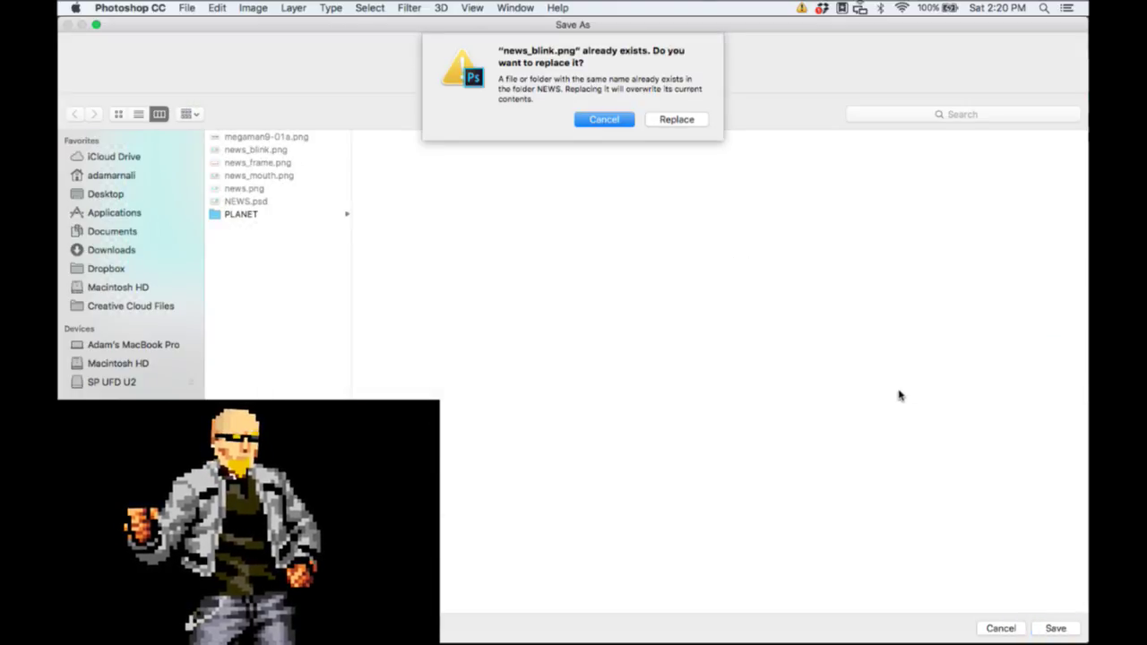
click(691, 128)
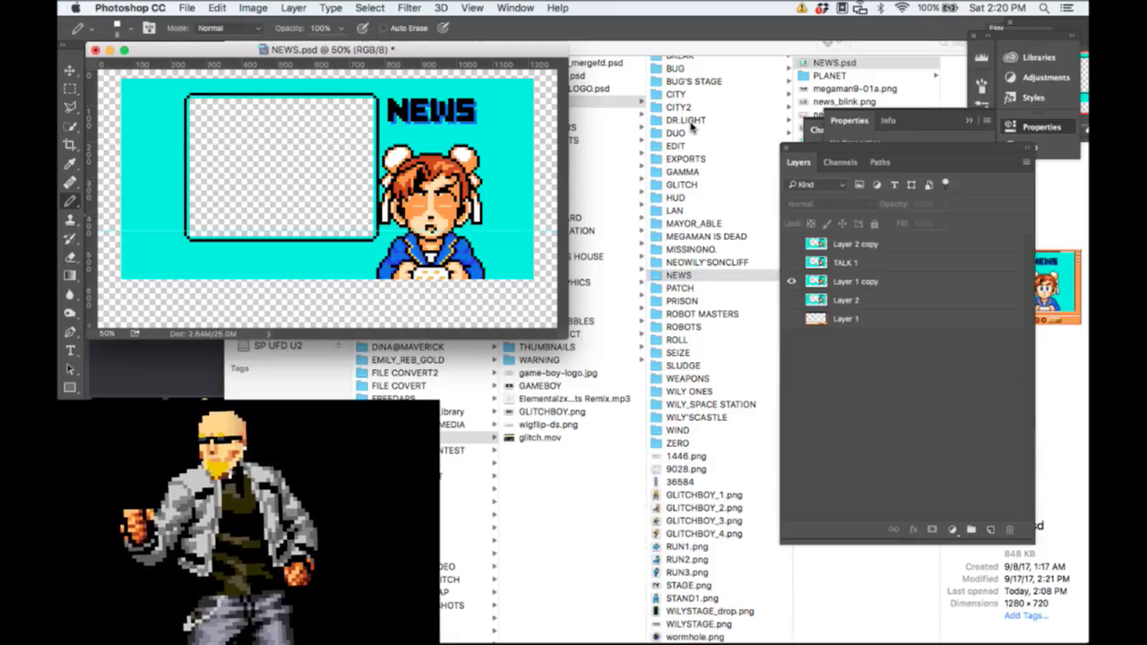
Step: Show the TALK 1 layer alone and quick-export it as a PNG, replacing news_mouth.png in the NEWS folder
click(792, 280)
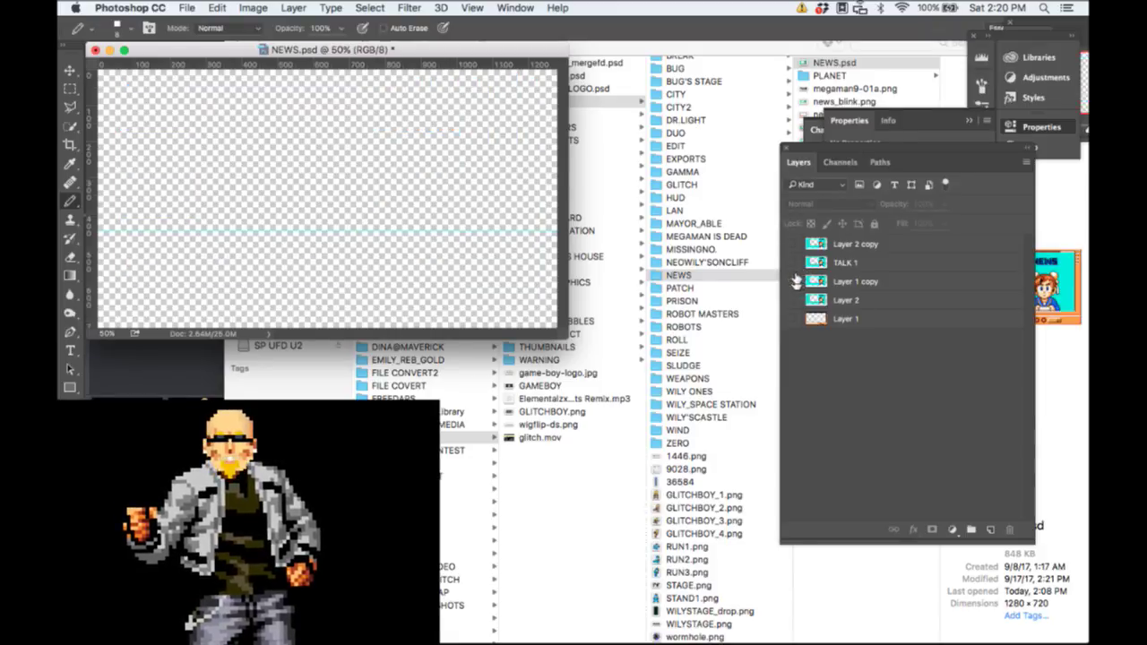
click(792, 263)
click(856, 264)
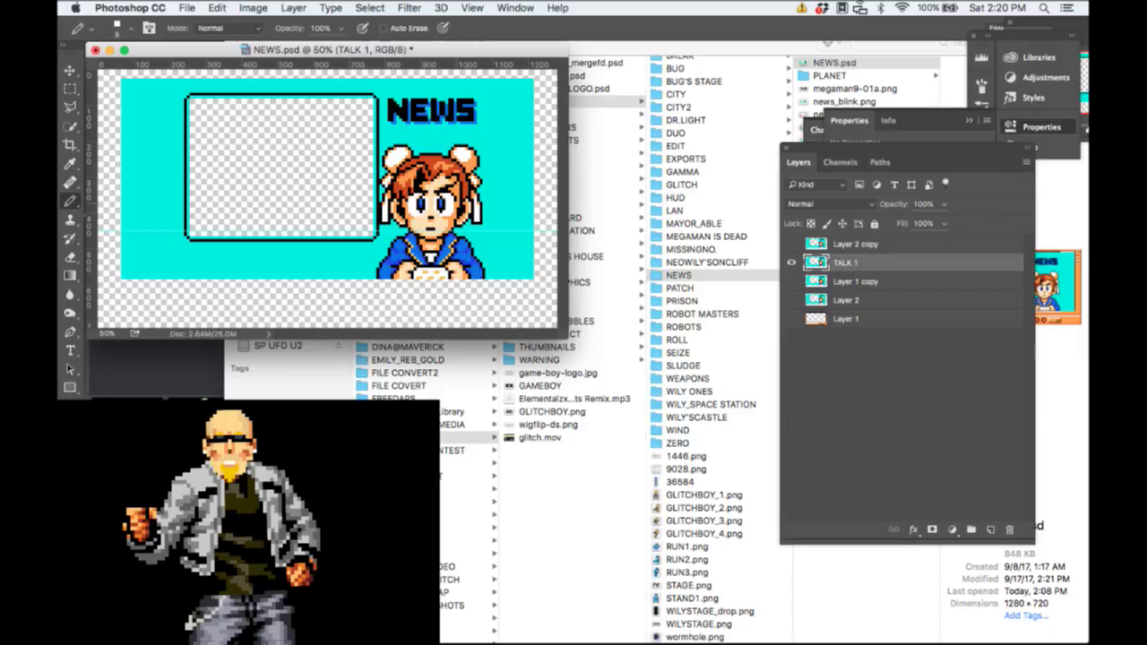
click(186, 8)
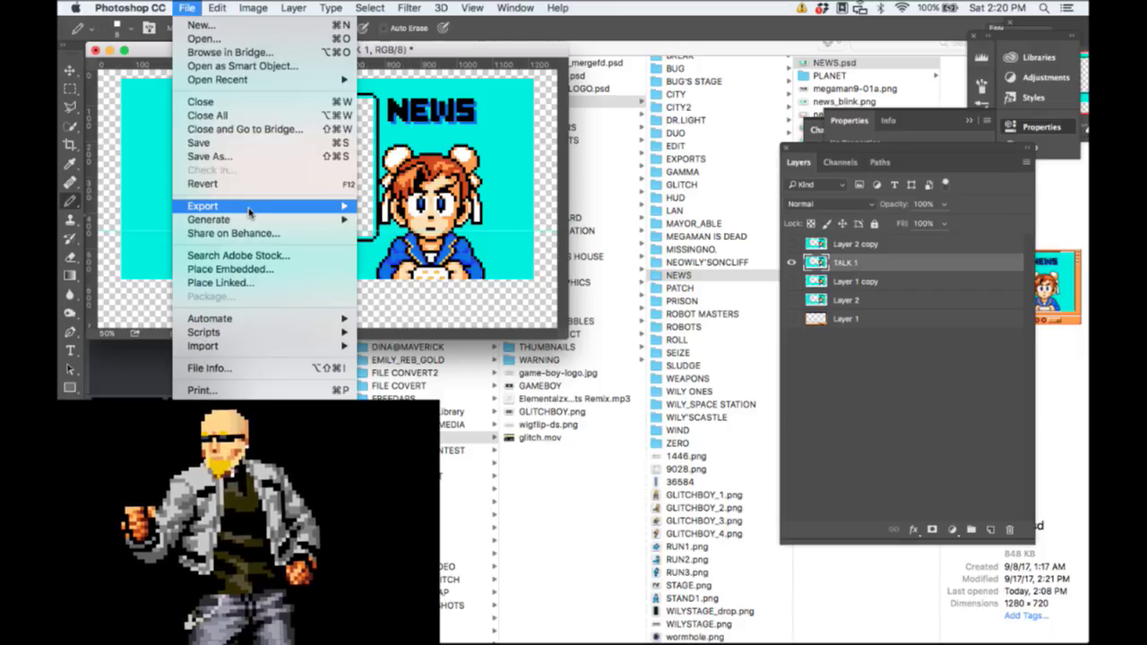
mouse_move(249, 208)
click(396, 208)
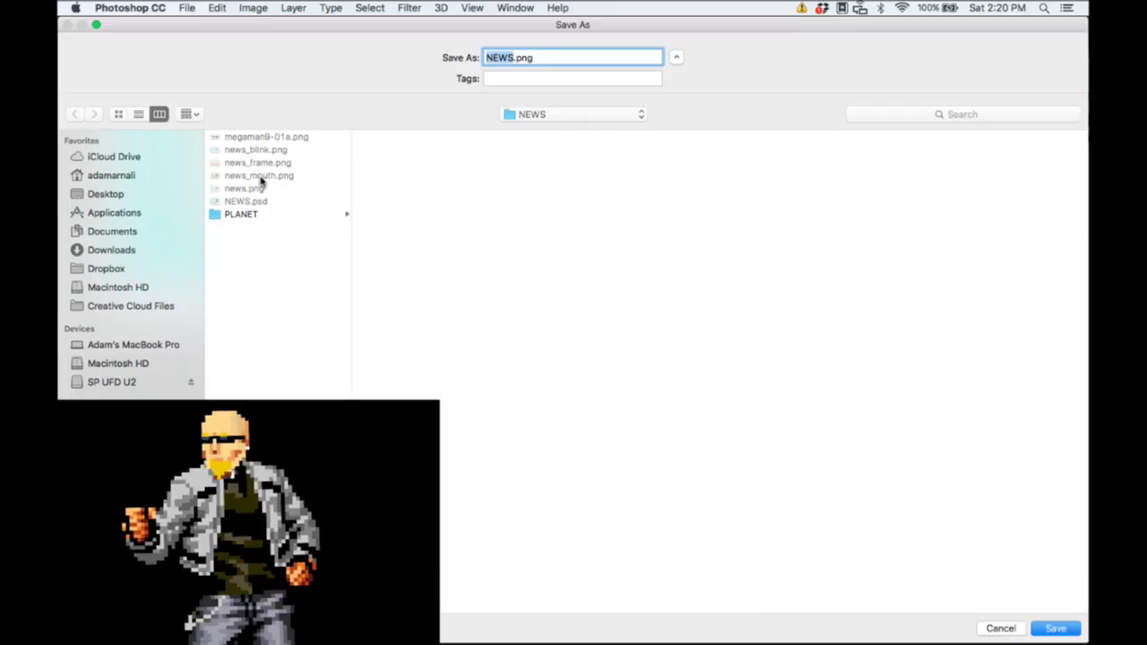
click(280, 179)
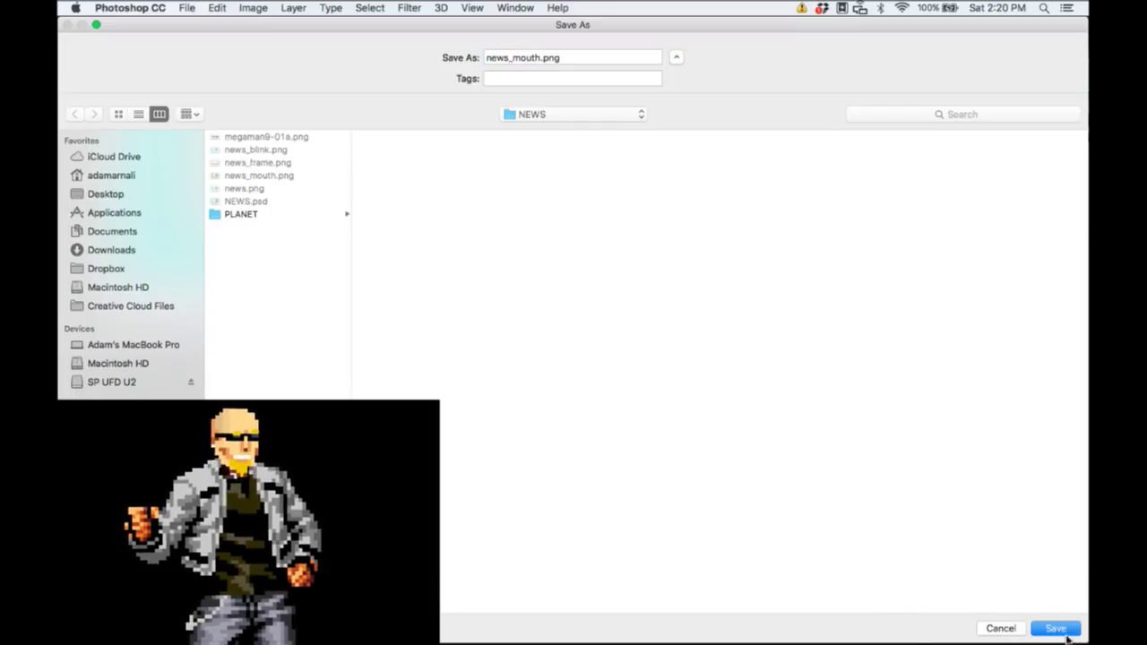
click(1066, 634)
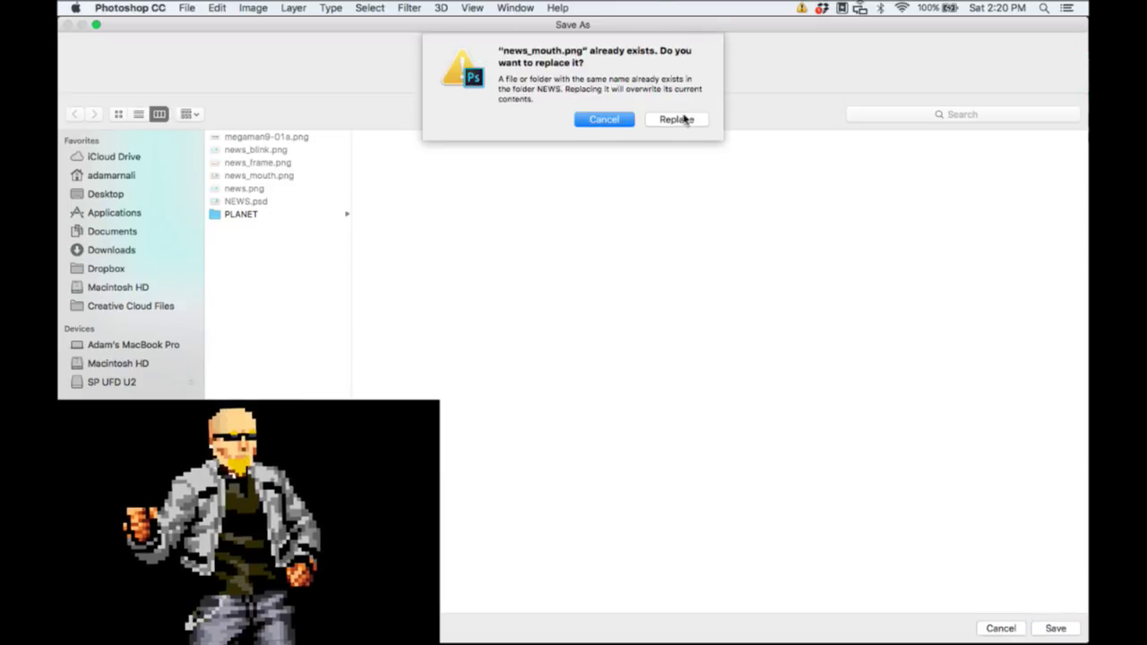
click(684, 119)
Step: Show Layer 2 copy alone and quick-export it as news_mouth2.png in the NEWS folder
click(794, 263)
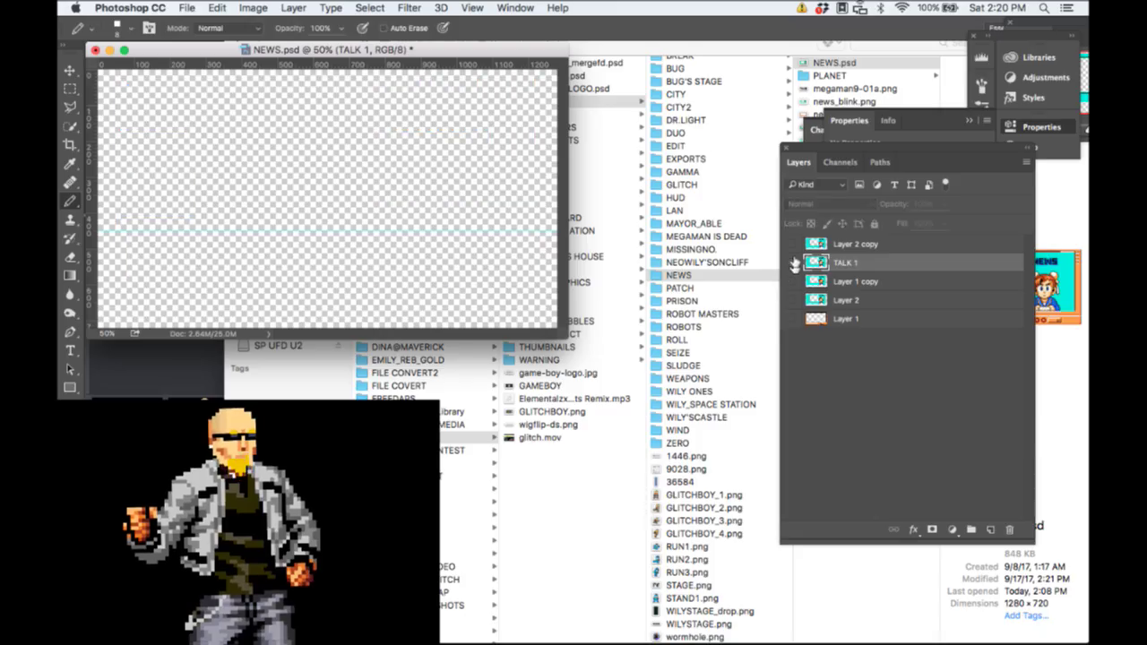
click(791, 244)
click(187, 7)
mouse_move(235, 219)
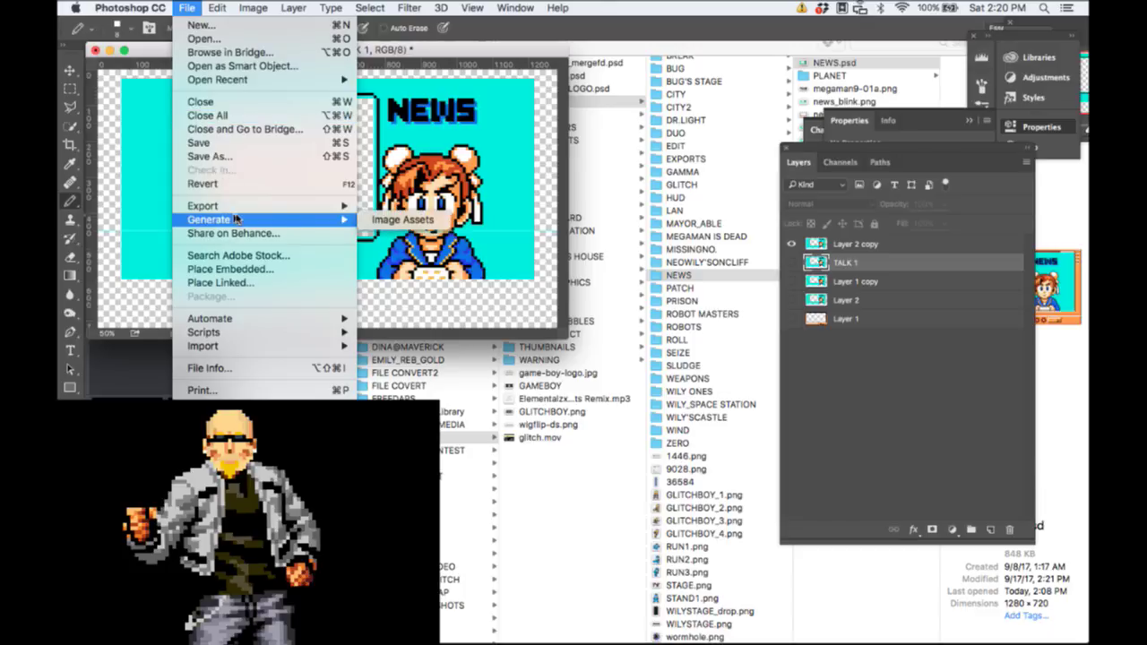
mouse_move(206, 206)
click(388, 212)
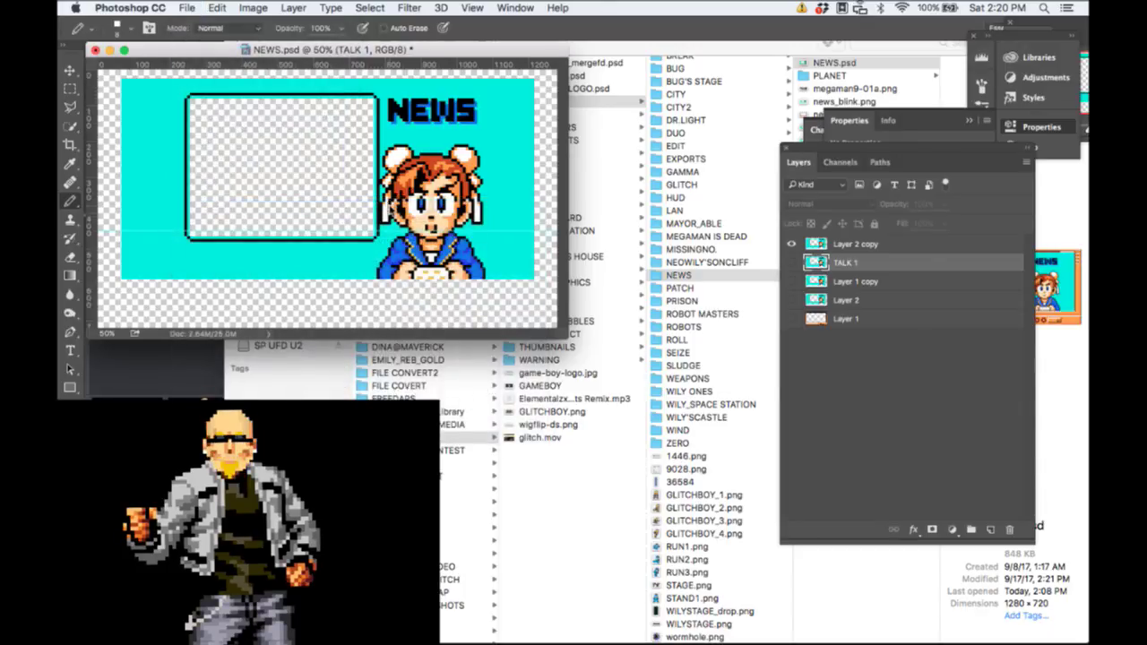
text(mouth)
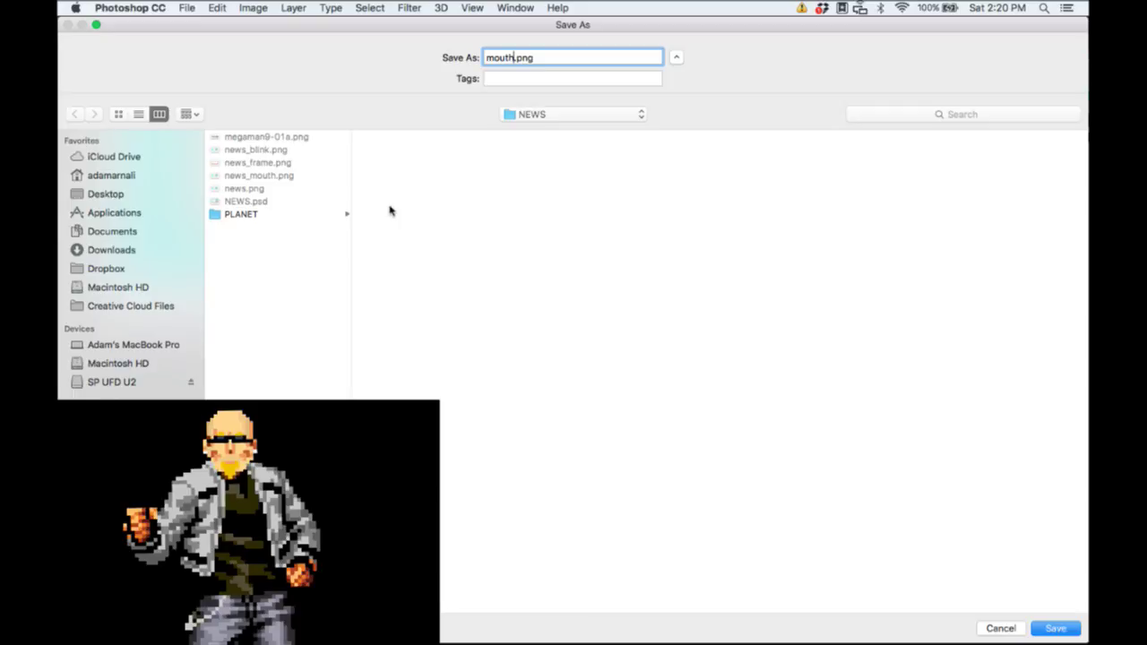
key(BackSpace)
key(BackSpace)
key(BackSpace)
key(BackSpace)
key(BackSpace)
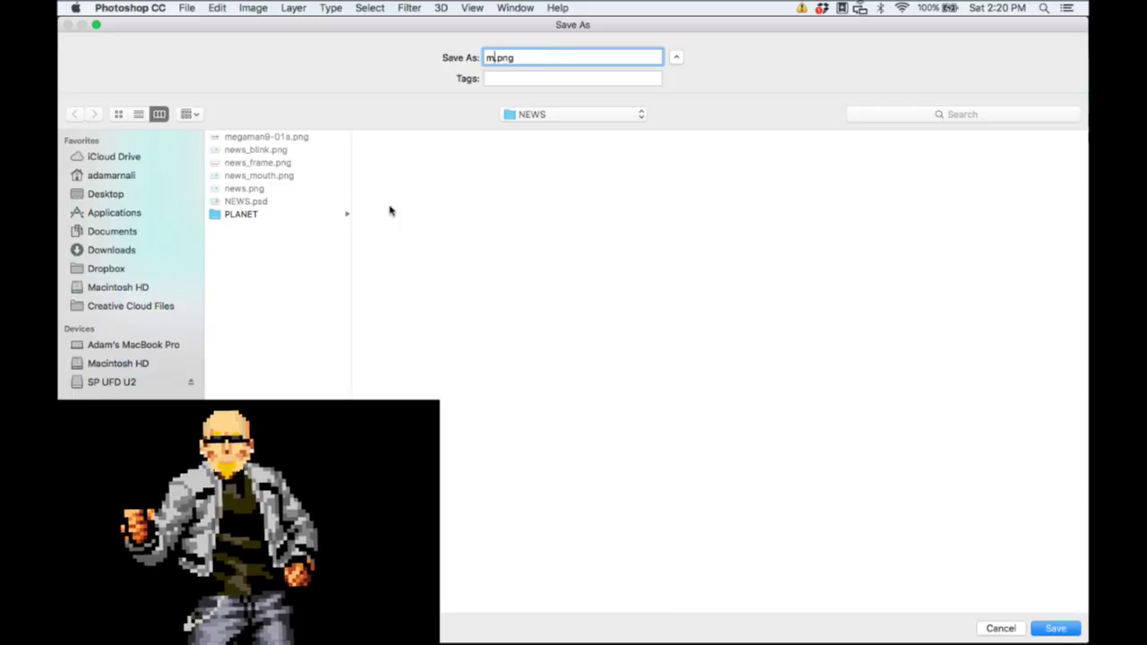
text(news_mouth)
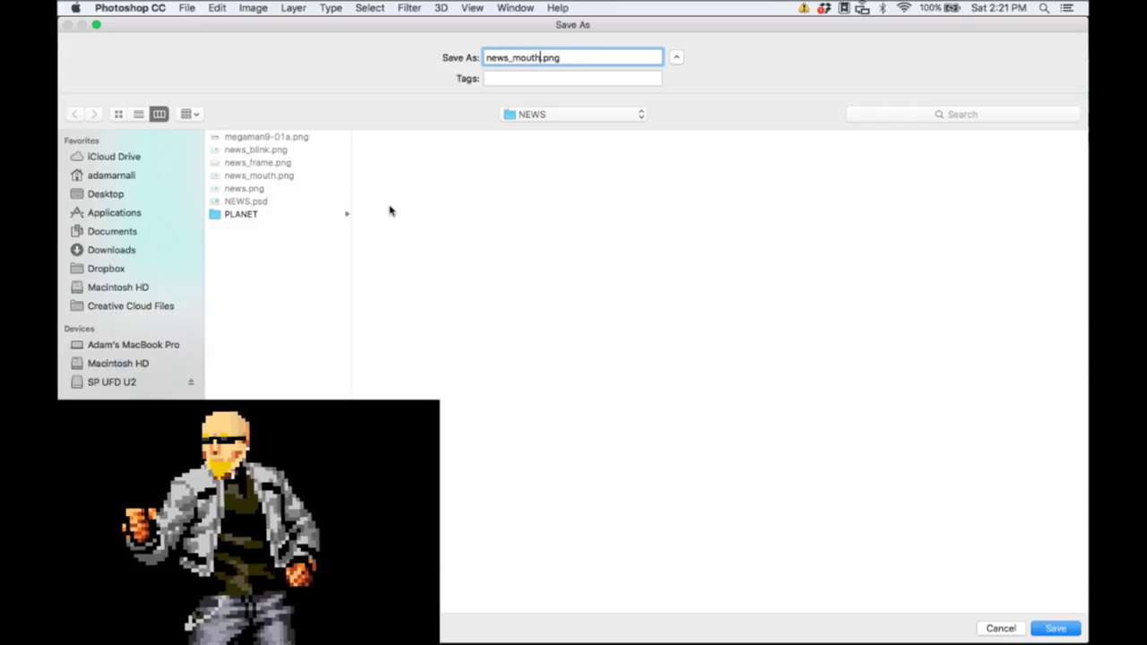
text(2)
key(Return)
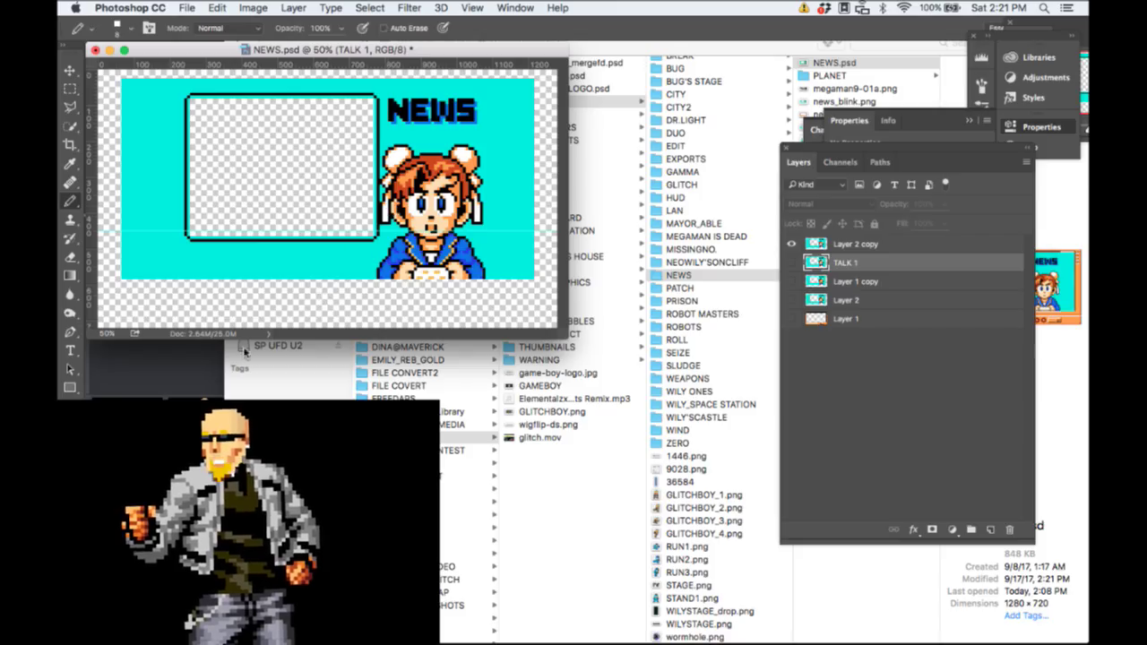
Step: Switch to Wirecast and take the shot of the After Effects screen live
click(303, 352)
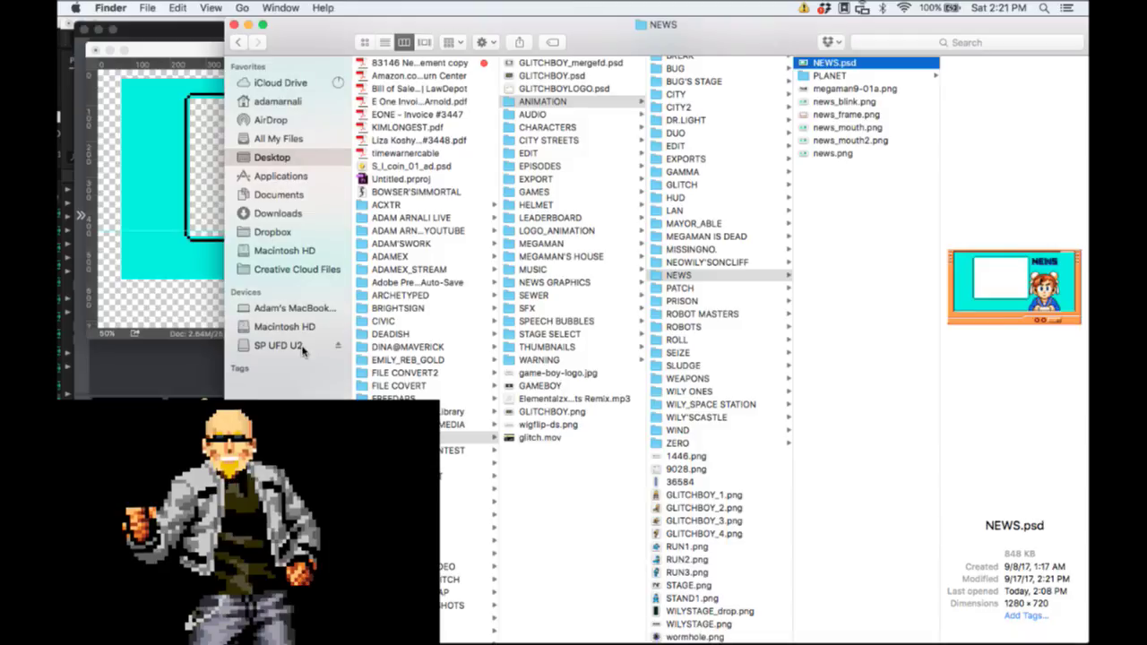
key(super+Tab)
key(super+Tab)
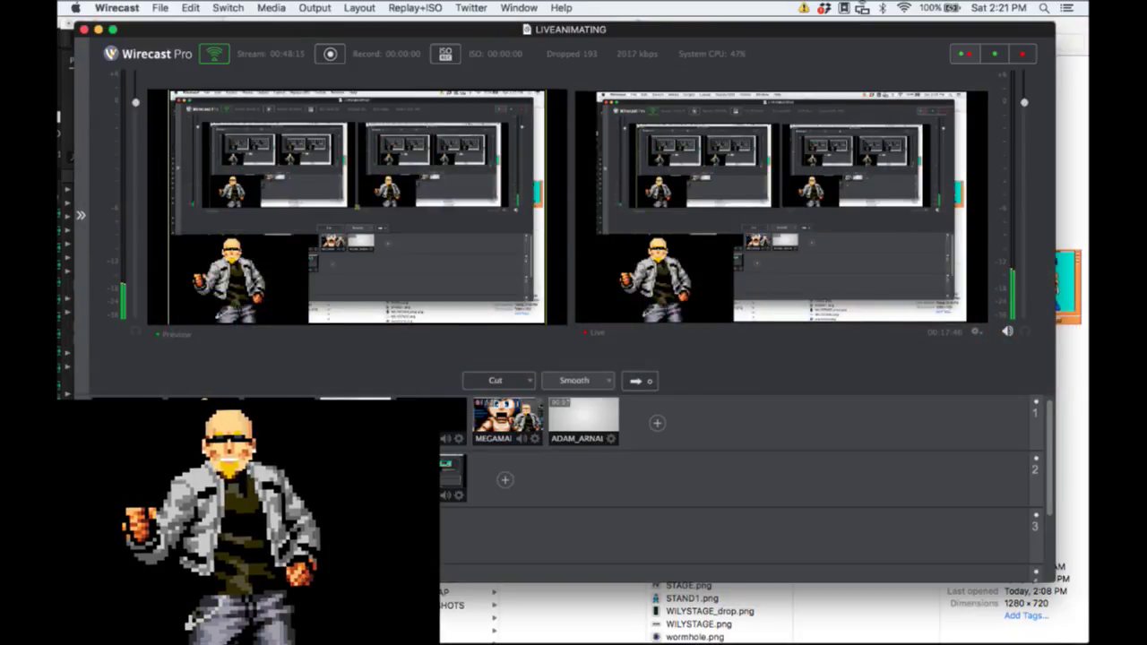
click(489, 443)
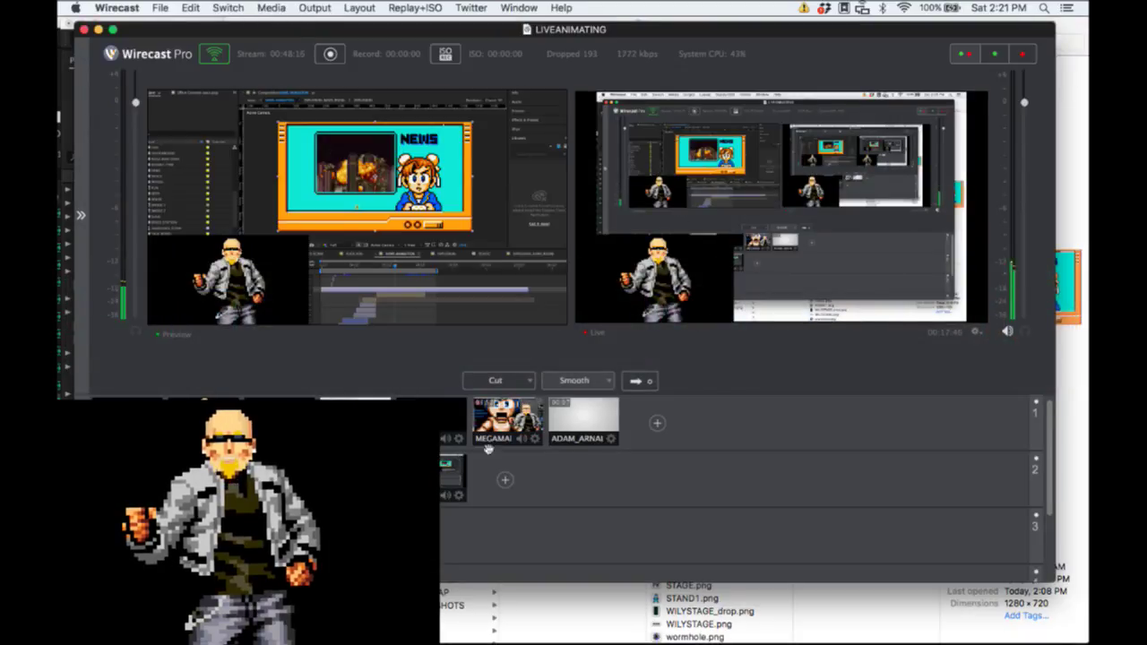
click(650, 382)
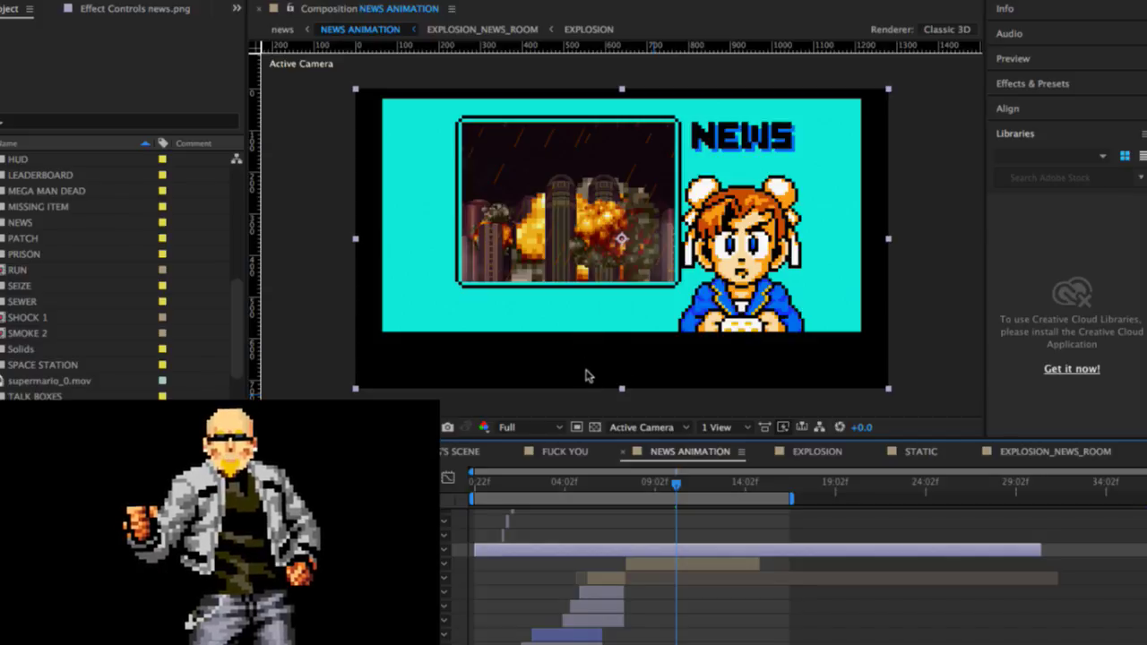
Step: In After Effects, expand the project's NEWS folder and import news_frame.png and news_mouth2.png into it
scroll(27, 337, down, 3)
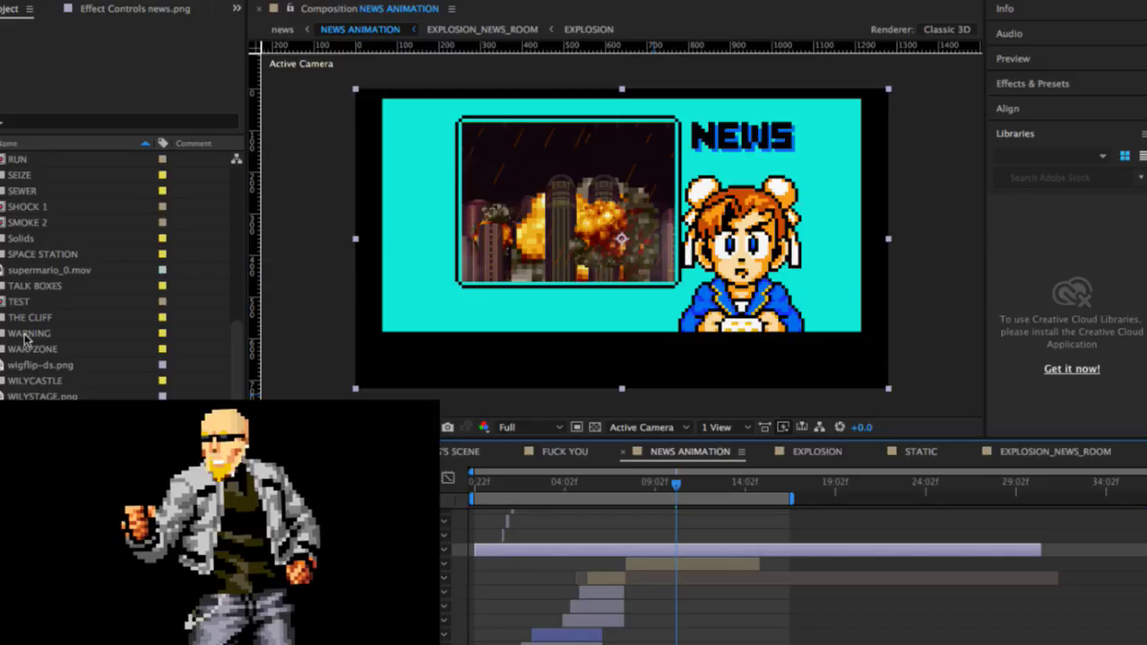
scroll(27, 337, up, 3)
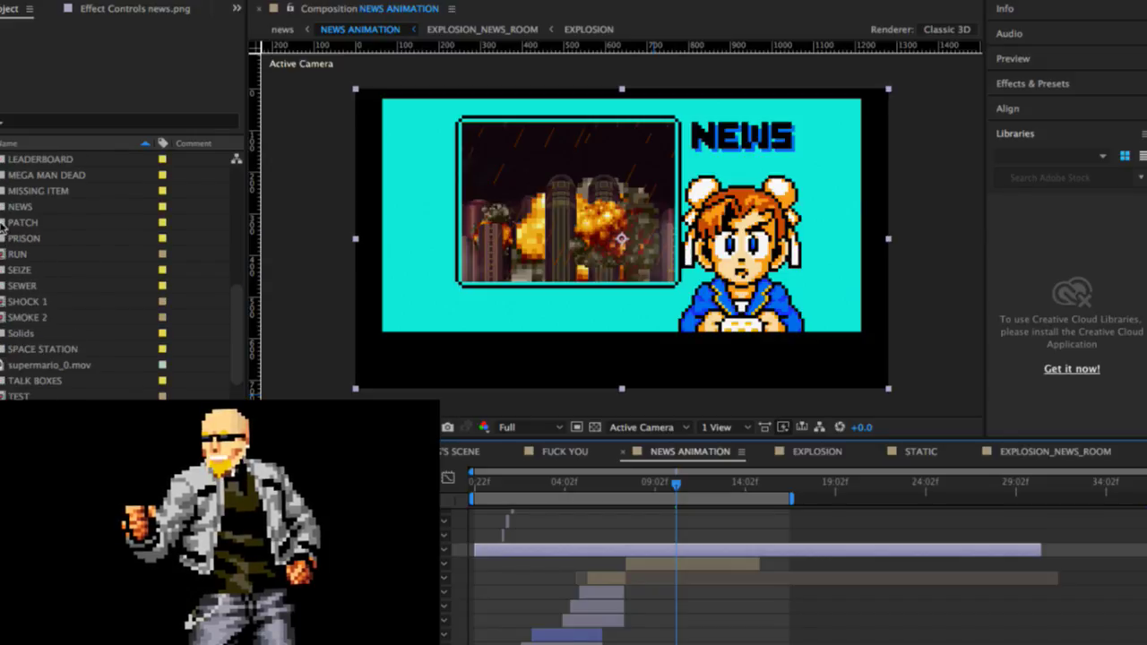
click(3, 206)
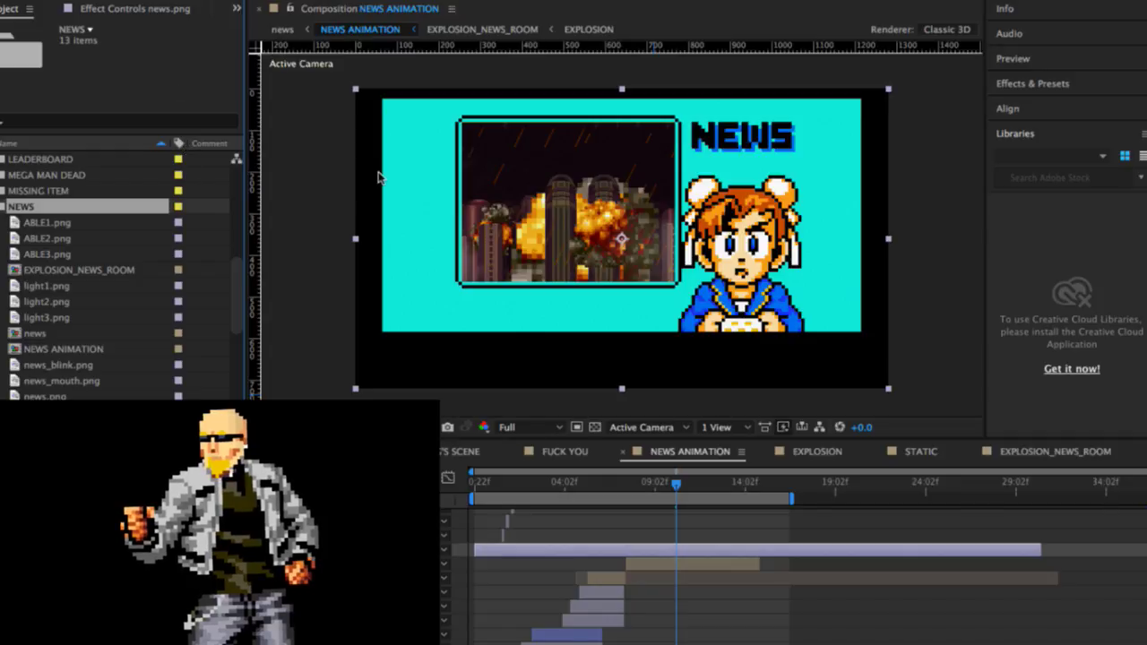
click(545, 178)
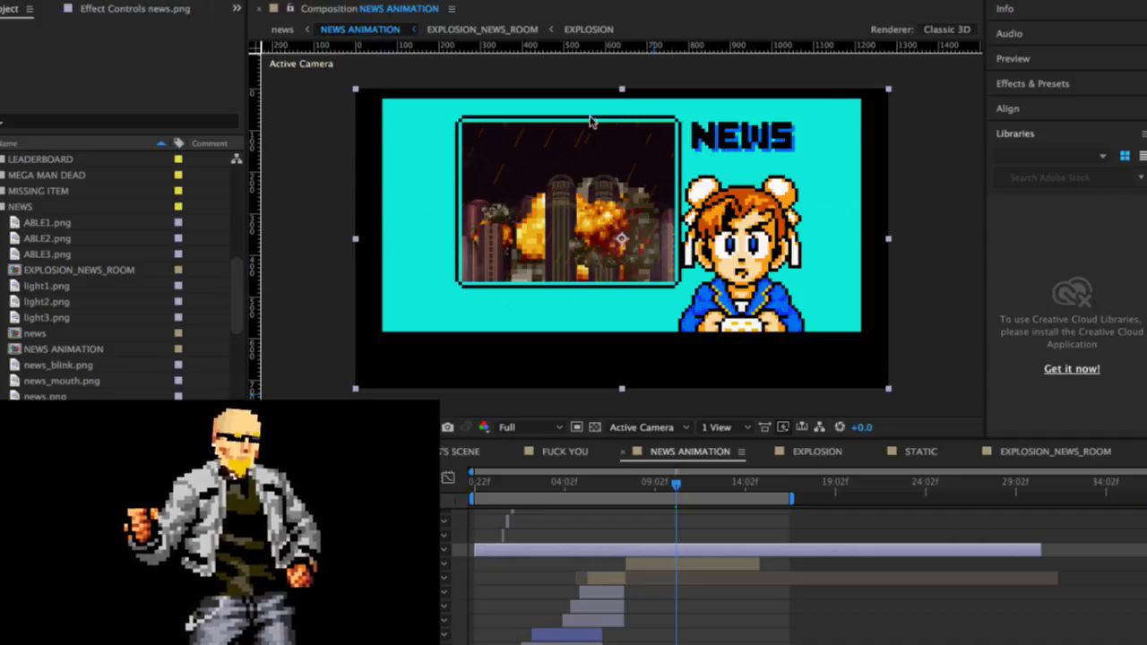
click(823, 402)
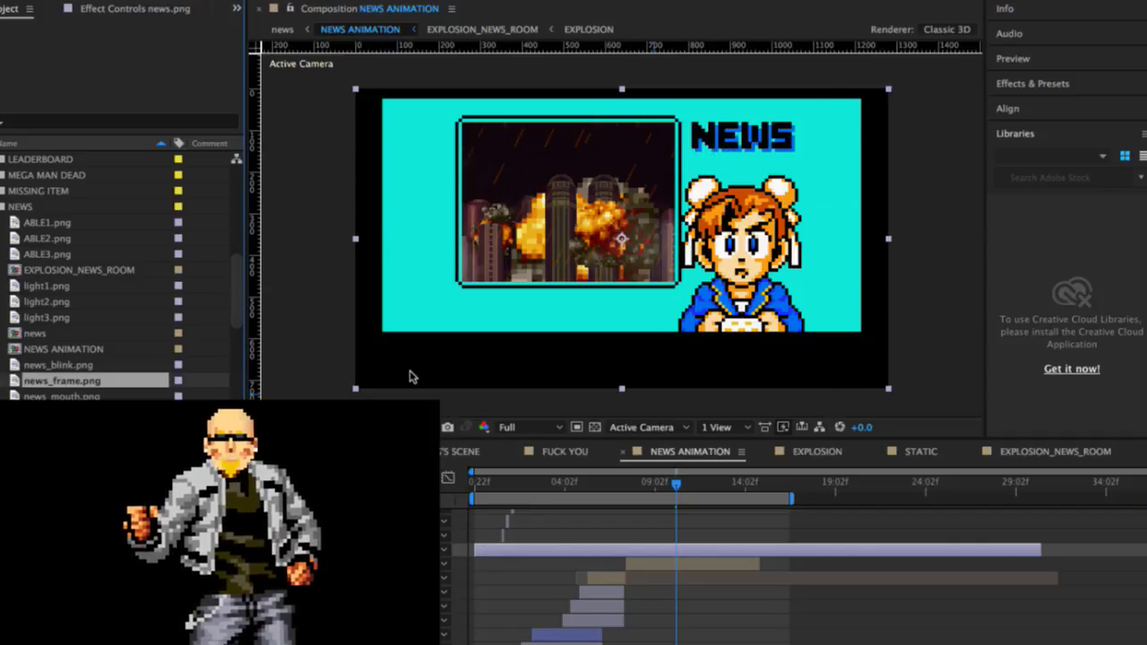
Step: Add news_frame.png to the NEWS ANIMATION composition directly below the news.png layer and preview the animation
click(40, 363)
drag(27, 381, 269, 559)
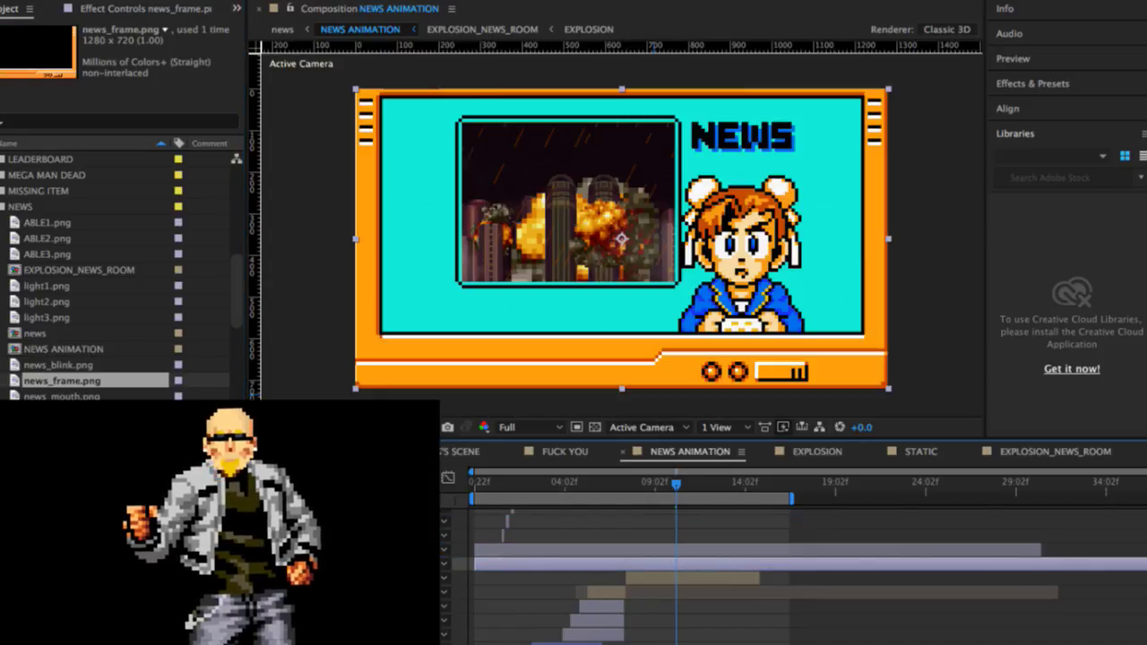
click(542, 482)
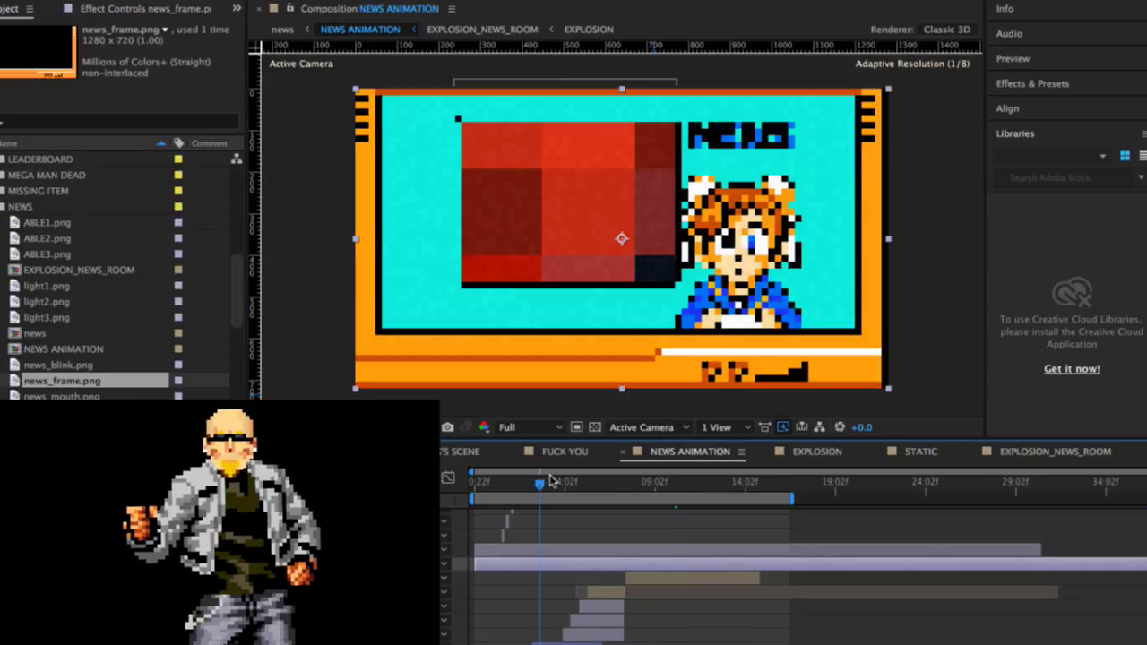
drag(552, 481, 696, 484)
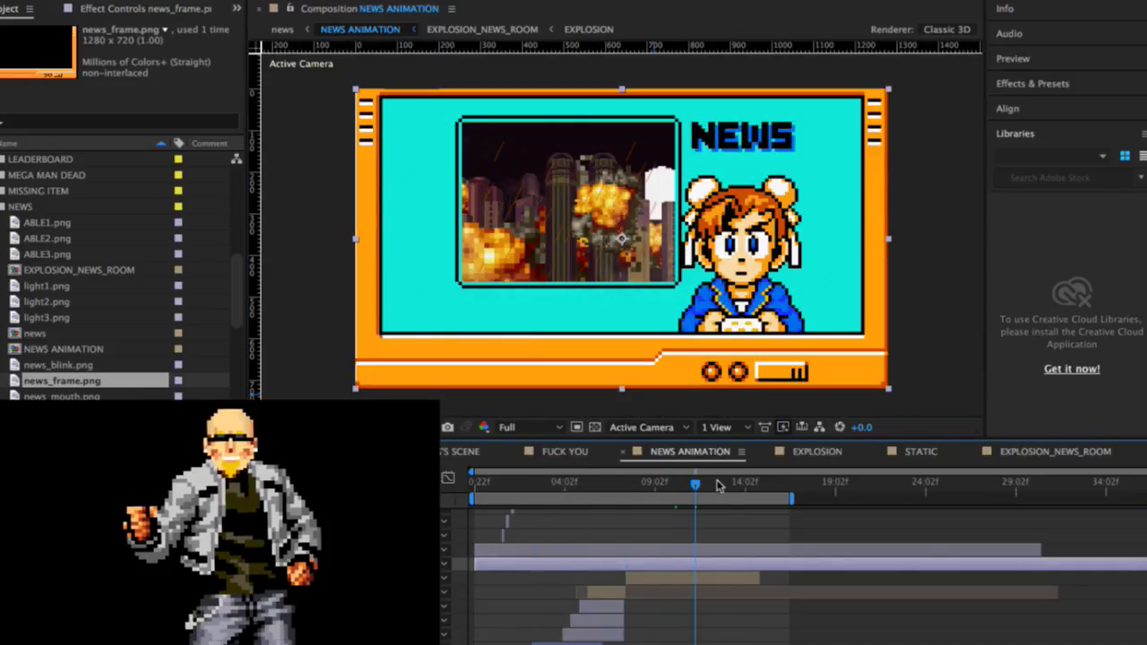
key(space)
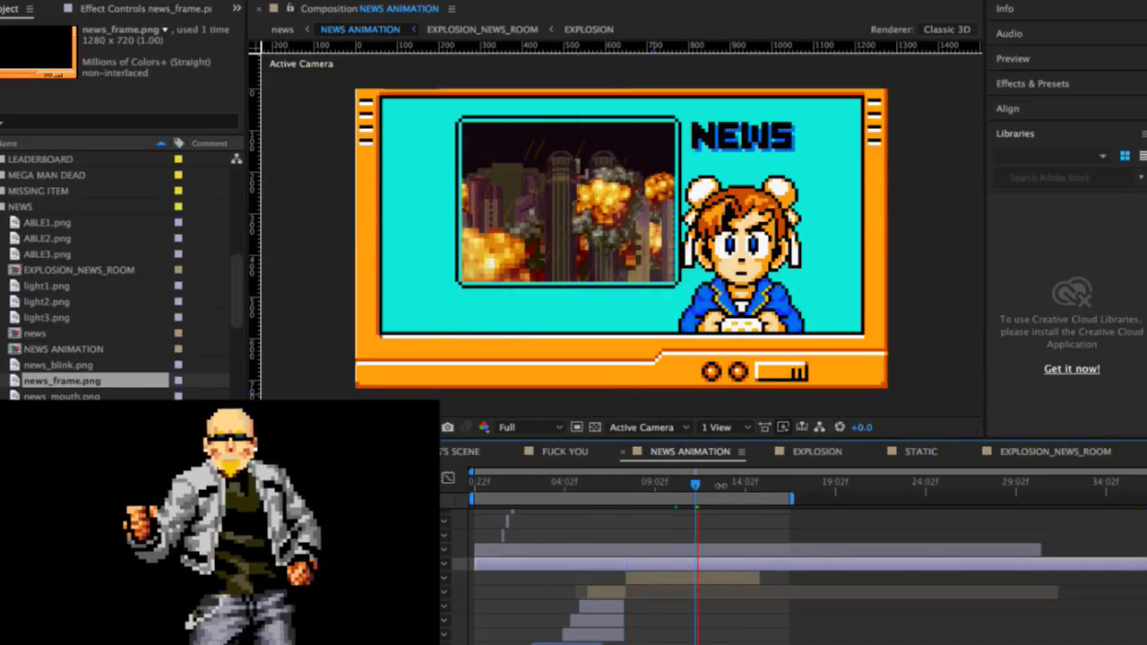
Step: Split the news.png layer in the NEWS ANIMATION timeline at the large explosion, just before 14:02f
click(732, 484)
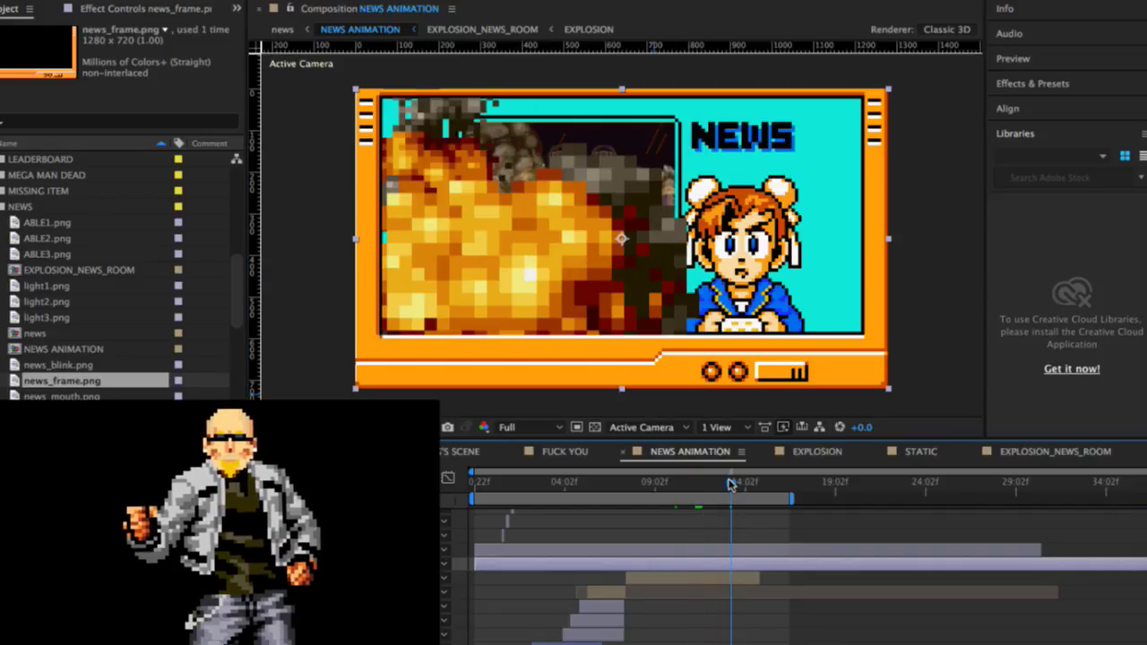
click(712, 553)
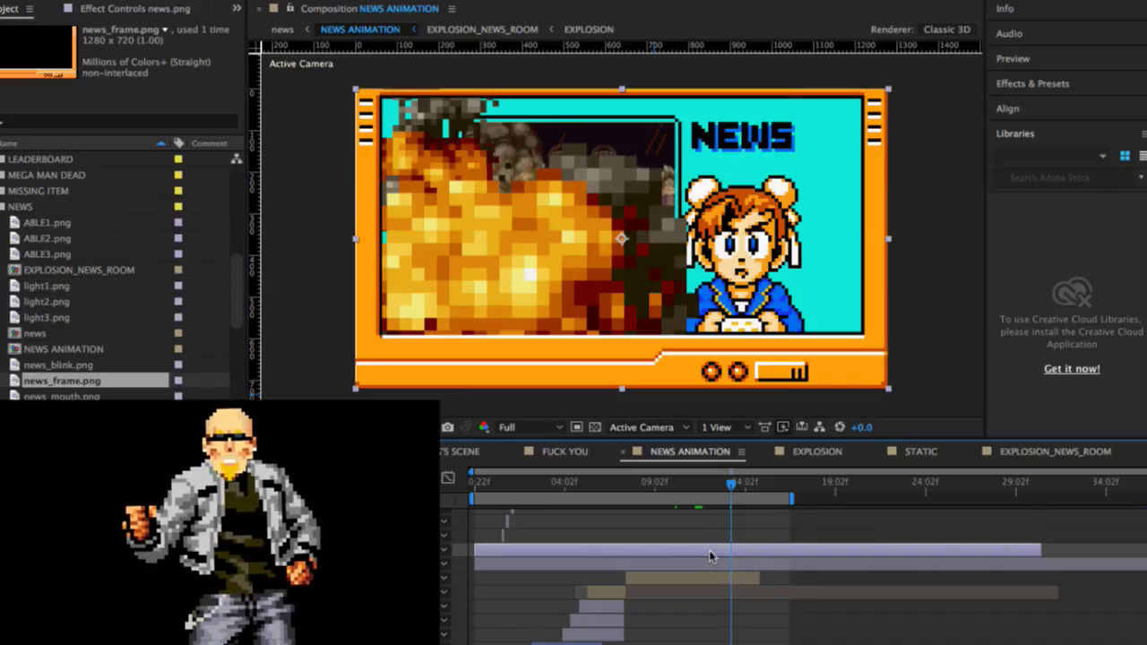
key(ctrl+shift+d)
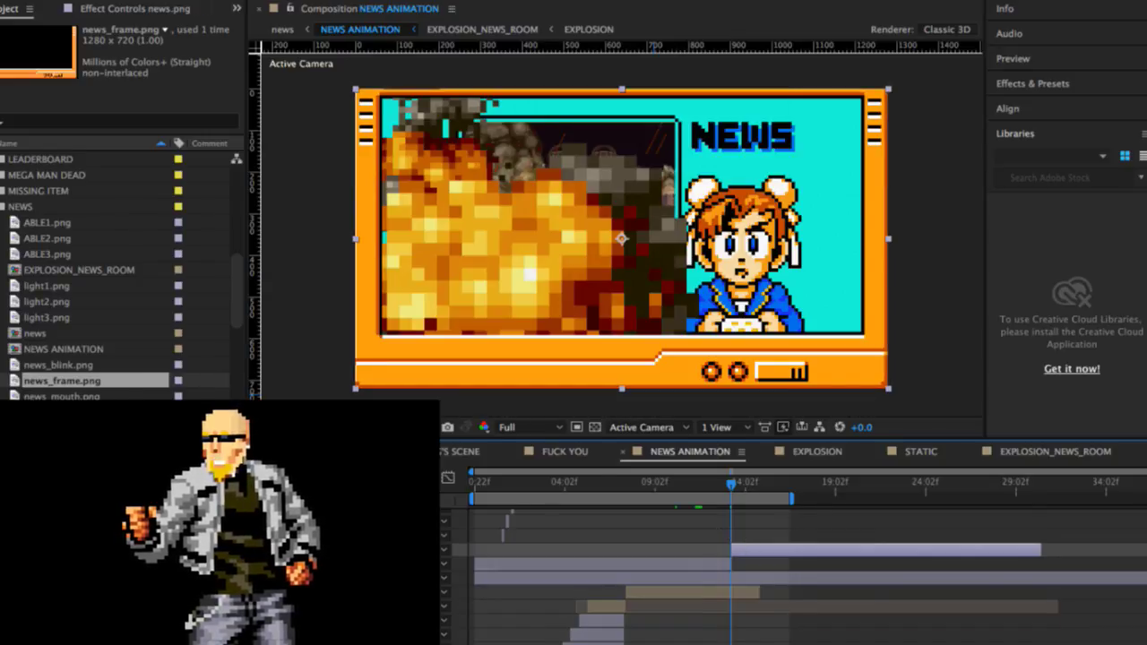
Step: Add news_mouth2.png to the NEWS ANIMATION timeline, trim it to start at the split point, and delete news.png's second segment
drag(67, 412, 305, 558)
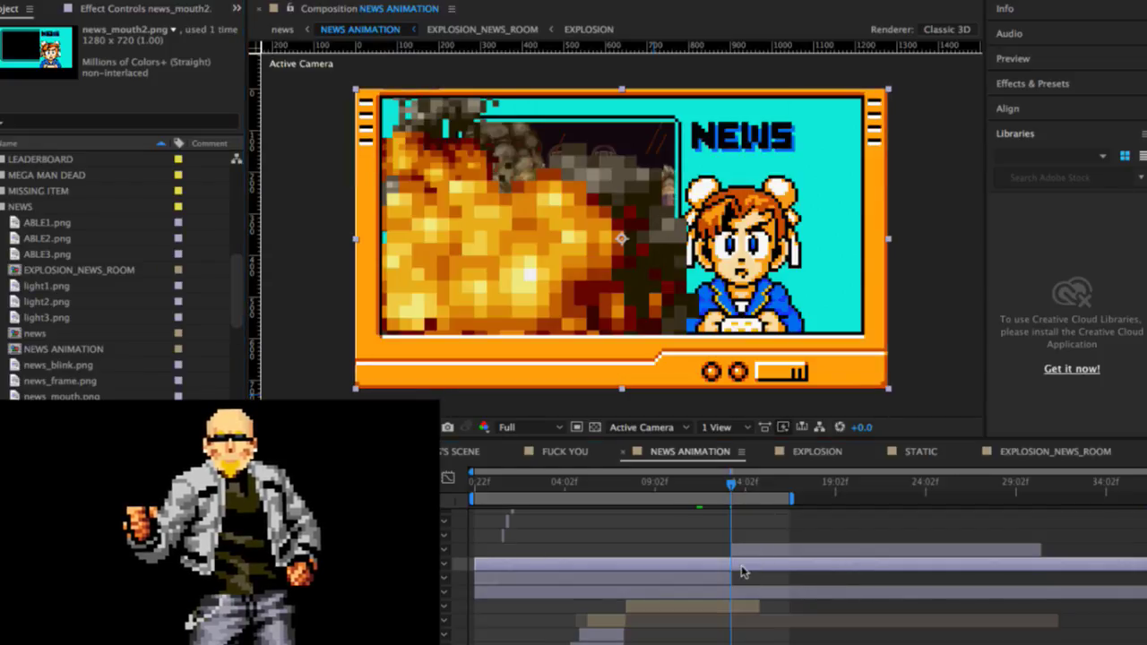
key(super+shift+d)
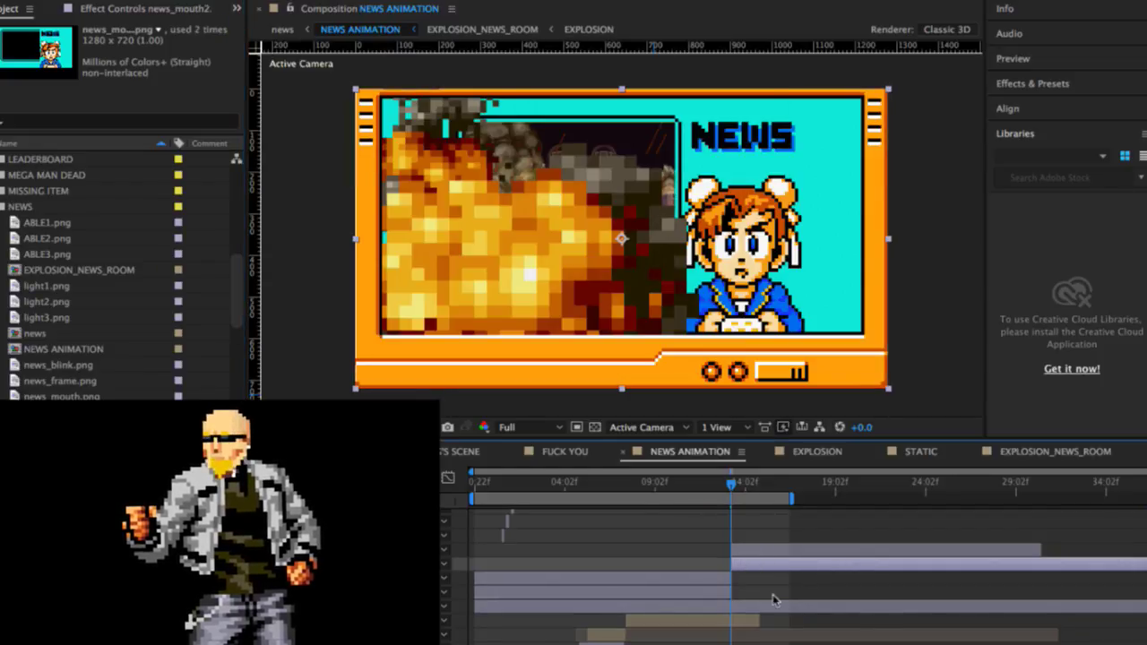
click(710, 577)
key(Delete)
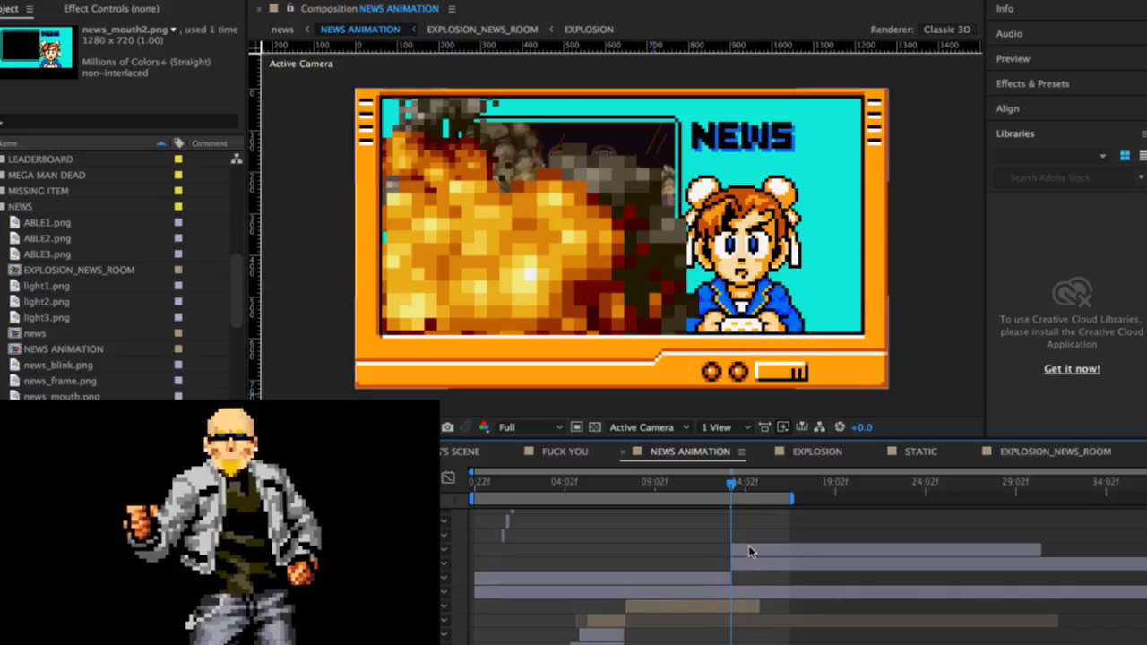
click(751, 551)
key(Delete)
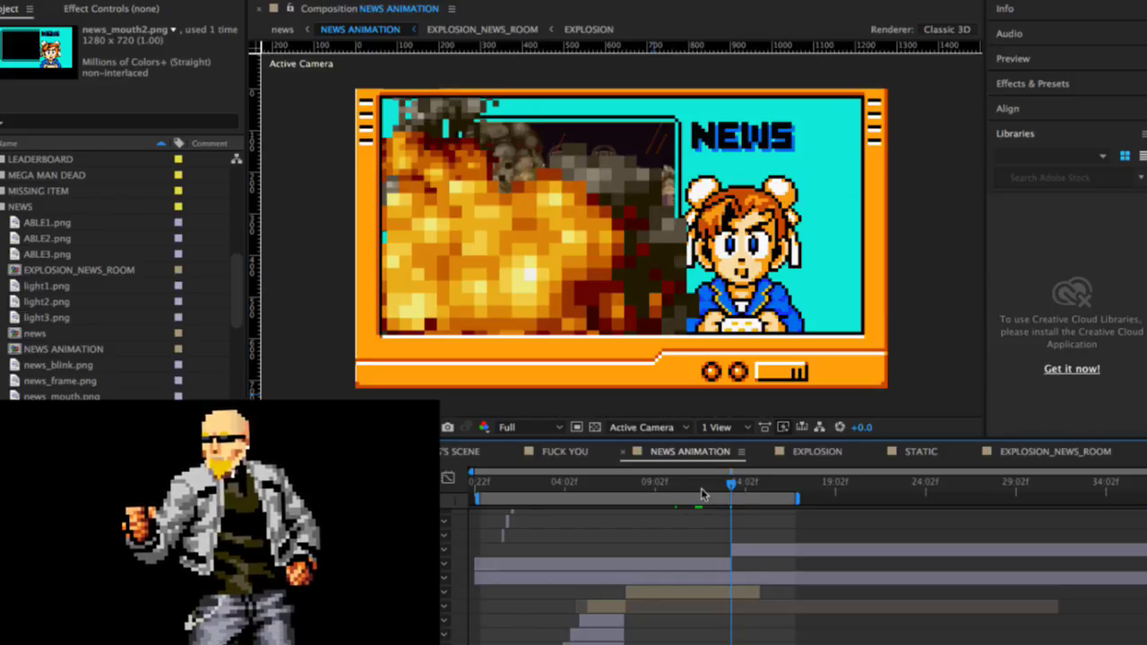
Step: Move the cut between news.png and news_mouth2.png about one second earlier, extending news_mouth2.png and shortening news.png to match
click(709, 482)
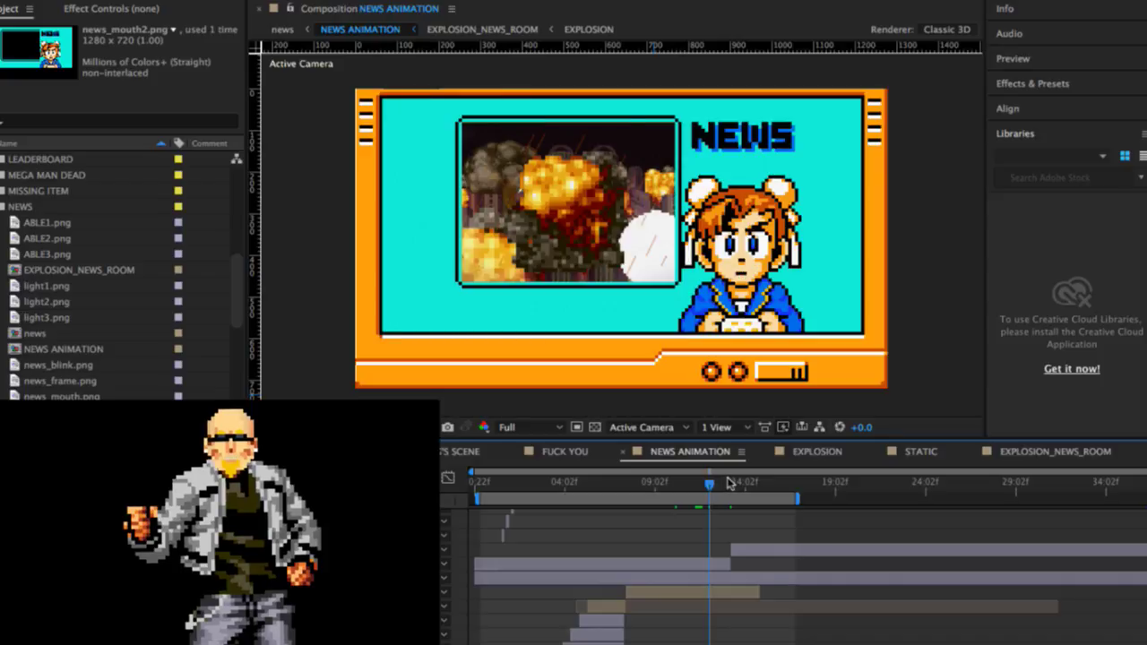
drag(730, 482, 720, 486)
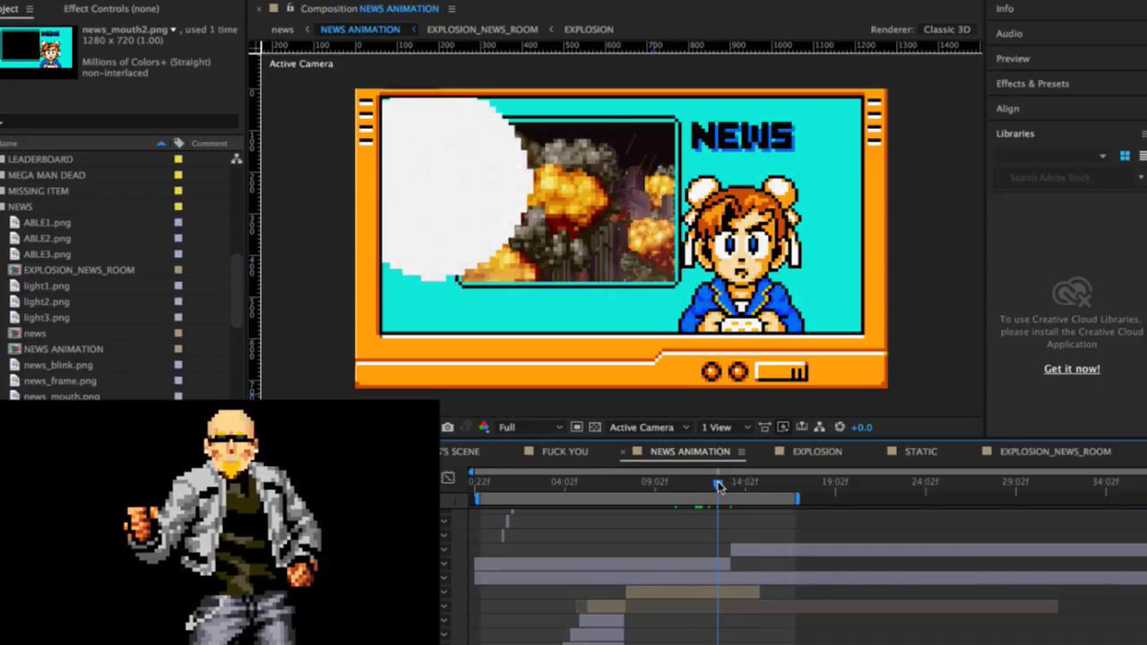
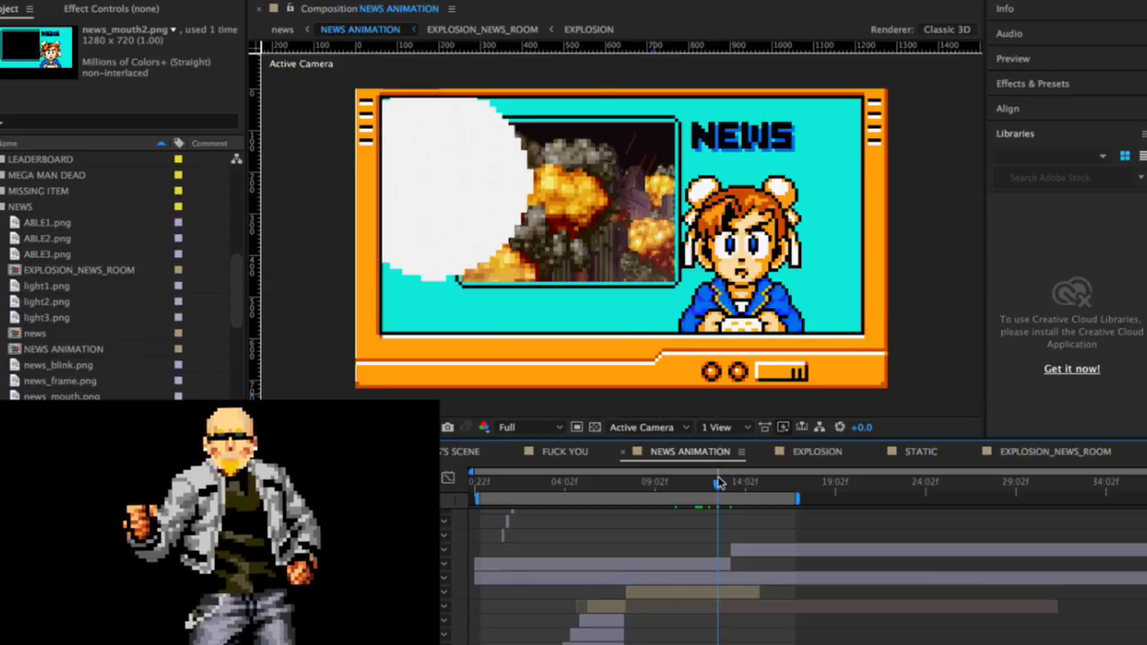
mouse_move(718, 476)
mouse_down()
mouse_move(723, 485)
mouse_move(714, 479)
mouse_up()
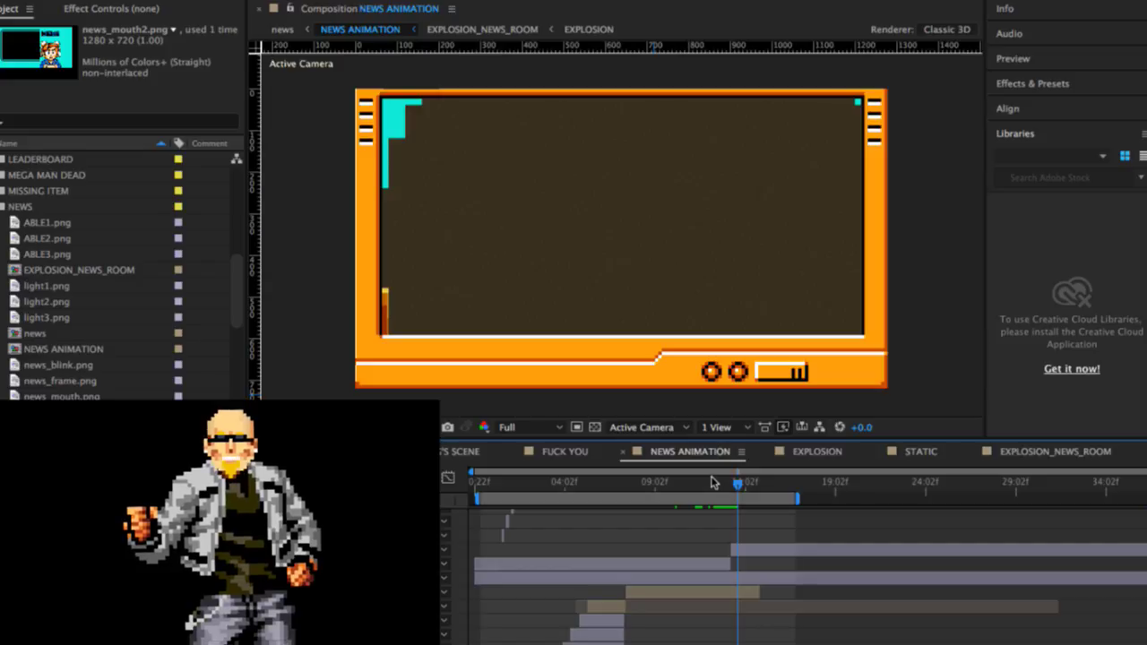
click(714, 482)
key(space)
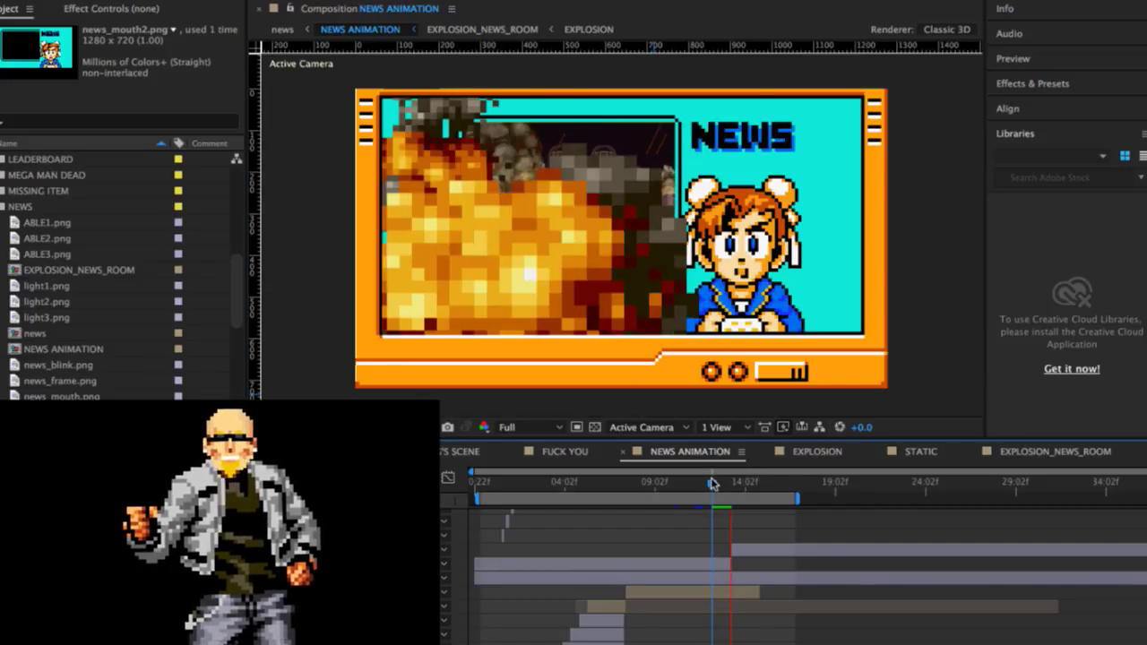
key(space)
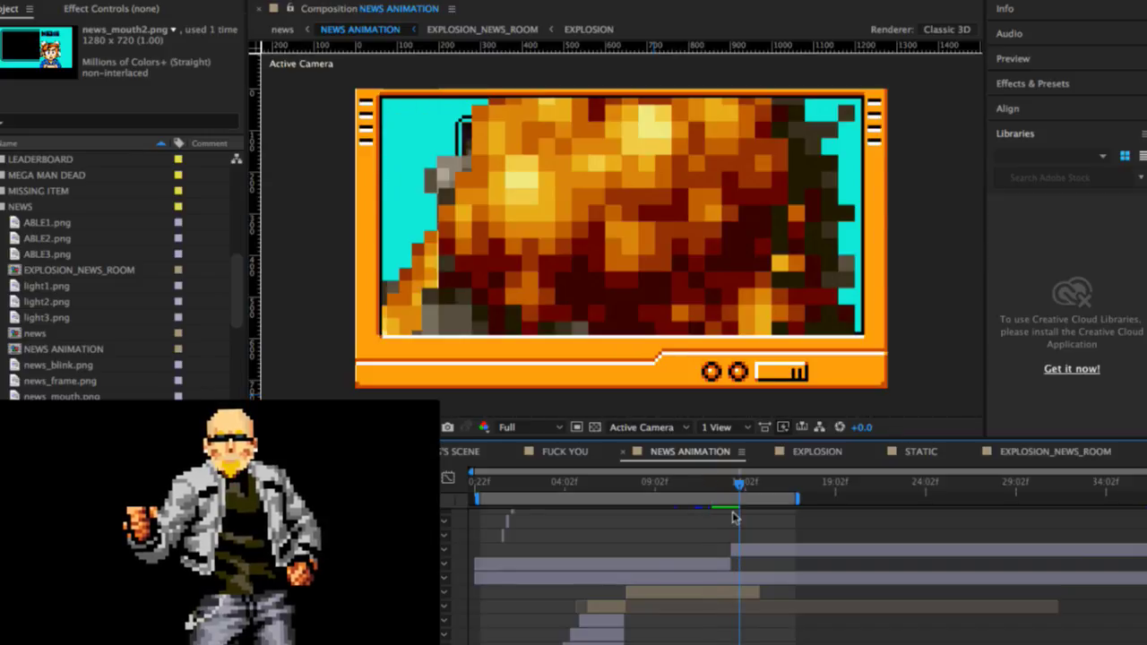
drag(735, 550, 711, 550)
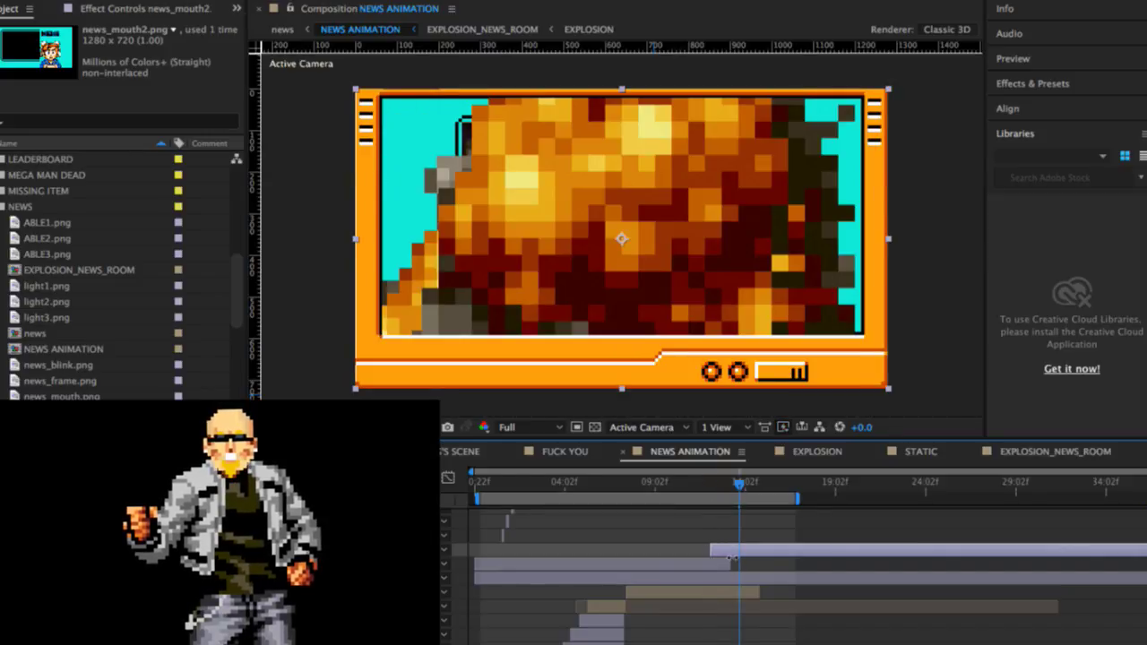
click(725, 565)
Step: Preview the newscaster's change of expression from the new cut through the large explosion
click(707, 484)
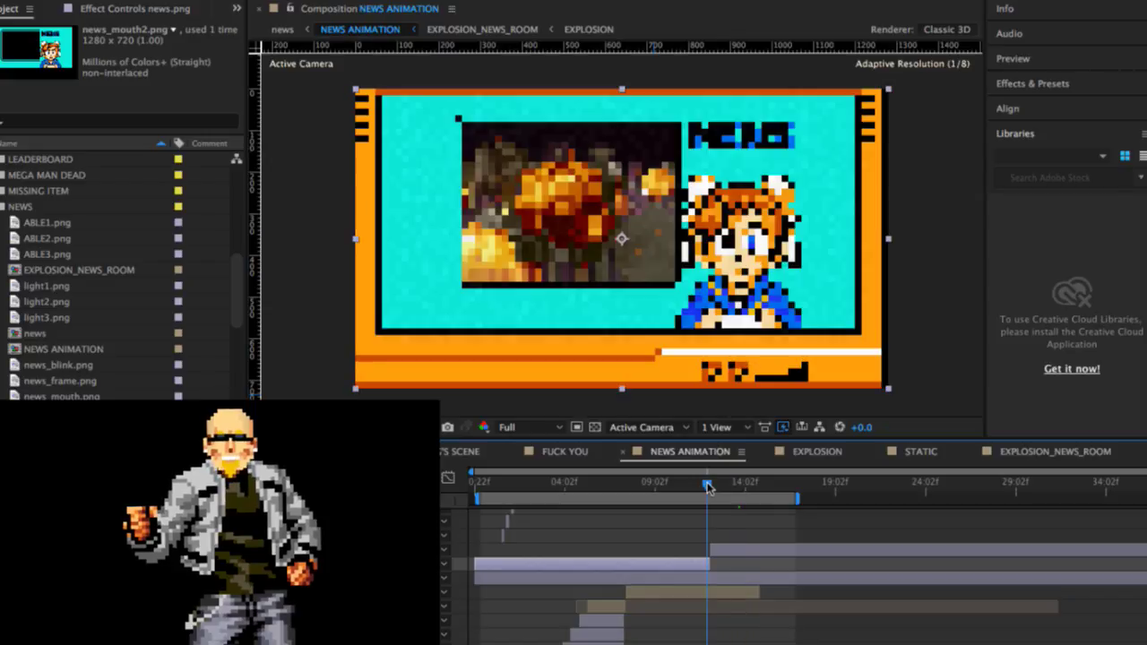
key(space)
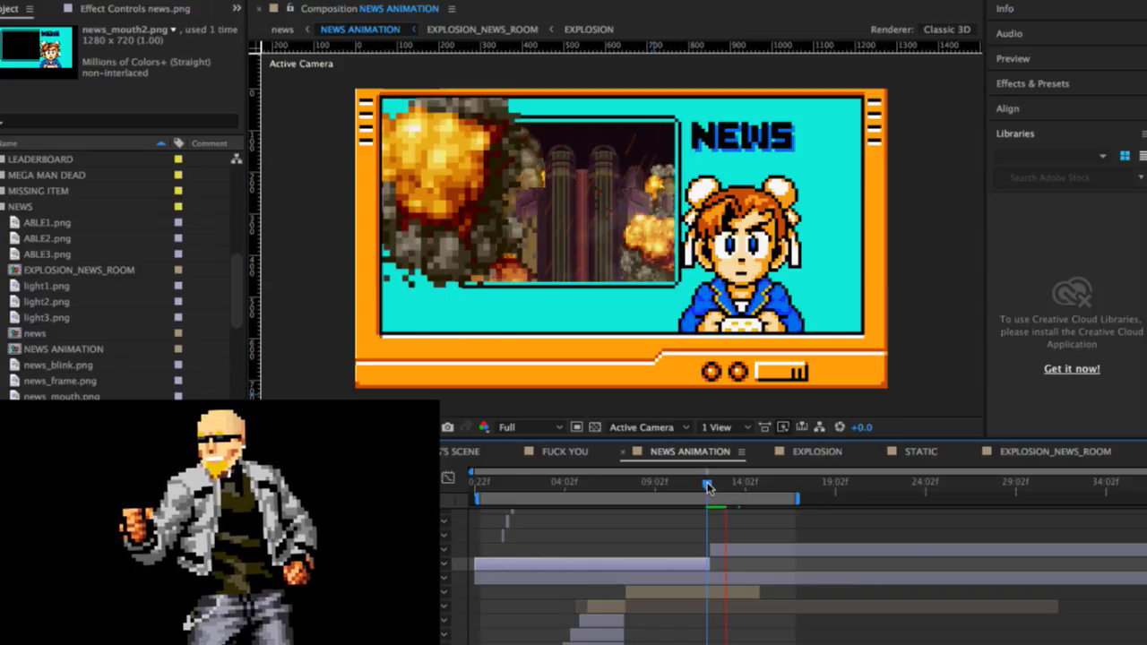
key(space)
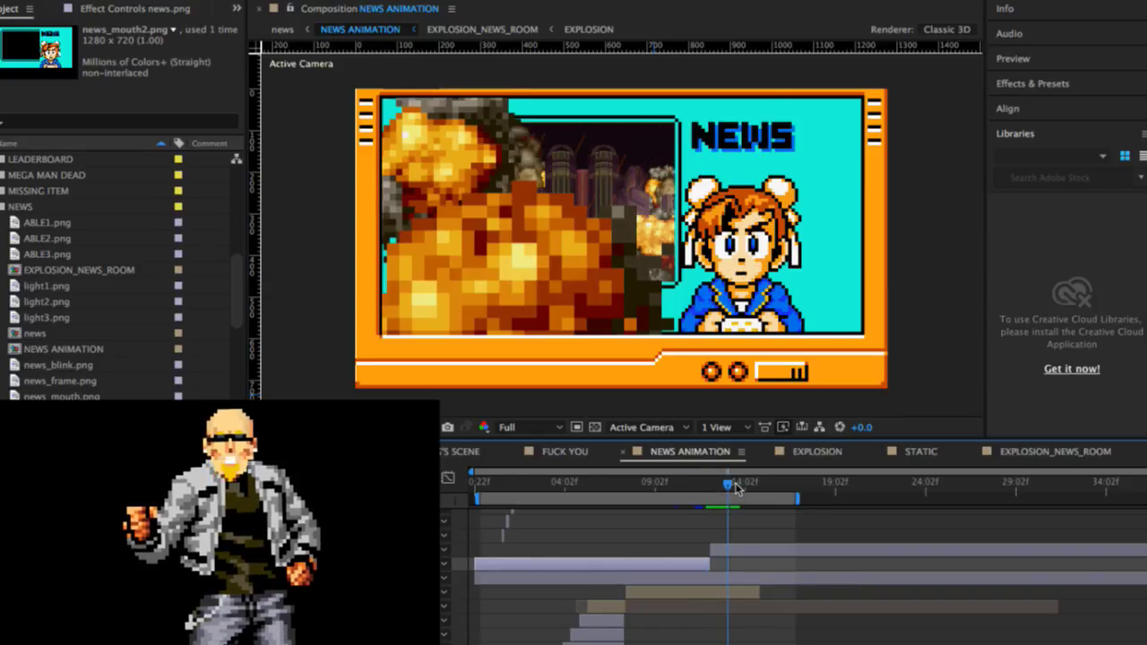
mouse_move(740, 487)
mouse_down()
mouse_move(760, 487)
mouse_move(736, 484)
mouse_up()
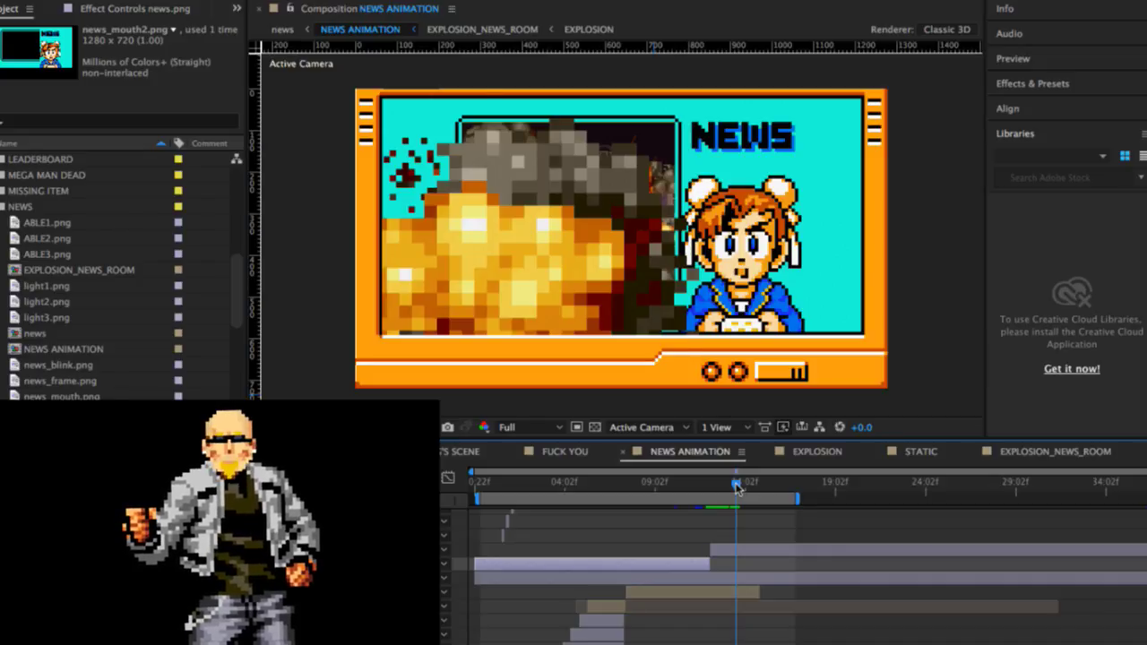
mouse_move(736, 485)
mouse_down()
mouse_move(684, 485)
mouse_move(715, 485)
mouse_up()
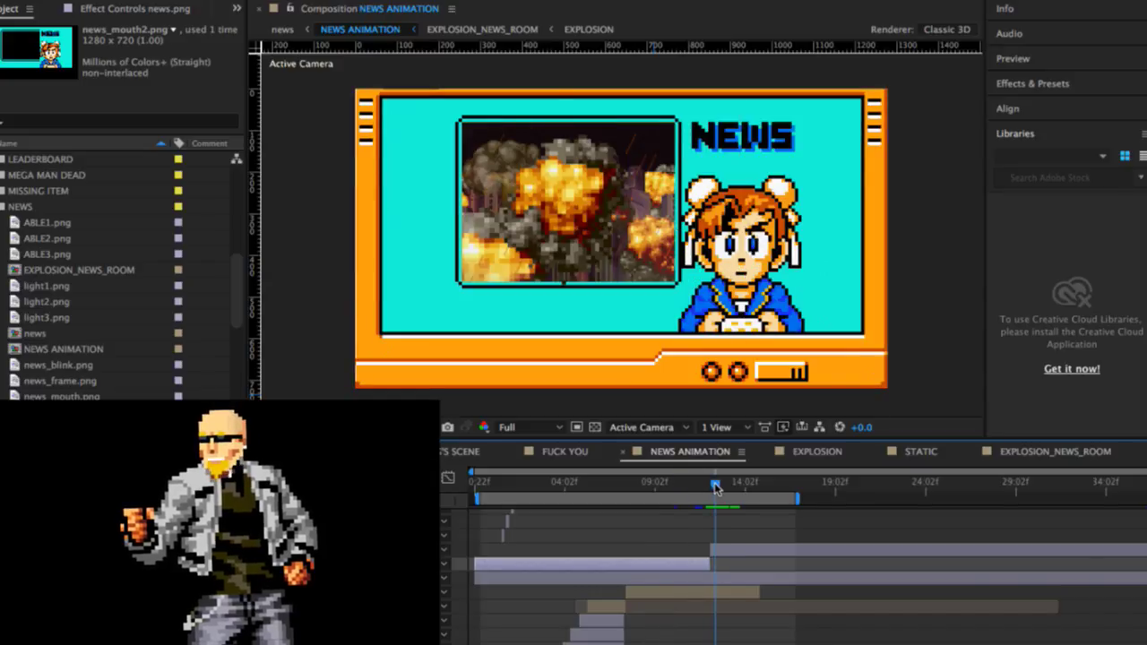
key(space)
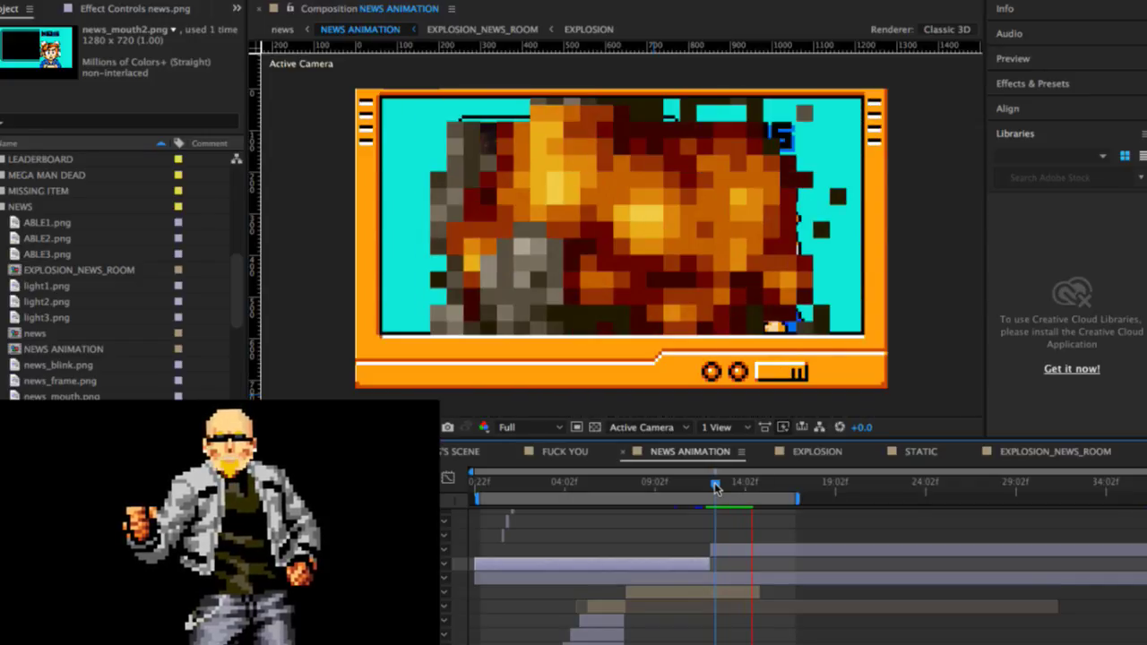
key(space)
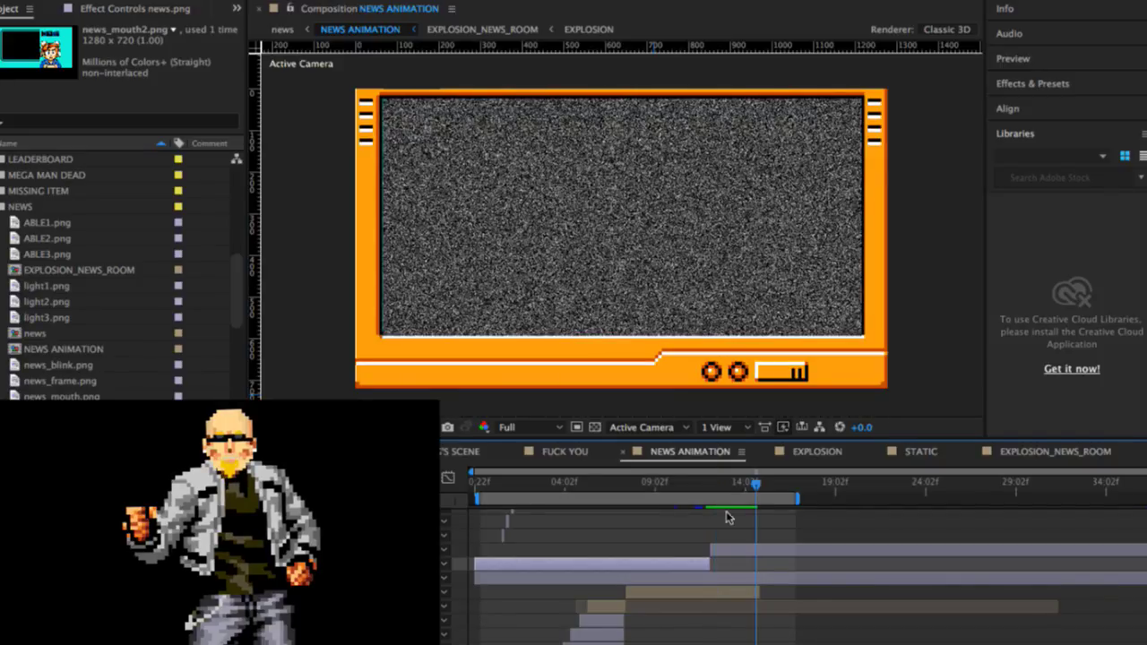
Step: Try shifting the EXPLOSION_NEWS_ROOM layer slightly later on the timeline, preview the transition to static, and undo the shift
scroll(735, 524, up, 5)
scroll(735, 523, up, 3)
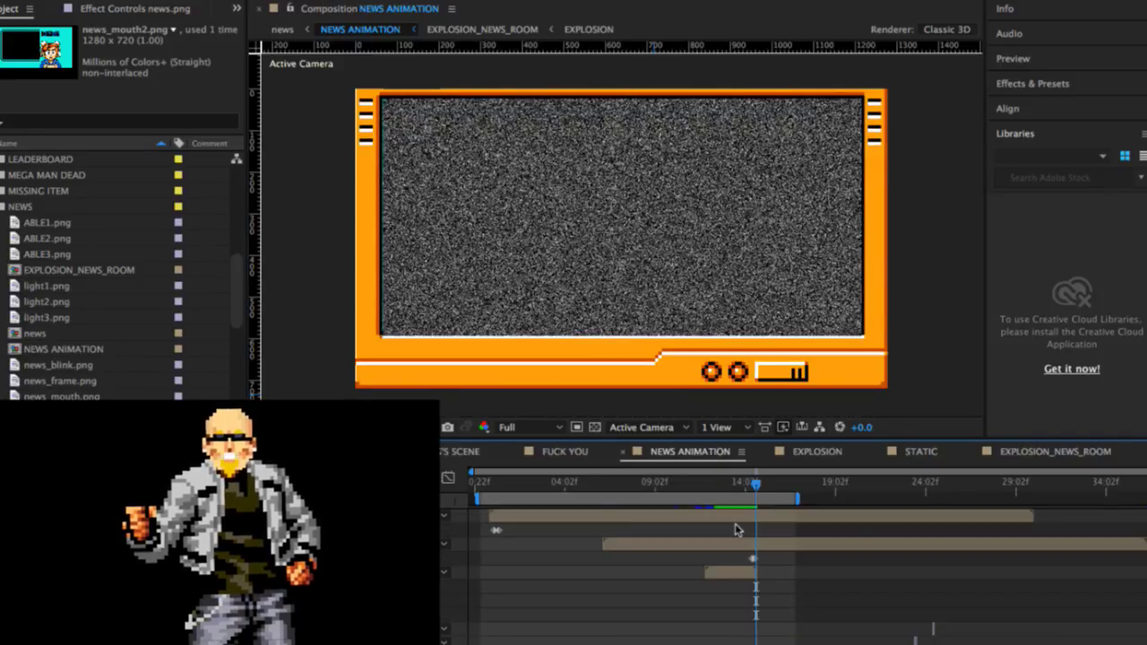
click(730, 576)
drag(731, 577, 734, 577)
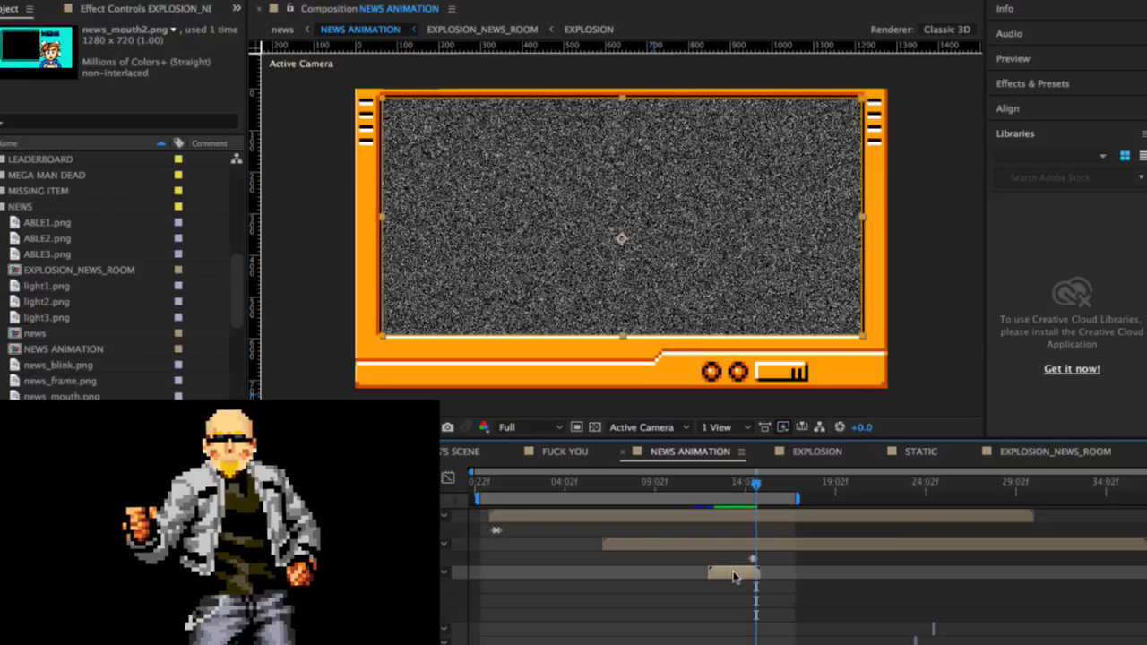
drag(752, 484, 733, 484)
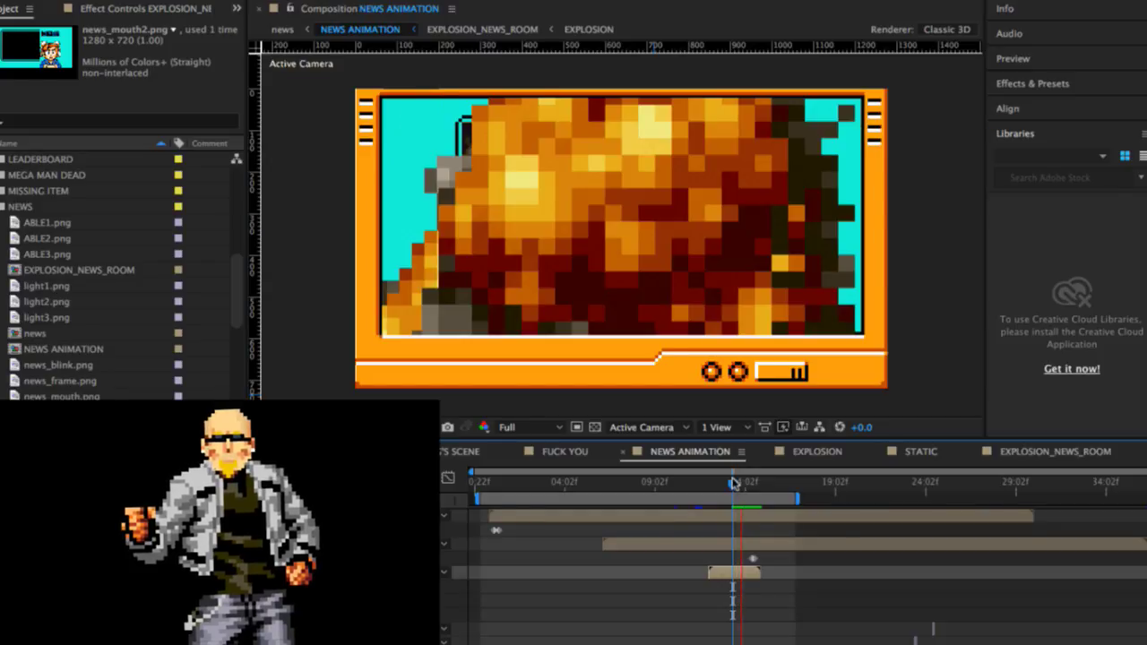
key(space)
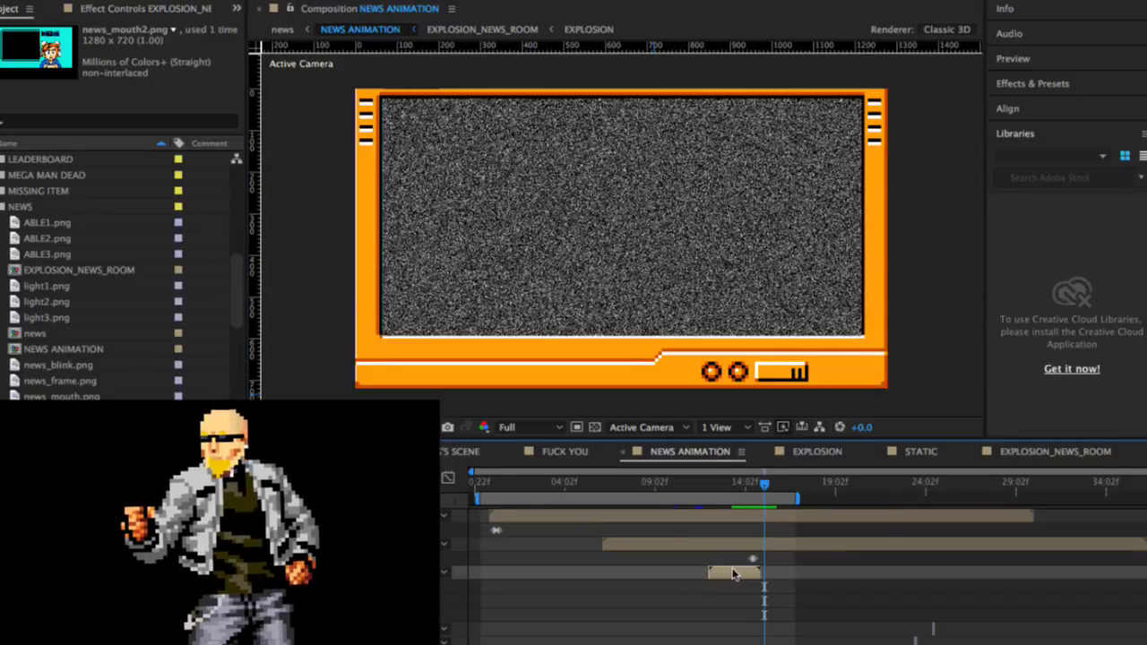
key(super+z)
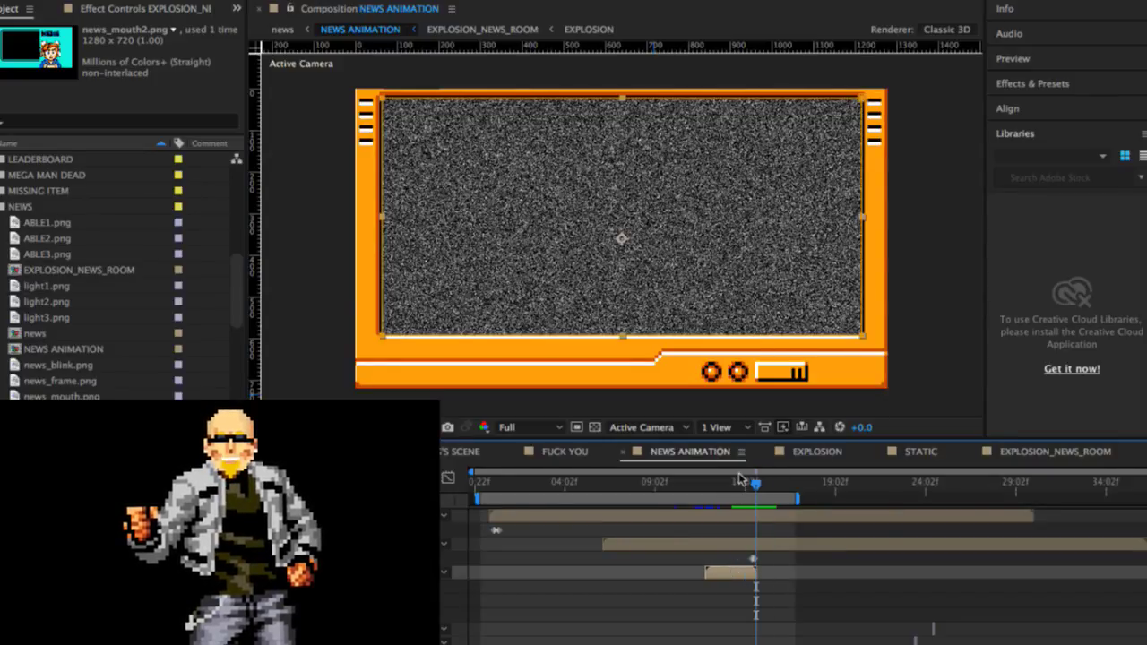
Step: Replay the large explosion's transition to static and scrub to the frame where the blast covers the newscaster
click(737, 484)
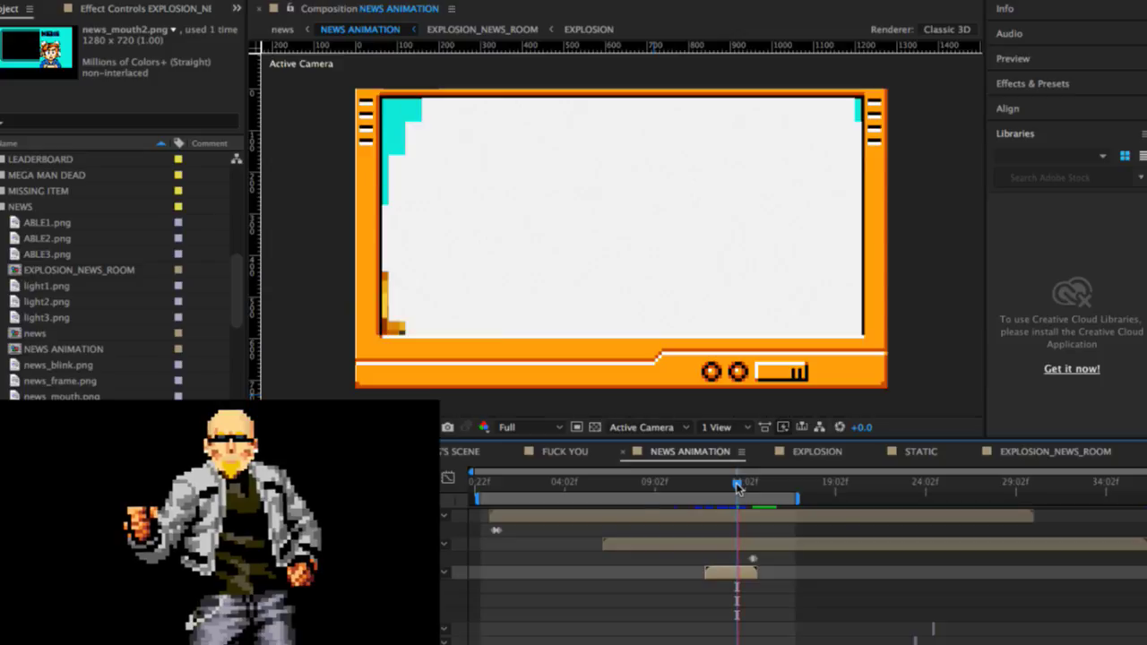
key(space)
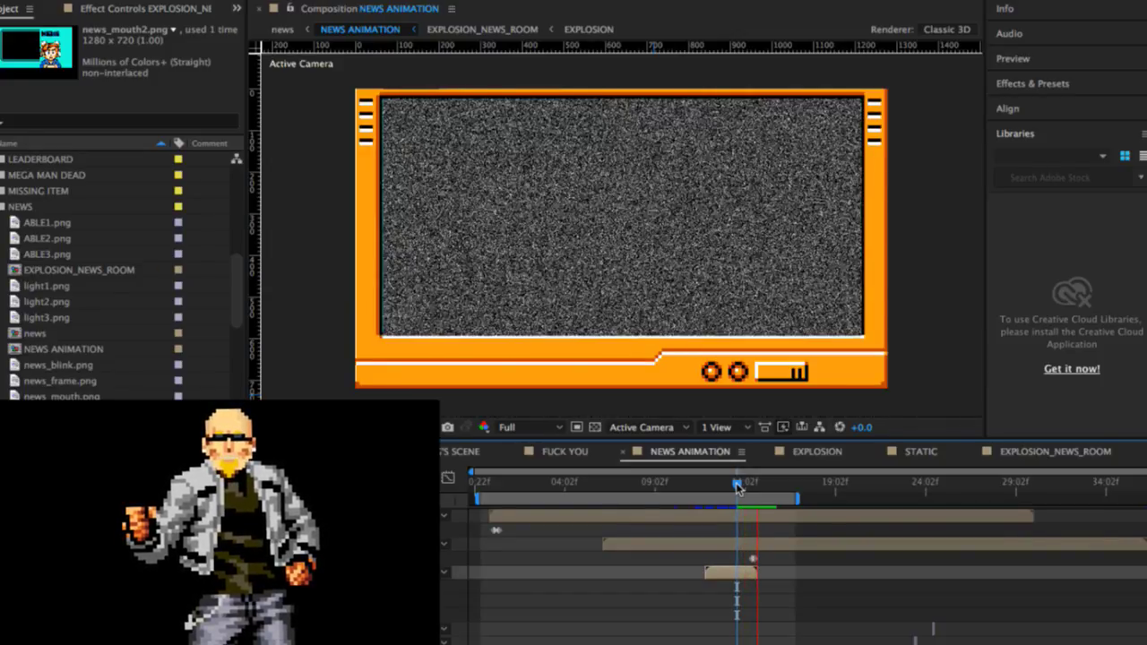
key(space)
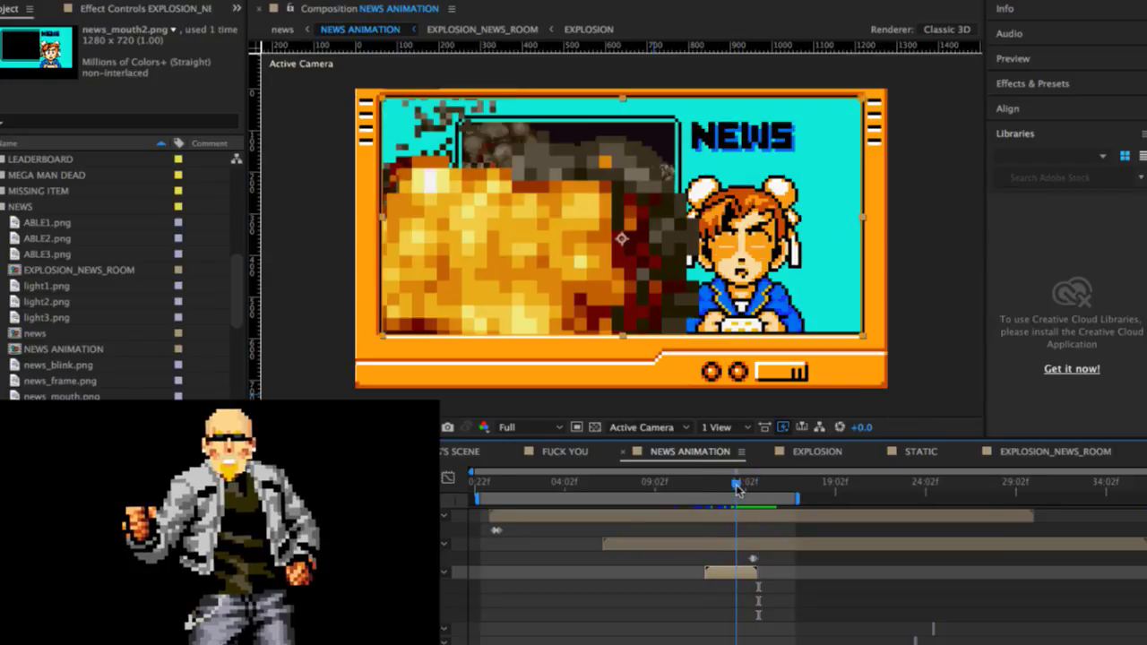
drag(737, 487, 741, 486)
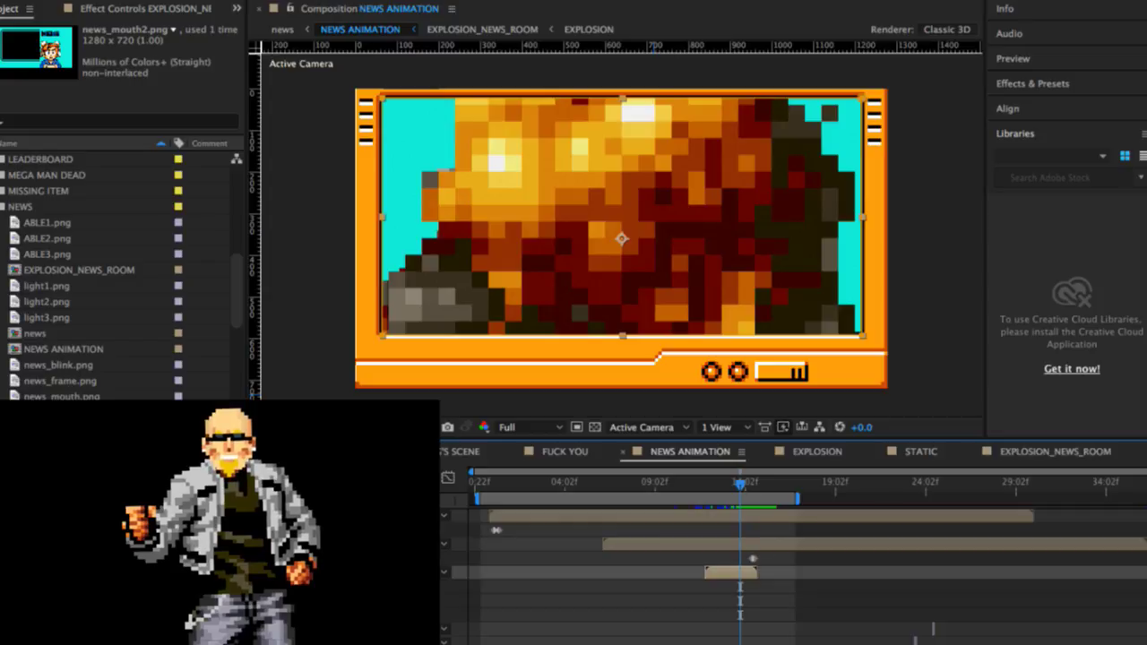
Step: Collapse the EXPLOSION_NEWS_ROOM layer's keyframed properties and select the news_mouth2.png layer in the timeline
key(u)
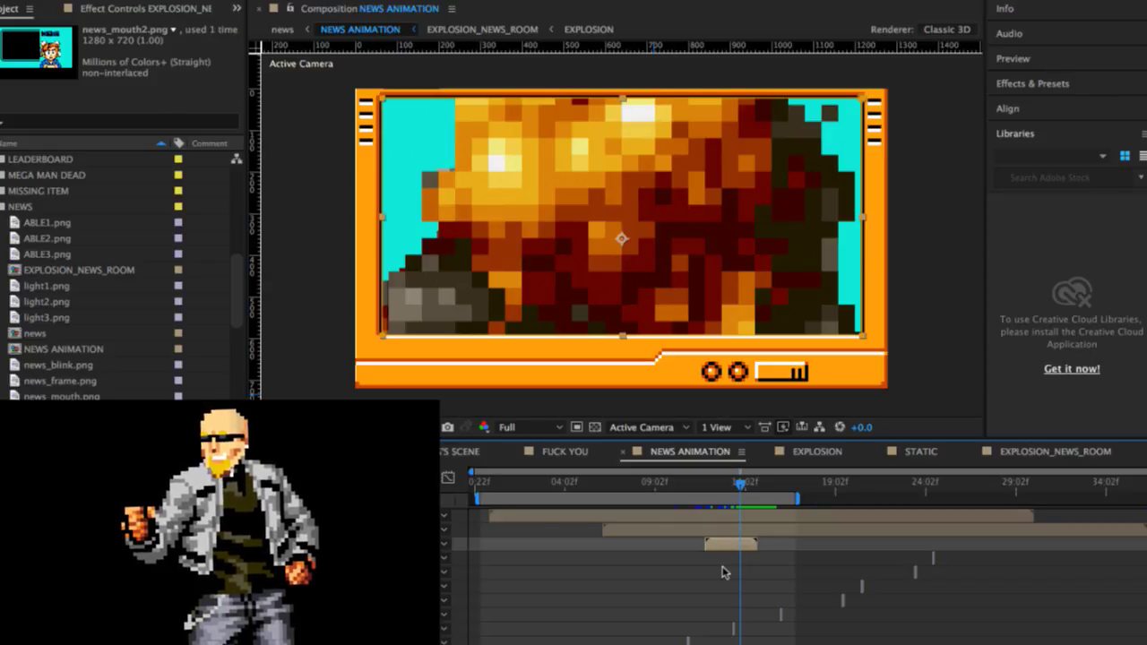
scroll(724, 571, down, 5)
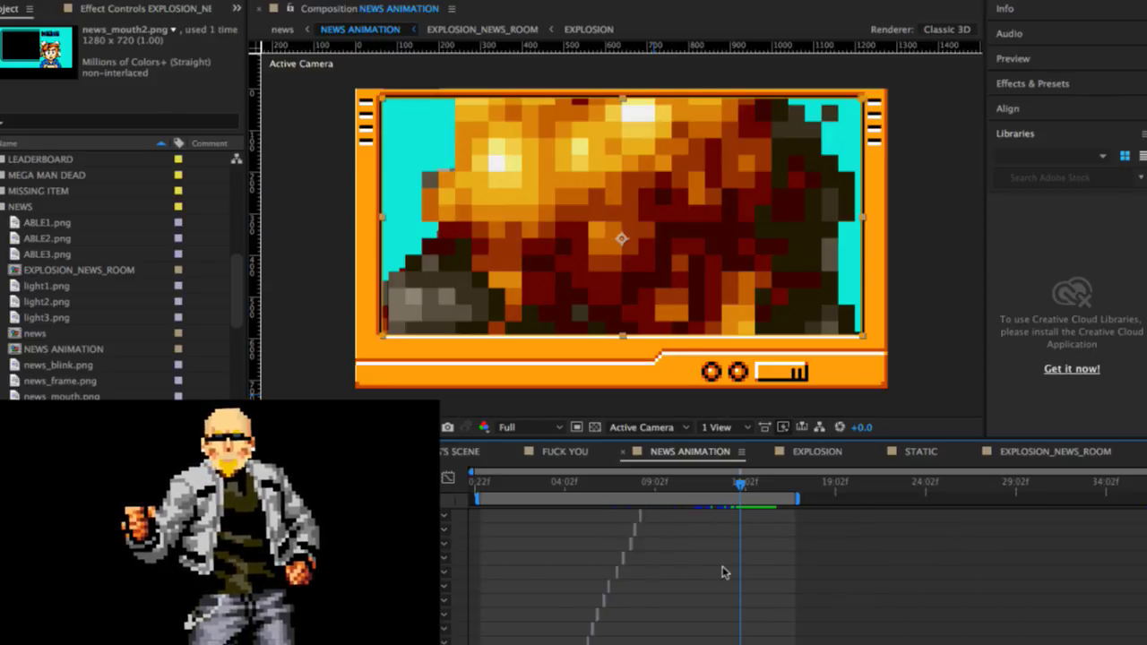
scroll(724, 572, up, 5)
click(715, 543)
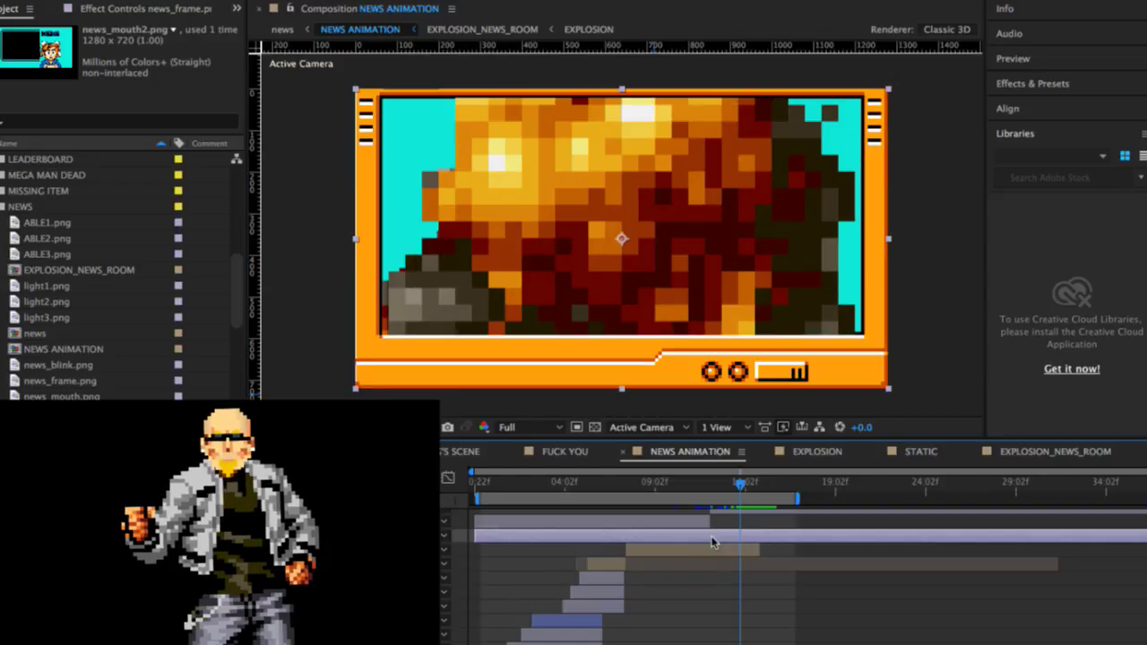
scroll(714, 543, down, 3)
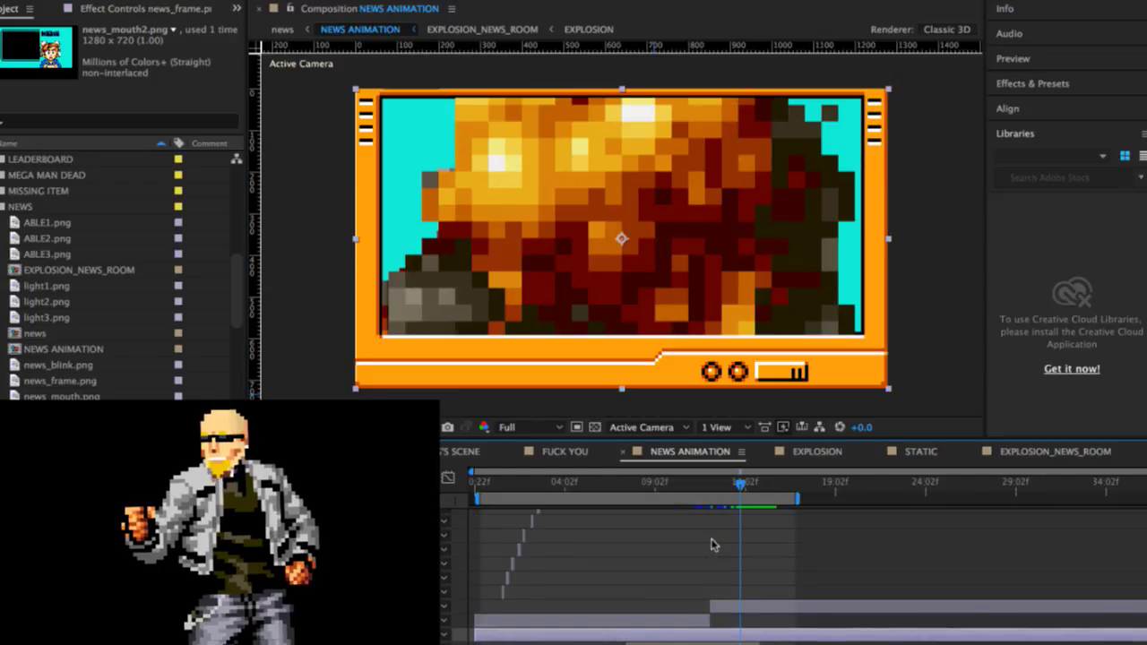
click(730, 609)
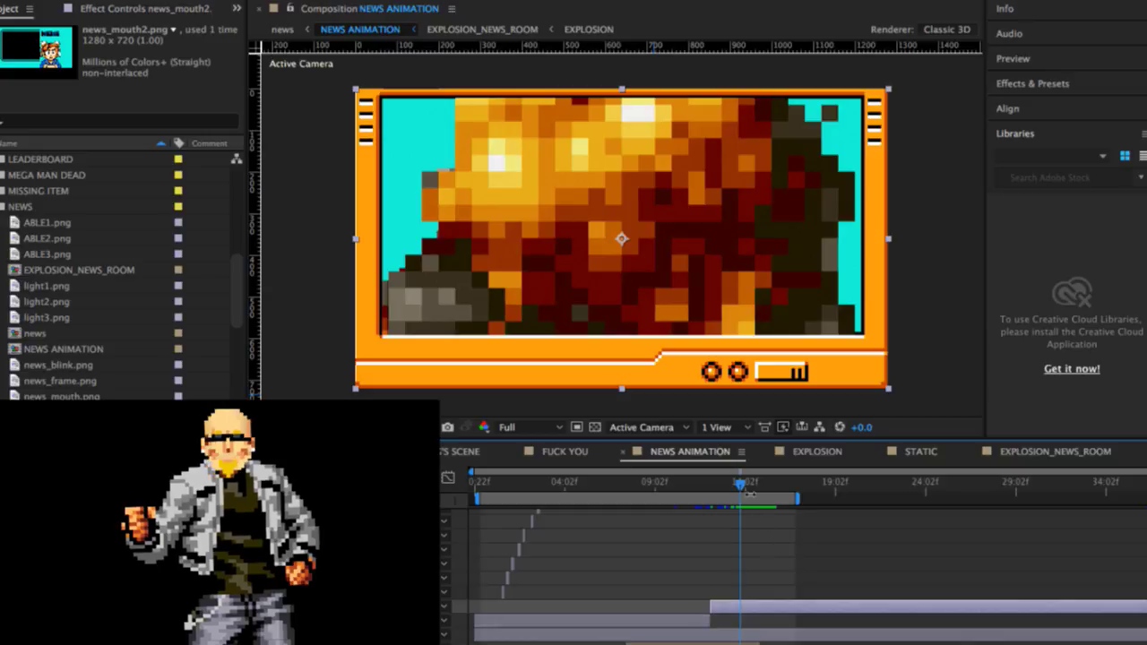
Step: Go to the large explosion frame, open the news composition and preview the captioned scene through to the static
mouse_move(744, 485)
mouse_down()
mouse_move(712, 485)
mouse_move(760, 486)
mouse_move(734, 489)
mouse_up()
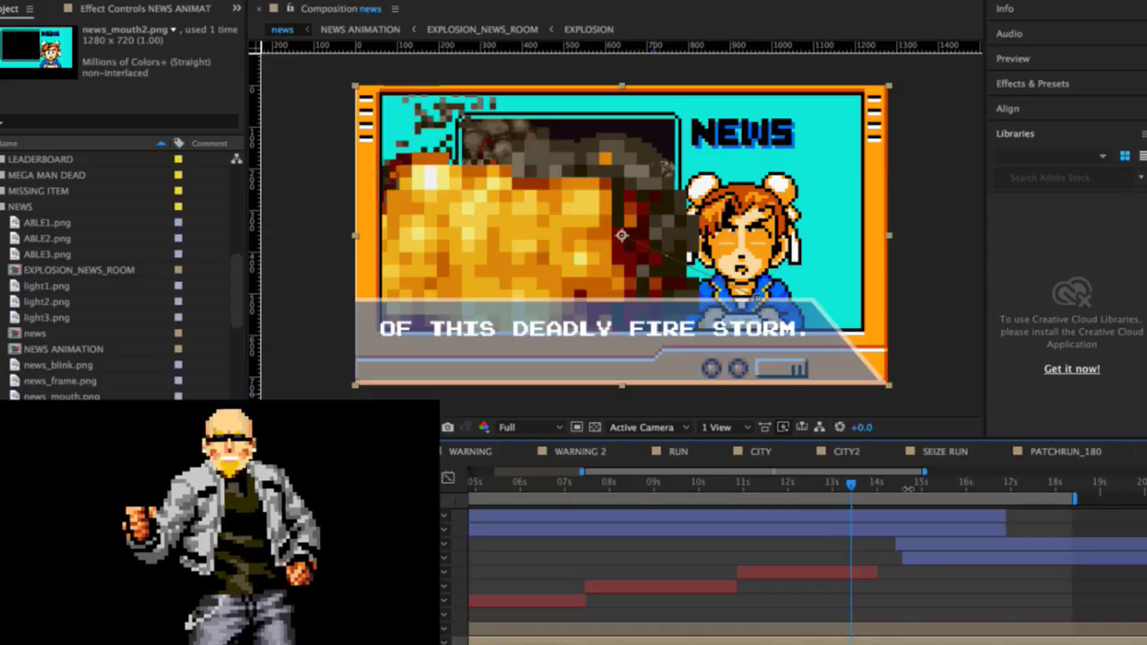
key(space)
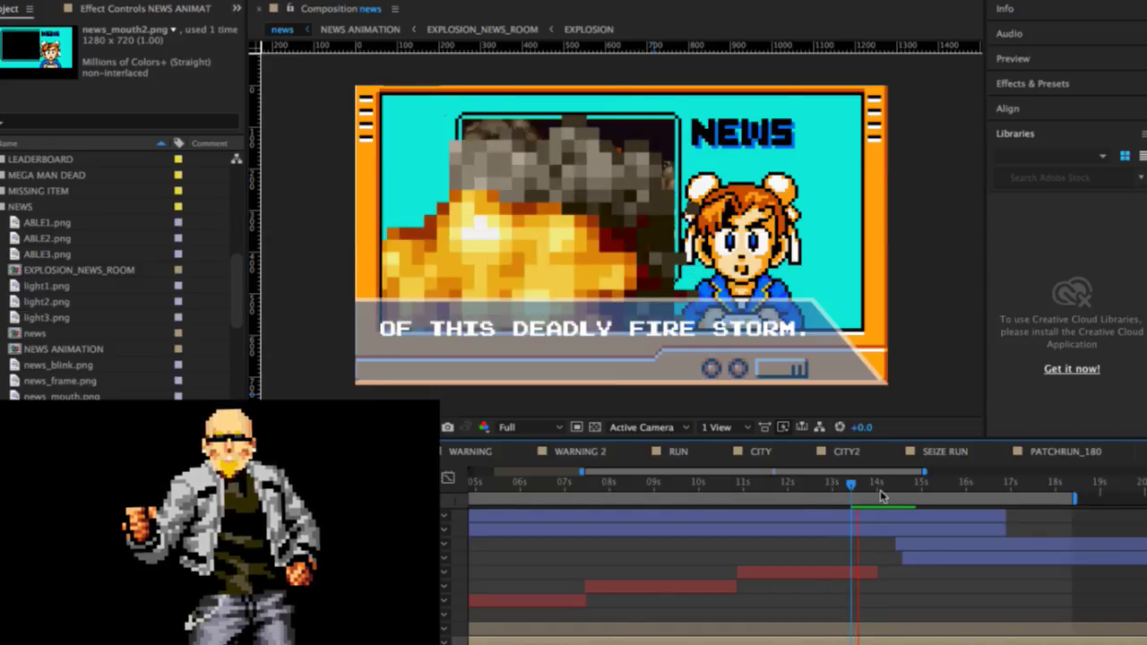
key(space)
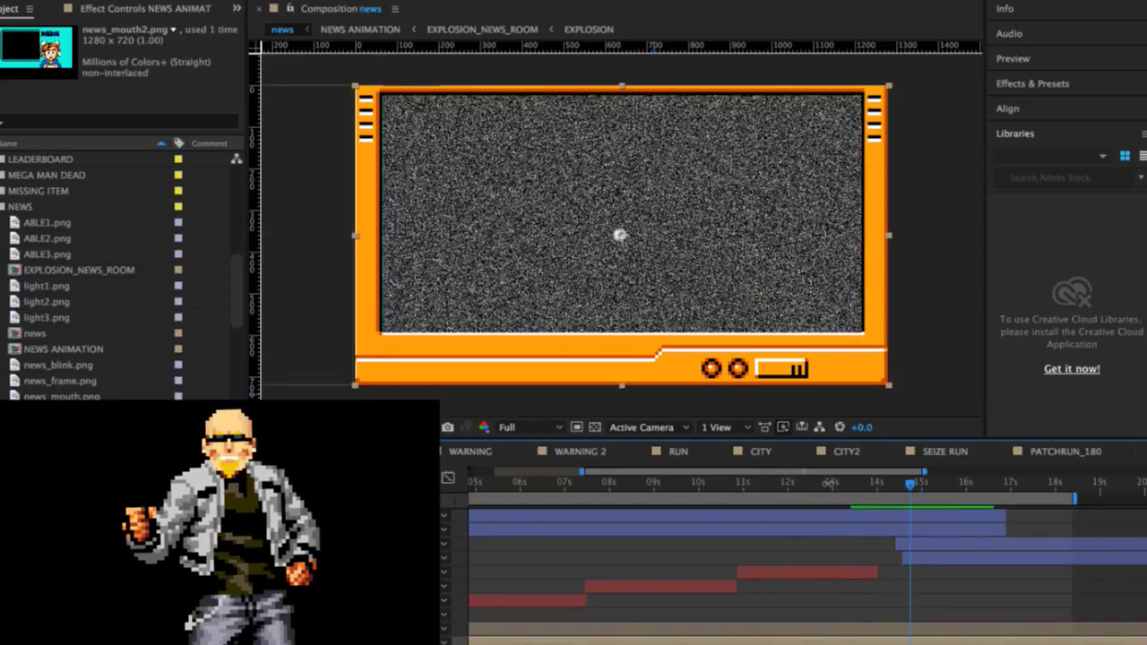
Step: Replay the captioned fire storm line in the news composition and scrub back to just before the blast covers the newscaster
click(769, 484)
key(space)
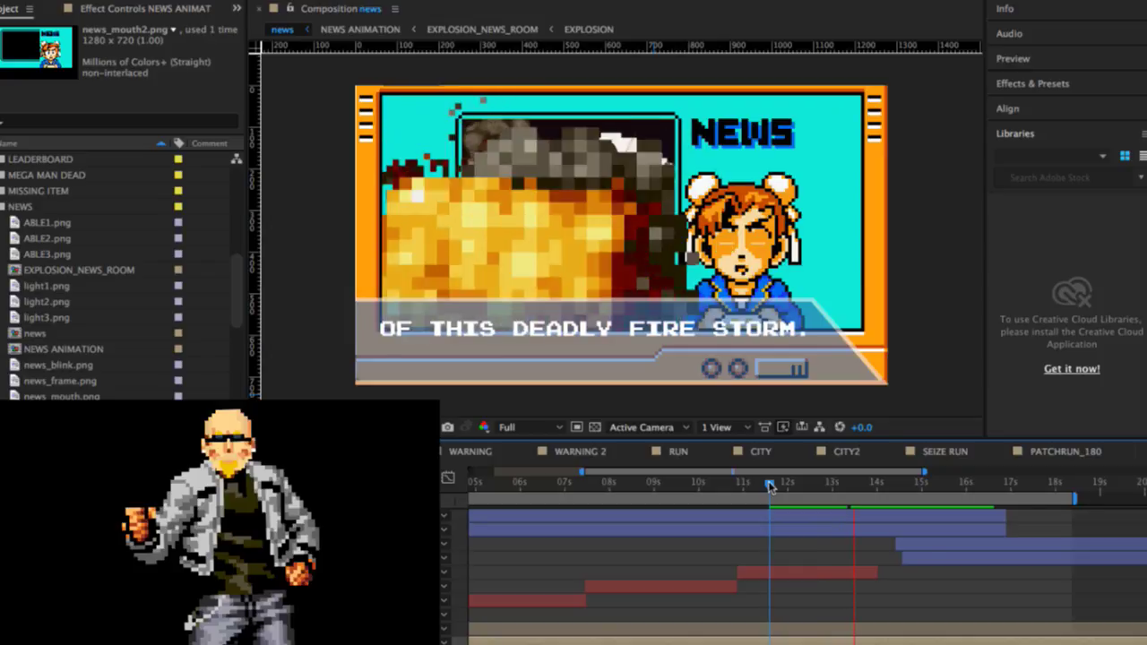
key(space)
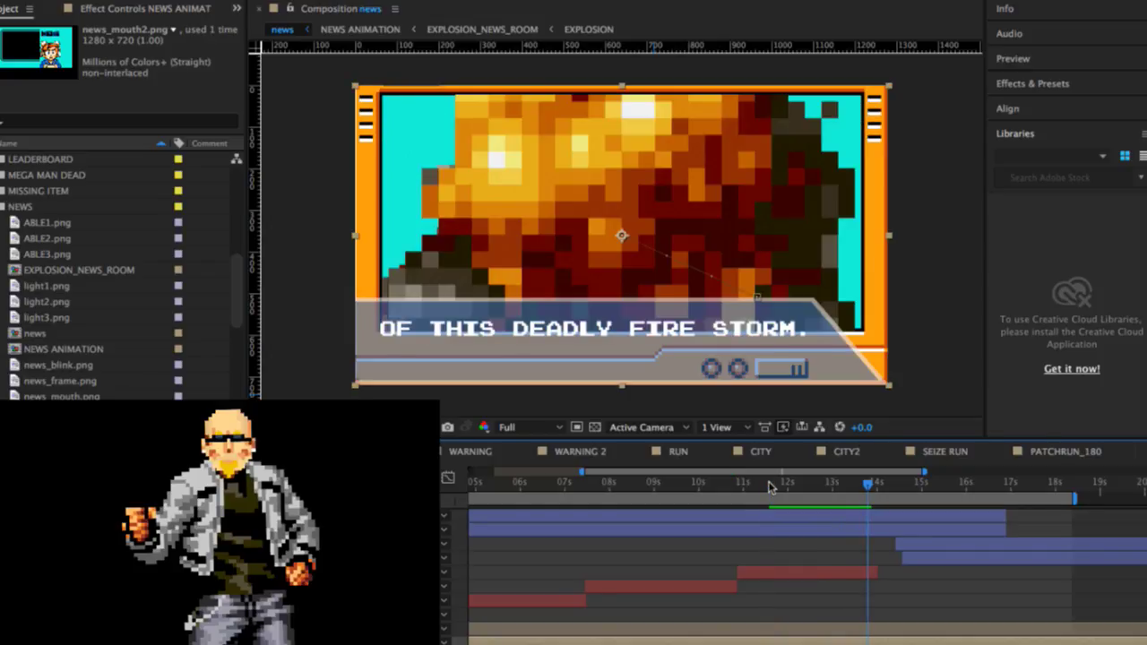
drag(829, 486, 849, 484)
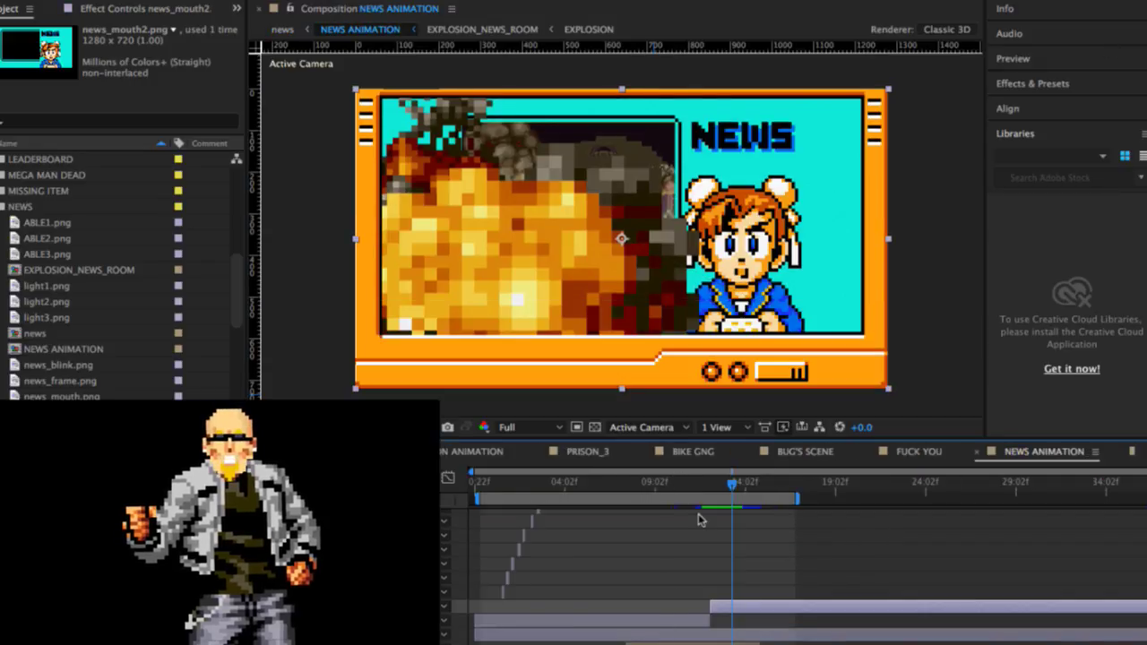
Step: Examine the short staggered newscaster layers frame by frame around the large explosion in the NEWS ANIMATION composition
scroll(700, 519, up, 3)
scroll(700, 520, up, 5)
key(equal)
key(equal)
key(equal)
key(equal)
key(equal)
key(equal)
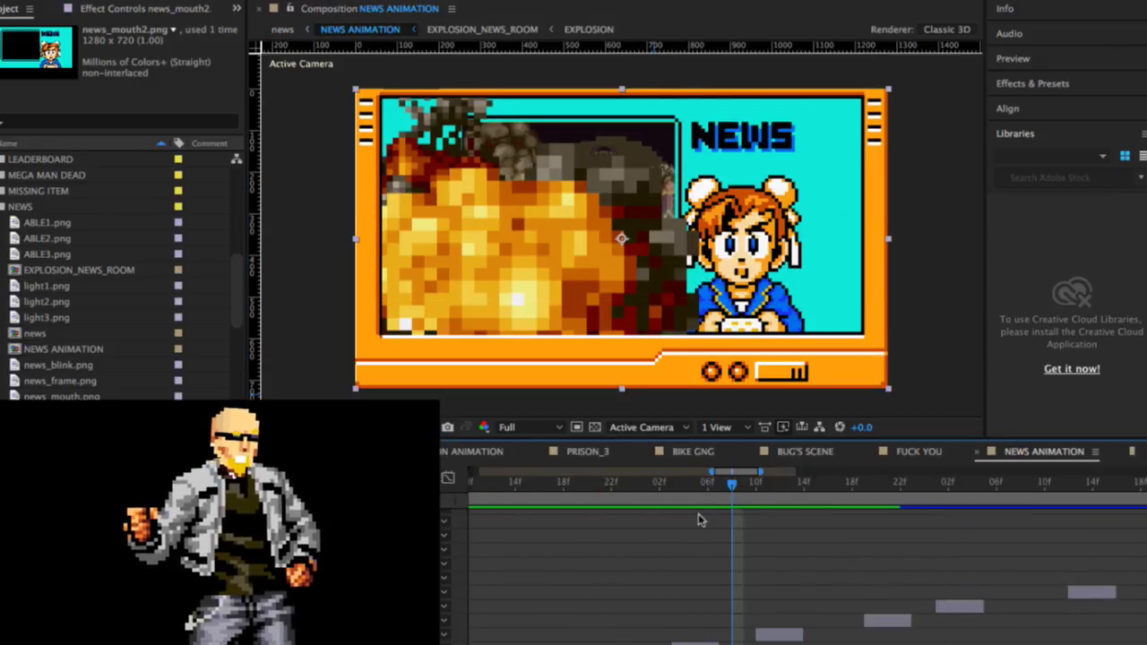
drag(811, 488, 761, 510)
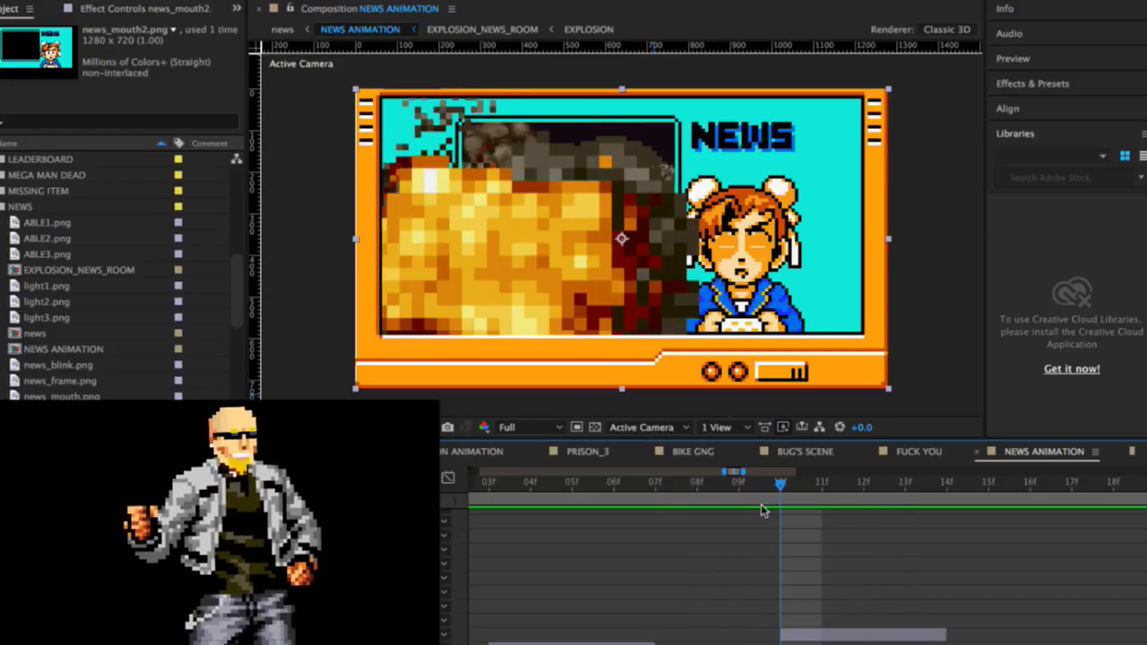
key(minus)
key(minus)
key(minus)
key(minus)
key(minus)
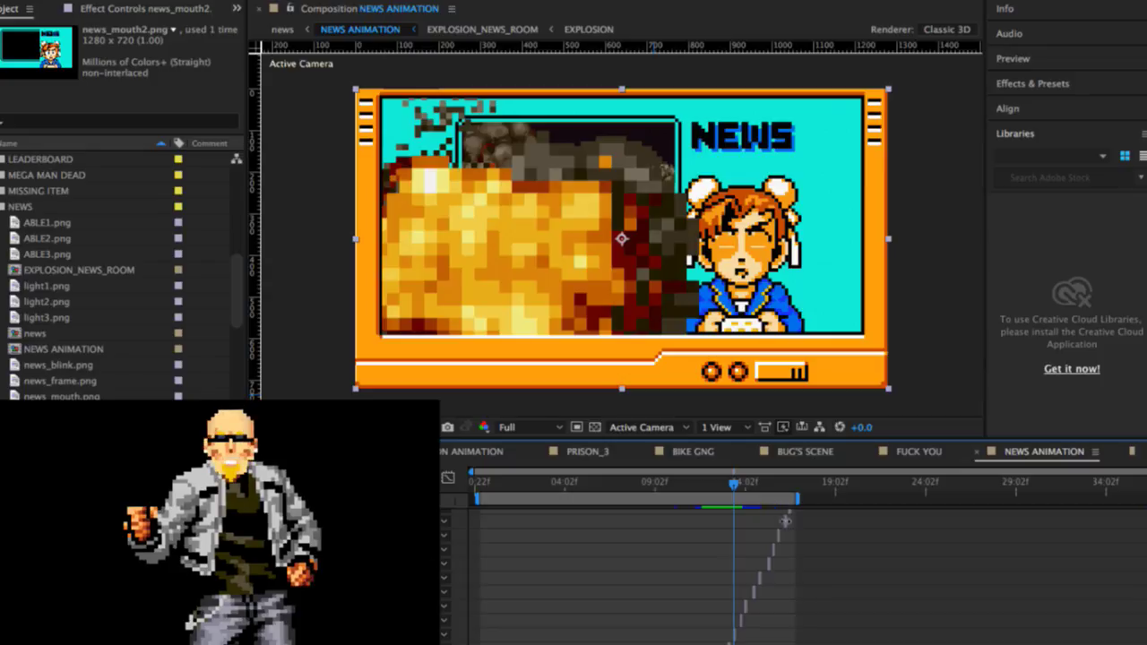
Step: Select the newscaster's mouth and pose layers without the full-length layer beneath them, and pre-compose them as NEWS_REPORT
scroll(784, 565, down, 5)
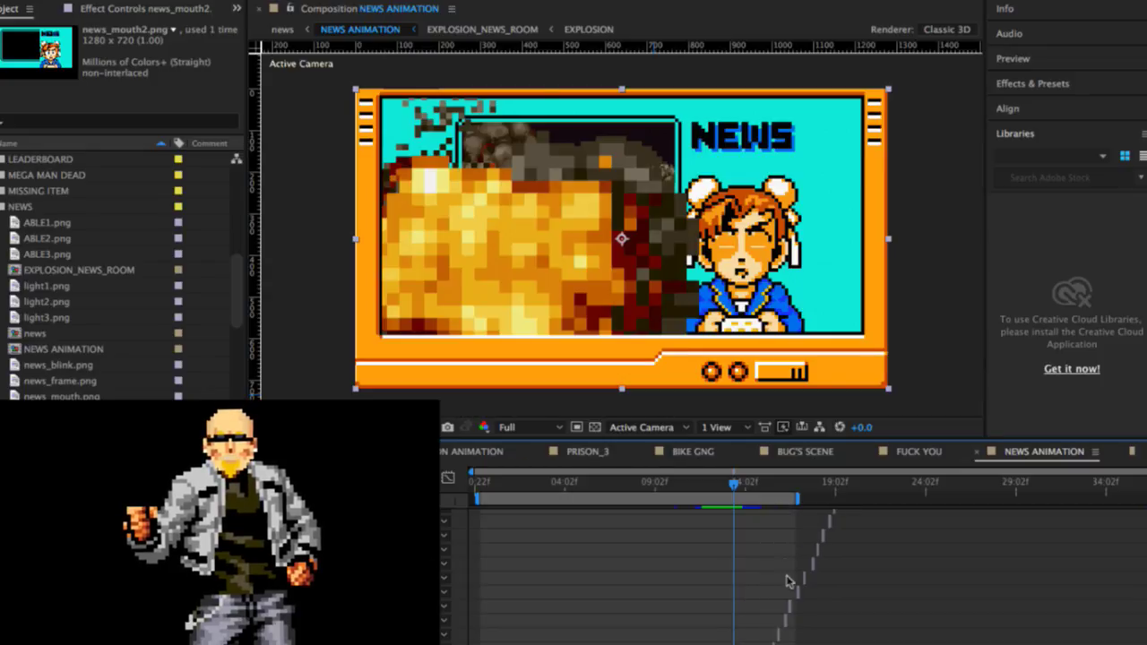
click(790, 607)
scroll(789, 599, down, 10)
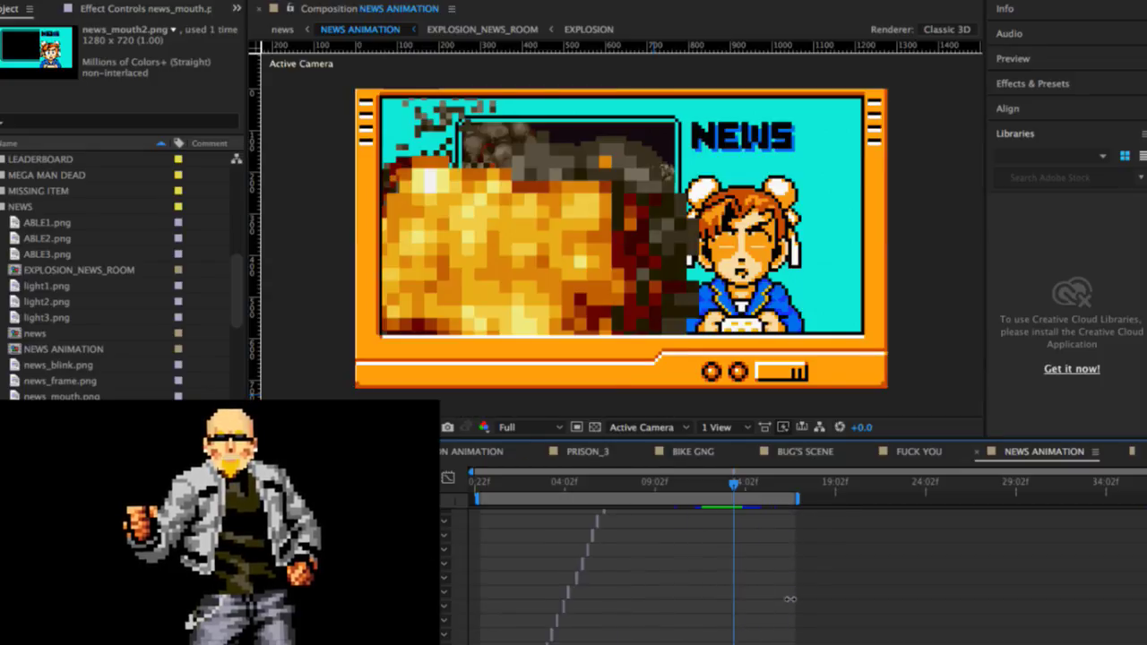
scroll(791, 602, down, 5)
click(790, 609)
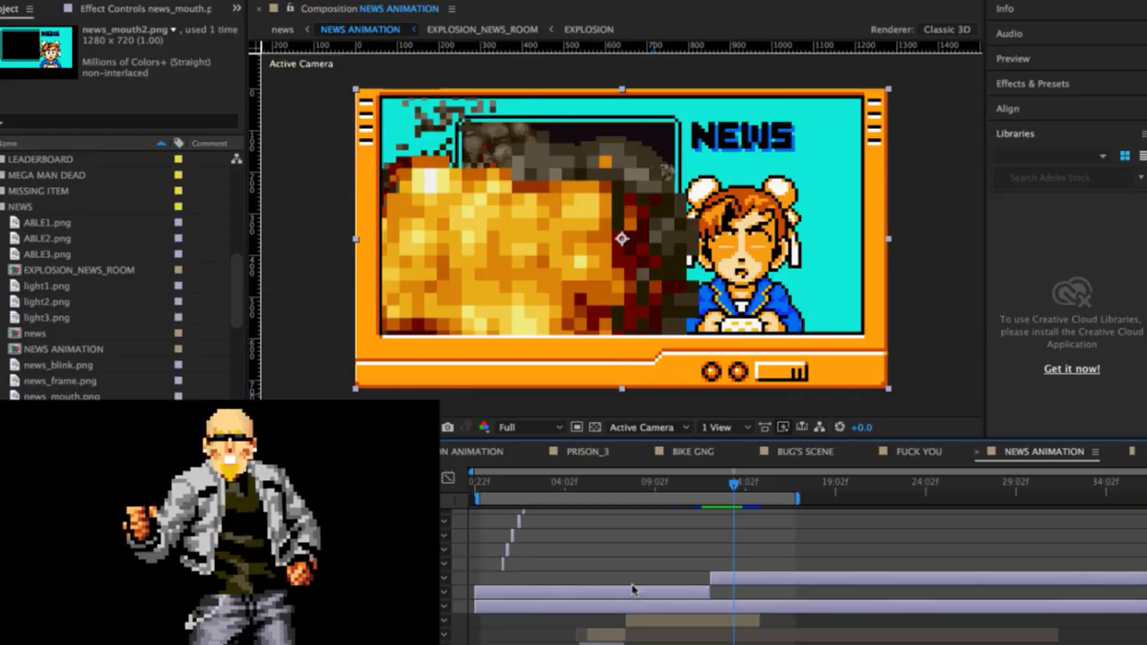
super+click(225, 607)
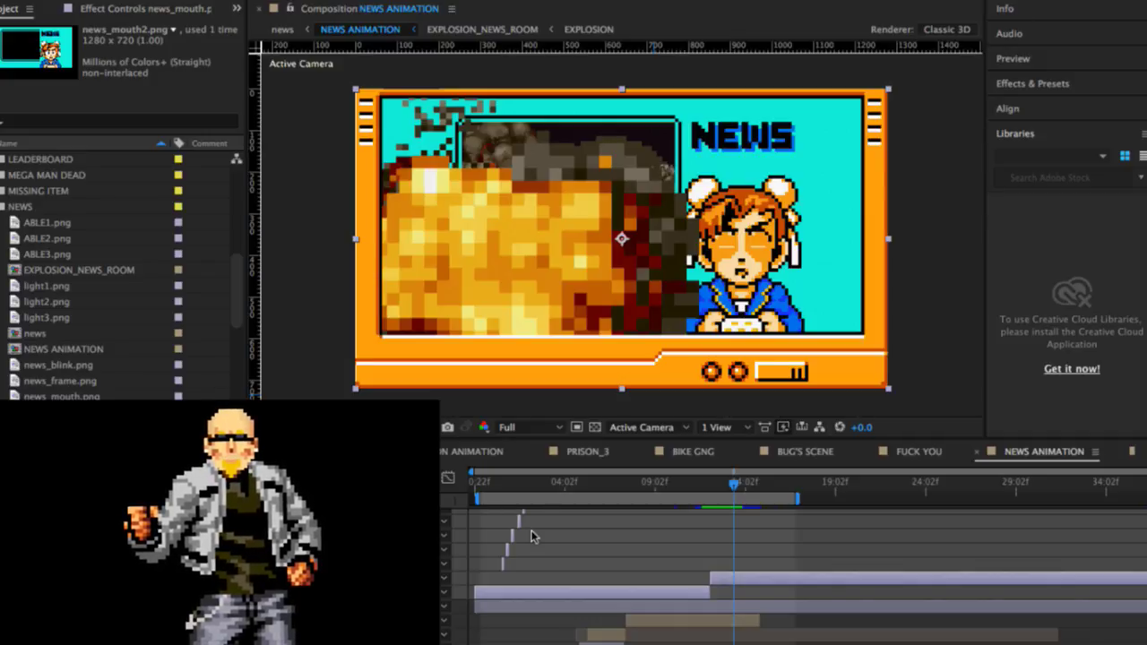
scroll(530, 536, down, 2)
click(569, 589)
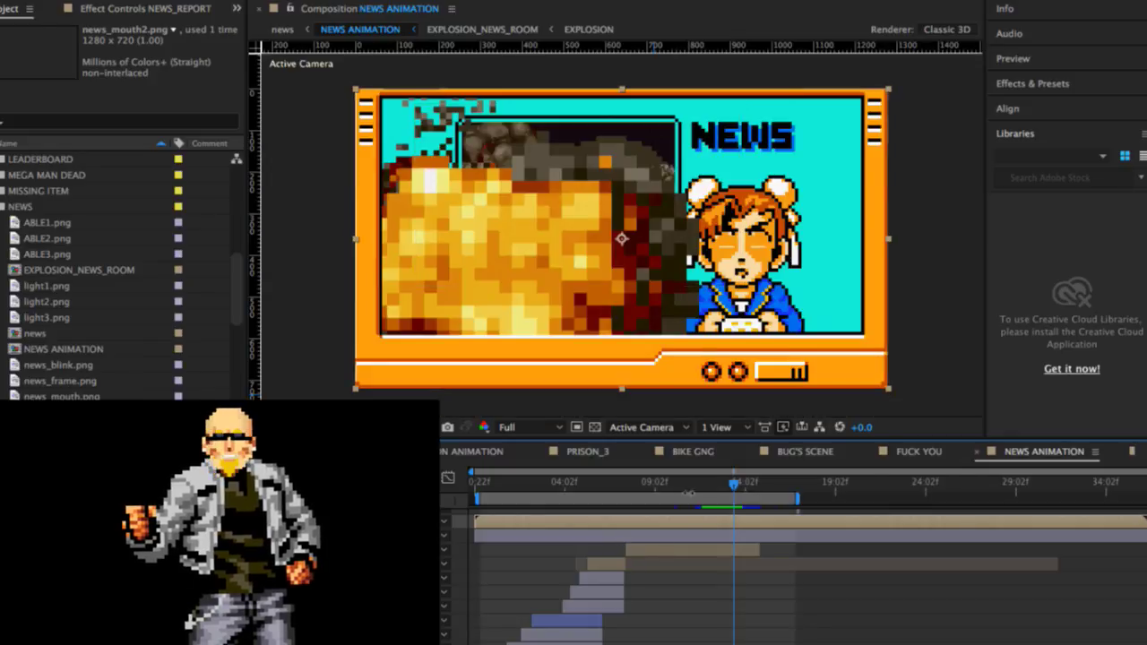
Step: Preview the NEWS ANIMATION composition with the NEWS_REPORT layer, first at the large blast and again from the earlier explosions
scroll(687, 545, up, 2)
key(space)
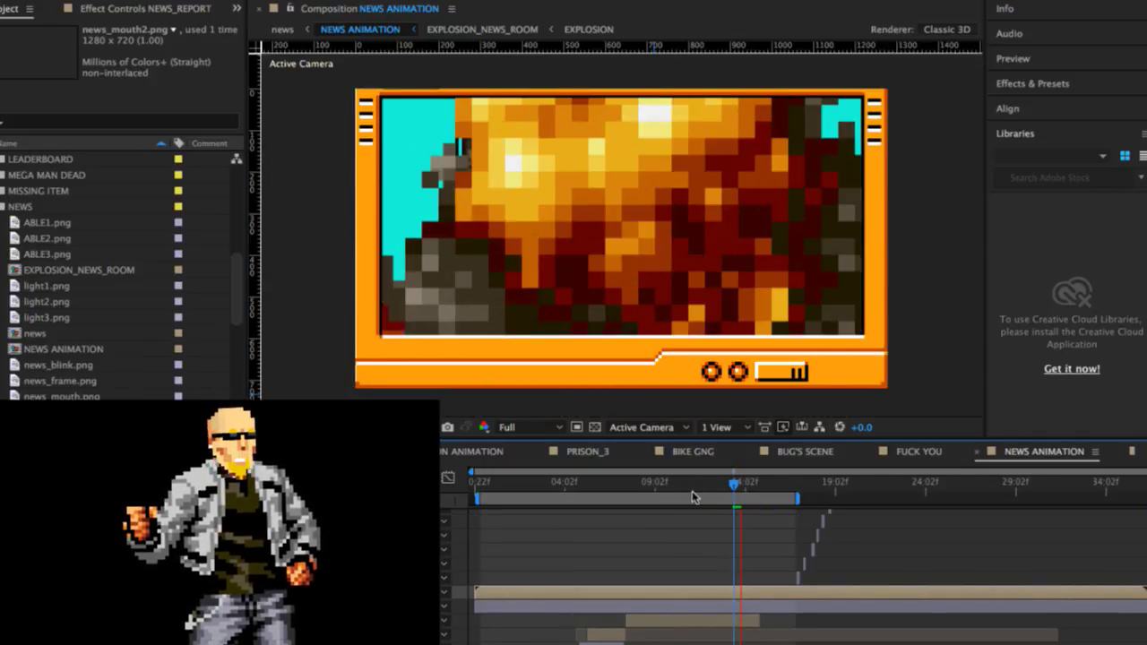
key(space)
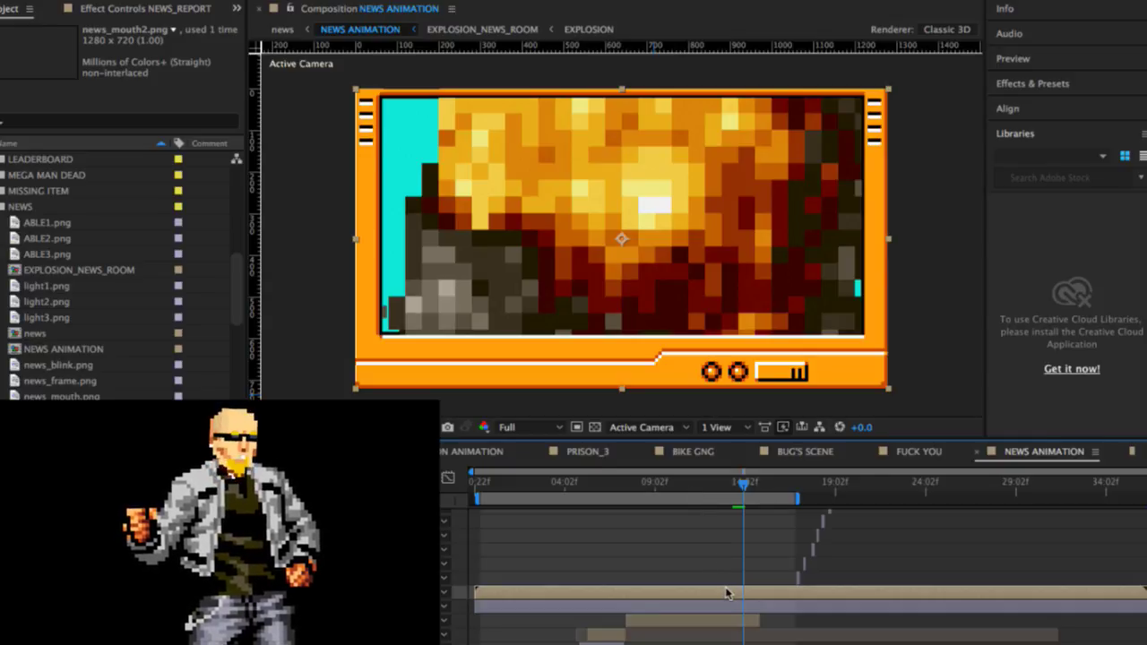
click(683, 489)
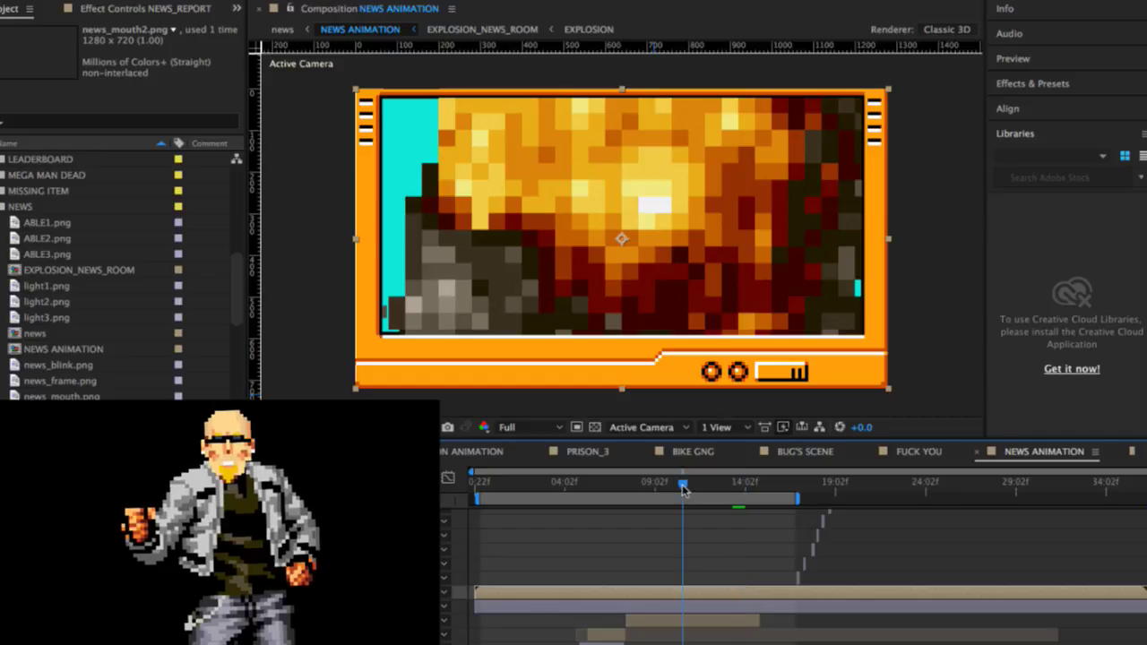
key(ctrl+shift+a)
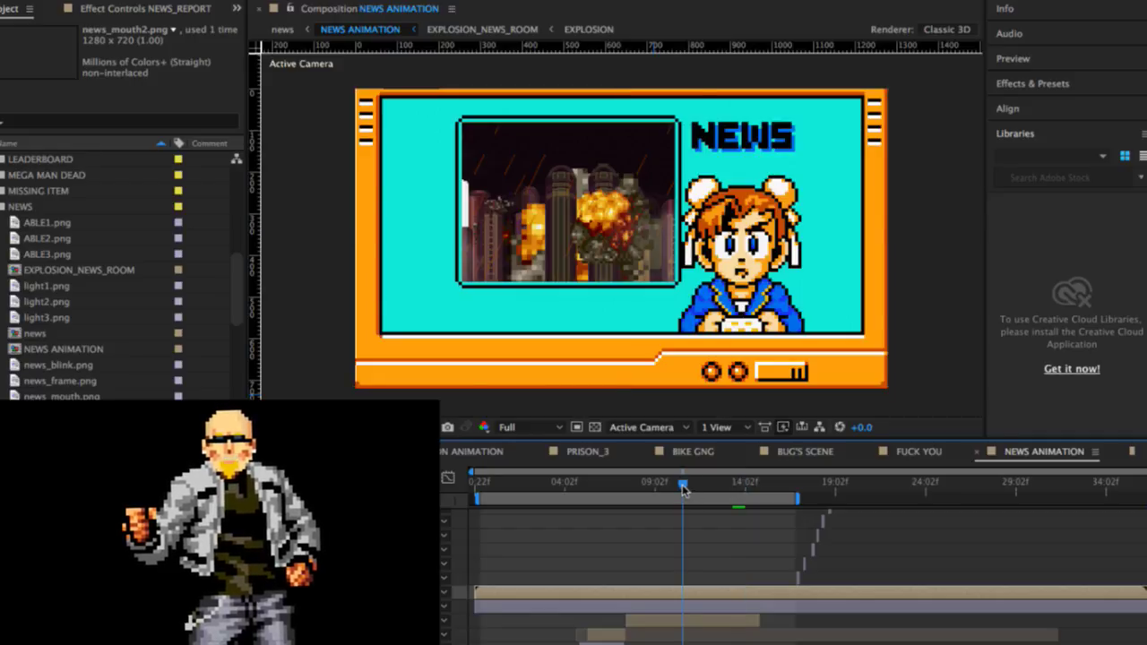
key(space)
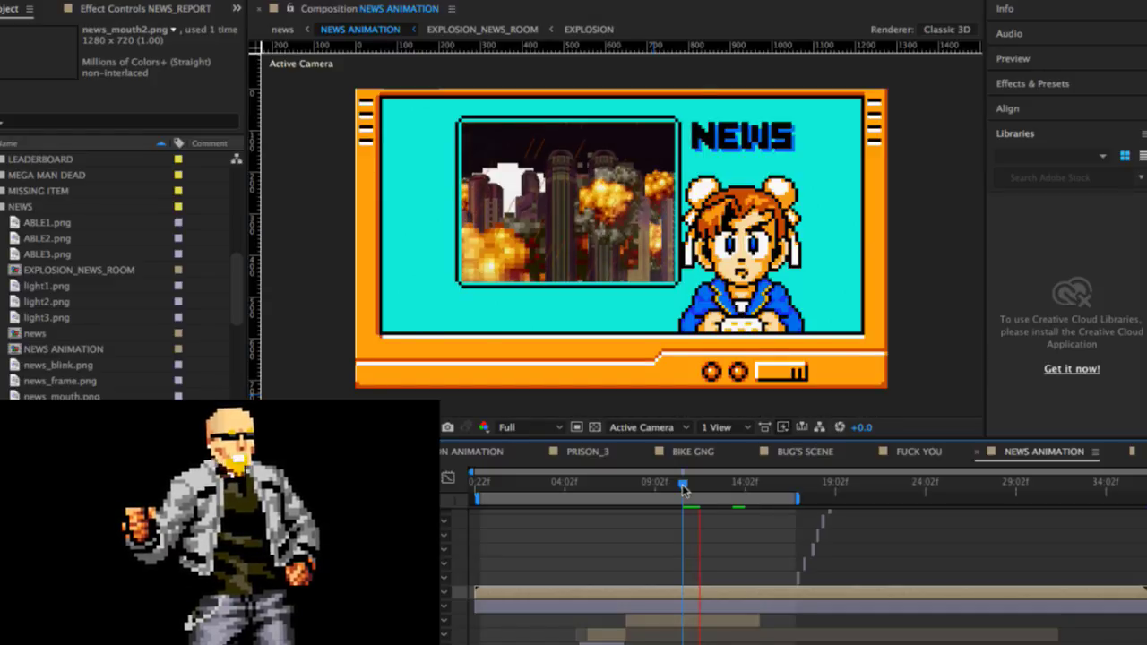
Step: Scrub to the early explosions inside the news screen and split the NEWS_REPORT layer at that frame
click(704, 485)
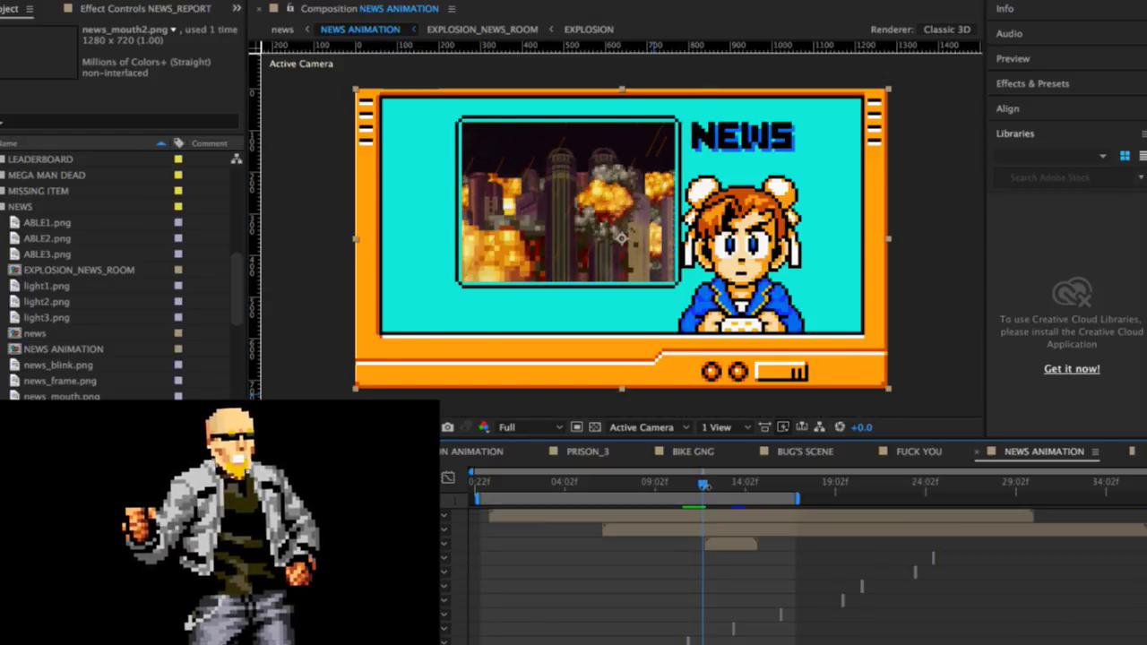
drag(705, 485, 697, 485)
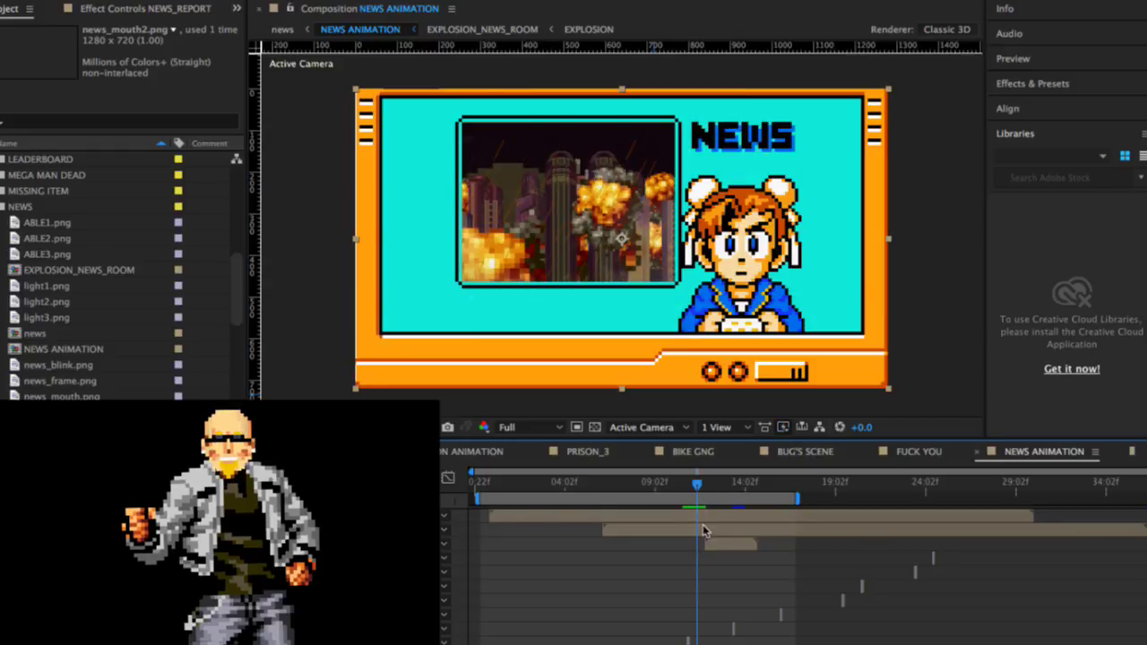
scroll(704, 531, down, 3)
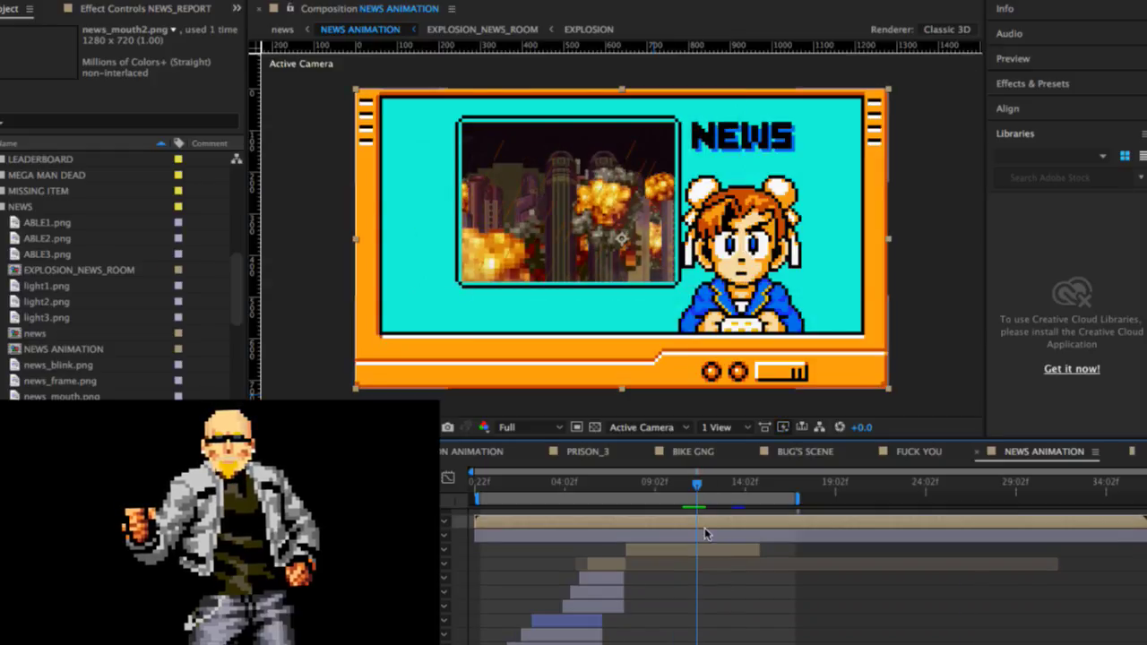
drag(698, 485, 680, 485)
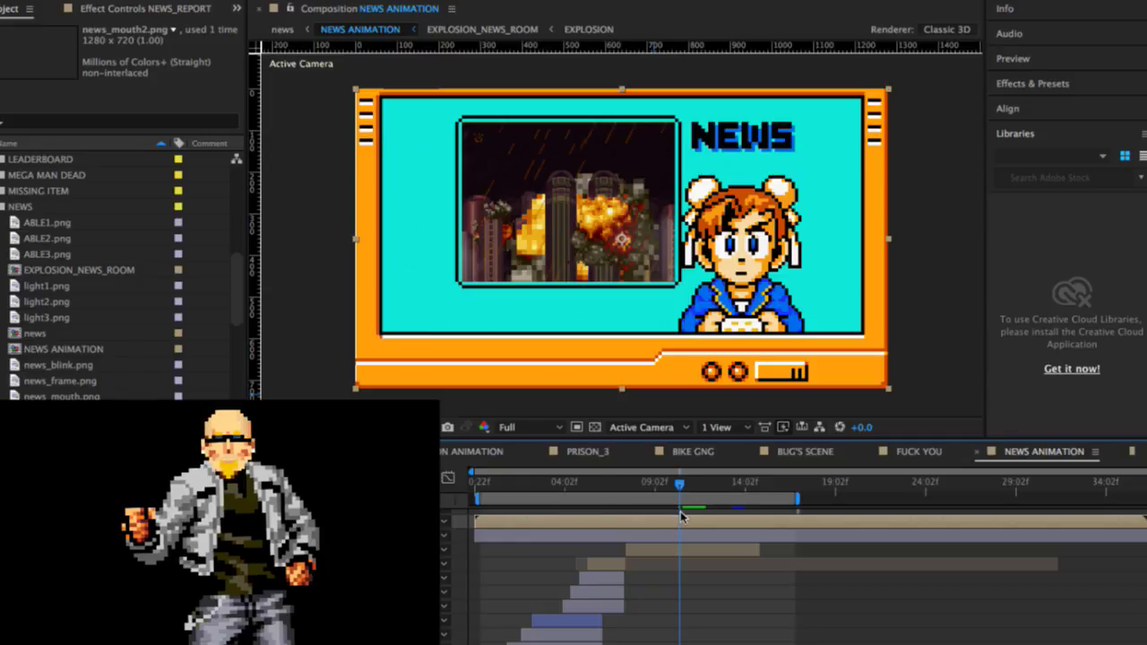
drag(633, 484, 683, 485)
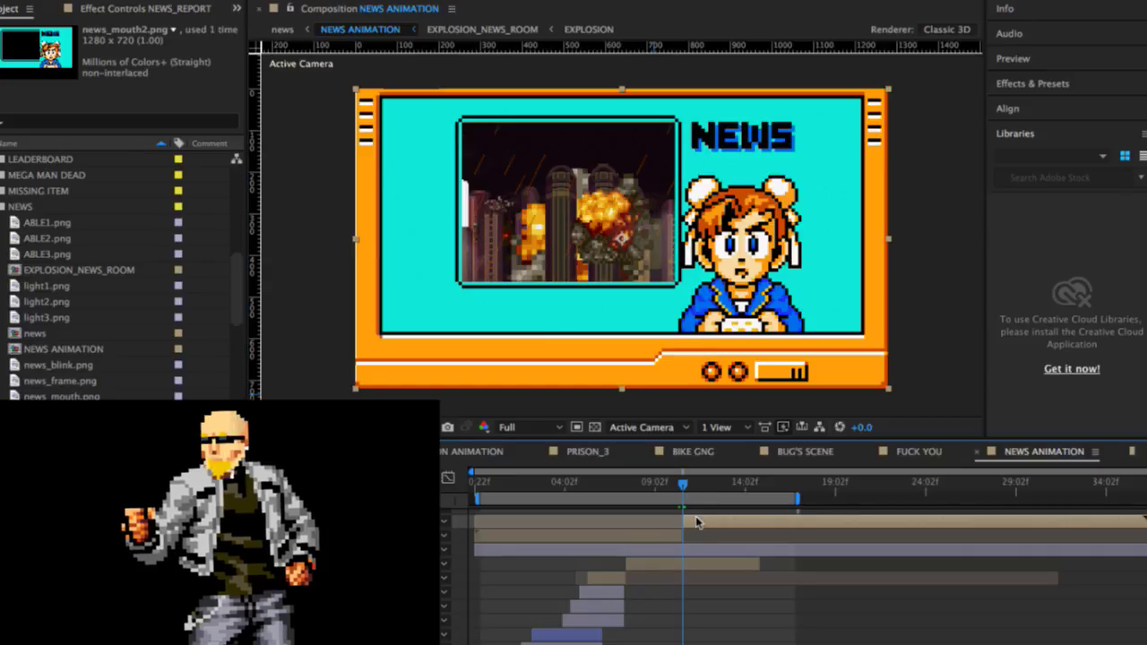
Step: Add the expression wiggle (10,10) to the Position of the second NEWS_REPORT segment
key(p)
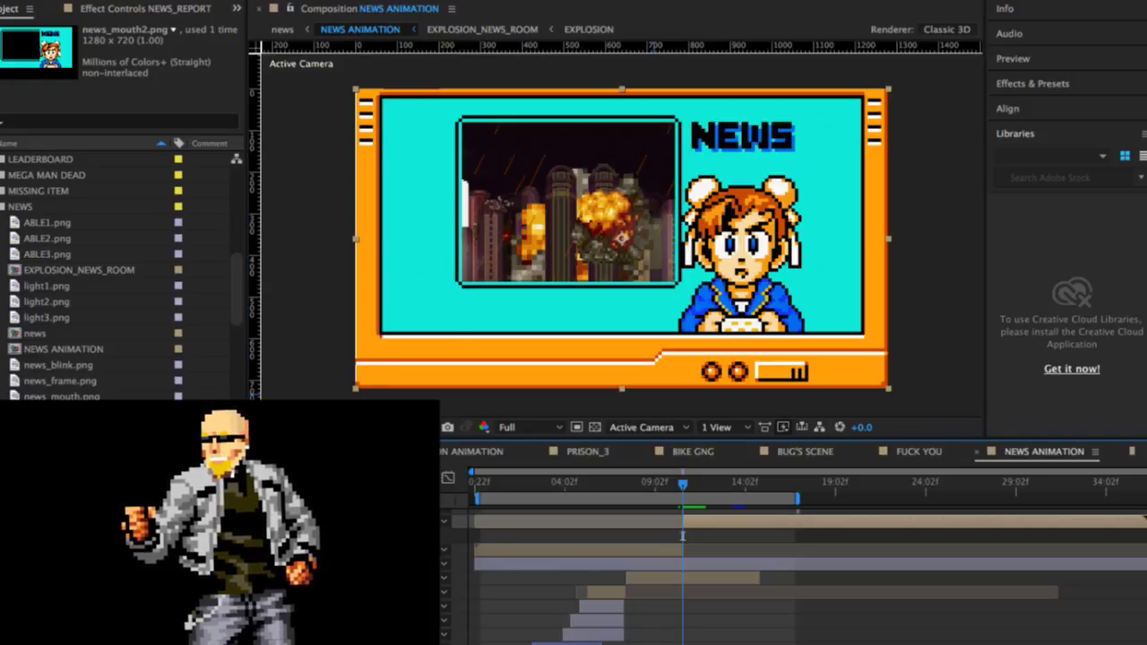
key(alt+shift+equal)
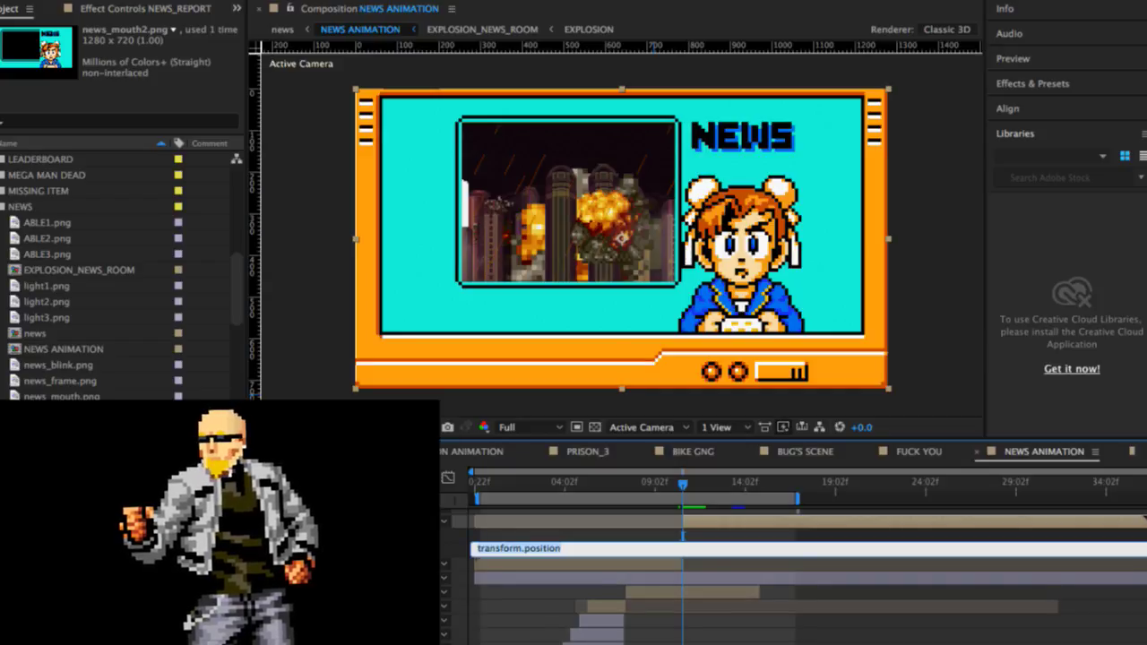
key(BackSpace)
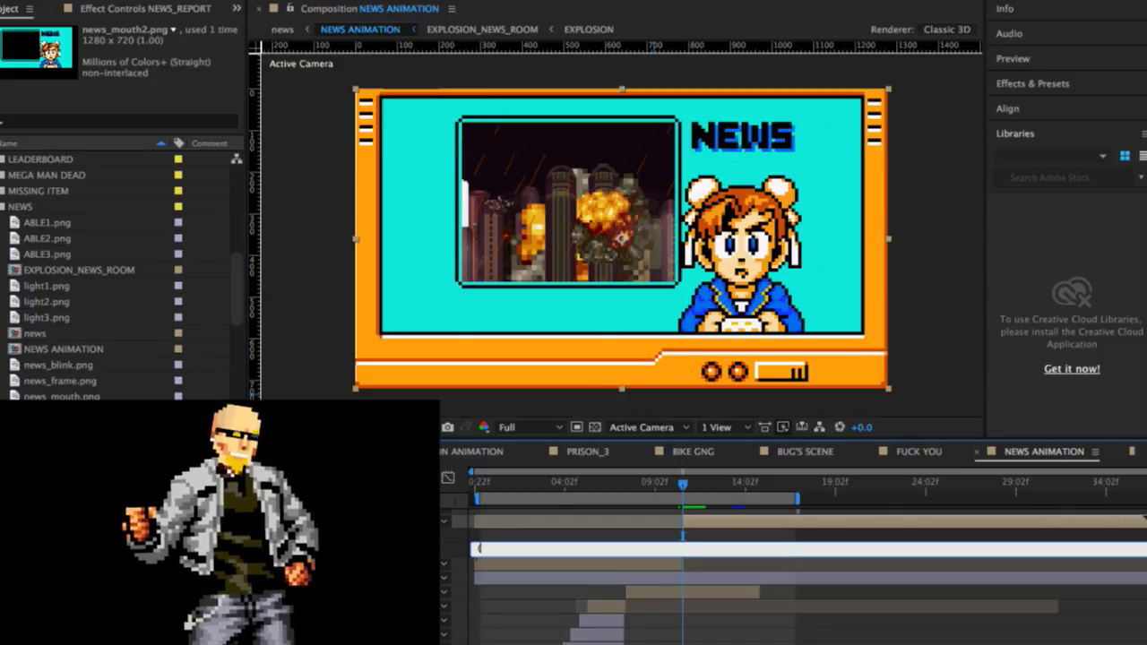
text(wiggle()
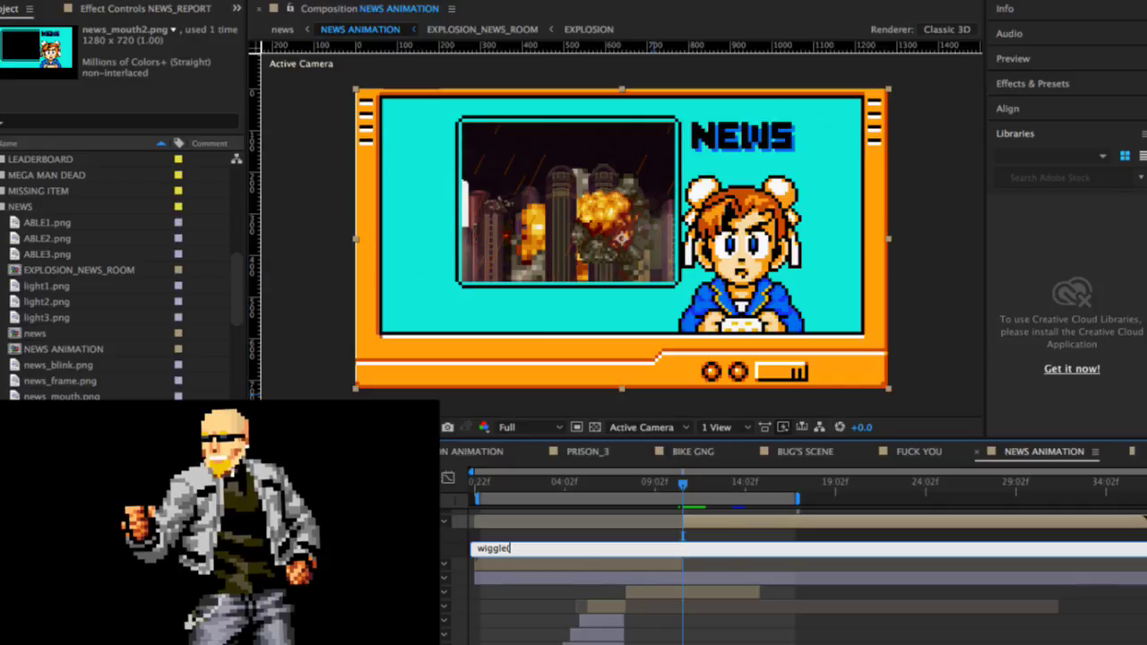
key(BackSpace)
text(()
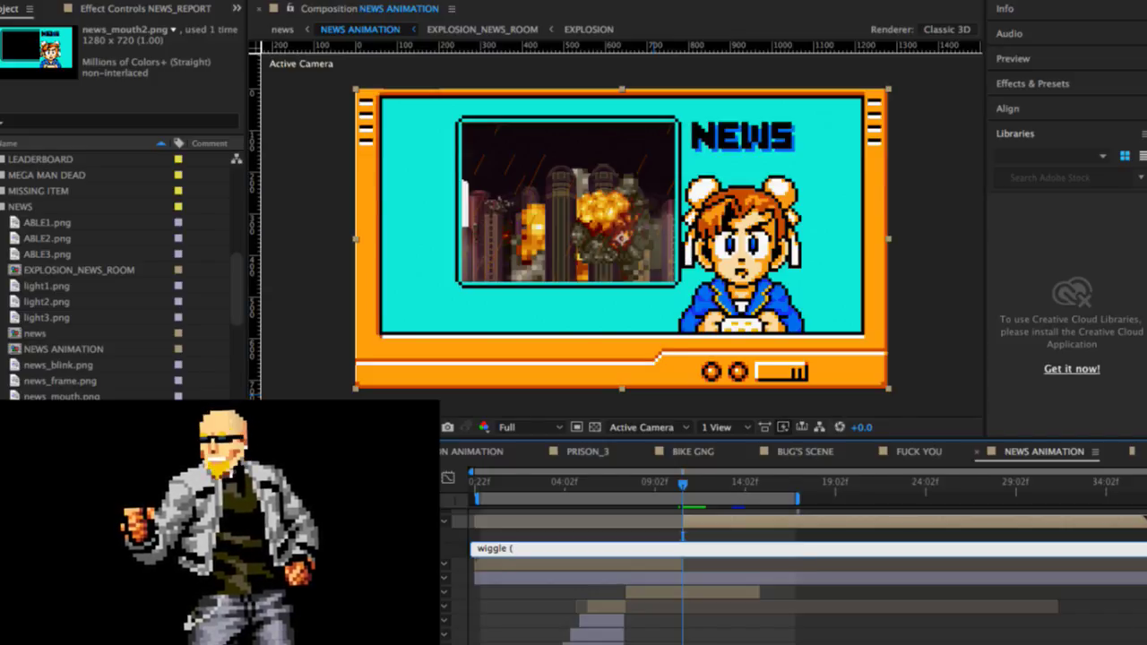
text(10,10))
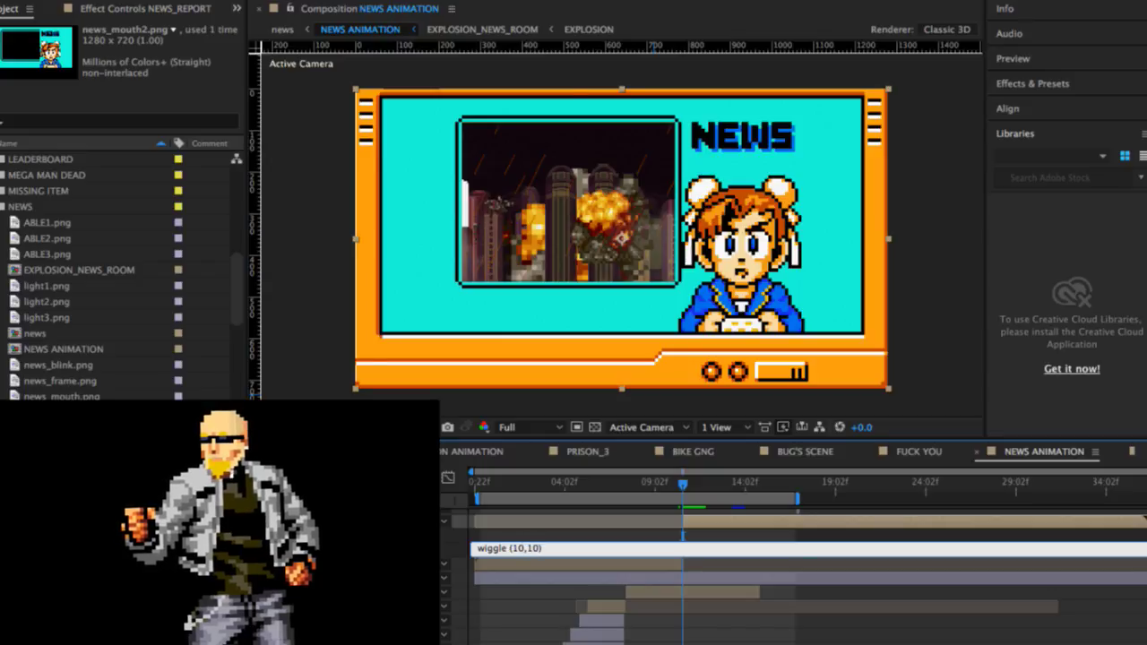
click(525, 619)
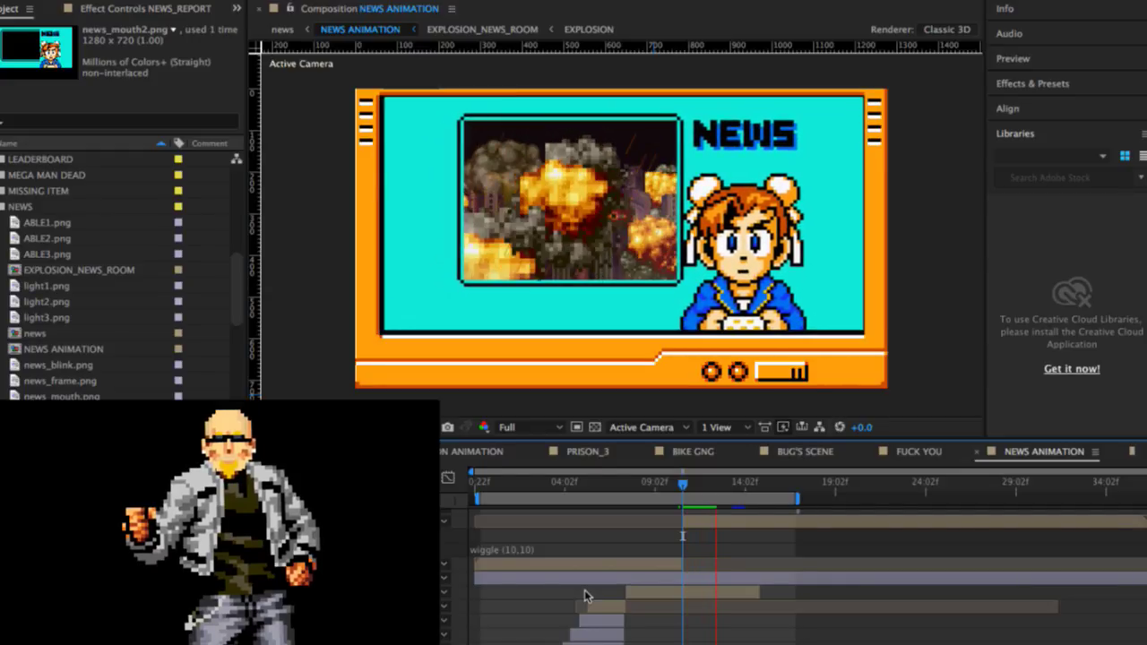
Step: Preview the shaking newscaster from the start of the second NEWS_REPORT segment into the large explosion
key(space)
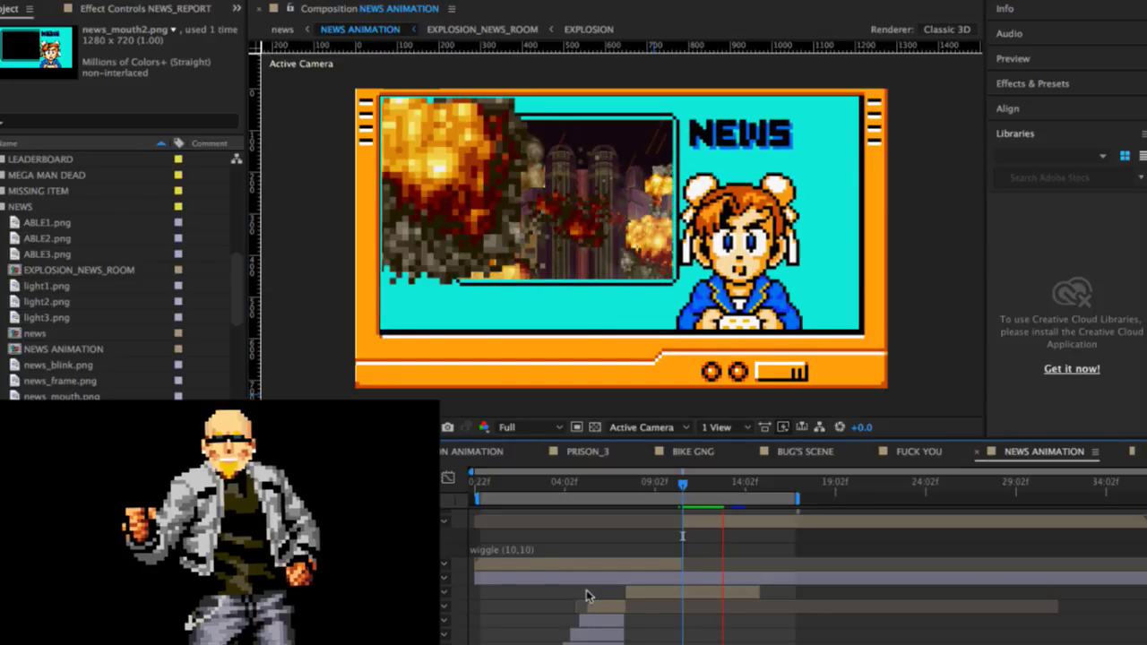
click(687, 487)
key(space)
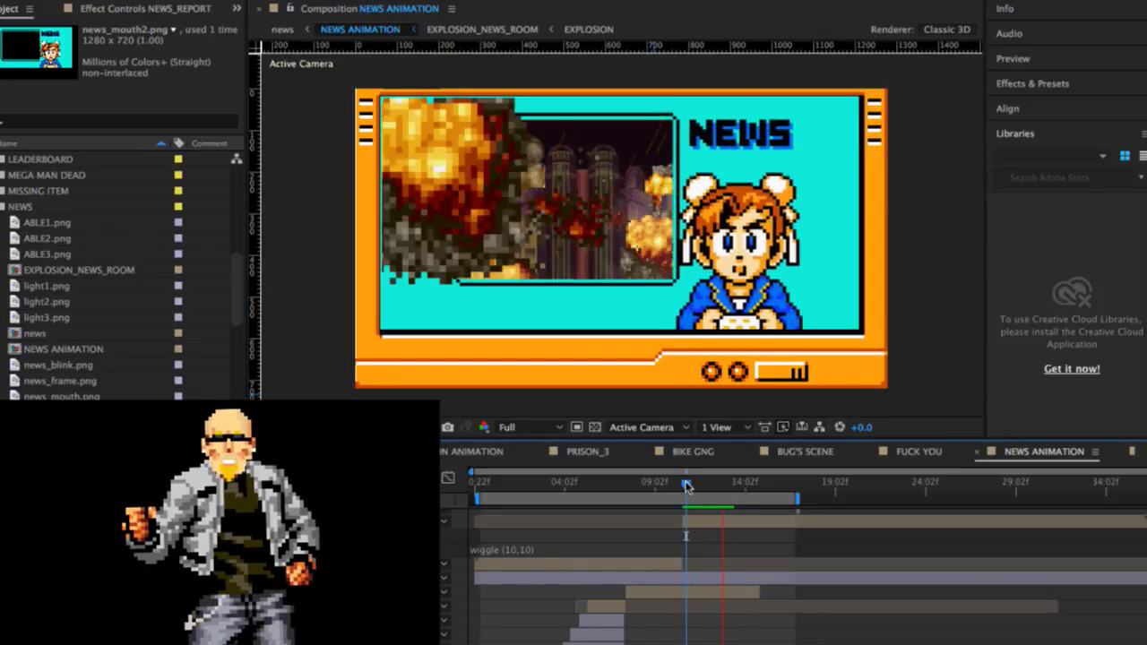
key(space)
key(space)
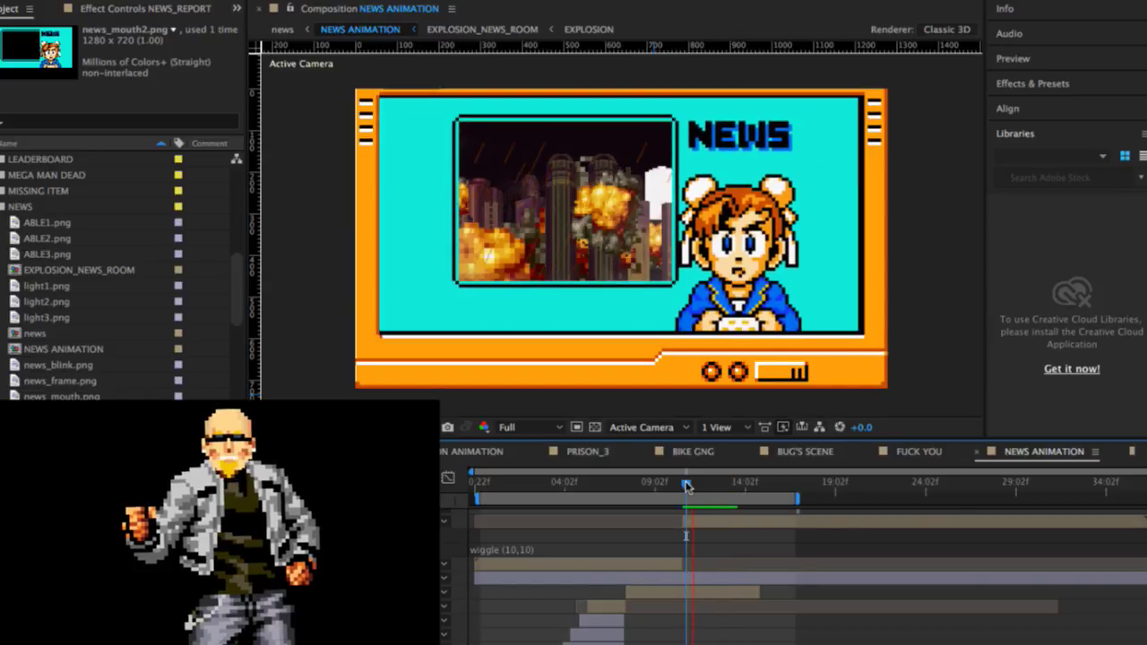
Step: Change the NEWS_REPORT segment's Position expression to wiggle (5,10) and replay the shake from the segment's start
click(518, 552)
click(519, 551)
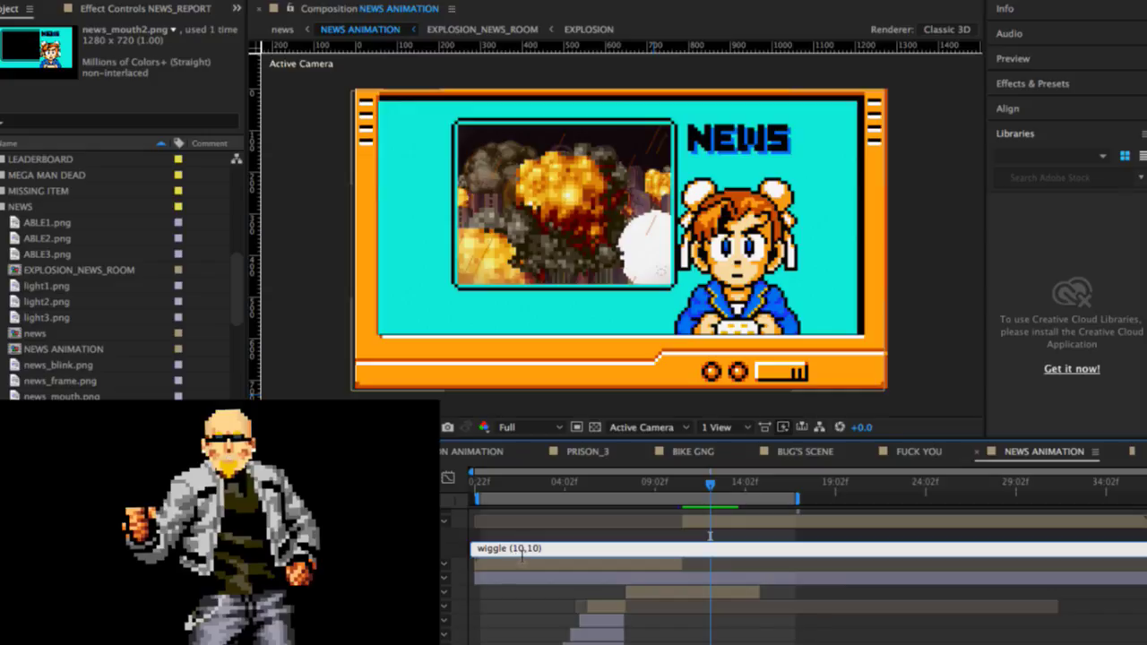
double_click(515, 550)
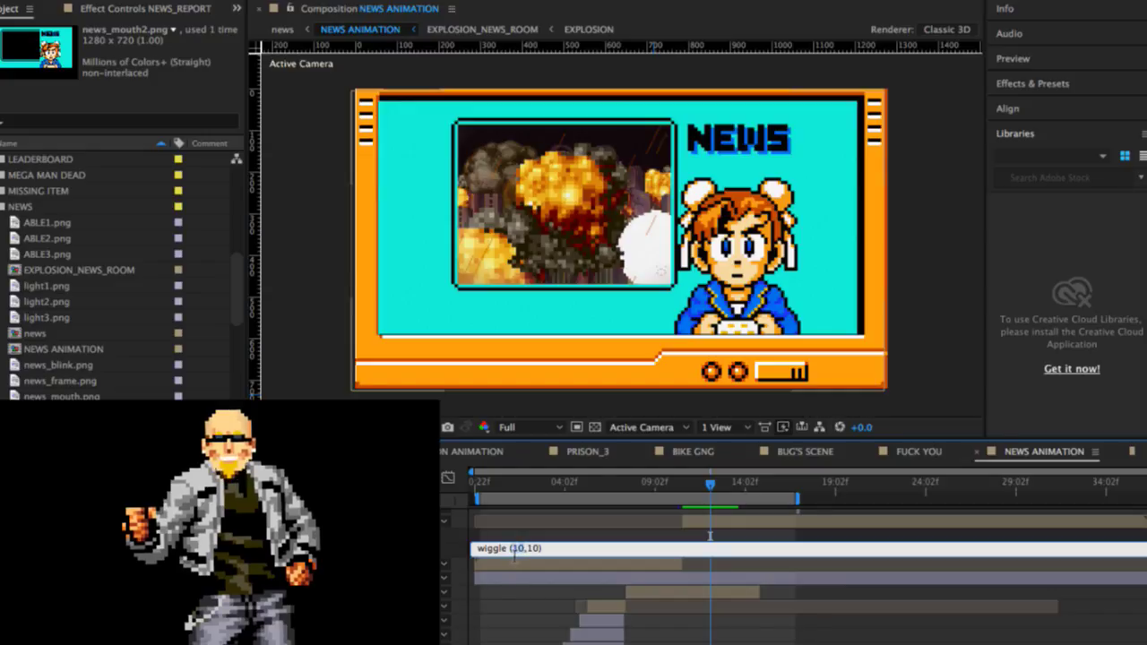
text(5)
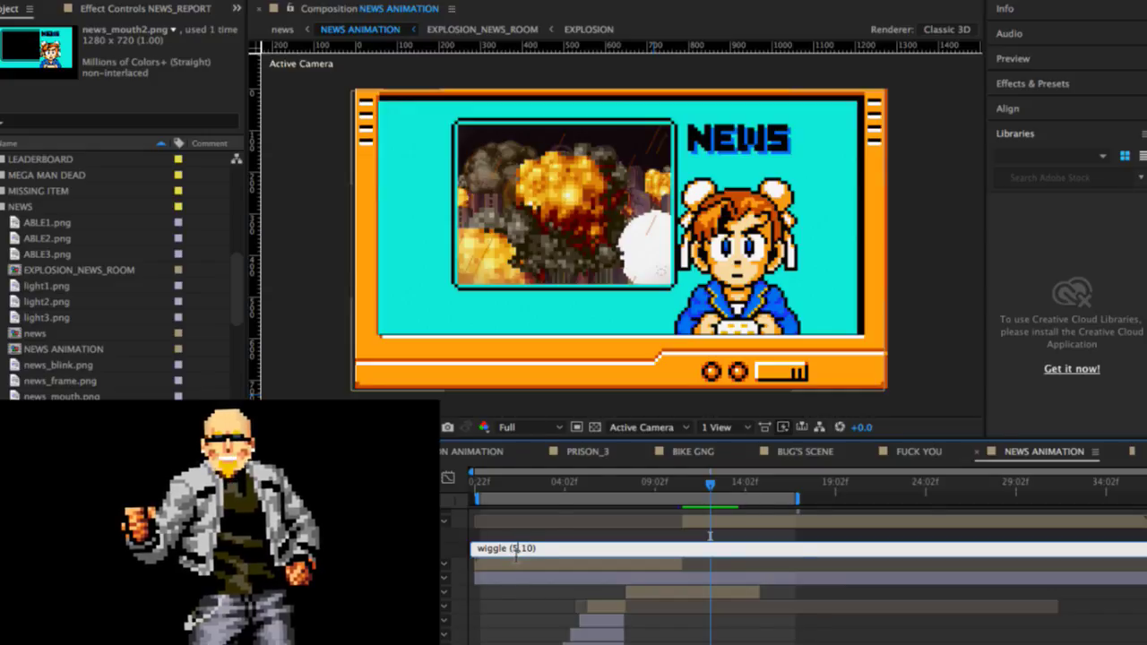
click(556, 541)
click(688, 485)
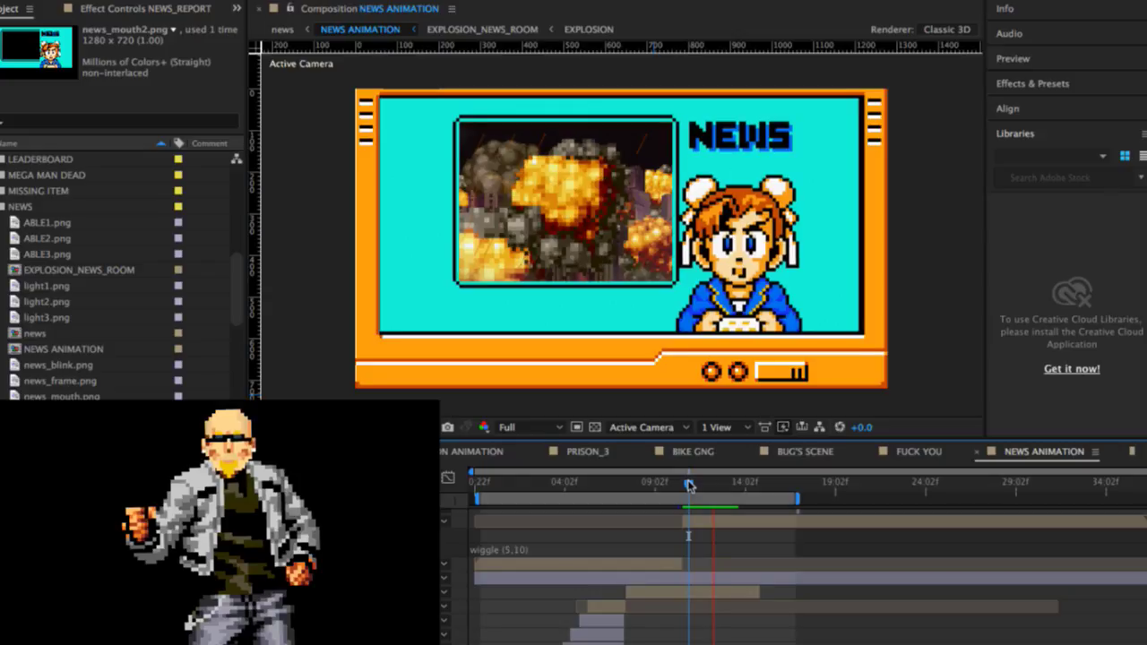
Step: Stop the preview and change the second NEWS_REPORT segment's Position expression to wiggle (10,5)
key(space)
click(515, 549)
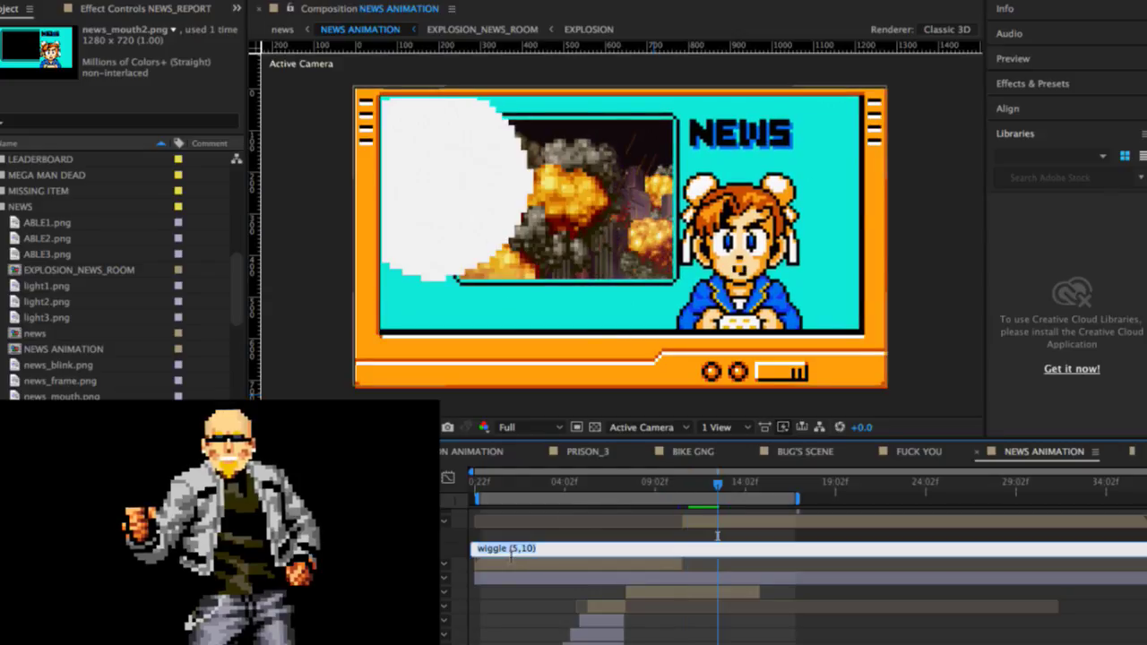
click(515, 549)
key(BackSpace)
text(10)
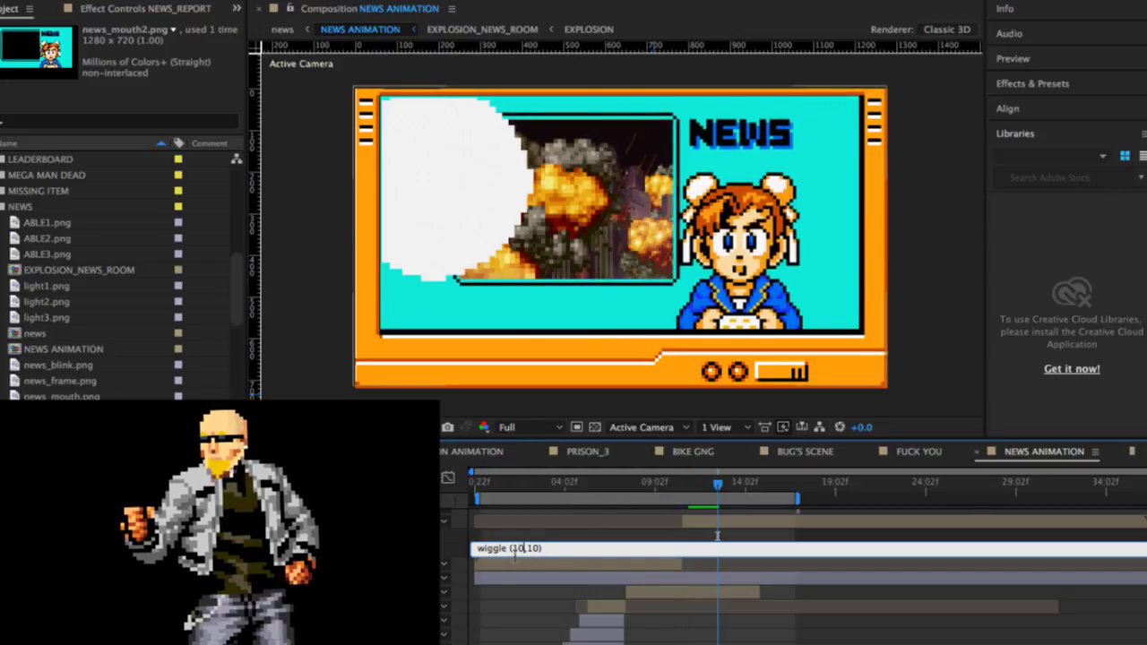
key(Right)
key(Right)
key(Right)
key(Right)
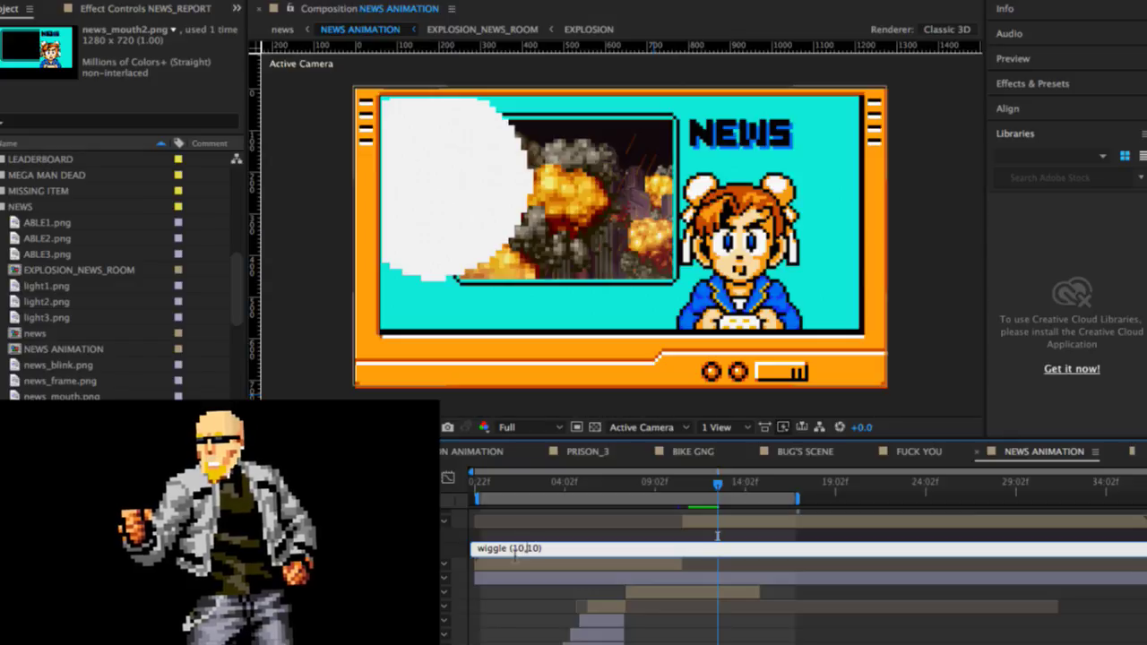
key(BackSpace)
key(BackSpace)
key(BackSpace)
text(5))
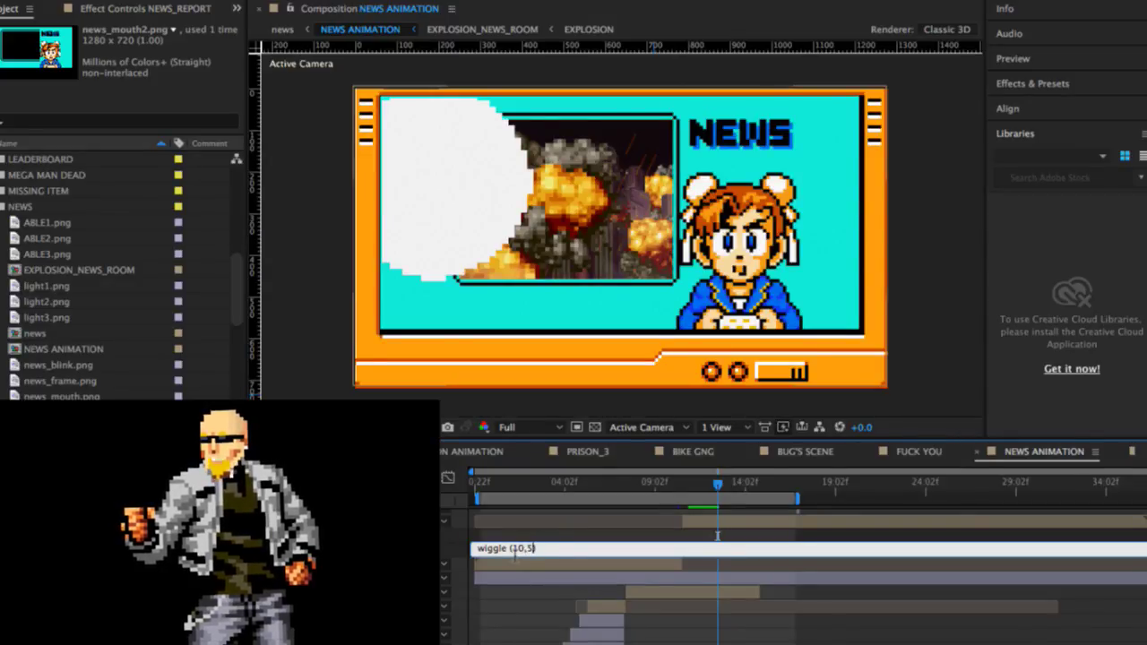
click(587, 522)
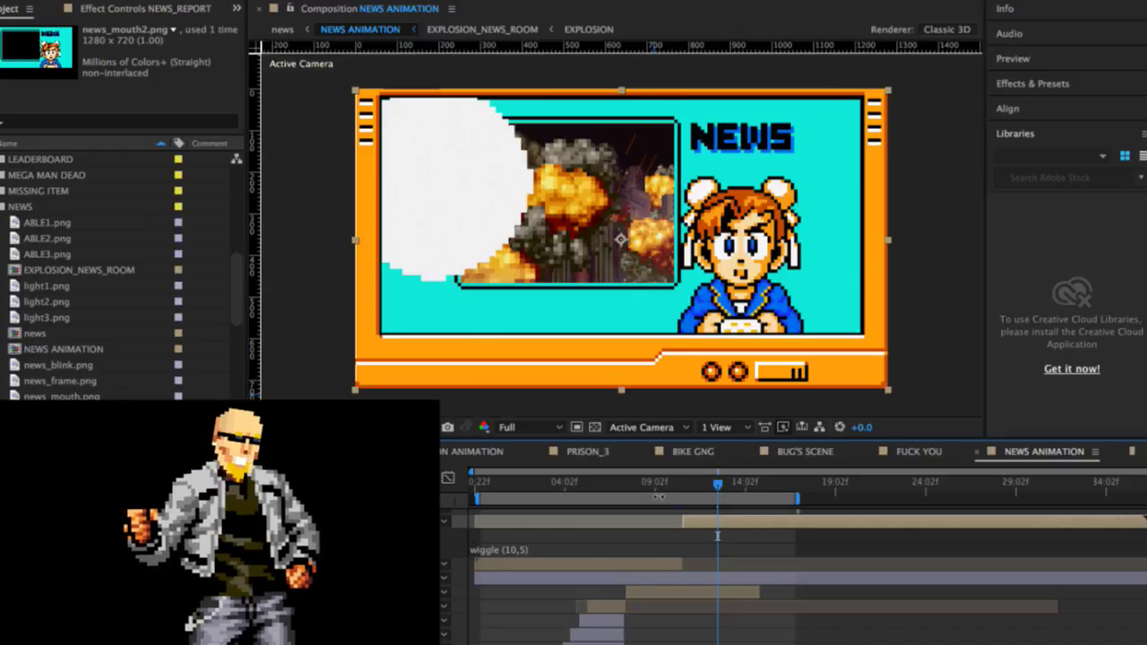
Step: Preview the transition from the still newscast into the shaking NEWS_REPORT segment, starting shortly before the split, and scrub back through the early explosions
click(683, 483)
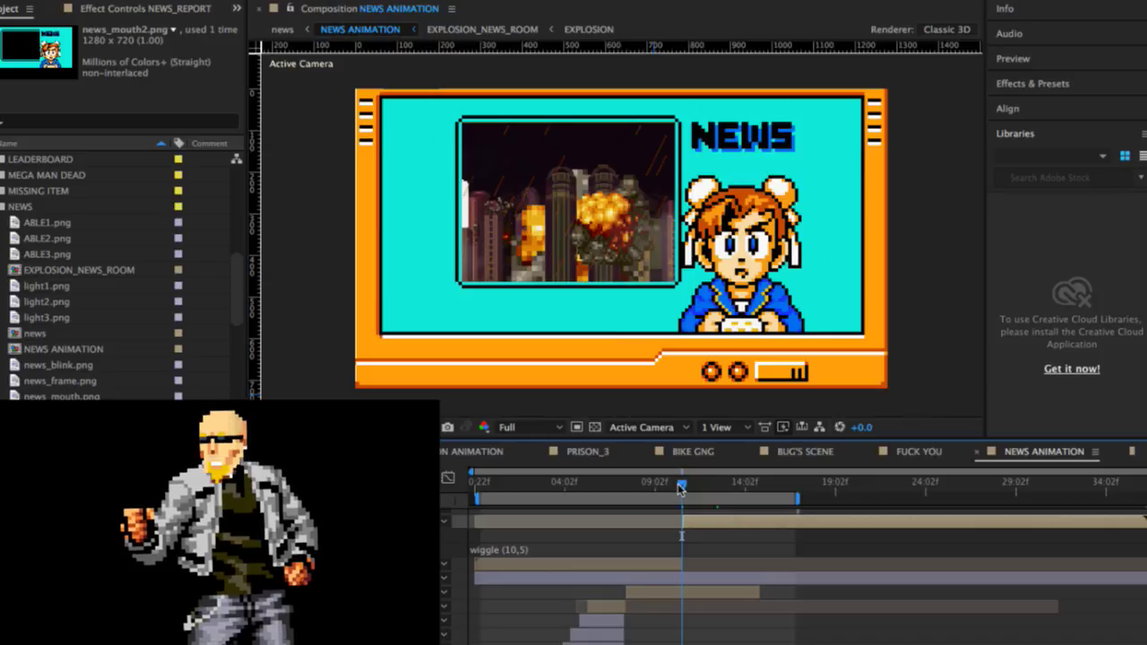
click(645, 482)
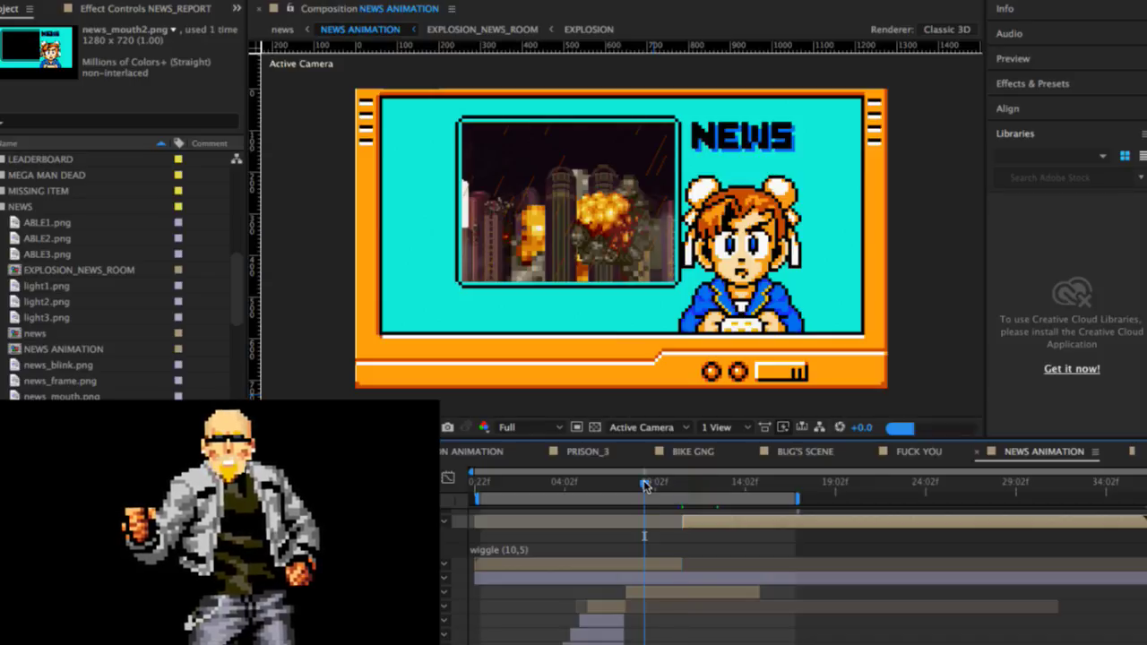
key(space)
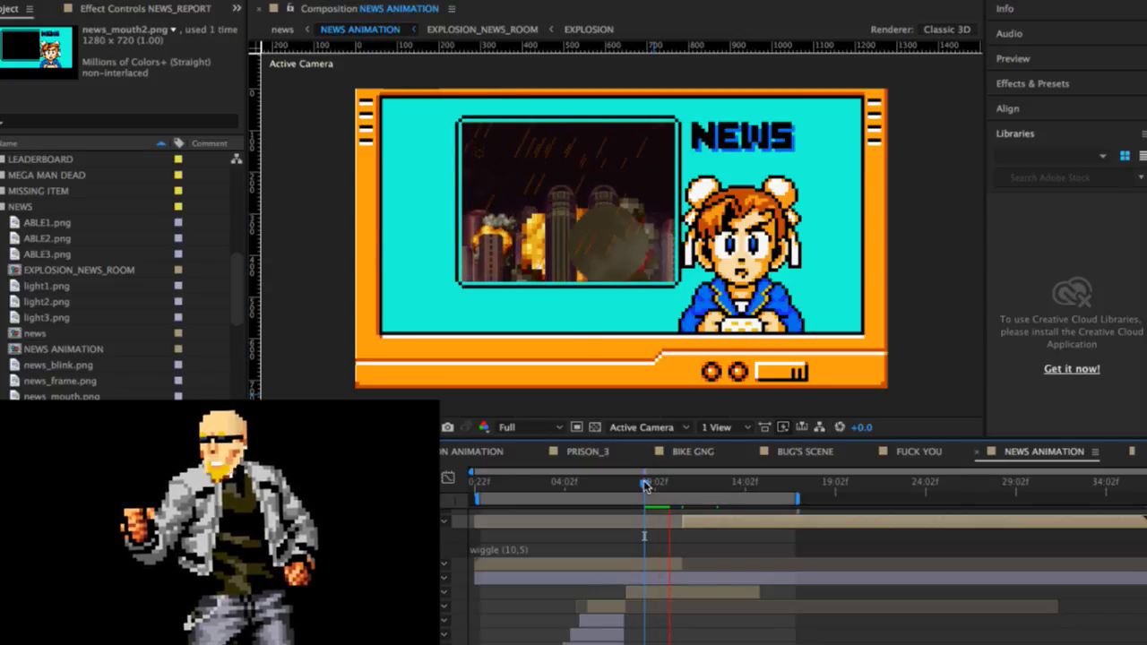
key(space)
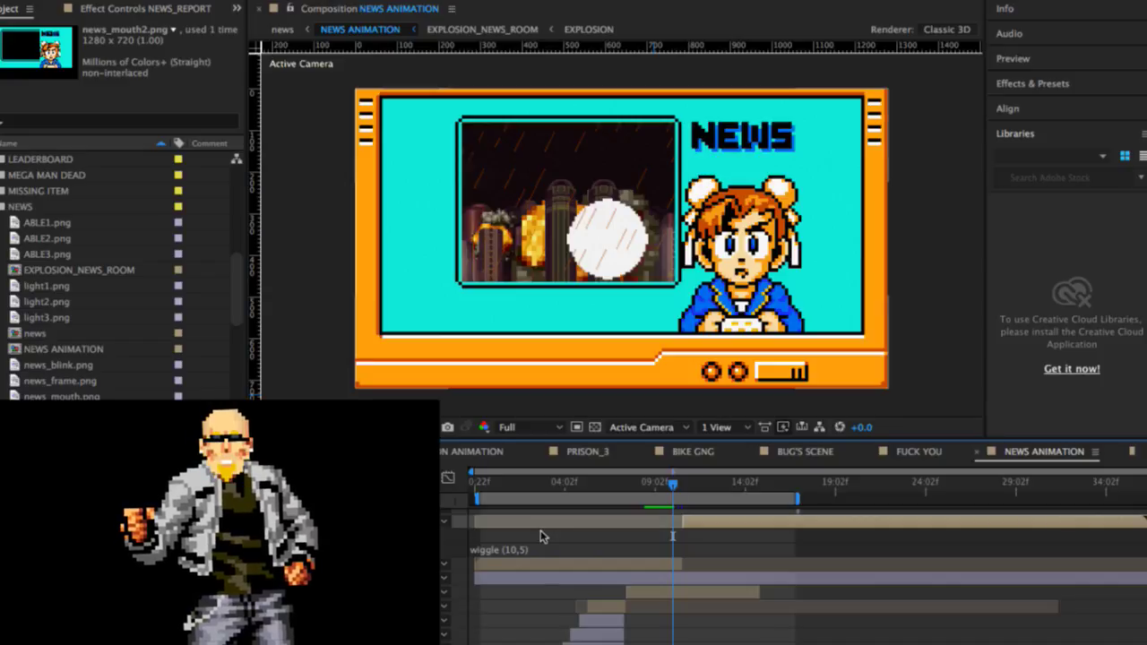
click(658, 482)
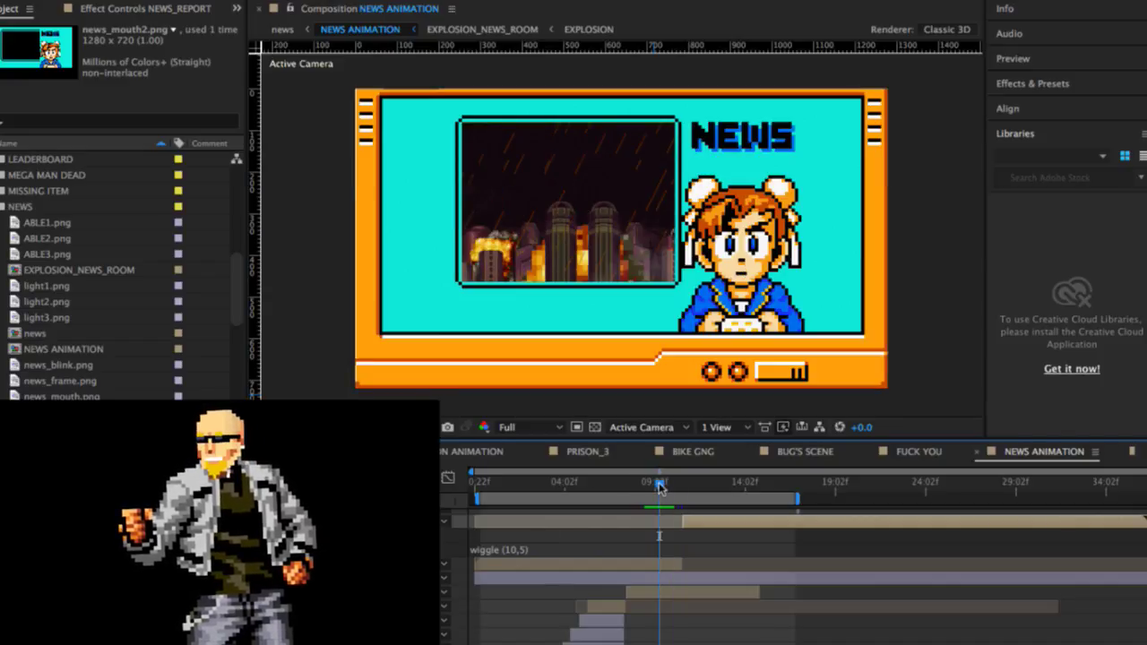
key(space)
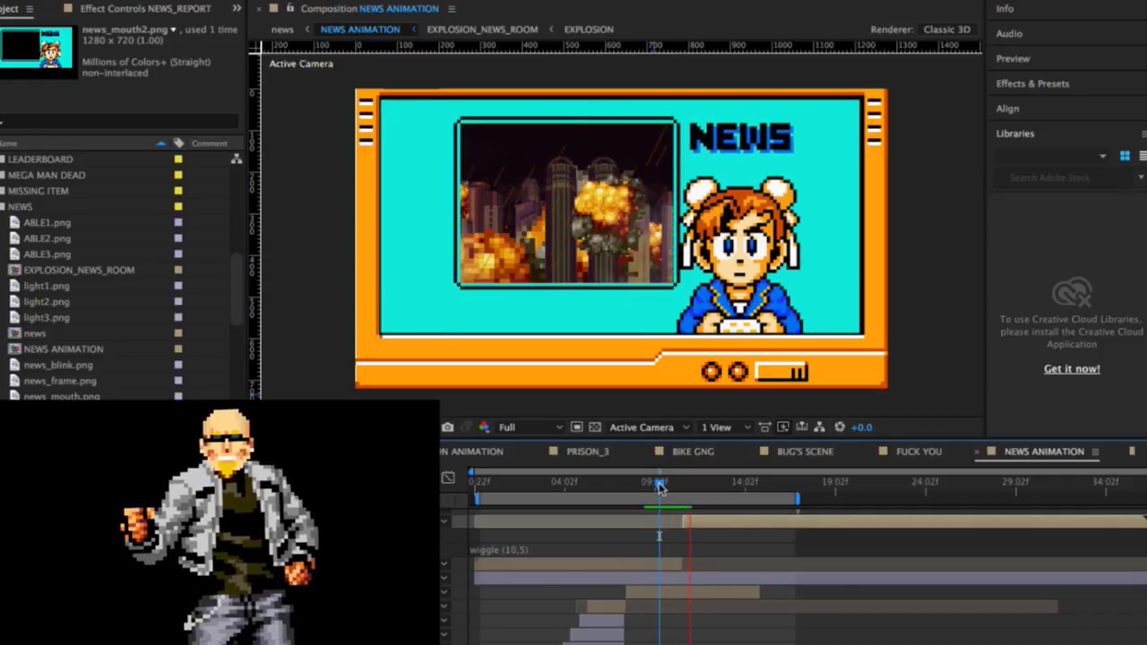
key(space)
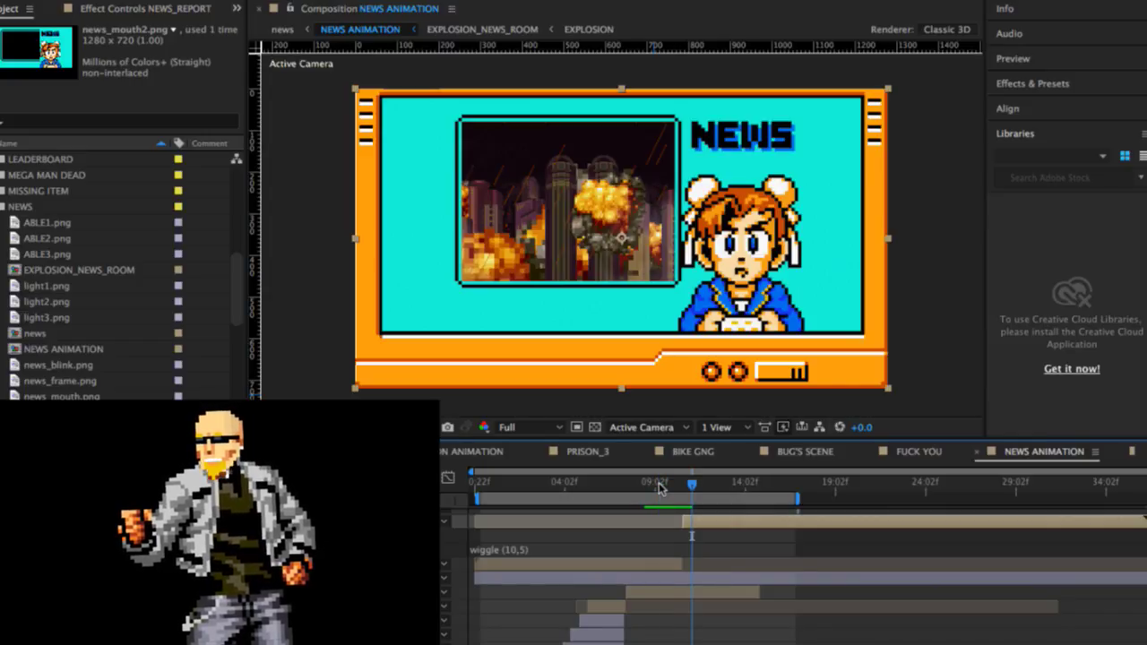
click(658, 485)
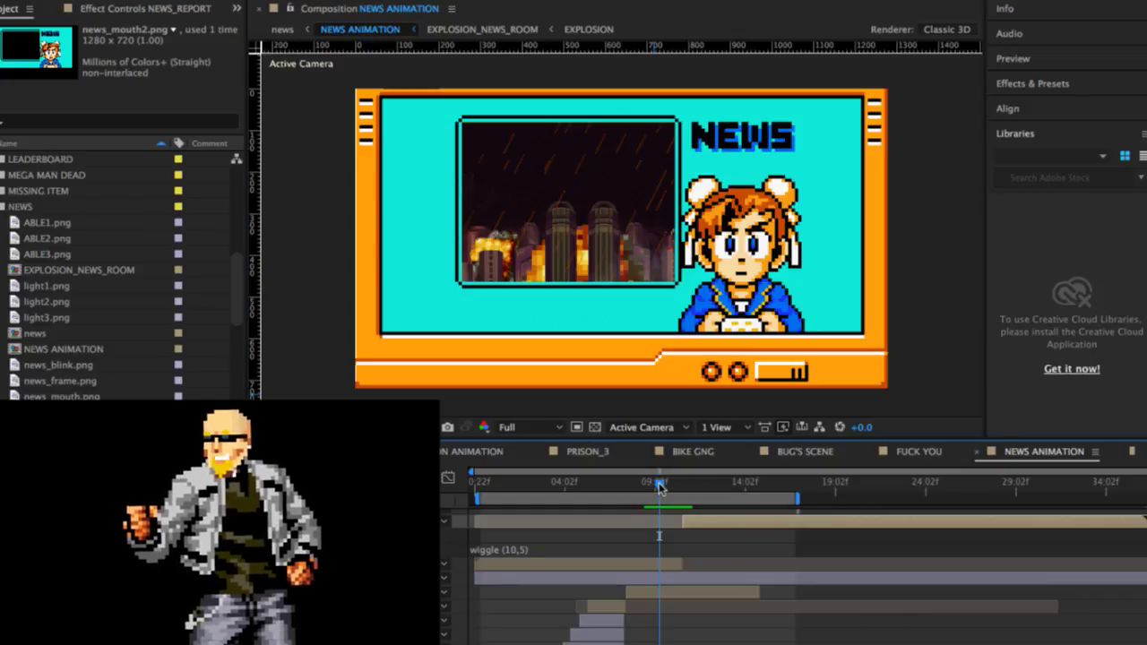
click(671, 487)
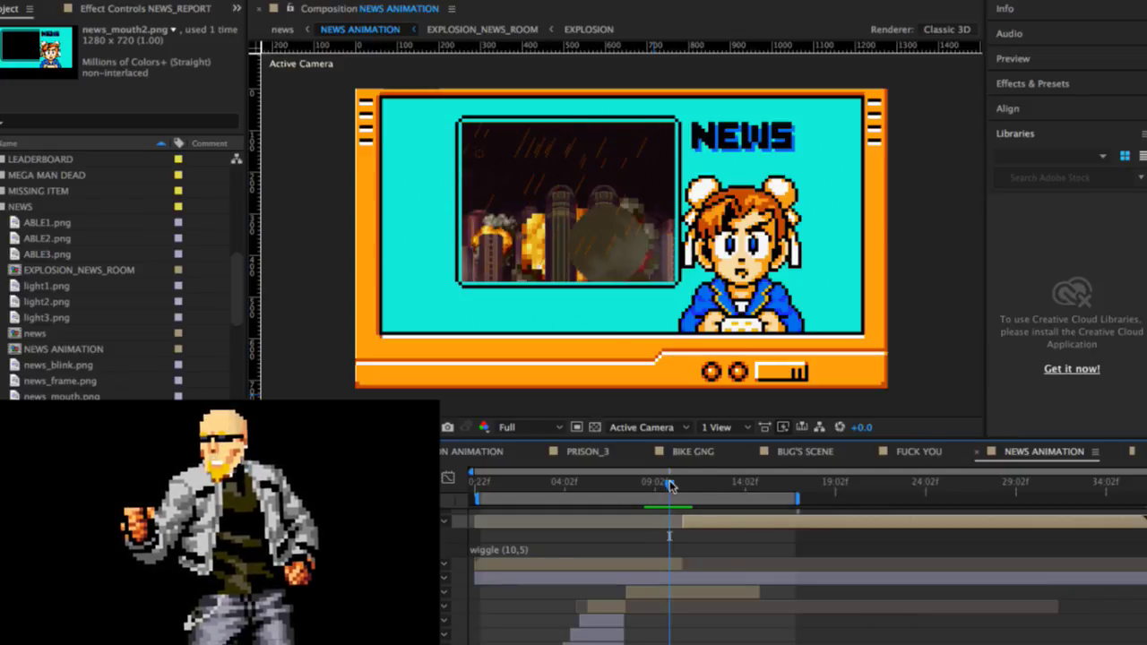